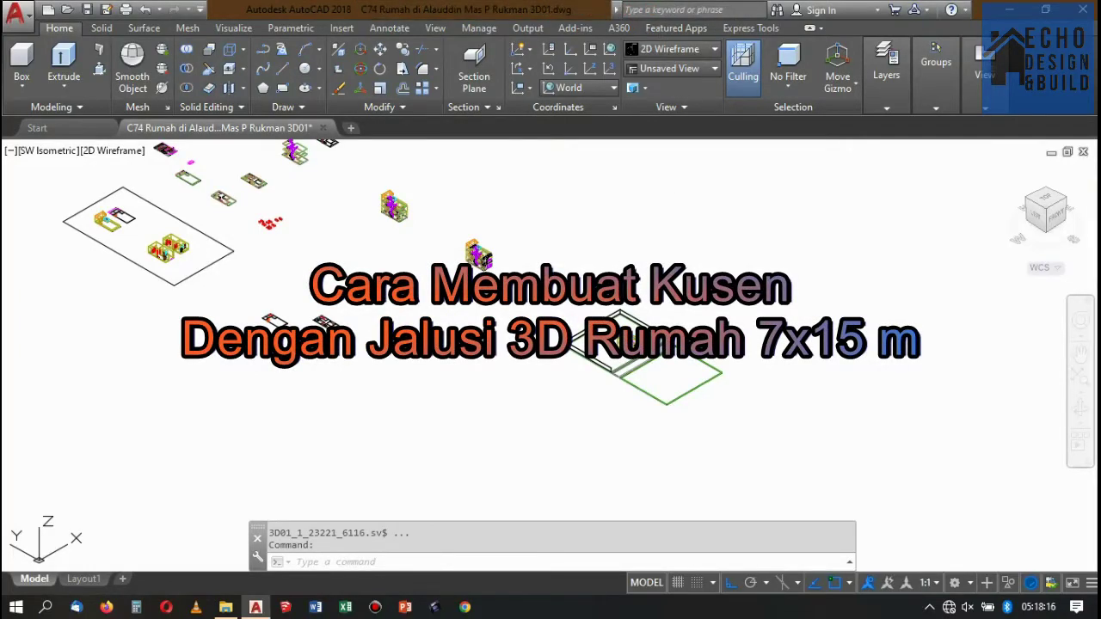
Zoom out and pan to bring the house and its elevation drawings into view.
scroll(664, 362, "up", 3)
scroll(571, 242, "up", 3)
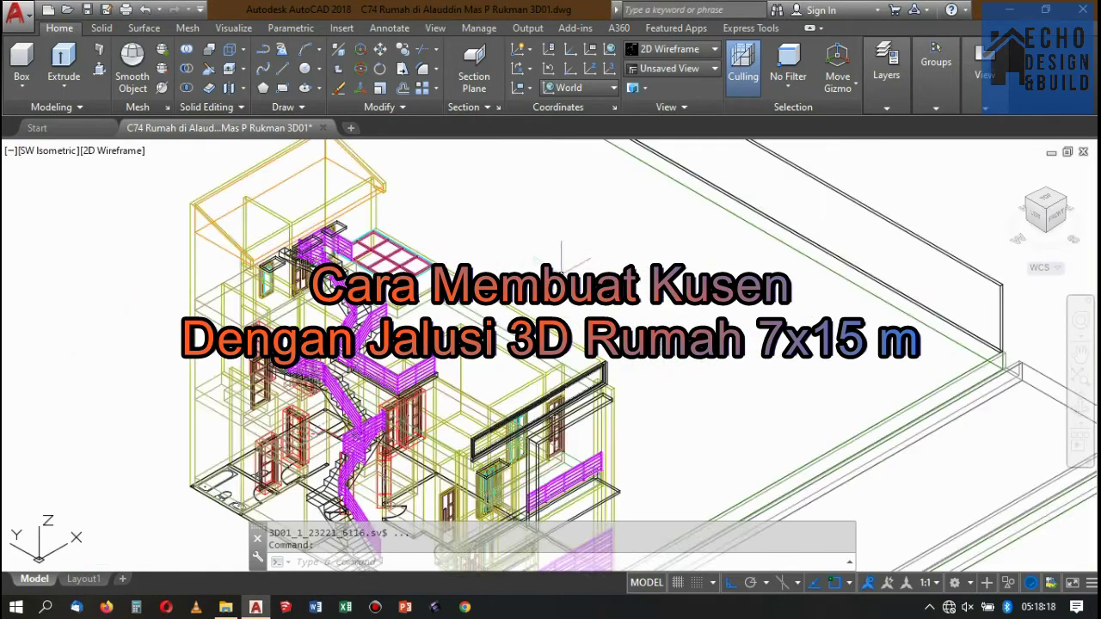
scroll(571, 243, "down", 2)
scroll(588, 267, "up", 1)
scroll(587, 267, "down", 4)
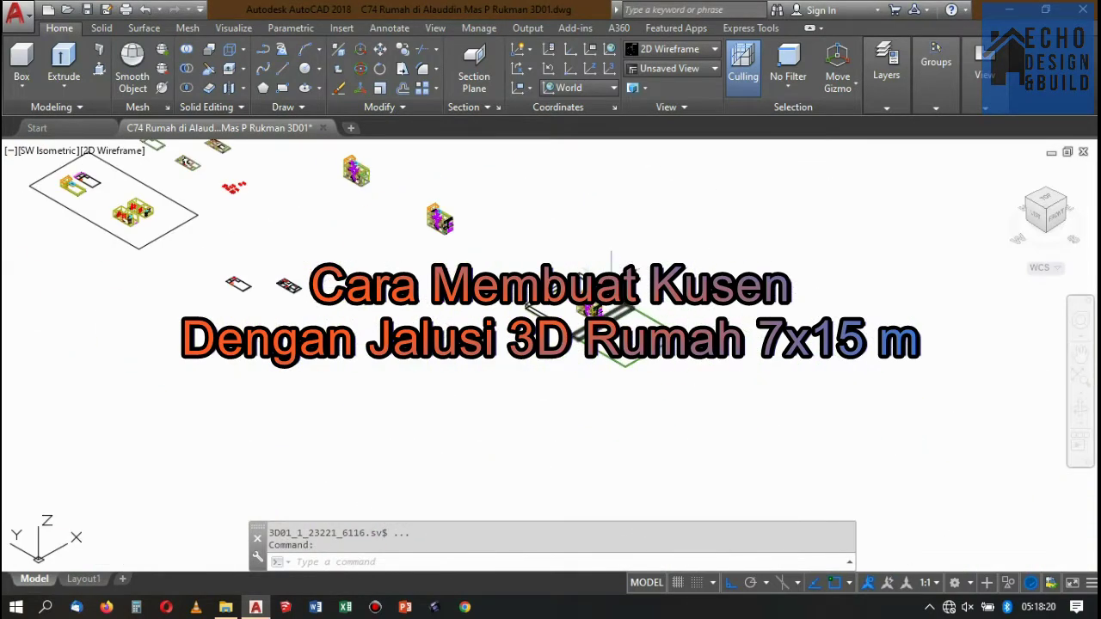
scroll(612, 267, "up", 1)
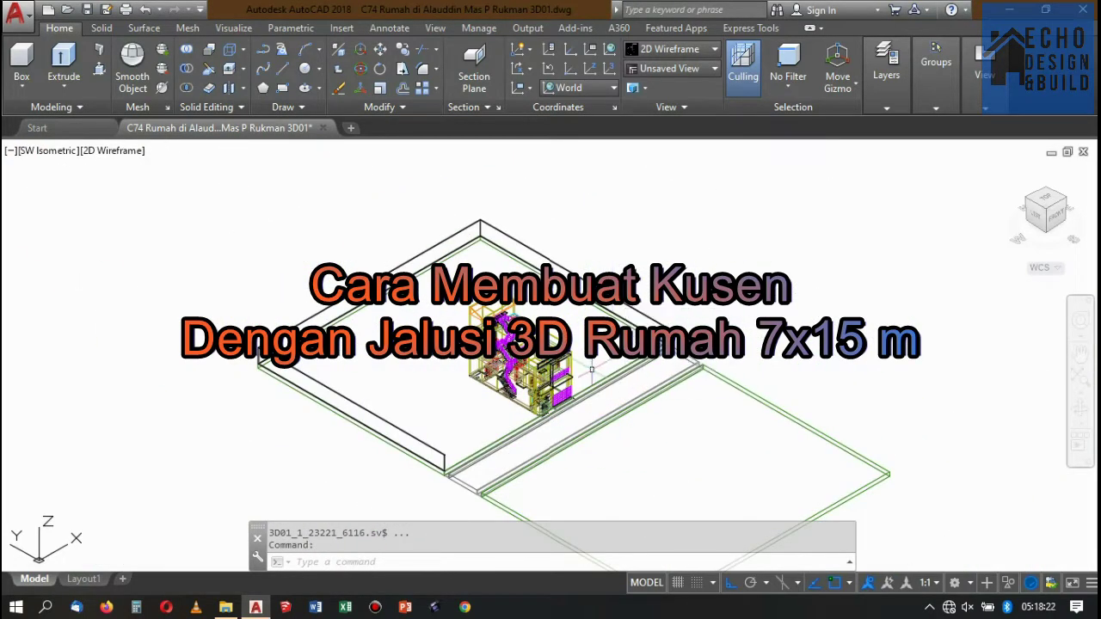
scroll(591, 370, "up", 2)
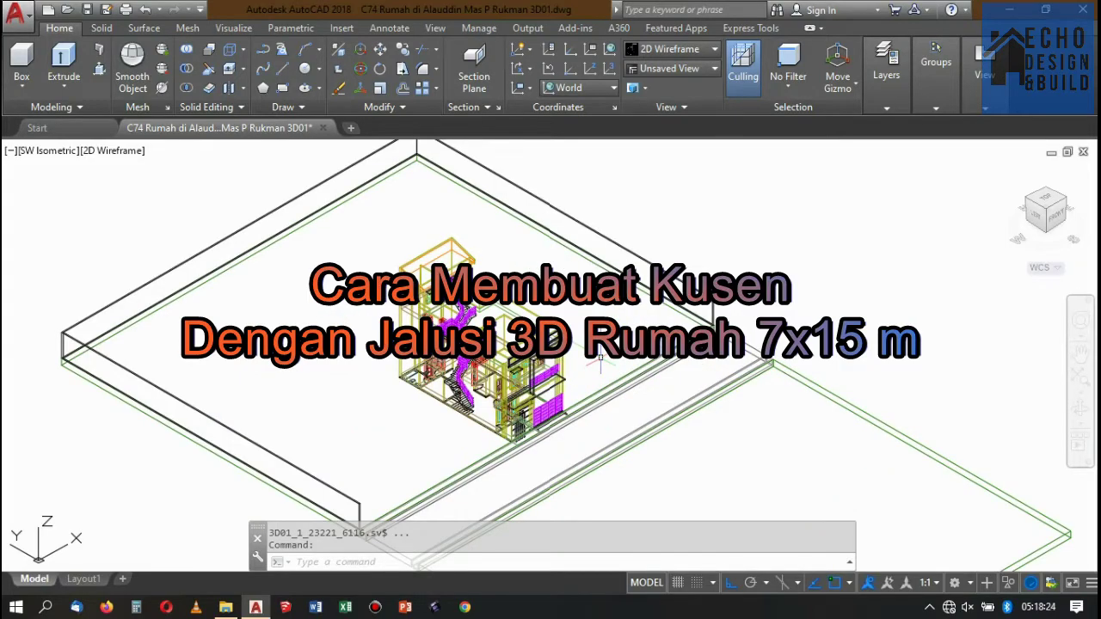
scroll(561, 423, "up", 2)
scroll(561, 423, "down", 2)
scroll(561, 423, "down", 1)
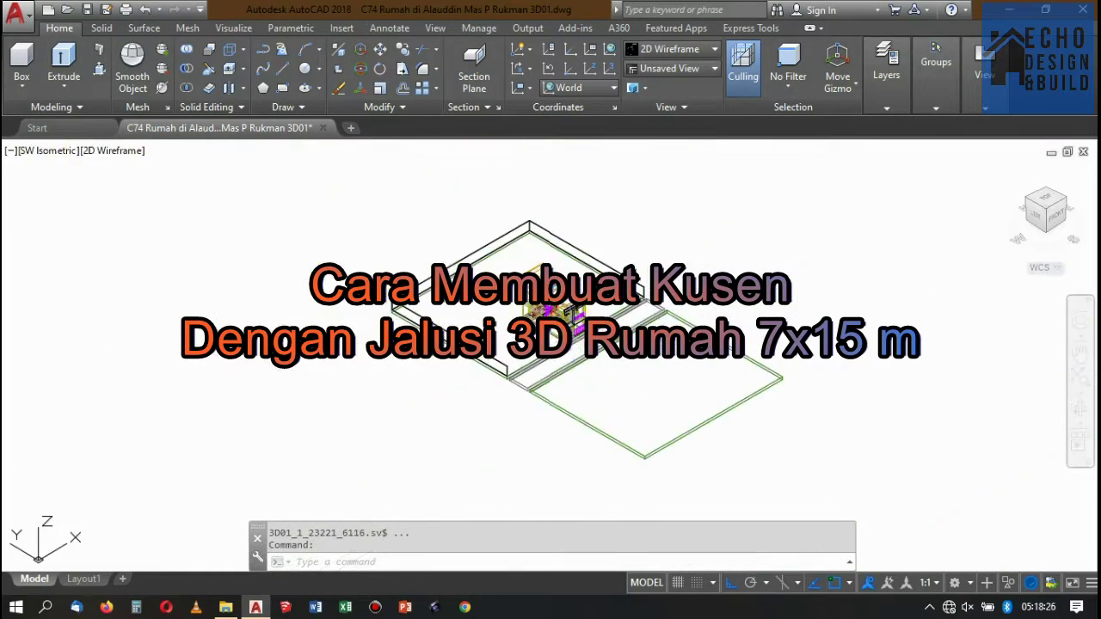
scroll(561, 423, "up", 2)
scroll(482, 223, "up", 2)
scroll(482, 224, "up", 2)
scroll(482, 224, "down", 2)
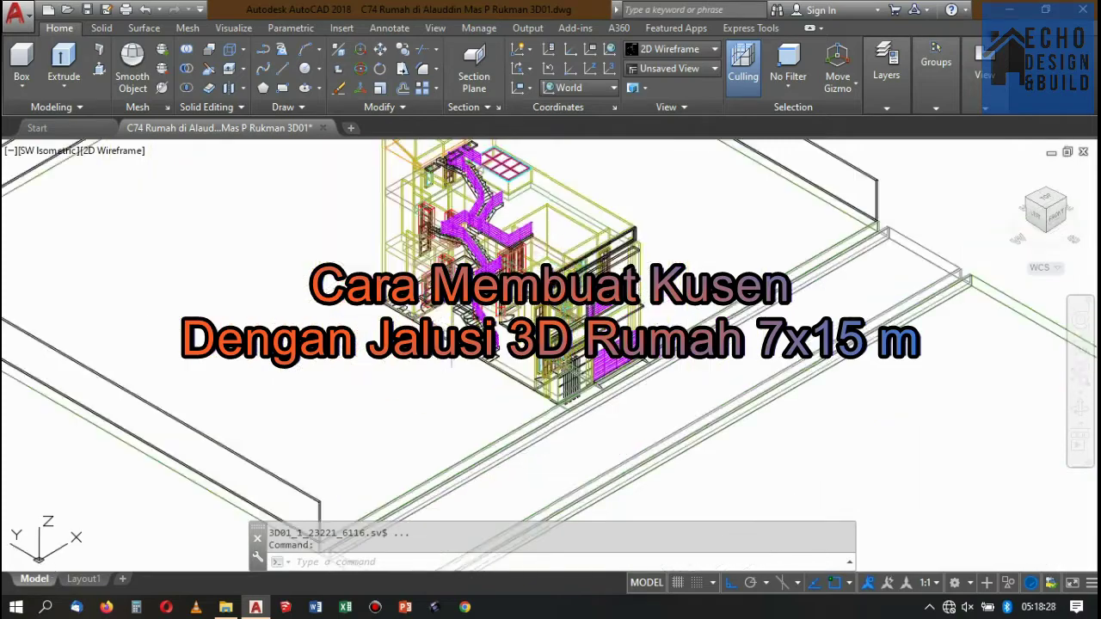
scroll(482, 224, "up", 3)
scroll(430, 301, "down", 5)
scroll(431, 301, "up", 2)
scroll(430, 301, "up", 1)
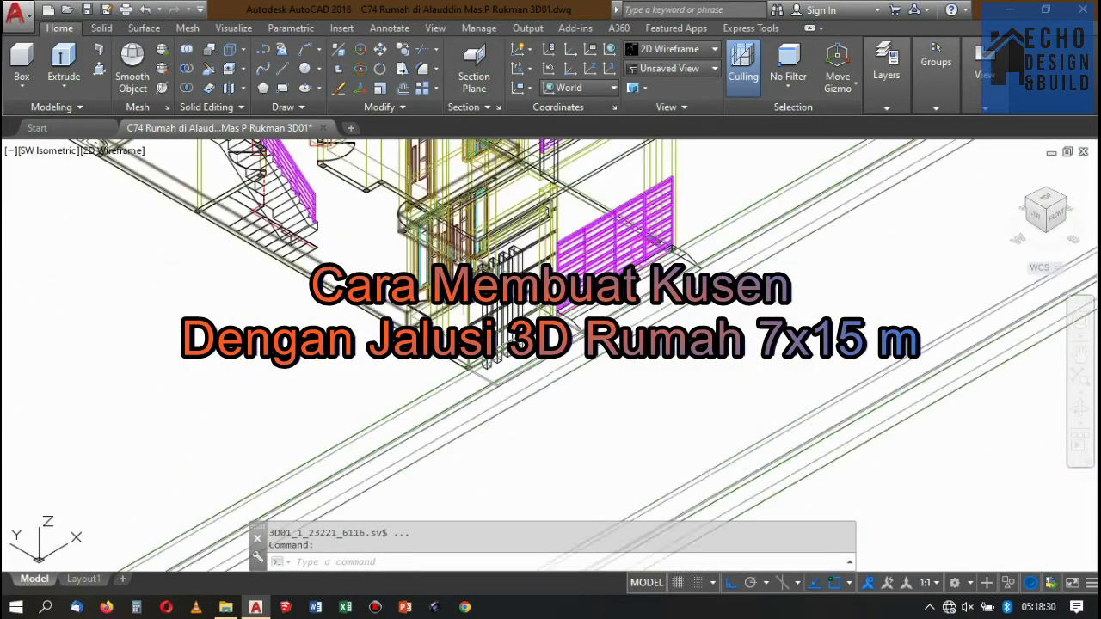
scroll(430, 301, "down", 1)
middle_click_drag(561, 176, 544, 249)
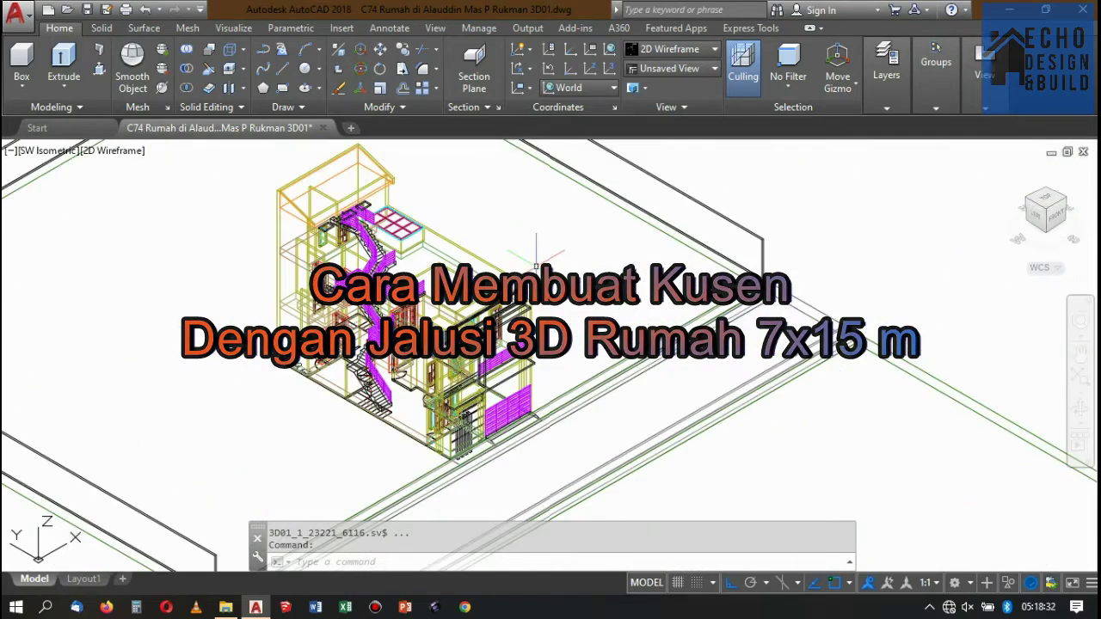
Zoom in on the 'TAMPAK DEPAN' front elevation and switch to Top view.
scroll(517, 275, "up", 3)
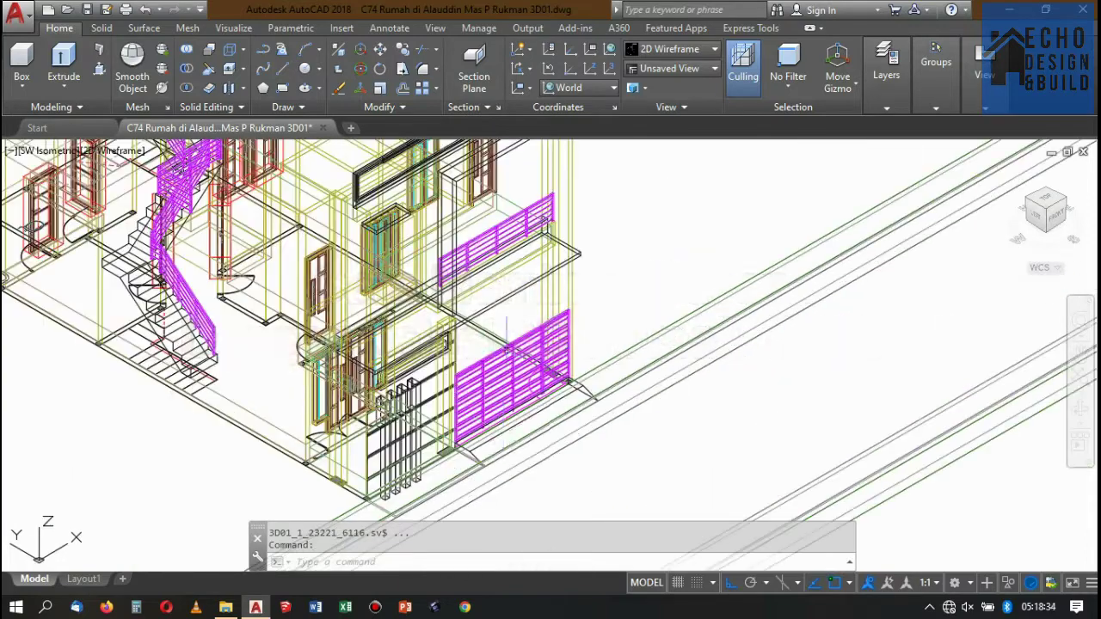
scroll(491, 291, "down", 2)
scroll(491, 292, "up", 1)
scroll(516, 288, "down", 3)
scroll(551, 275, "down", 2)
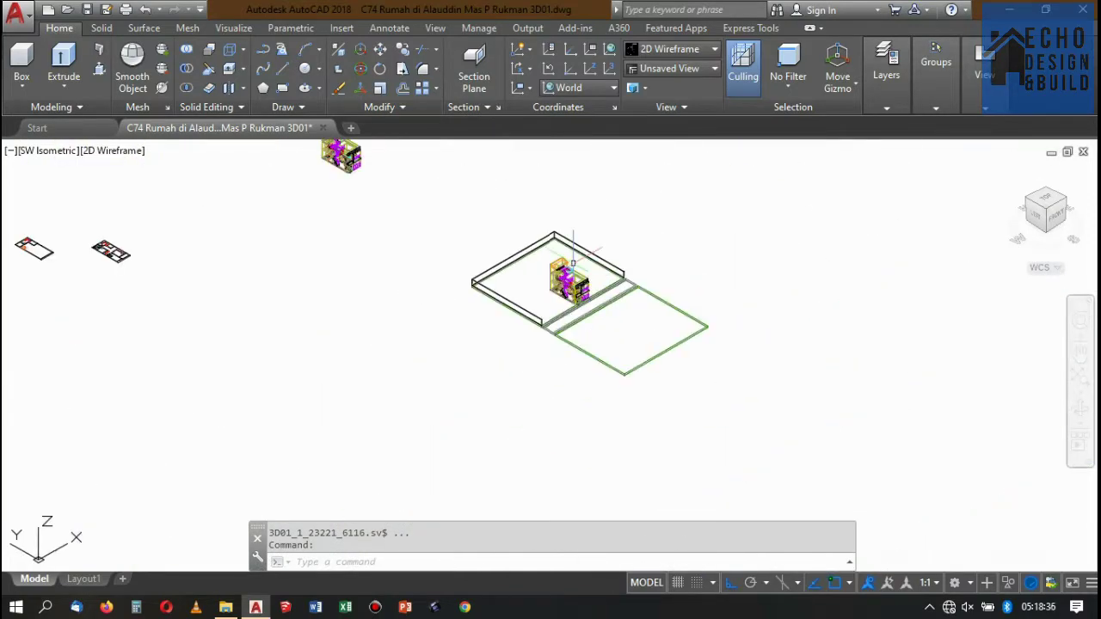
scroll(573, 273, "up", 2)
scroll(574, 281, "up", 3)
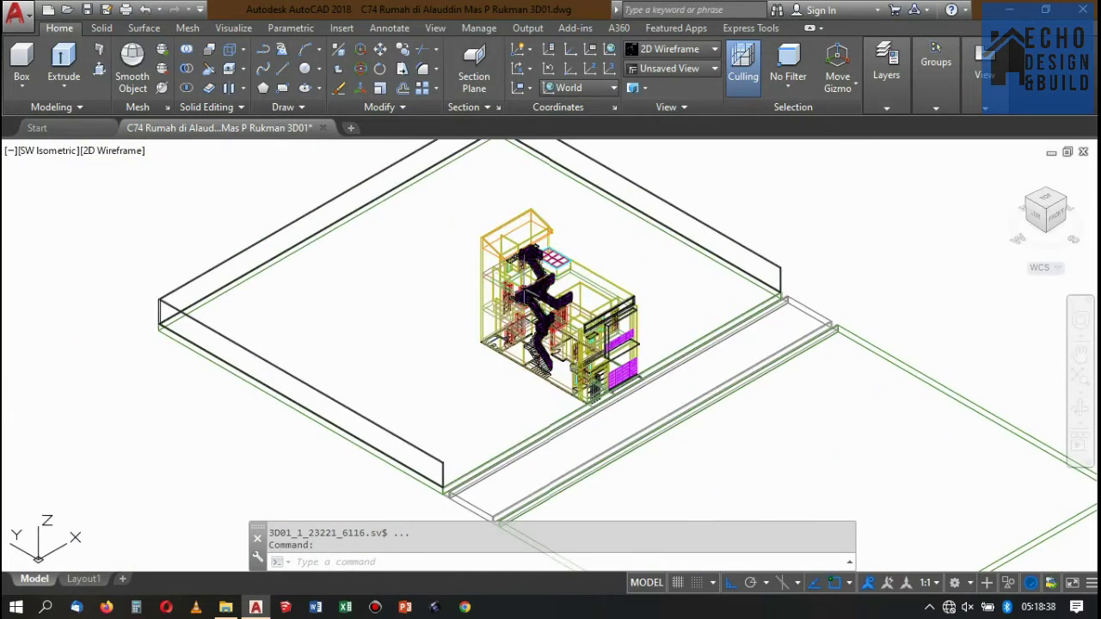
scroll(568, 247, "down", 3)
scroll(572, 249, "up", 5)
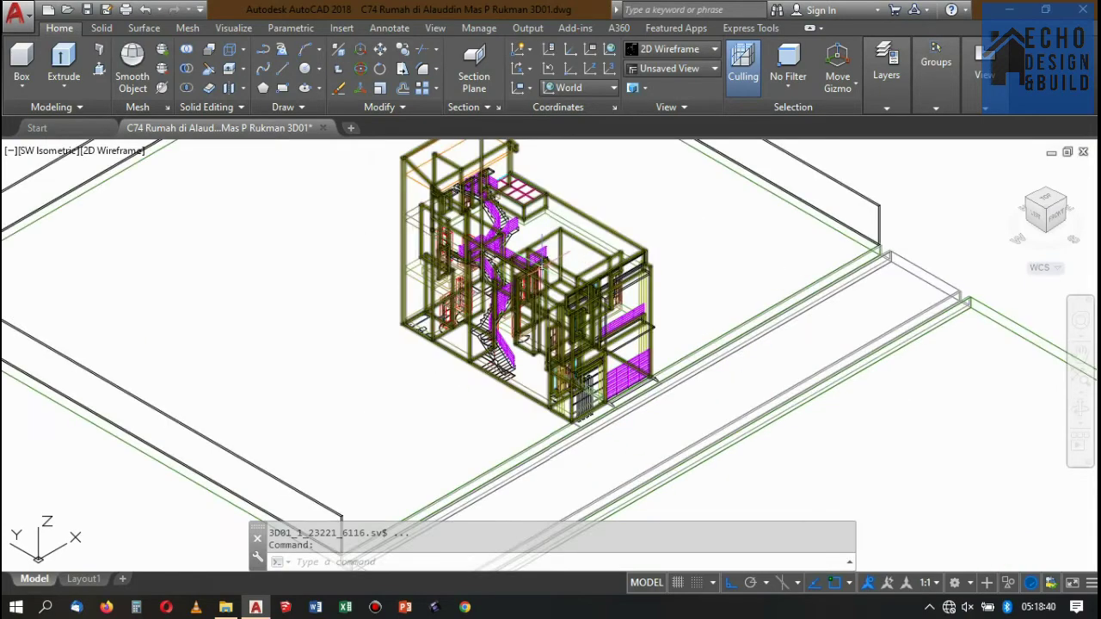
scroll(576, 250, "down", 2)
scroll(579, 251, "up", 1)
scroll(579, 258, "down", 4)
scroll(554, 256, "up", 4)
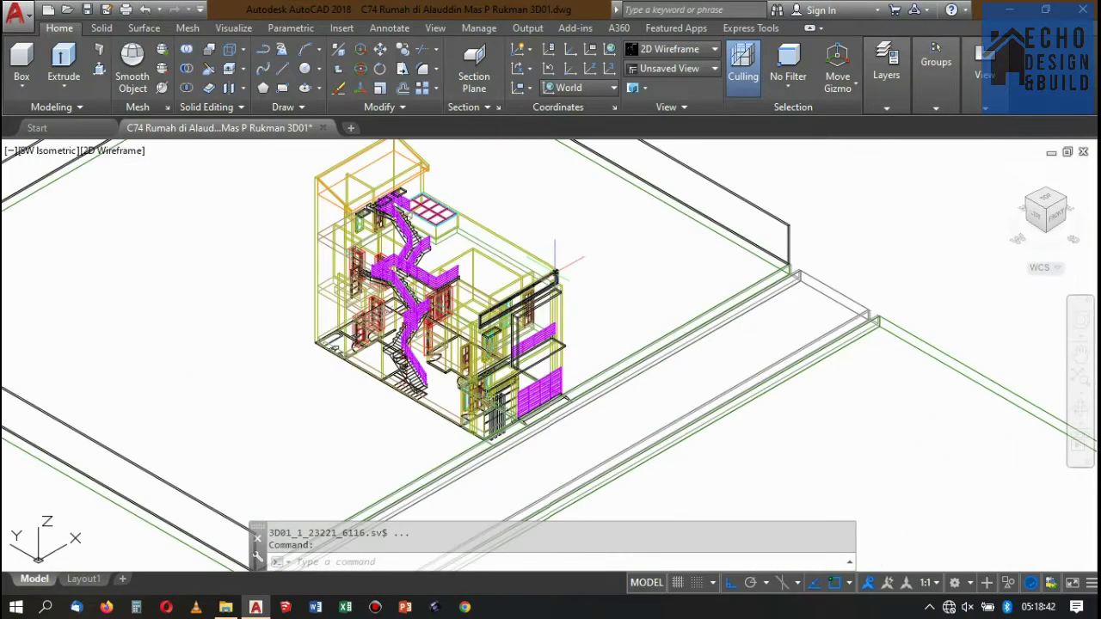
scroll(561, 303, "up", 2)
scroll(603, 344, "up", 2)
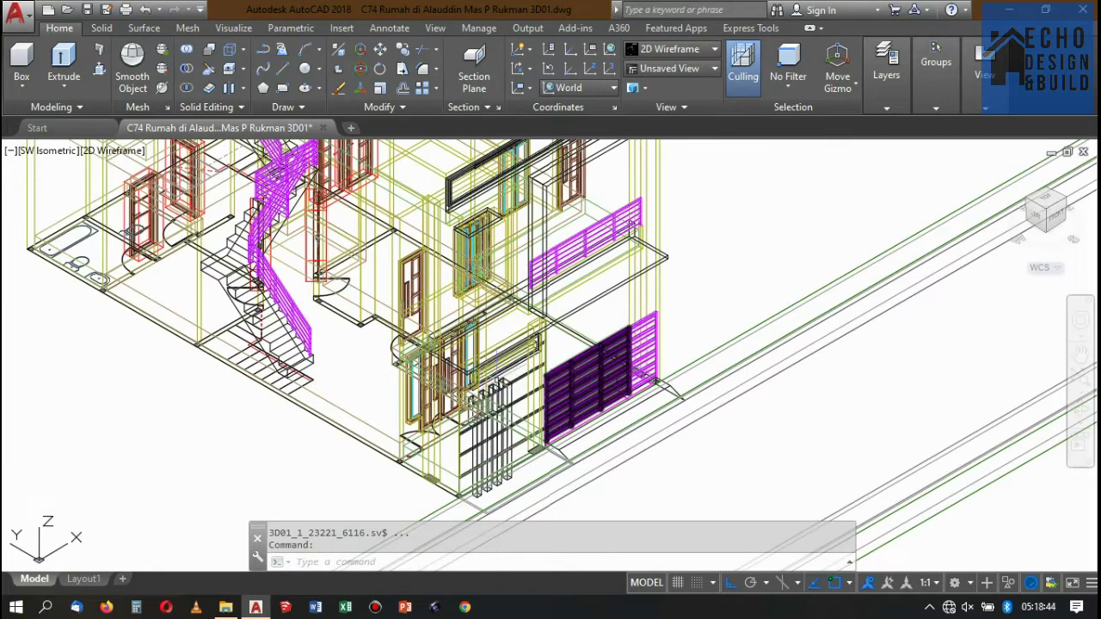
scroll(521, 405, "down", 1)
scroll(508, 387, "down", 1)
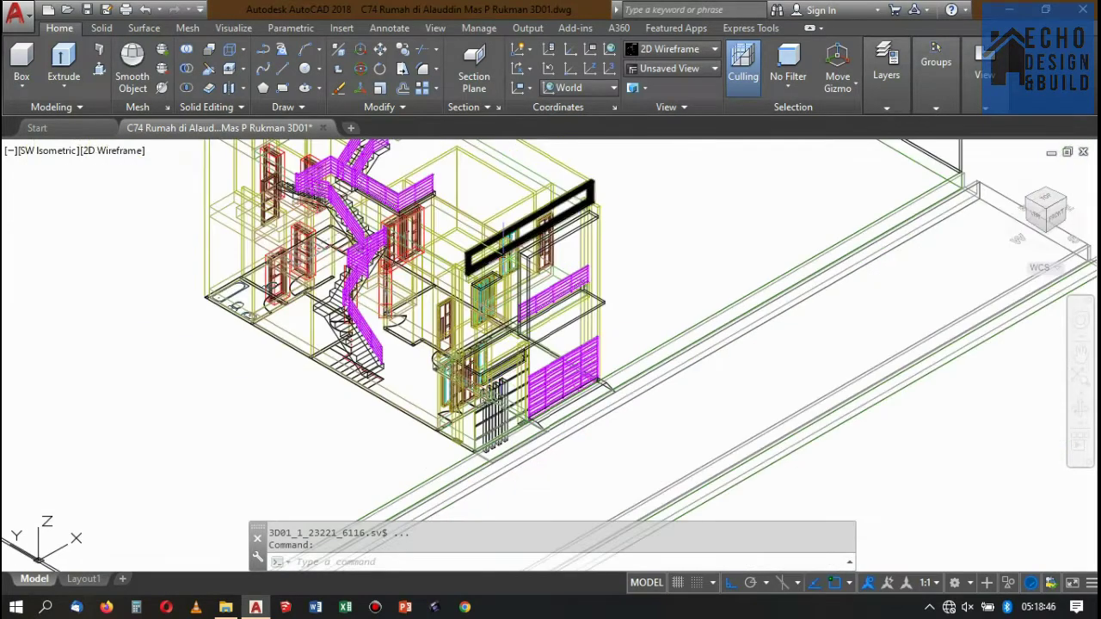
scroll(622, 215, "down", 3)
scroll(564, 225, "up", 3)
scroll(551, 215, "down", 2)
scroll(512, 168, "down", 1)
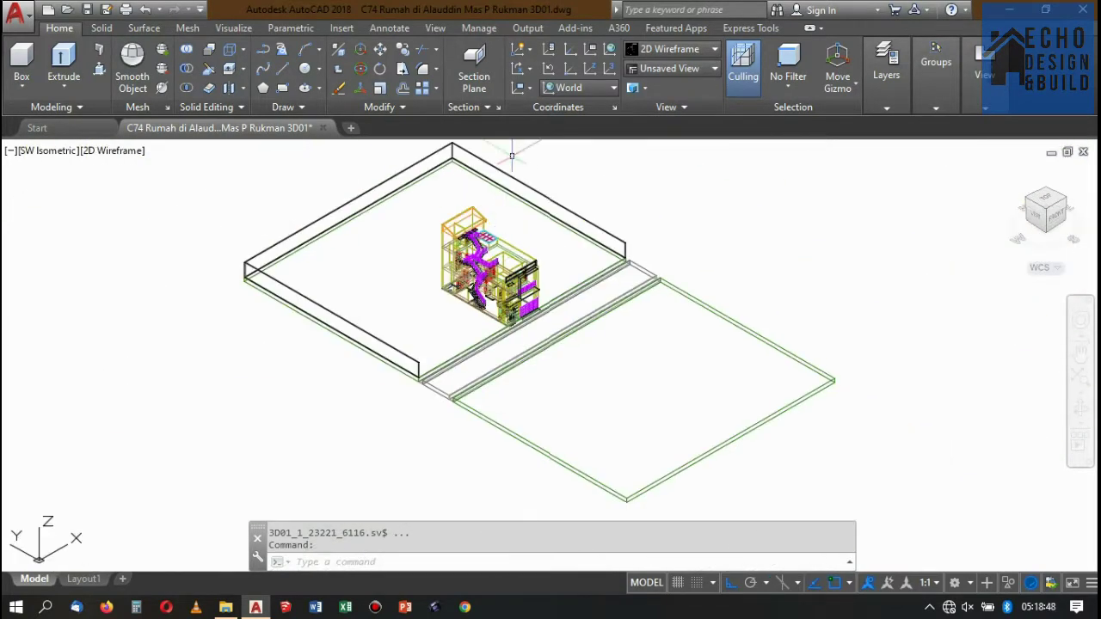
scroll(511, 156, "up", 3)
scroll(512, 155, "down", 4)
scroll(512, 155, "down", 2)
scroll(512, 156, "down", 2)
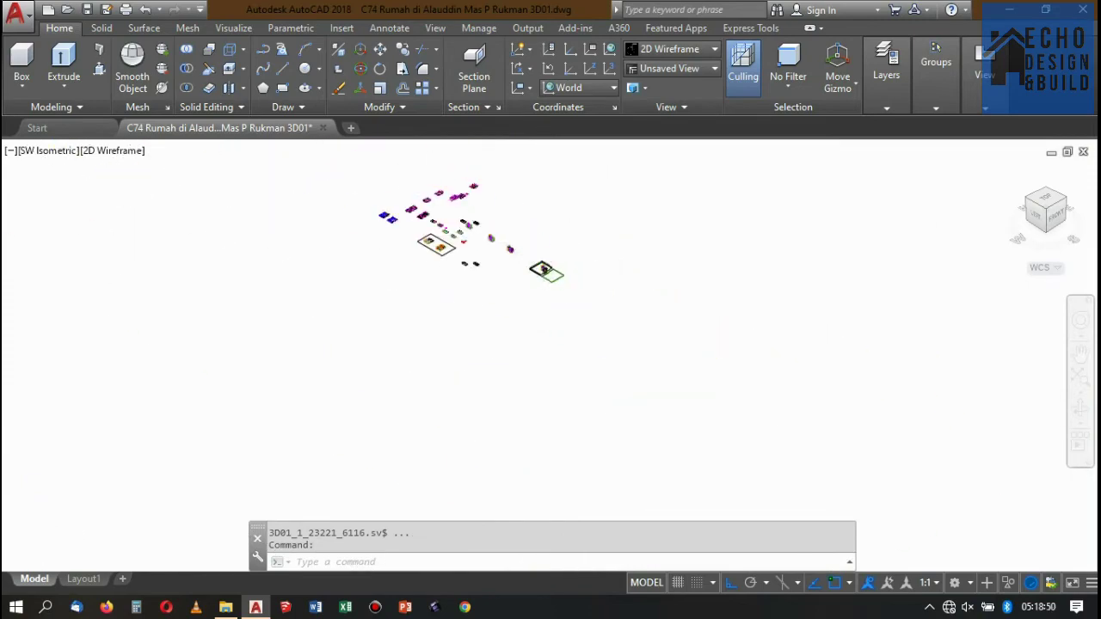
scroll(426, 181, "up", 5)
scroll(439, 448, "up", 4)
scroll(516, 430, "down", 2)
scroll(591, 424, "up", 2)
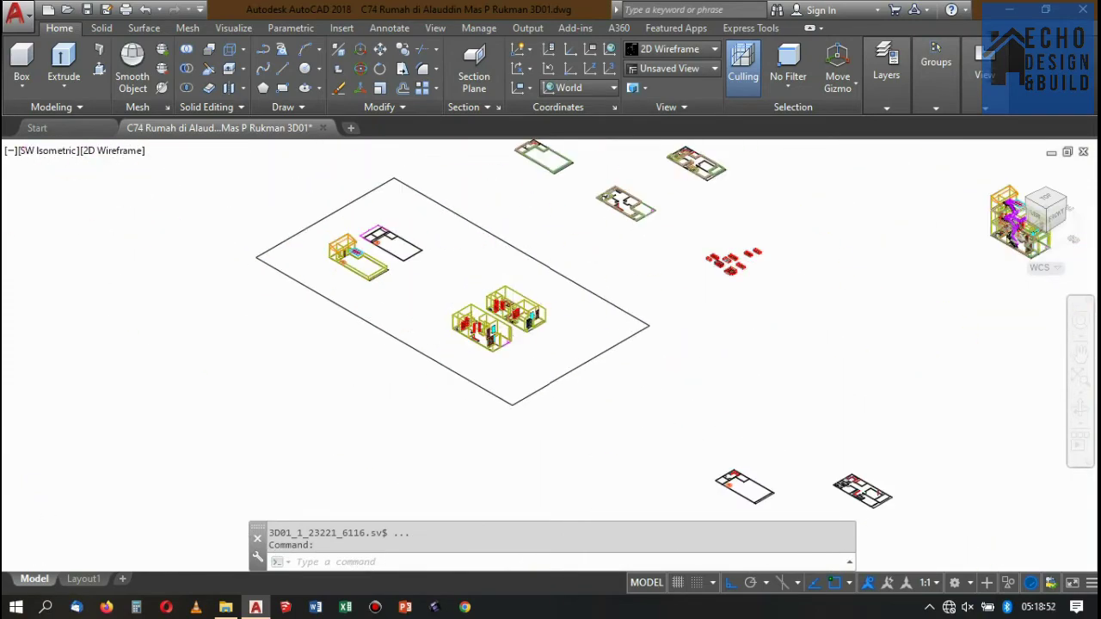
scroll(464, 275, "down", 4)
scroll(459, 275, "down", 2)
scroll(459, 275, "up", 3)
scroll(464, 275, "up", 5)
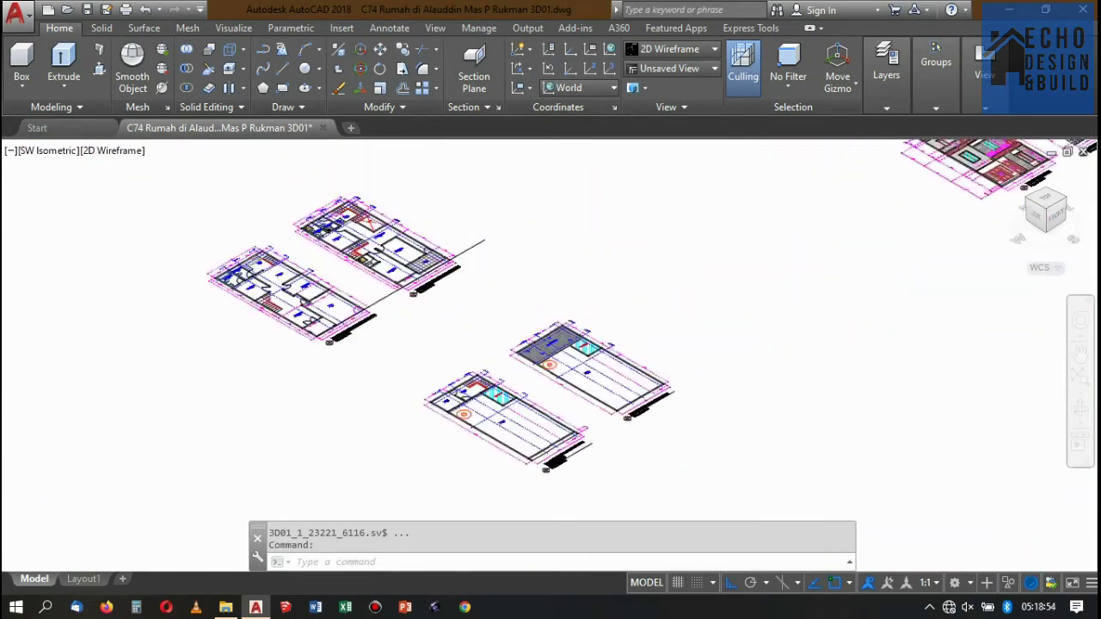
scroll(396, 228, "down", 3)
scroll(695, 197, "up", 2)
scroll(516, 198, "up", 3)
scroll(353, 204, "up", 3)
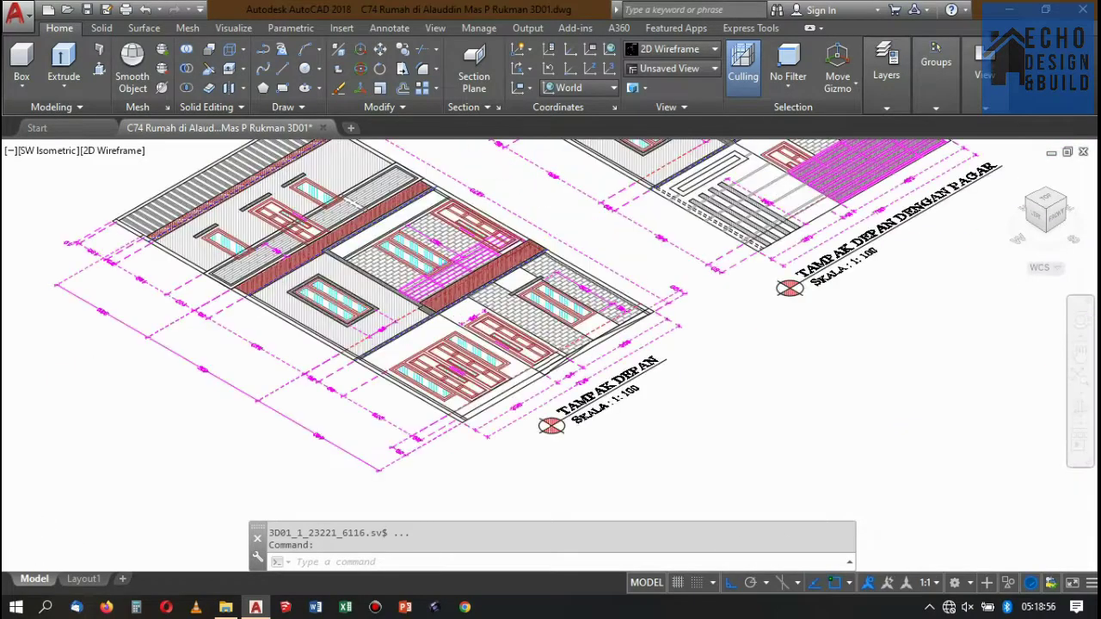
scroll(471, 229, "up", 5)
scroll(446, 211, "down", 1)
left_click(469, 244)
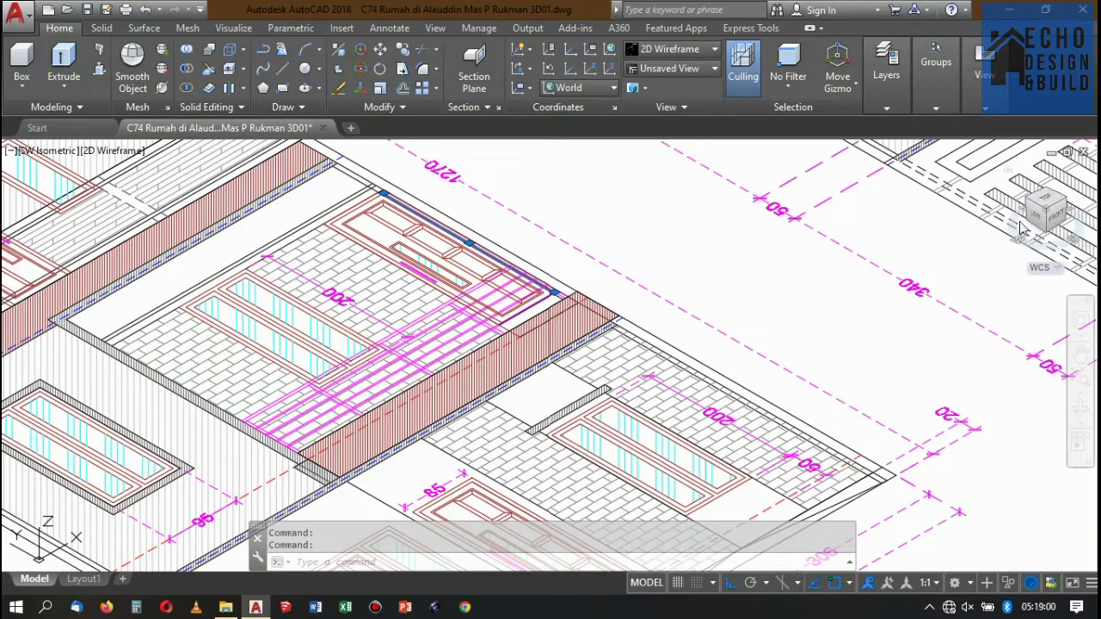
left_click(1047, 199)
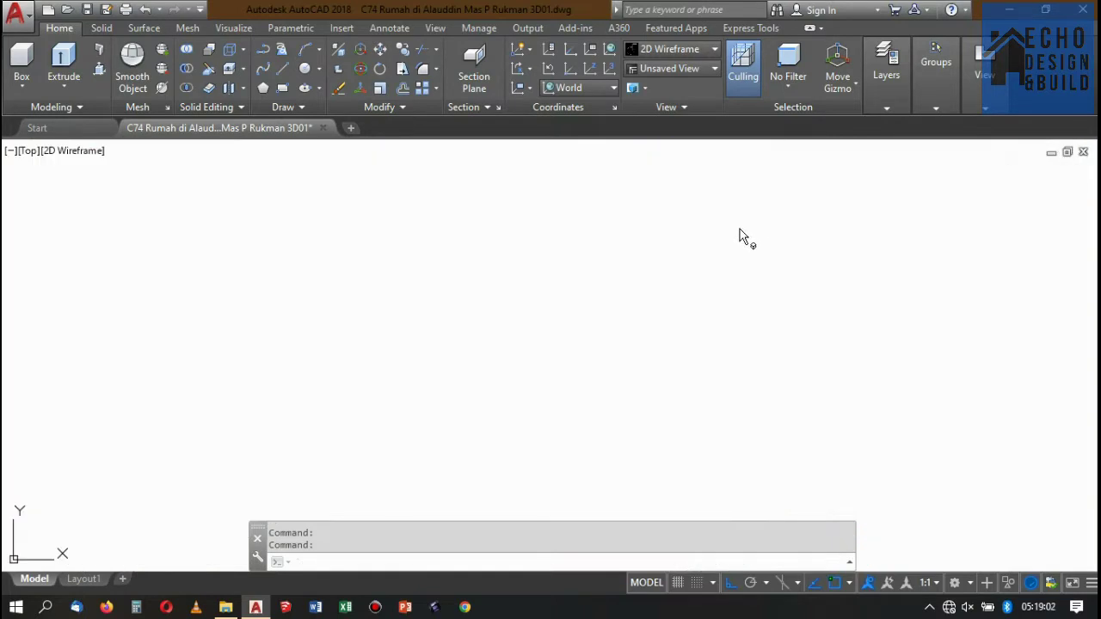
Add a vertical linear dimension (DIMLINEAR) along the upper-floor door wall, right of the wall.
scroll(634, 233, "up", 5)
scroll(634, 228, "down", 3)
scroll(634, 228, "down", 4)
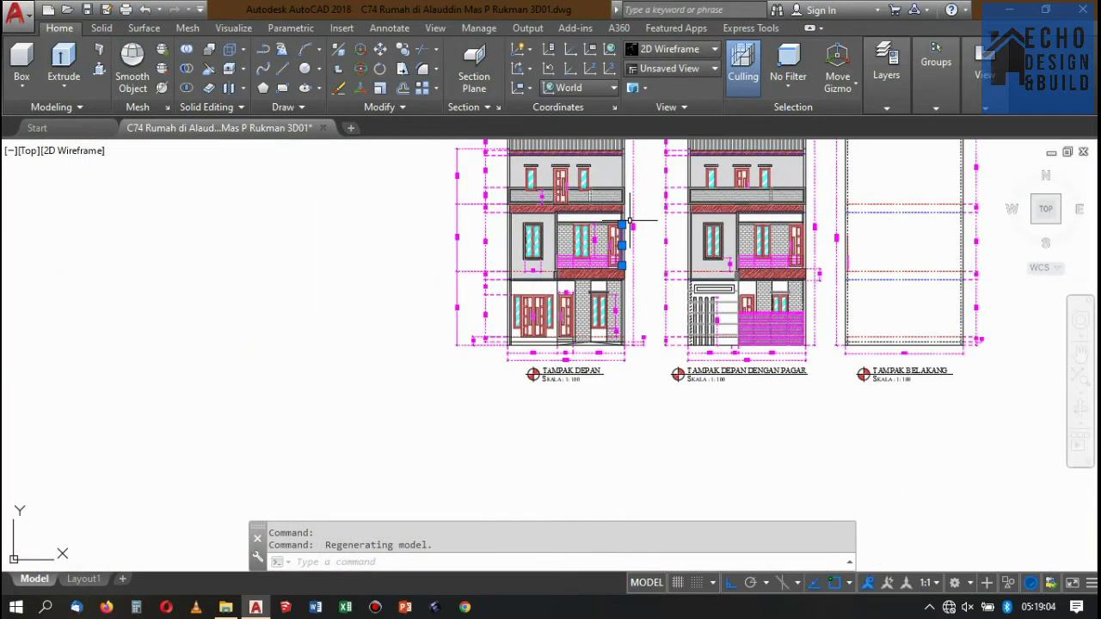
scroll(630, 222, "up", 2)
scroll(619, 215, "up", 3)
scroll(619, 215, "down", 3)
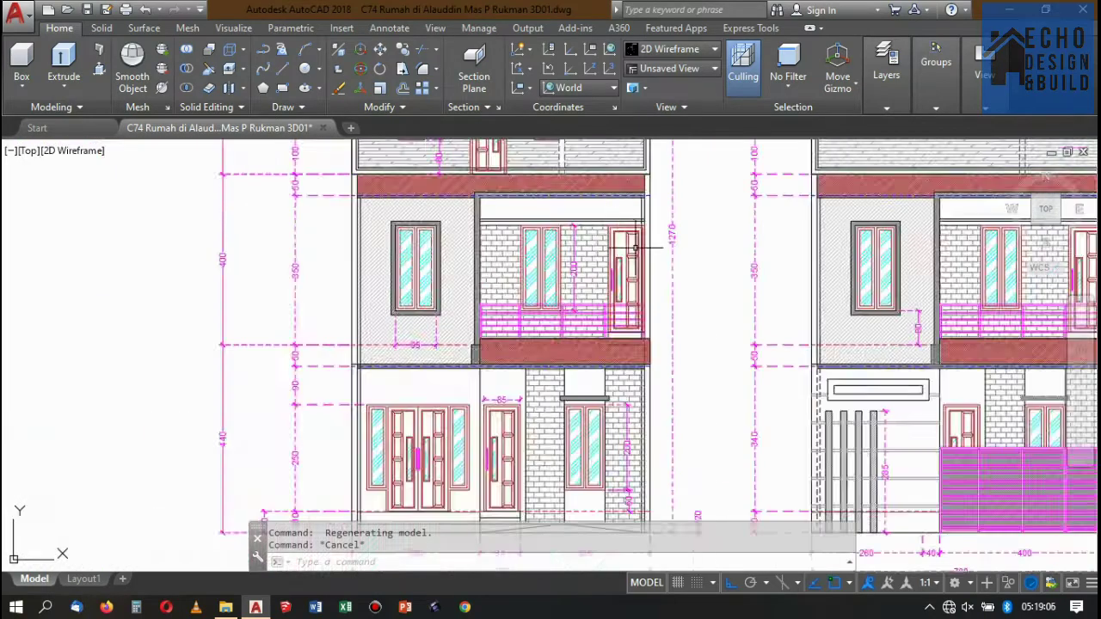
scroll(656, 207, "up", 3)
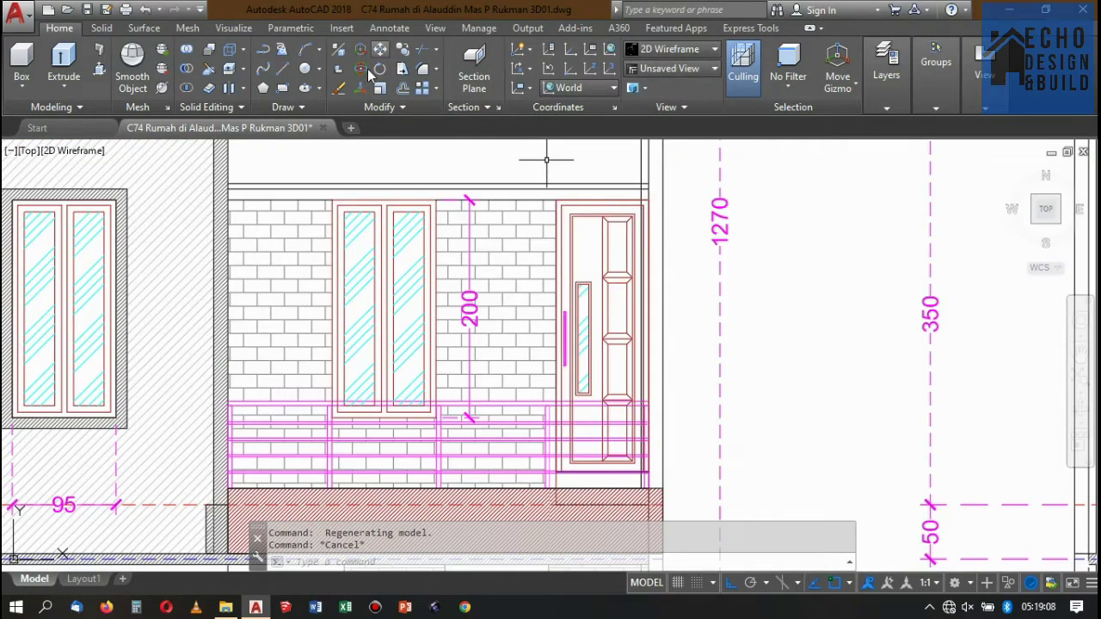
type("diml")
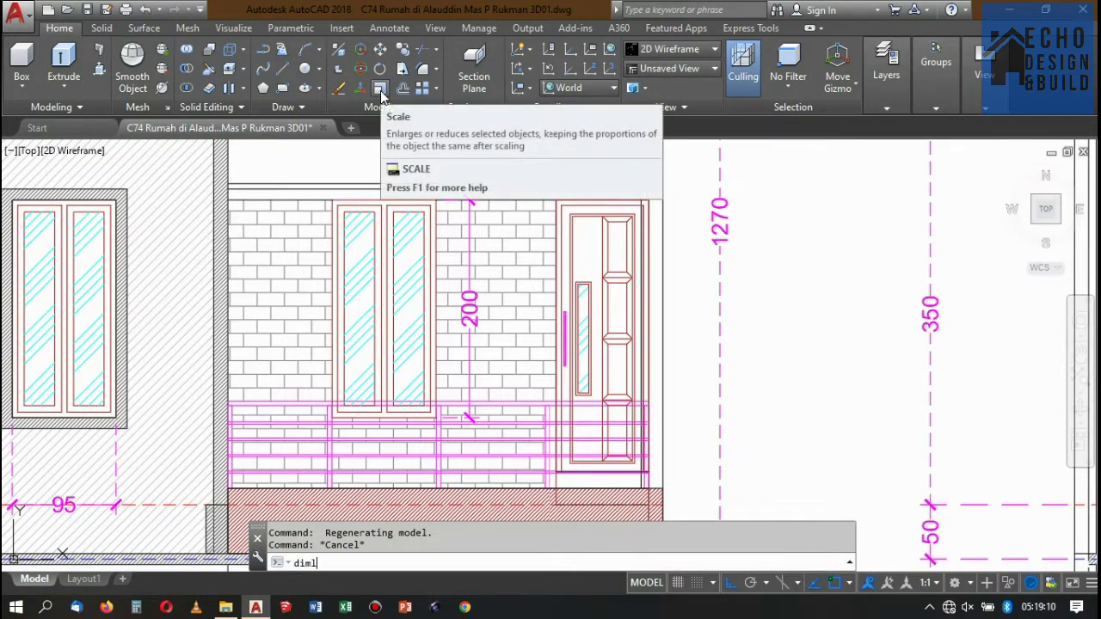
type("n")
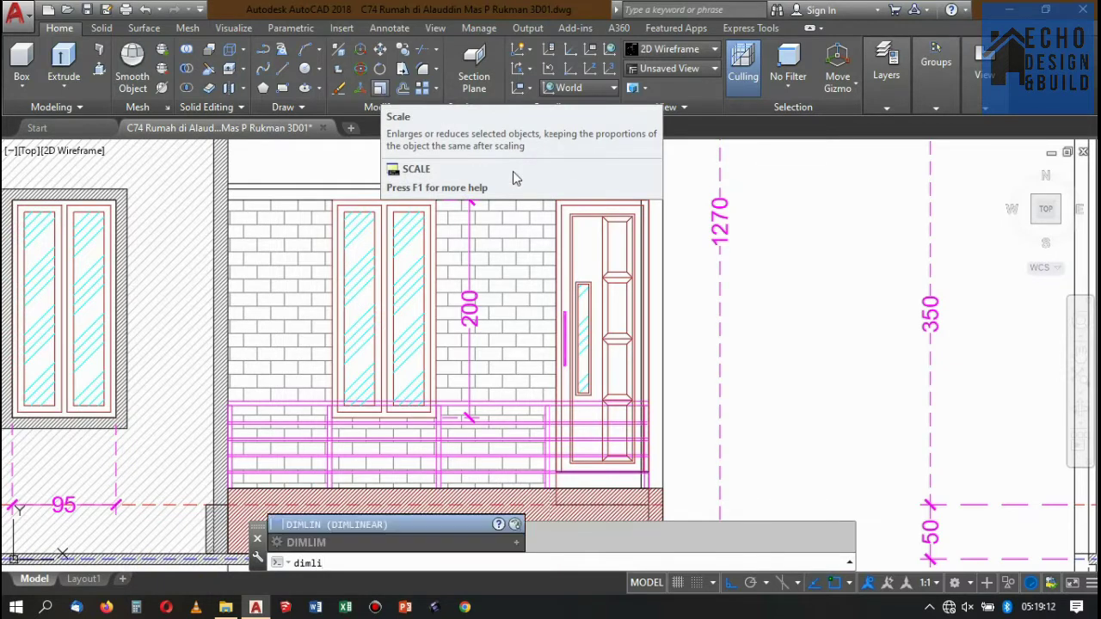
key("Return")
left_click(649, 199)
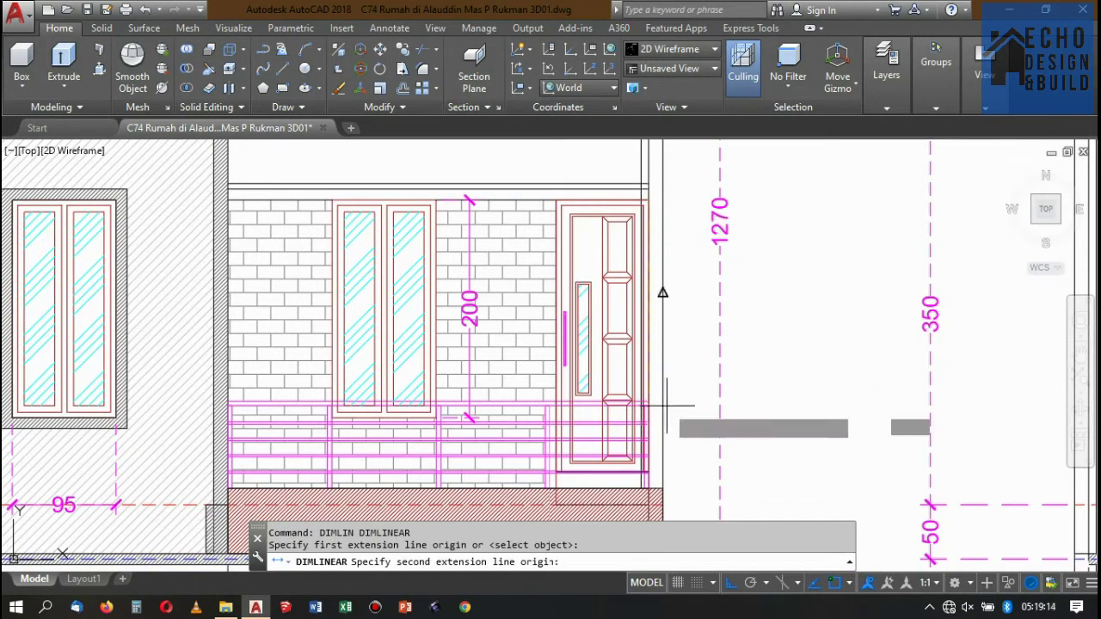
left_click(647, 469)
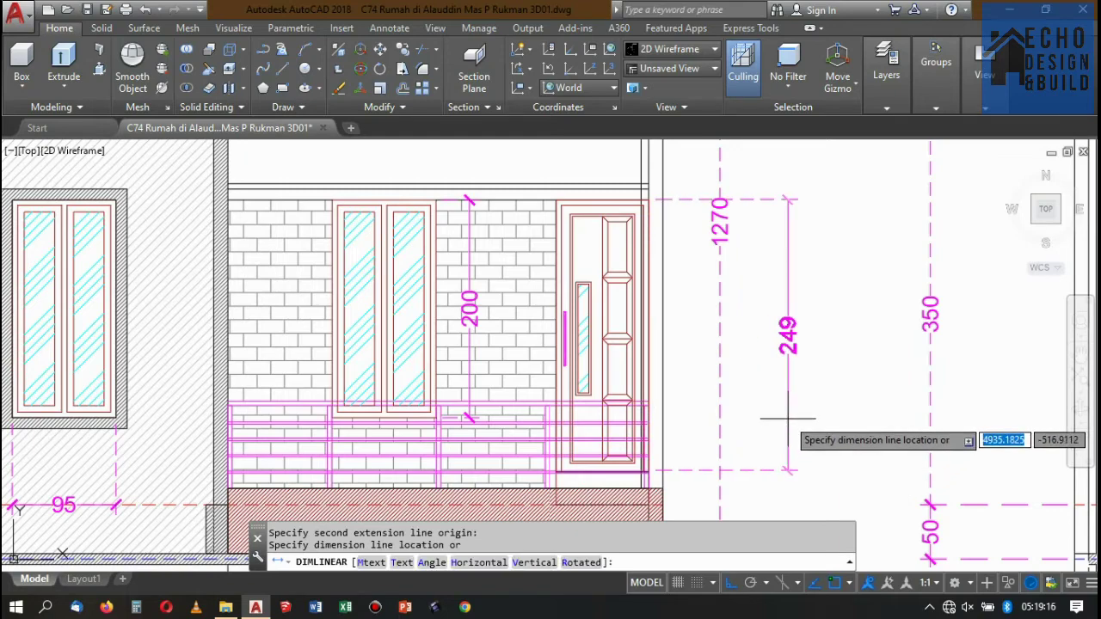
left_click(788, 440)
Stretch the magenta extension line's end onto the corner beside the upper-floor door.
left_click(763, 442)
left_click(625, 472)
scroll(624, 471, "up", 3)
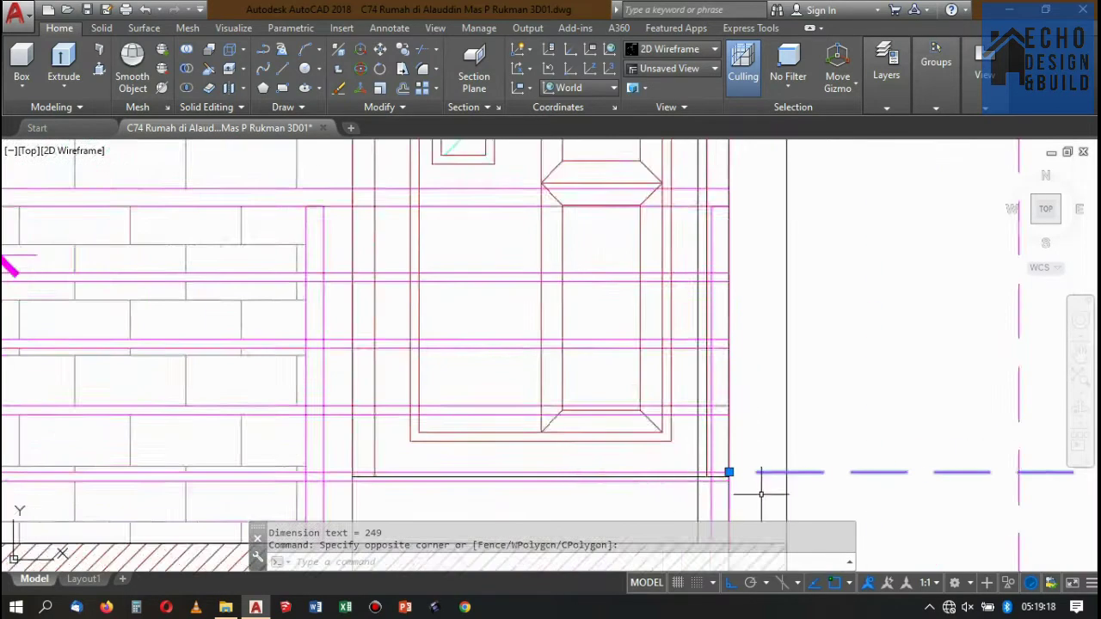
scroll(762, 492, "up", 3)
left_click(648, 406)
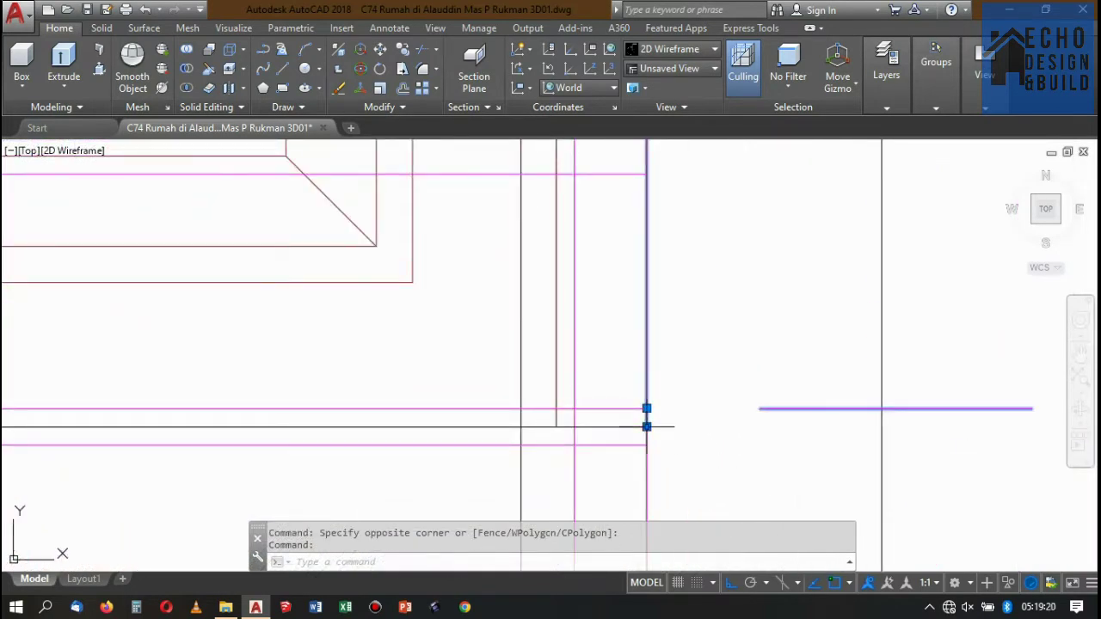
key("Escape")
left_click(723, 408)
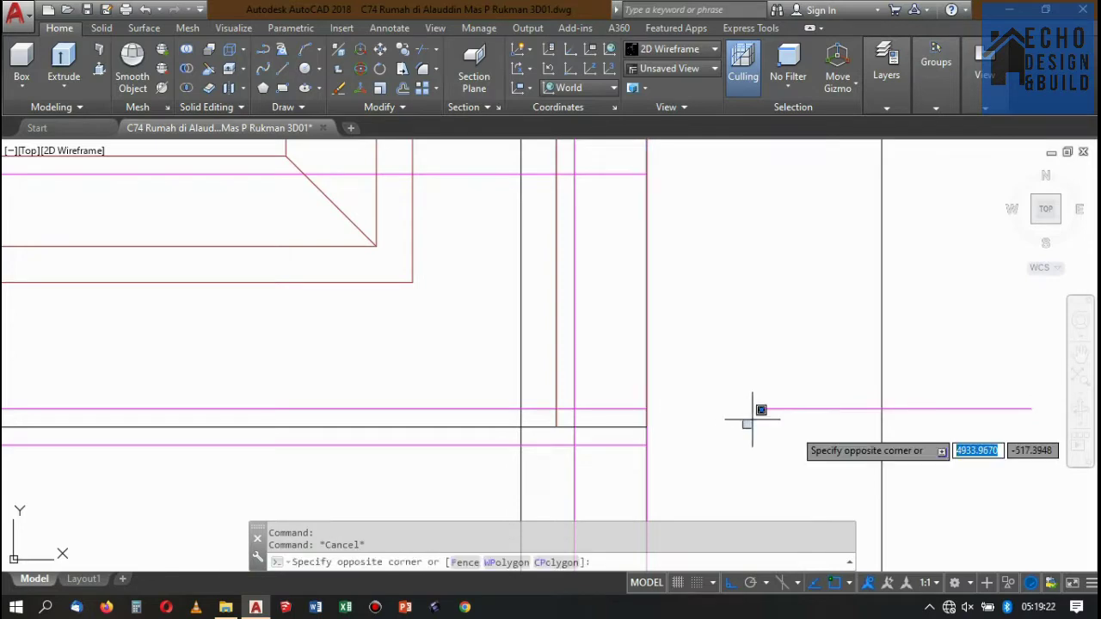
left_click(745, 383)
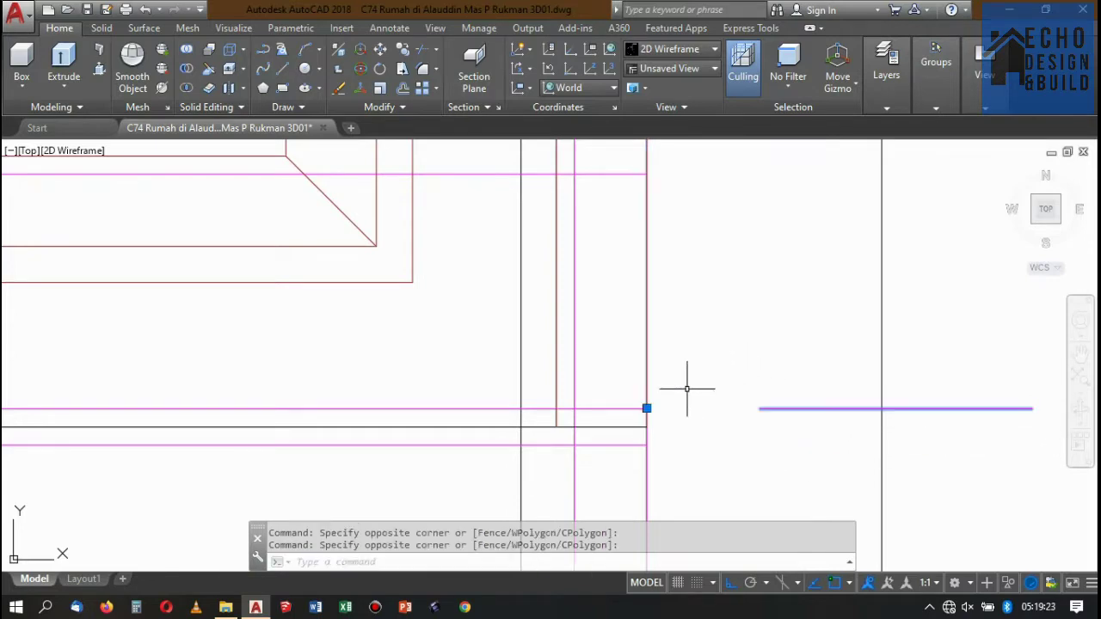
left_click(647, 408)
left_click(646, 427)
scroll(651, 410, "down", 5)
Window-select the whole upper-floor balcony door, 40 objects.
scroll(651, 410, "down", 2)
key("Escape")
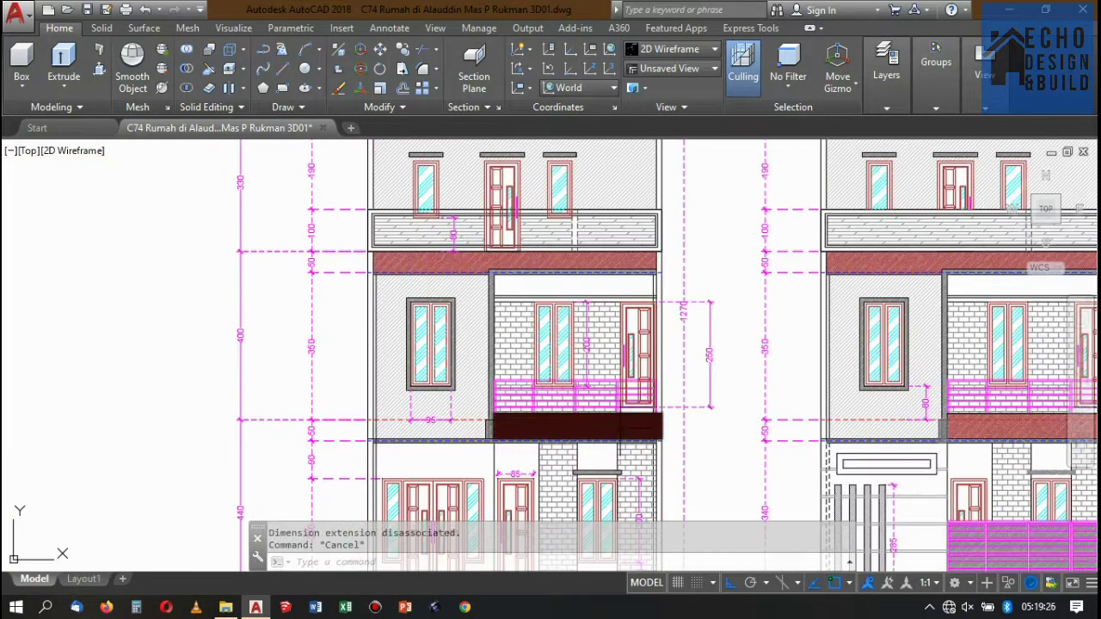
scroll(633, 418, "up", 5)
scroll(632, 418, "down", 5)
scroll(636, 378, "up", 4)
scroll(639, 319, "up", 2)
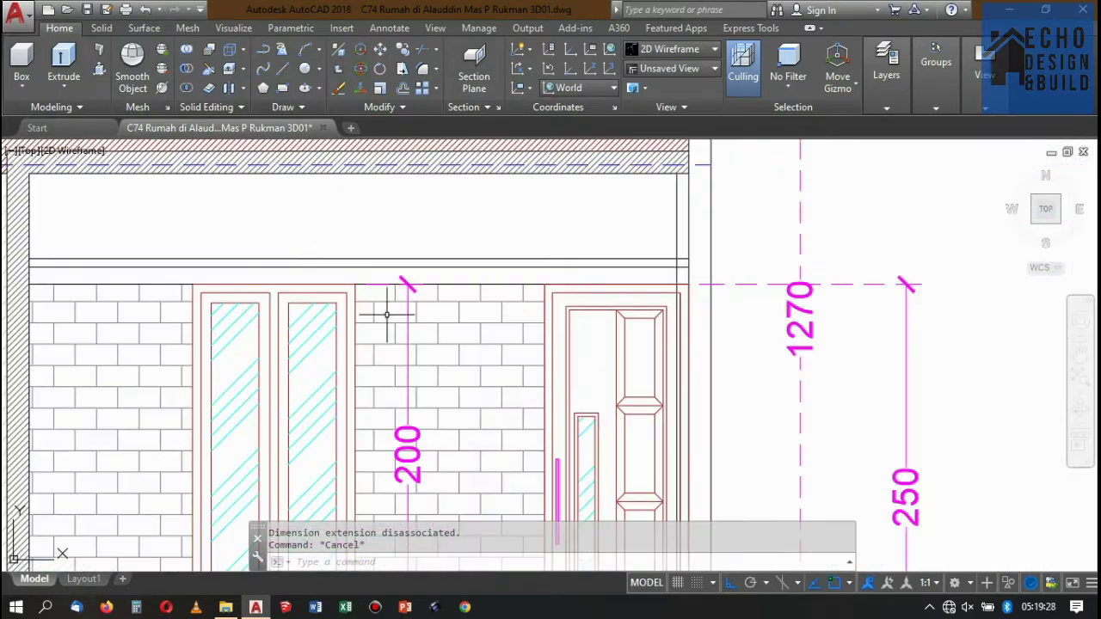
scroll(662, 198, "down", 2)
scroll(602, 240, "up", 2)
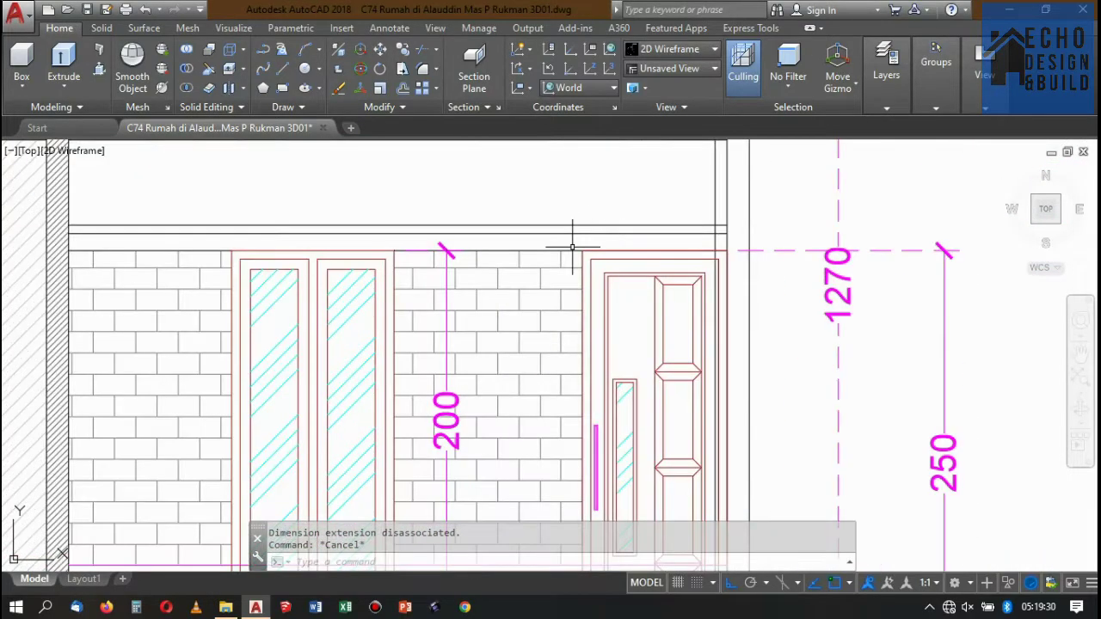
left_click(572, 247)
scroll(614, 263, "down", 3)
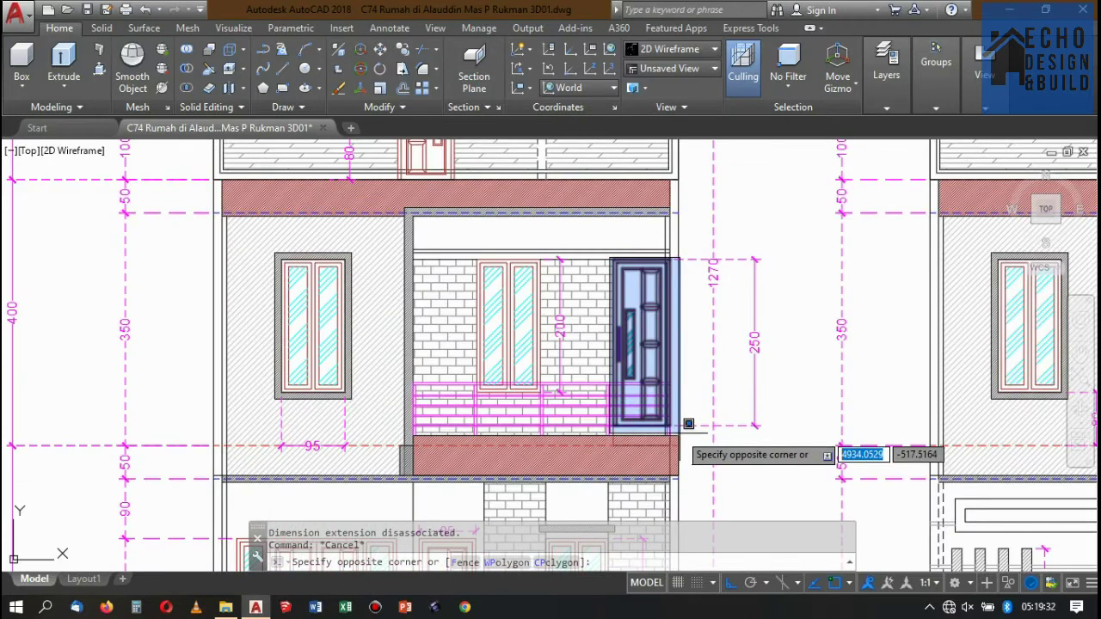
left_click(688, 423)
scroll(714, 404, "up", 2)
scroll(732, 396, "up", 4)
scroll(733, 391, "down", 3)
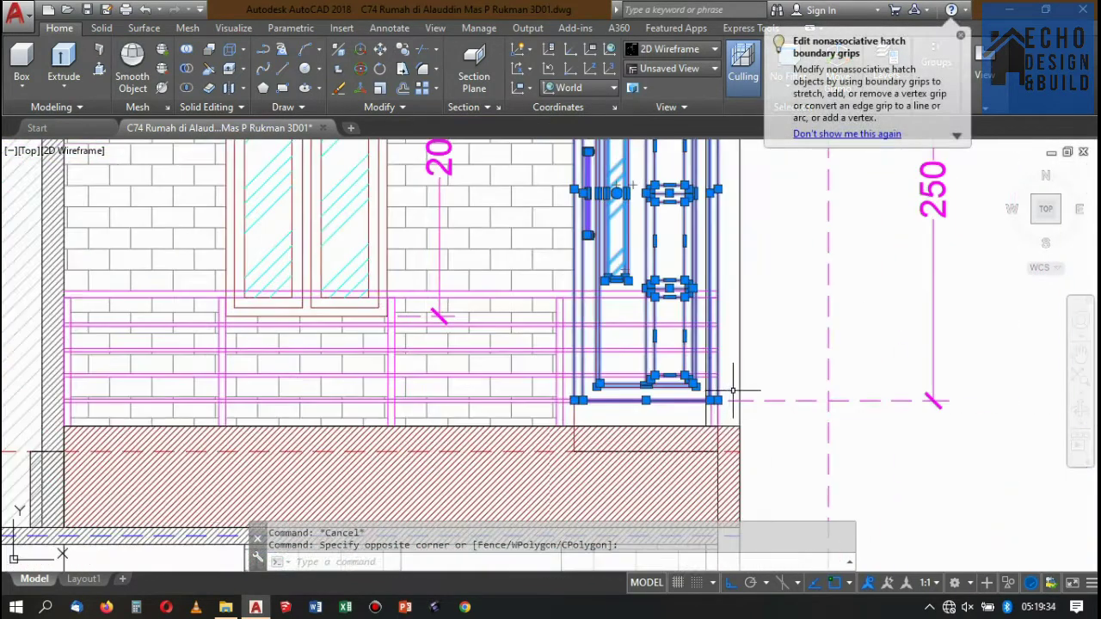
scroll(733, 391, "up", 2)
Move the door from its bottom corner down onto the adjacent line corner.
key("Return")
scroll(723, 397, "up", 2)
scroll(704, 397, "up", 2)
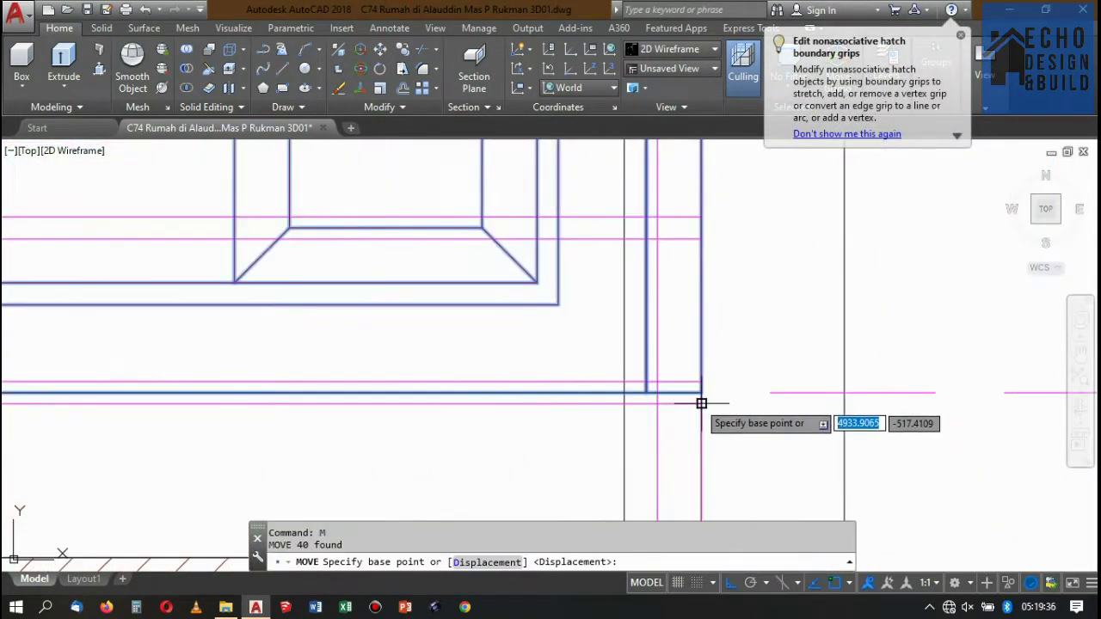
left_click(701, 393)
scroll(714, 371, "down", 4)
scroll(708, 364, "up", 2)
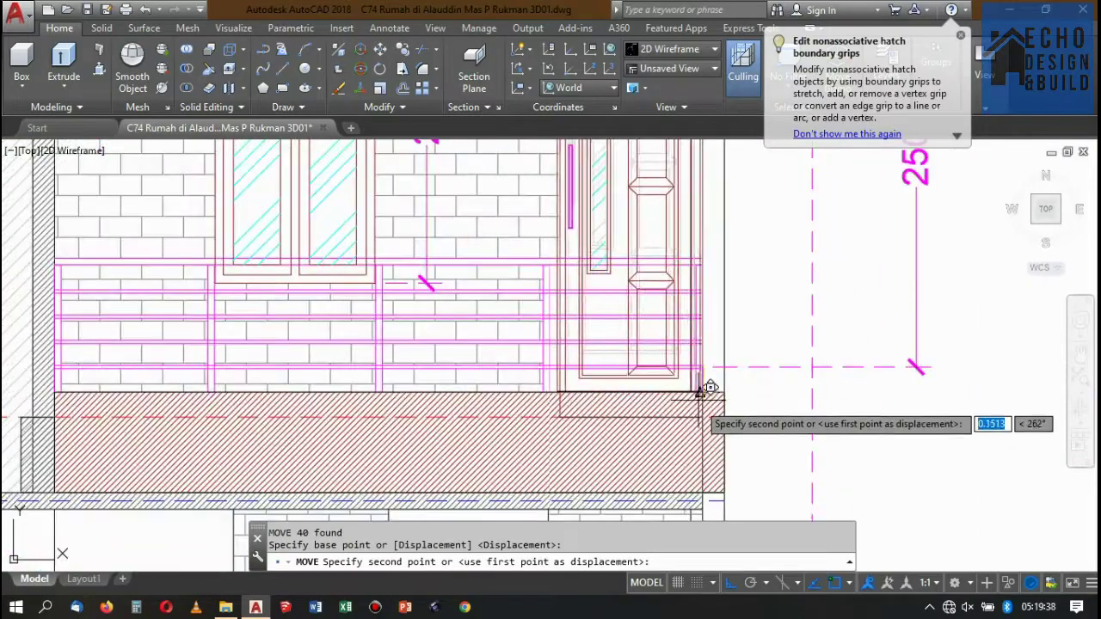
scroll(708, 384, "up", 2)
left_click(708, 424)
scroll(707, 424, "down", 5)
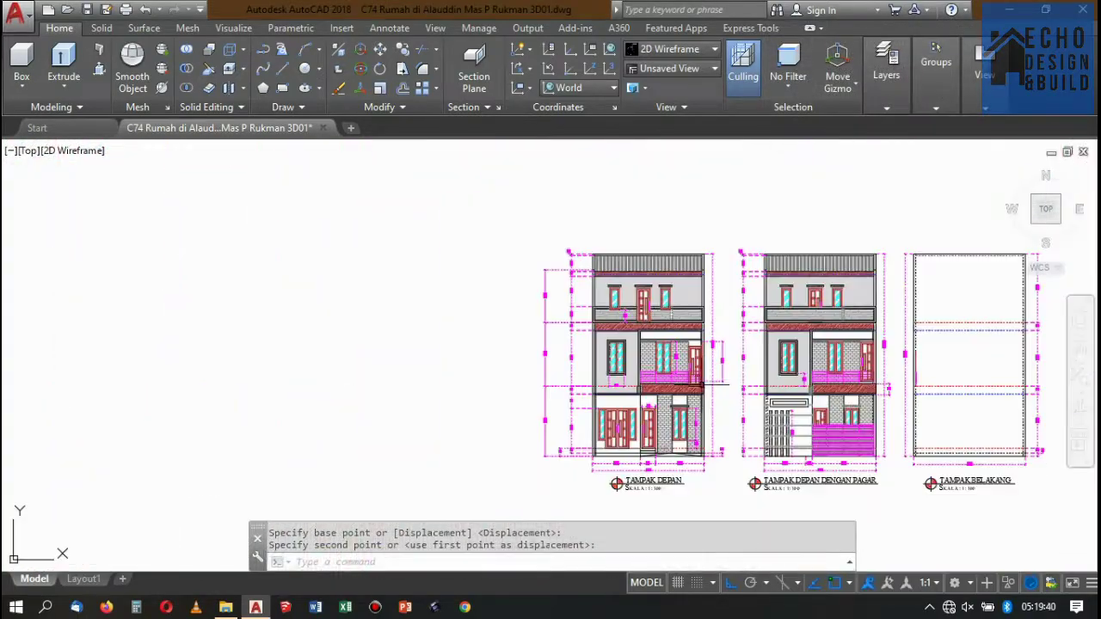
scroll(654, 292, "up", 4)
scroll(650, 284, "up", 2)
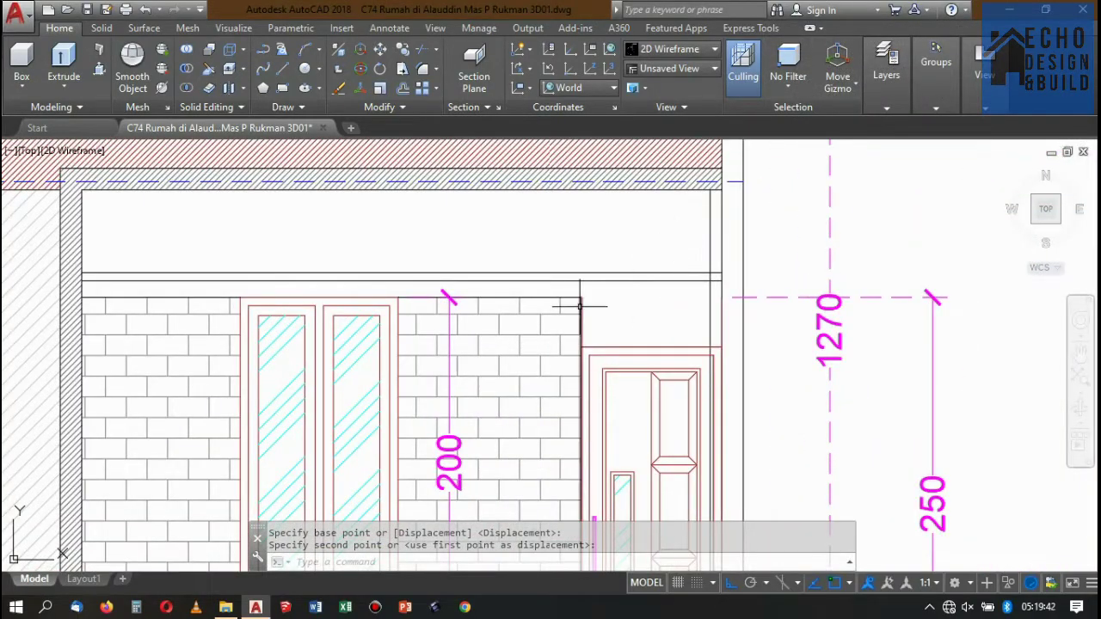
Copy the horizontal line above the upper-floor brick wall to a position directly below it.
left_click(633, 279)
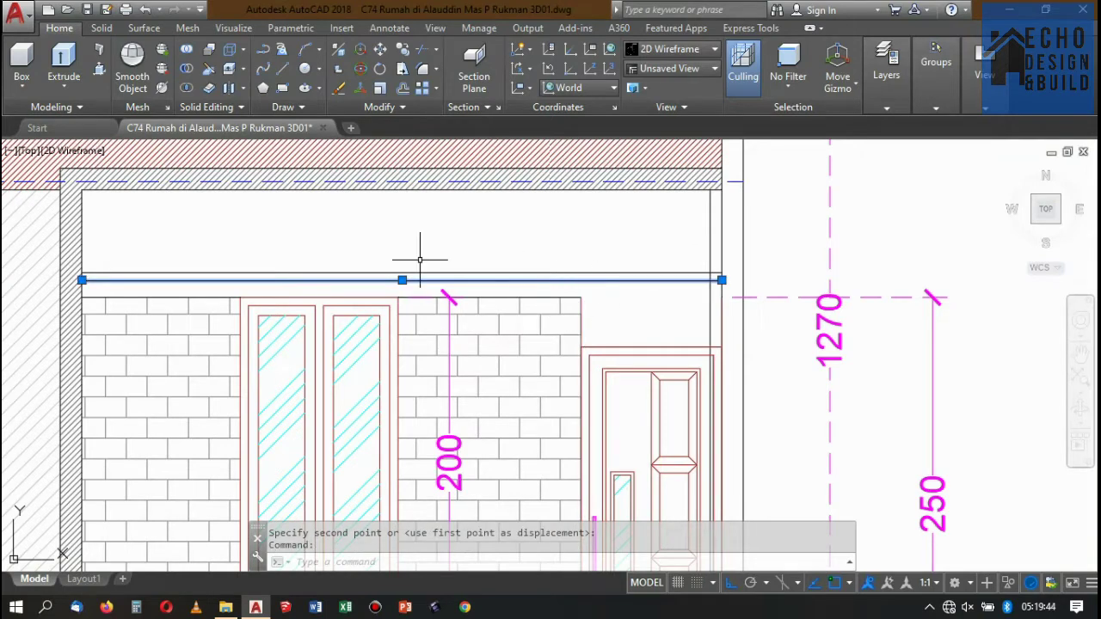
left_click(404, 52)
scroll(99, 258, "up", 3)
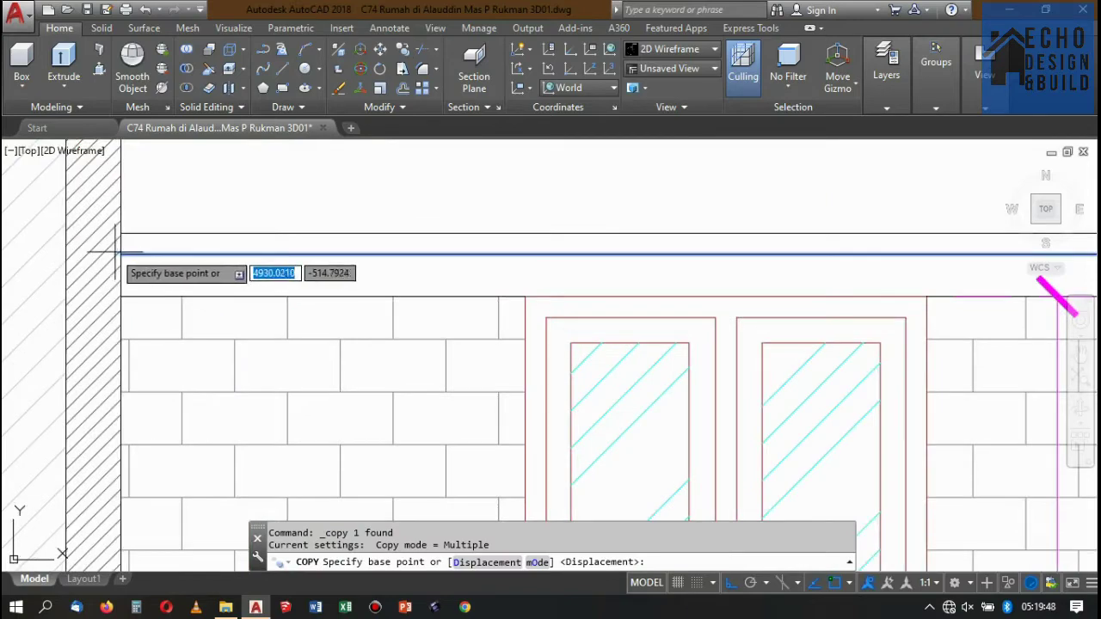
left_click(121, 254)
left_click(120, 297)
scroll(120, 258, "down", 5)
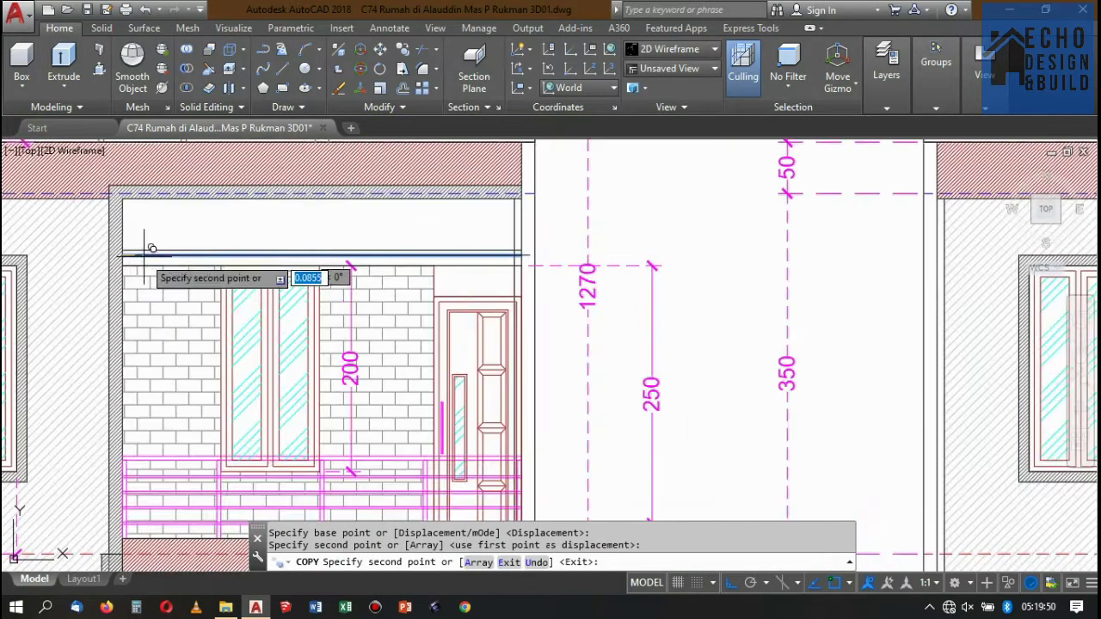
key("Escape")
scroll(404, 296, "up", 4)
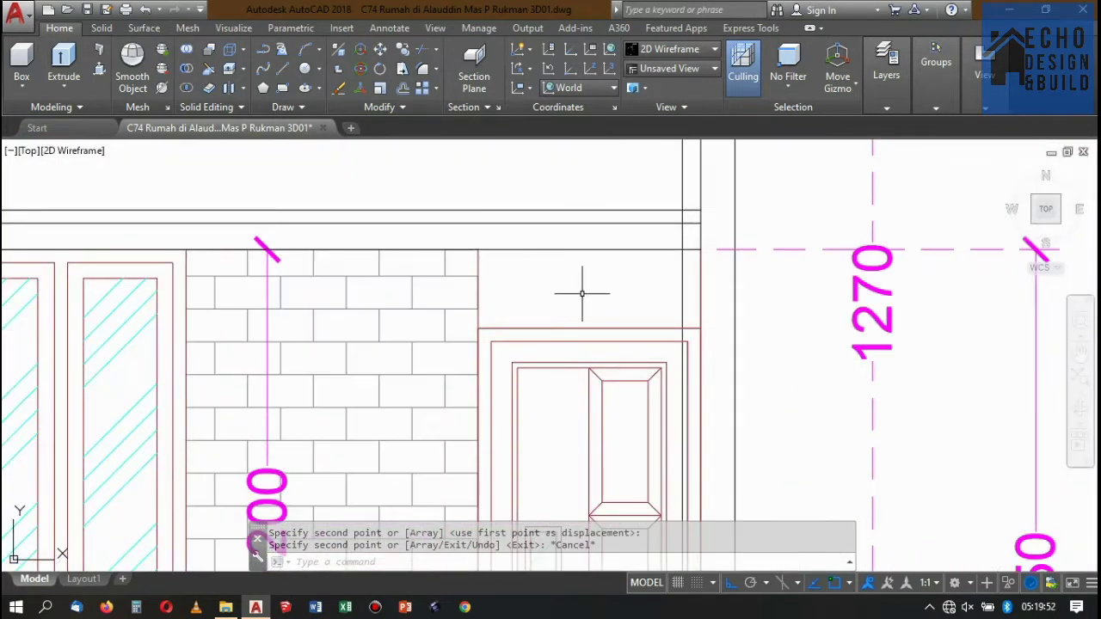
scroll(633, 328, "down", 2)
scroll(664, 302, "up", 2)
type("dimli")
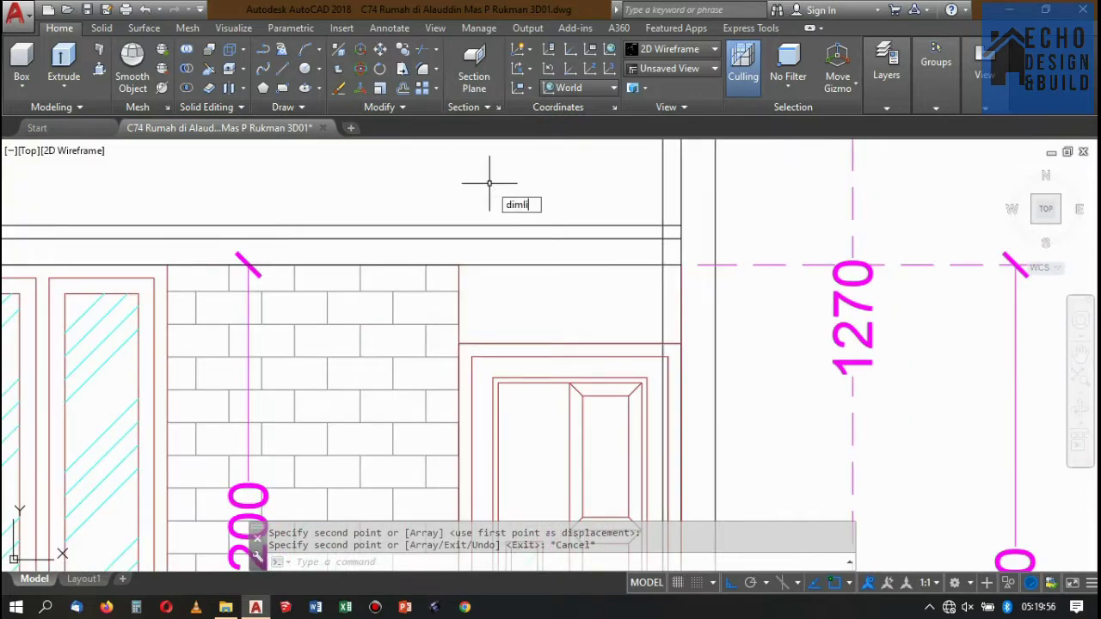
key("Return")
left_click(459, 265)
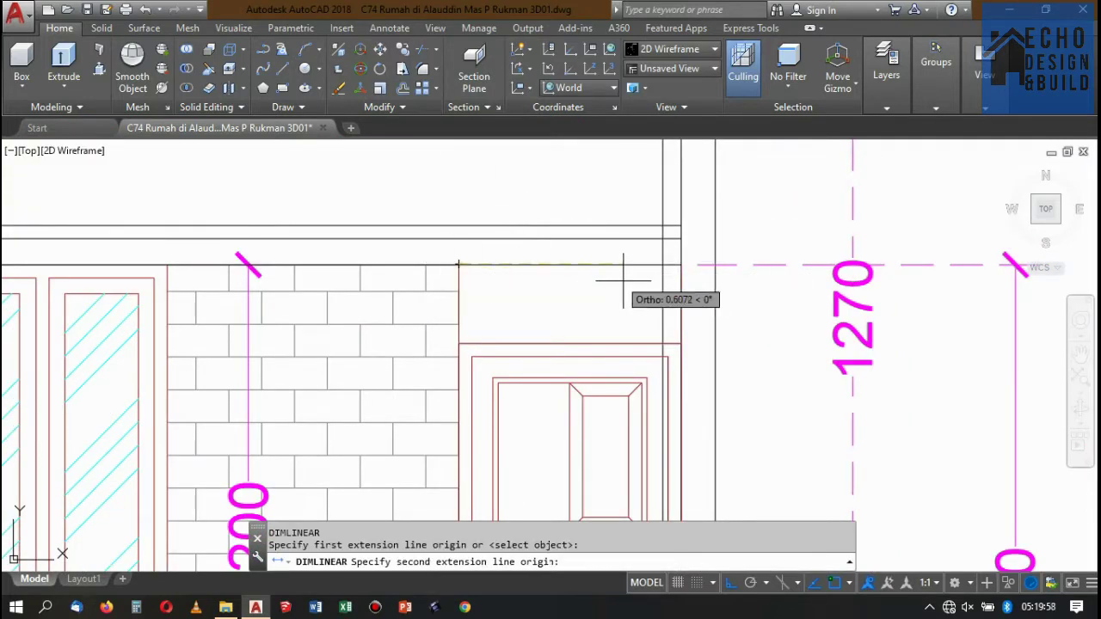
scroll(671, 320, "up", 2)
left_click(690, 356)
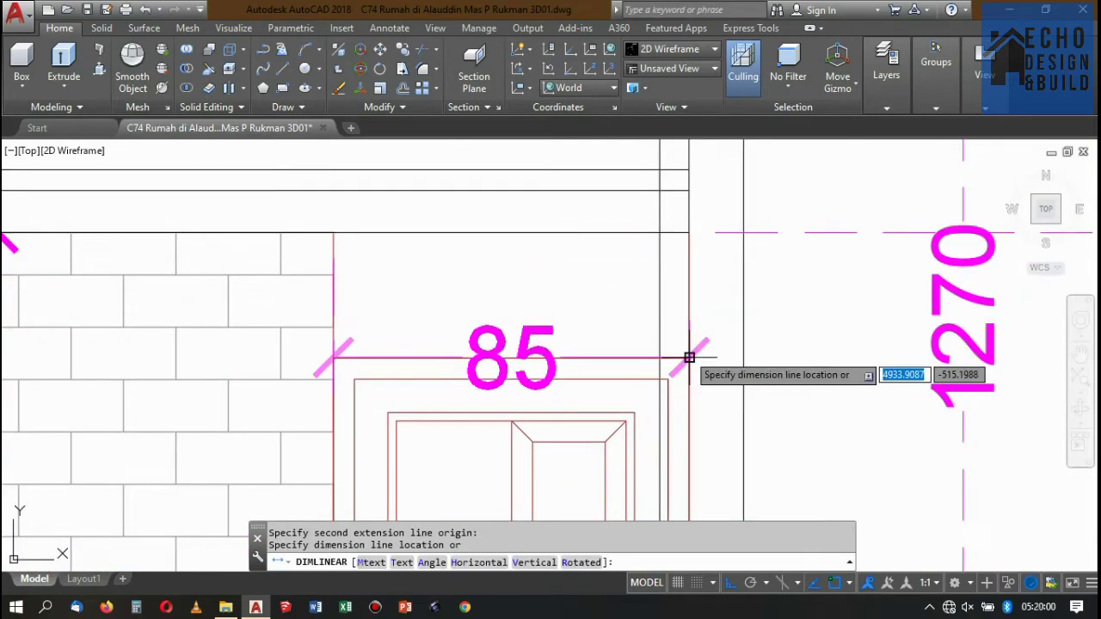
key("Escape")
scroll(607, 295, "down", 8)
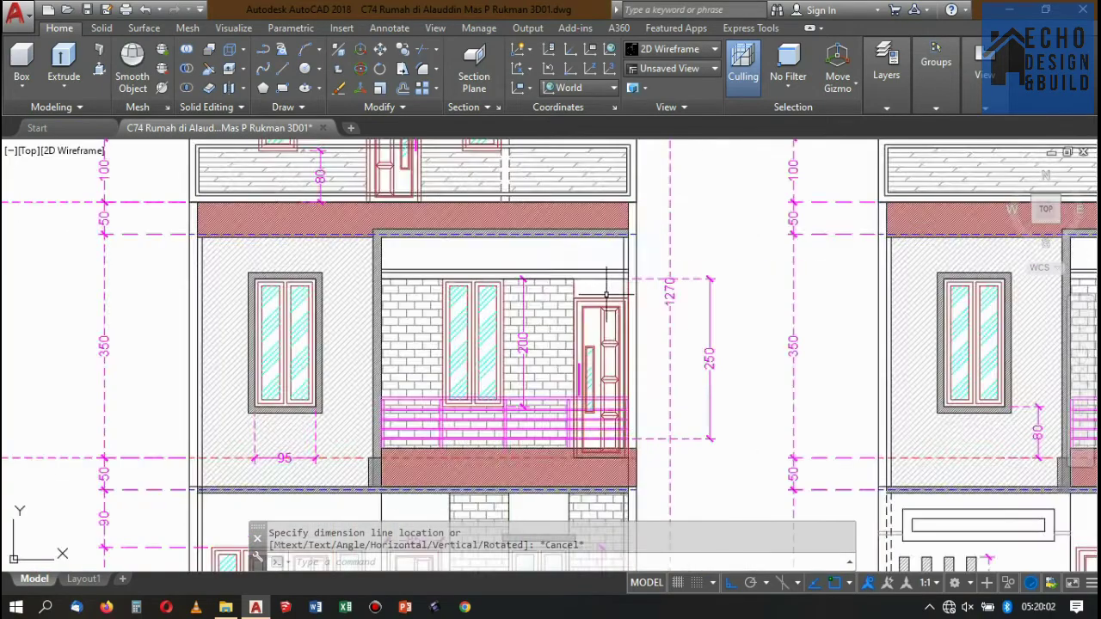
scroll(597, 312, "down", 3)
scroll(528, 270, "down", 2)
scroll(547, 356, "up", 3)
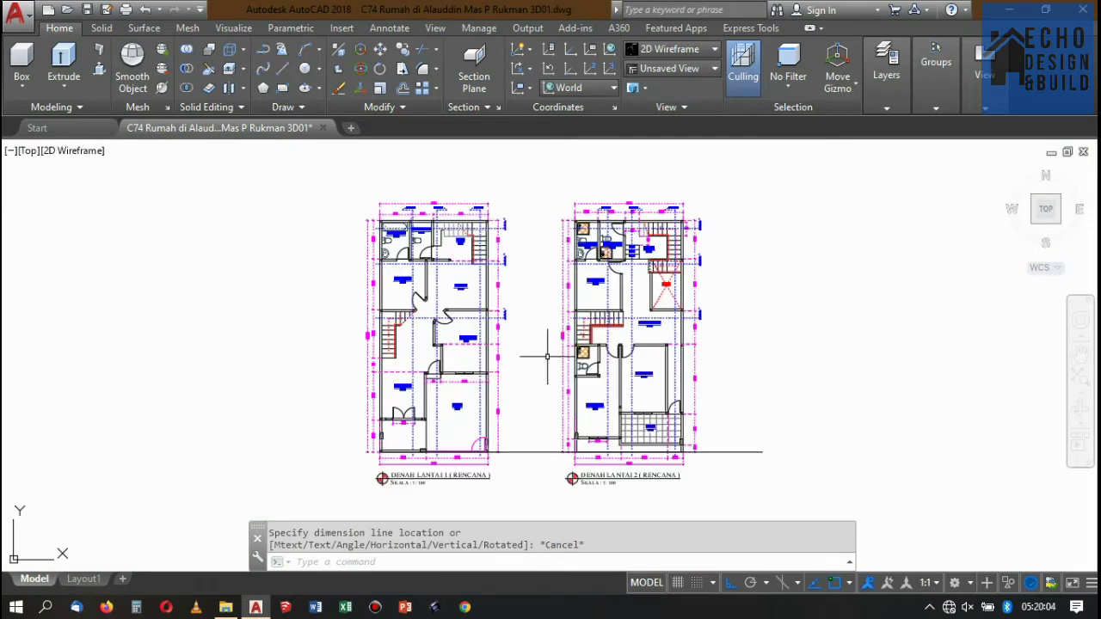
scroll(671, 413, "up", 3)
scroll(582, 369, "up", 2)
scroll(573, 387, "down", 2)
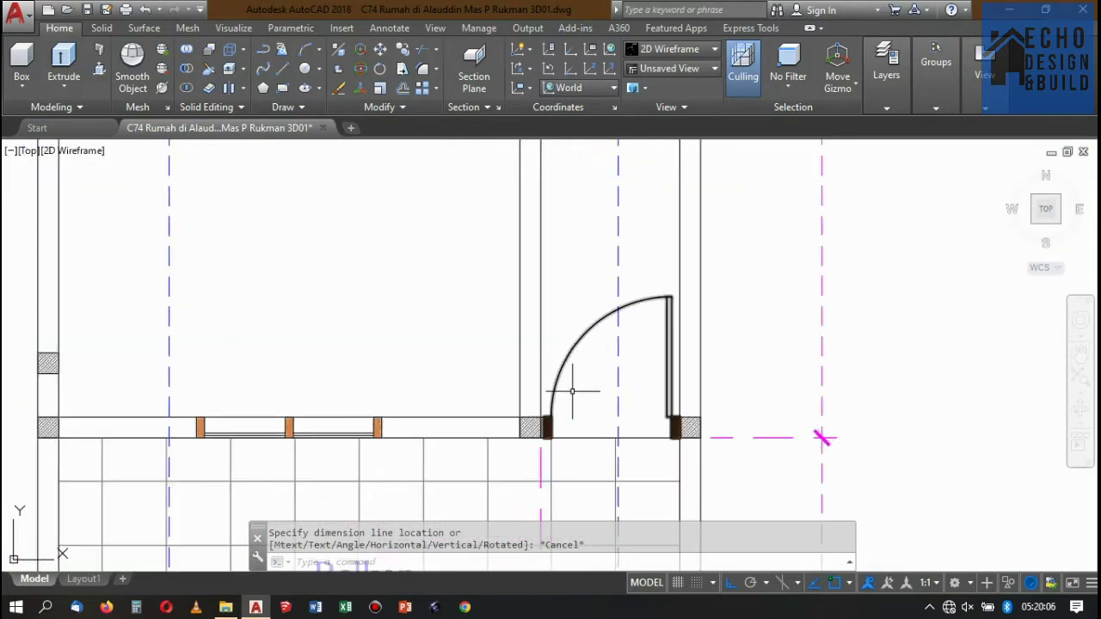
scroll(578, 392, "down", 1)
scroll(578, 392, "up", 4)
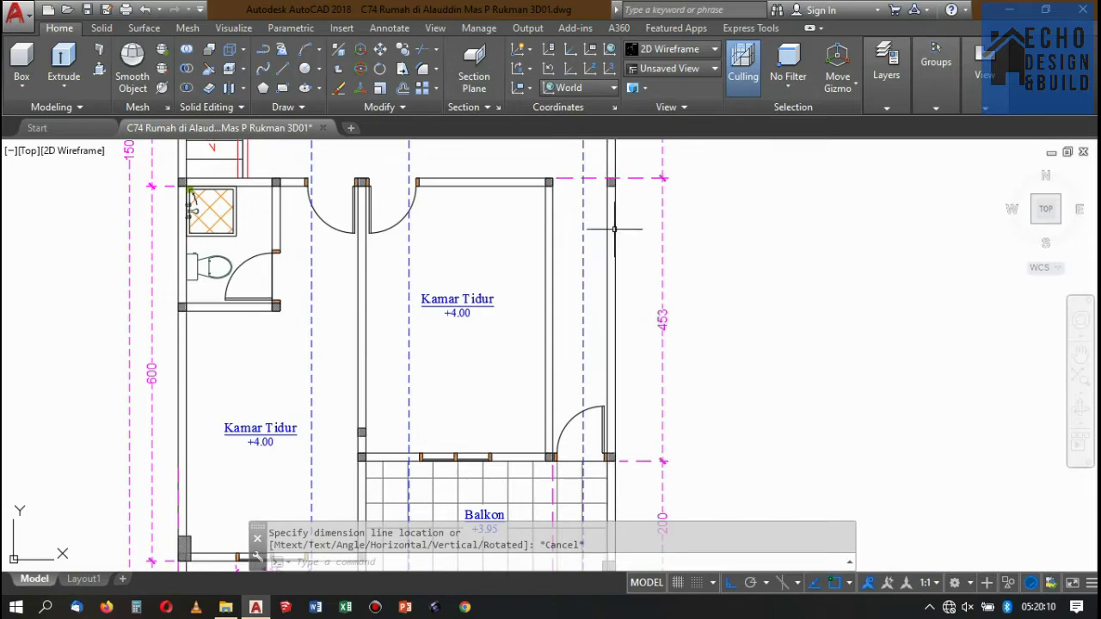
scroll(603, 301, "down", 2)
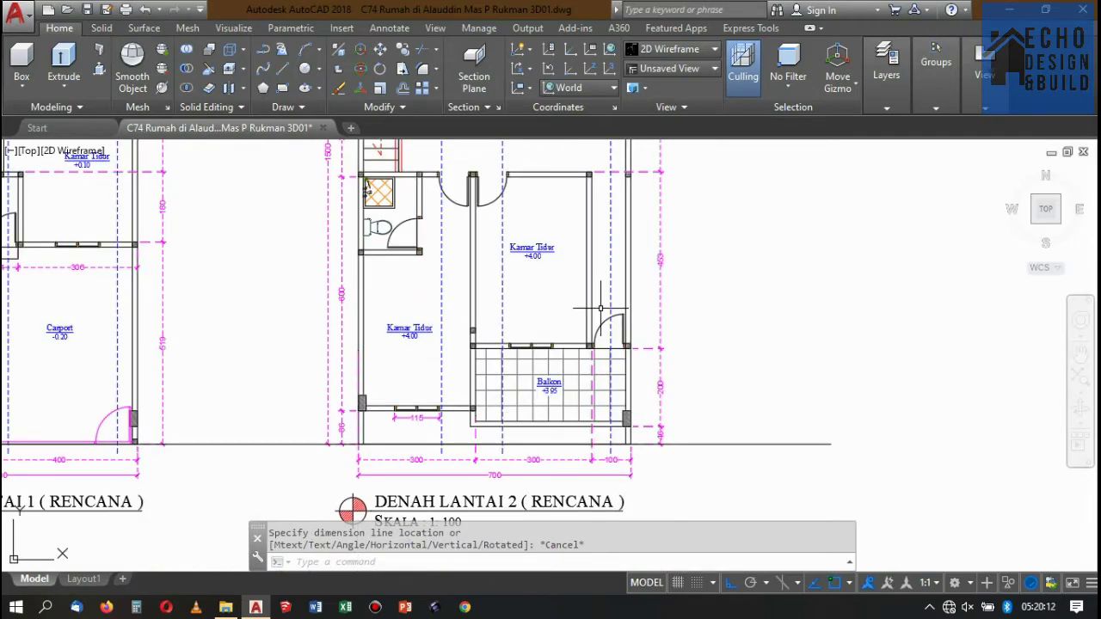
scroll(600, 308, "up", 4)
scroll(627, 344, "up", 3)
scroll(597, 336, "down", 8)
scroll(580, 305, "down", 10)
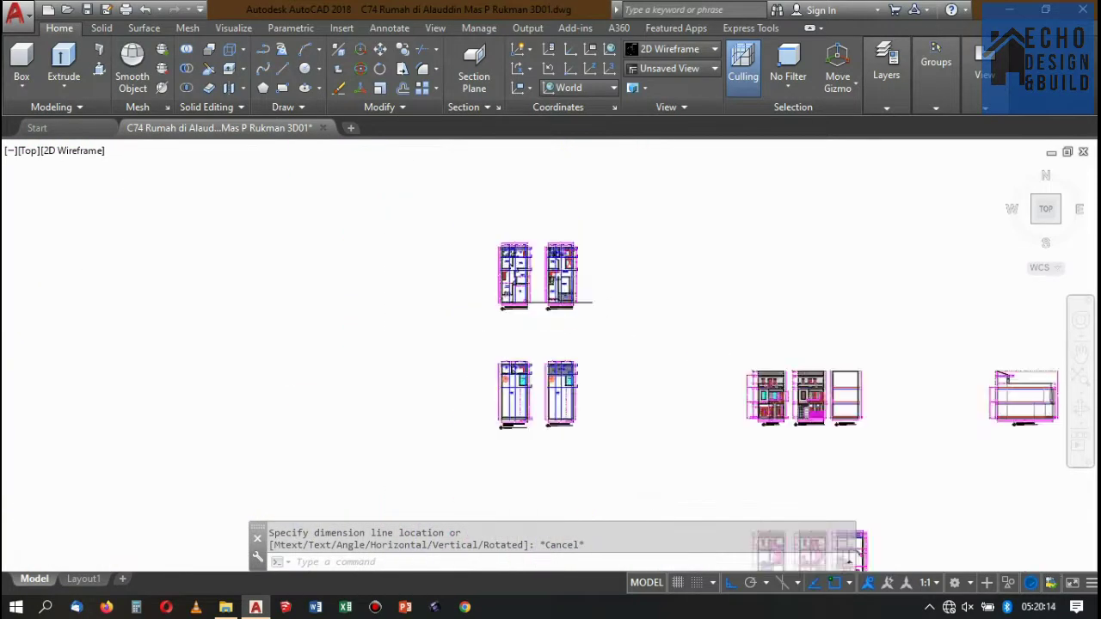
scroll(620, 314, "down", 2)
scroll(658, 325, "up", 3)
scroll(669, 315, "up", 3)
scroll(686, 327, "up", 2)
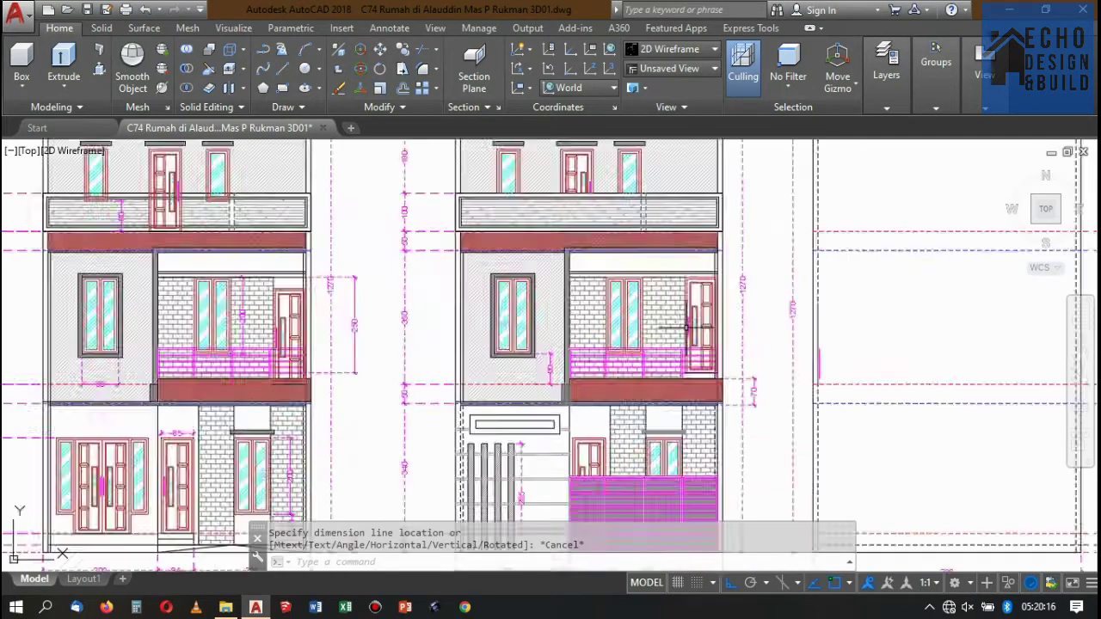
scroll(686, 327, "up", 5)
scroll(602, 258, "down", 4)
scroll(602, 258, "down", 5)
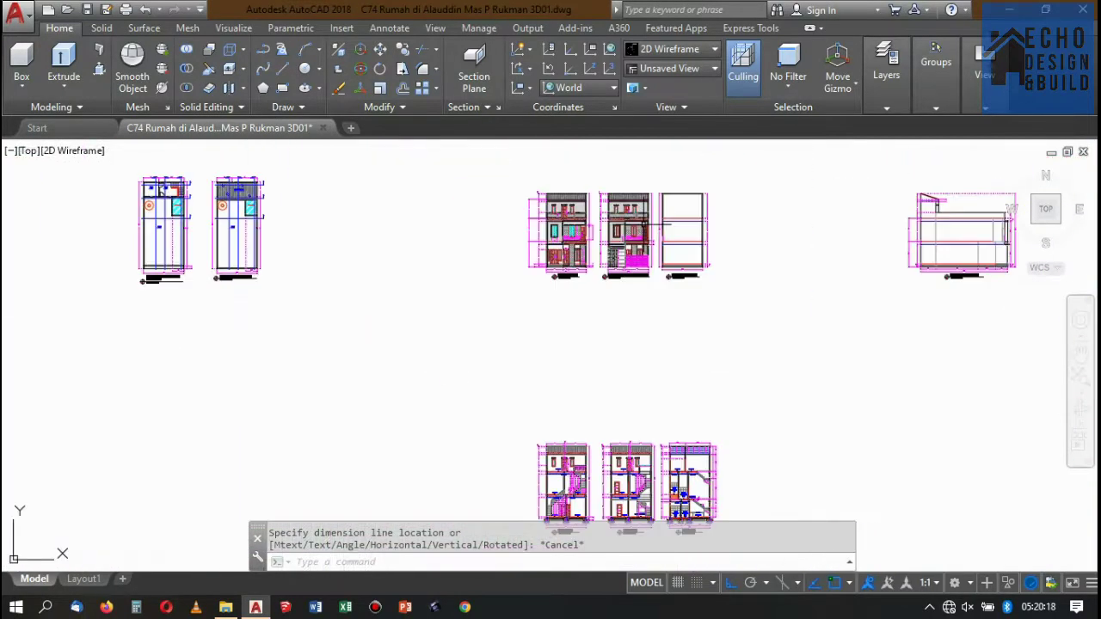
scroll(653, 225, "up", 4)
scroll(644, 249, "up", 3)
scroll(643, 250, "down", 3)
scroll(645, 256, "up", 3)
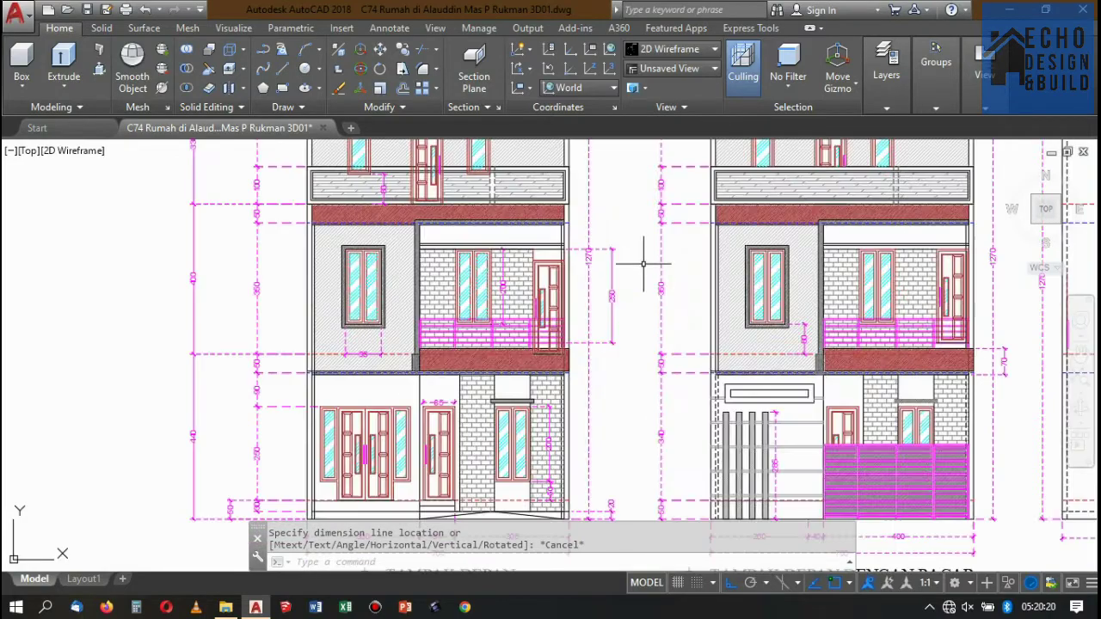
scroll(637, 241, "up", 3)
scroll(610, 170, "up", 2)
scroll(610, 170, "down", 4)
scroll(594, 292, "up", 4)
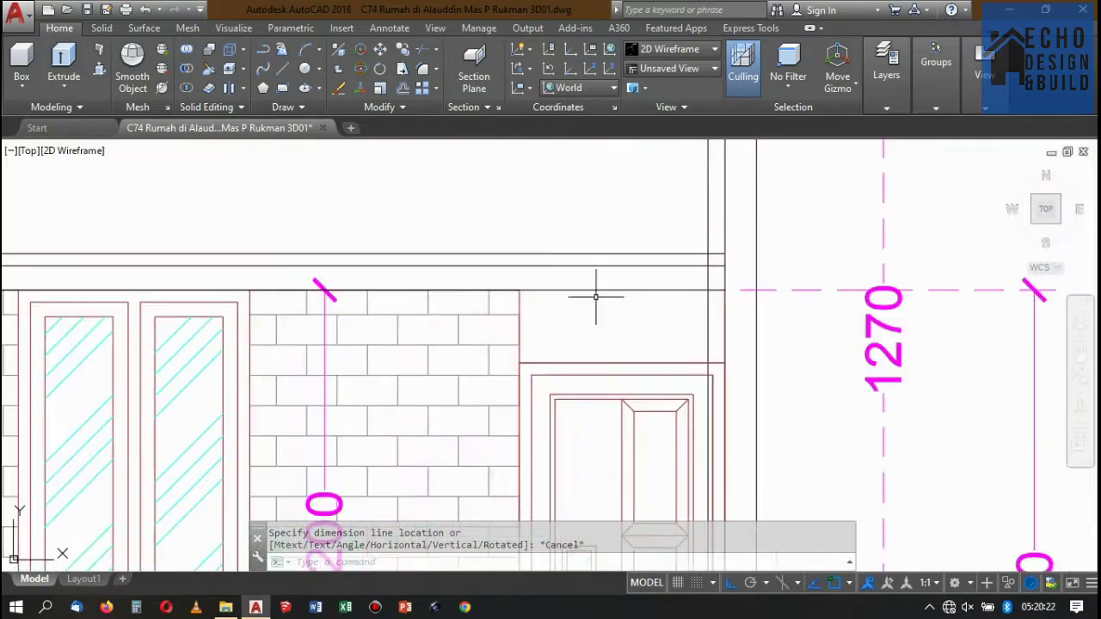
scroll(624, 374, "up", 2)
left_click_drag(612, 390, 579, 306)
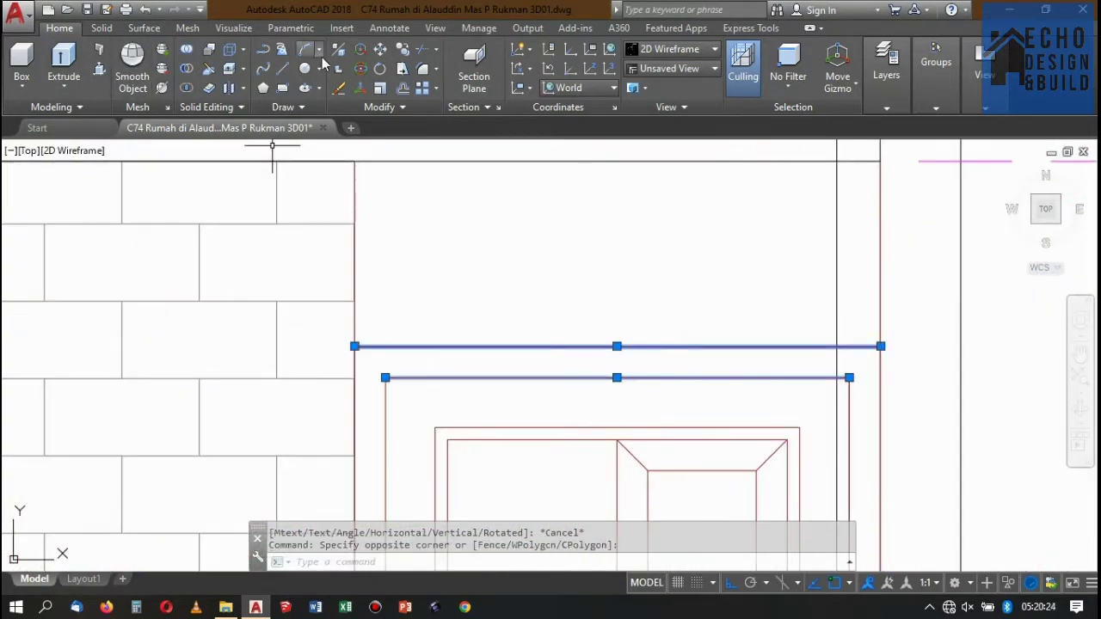
left_click(404, 50)
scroll(662, 421, "down", 3)
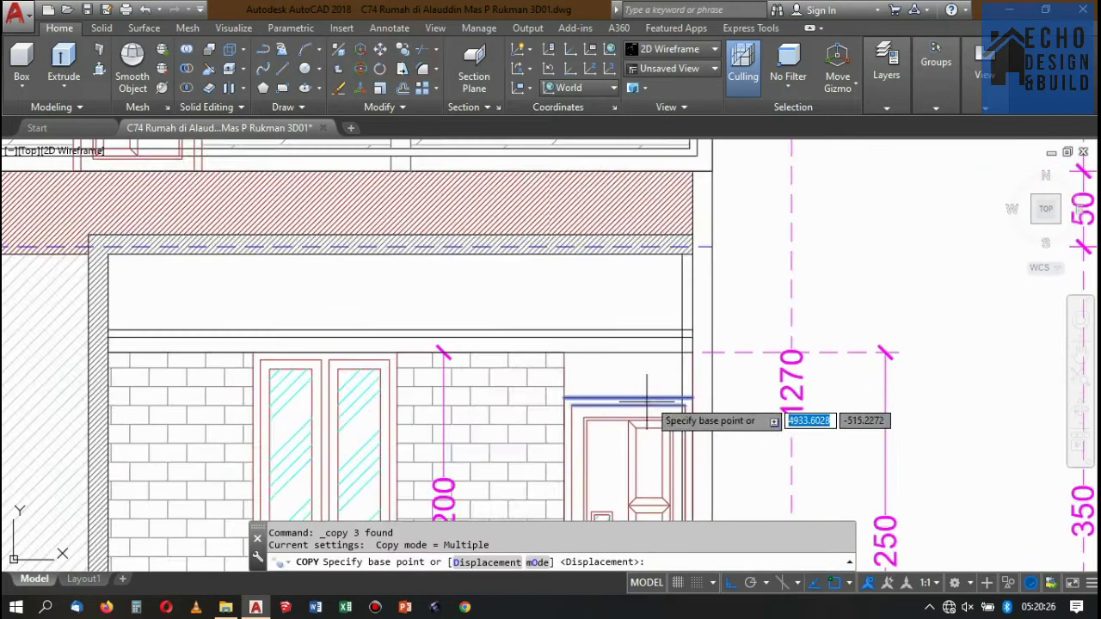
scroll(688, 418, "up", 2)
scroll(714, 413, "up", 1)
left_click(715, 413)
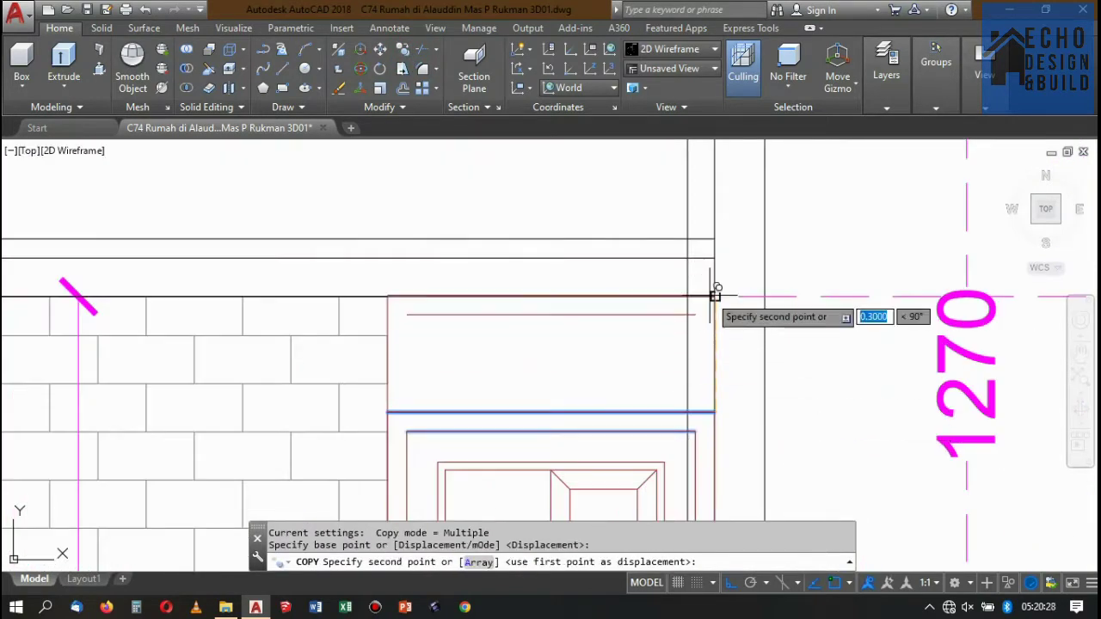
key("Escape")
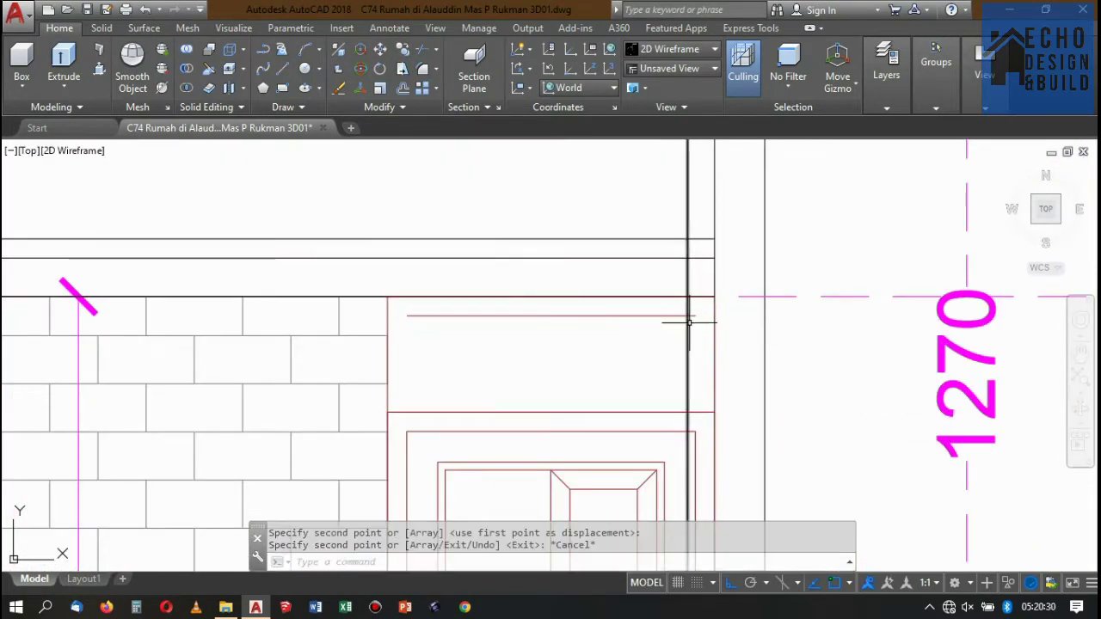
scroll(700, 302, "up", 2)
scroll(723, 264, "down", 2)
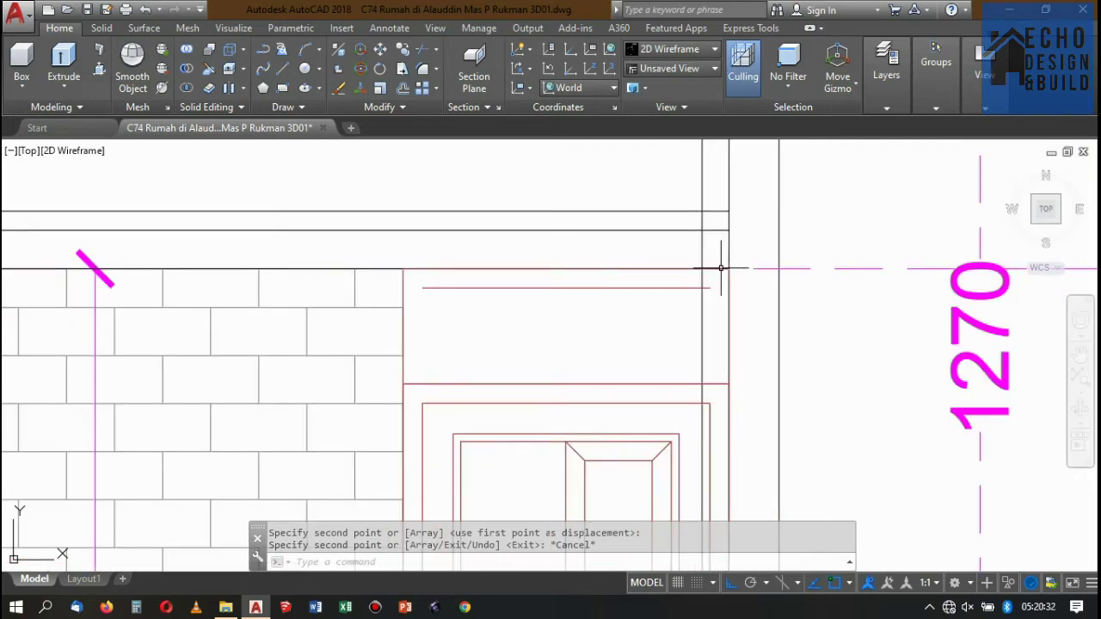
scroll(720, 266, "down", 2)
scroll(557, 305, "up", 2)
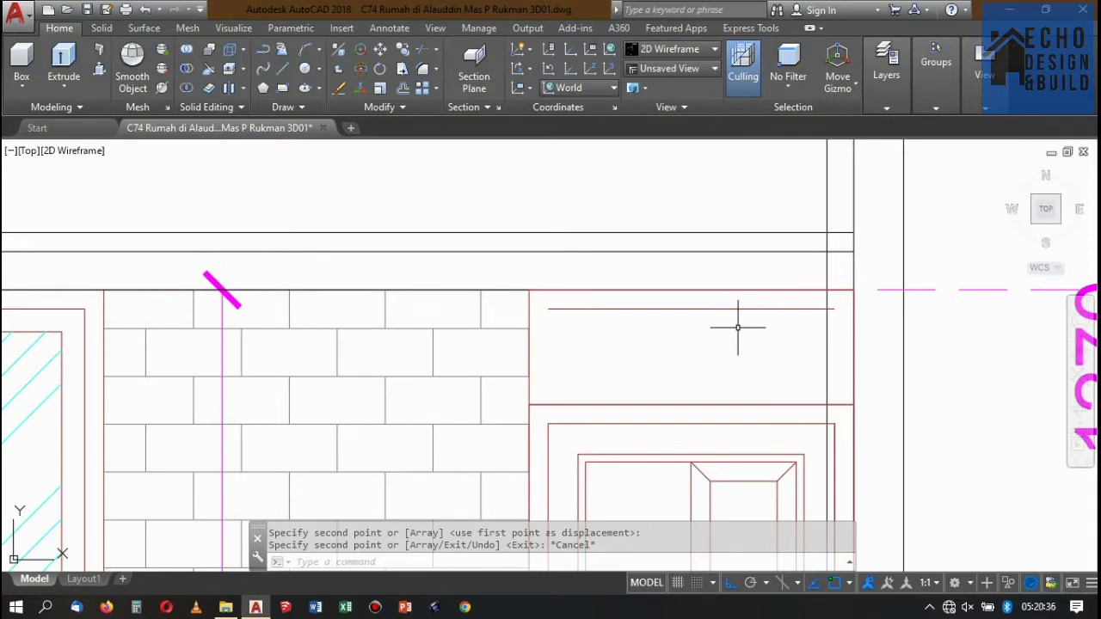
scroll(737, 327, "down", 3)
scroll(708, 322, "up", 2)
scroll(731, 324, "down", 1)
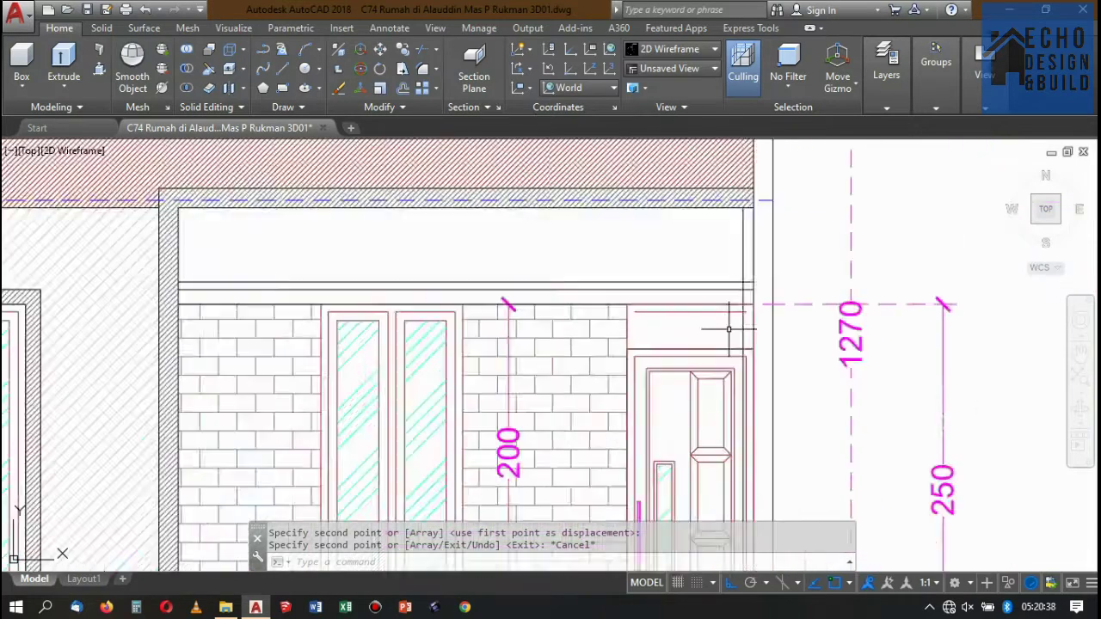
scroll(728, 328, "up", 2)
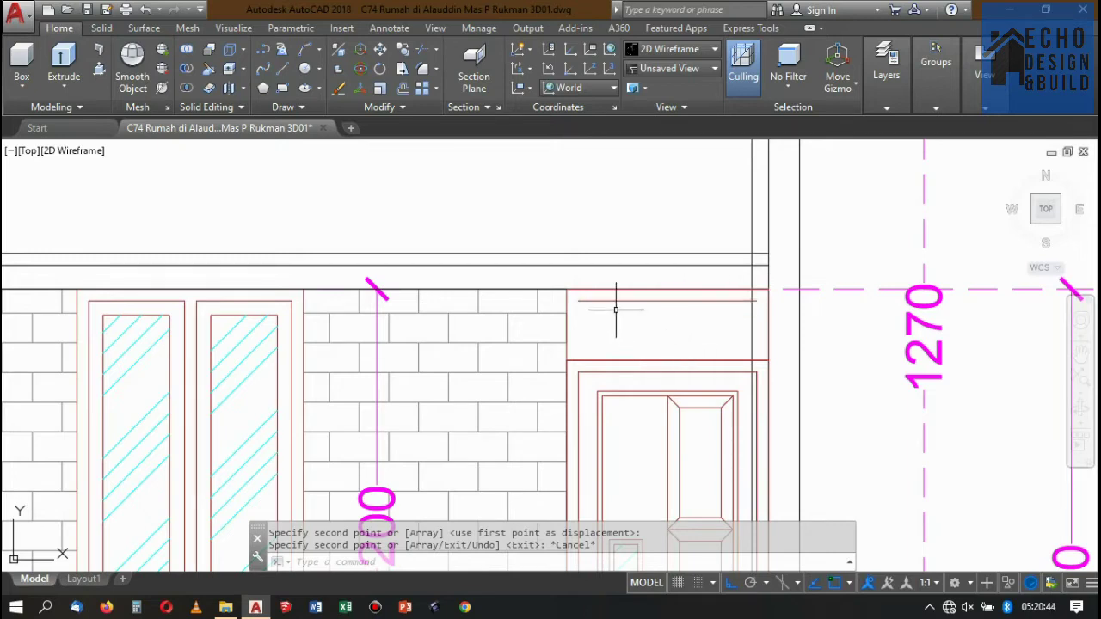
Measure the 25-unit band above the upper-floor door with a linear dimension, then cancel.
type("di")
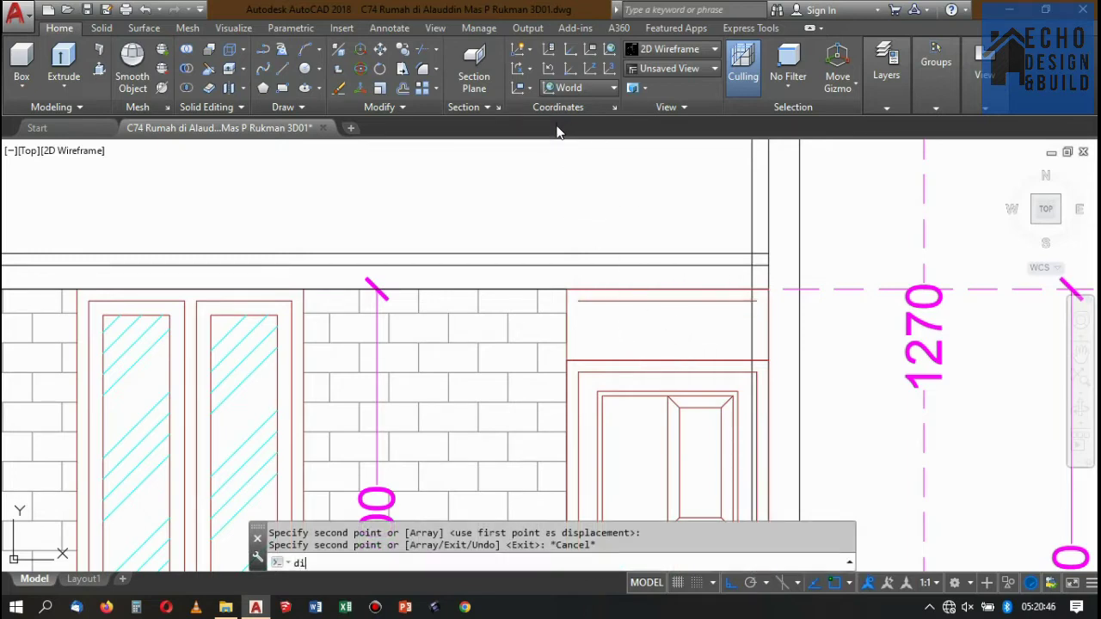
type("n")
key("Return")
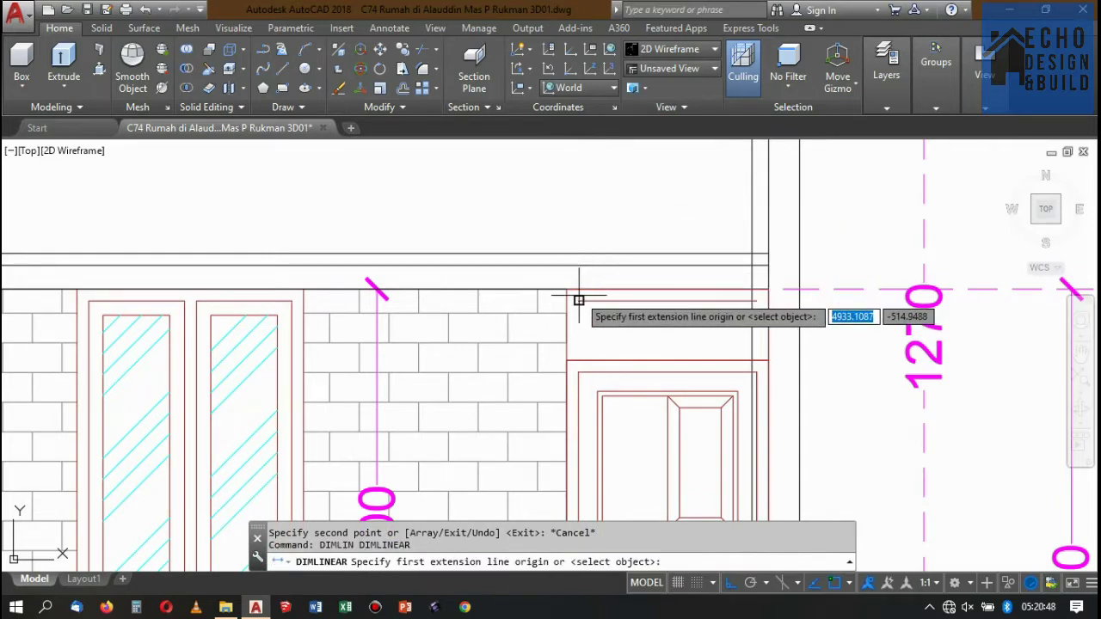
left_click(579, 301)
left_click(577, 359)
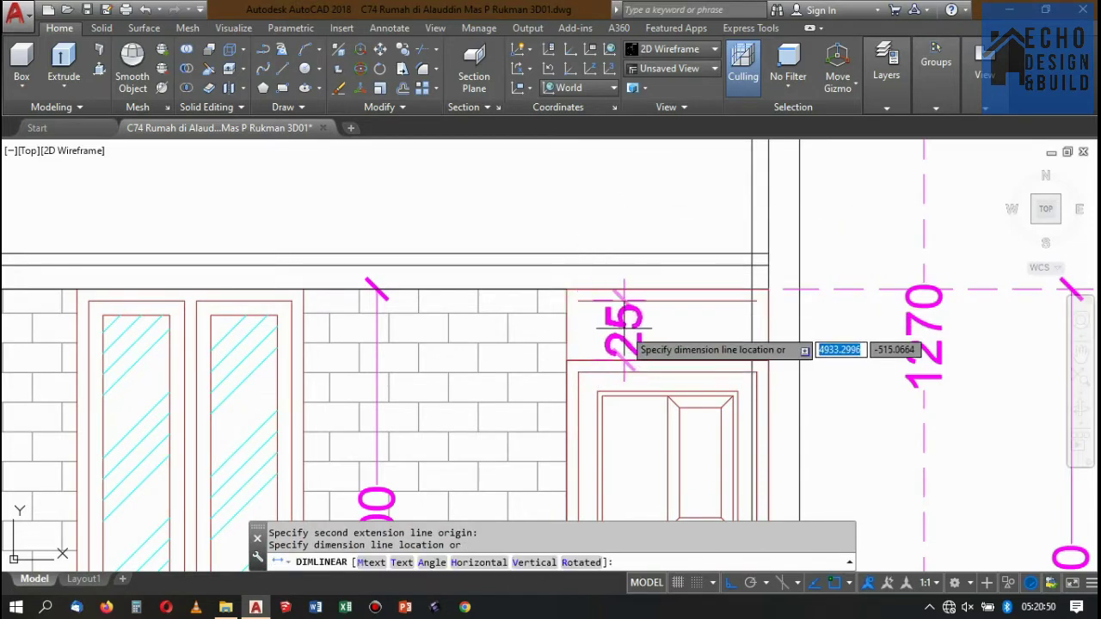
key("Escape")
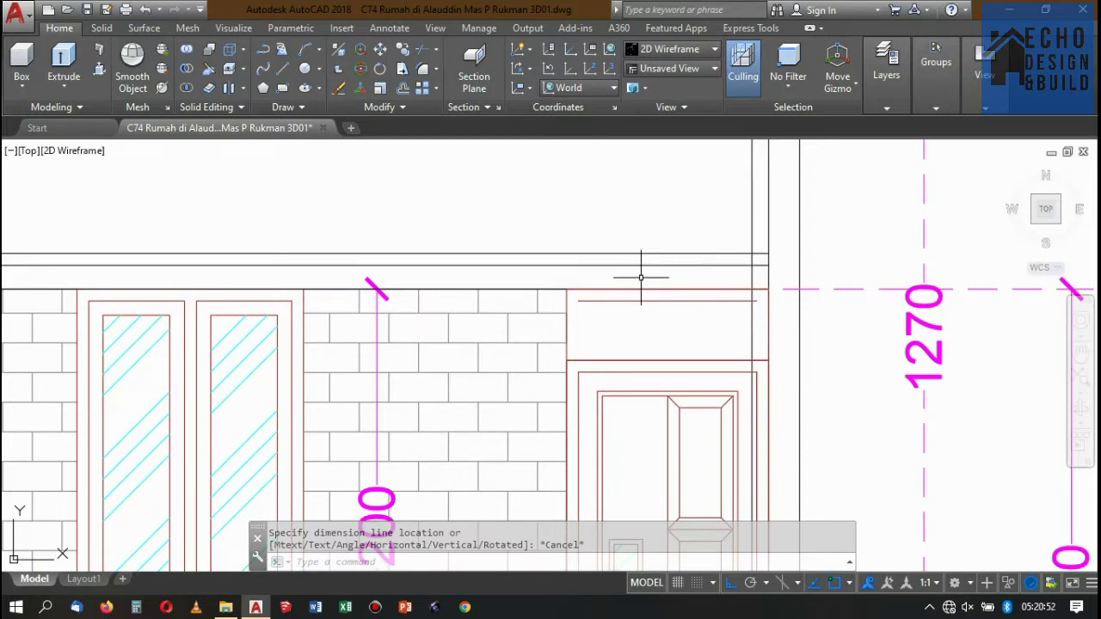
Draw lines from the door-head corner down to the panel's lower edge and up its side.
type("l")
key("Return")
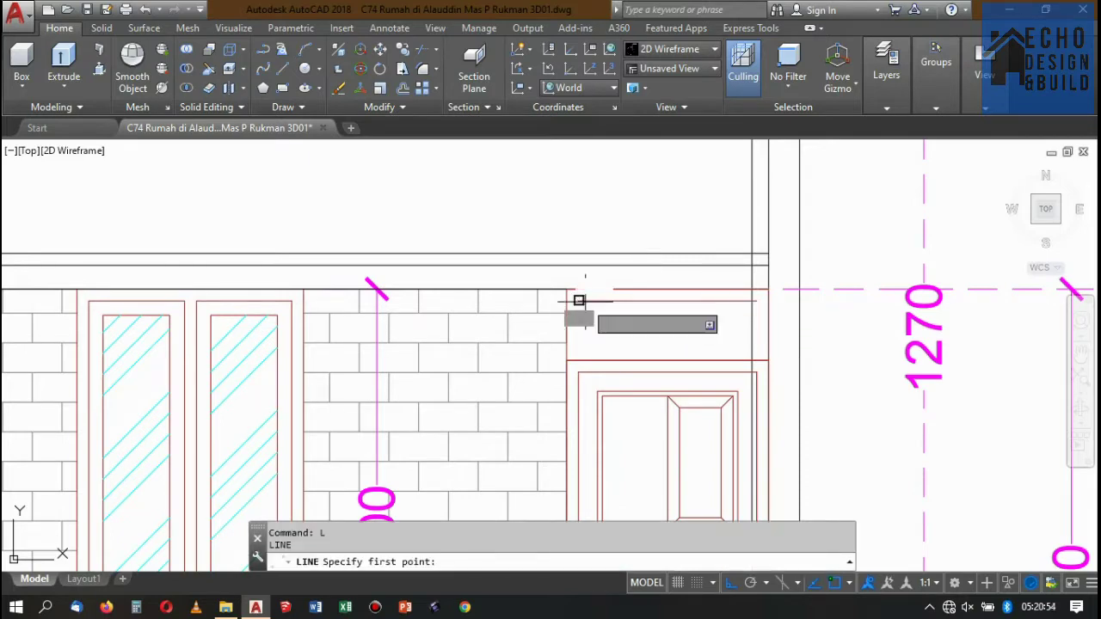
left_click(579, 301)
left_click(577, 360)
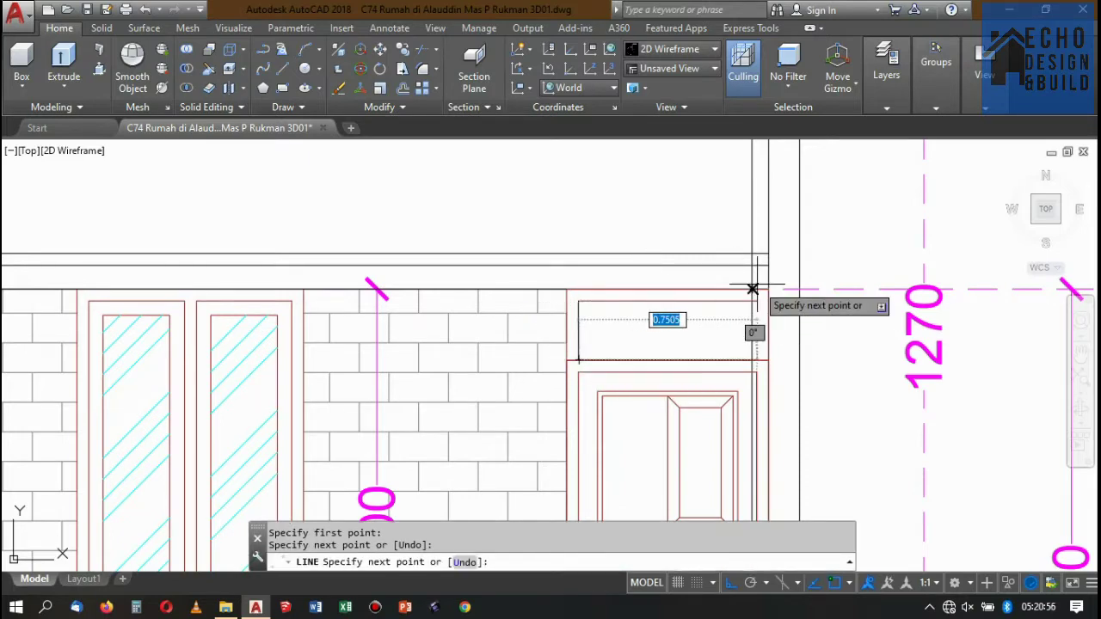
key("Return")
key("Return")
left_click(757, 359)
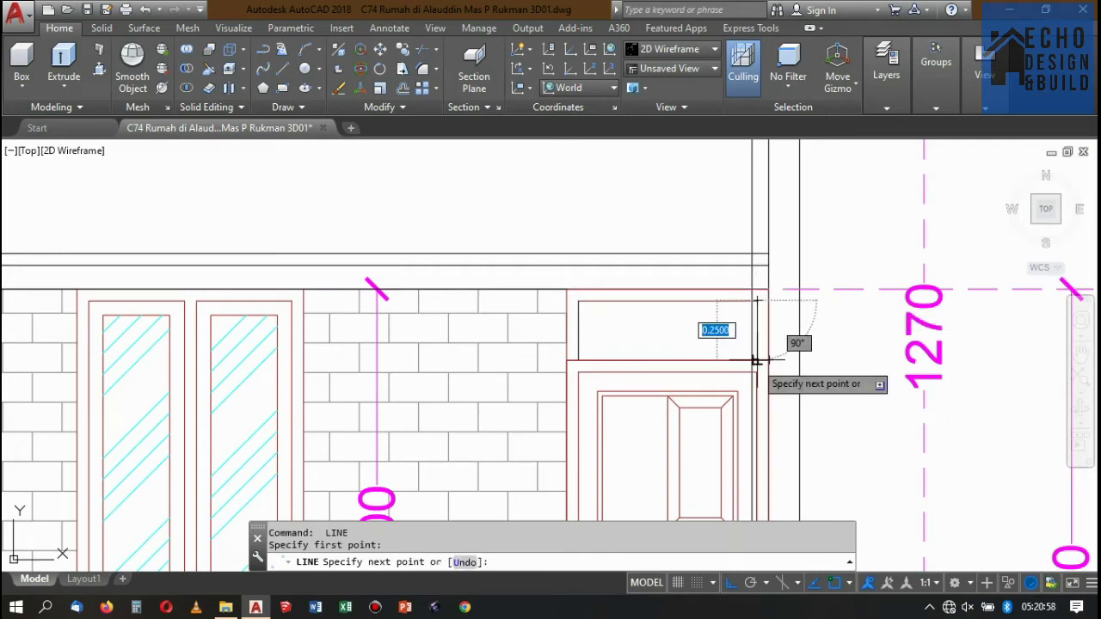
left_click(809, 307)
key("Escape")
Zoom over the elevations and window-select the whole drawing.
scroll(806, 301, "down", 3)
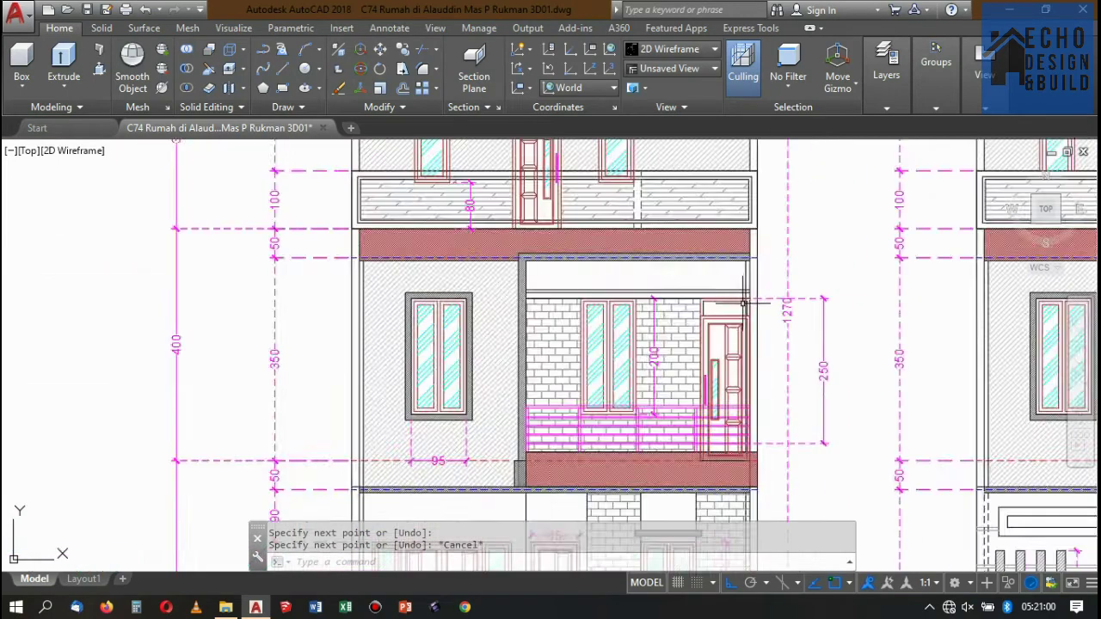
scroll(723, 303, "up", 3)
scroll(706, 305, "up", 2)
scroll(726, 313, "up", 1)
scroll(735, 314, "down", 2)
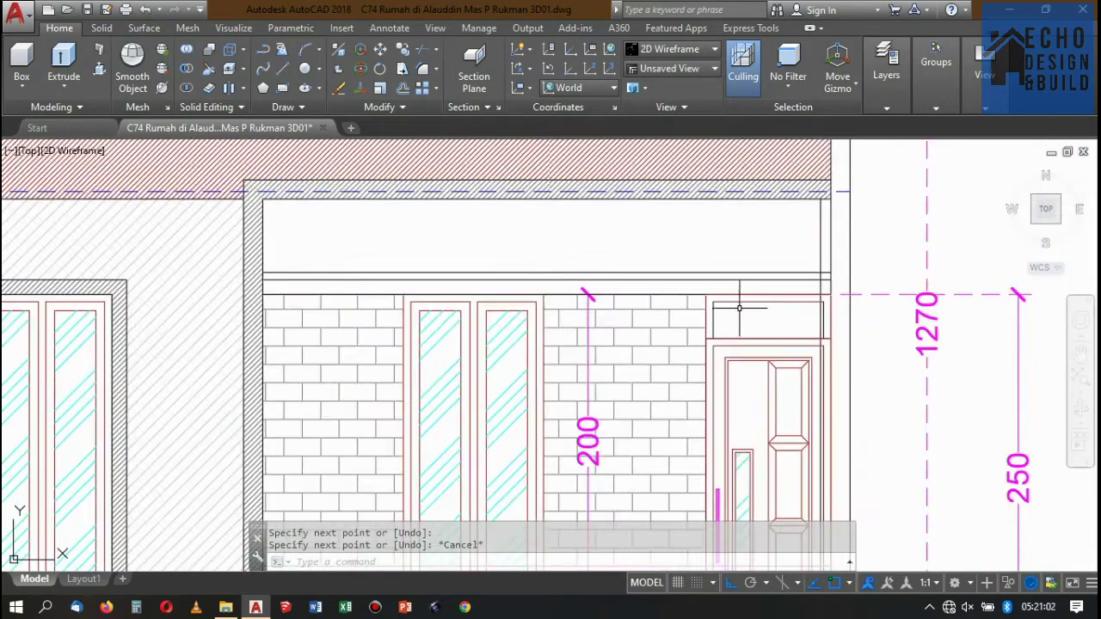
scroll(748, 314, "up", 3)
scroll(758, 314, "down", 3)
scroll(723, 297, "up", 1)
scroll(751, 308, "down", 1)
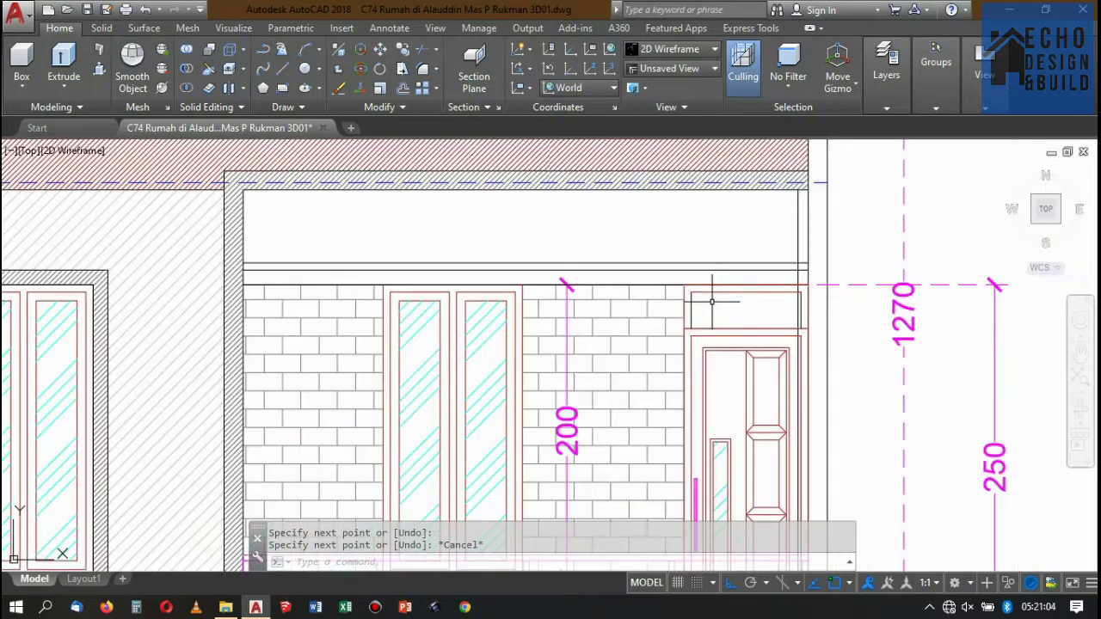
scroll(708, 300, "up", 2)
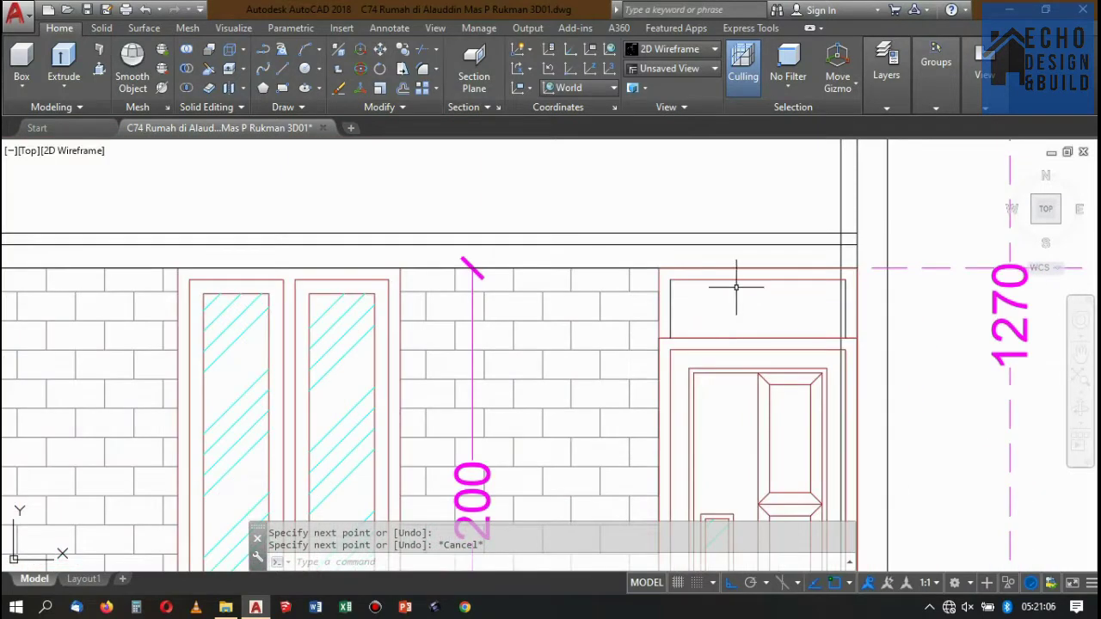
scroll(736, 288, "down", 3)
scroll(740, 292, "down", 3)
scroll(748, 301, "down", 3)
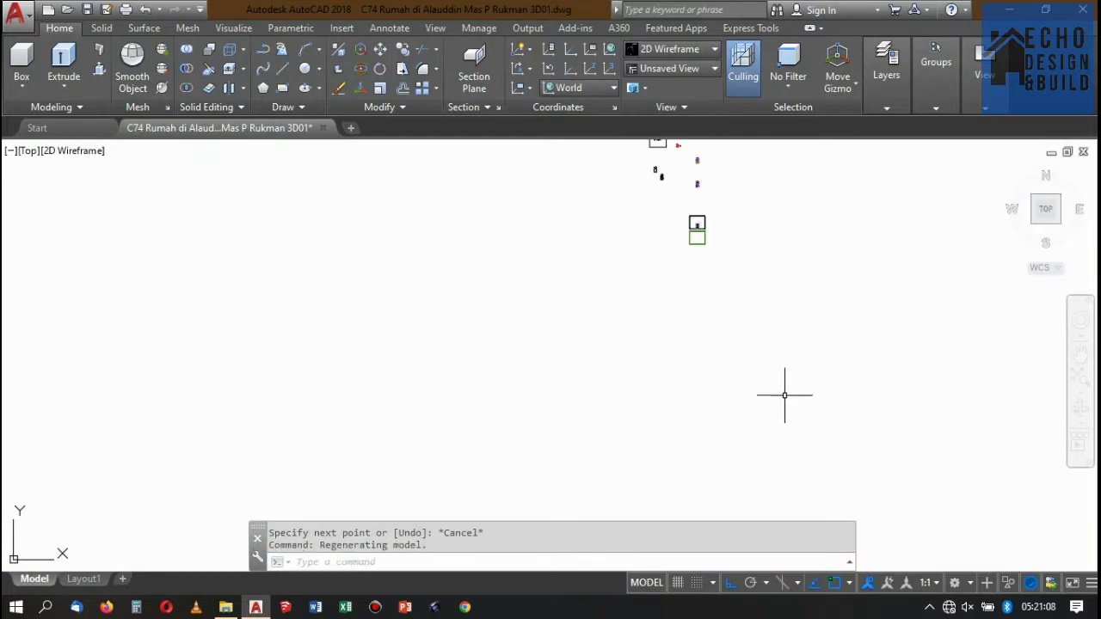
scroll(723, 235, "up", 3)
left_click(811, 238)
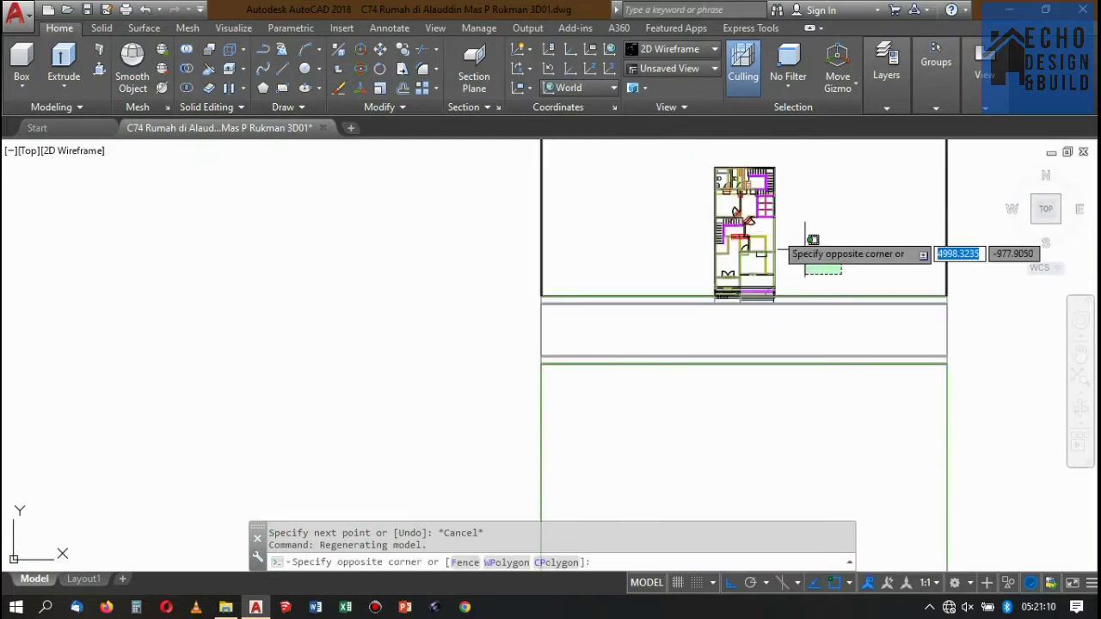
left_click(710, 164)
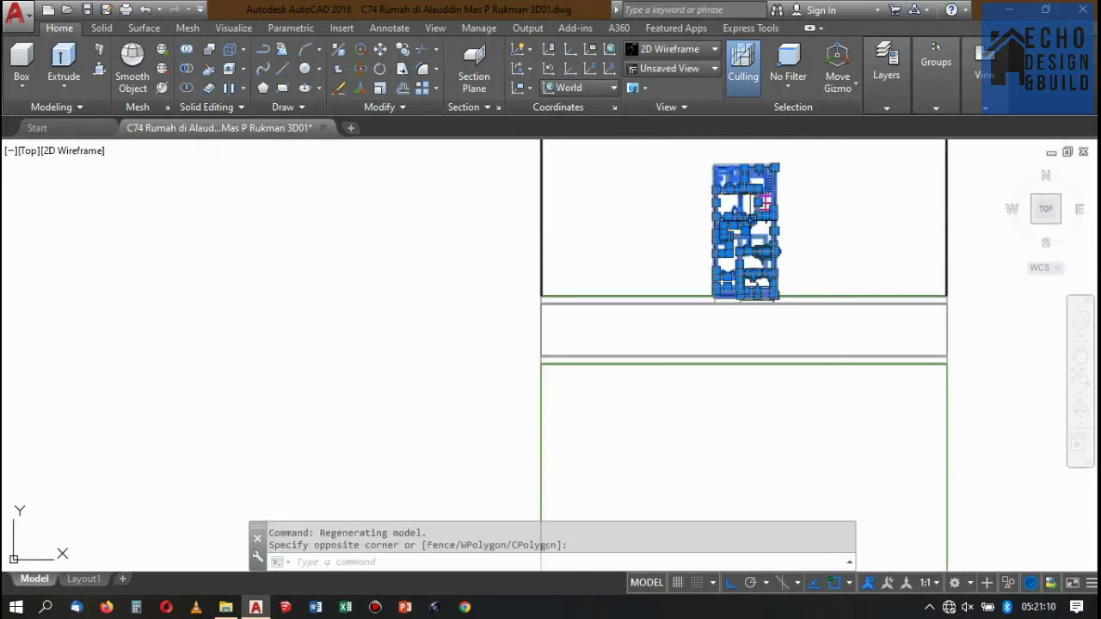
Switch to the SW Isometric view from the ViewCube and zoom in.
left_click(1035, 222)
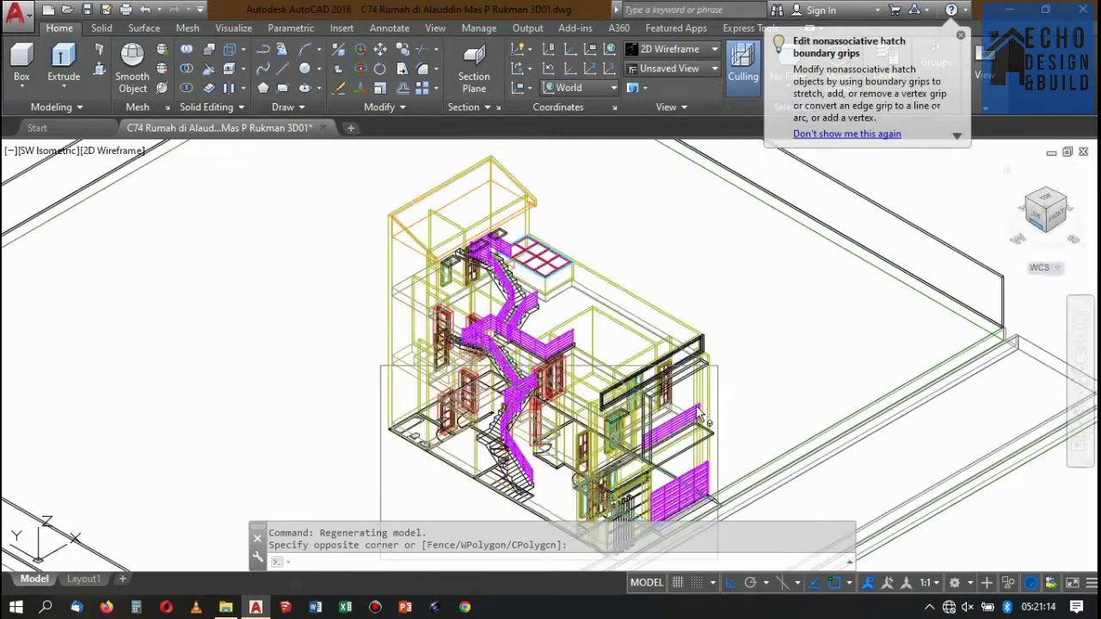
scroll(654, 232, "up", 5)
scroll(636, 225, "down", 8)
scroll(628, 215, "up", 8)
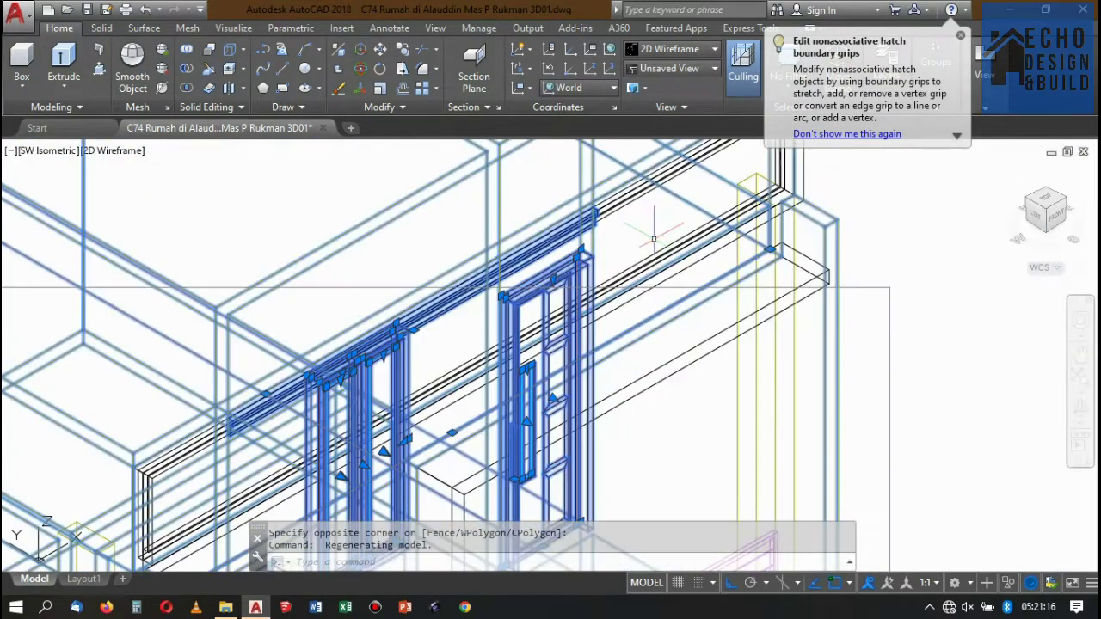
scroll(624, 206, "up", 2)
scroll(623, 207, "down", 3)
scroll(602, 220, "up", 3)
scroll(568, 236, "down", 2)
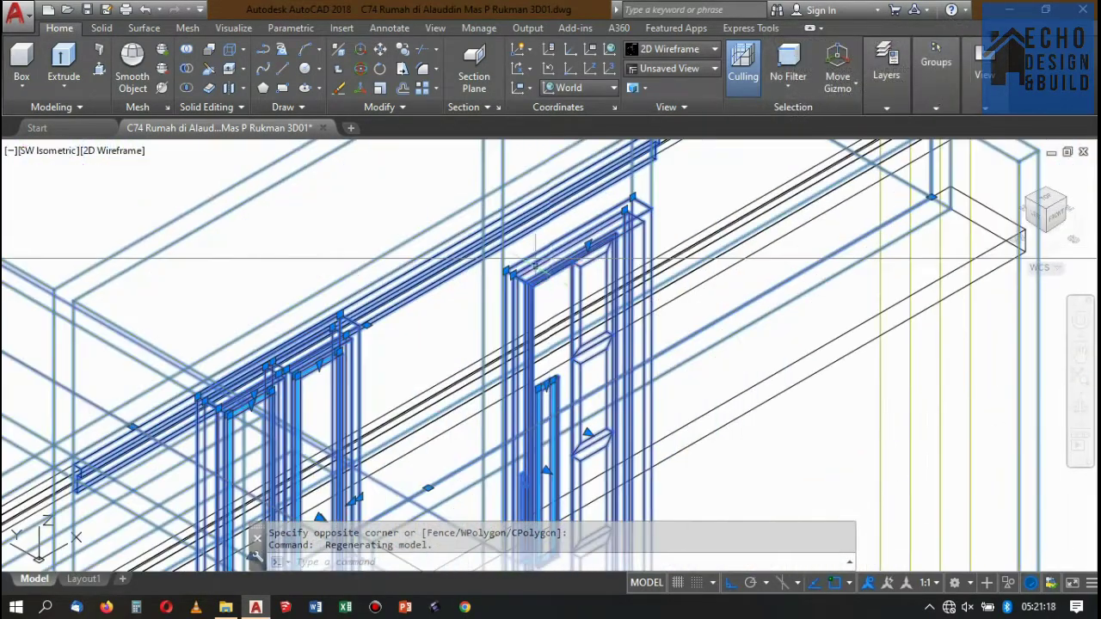
scroll(526, 258, "up", 3)
Pan to centre the door frame and zoom around the 3D house.
middle_click_drag(482, 267, 513, 270)
scroll(552, 267, "down", 2)
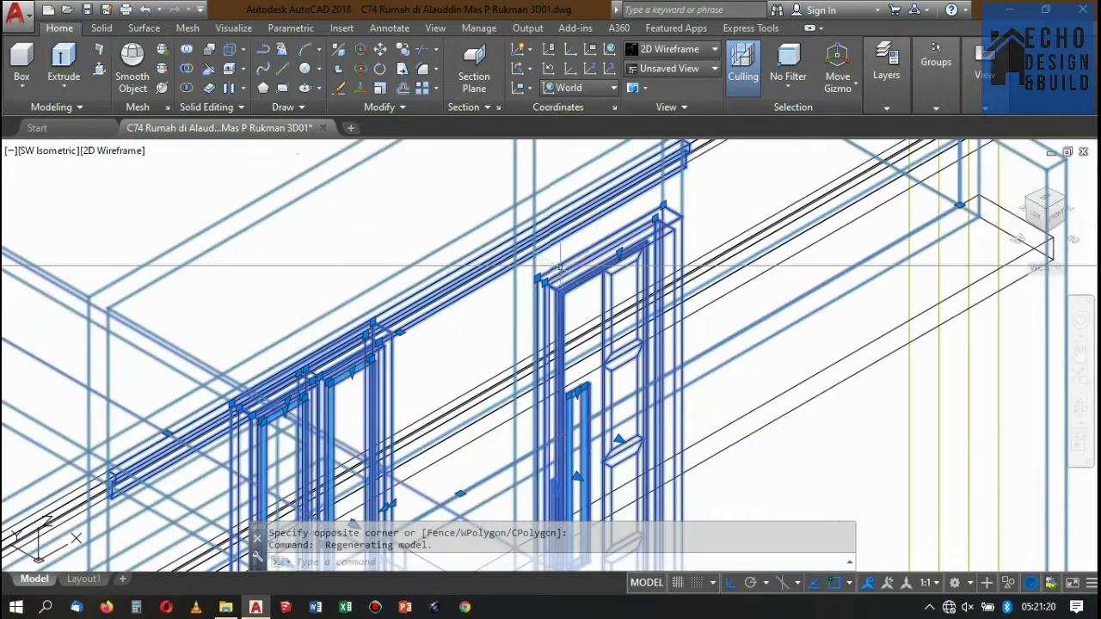
scroll(551, 262, "down", 2)
scroll(549, 258, "up", 3)
scroll(548, 252, "down", 1)
scroll(579, 244, "up", 3)
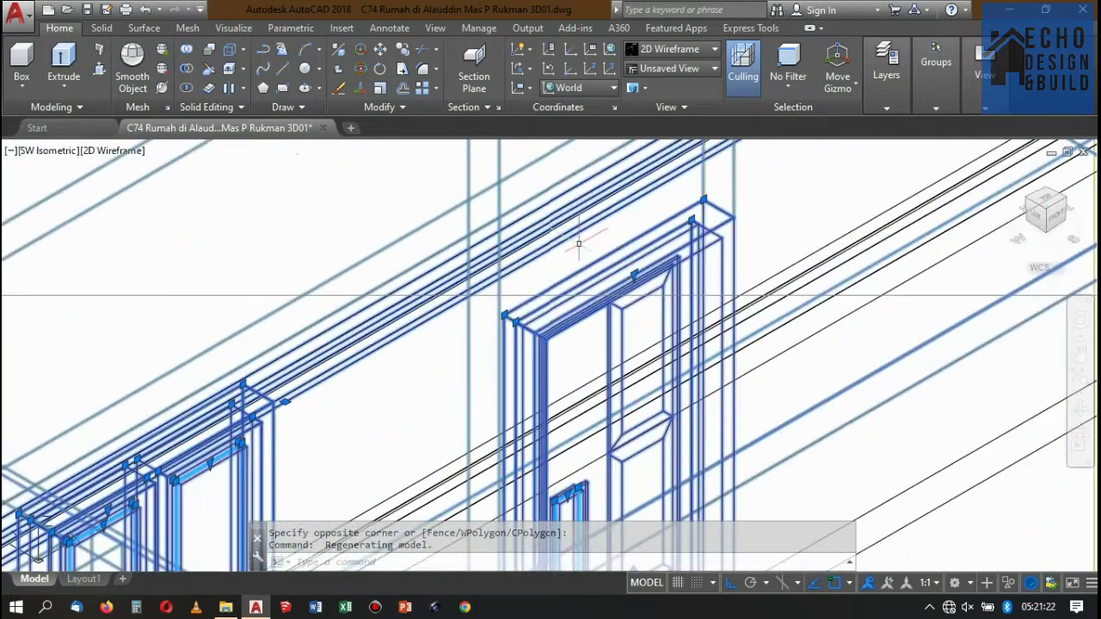
scroll(616, 225, "down", 2)
scroll(615, 224, "up", 2)
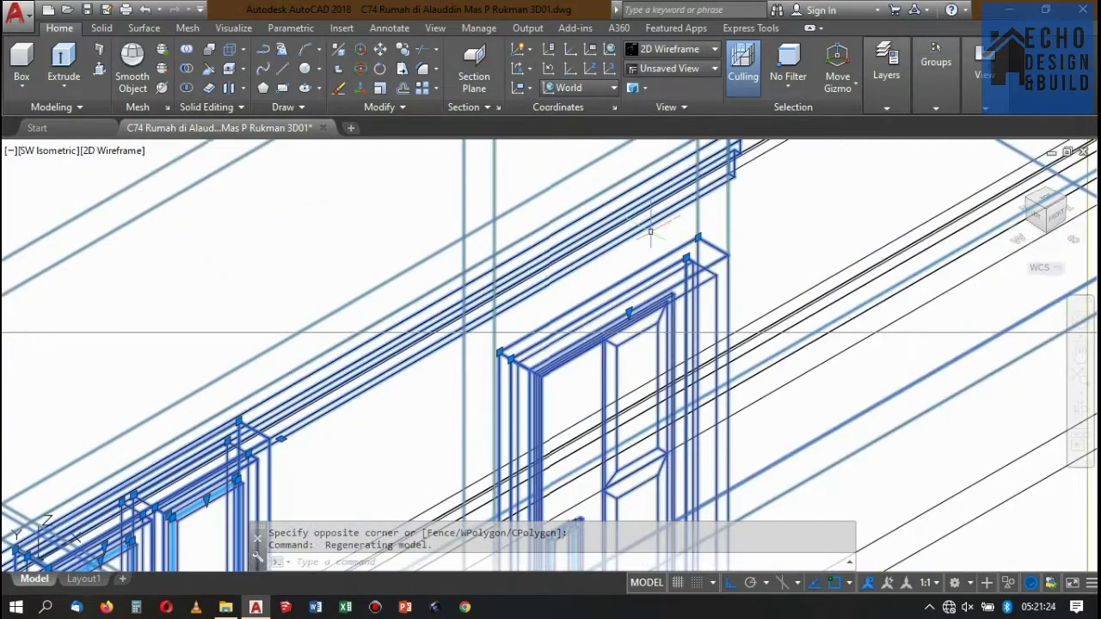
scroll(616, 225, "down", 5)
scroll(616, 225, "down", 2)
scroll(637, 254, "down", 5)
scroll(516, 185, "up", 2)
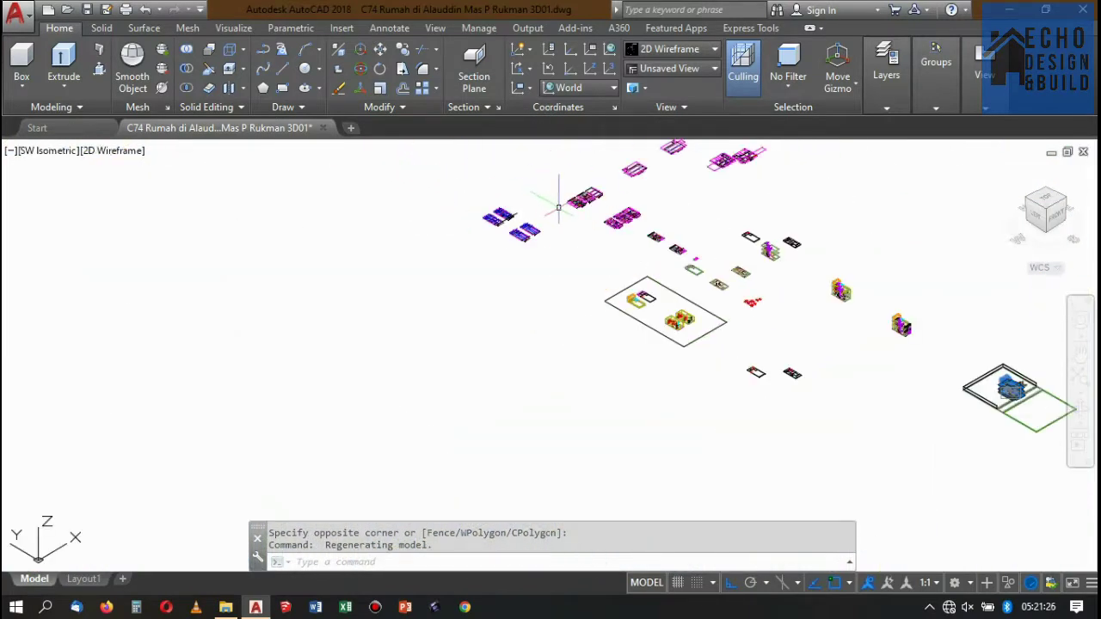
scroll(634, 250, "up", 2)
scroll(570, 290, "up", 1)
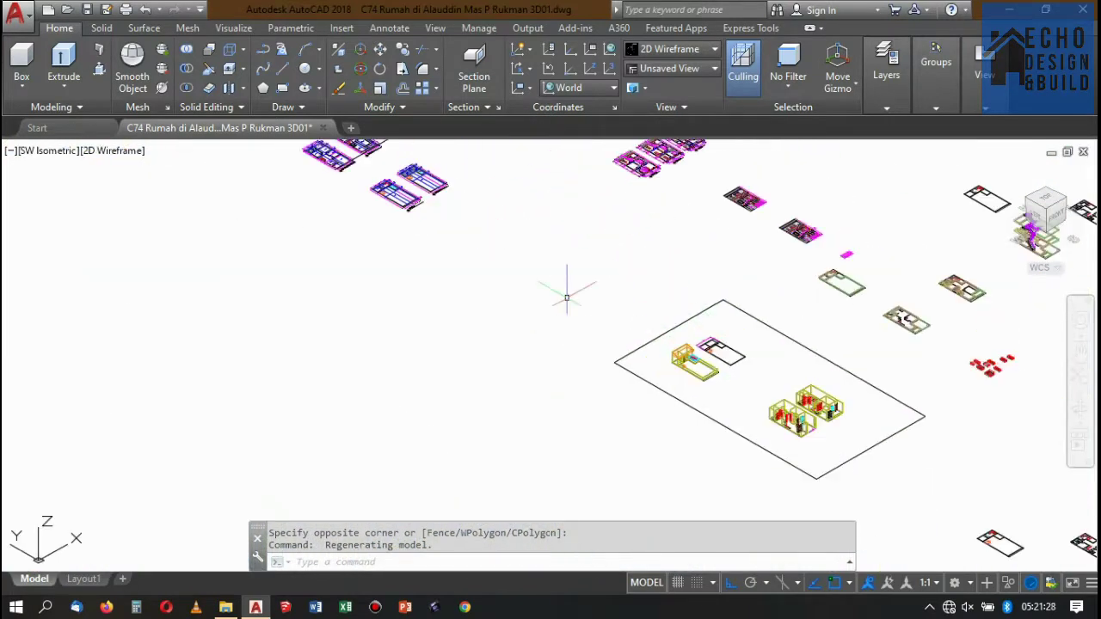
scroll(450, 191, "up", 3)
scroll(732, 290, "down", 5)
scroll(632, 296, "up", 3)
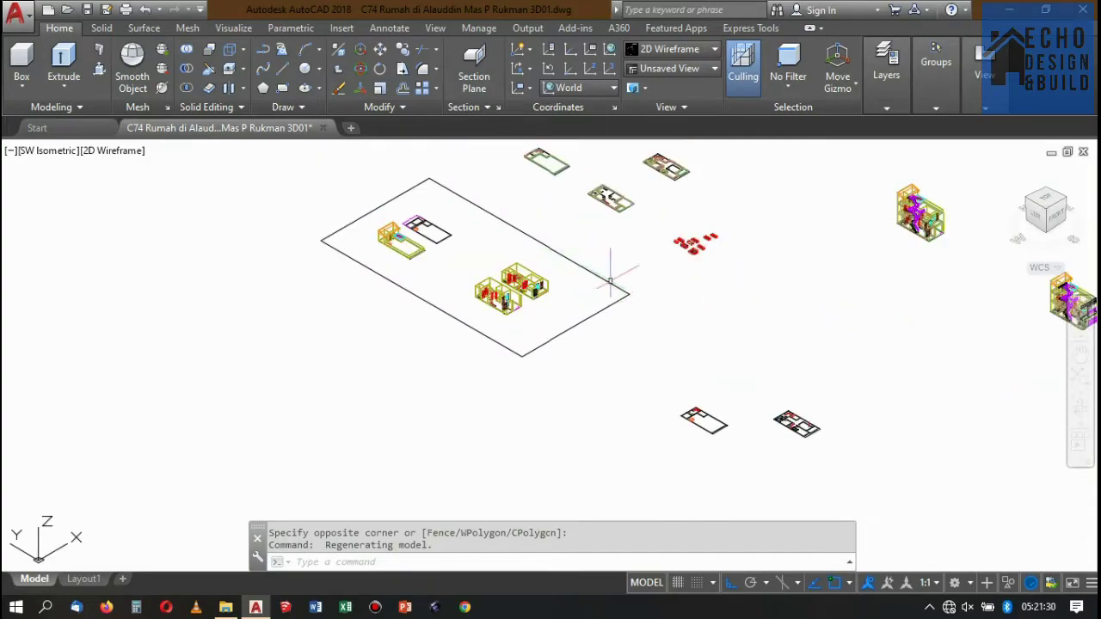
scroll(610, 282, "down", 5)
scroll(626, 315, "up", 3)
scroll(590, 338, "up", 8)
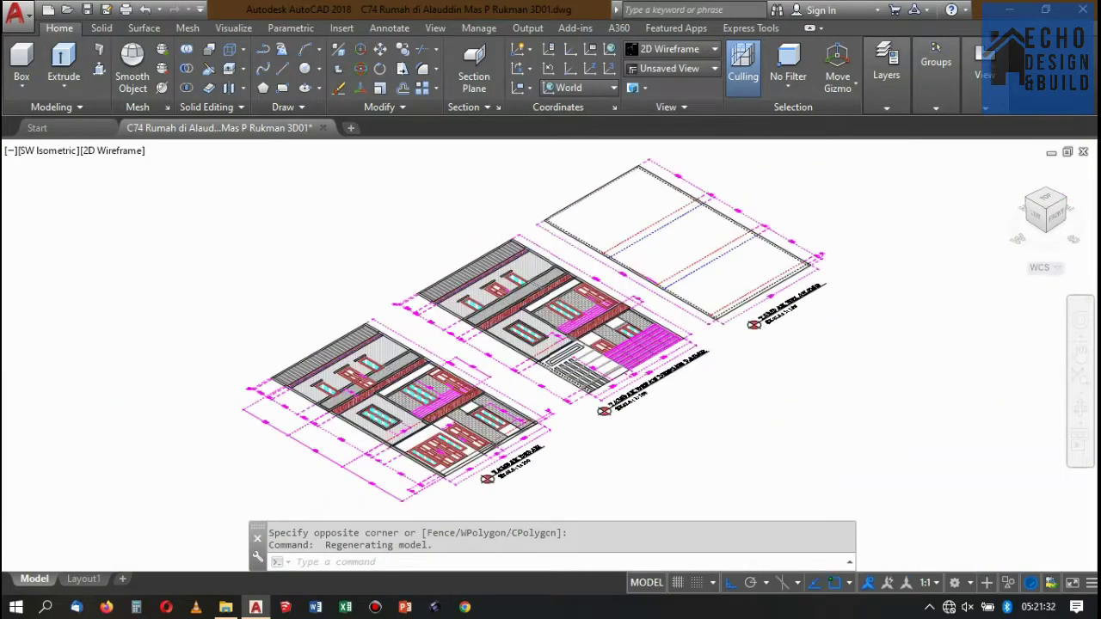
scroll(590, 338, "up", 3)
scroll(637, 336, "down", 2)
scroll(671, 332, "up", 2)
Erase the stray diagonal line beside the door frame.
scroll(671, 332, "down", 3)
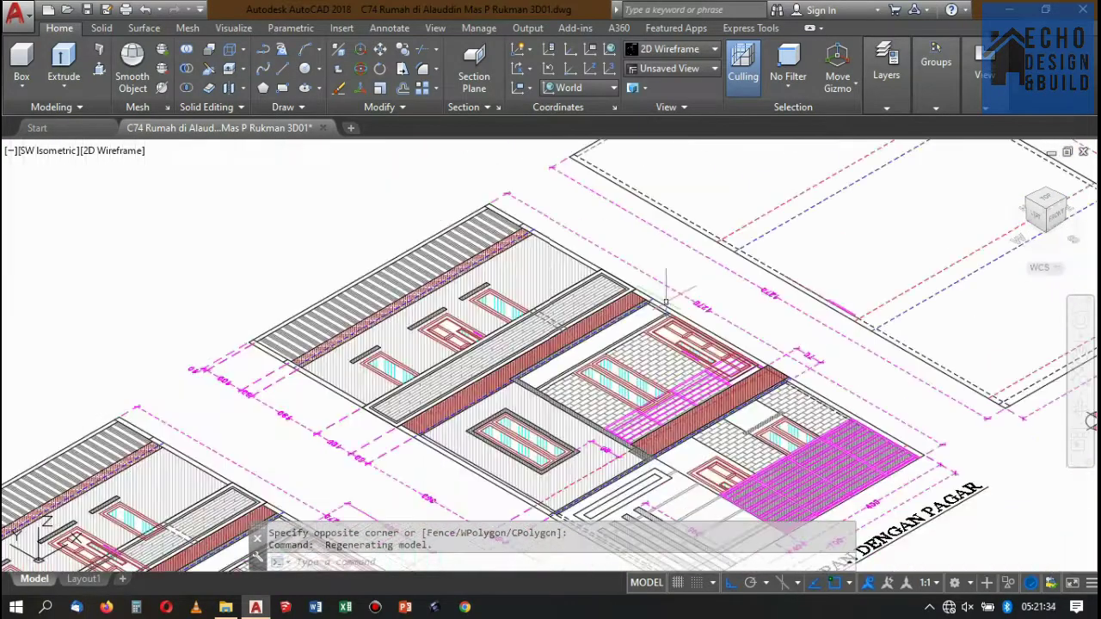
scroll(672, 332, "down", 3)
scroll(672, 332, "down", 1)
scroll(672, 332, "up", 3)
scroll(656, 258, "up", 8)
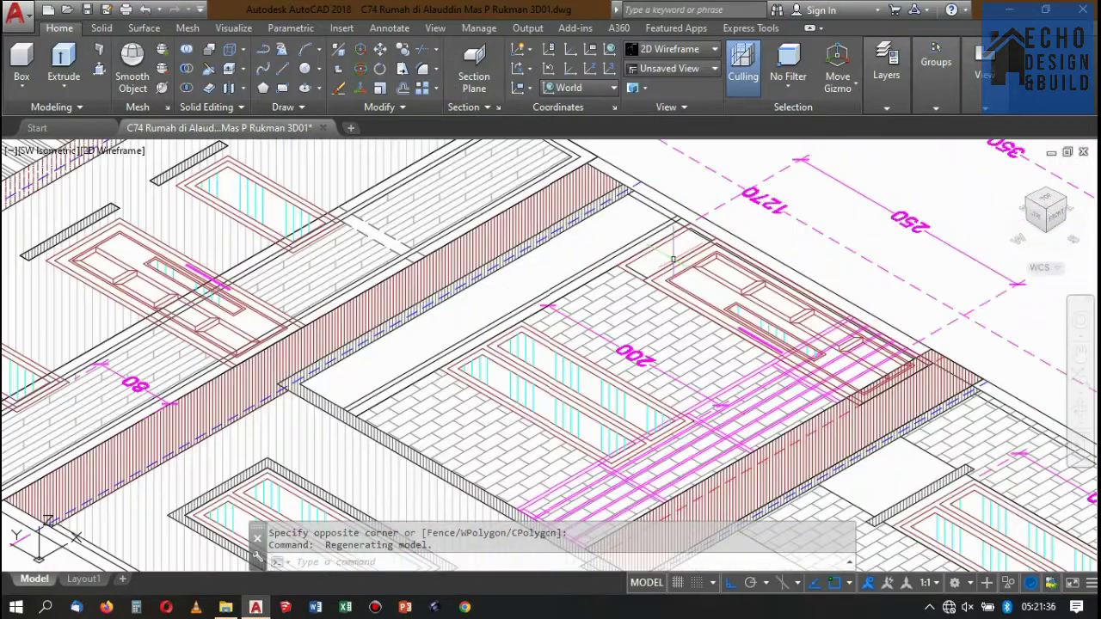
scroll(656, 259, "up", 2)
type("pl")
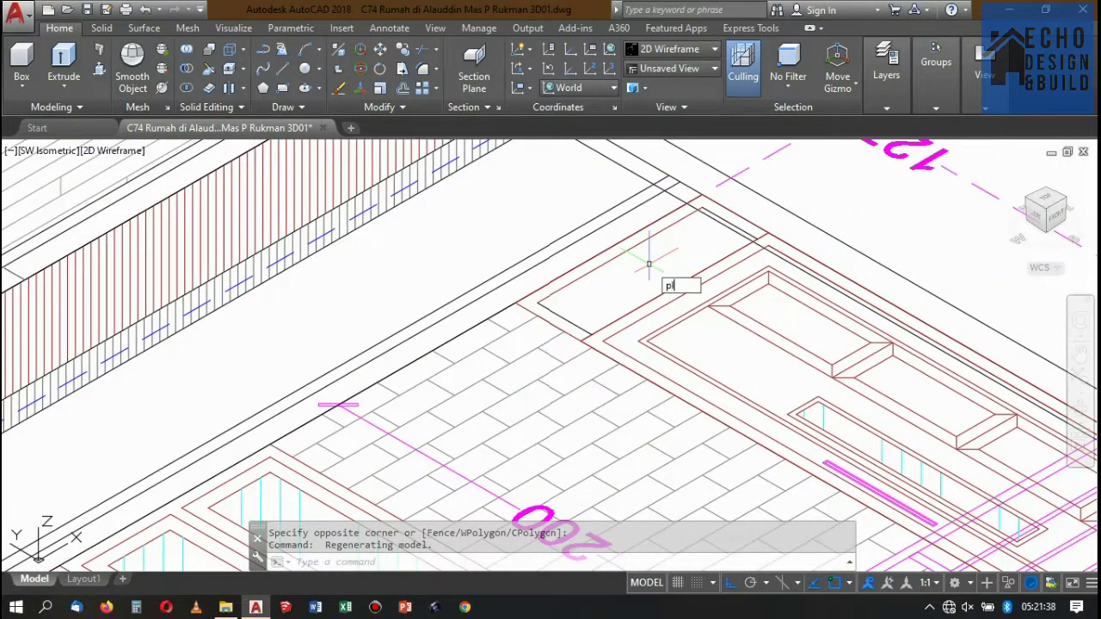
key("Return")
scroll(573, 336, "up", 2)
scroll(594, 329, "down", 3)
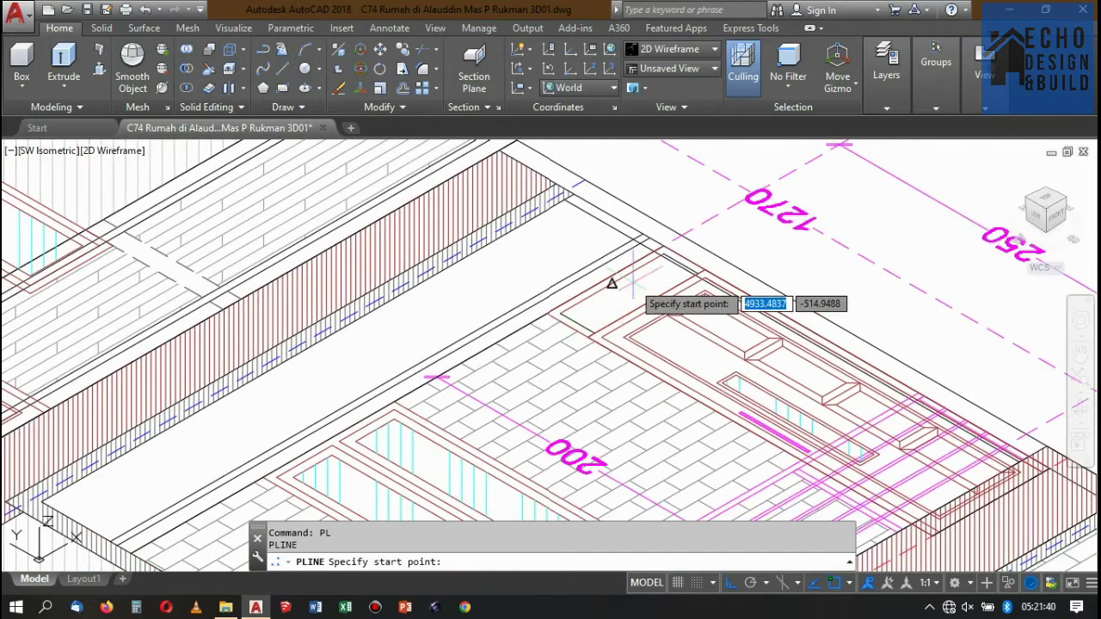
key("Escape")
scroll(621, 258, "up", 3)
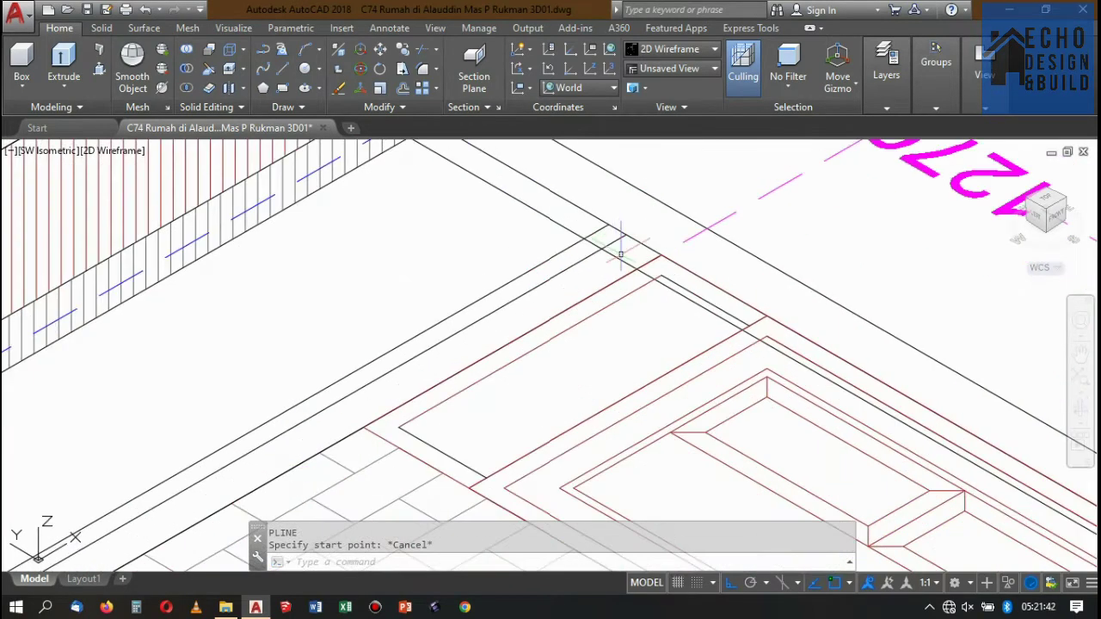
left_click(616, 254)
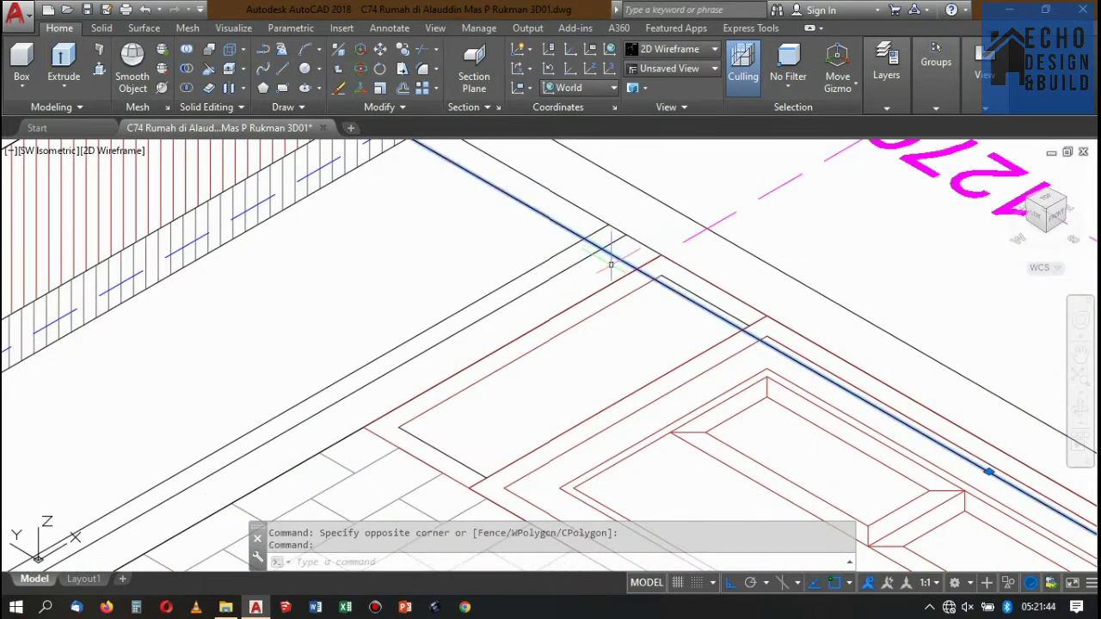
key("Delete")
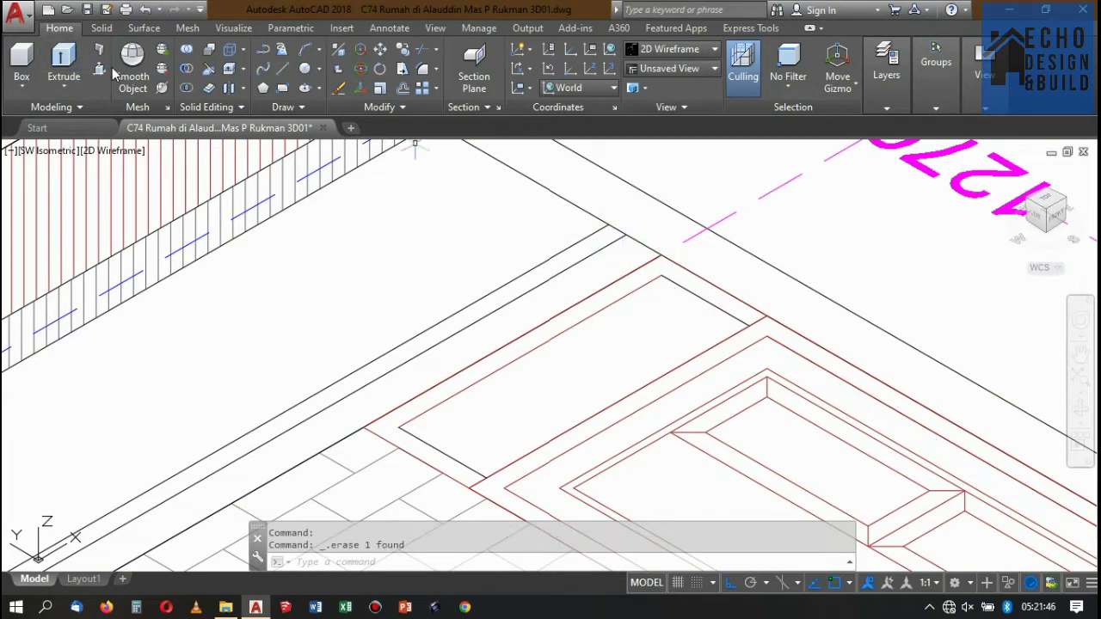
Press-pull the L-shaped frame outline to a height of 0.13.
left_click(106, 73)
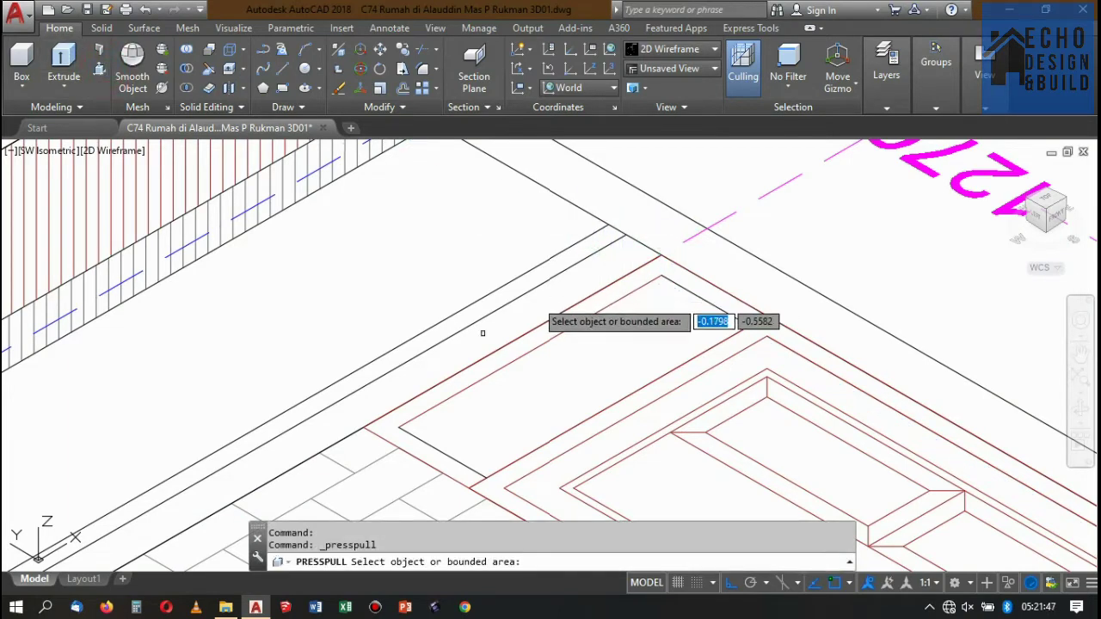
left_click(443, 387)
scroll(482, 383, "down", 2)
scroll(458, 379, "down", 2)
type("0.13")
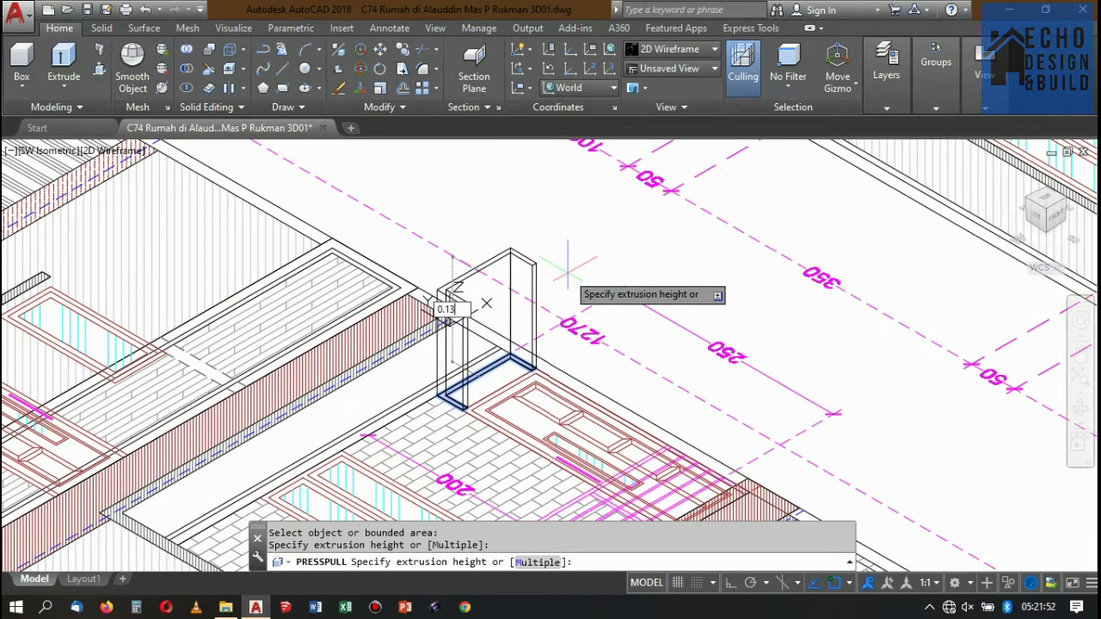
key("Return")
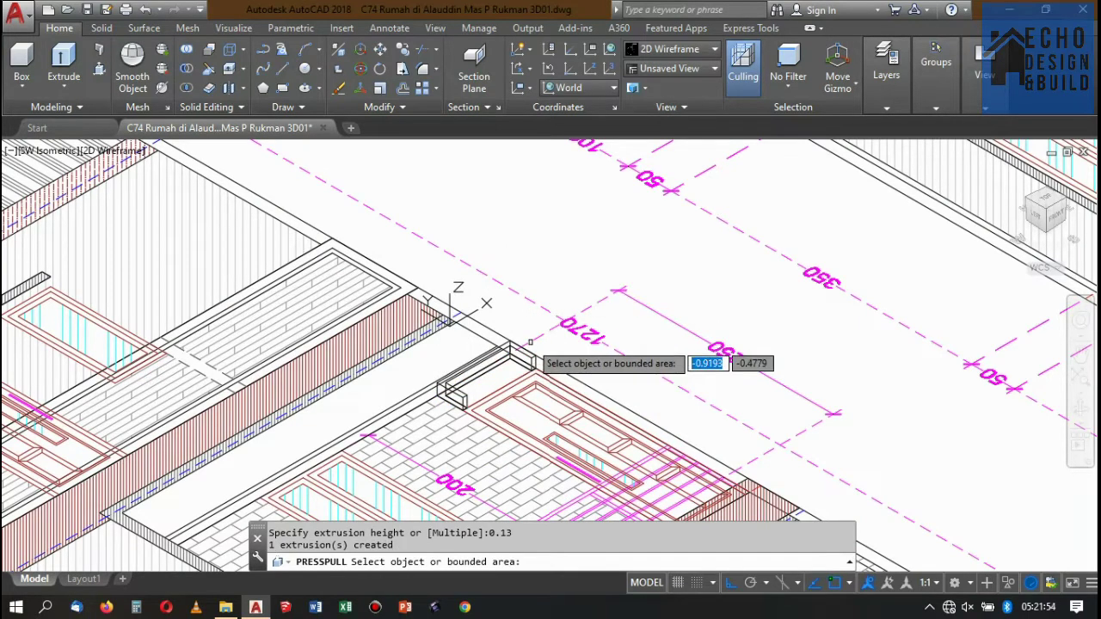
scroll(494, 384, "up", 3)
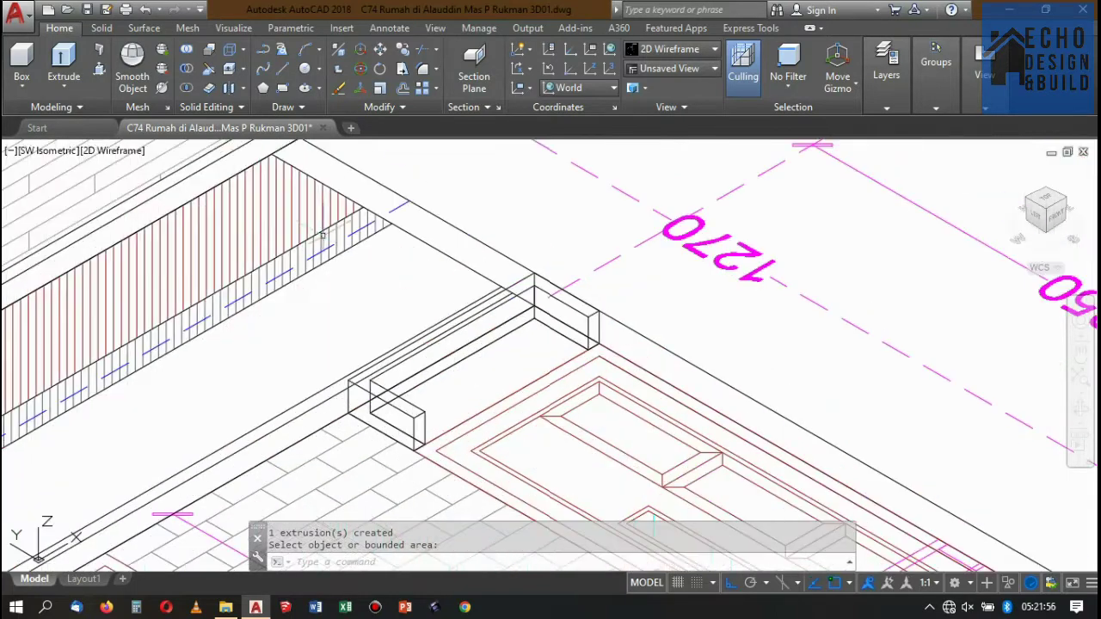
Press-pull the area inside the frame 0.05 high and erase the leftover box outline.
left_click(100, 69)
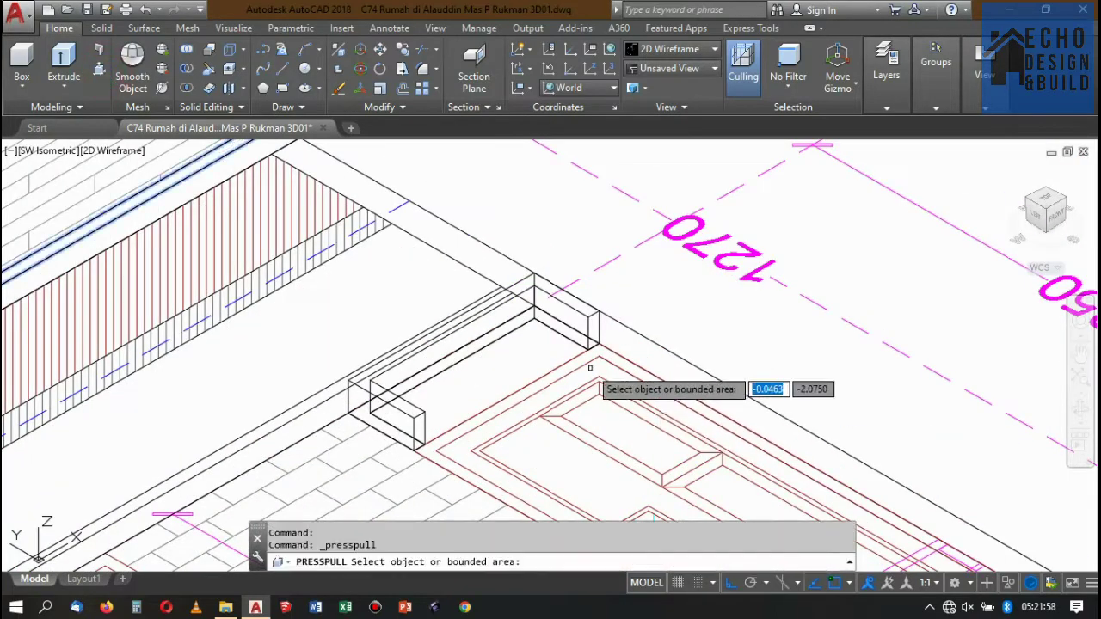
left_click(495, 359)
scroll(626, 326, "up", 3)
type("0.05")
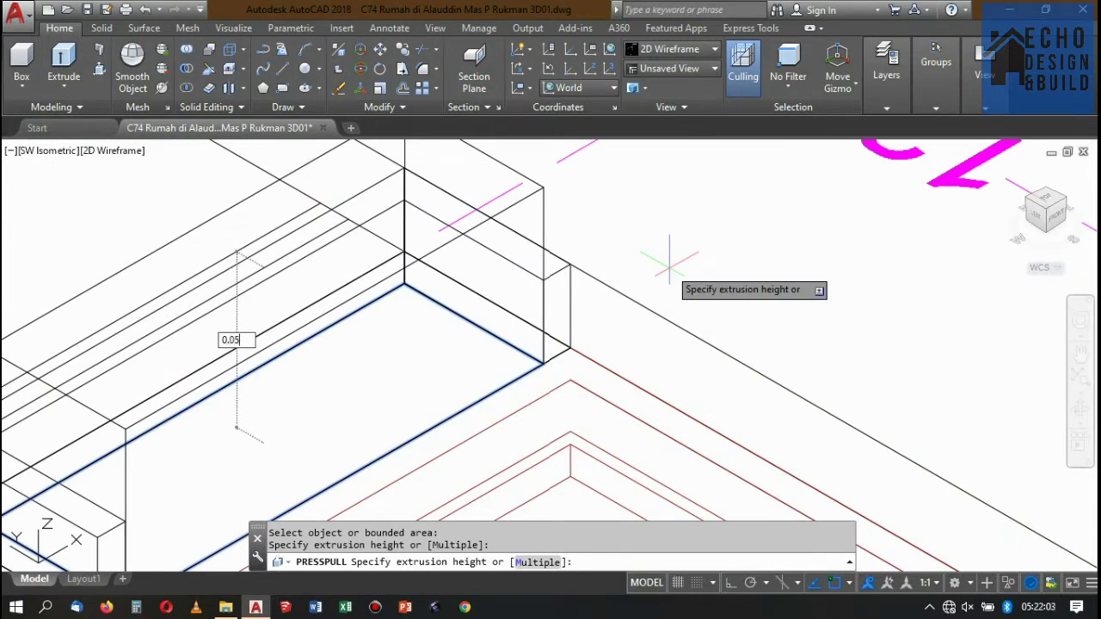
key("Return")
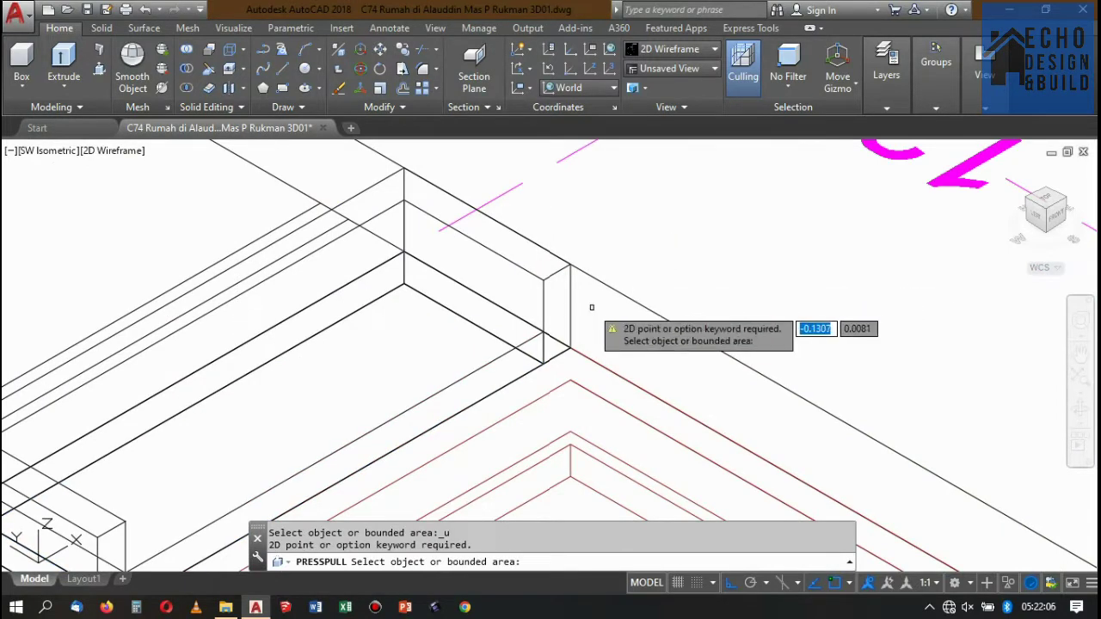
key("Return")
left_click(454, 357)
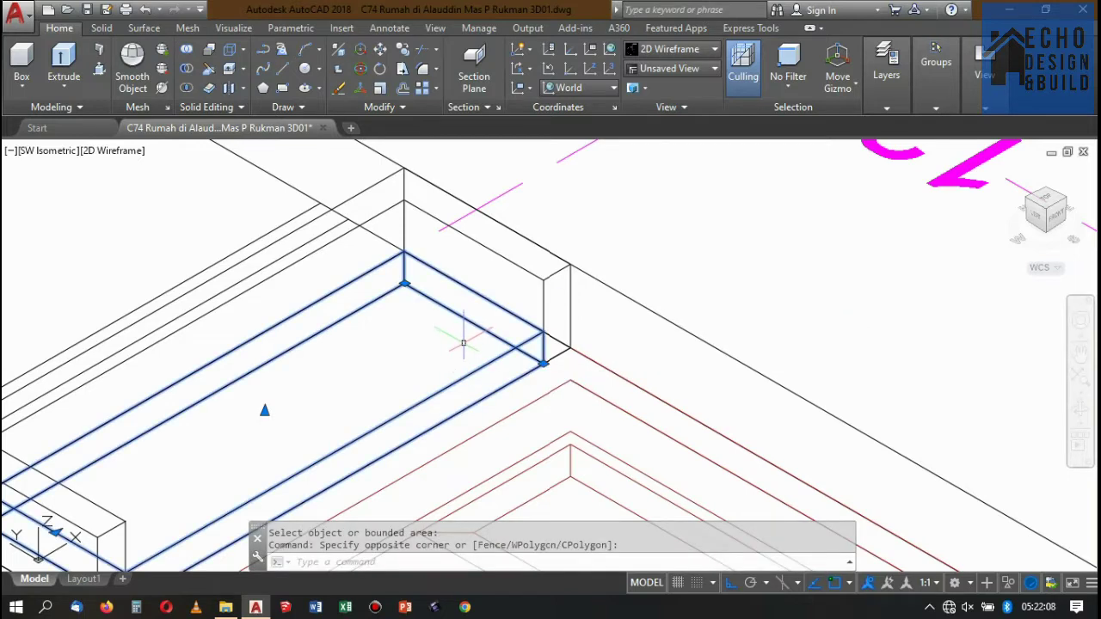
key("Delete")
Press-pull another area inside the frame into a thin 0.005 slab.
left_click(101, 67)
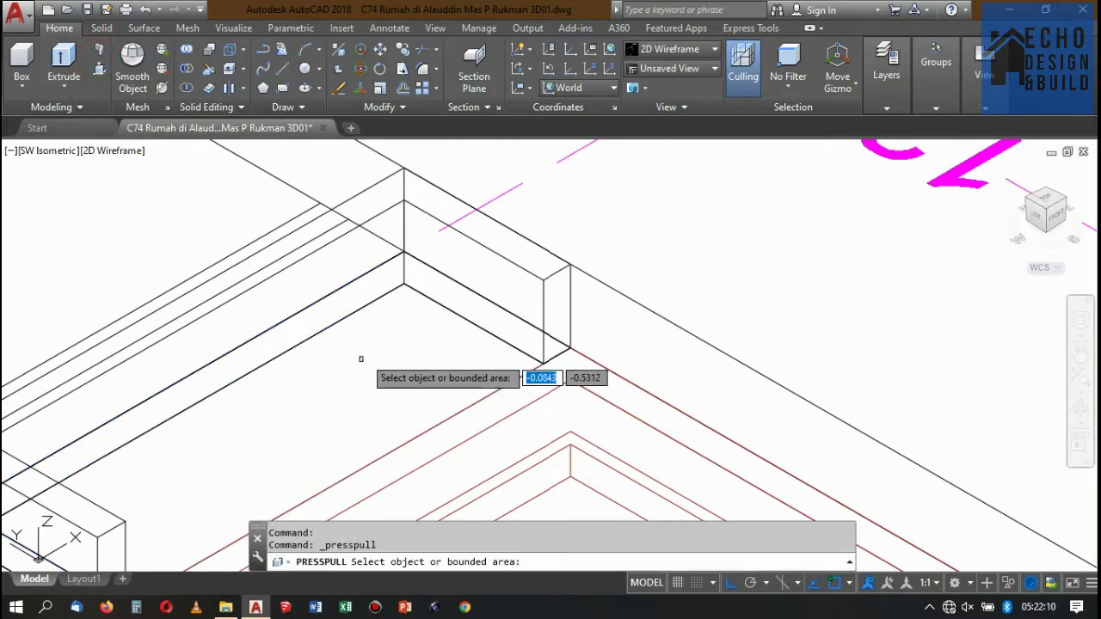
left_click(367, 355)
type("0.005")
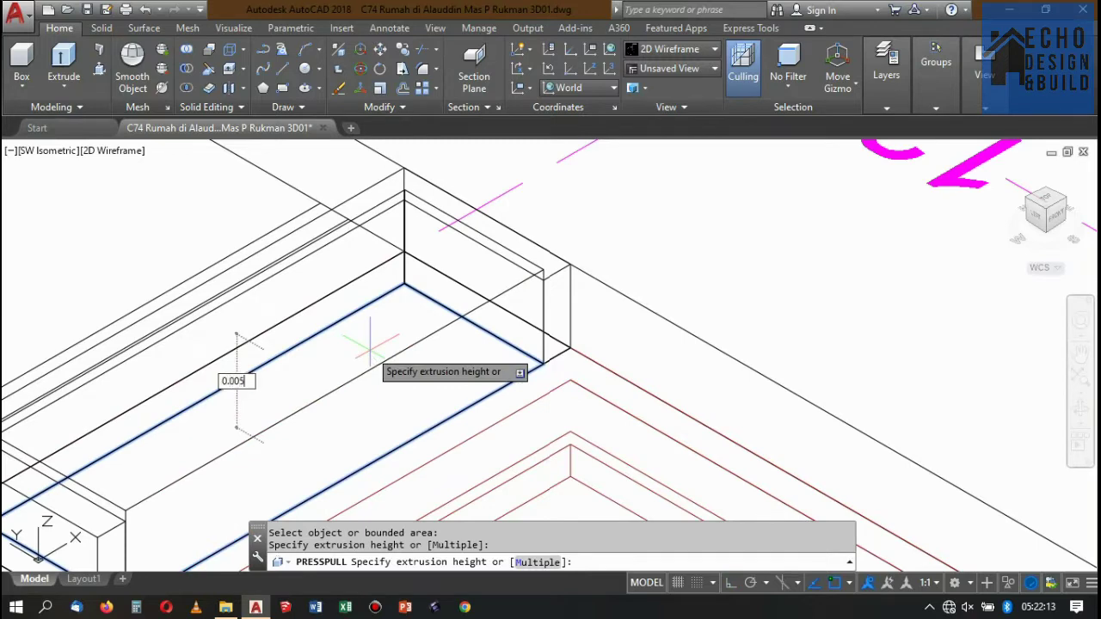
key("Return")
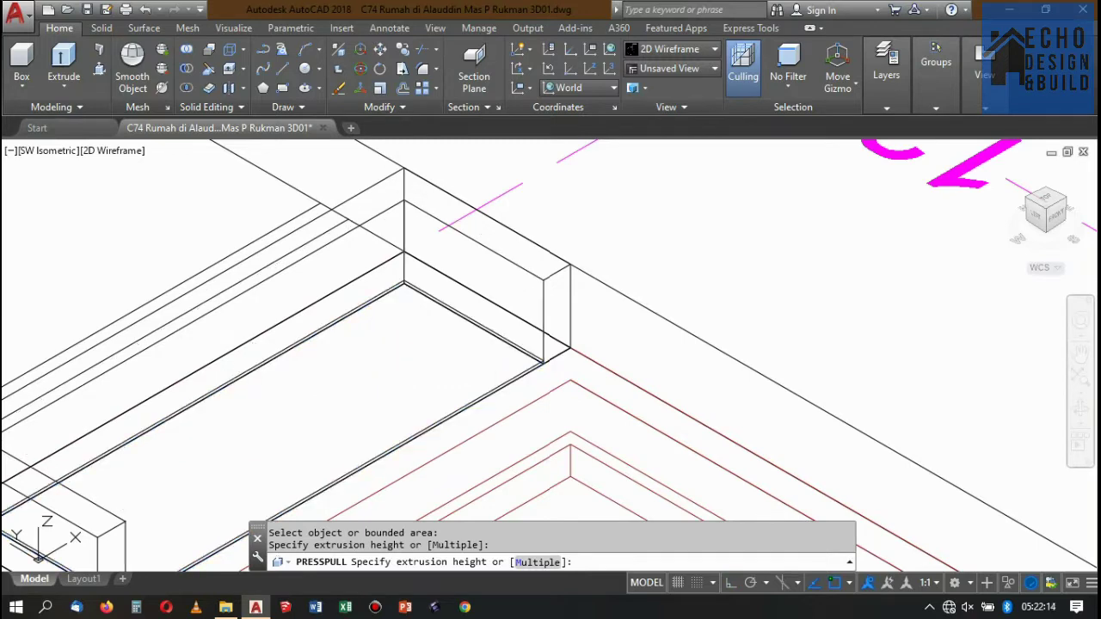
scroll(568, 336, "down", 3)
key("Return")
scroll(571, 334, "up", 5)
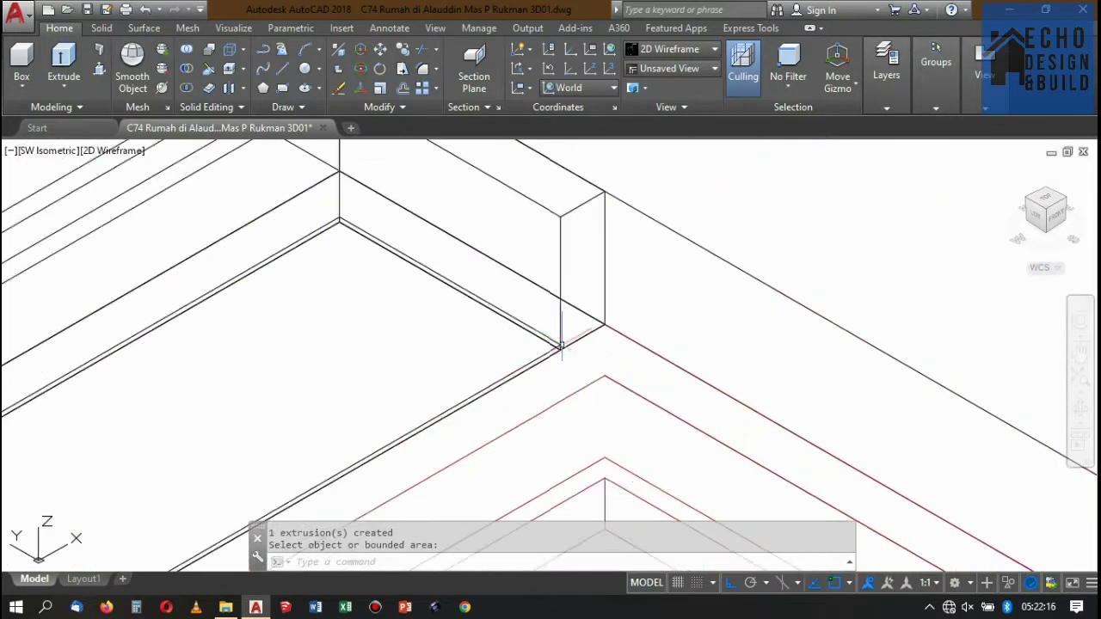
scroll(551, 344, "up", 3)
left_click(537, 356)
Move the box solid from its corner to its new position.
scroll(578, 322, "up", 4)
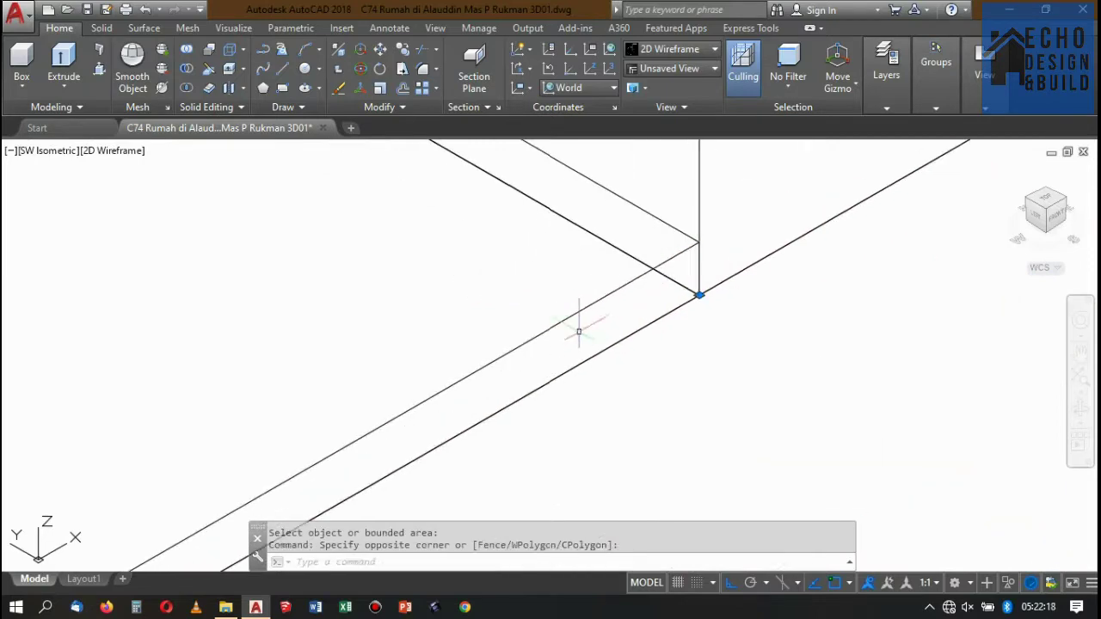
left_click(580, 331)
left_click(538, 289)
key("Return")
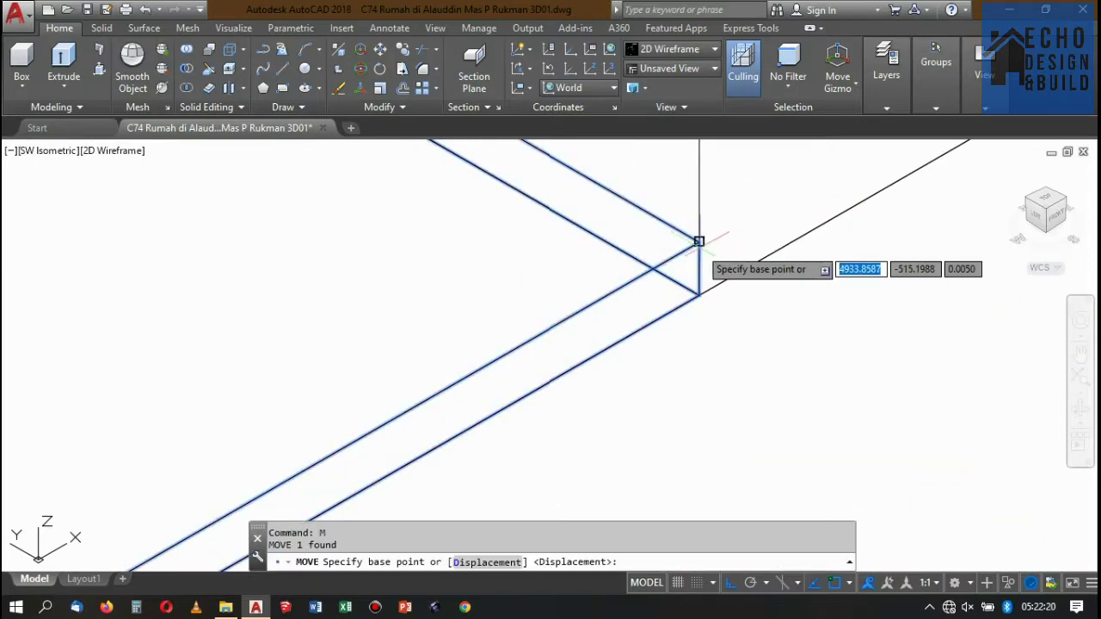
left_click(700, 244)
scroll(697, 259, "down", 4)
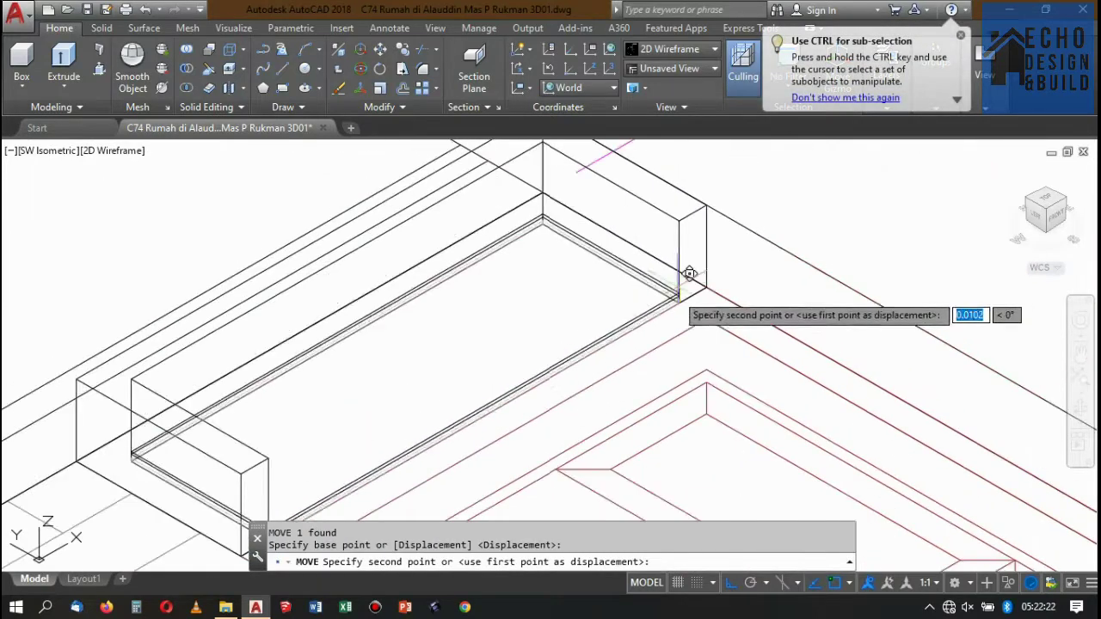
scroll(693, 258, "up", 4)
scroll(692, 267, "down", 4)
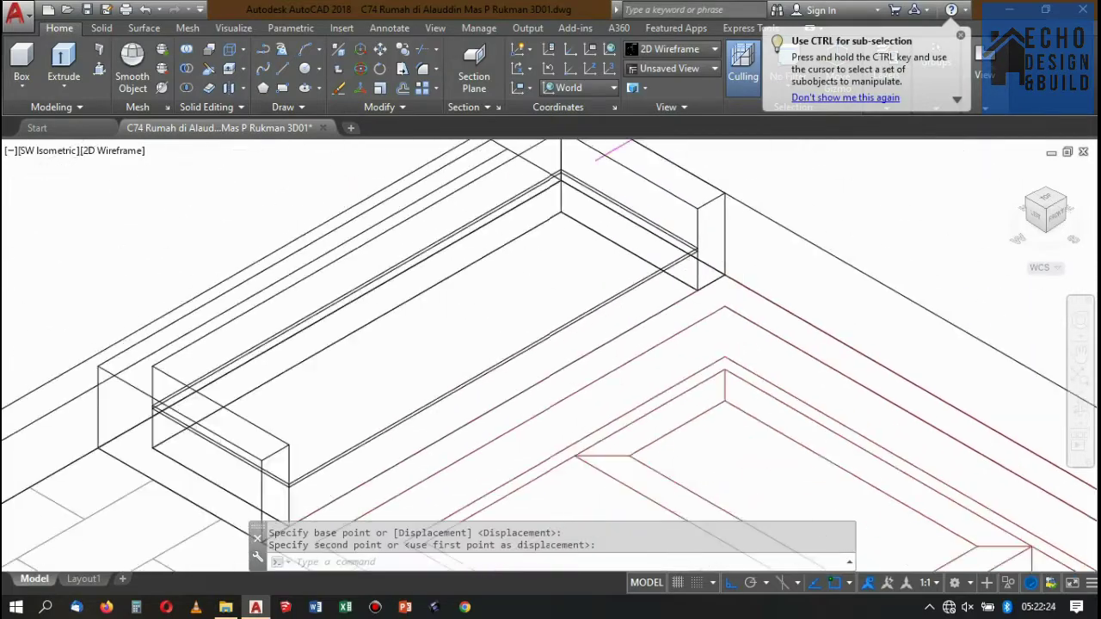
scroll(692, 267, "down", 4)
scroll(841, 318, "up", 3)
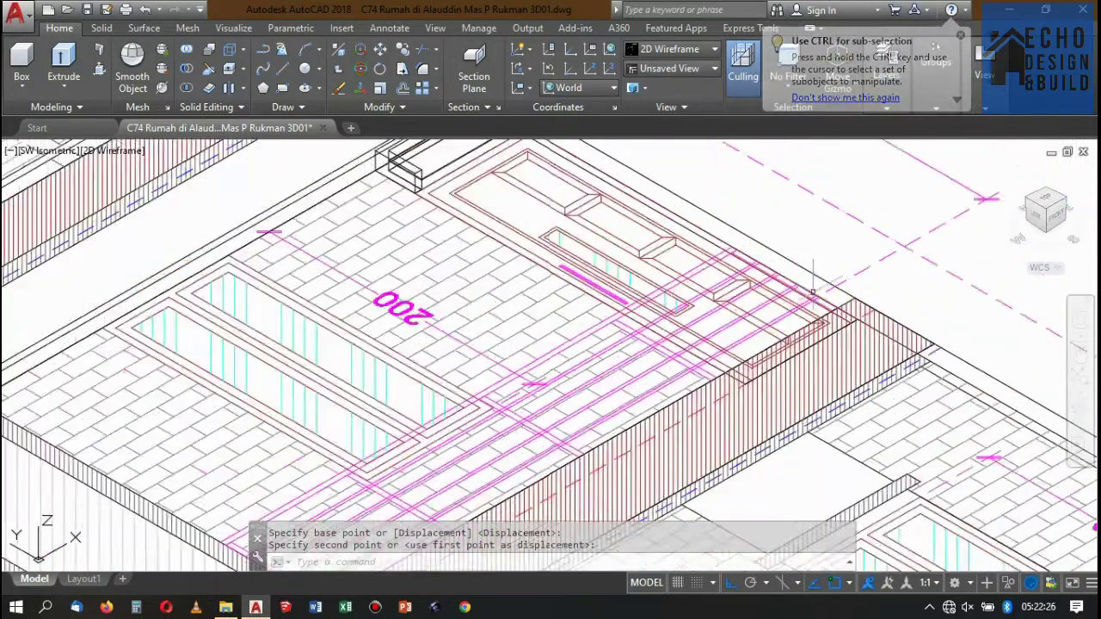
scroll(842, 318, "down", 1)
scroll(817, 296, "up", 2)
scroll(724, 277, "down", 2)
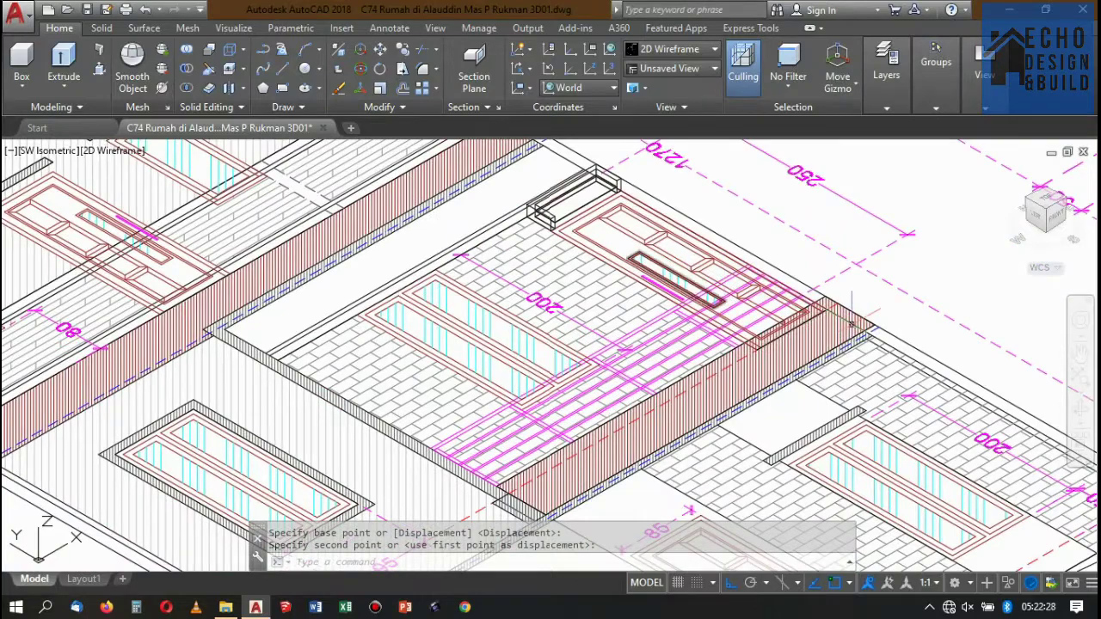
scroll(654, 249, "down", 2)
scroll(731, 262, "up", 2)
scroll(654, 275, "up", 2)
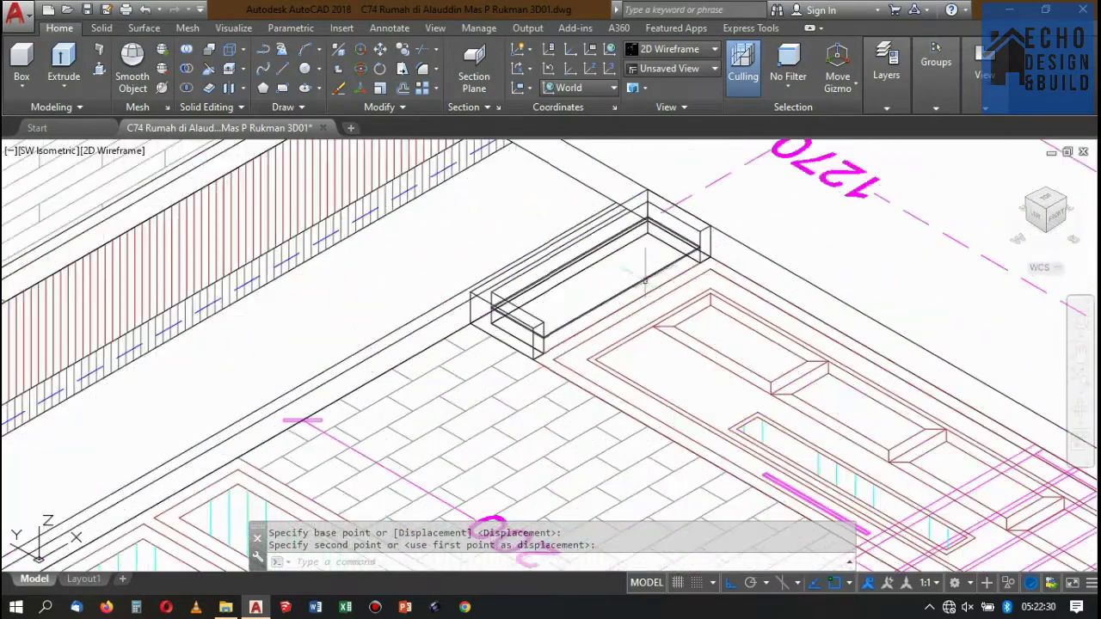
scroll(645, 277, "up", 2)
left_click(625, 322)
Put the inner outline lines on layer kaca, then select the box solid.
left_click(600, 277)
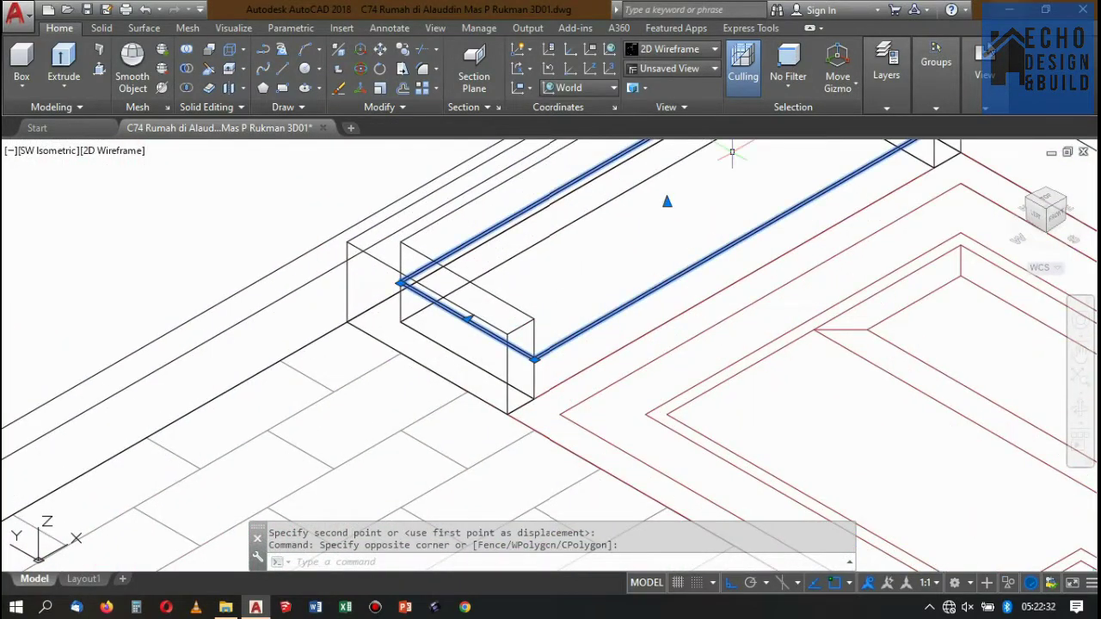
left_click(899, 101)
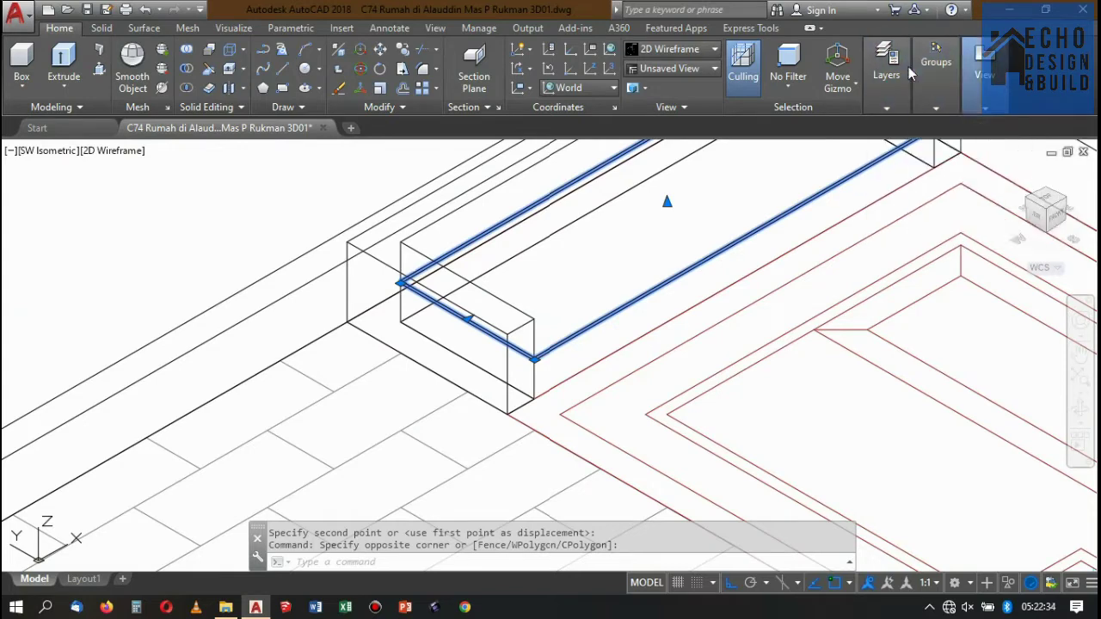
left_click(998, 129)
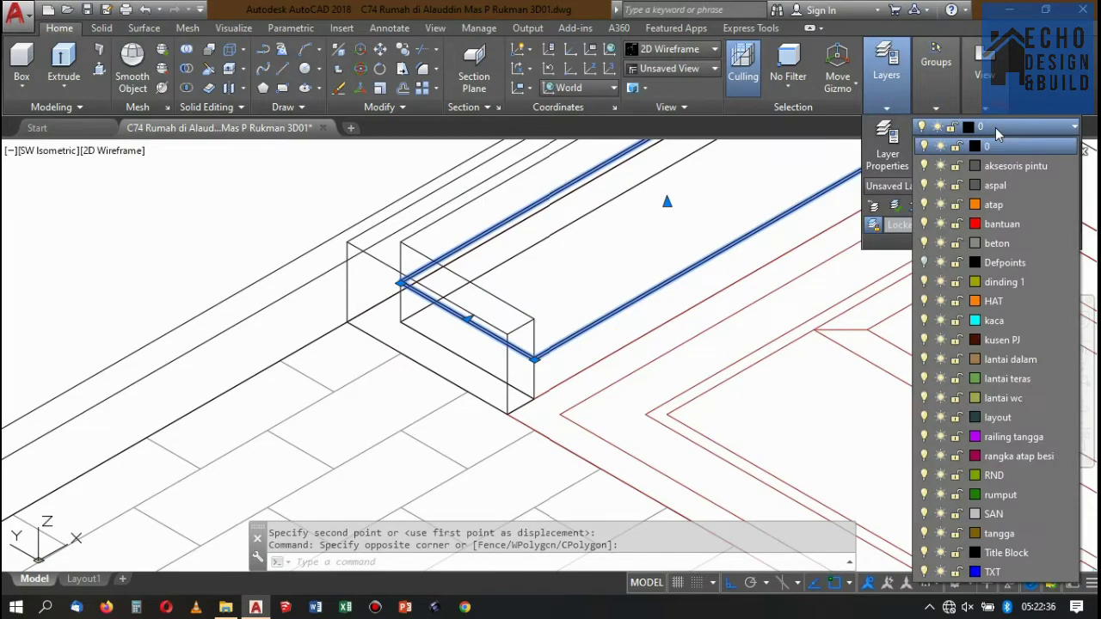
left_click(1010, 436)
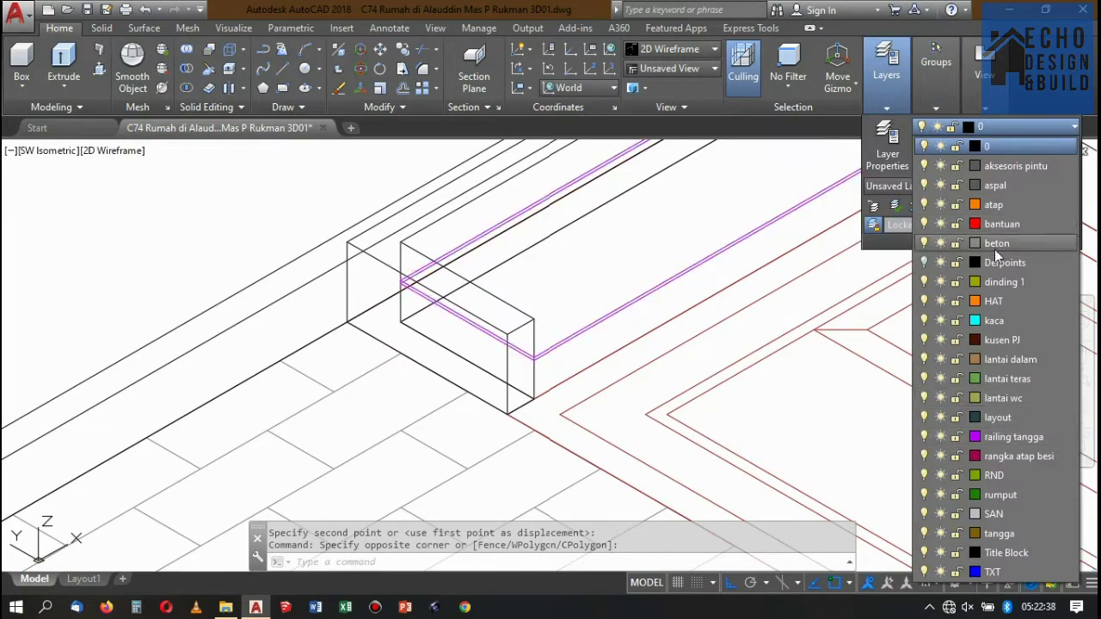
left_click(1010, 321)
left_click(604, 316)
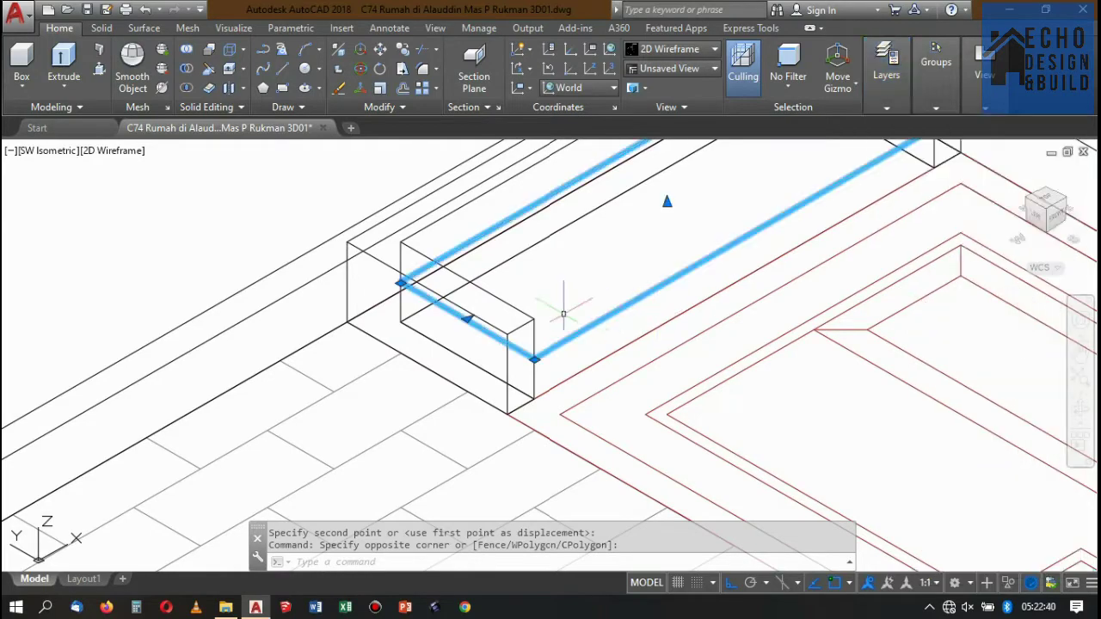
key("Escape")
scroll(563, 314, "up", 2)
left_click_drag(585, 359, 526, 278)
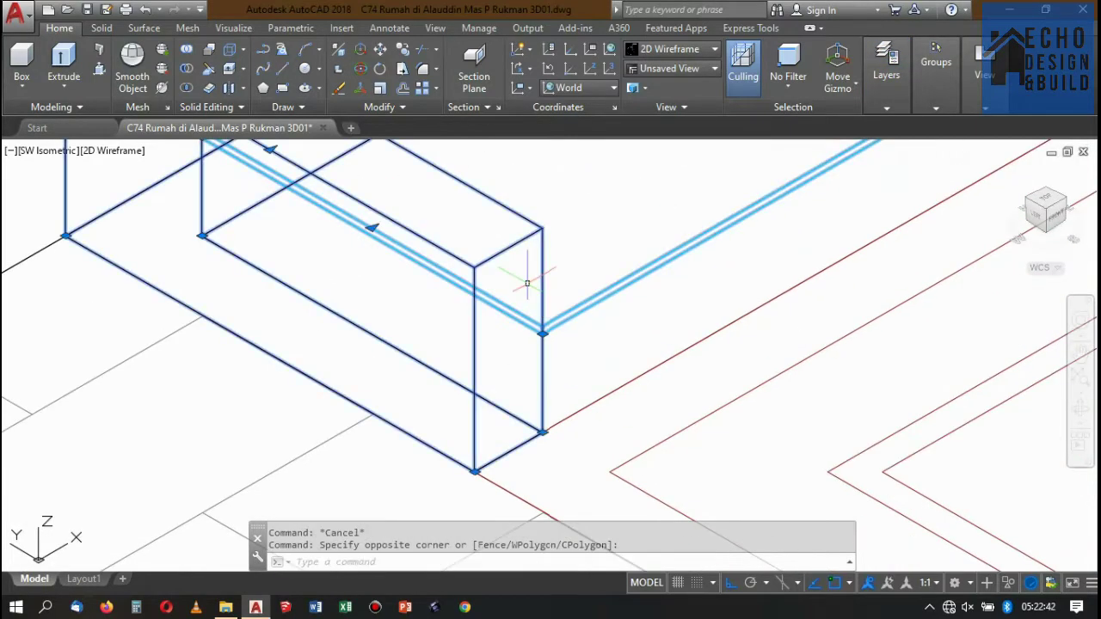
scroll(526, 278, "down", 5)
scroll(669, 280, "down", 3)
Move the small blue frame piece from the elevation to beside the house model.
key("Return")
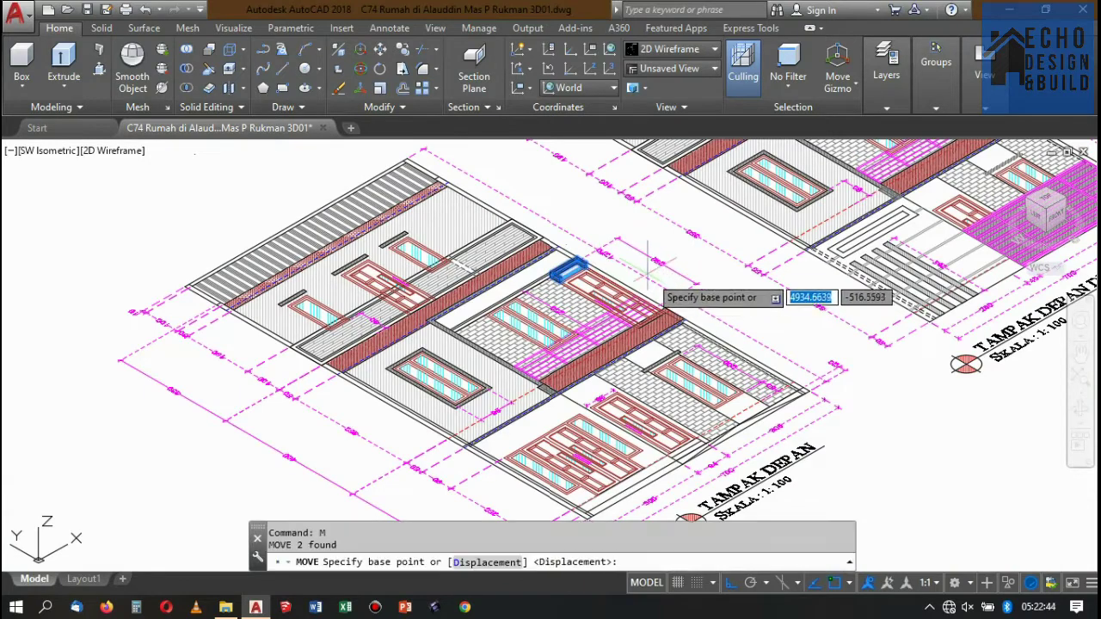
left_click(564, 269)
scroll(585, 280, "down", 5)
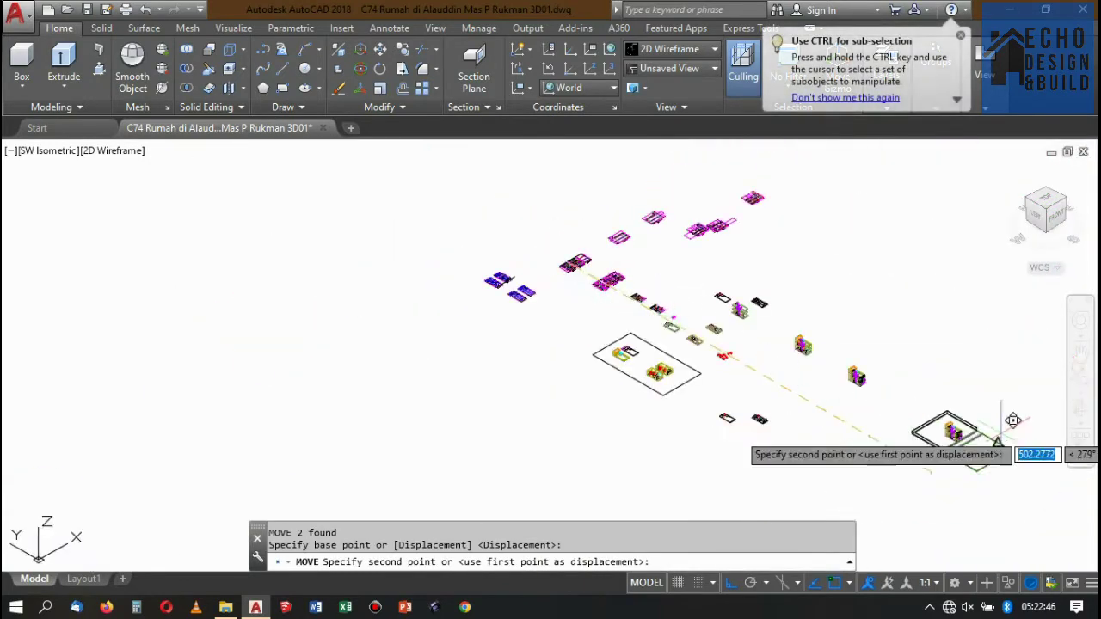
scroll(955, 430, "up", 3)
scroll(954, 430, "up", 2)
scroll(808, 404, "down", 1)
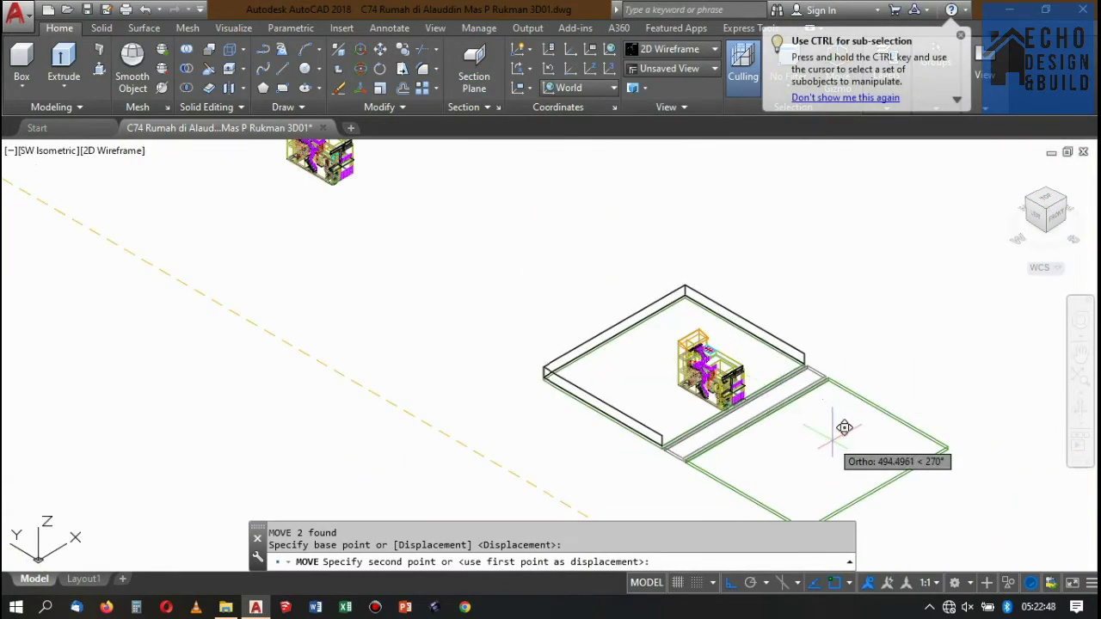
scroll(748, 405, "down", 3)
scroll(727, 423, "up", 3)
left_click(713, 420)
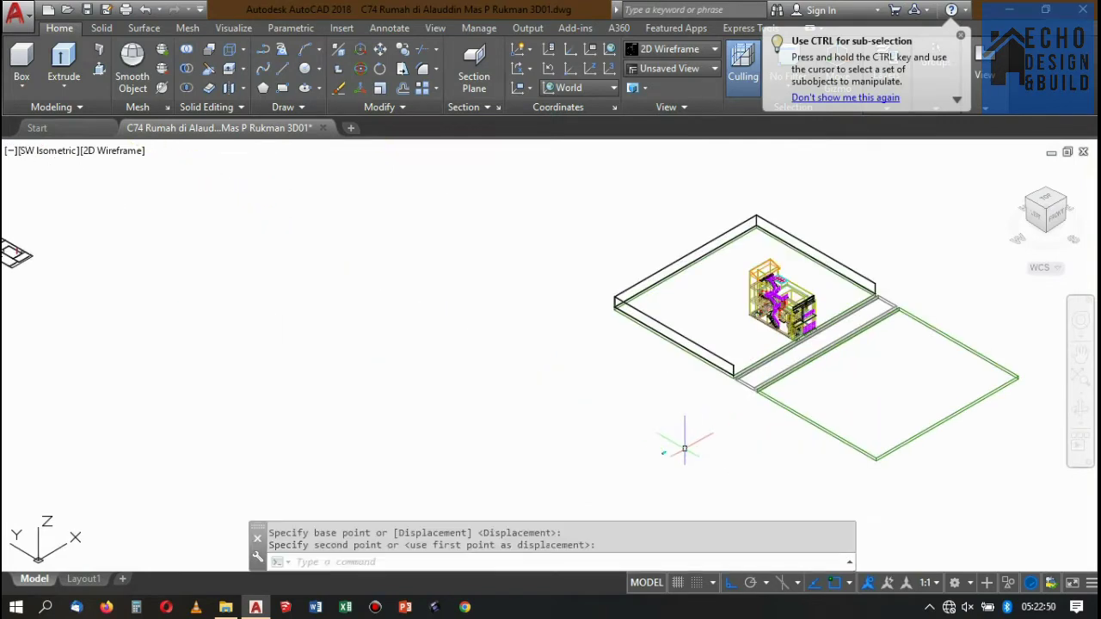
scroll(668, 450, "up", 3)
scroll(702, 405, "up", 2)
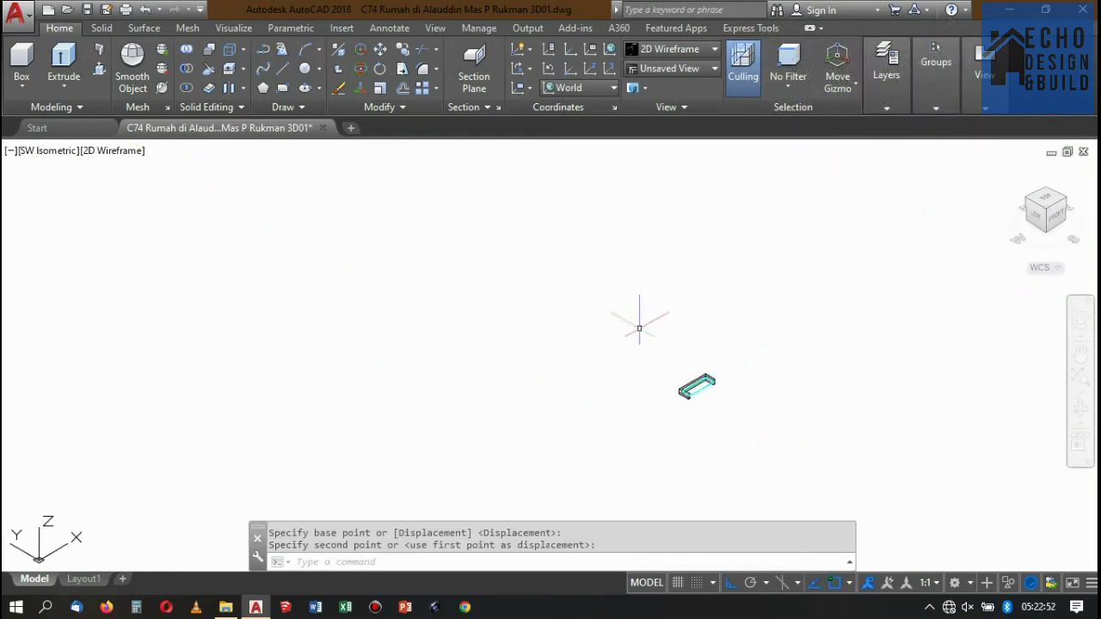
Window-select the moved frame piece, clear the selection, and start Match Properties (MA).
left_click(639, 328)
left_click(805, 460)
scroll(701, 400, "up", 3)
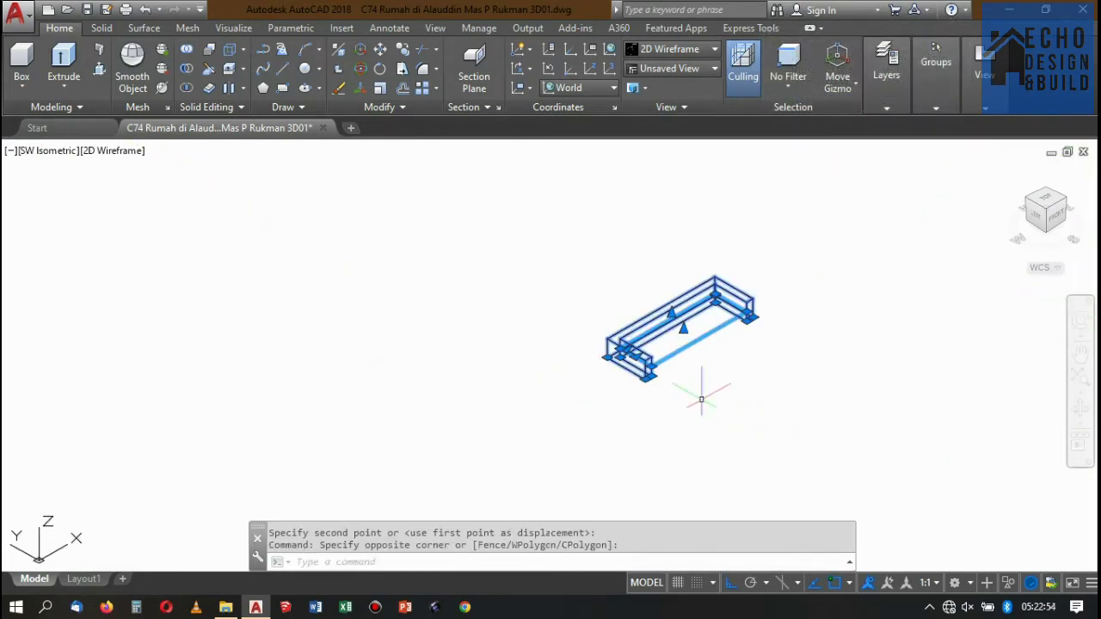
key("Escape")
type("a")
key("Return")
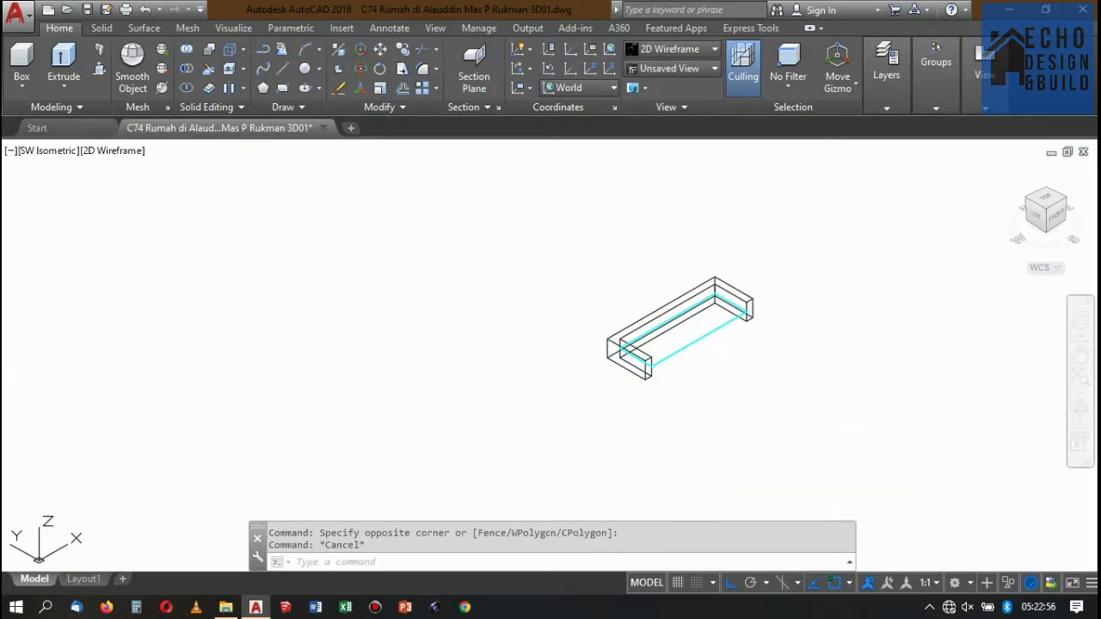
scroll(701, 405, "down", 2)
scroll(690, 415, "down", 3)
scroll(691, 415, "up", 1)
Copy the existing door frame's properties onto the U-shaped box with Match Properties.
scroll(791, 314, "up", 2)
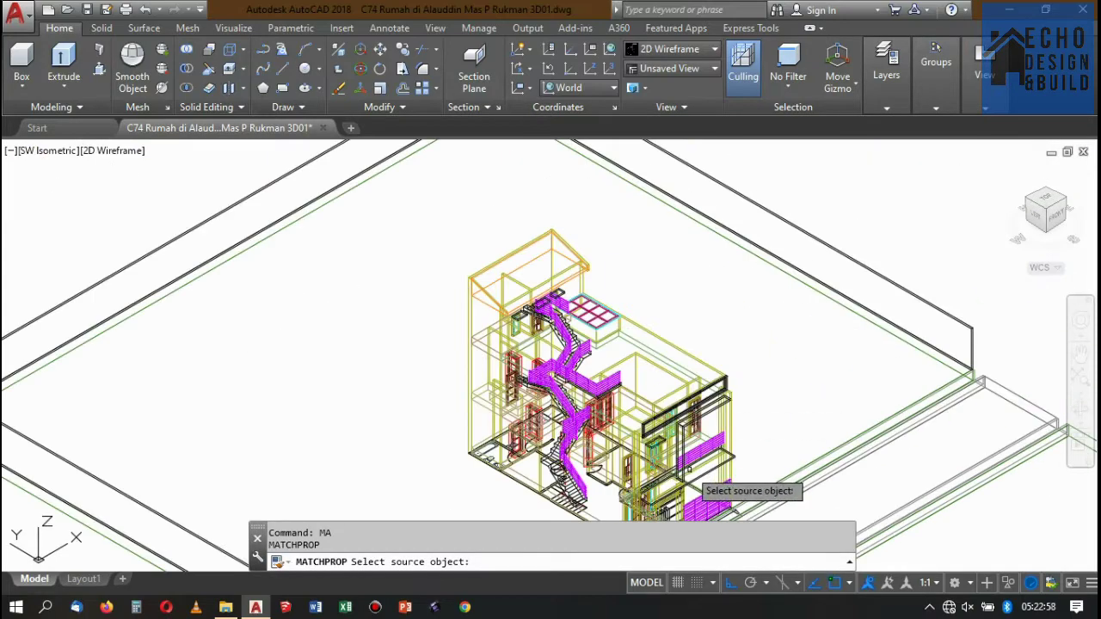
scroll(697, 473, "up", 2)
scroll(740, 344, "up", 1)
left_click(705, 286)
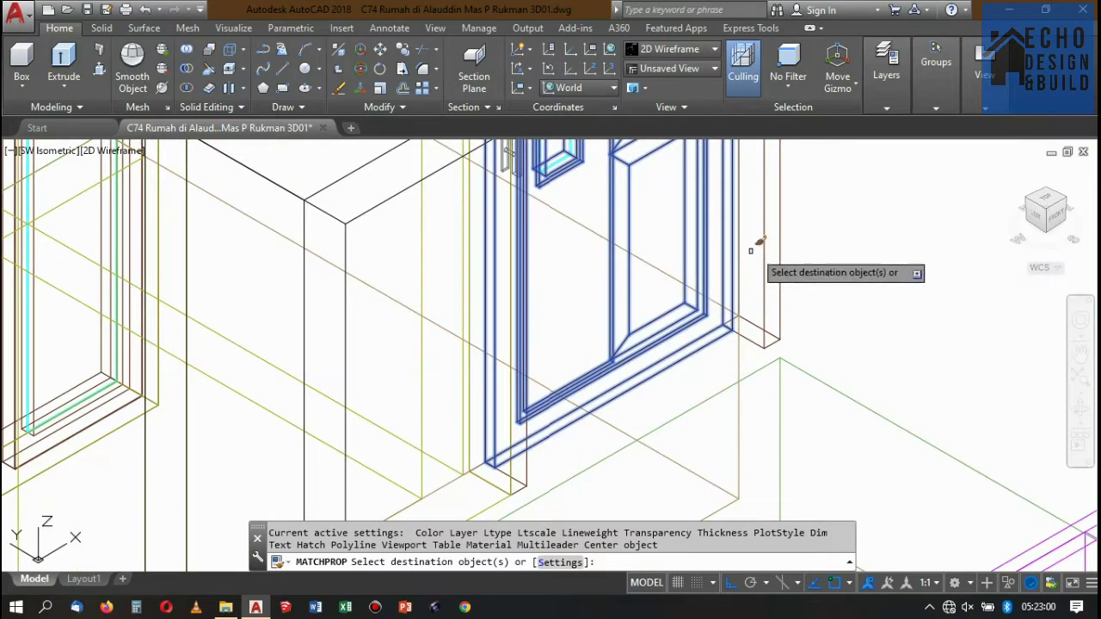
scroll(770, 254, "down", 2)
scroll(779, 251, "down", 3)
scroll(765, 249, "down", 4)
scroll(737, 301, "down", 3)
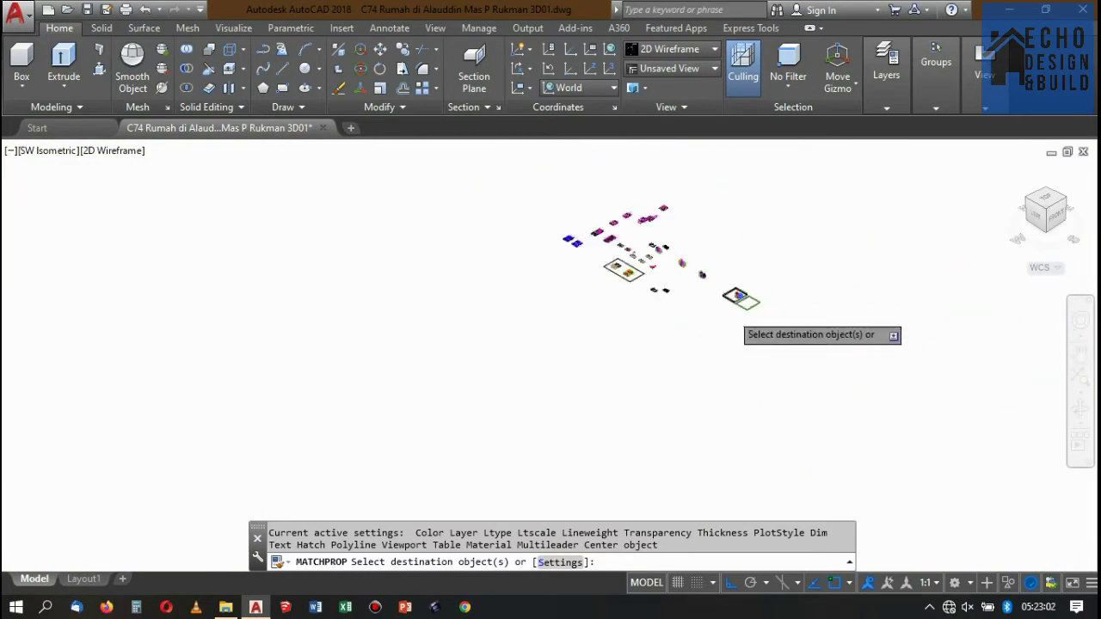
scroll(714, 292, "down", 2)
scroll(722, 305, "up", 3)
scroll(727, 301, "up", 3)
scroll(563, 241, "up", 2)
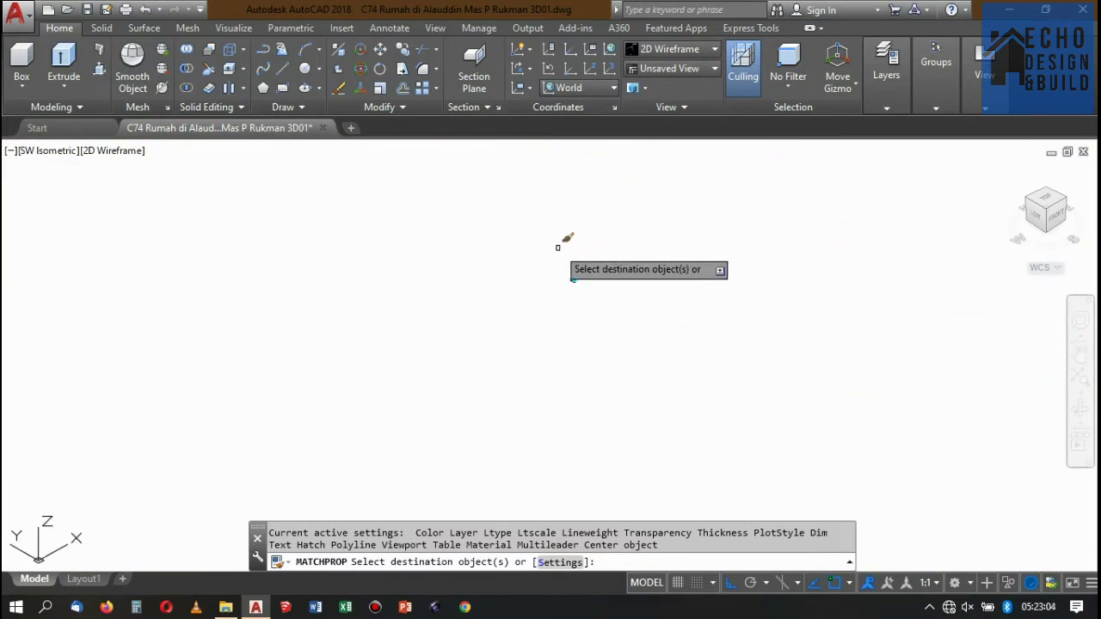
scroll(590, 283, "down", 1)
scroll(654, 271, "up", 2)
left_click(742, 276)
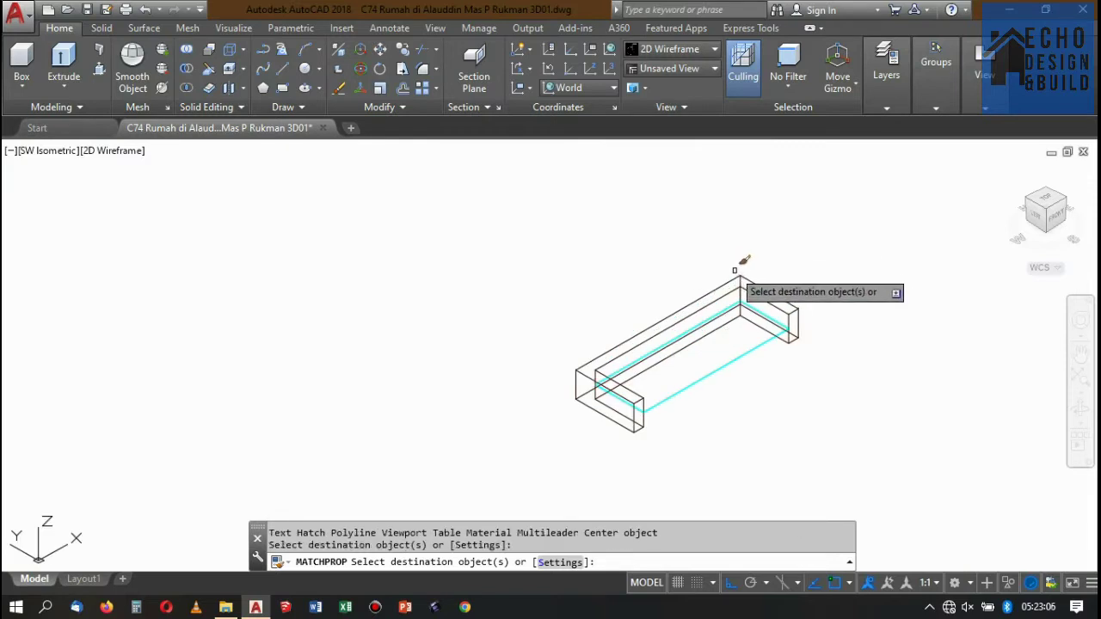
scroll(775, 288, "up", 3)
scroll(817, 287, "down", 1)
key("Return")
Start moving the U-shaped box with M from a base point on the box.
scroll(824, 281, "down", 2)
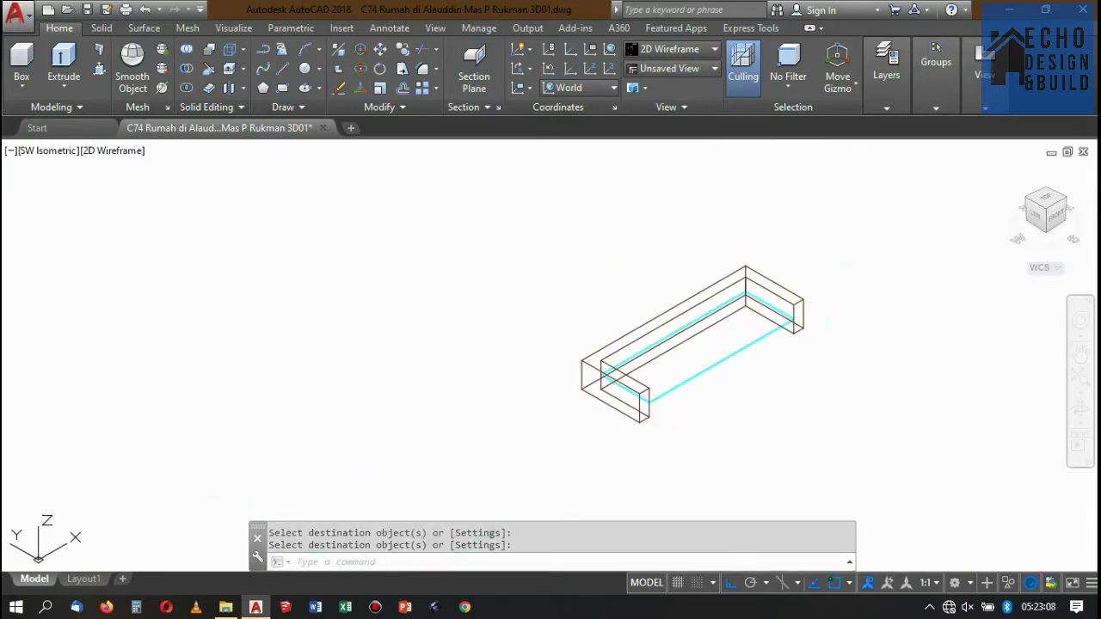
left_click(750, 266)
type("m")
key("Return")
left_click(745, 309)
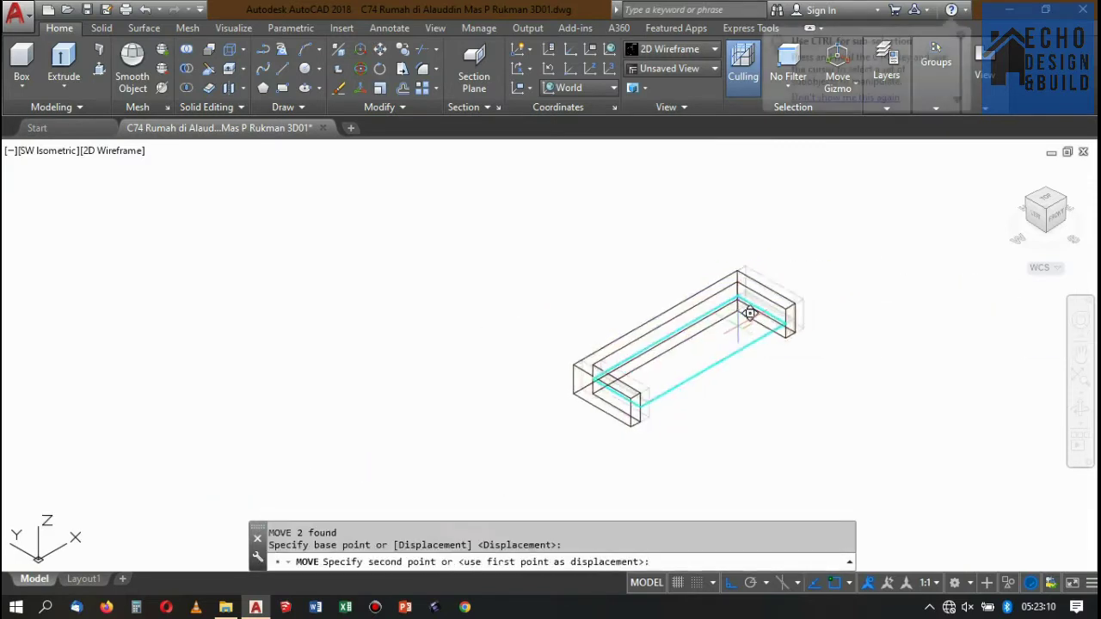
scroll(619, 437, "down", 2)
scroll(633, 430, "down", 2)
scroll(635, 427, "up", 4)
Place the U-shaped box inside the house model.
scroll(713, 418, "up", 2)
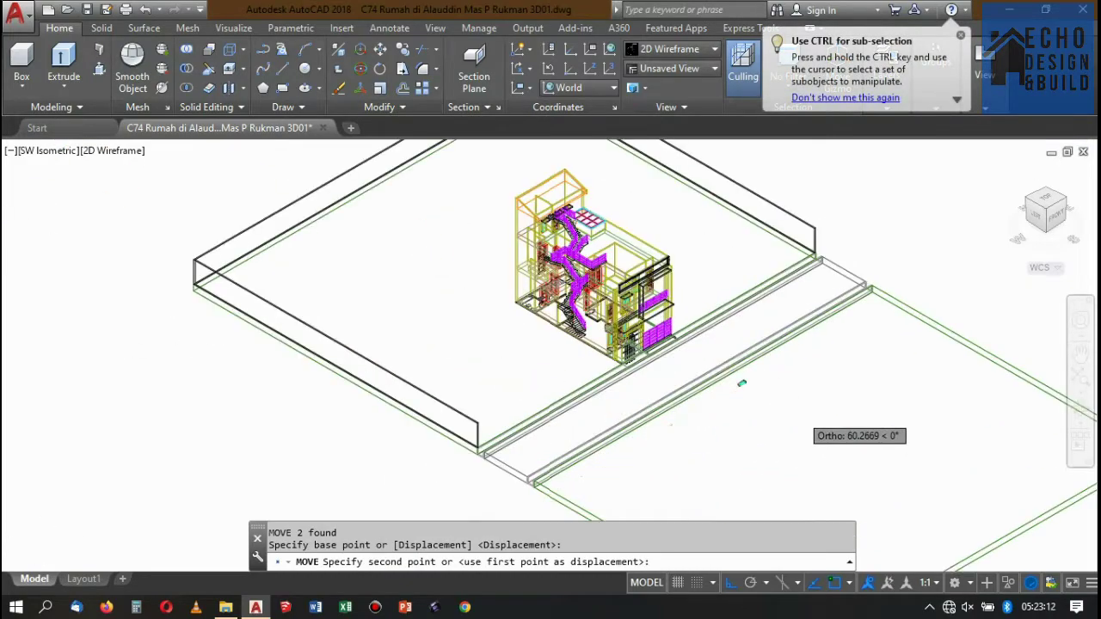
scroll(737, 381, "up", 2)
left_click(766, 324)
scroll(763, 320, "up", 2)
Rotate the U-shaped box upright with RO, pivoting on its corner.
left_click(610, 462)
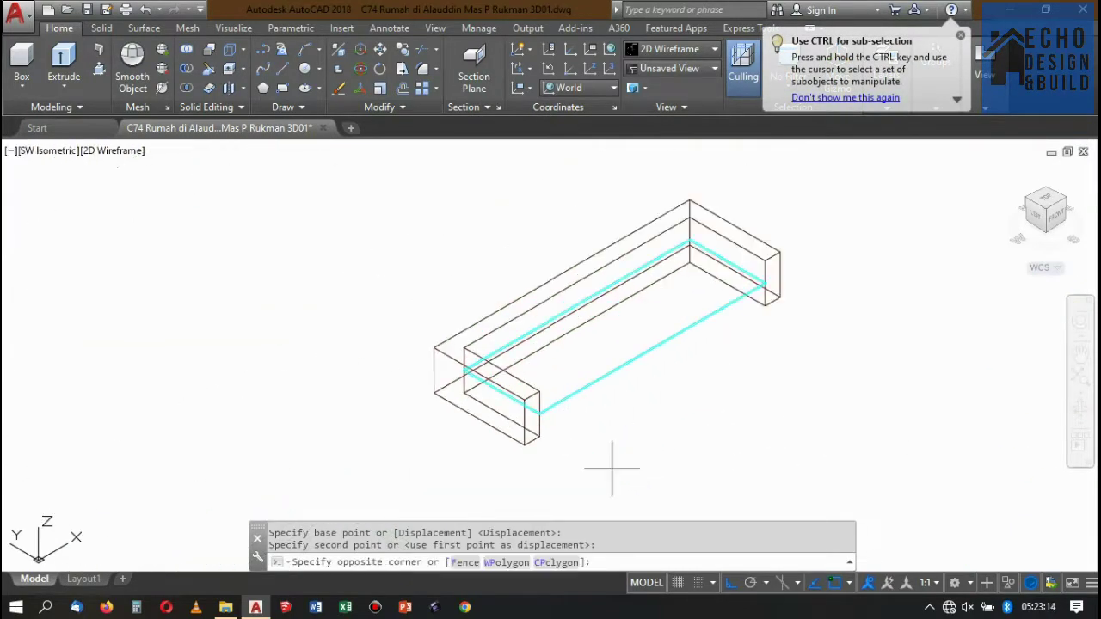
left_click(514, 363)
scroll(843, 295, "down", 3)
scroll(796, 320, "up", 3)
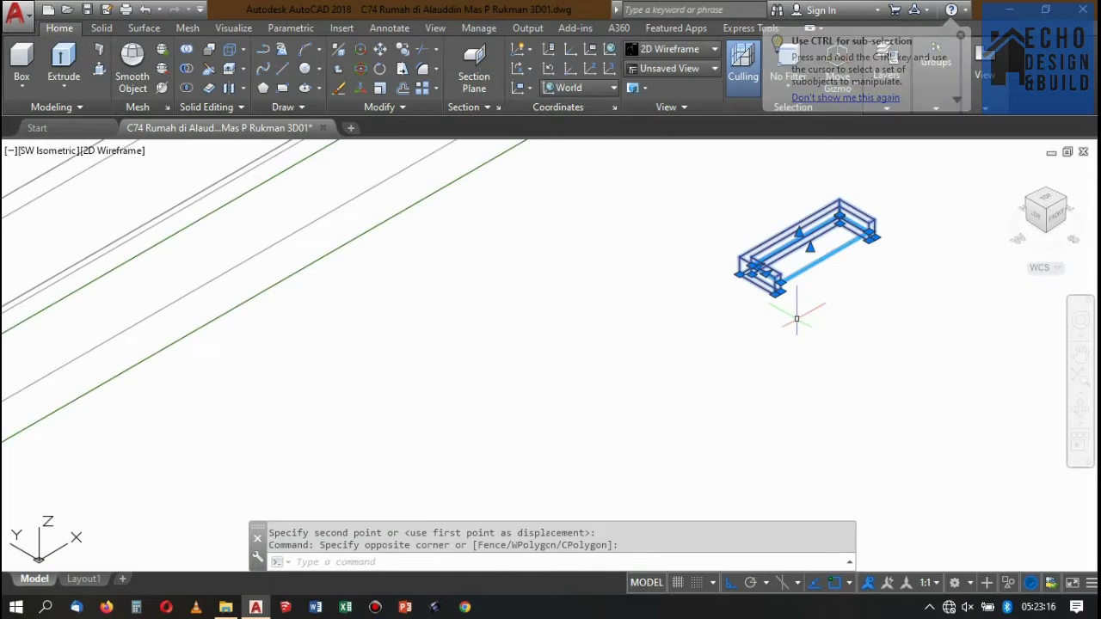
type("ro")
key("Return")
scroll(797, 319, "up", 2)
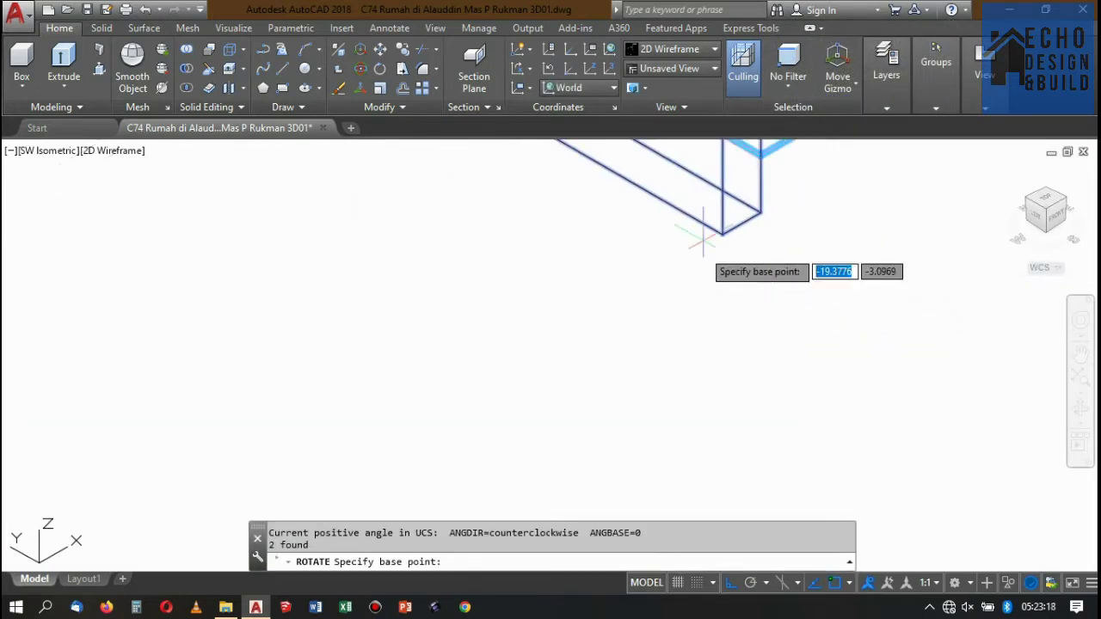
scroll(722, 250, "up", 2)
scroll(718, 207, "up", 2)
scroll(716, 196, "down", 3)
left_click(765, 277)
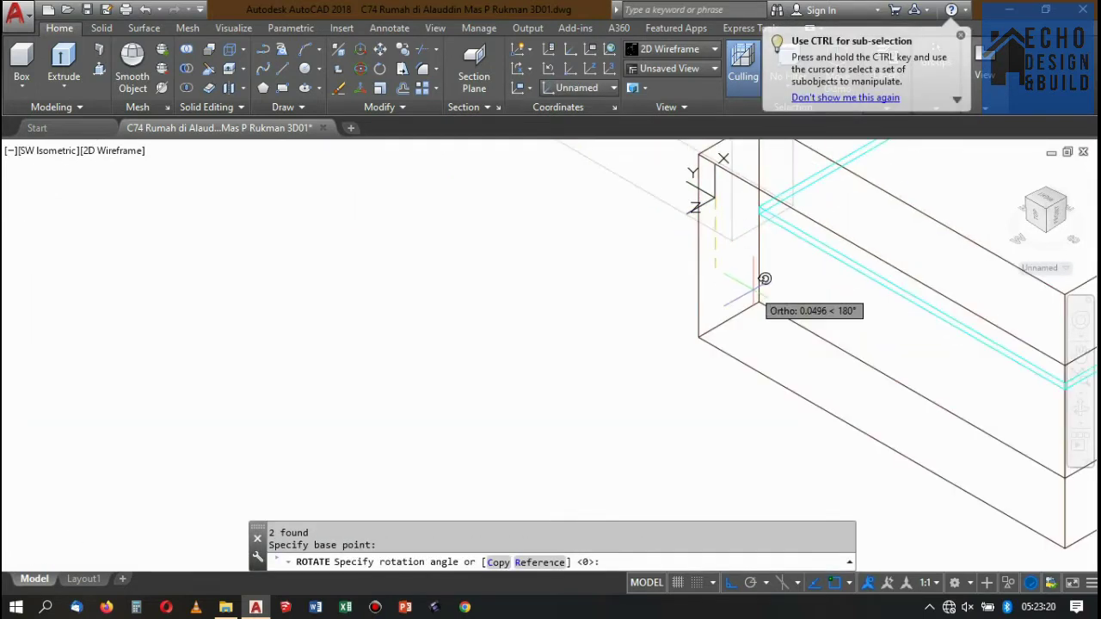
left_click(785, 228)
Move the frame parts so their lower corner snaps onto the corner in the house.
scroll(785, 227, "down", 2)
left_click(864, 320)
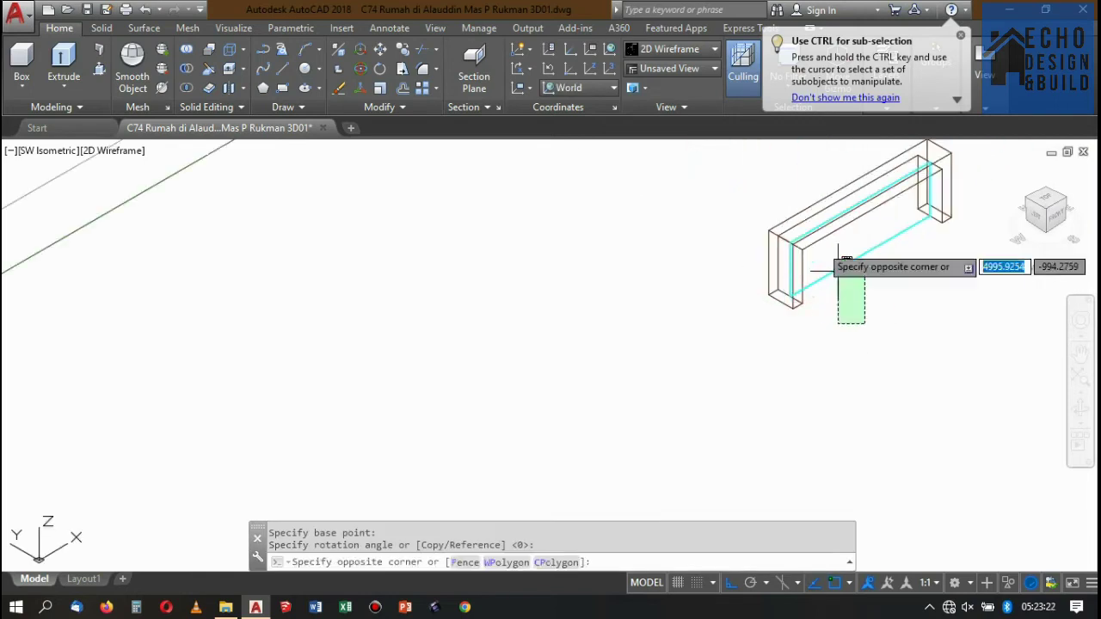
left_click(822, 255)
left_click(833, 333)
left_click(818, 291)
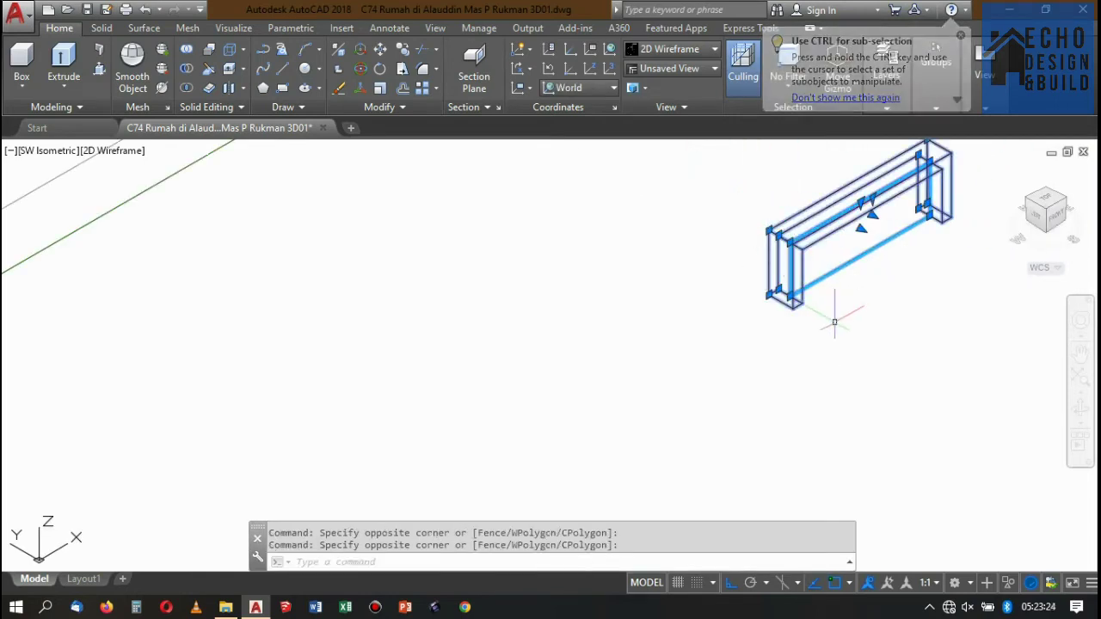
type("m")
key("Return")
scroll(817, 316, "up", 2)
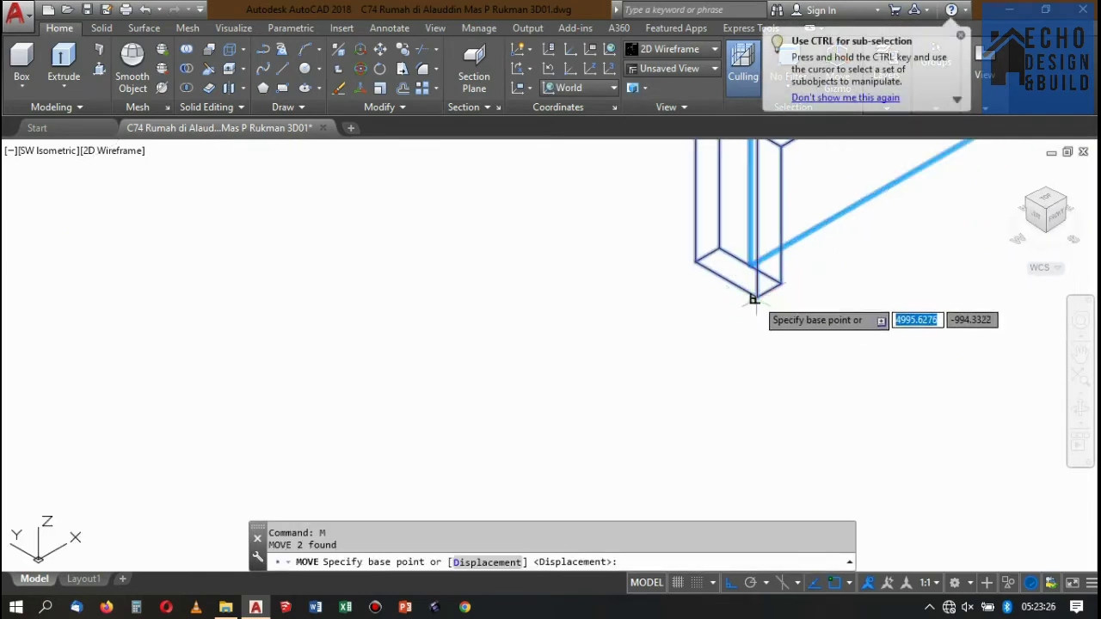
left_click(757, 296)
scroll(839, 349, "down", 3)
scroll(846, 351, "down", 2)
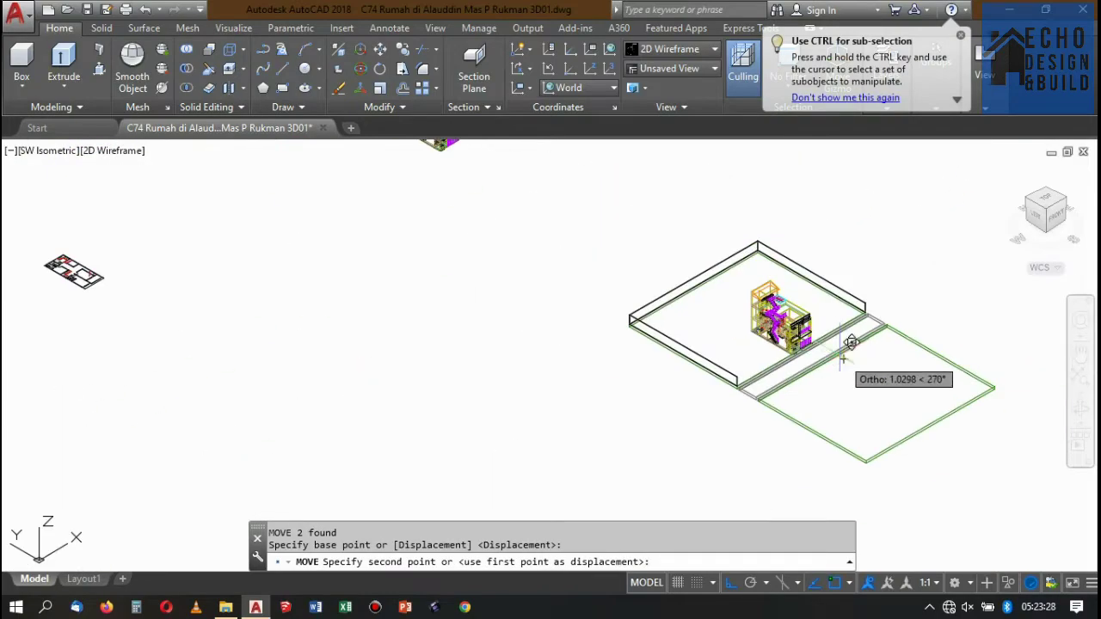
scroll(777, 303, "up", 4)
scroll(777, 303, "up", 3)
scroll(731, 241, "up", 3)
scroll(717, 238, "up", 3)
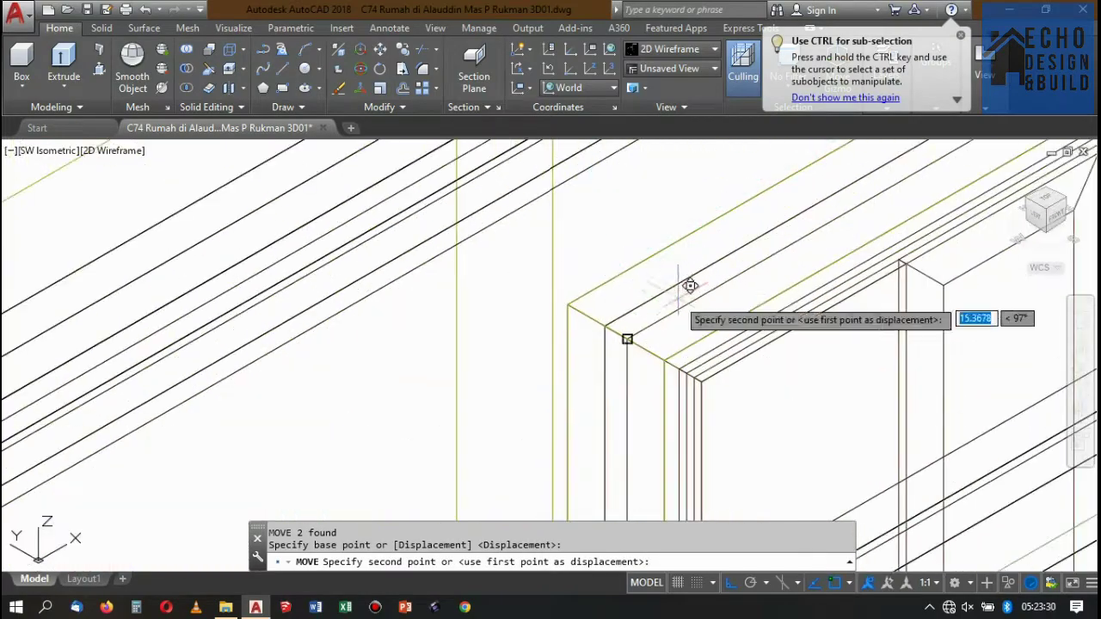
scroll(676, 318, "up", 3)
left_click(629, 320)
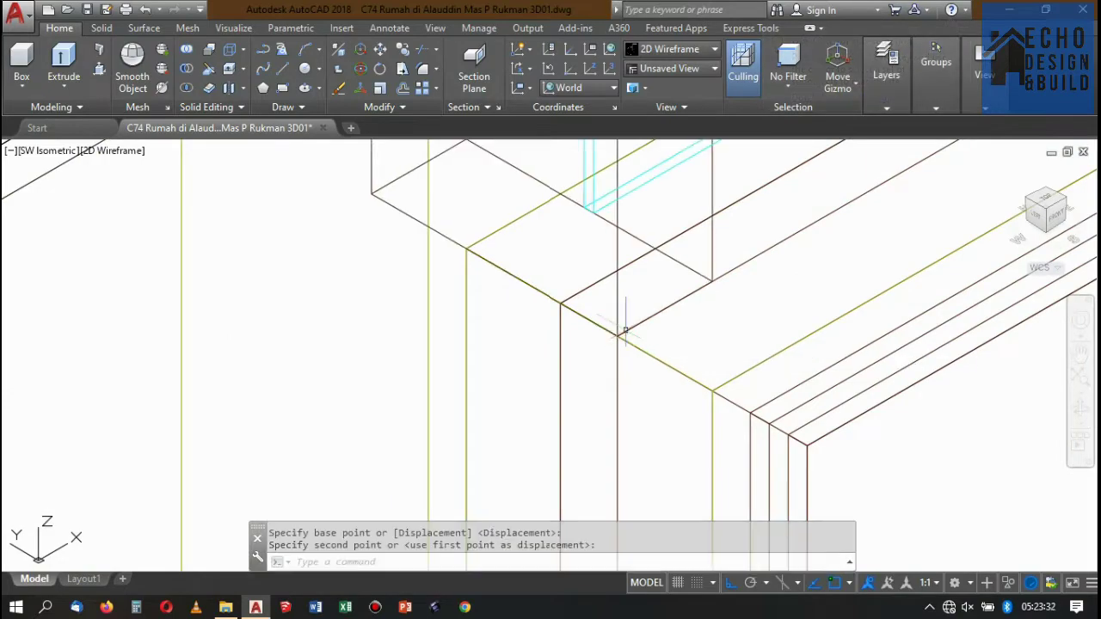
Move the frame column again so its corner snaps into place on the door frame.
scroll(622, 312, "down", 3)
scroll(678, 291, "down", 1)
scroll(675, 293, "down", 2)
scroll(663, 297, "up", 2)
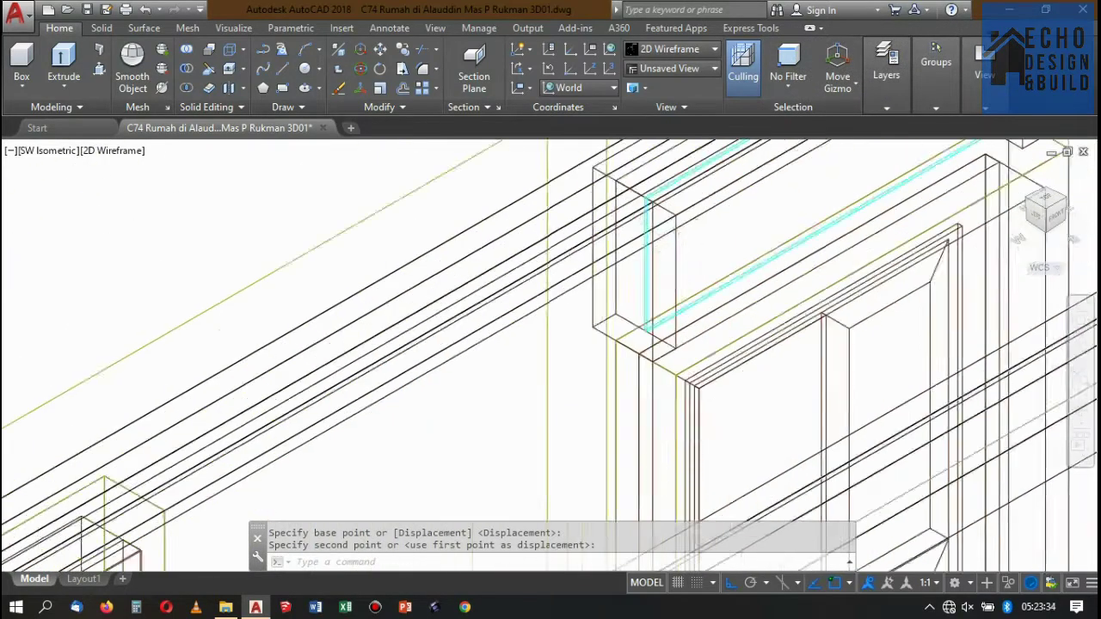
scroll(656, 300, "up", 2)
left_click(657, 301)
left_click(621, 275)
scroll(529, 339, "up", 2)
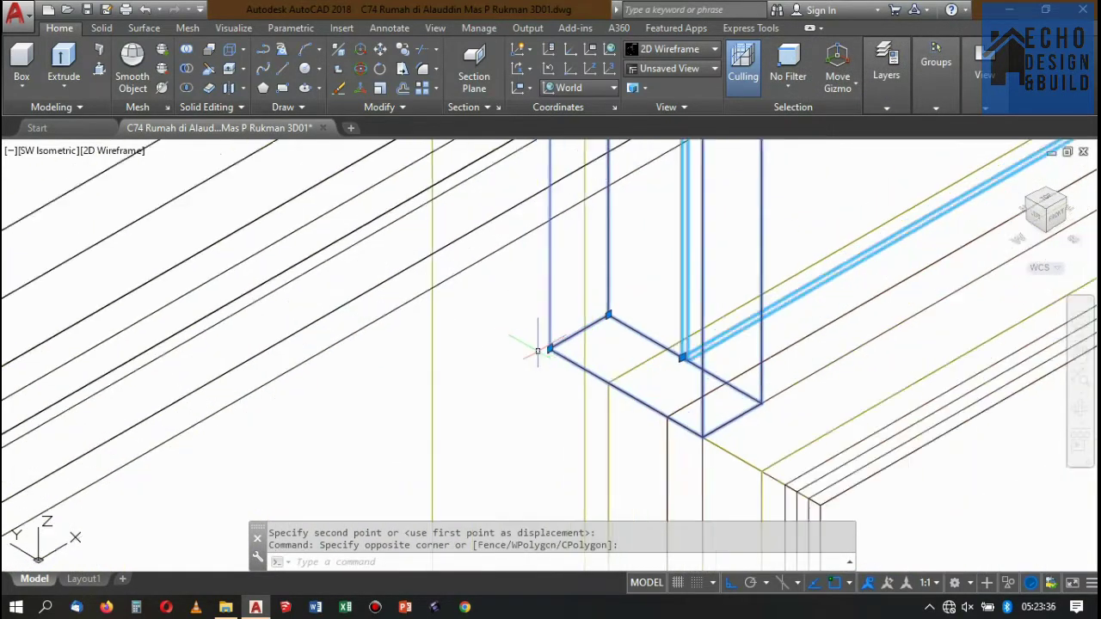
scroll(541, 342, "up", 1)
key("Return")
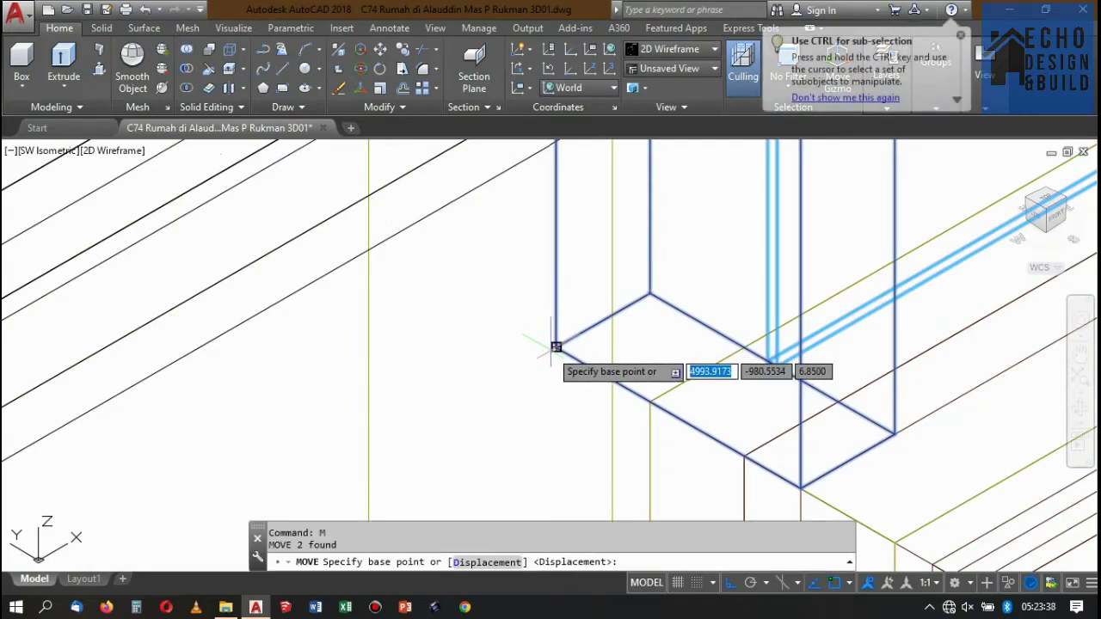
left_click(556, 346)
left_click(651, 402)
scroll(634, 381, "down", 3)
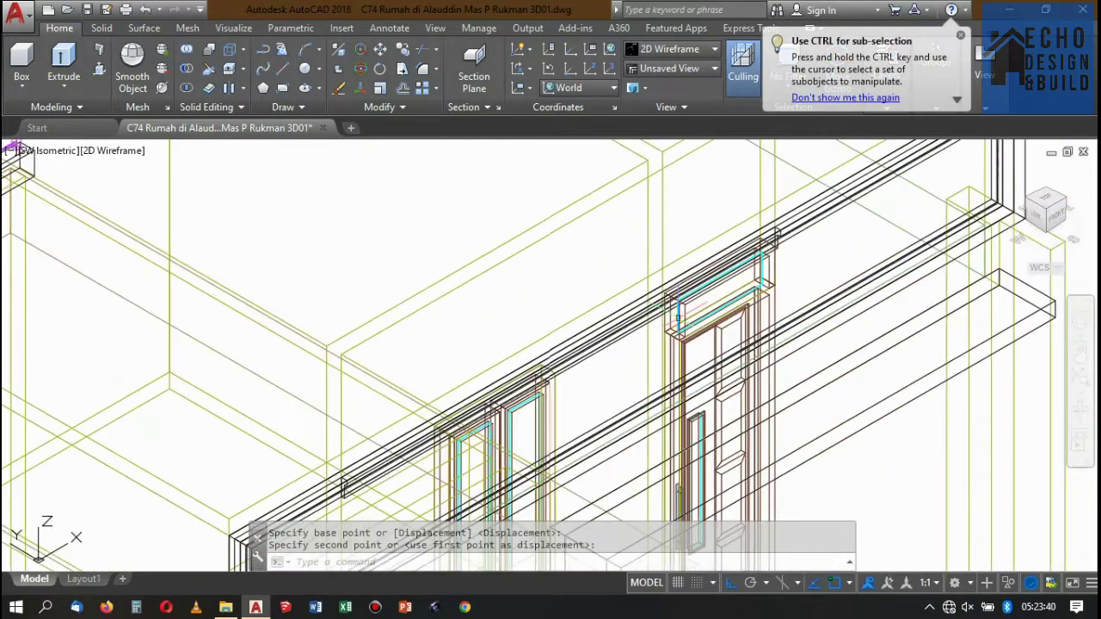
scroll(692, 313, "up", 2)
scroll(692, 313, "up", 2)
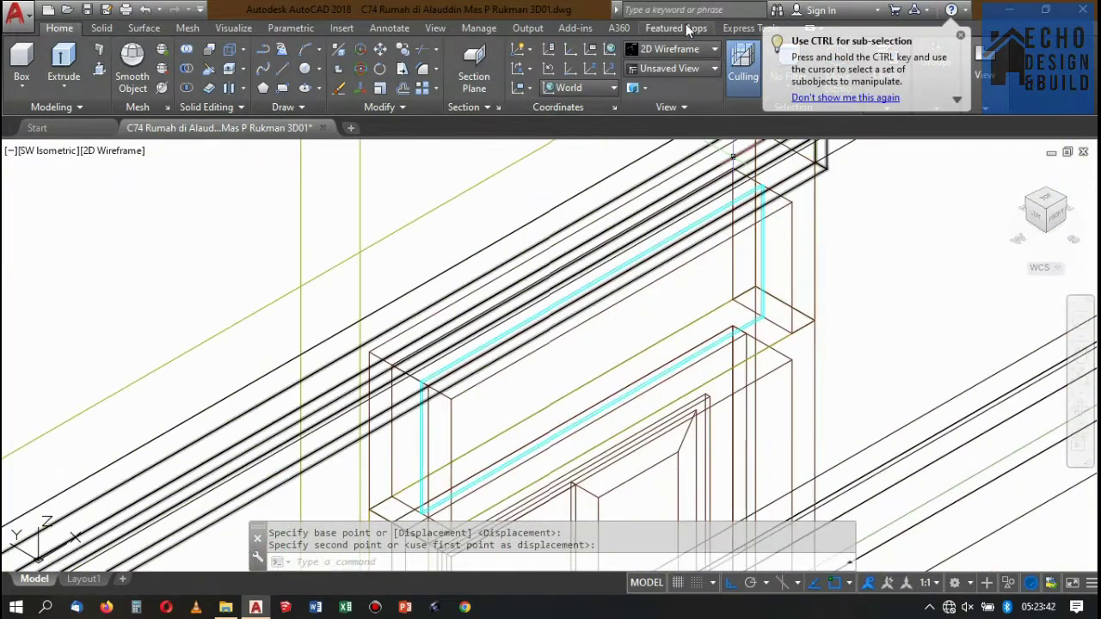
left_click(686, 50)
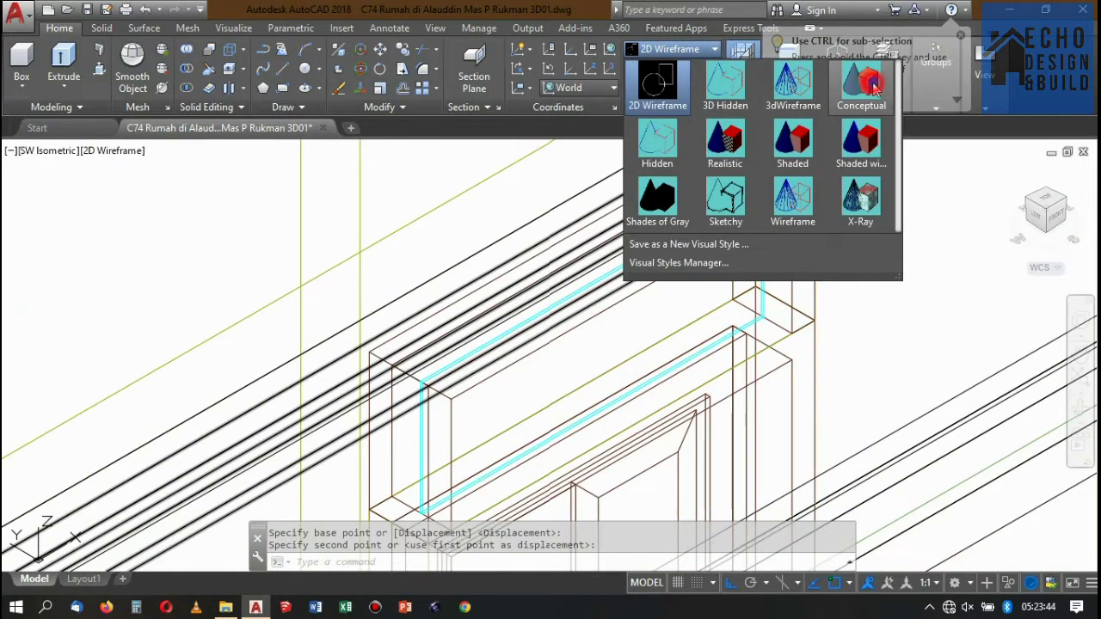
Shade the model in the Conceptual style and select the L-shaped beam.
left_click(871, 84)
scroll(813, 153, "down", 2)
scroll(772, 218, "down", 3)
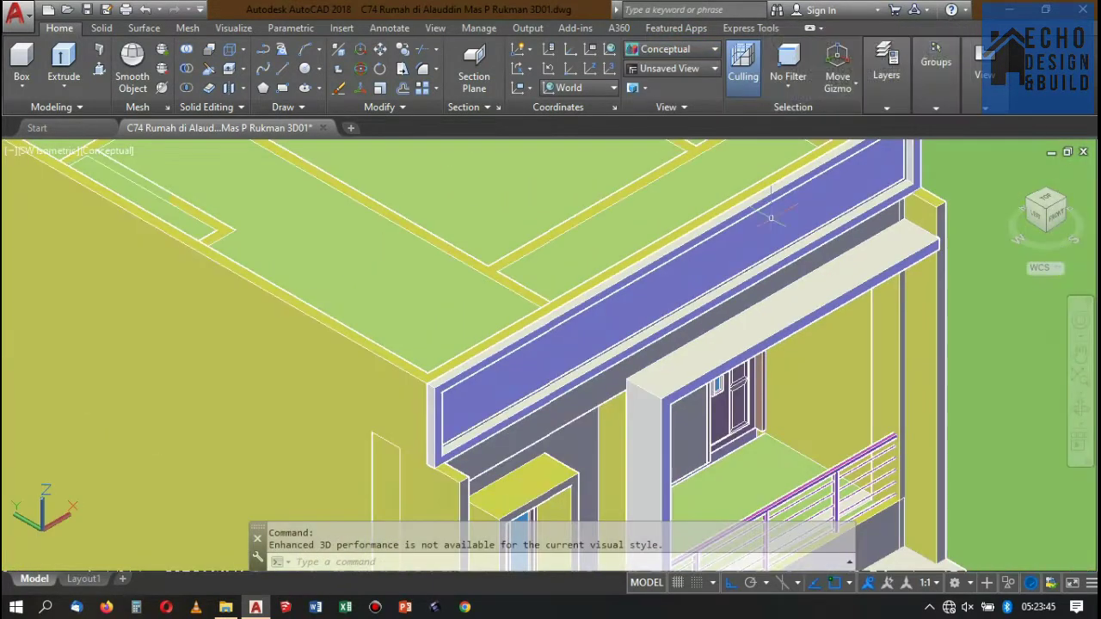
left_click(808, 318)
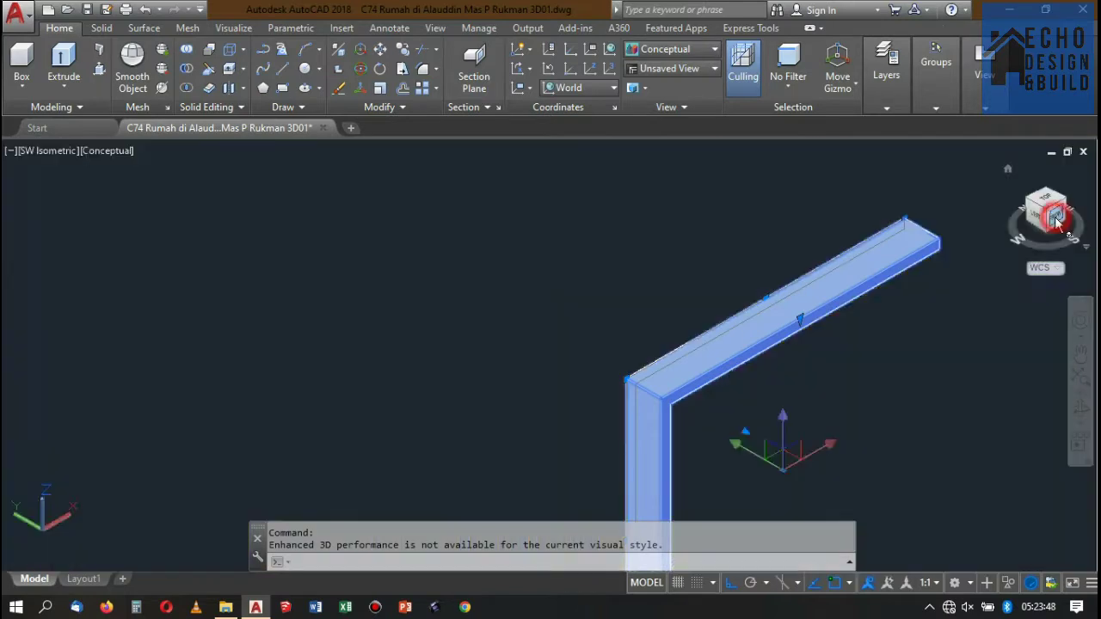
Zoom into the upper door in Front view and display it as 2D Wireframe.
left_click(1057, 219)
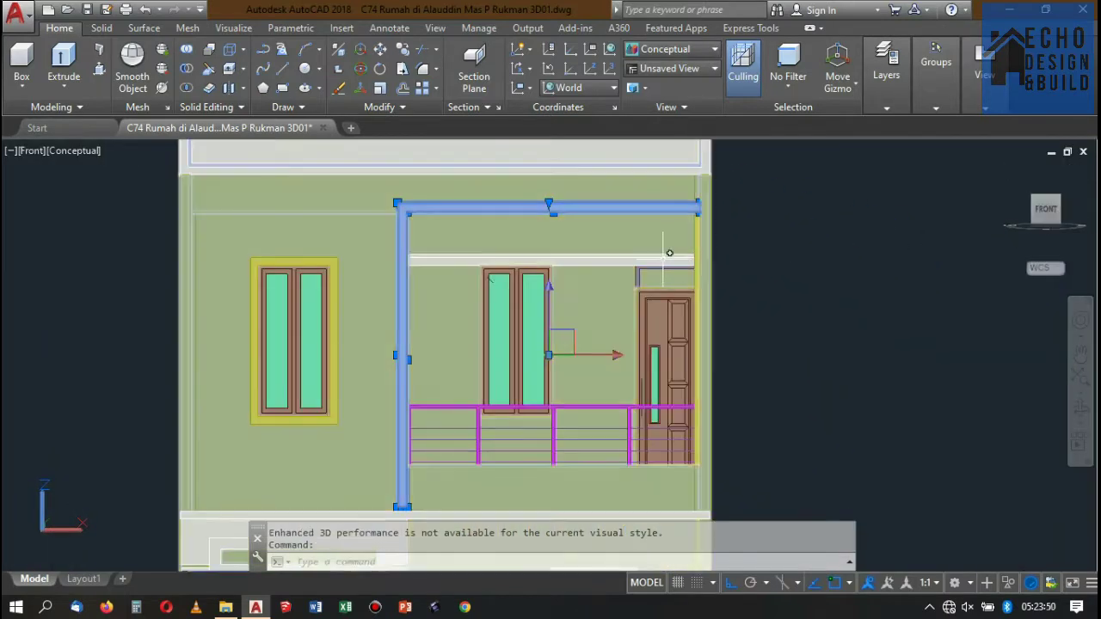
scroll(669, 253, "up", 3)
scroll(659, 274, "up", 3)
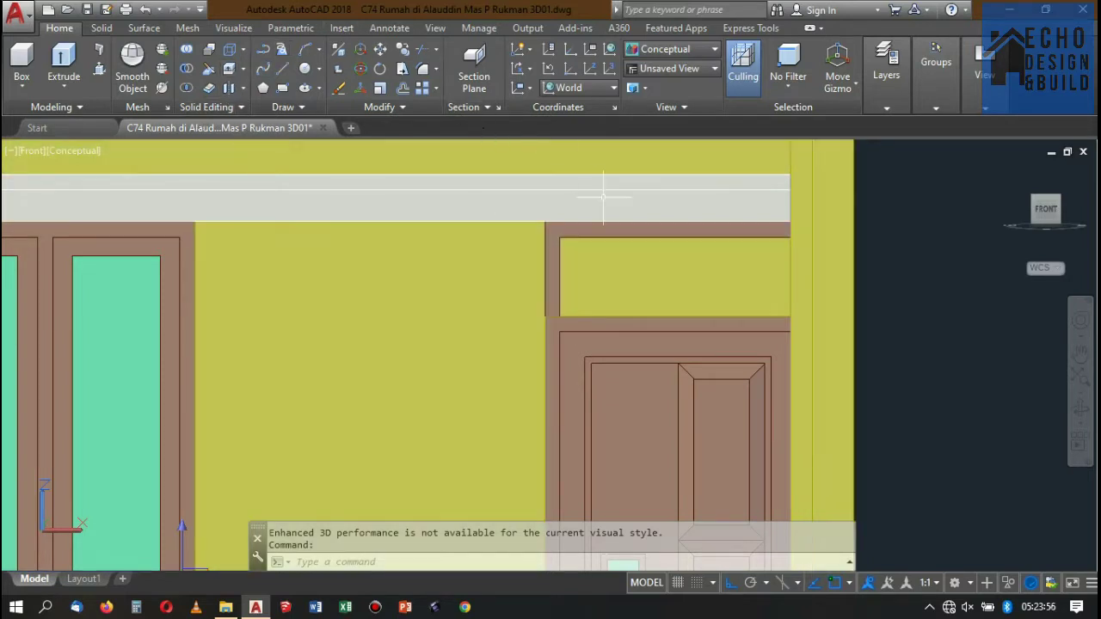
left_click(668, 57)
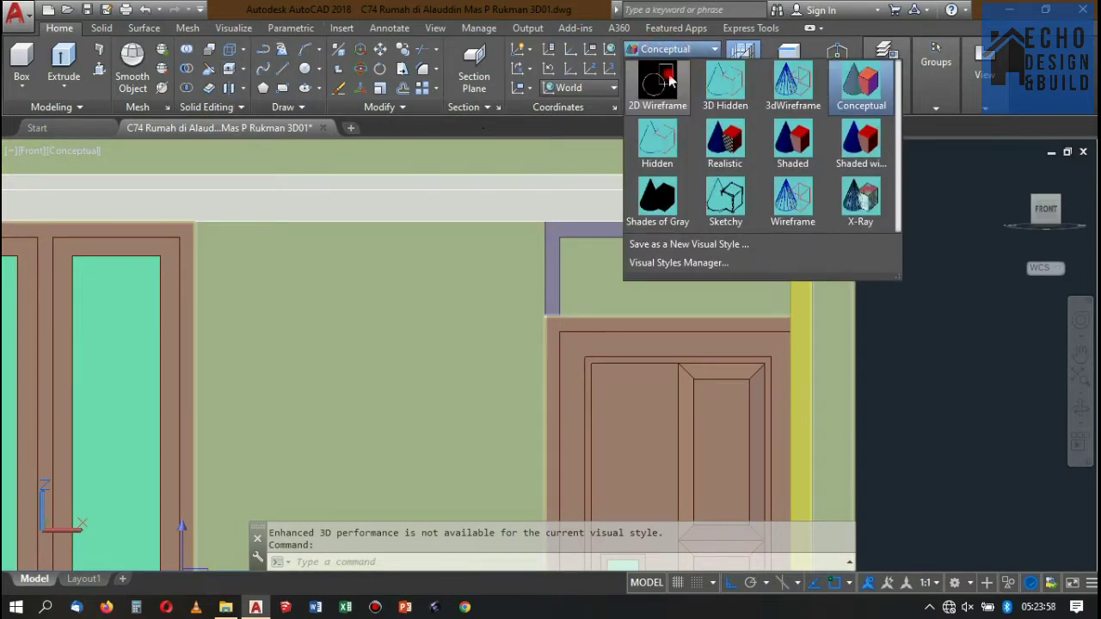
left_click(652, 112)
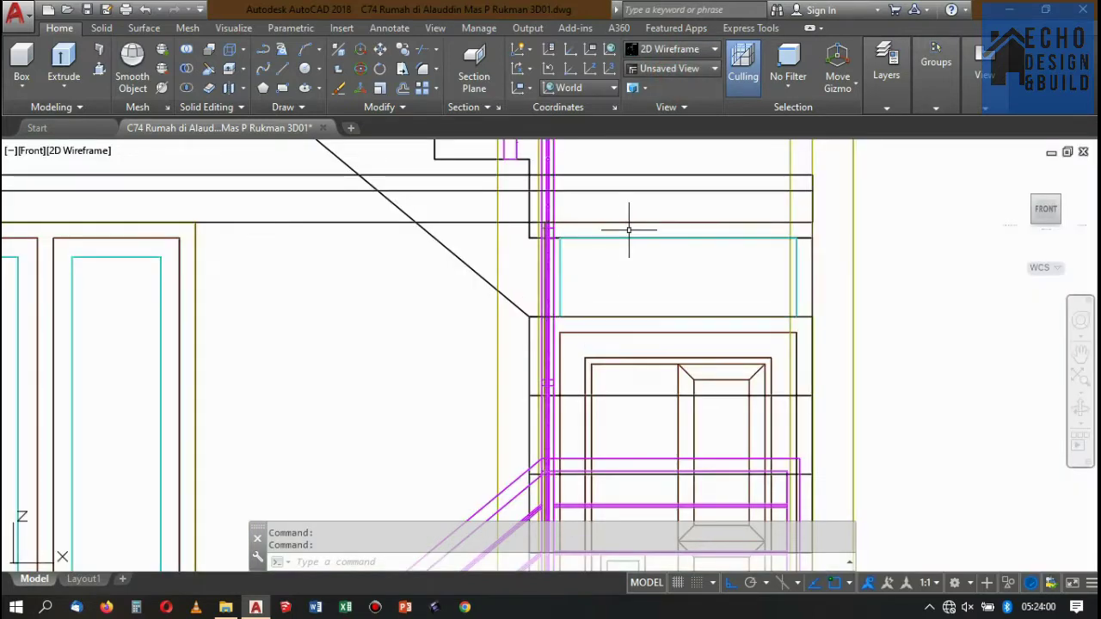
Select the rectangular outline above the door and check it in Front and SW Isometric views.
left_click(643, 222)
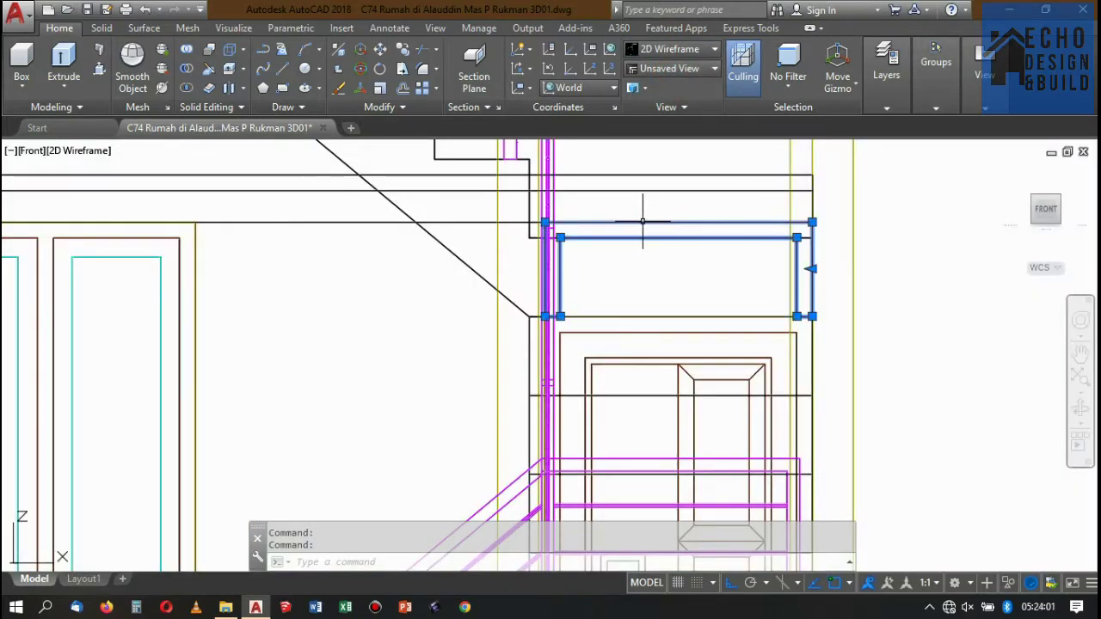
left_click(1038, 204)
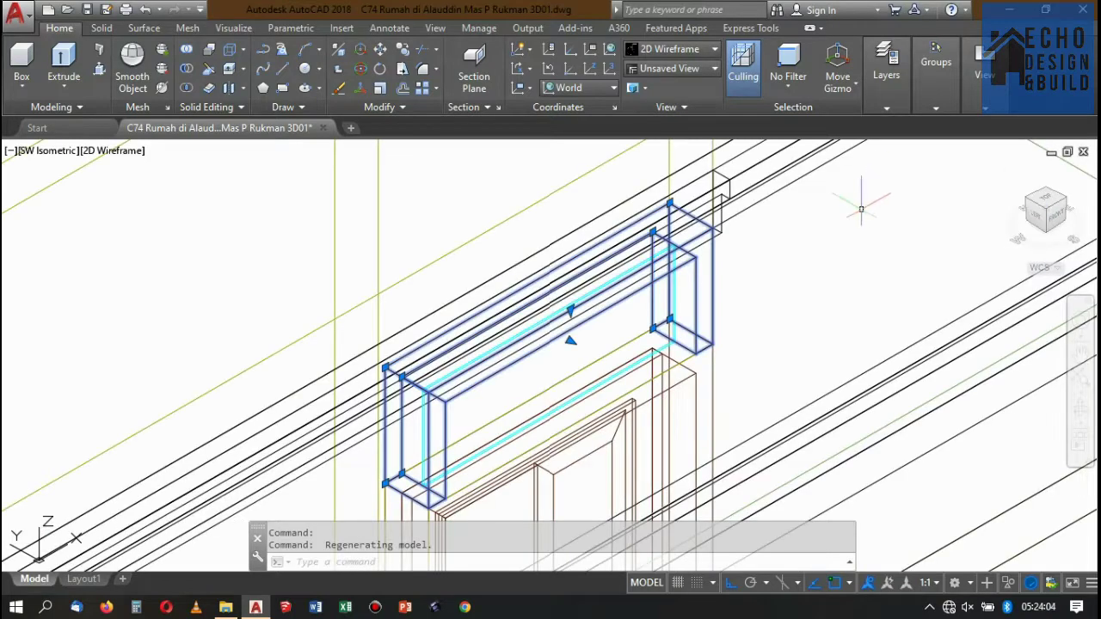
scroll(647, 347, "up", 3)
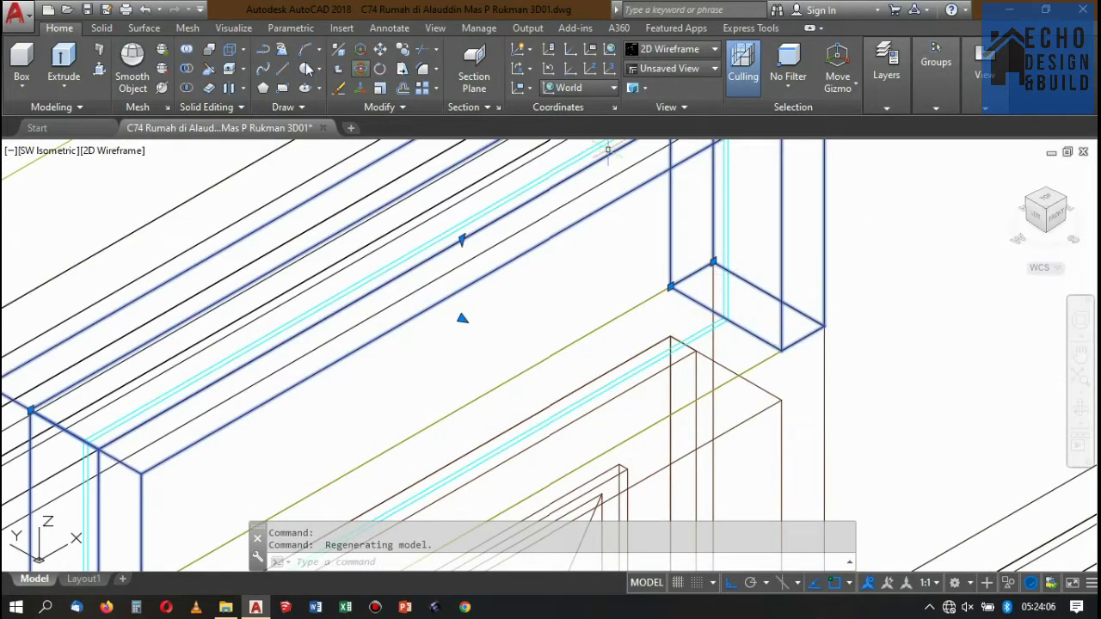
scroll(506, 156, "down", 5)
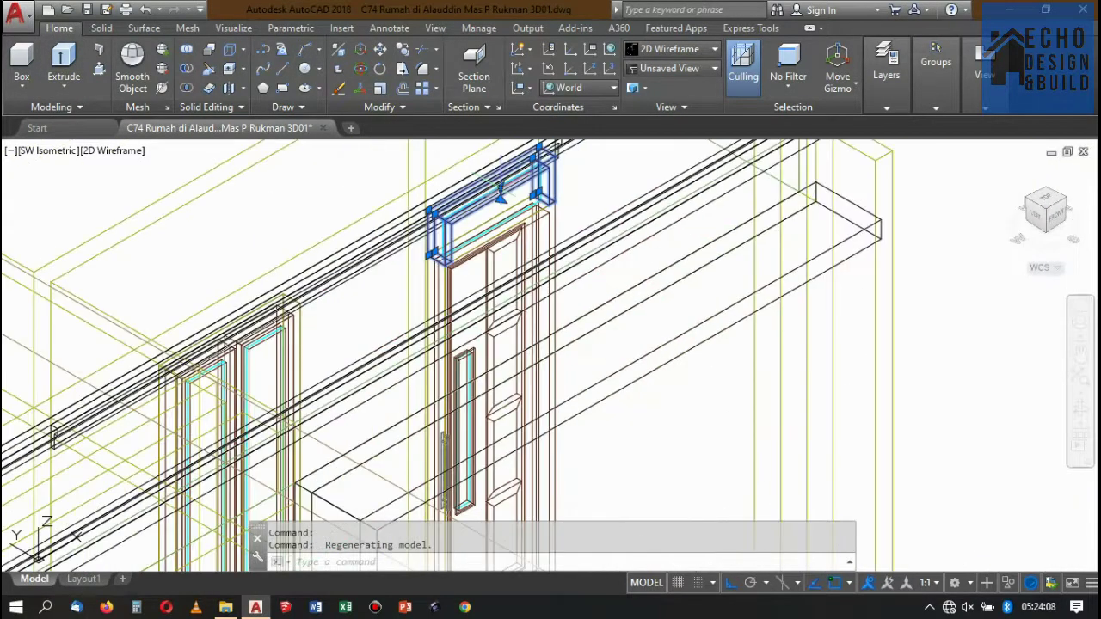
left_click(1057, 221)
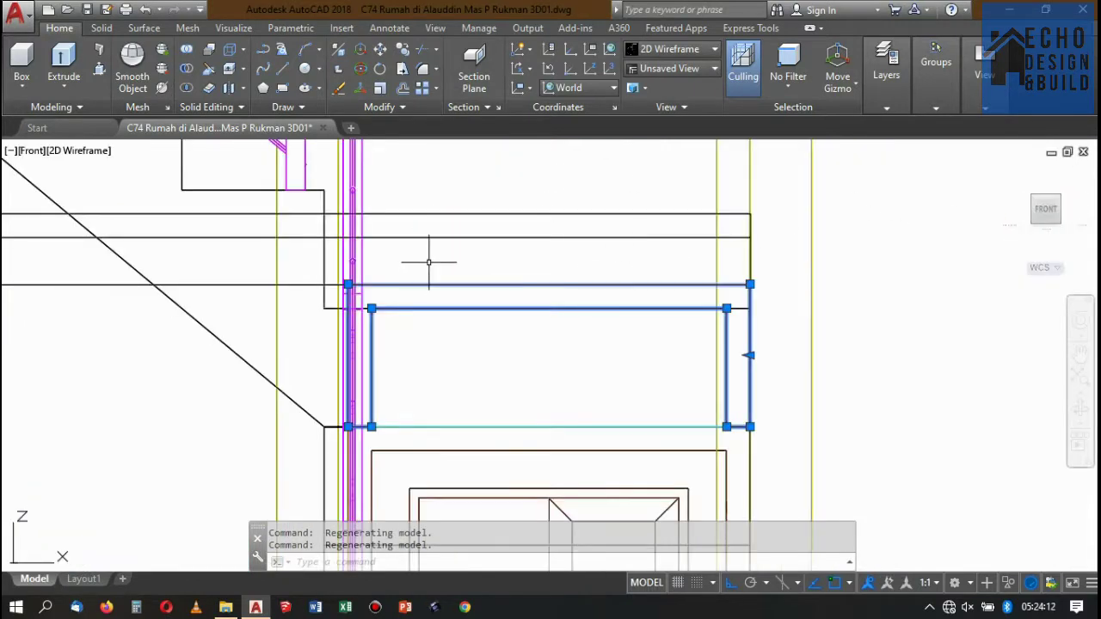
scroll(668, 241, "down", 3)
scroll(684, 262, "down", 3)
scroll(681, 263, "up", 5)
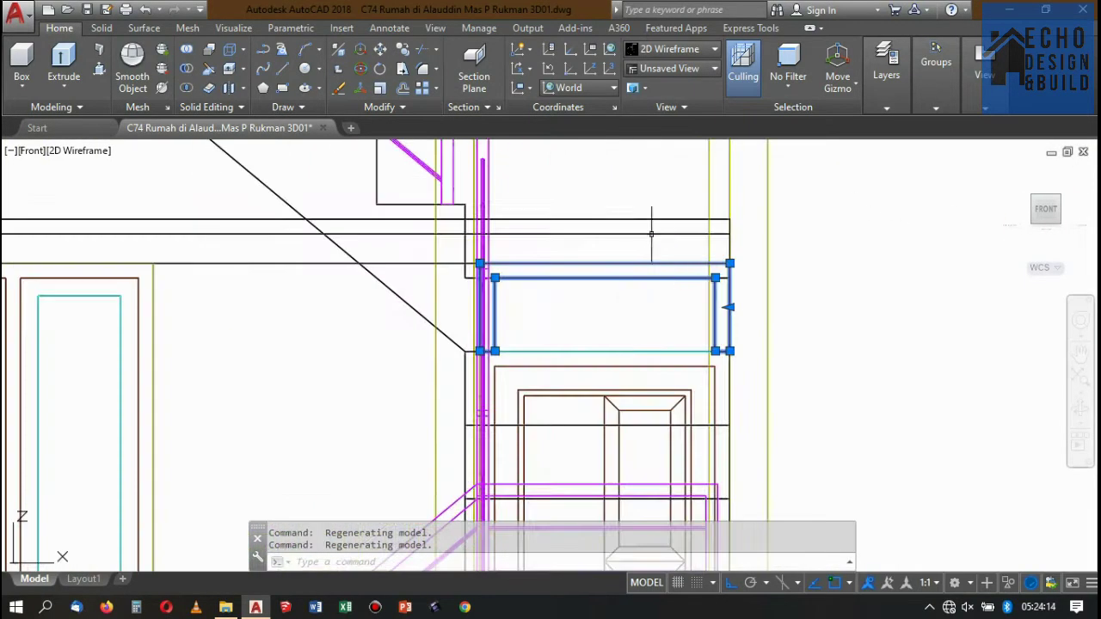
left_click(1039, 206)
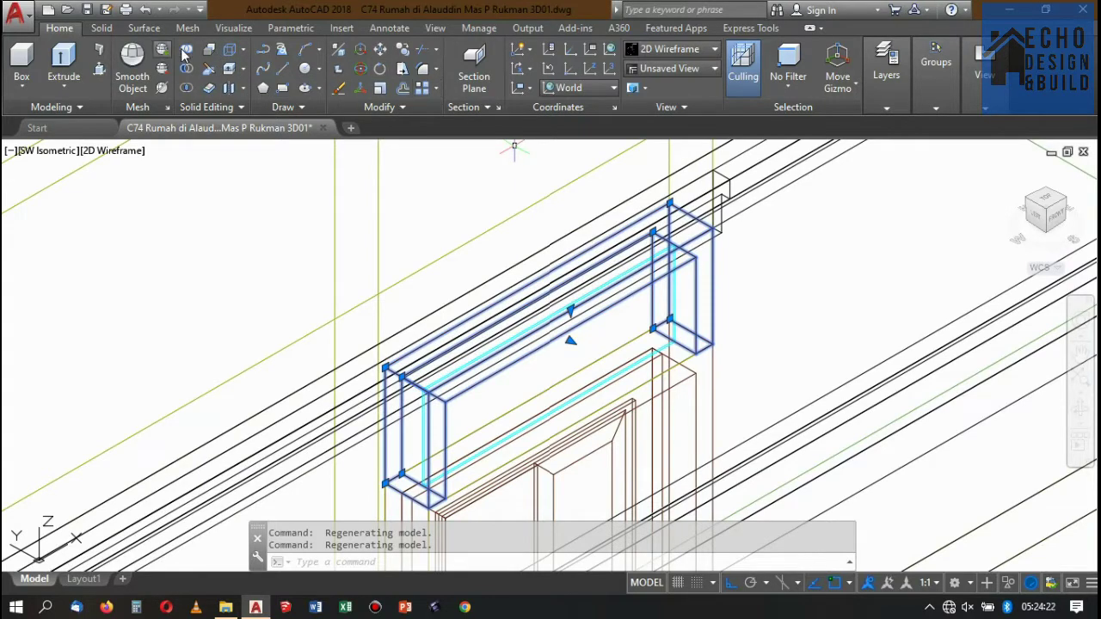
Pick the beam and a second solid, then undo the mistaken attempt.
scroll(713, 344, "up", 2)
scroll(712, 335, "up", 2)
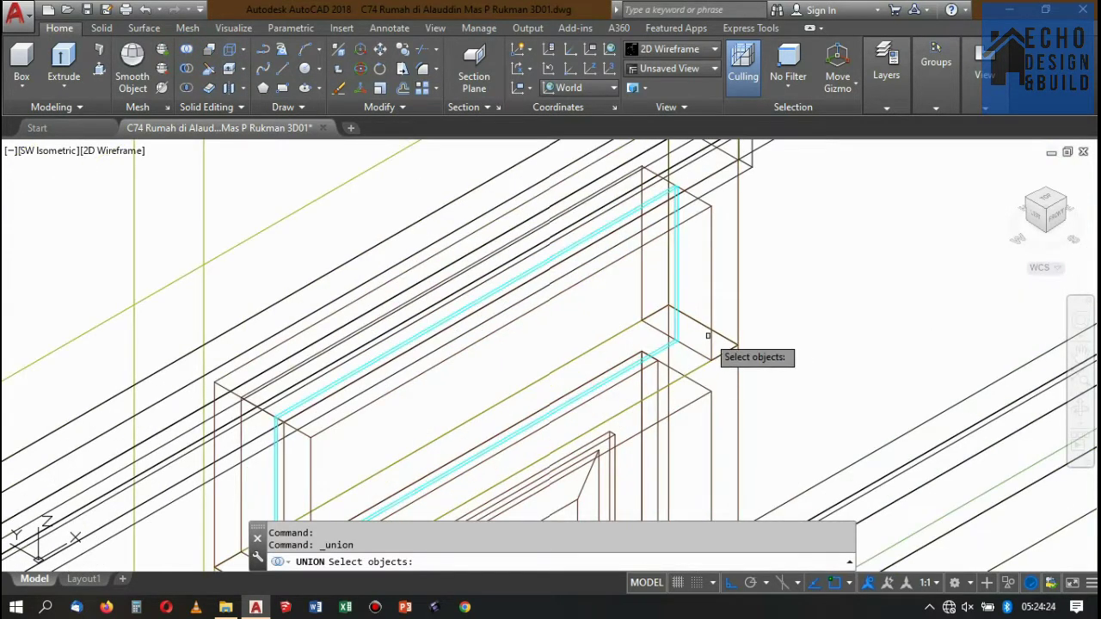
left_click(712, 335)
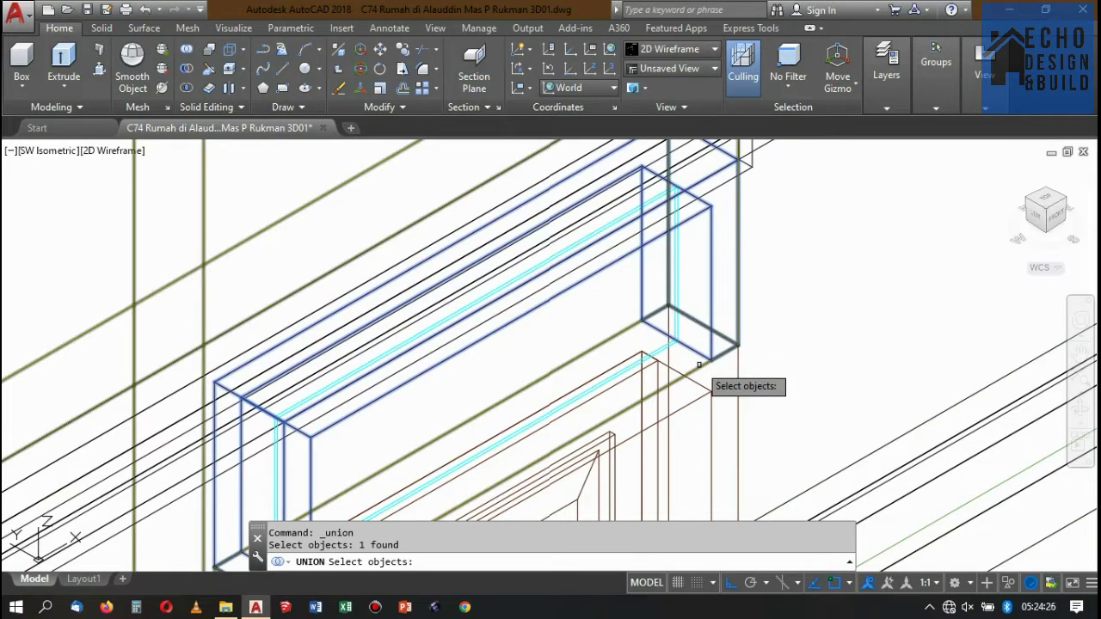
left_click(698, 364)
scroll(700, 368, "down", 2)
scroll(711, 329, "down", 2)
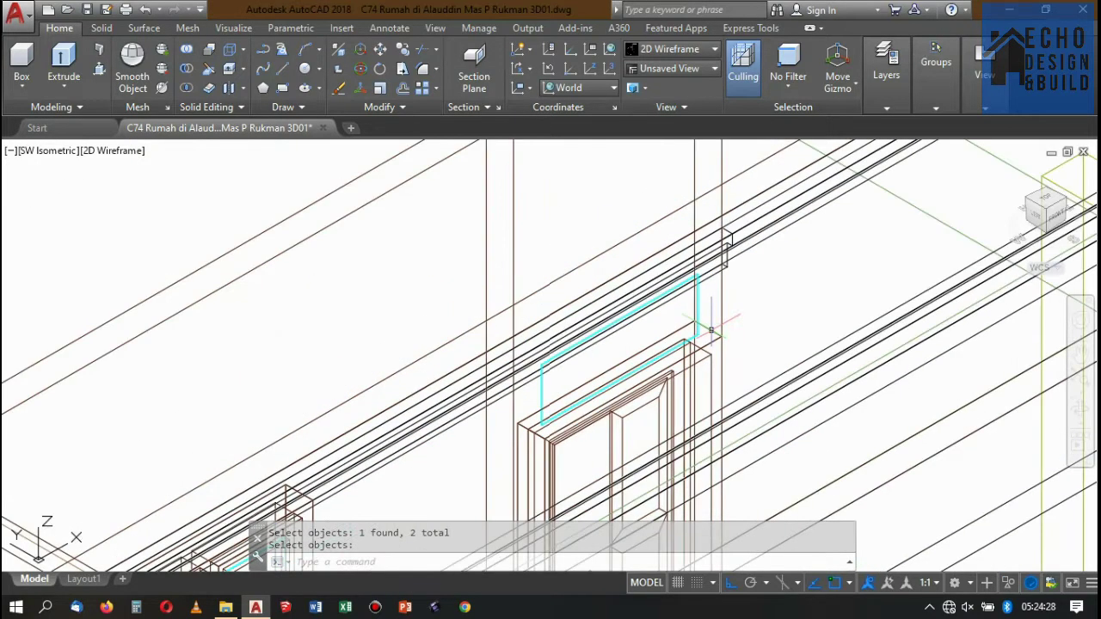
scroll(723, 315, "up", 2)
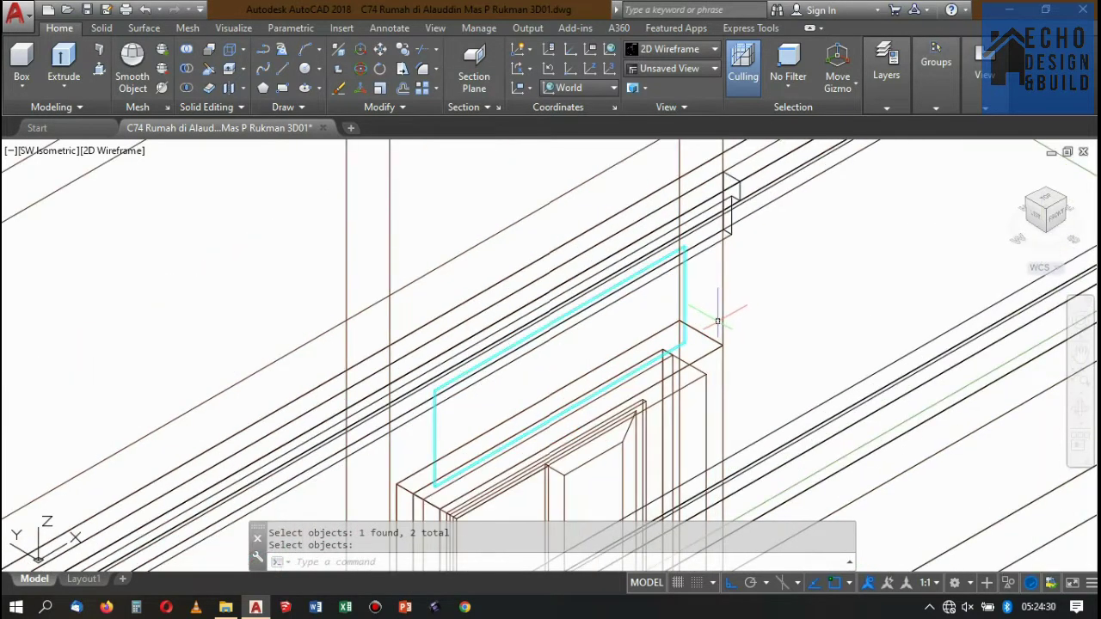
key("ctrl+z")
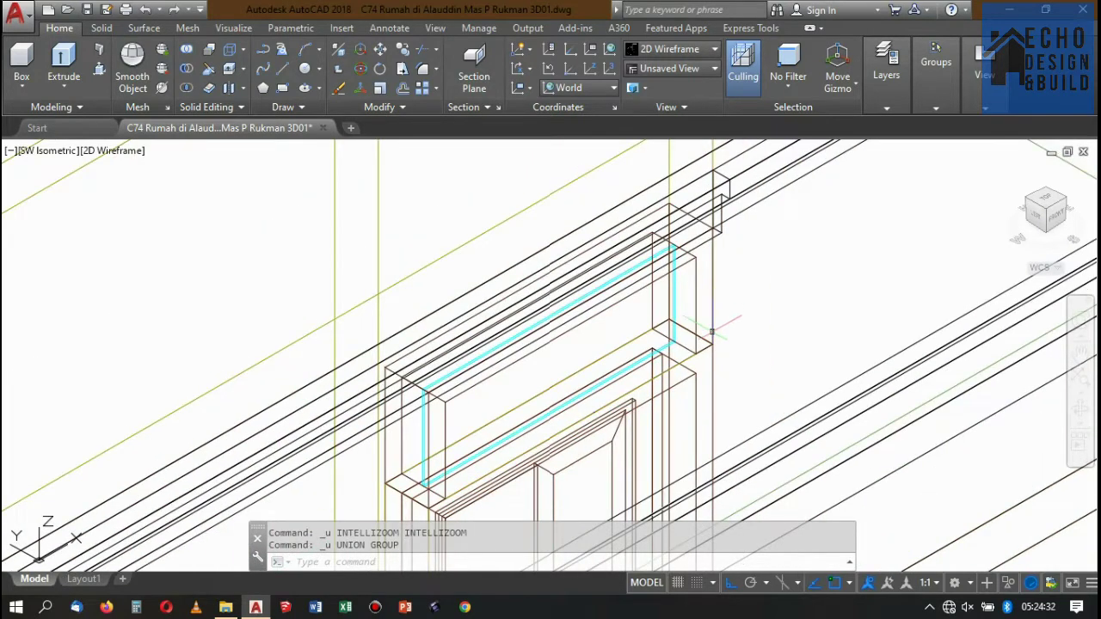
scroll(711, 331, "up", 4)
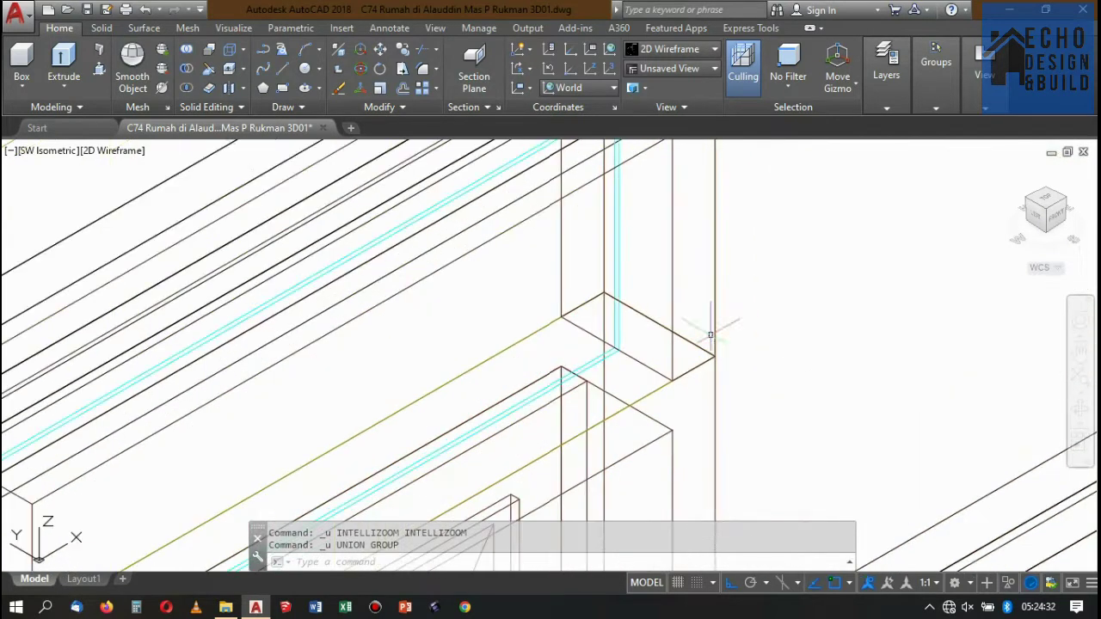
Run Union, then restart it and pick the two box solids of the upper door frame.
left_click(187, 52)
left_click(671, 298)
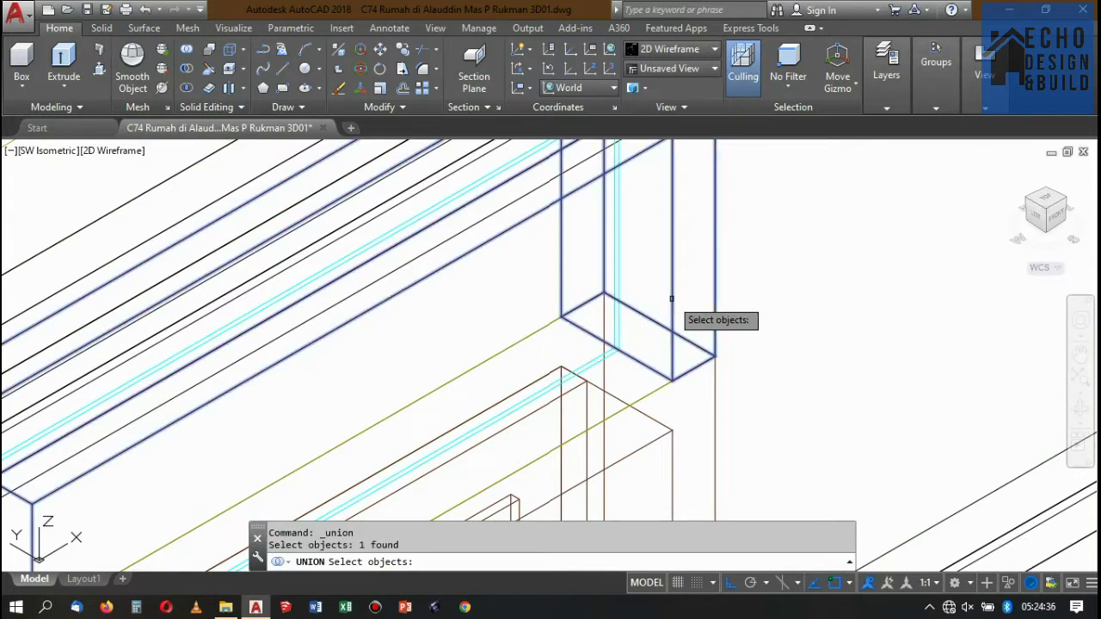
key("Return")
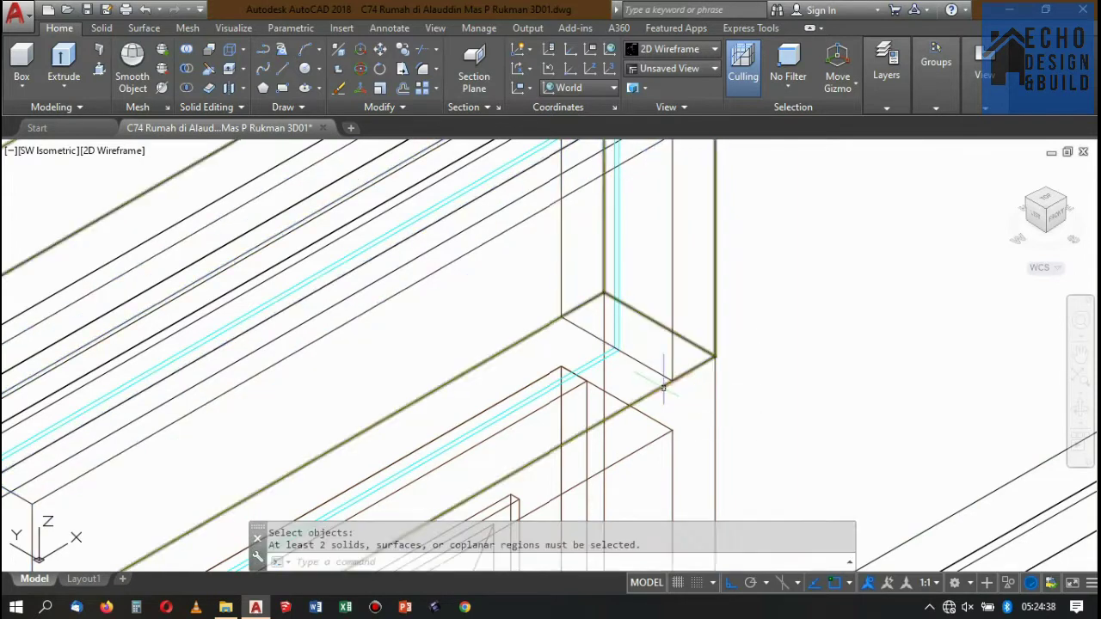
left_click(187, 52)
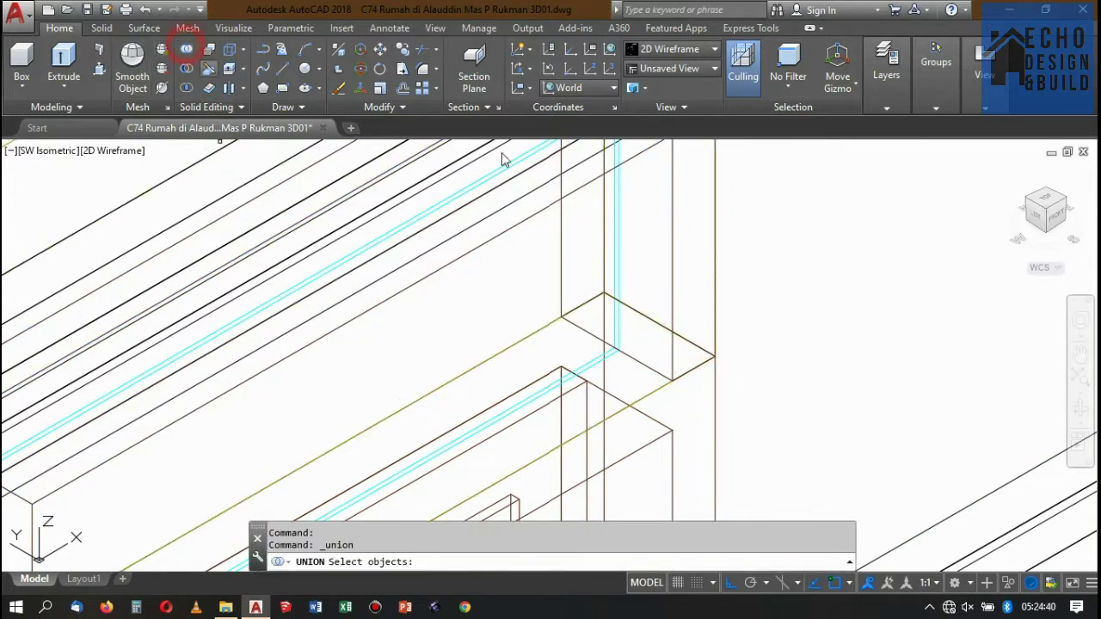
left_click(673, 323)
left_click(667, 432)
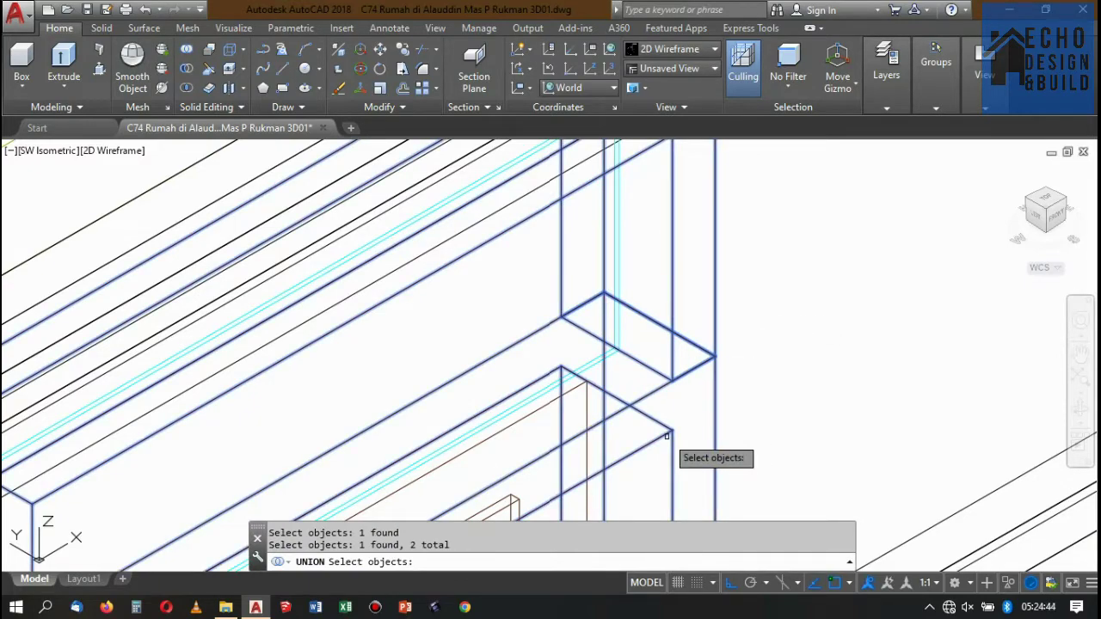
scroll(688, 412, "down", 2)
scroll(706, 387, "down", 2)
scroll(714, 369, "down", 2)
scroll(714, 368, "up", 2)
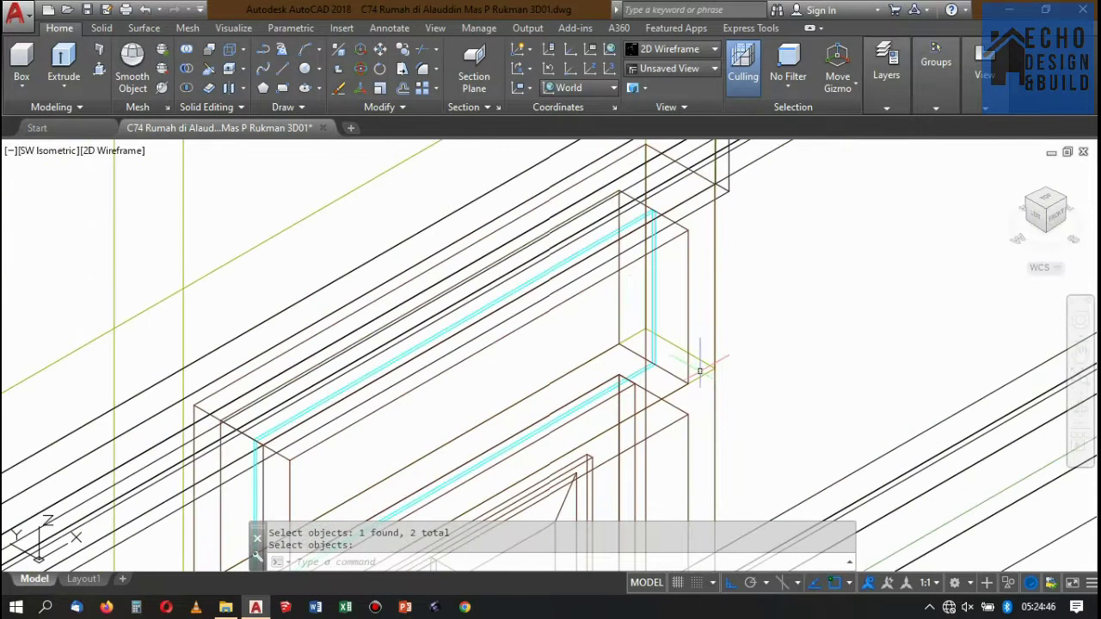
scroll(700, 370, "up", 2)
Shade the model in Conceptual style, select the beam and all solids, then clear the selection.
left_click(665, 53)
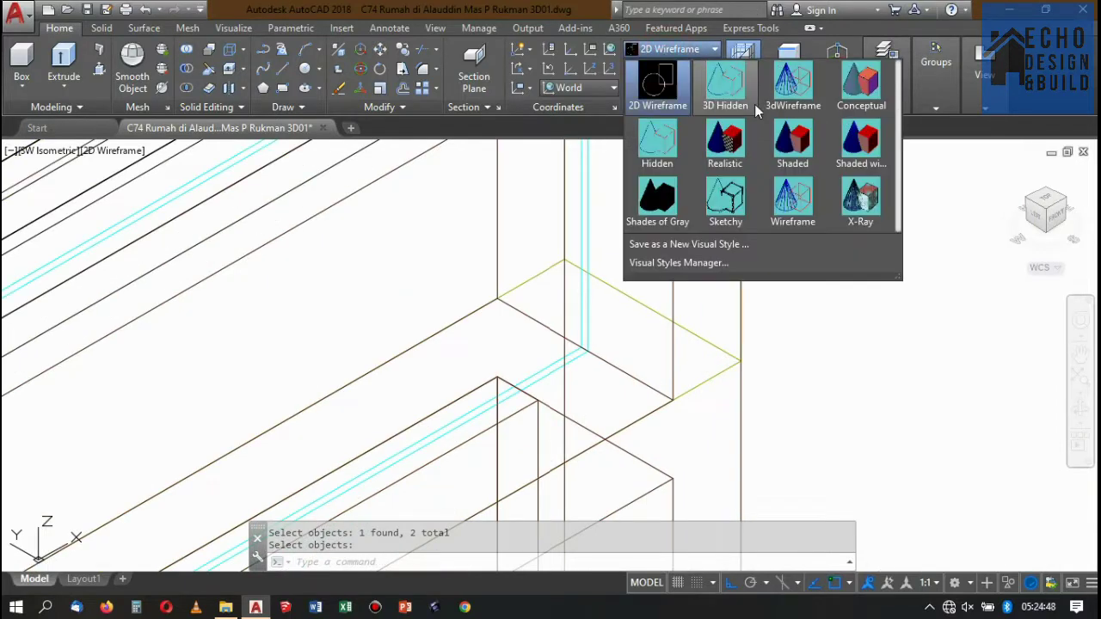
left_click(862, 86)
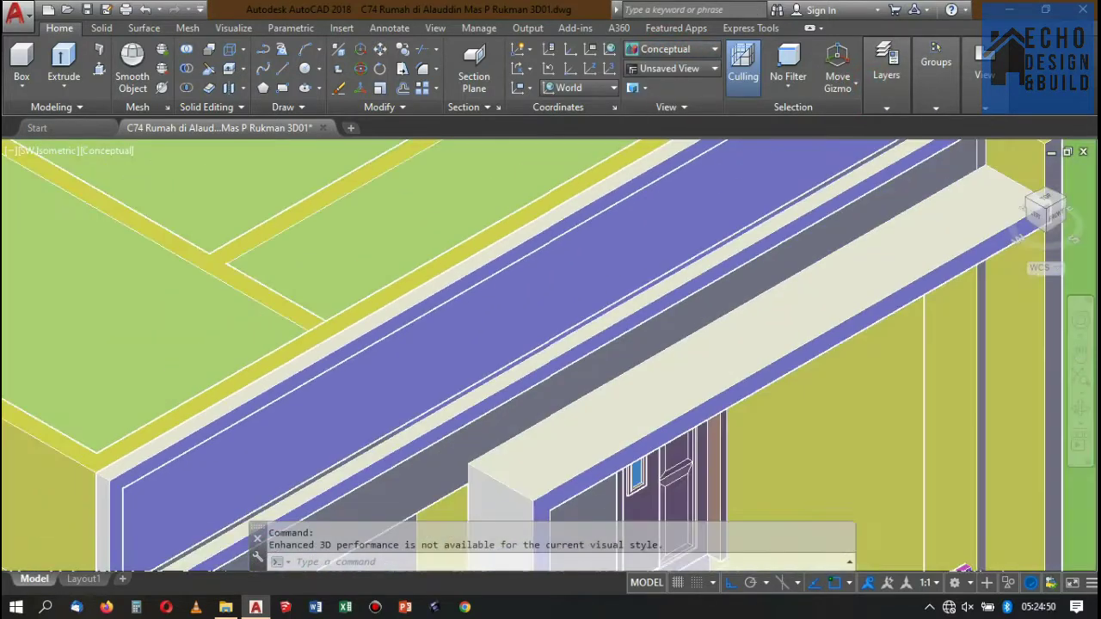
left_click(783, 368)
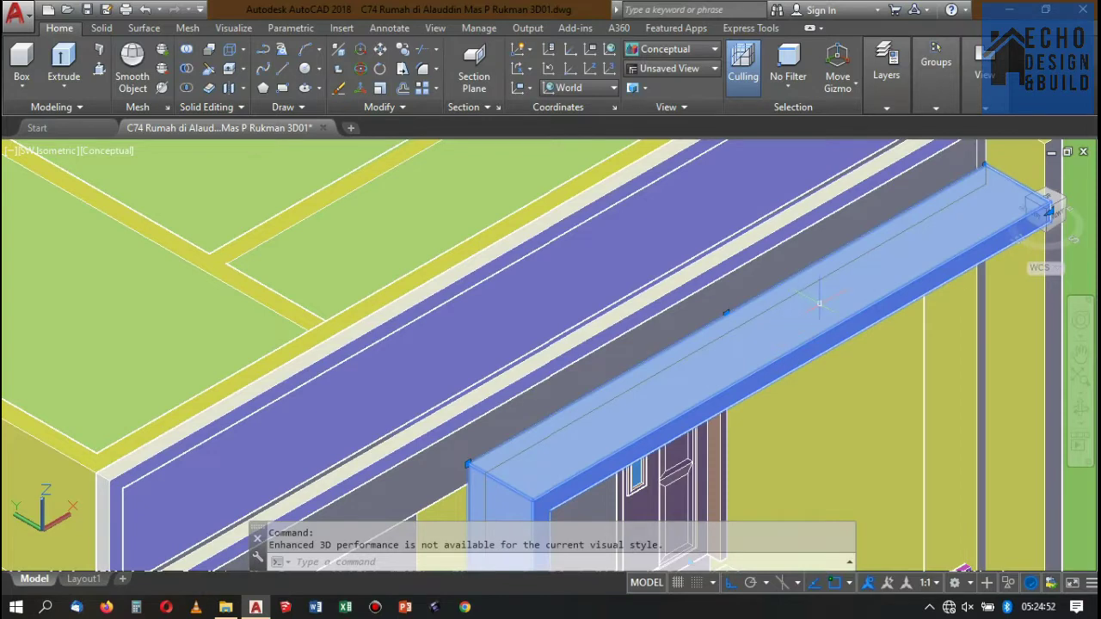
scroll(823, 284, "down", 5)
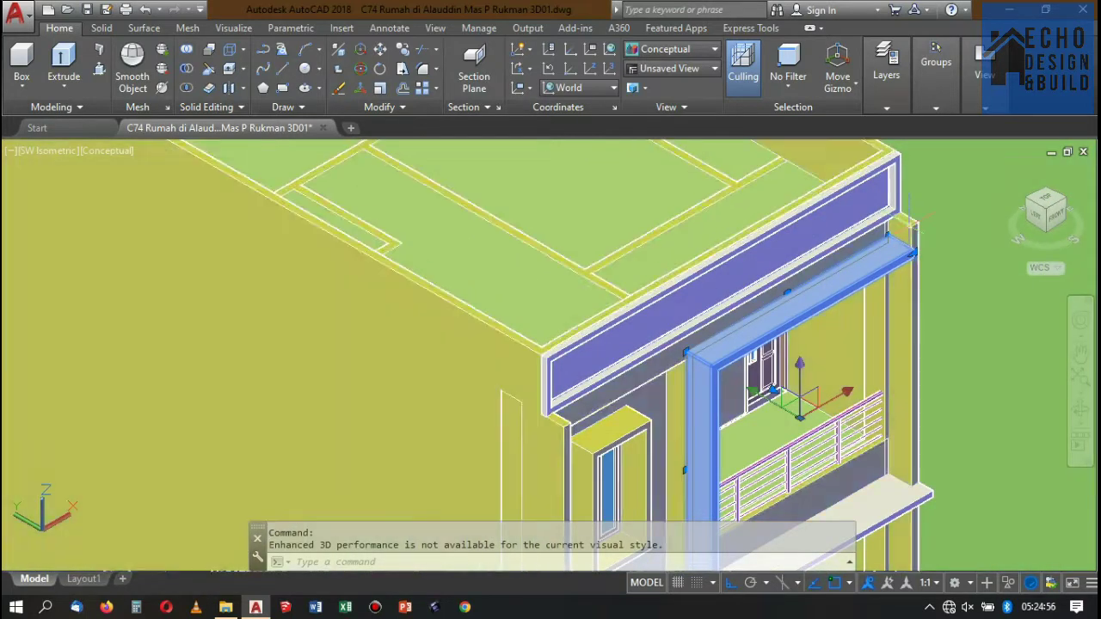
key("ctrl+a")
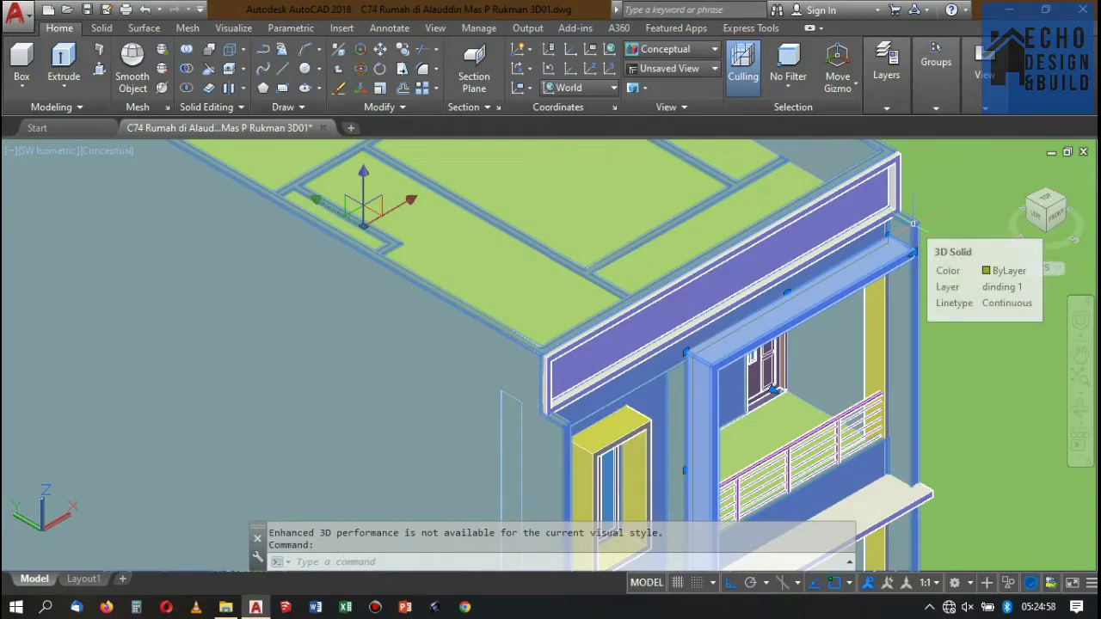
key("Escape")
Close the layer list with layer 0 current and set the visual style to 2D Wireframe.
left_click(886, 75)
mouse_move(936, 108)
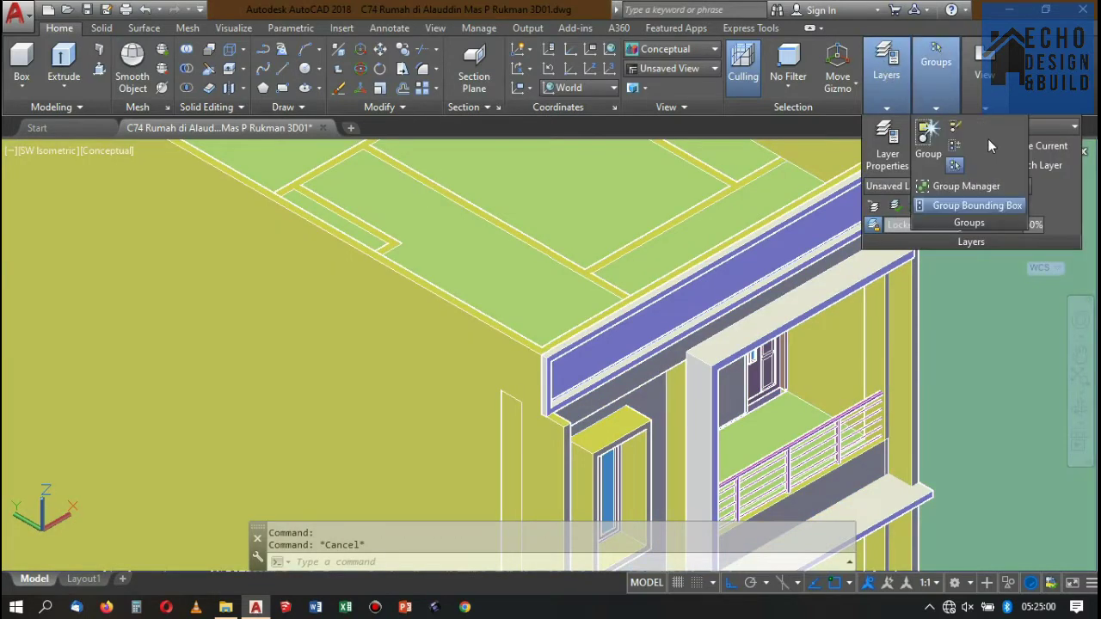
mouse_move(887, 86)
left_click(1071, 129)
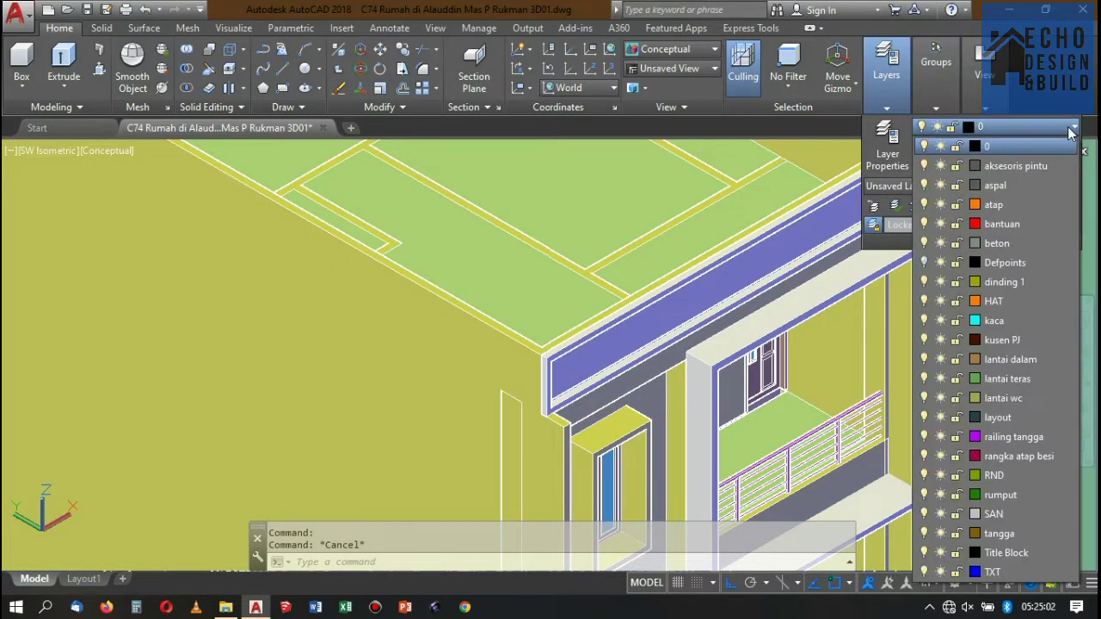
left_click(1053, 147)
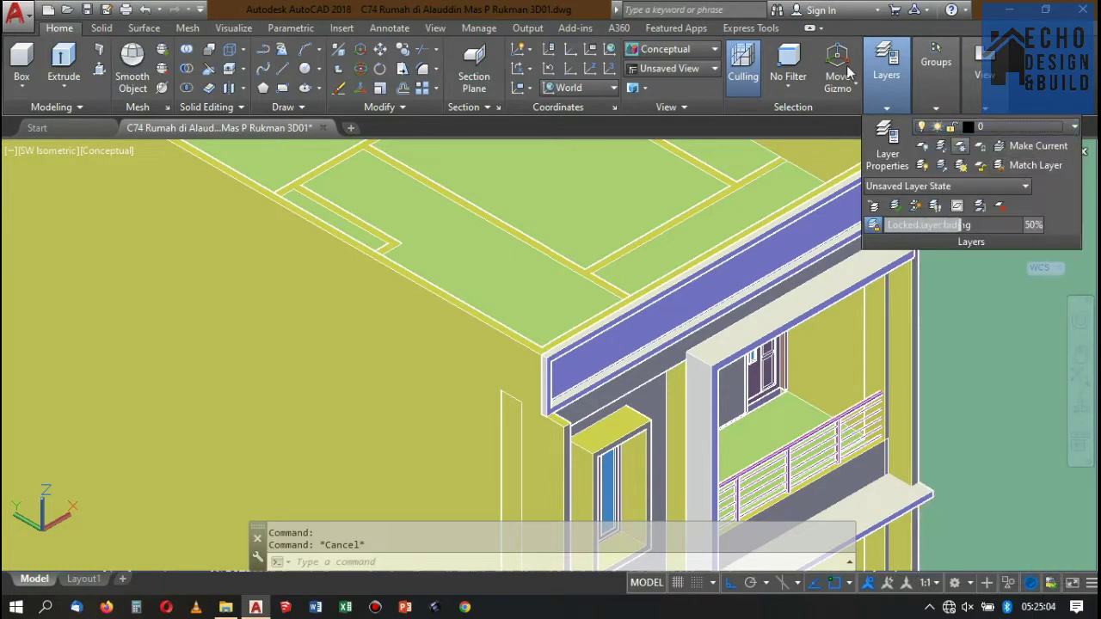
left_click(691, 52)
left_click(651, 105)
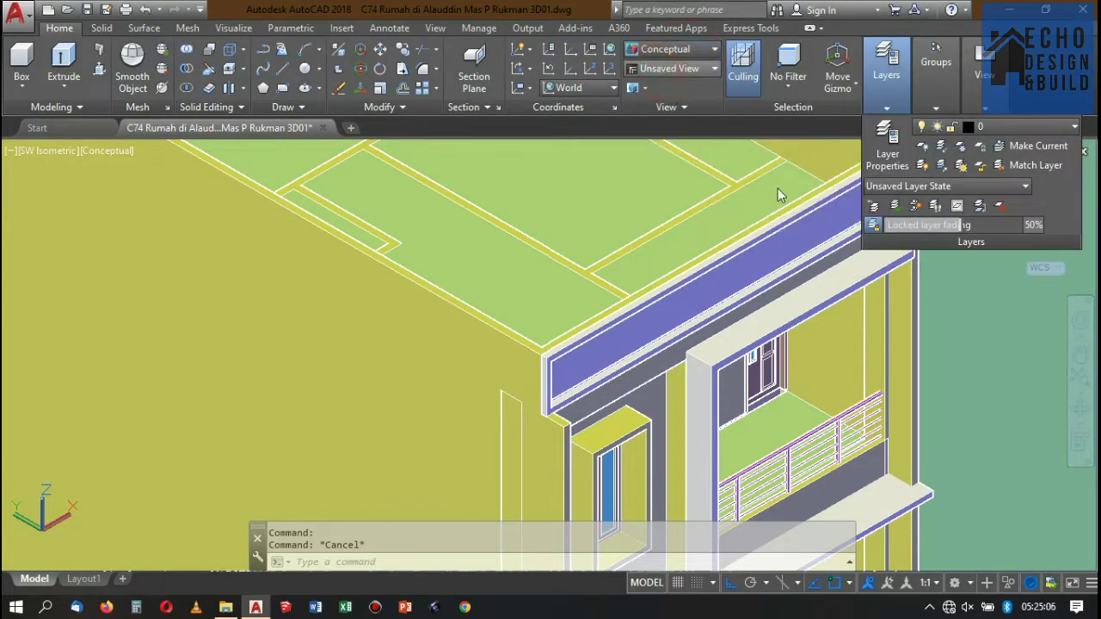
scroll(796, 255, "up", 3)
scroll(791, 308, "down", 5)
Zoom to the door corner, try a rectangle corner at the frame, then cancel it.
scroll(792, 259, "up", 5)
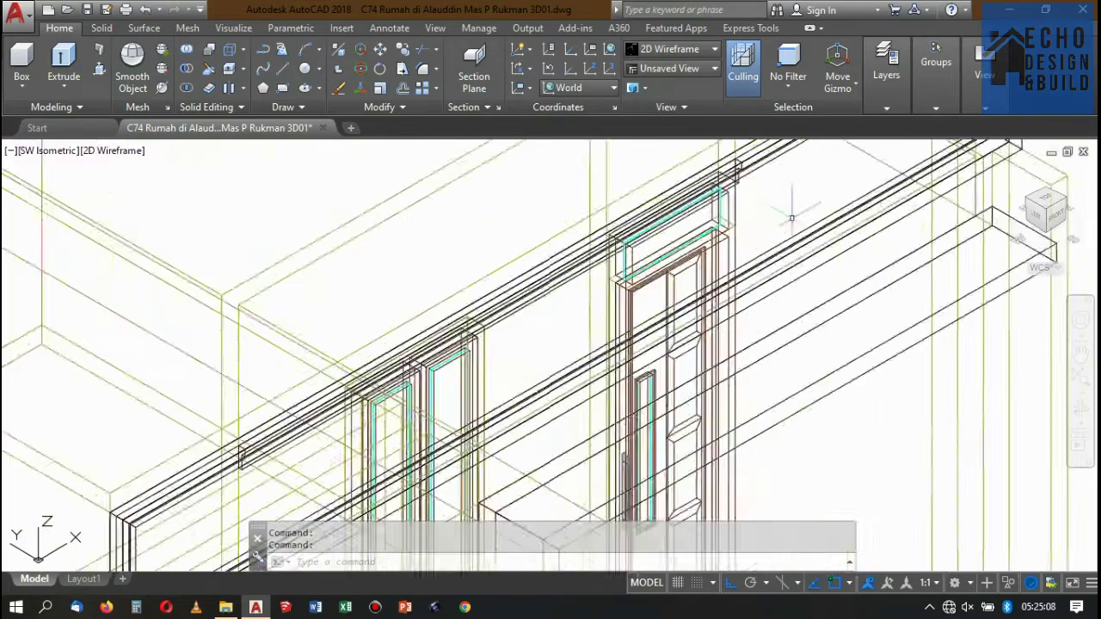
scroll(792, 216, "down", 5)
scroll(775, 275, "up", 3)
scroll(765, 284, "up", 2)
scroll(764, 283, "up", 2)
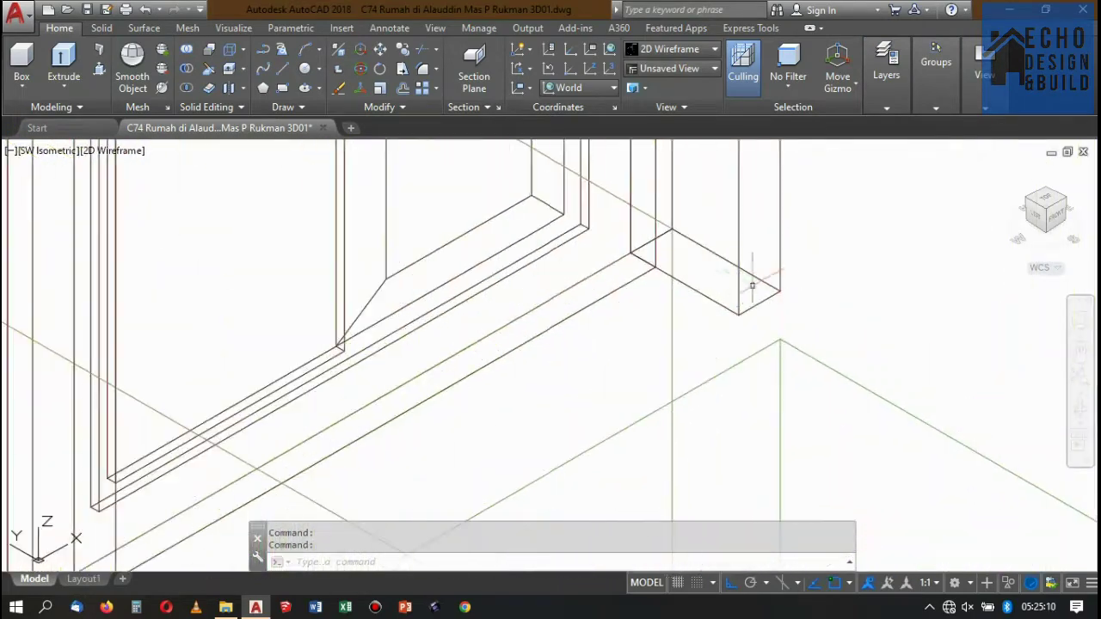
scroll(765, 284, "down", 2)
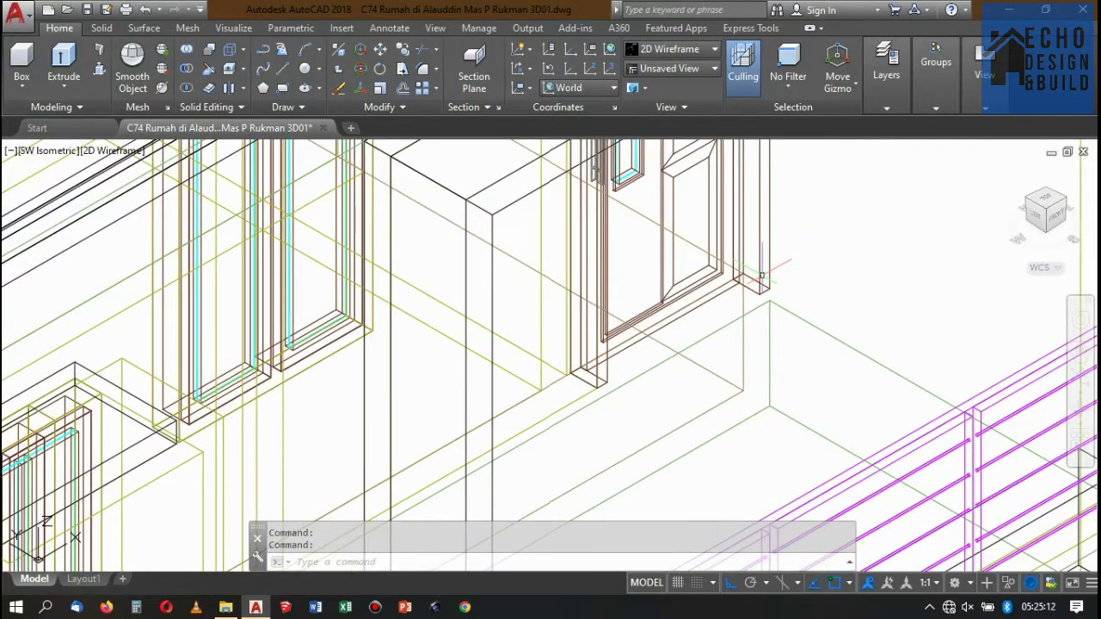
type("rec")
key("Return")
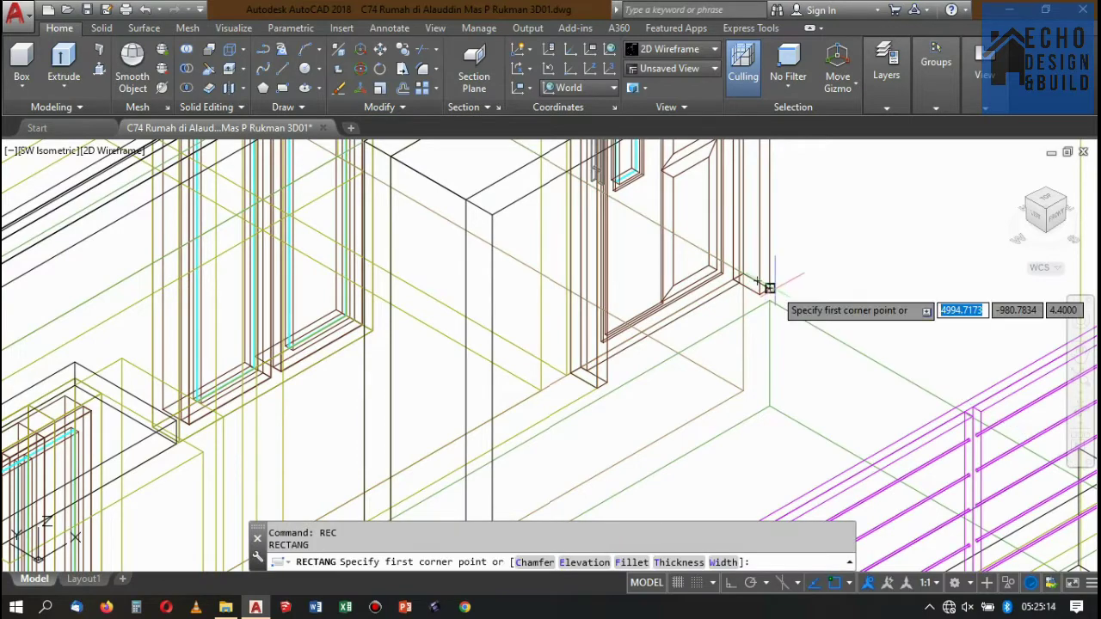
left_click(770, 288)
scroll(770, 289, "down", 3)
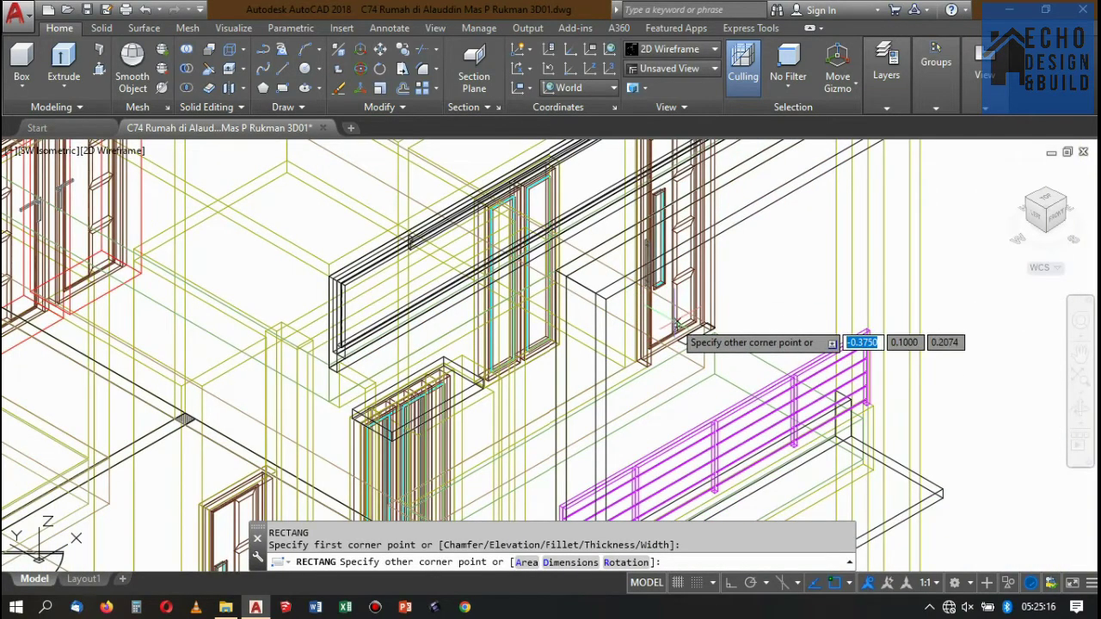
key("Escape")
Align the UCS to the block face, try a rectangle corner there, then cancel.
type("c")
key("Return")
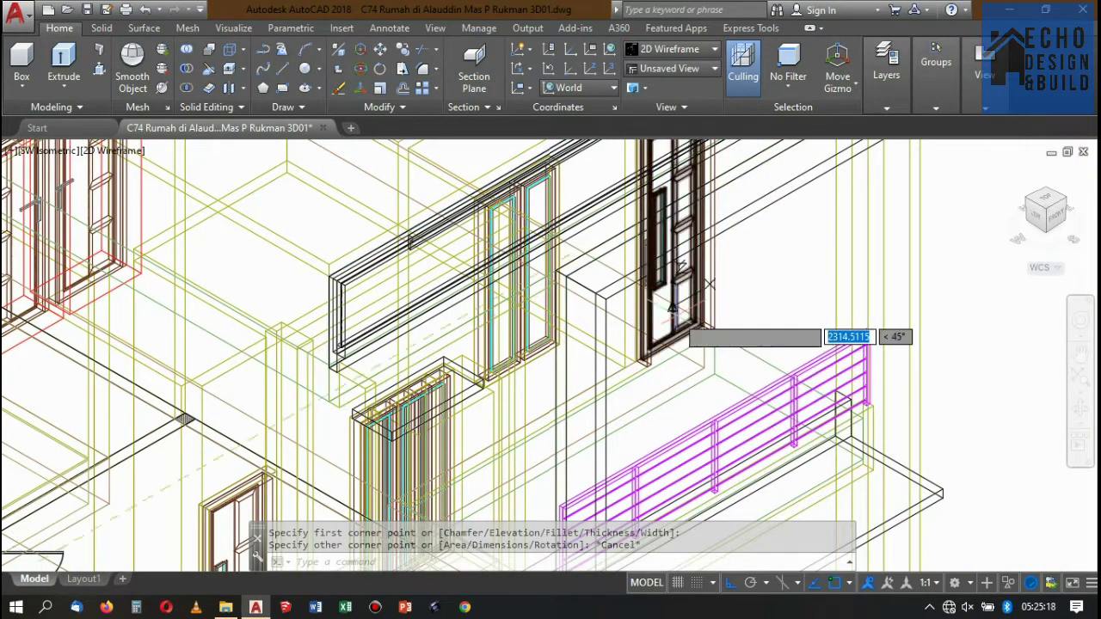
type("f")
key("Return")
scroll(719, 317, "up", 3)
scroll(718, 316, "up", 2)
left_click(693, 320)
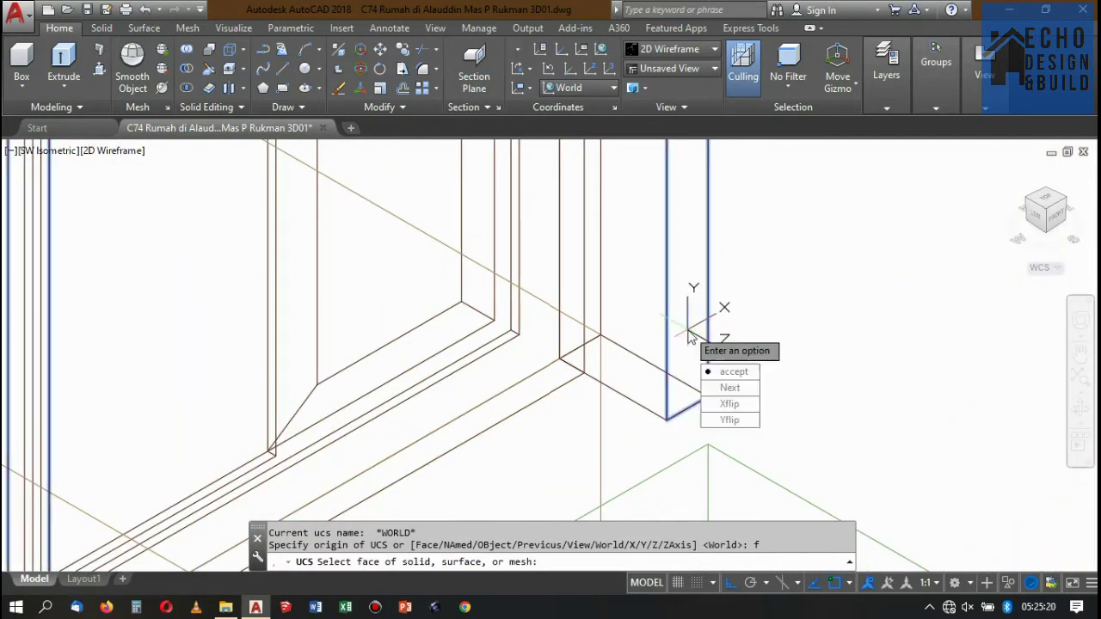
key("Return")
type("rec")
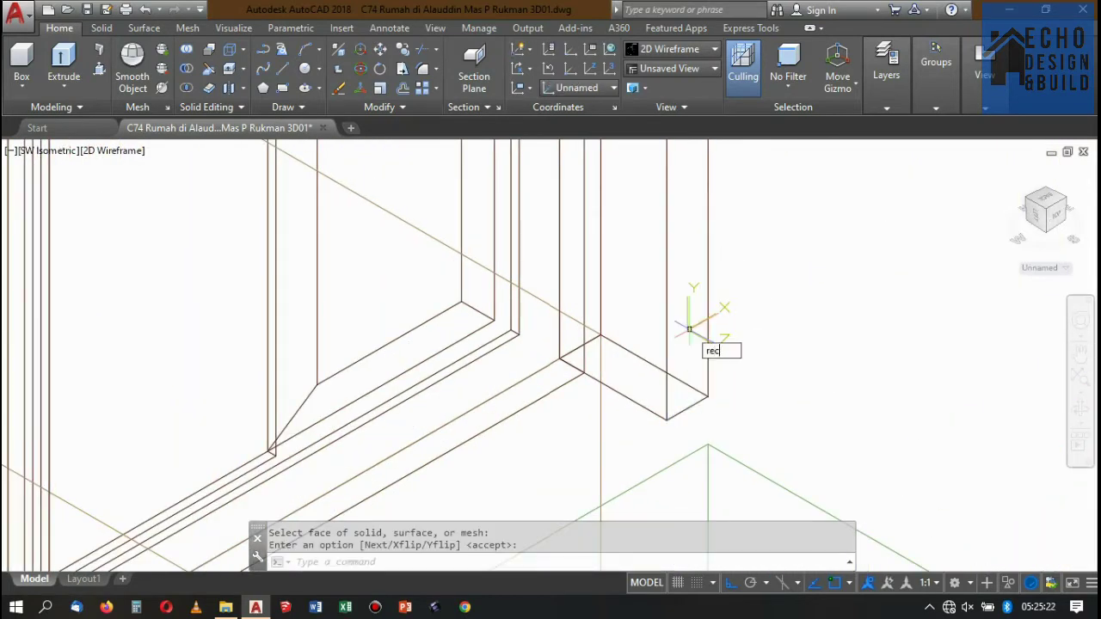
key("Return")
left_click(708, 394)
scroll(707, 394, "down", 3)
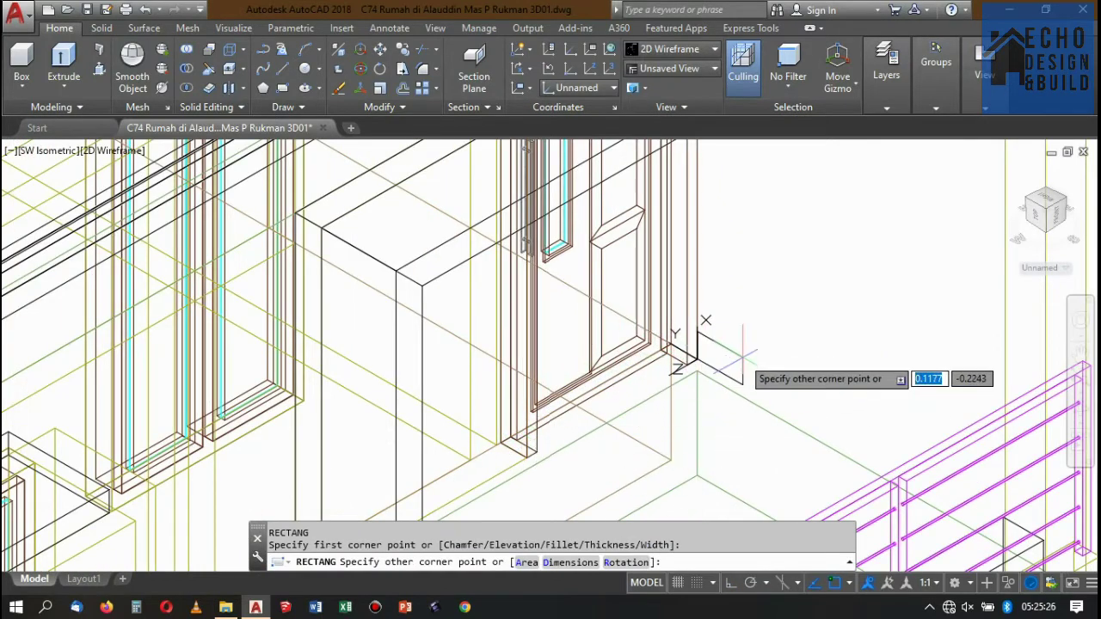
key("Escape")
Realign the UCS with Face to the block's vertical face and begin a rectangle.
type("Ucs")
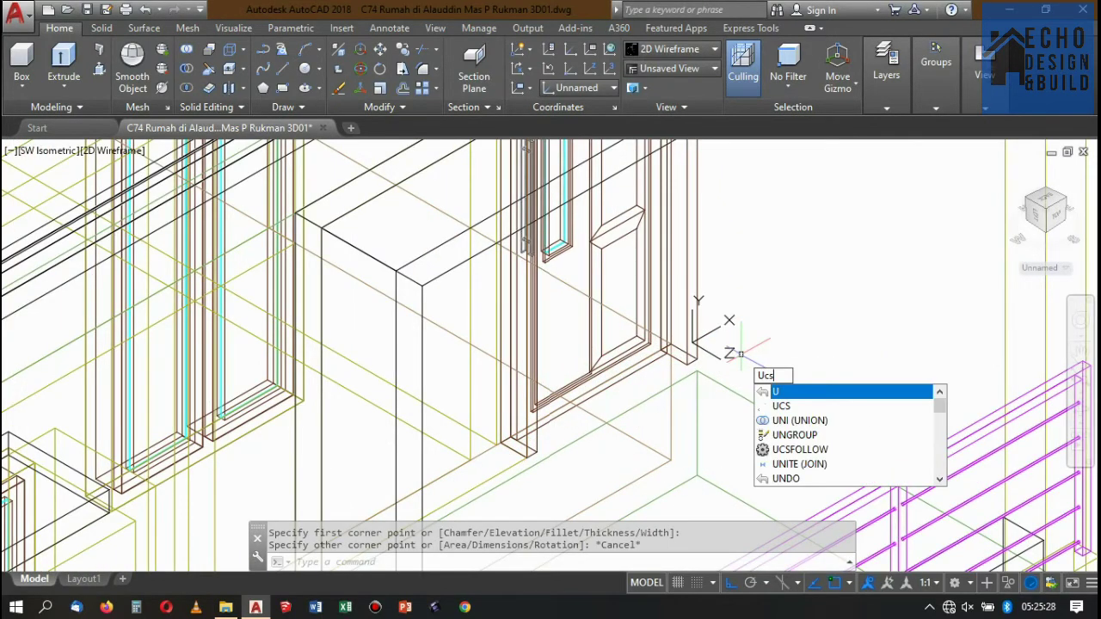
key("Return")
type("f")
key("Return")
scroll(688, 332, "up", 3)
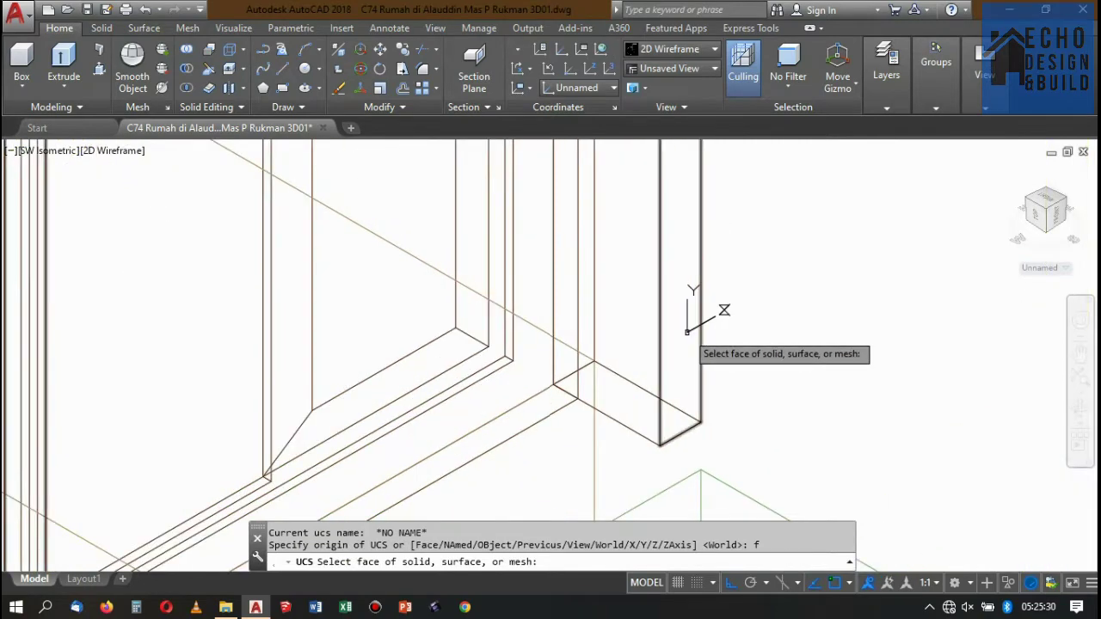
left_click(689, 332)
left_click(728, 376)
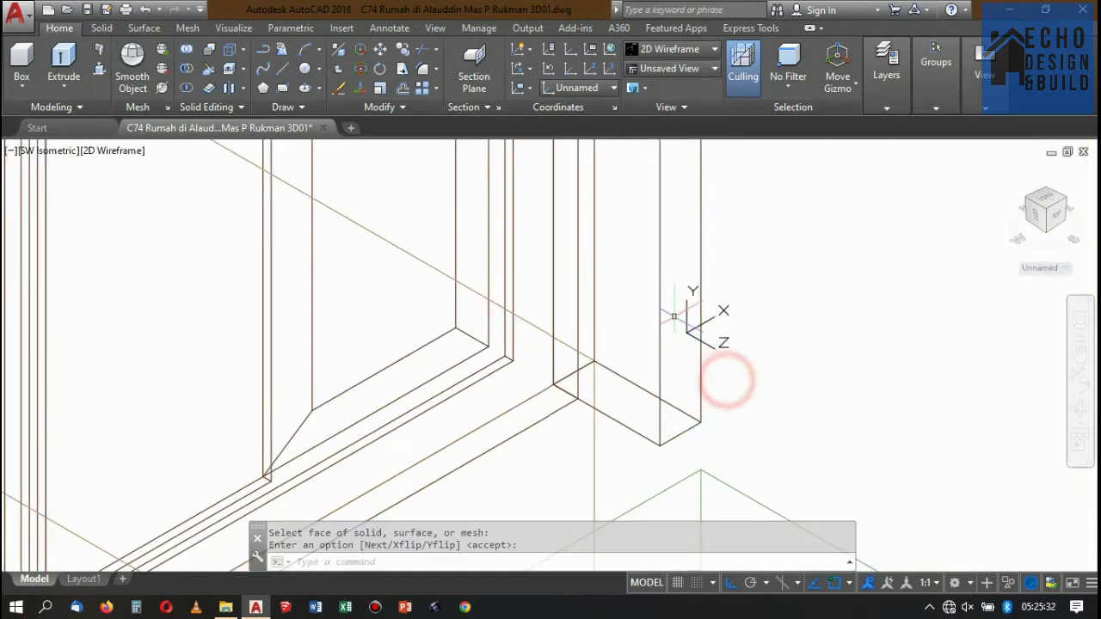
type("rec")
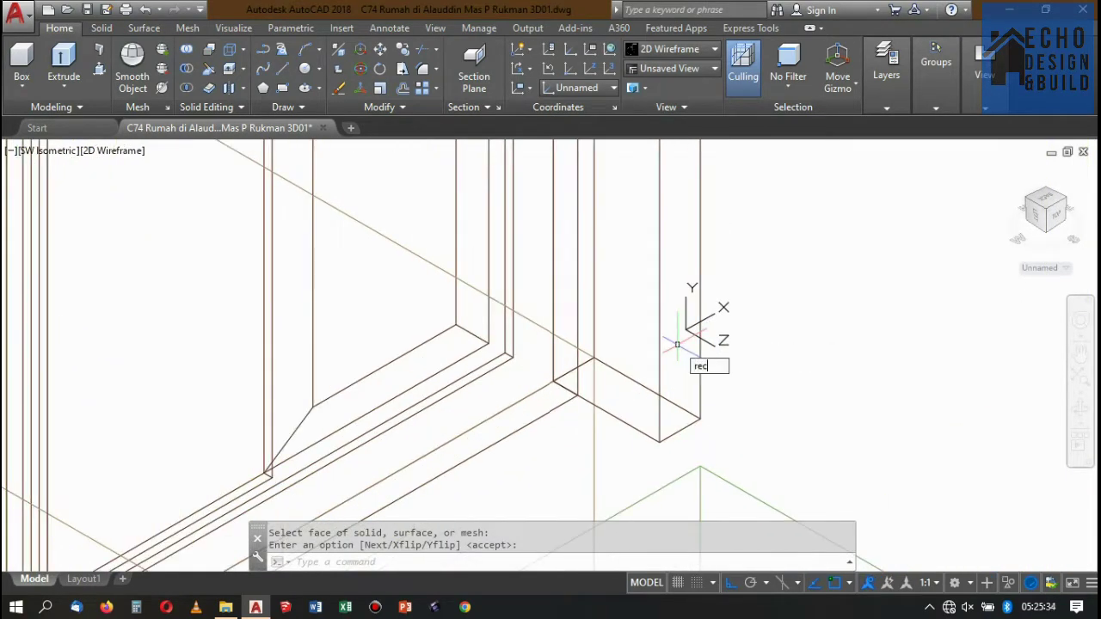
key("Return")
left_click(700, 419)
scroll(678, 335, "down", 3)
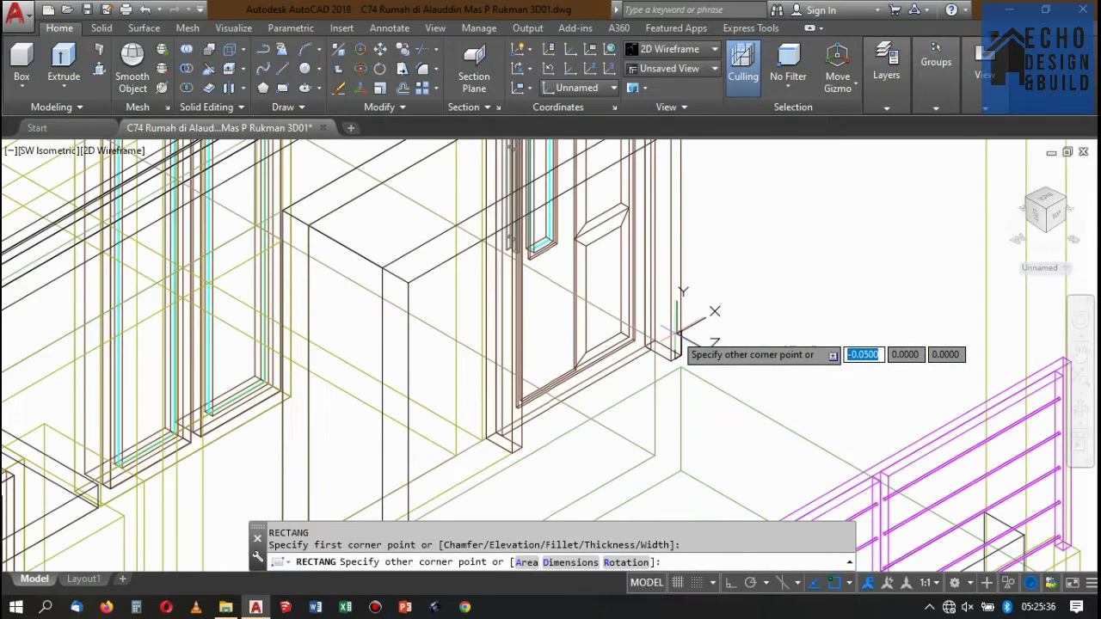
scroll(559, 361, "up", 2)
scroll(603, 473, "up", 1)
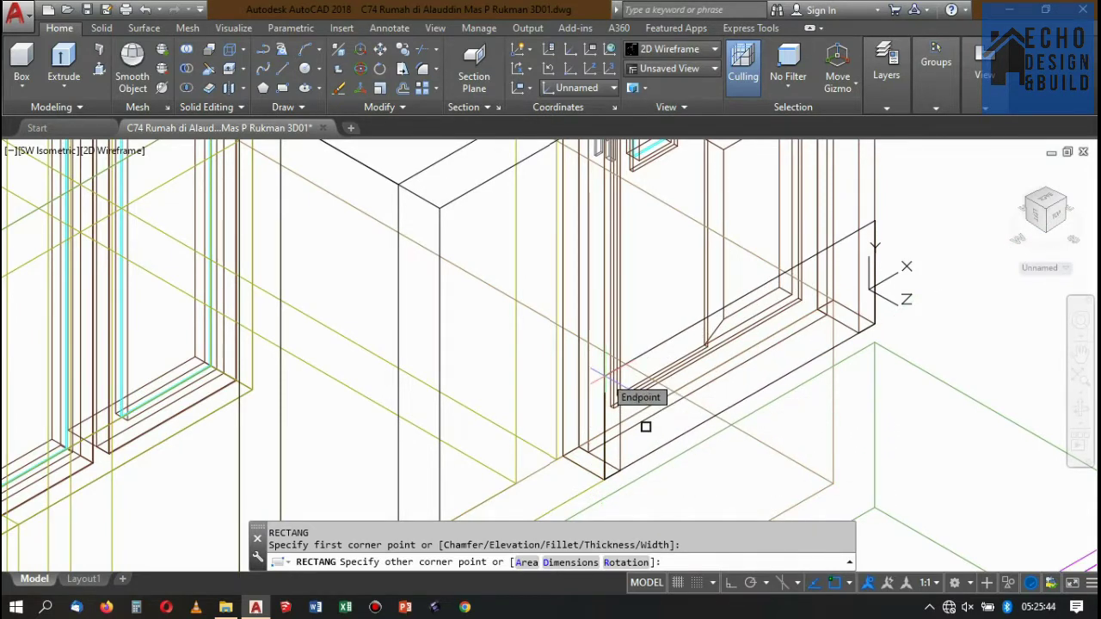
key("F8")
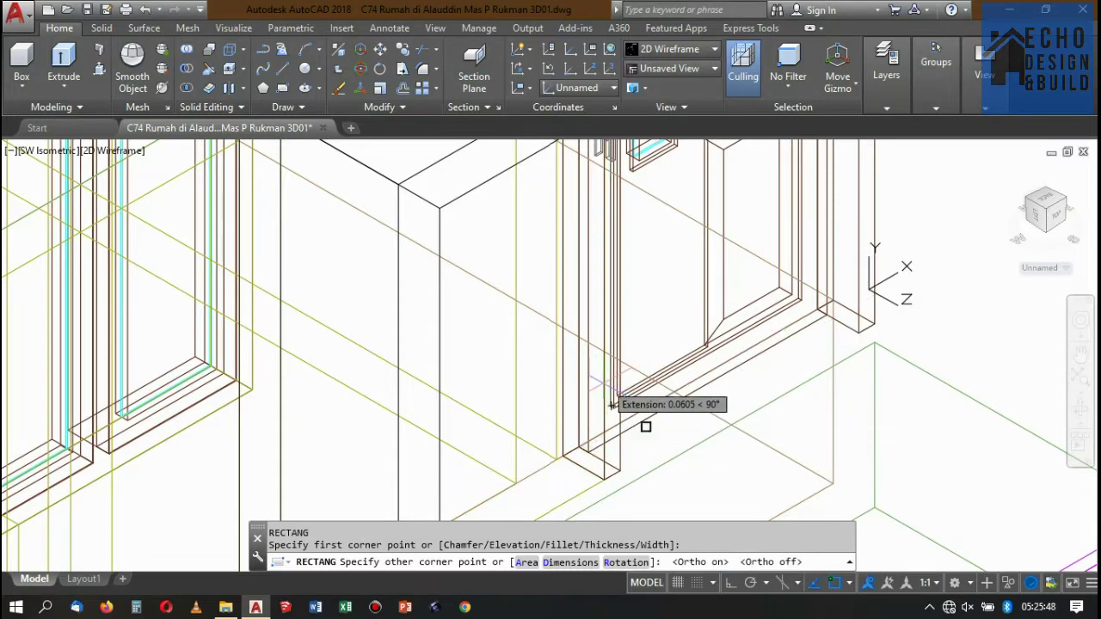
key("F8")
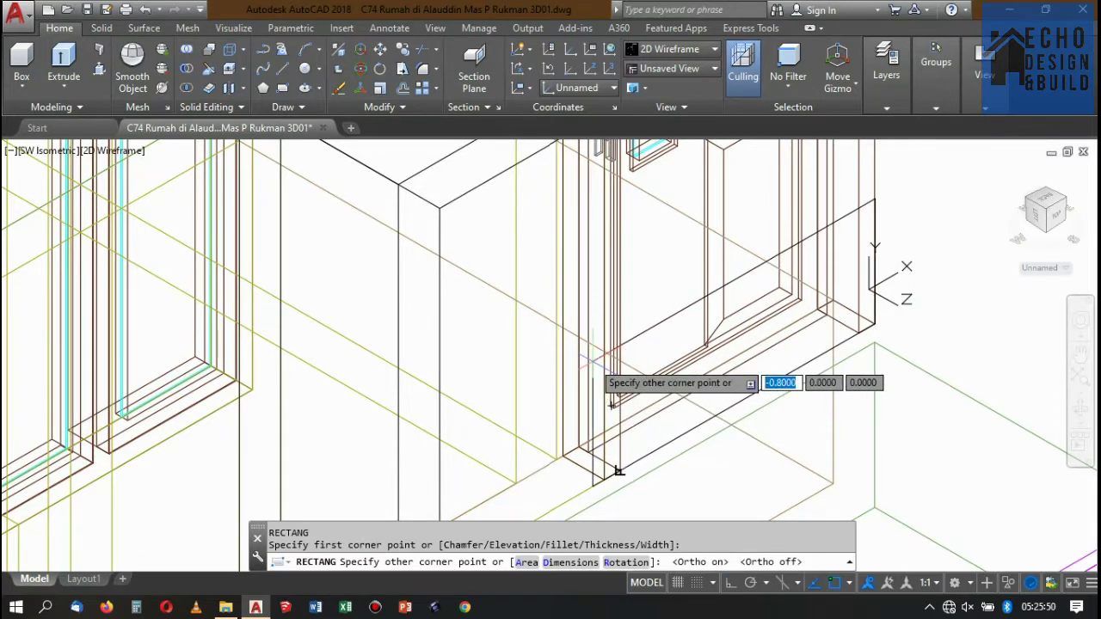
left_click(592, 362)
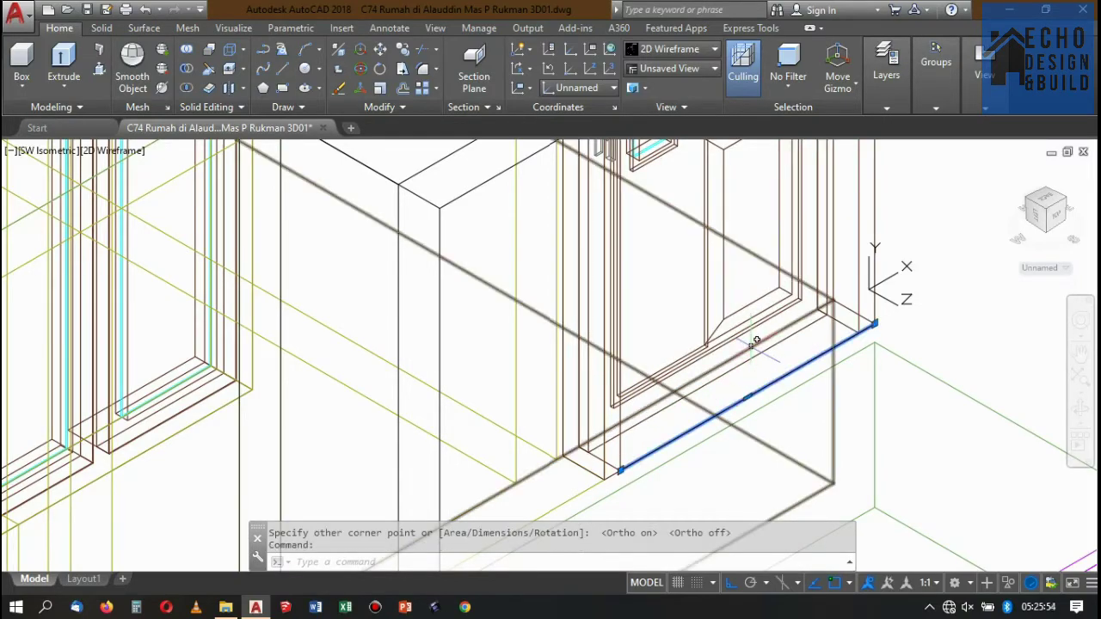
key("Delete")
scroll(755, 341, "down", 5)
scroll(740, 318, "up", 5)
scroll(676, 332, "up", 2)
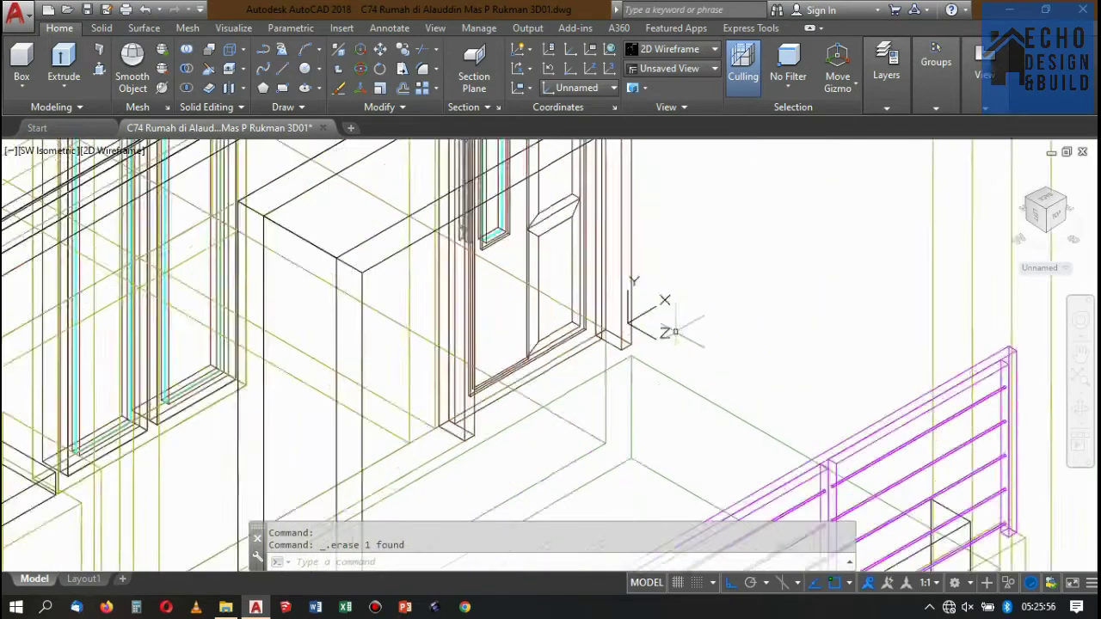
scroll(676, 332, "up", 2)
type("rec")
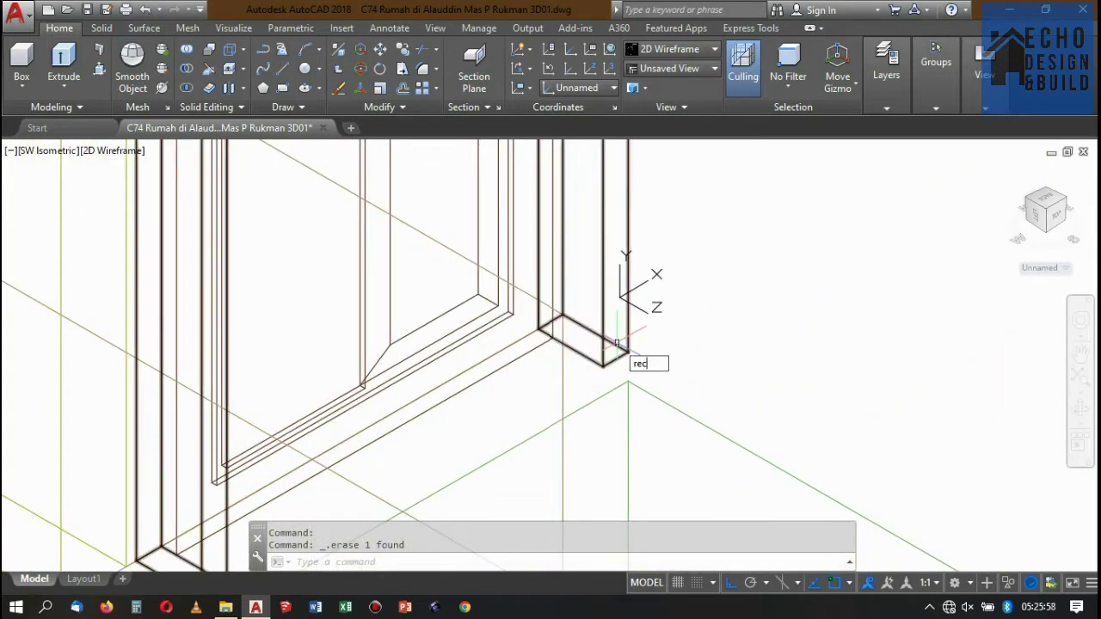
Draw a tall rectangle from the door frame's bottom corner up to the frame top.
key("Return")
left_click(628, 353)
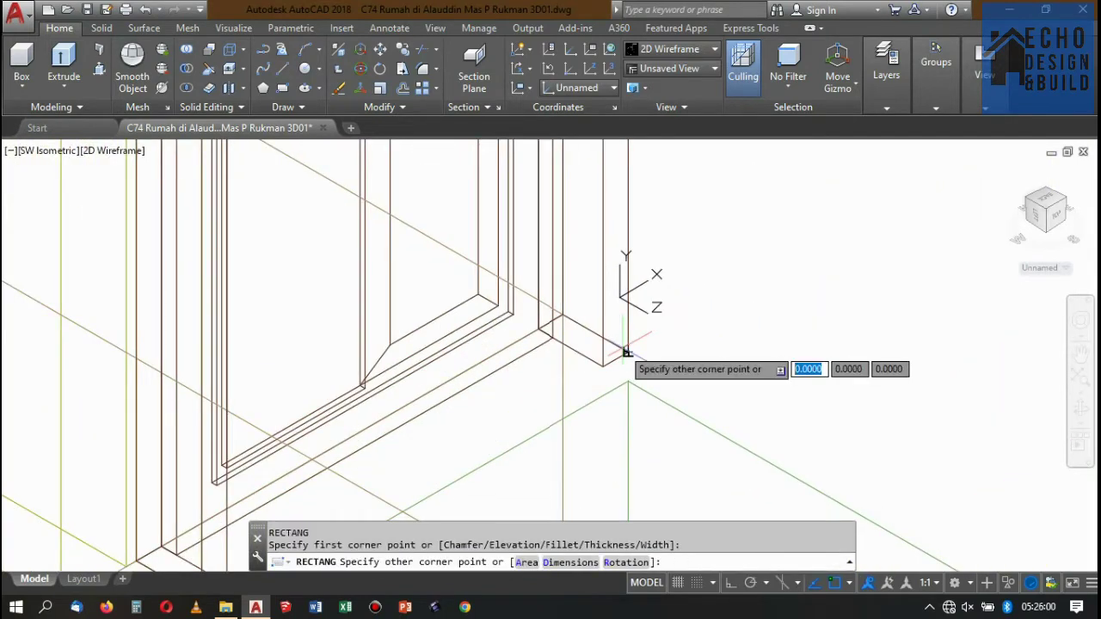
scroll(627, 352, "down", 2)
scroll(627, 353, "up", 2)
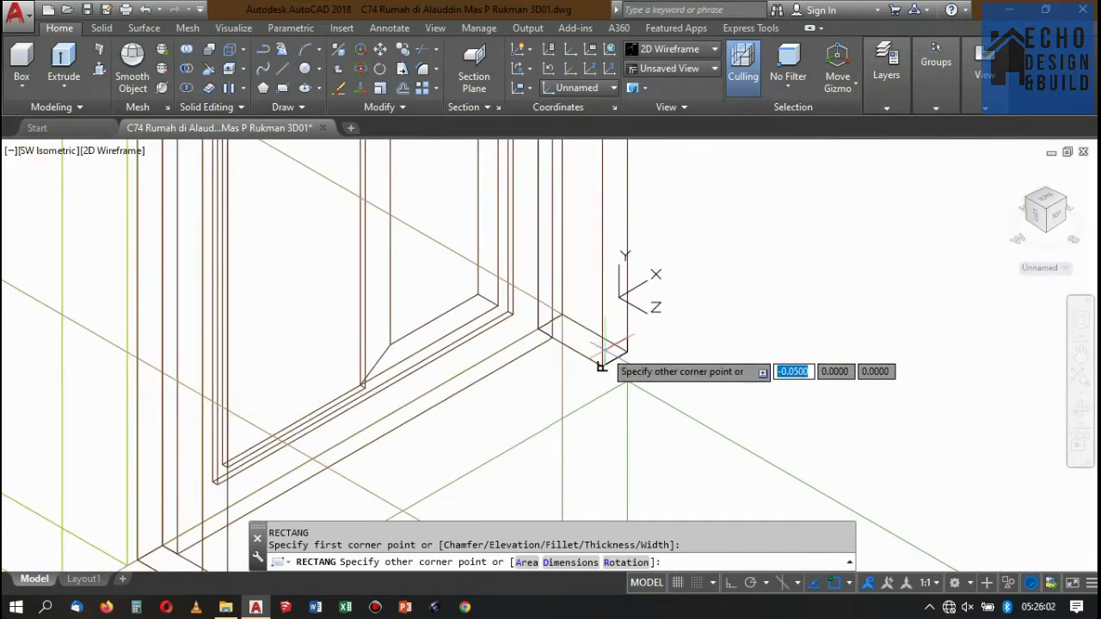
scroll(597, 275, "down", 2)
scroll(593, 286, "down", 1)
scroll(564, 288, "down", 1)
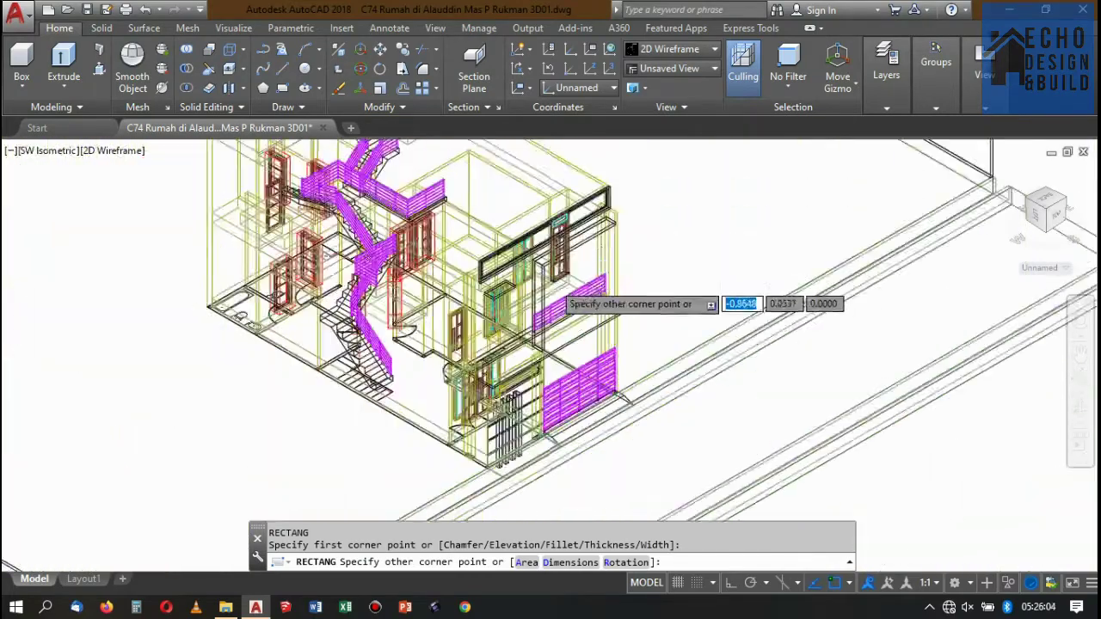
scroll(568, 254, "up", 2)
scroll(585, 241, "up", 2)
scroll(630, 296, "up", 2)
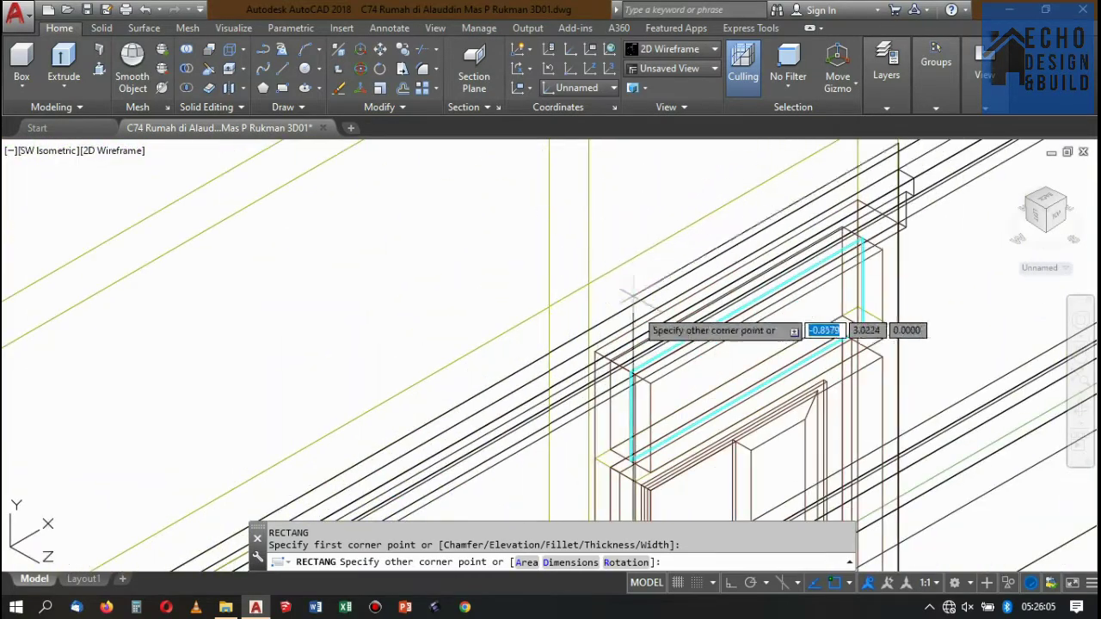
scroll(645, 384, "up", 2)
left_click(665, 413)
Select the new door-outline rectangle and grab a corner grip to stretch it.
scroll(665, 413, "down", 2)
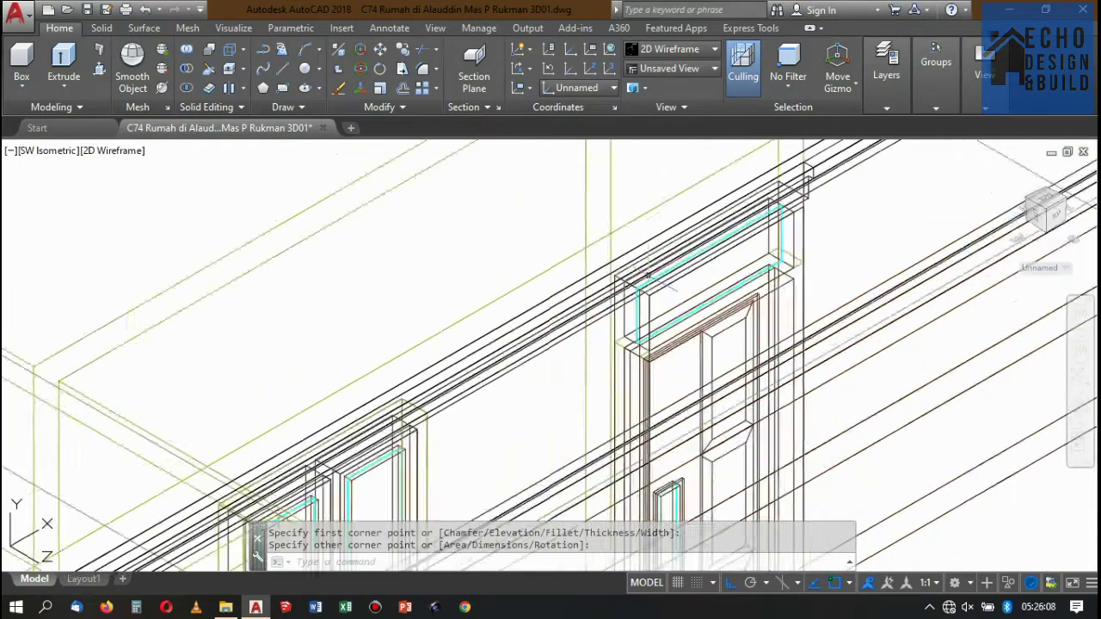
scroll(665, 413, "down", 1)
scroll(665, 411, "up", 2)
scroll(665, 411, "up", 2)
left_click(665, 411)
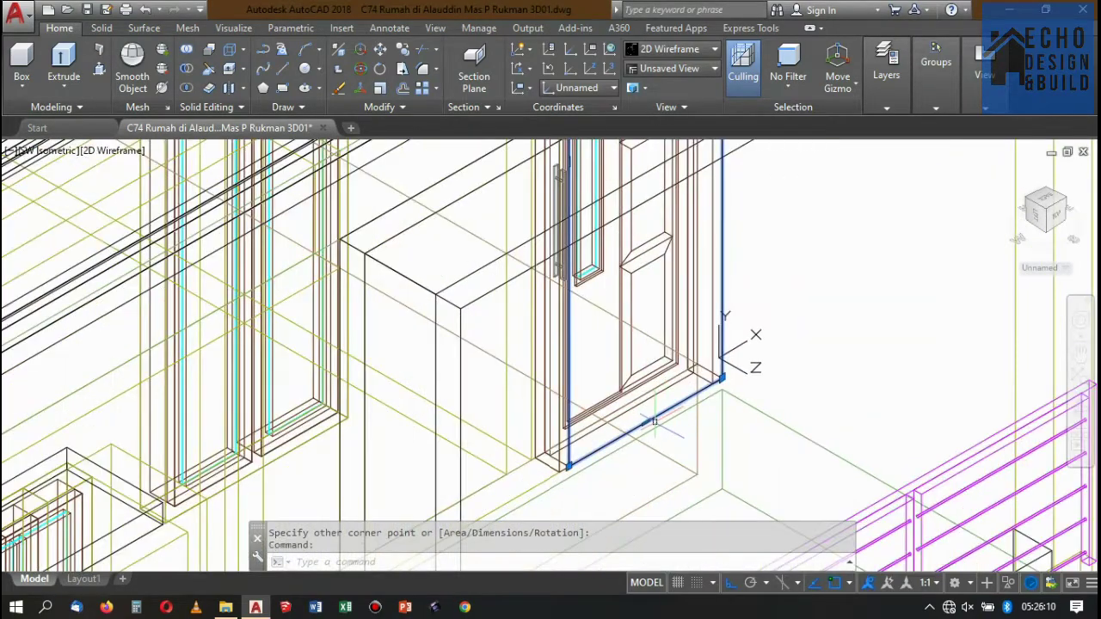
scroll(639, 426, "down", 3)
scroll(523, 426, "up", 2)
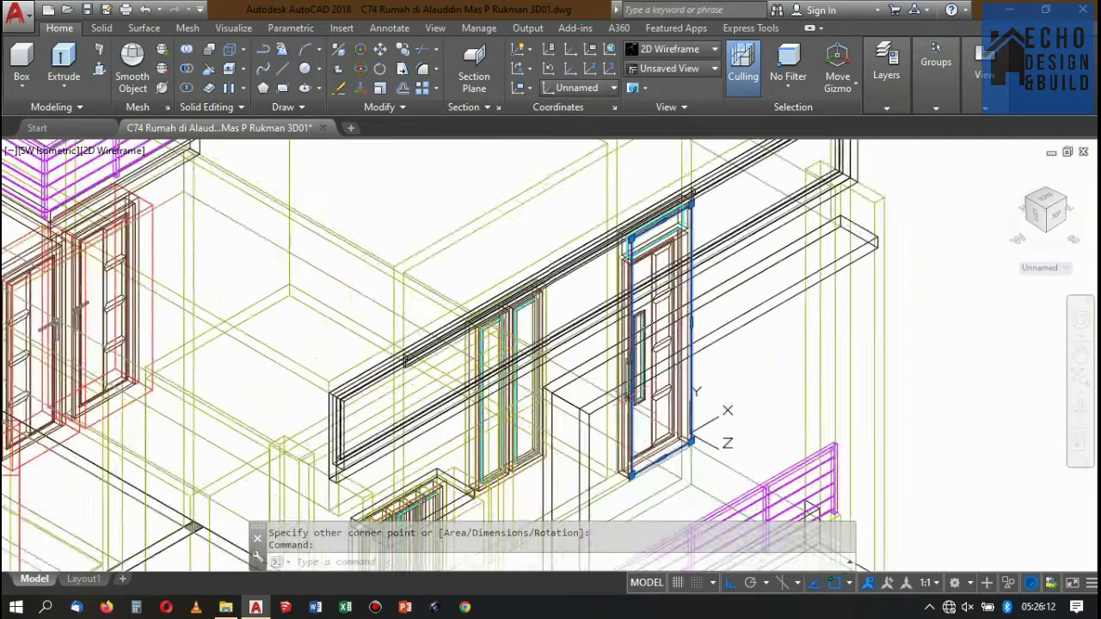
scroll(524, 426, "up", 2)
scroll(524, 427, "up", 2)
scroll(555, 405, "up", 2)
scroll(590, 381, "down", 2)
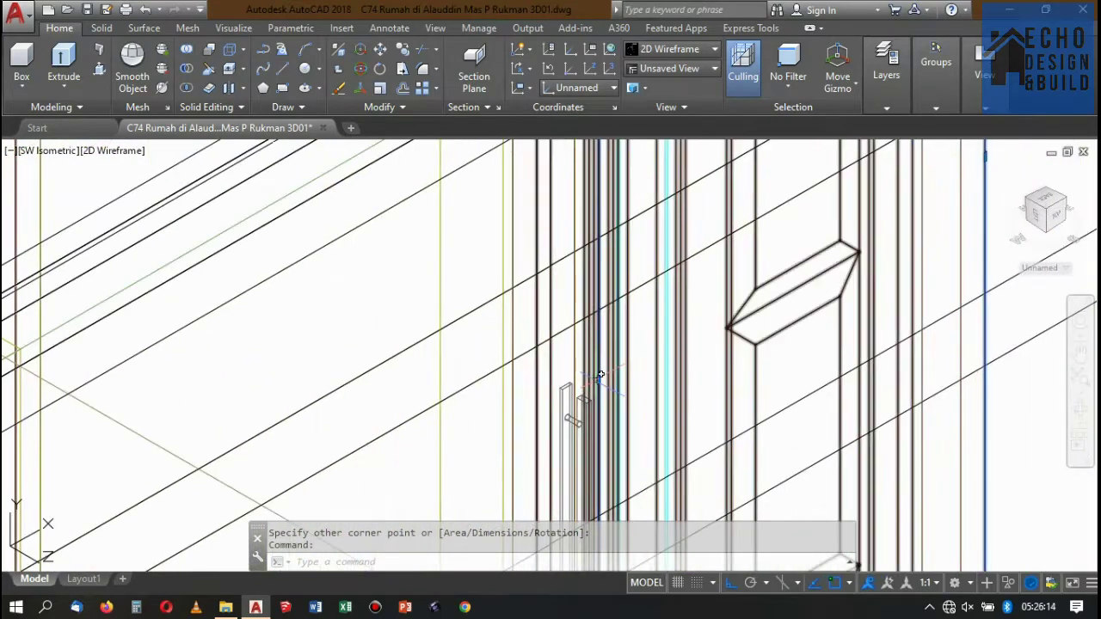
scroll(592, 381, "up", 3)
left_click(634, 379)
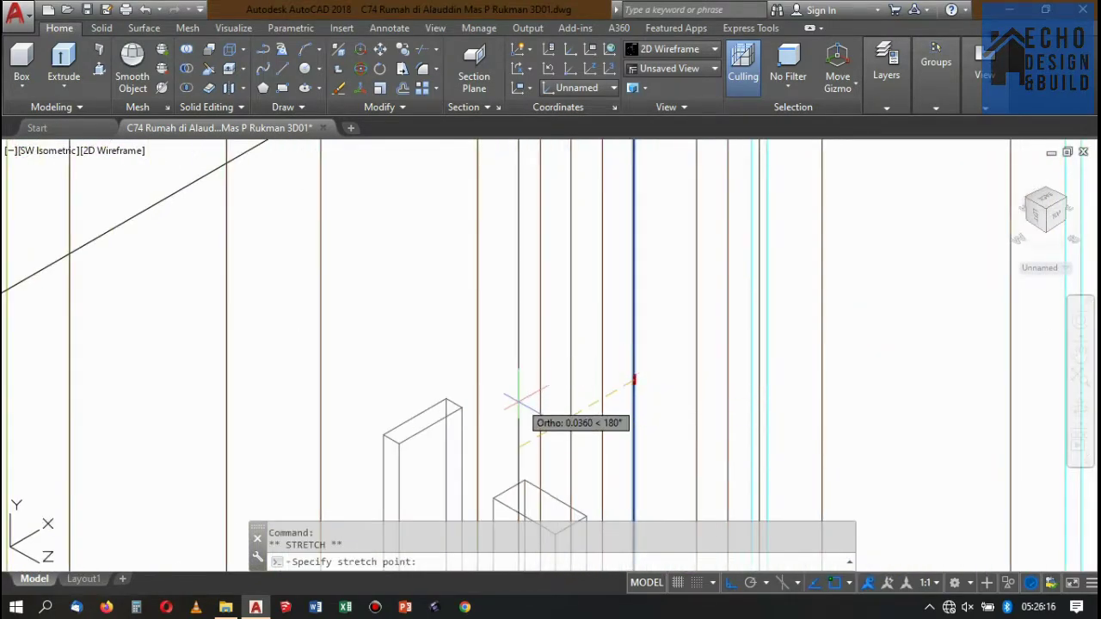
Stretch the door outline's corner grip out by 0.05.
scroll(627, 364, "down", 2)
scroll(625, 353, "down", 2)
scroll(626, 353, "down", 2)
scroll(602, 379, "up", 3)
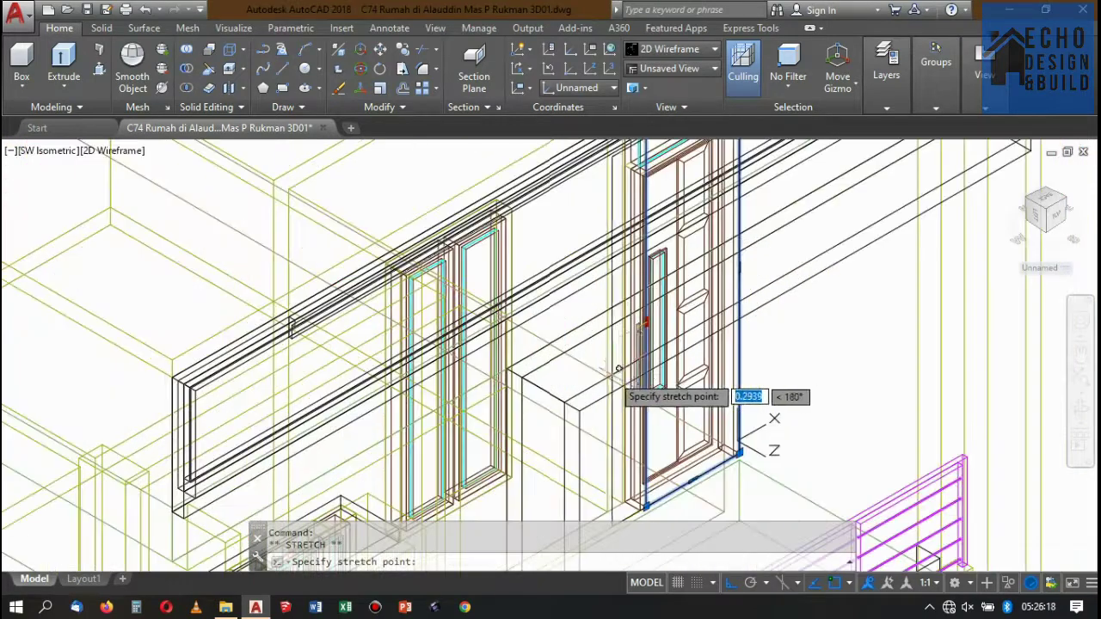
scroll(614, 369, "up", 2)
type("0.05")
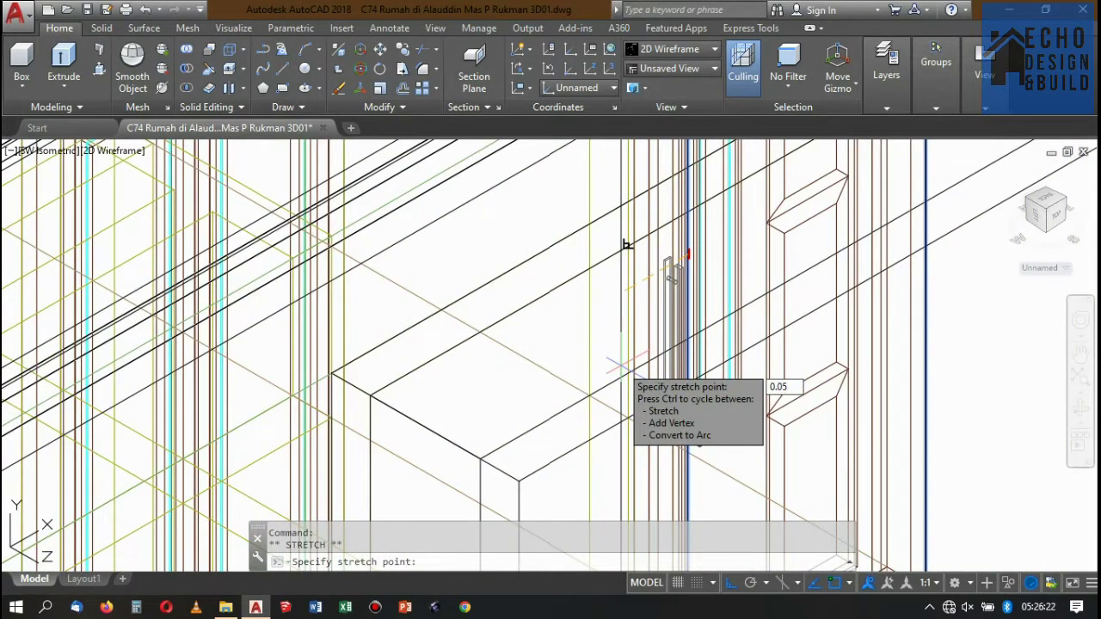
key("Return")
Erase the selected tall door-outline rectangle.
scroll(860, 443, "down", 2)
scroll(860, 442, "down", 2)
scroll(860, 258, "up", 4)
scroll(602, 412, "up", 2)
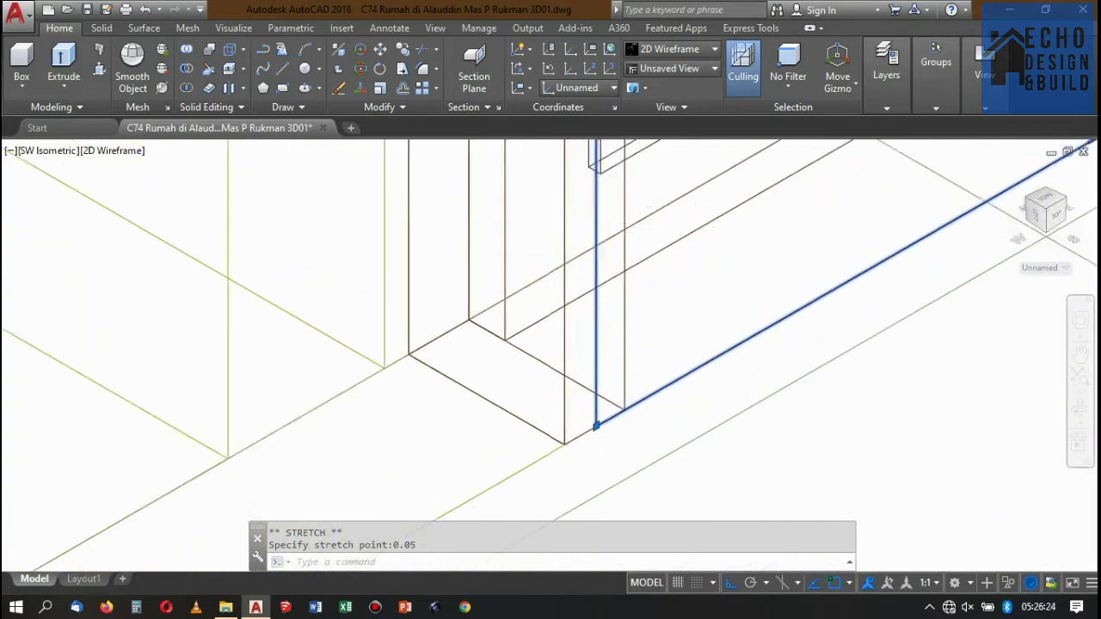
scroll(596, 426, "down", 3)
scroll(607, 396, "up", 1)
scroll(607, 396, "down", 1)
scroll(610, 408, "up", 1)
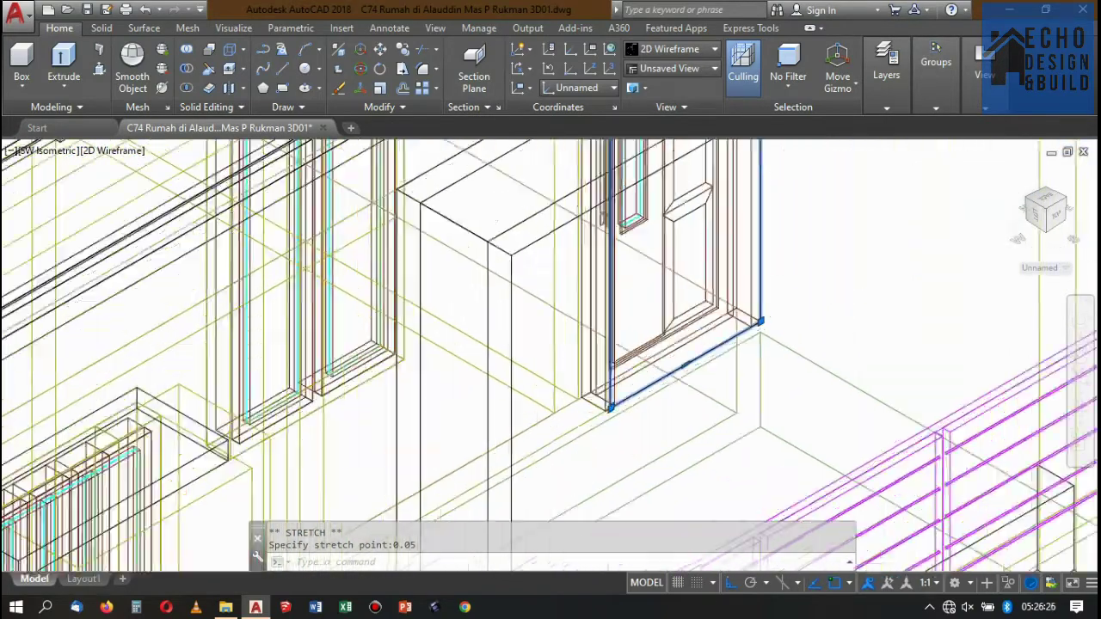
scroll(695, 335, "down", 2)
scroll(843, 473, "up", 2)
scroll(774, 387, "down", 3)
scroll(697, 301, "up", 2)
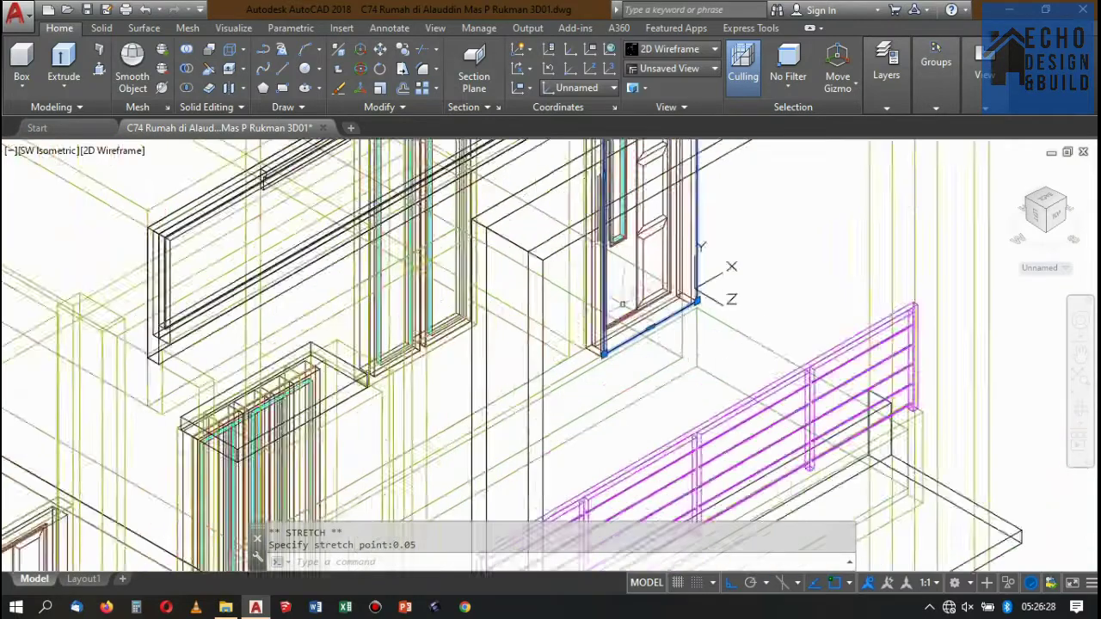
scroll(622, 304, "up", 2)
scroll(602, 332, "up", 2)
scroll(602, 331, "down", 3)
scroll(600, 258, "down", 2)
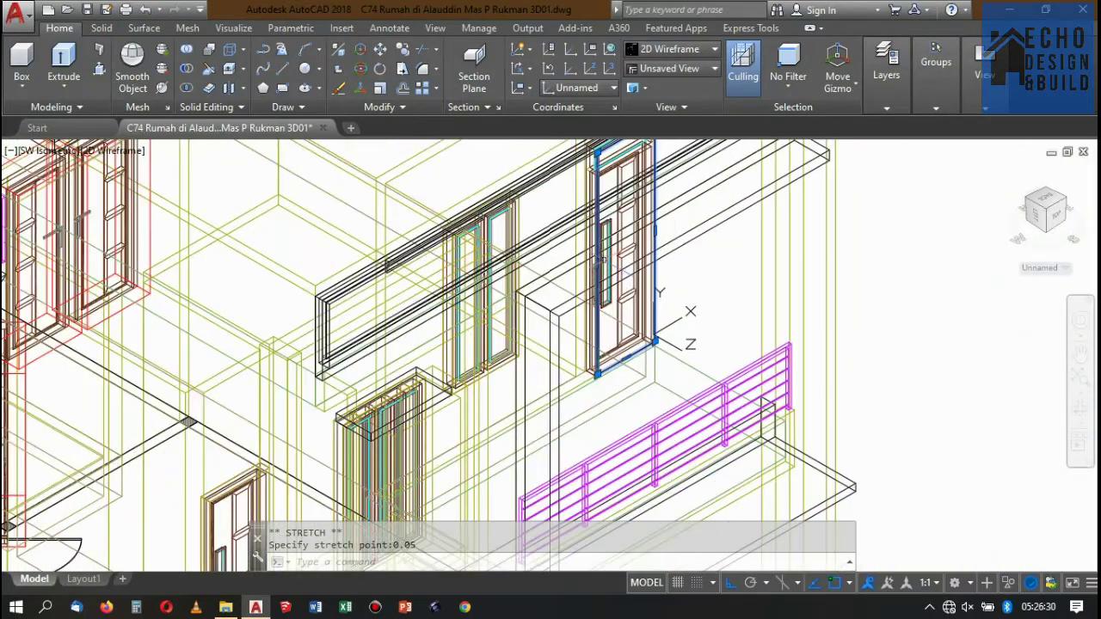
scroll(602, 258, "up", 3)
scroll(620, 250, "down", 3)
scroll(654, 224, "up", 2)
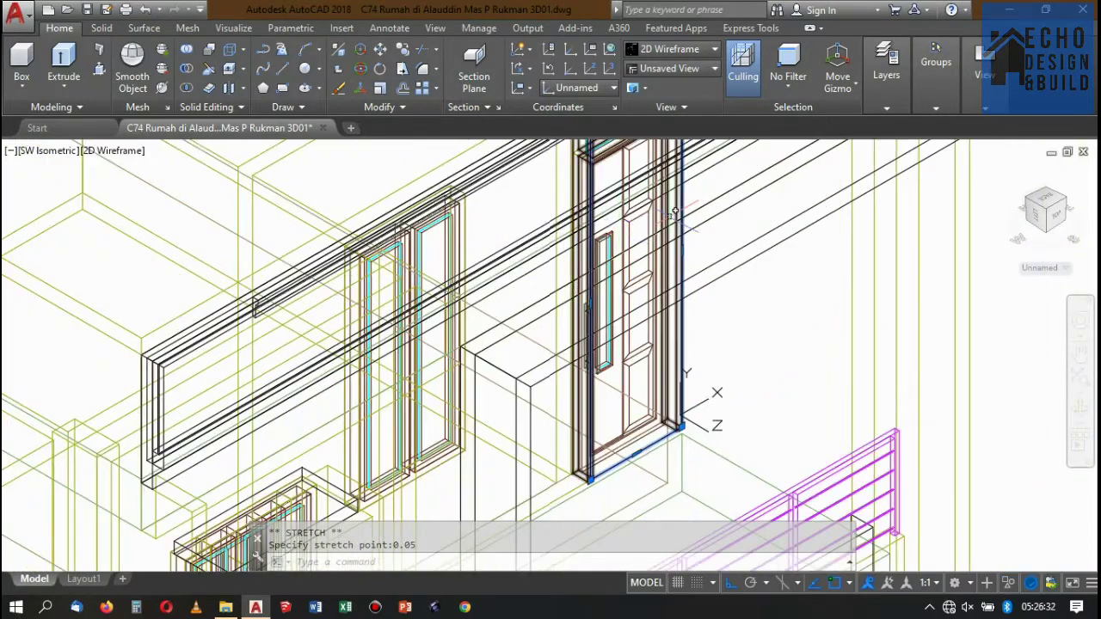
key("Delete")
scroll(671, 462, "up", 3)
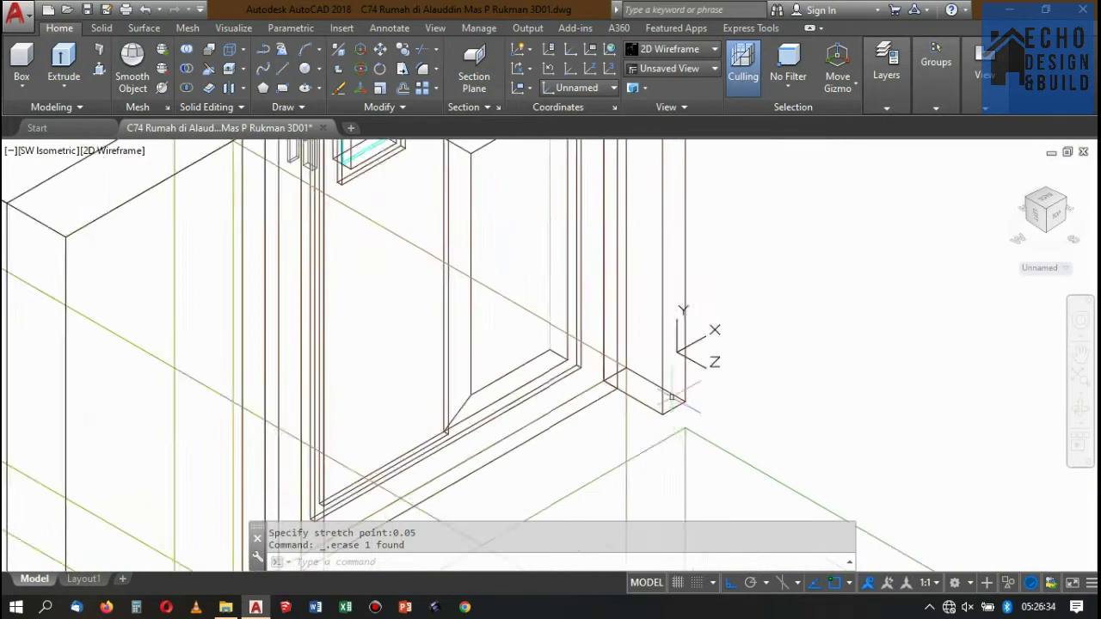
scroll(675, 389, "up", 2)
Draw a rectangle from the bottom box corner to the top door-frame corner.
key("Return")
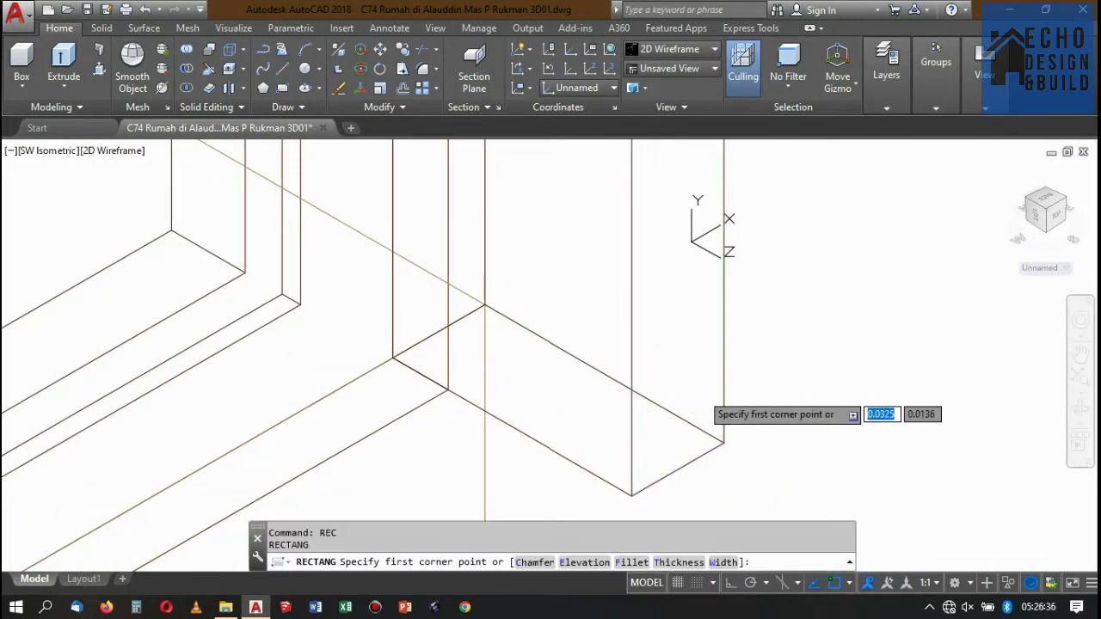
left_click(722, 442)
scroll(706, 413, "down", 4)
scroll(705, 404, "down", 5)
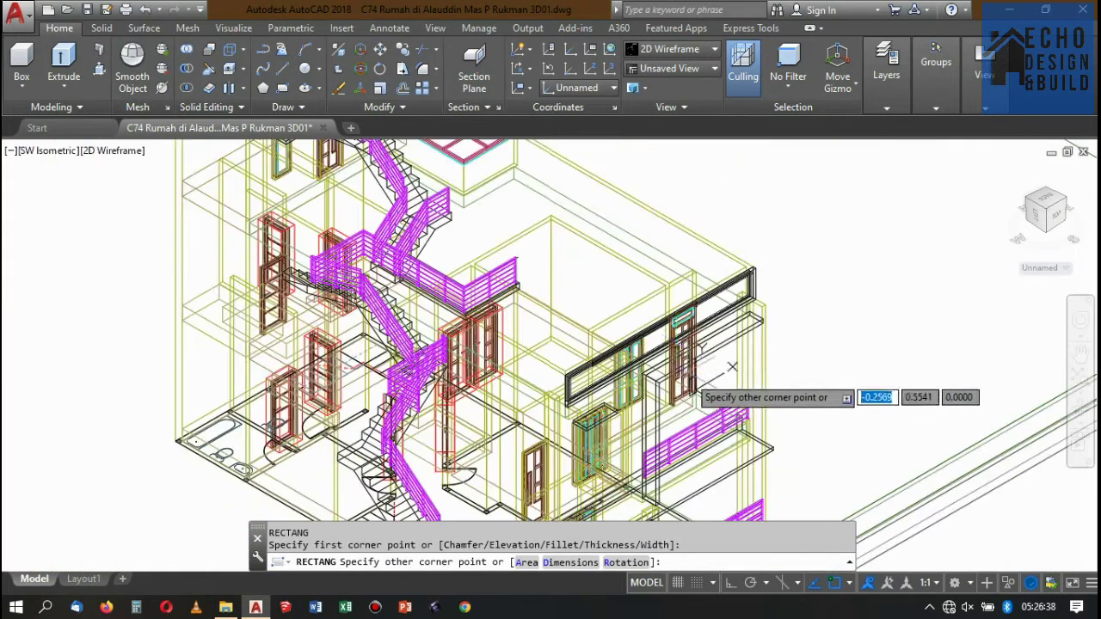
scroll(679, 318, "up", 3)
scroll(714, 378, "up", 3)
scroll(671, 336, "down", 1)
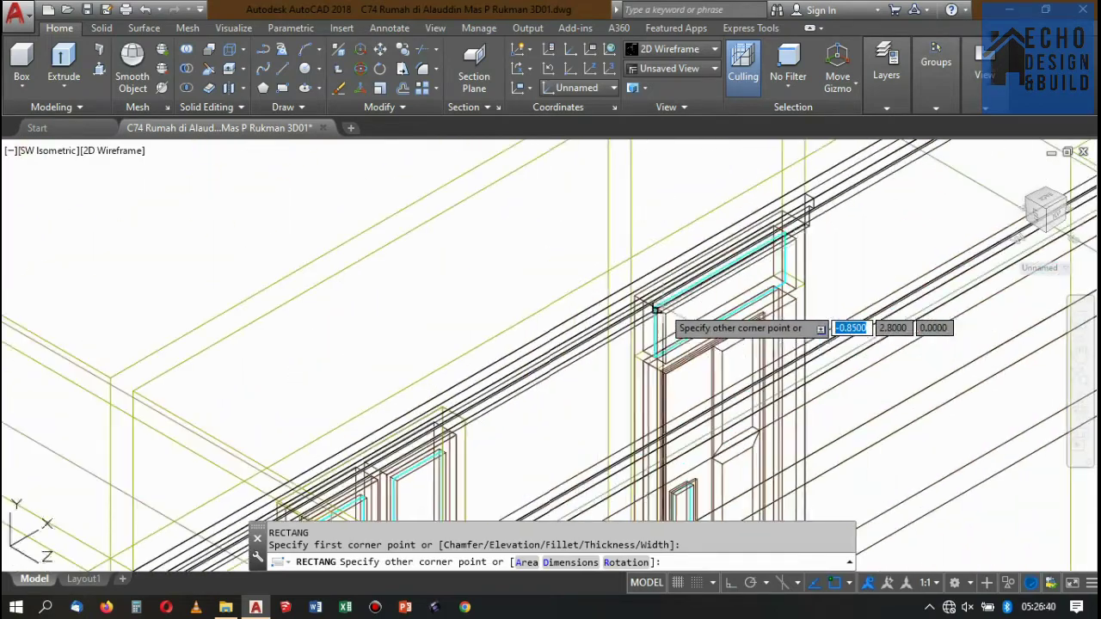
scroll(659, 331, "down", 1)
scroll(671, 319, "down", 1)
scroll(679, 284, "up", 2)
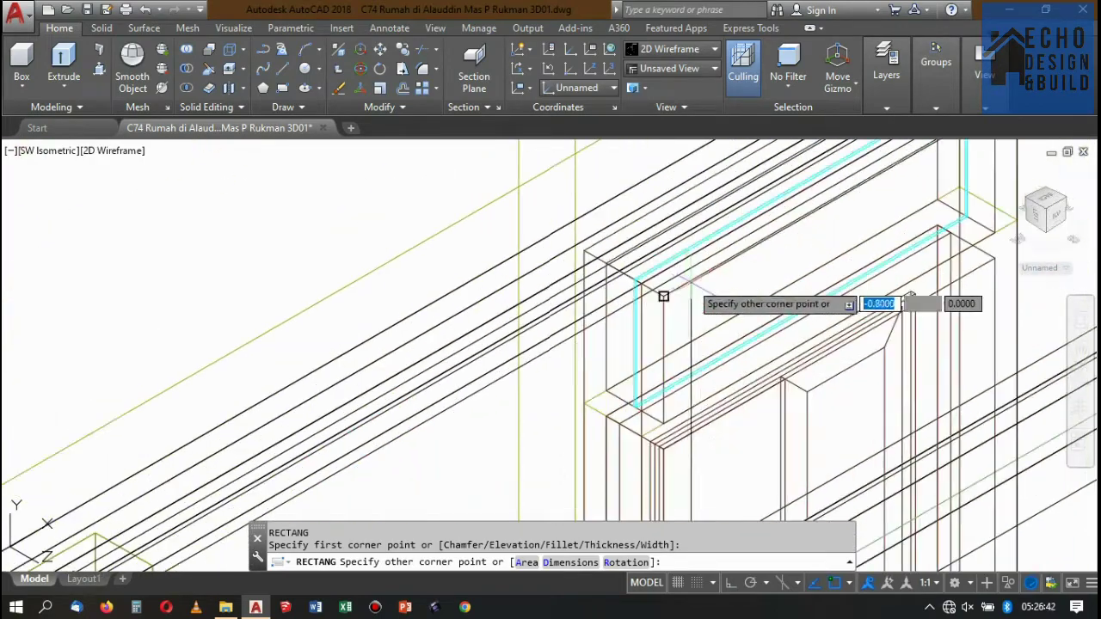
scroll(637, 288, "up", 2)
left_click(538, 298)
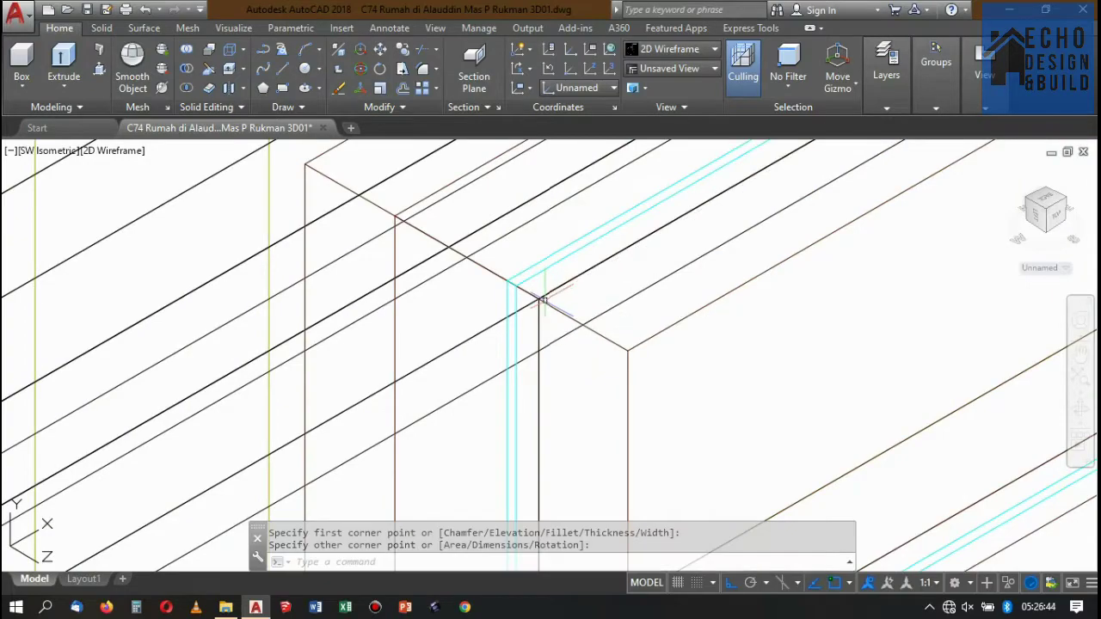
Drop the grip stretch on the new rectangle and start Extrude on it.
scroll(539, 299, "down", 2)
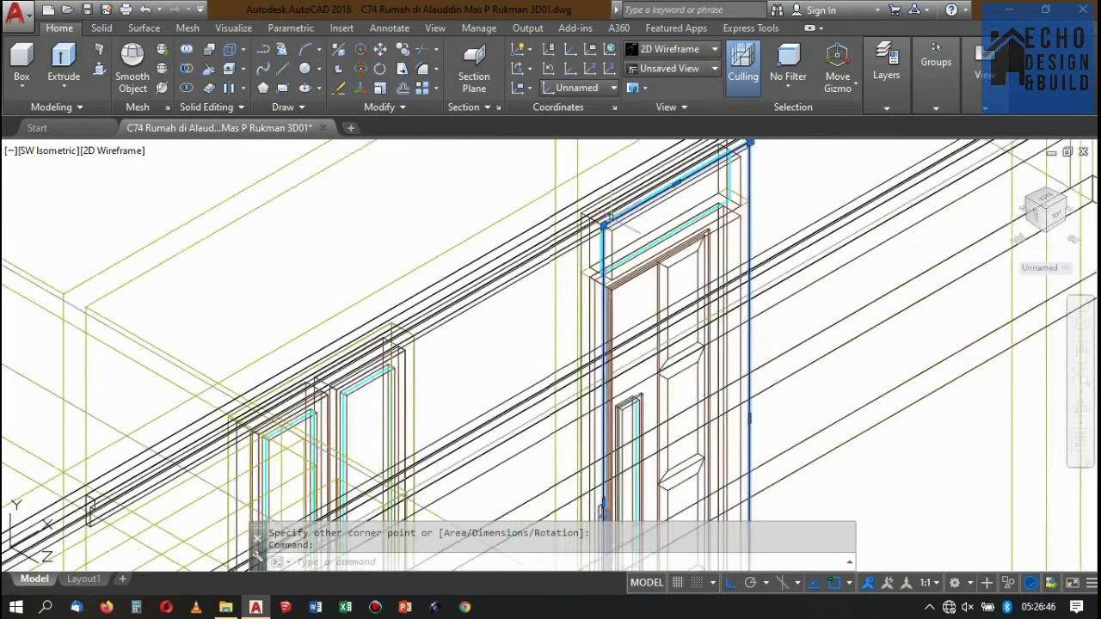
scroll(602, 345, "down", 1)
scroll(542, 215, "up", 1)
scroll(599, 449, "up", 2)
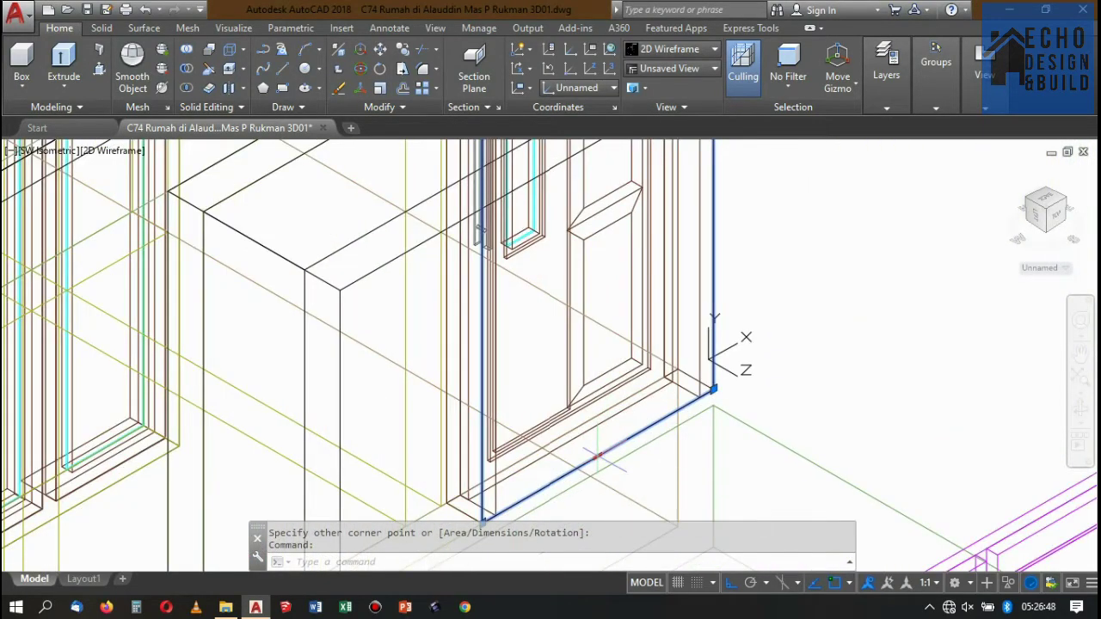
scroll(599, 456, "down", 2)
left_click(602, 454)
scroll(541, 259, "up", 2)
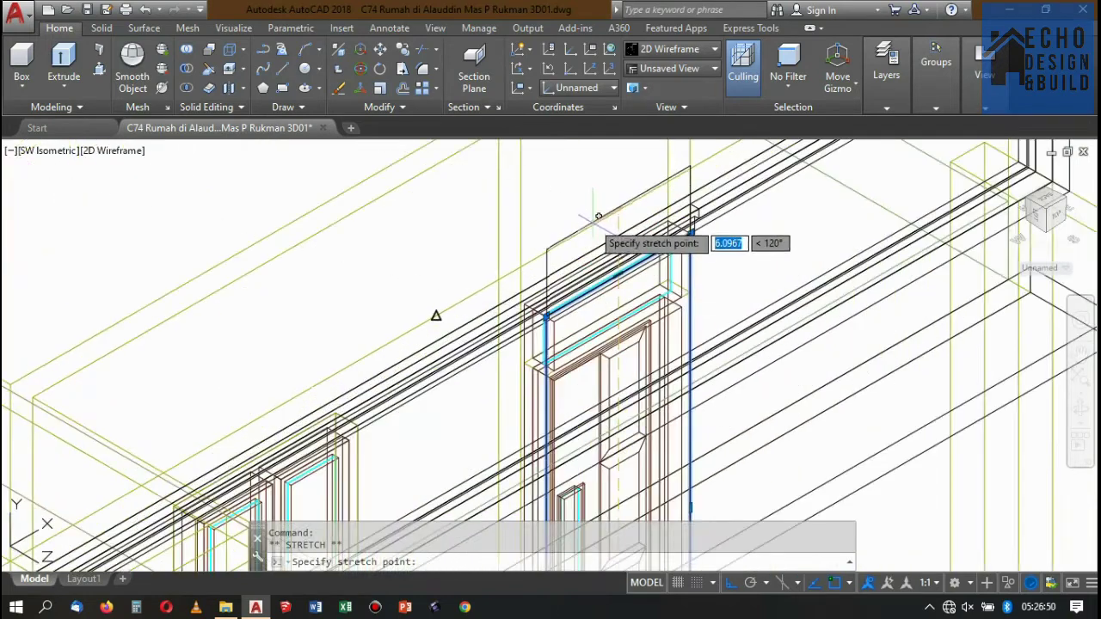
scroll(657, 271, "down", 4)
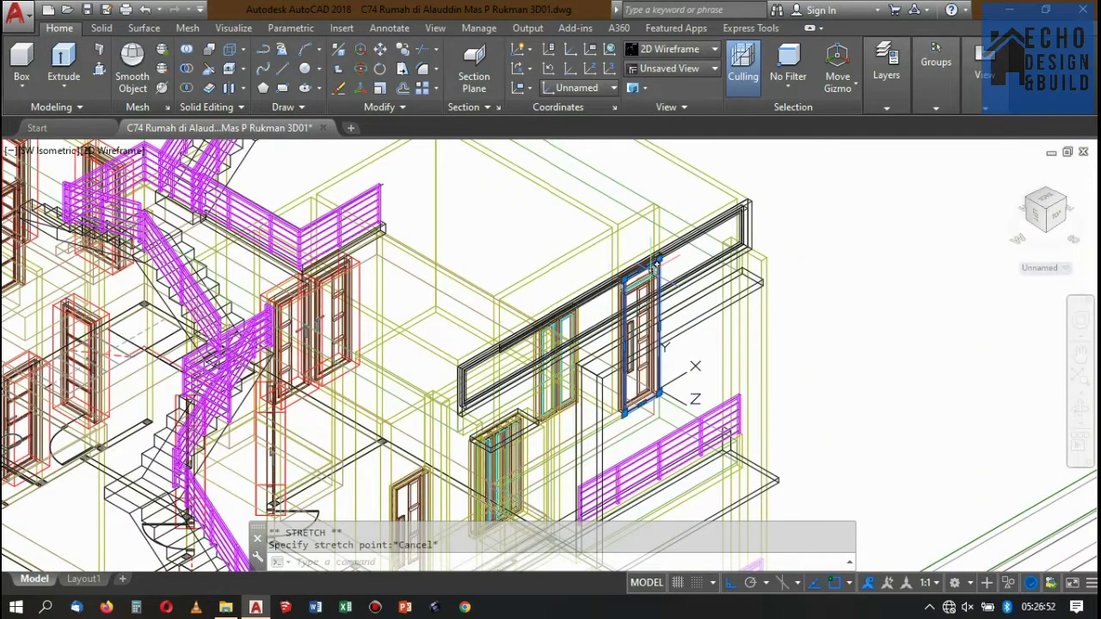
scroll(658, 267, "up", 2)
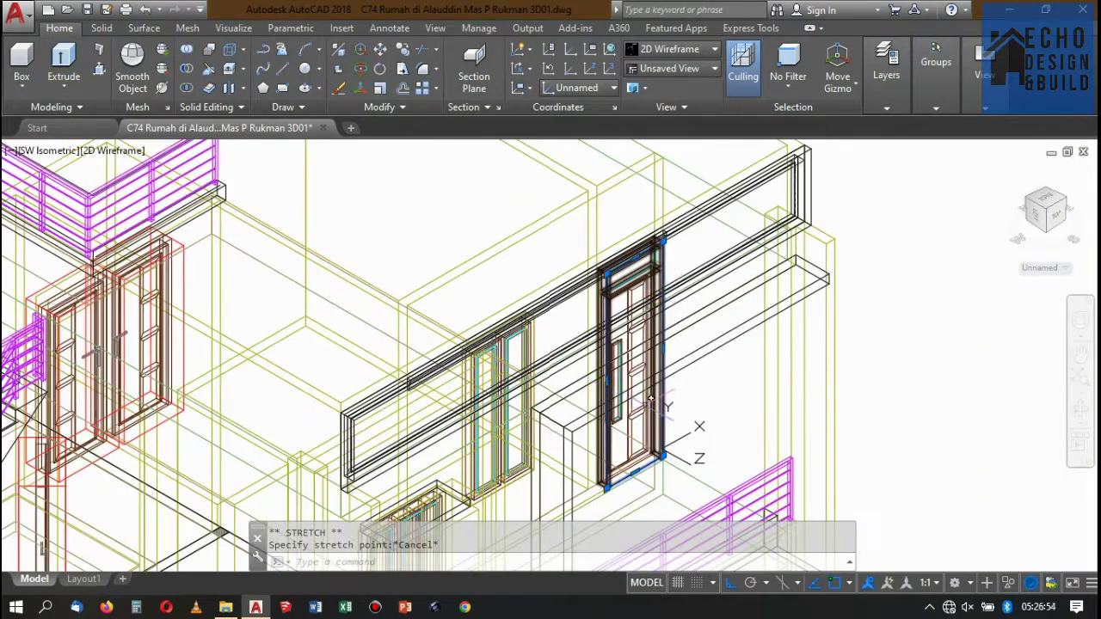
scroll(640, 387, "up", 3)
scroll(624, 370, "down", 3)
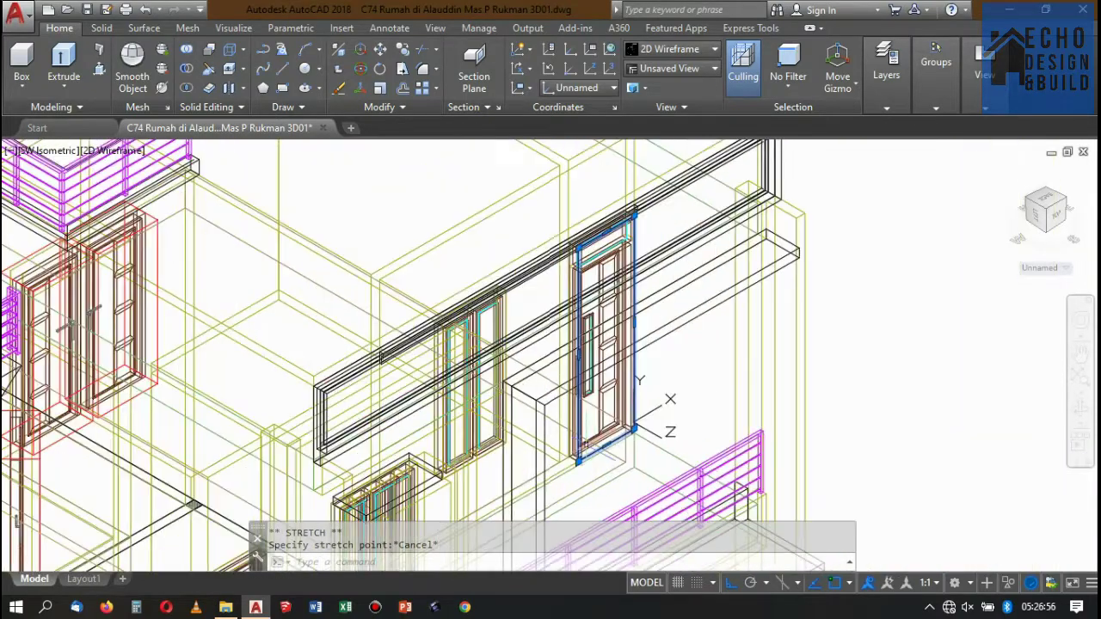
left_click(64, 62)
Subtract the extruded door box from the wall solid to open the upper-floor doorway.
scroll(615, 216, "down", 5)
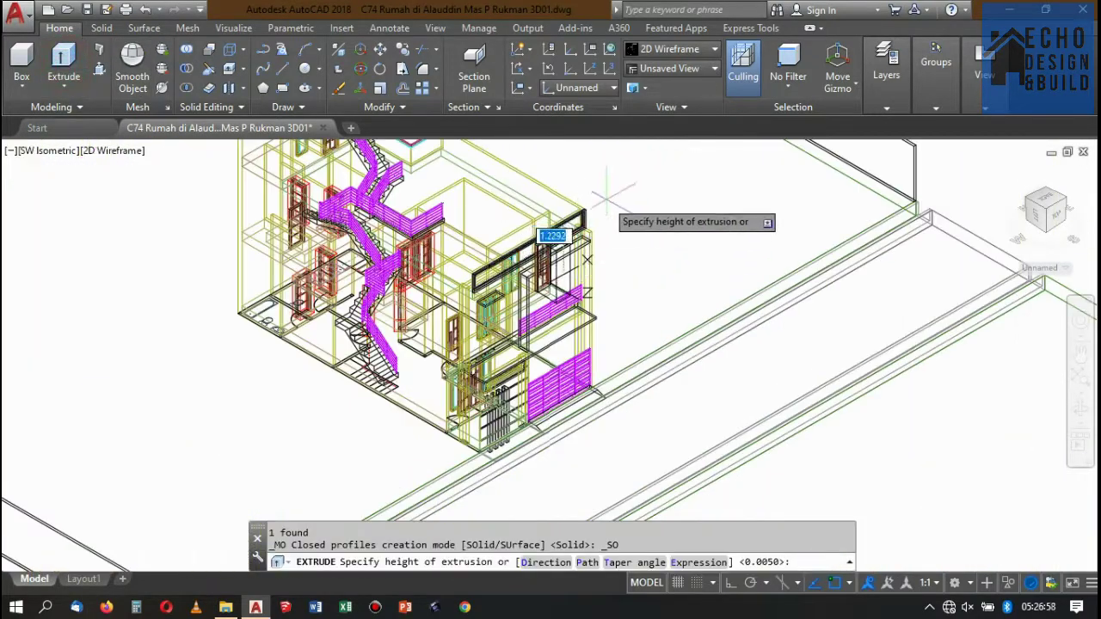
scroll(590, 176, "up", 2)
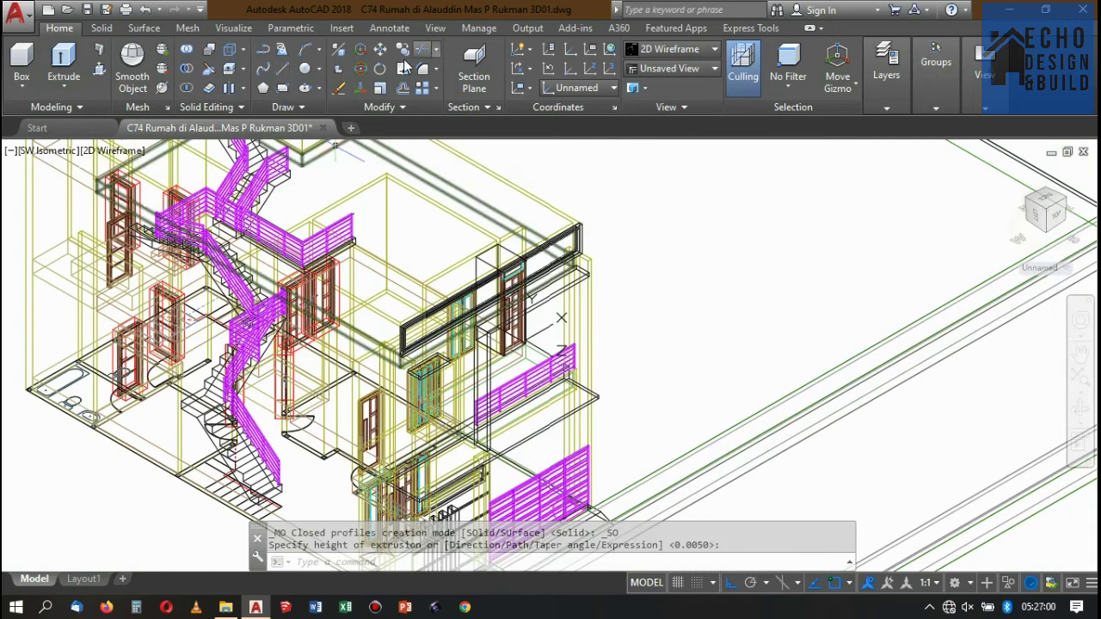
left_click(188, 68)
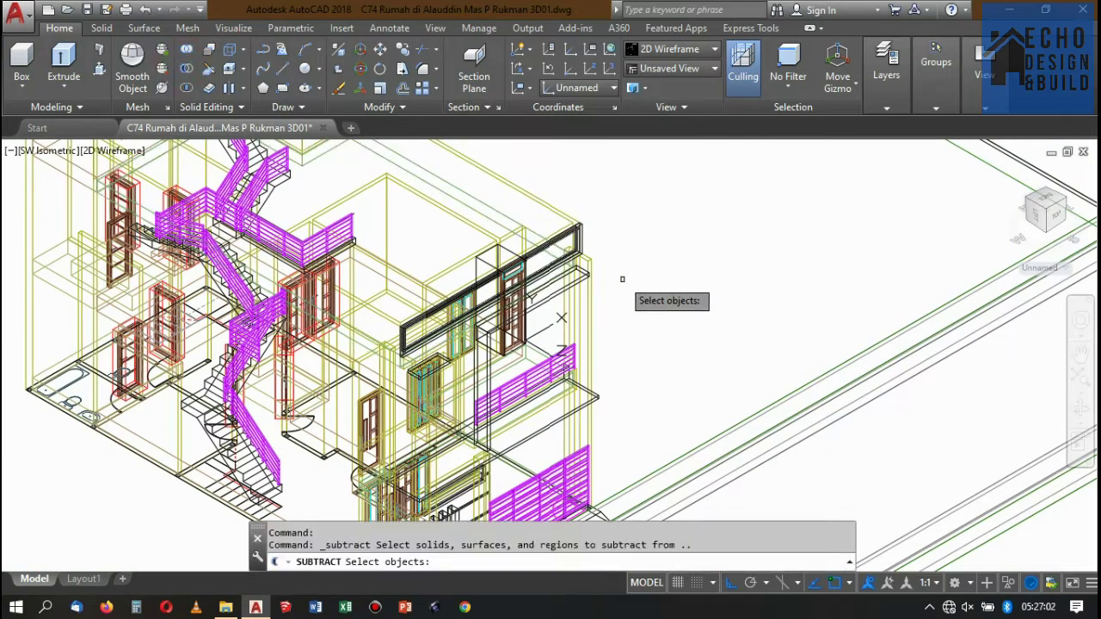
scroll(522, 226, "up", 3)
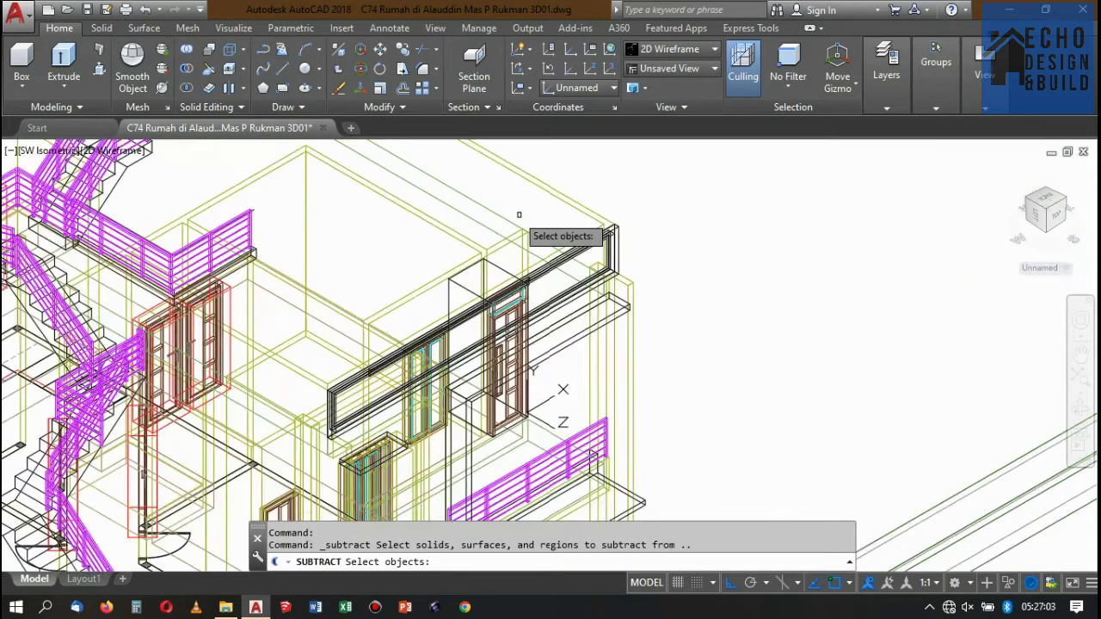
left_click(438, 234)
scroll(507, 444, "up", 2)
scroll(524, 369, "up", 2)
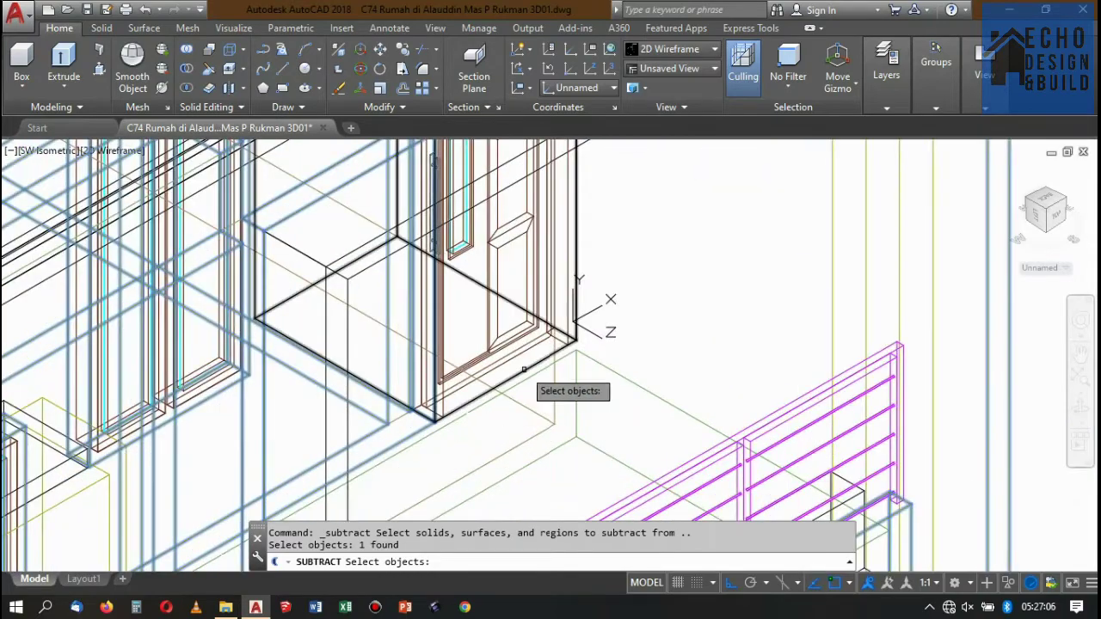
key("Return")
left_click(524, 369)
key("Return")
scroll(551, 344, "down", 5)
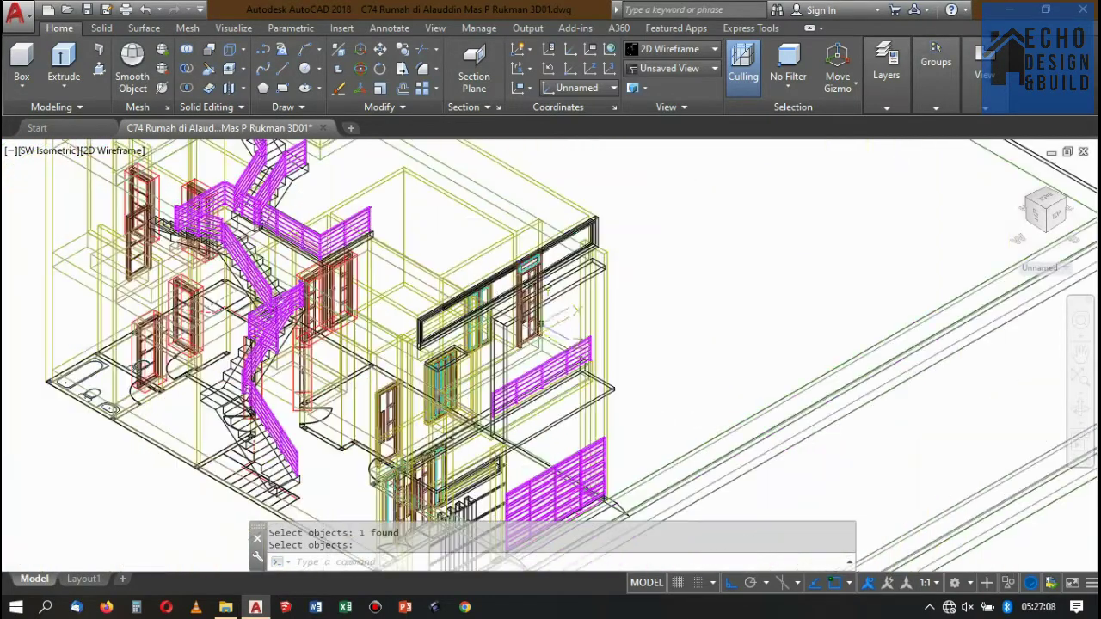
scroll(597, 511, "up", 5)
scroll(597, 511, "down", 5)
key("Return")
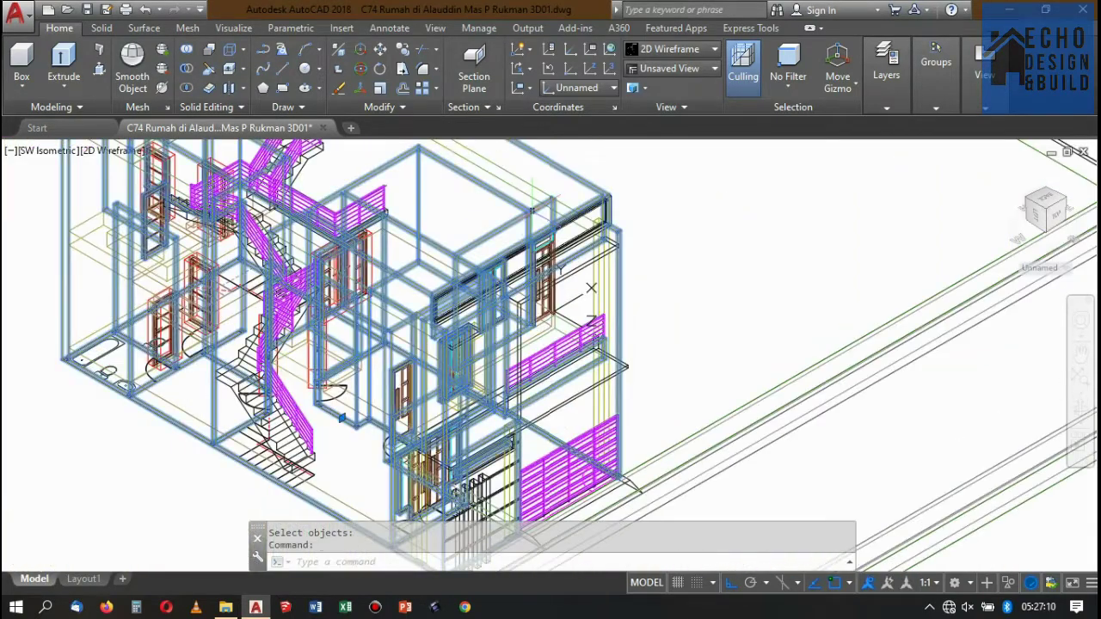
scroll(542, 215, "up", 4)
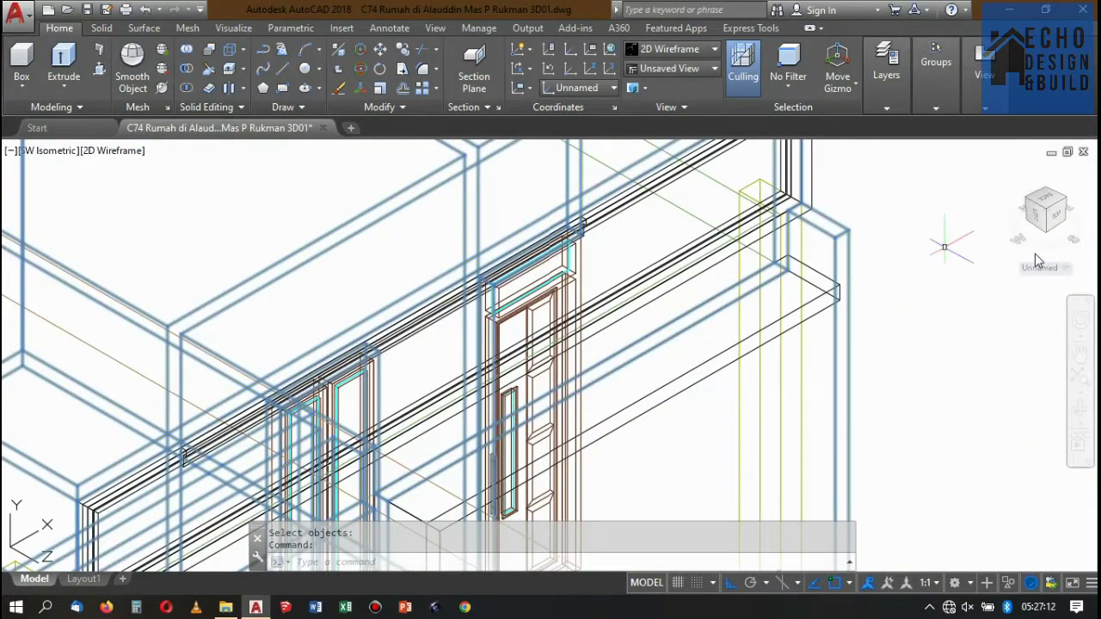
Clear the selection and reset the coordinate system to World with CS.
key("Escape")
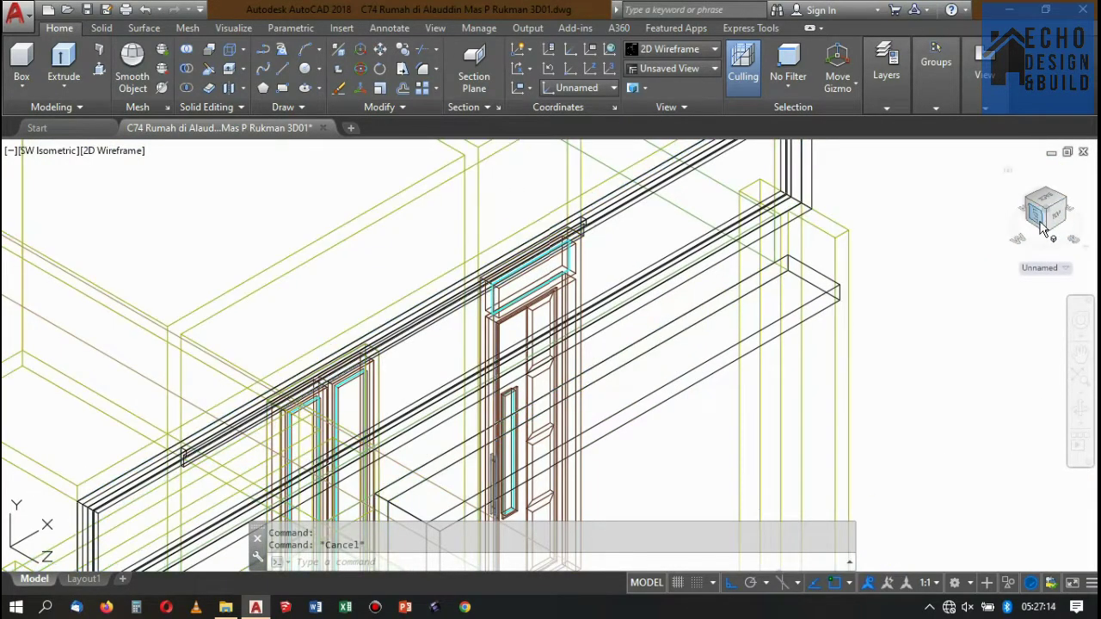
type("ucs")
key("Return")
type("w")
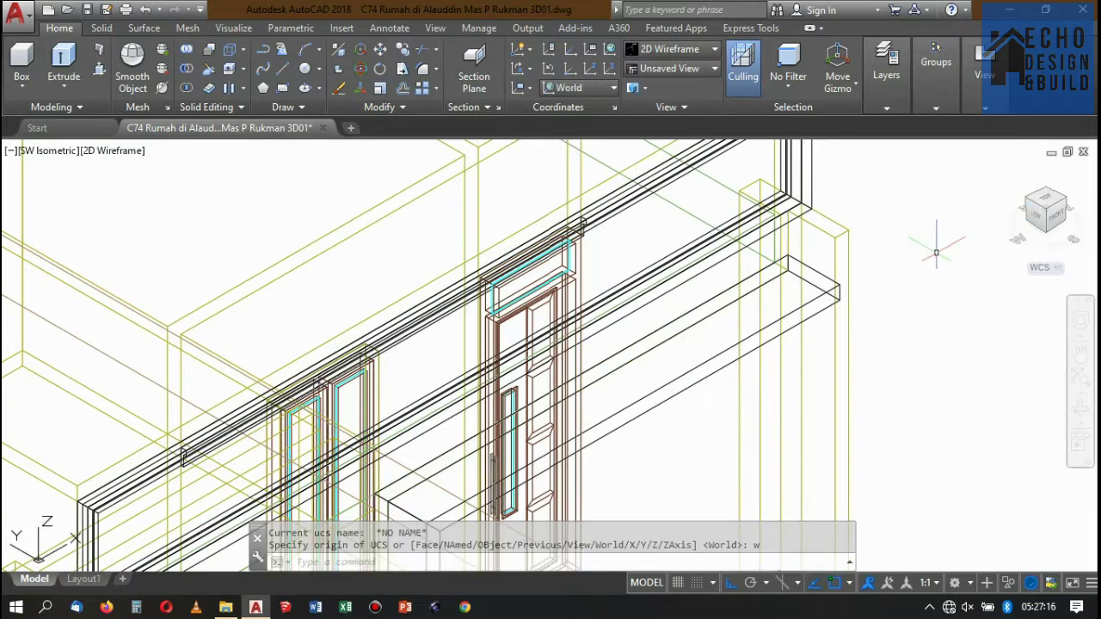
key("Return")
Switch to the front view and preview the model in the shaded Conceptual style.
left_click(669, 248)
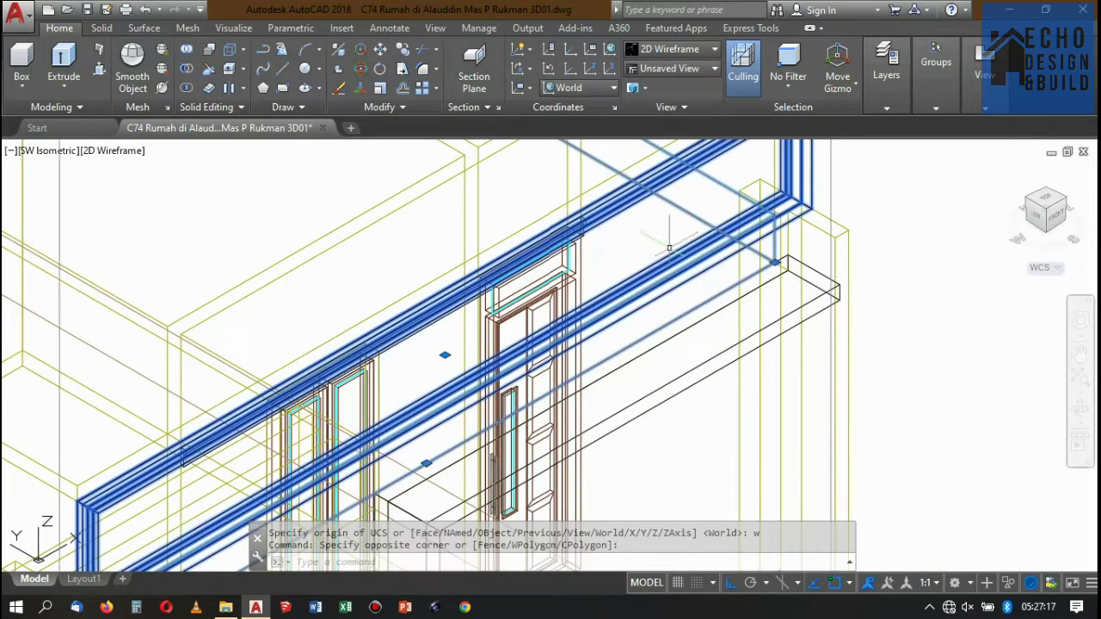
left_click(1056, 222)
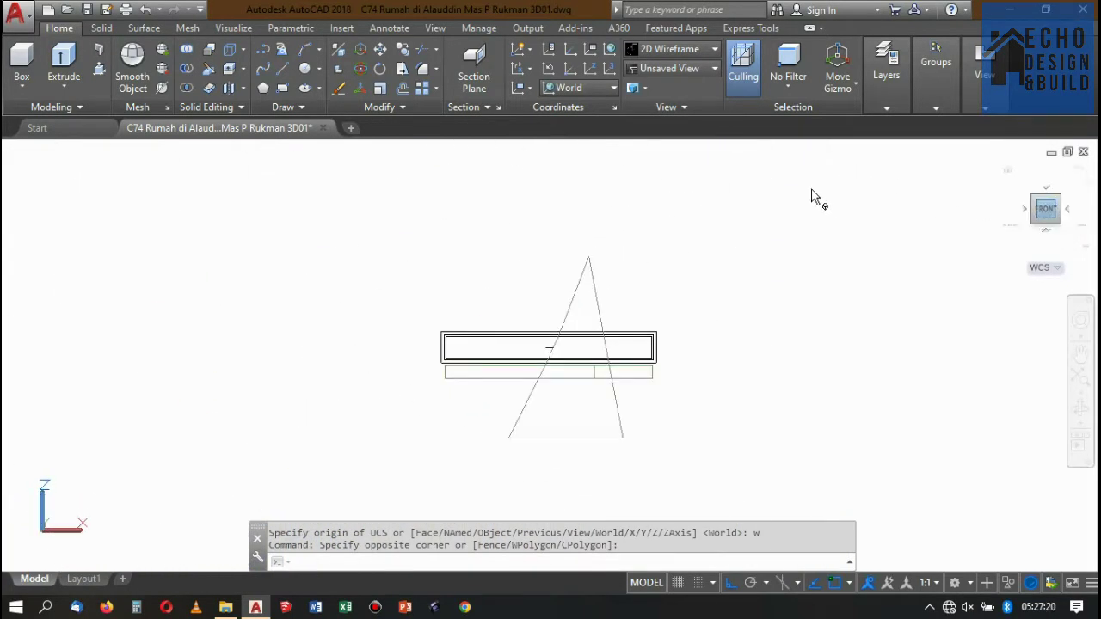
scroll(651, 447, "up", 2)
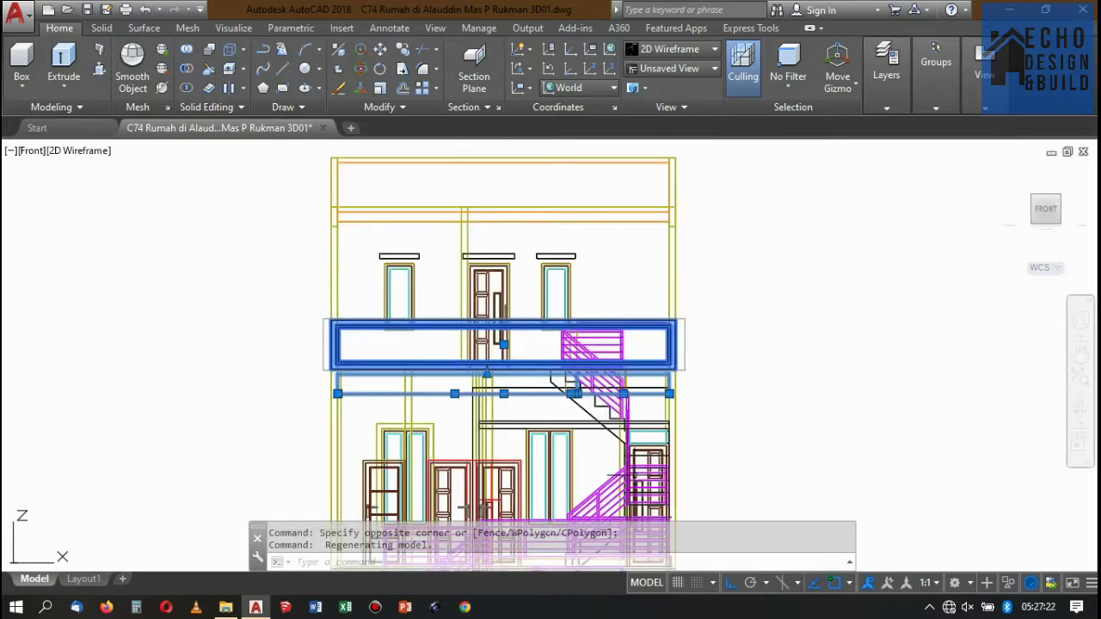
scroll(651, 446, "up", 4)
left_click(682, 53)
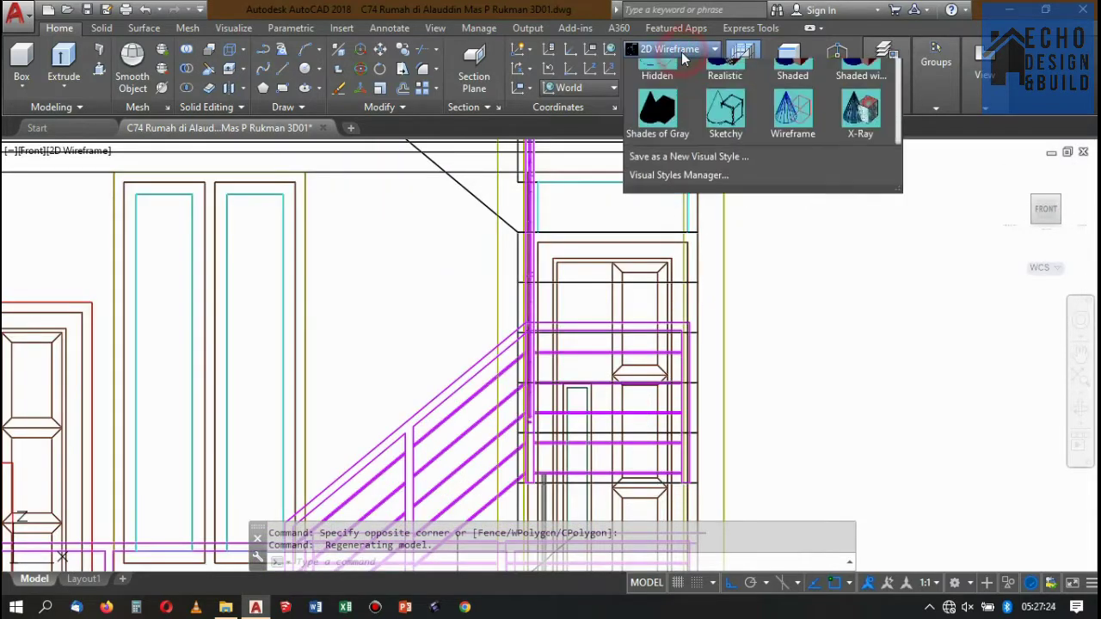
left_click(850, 77)
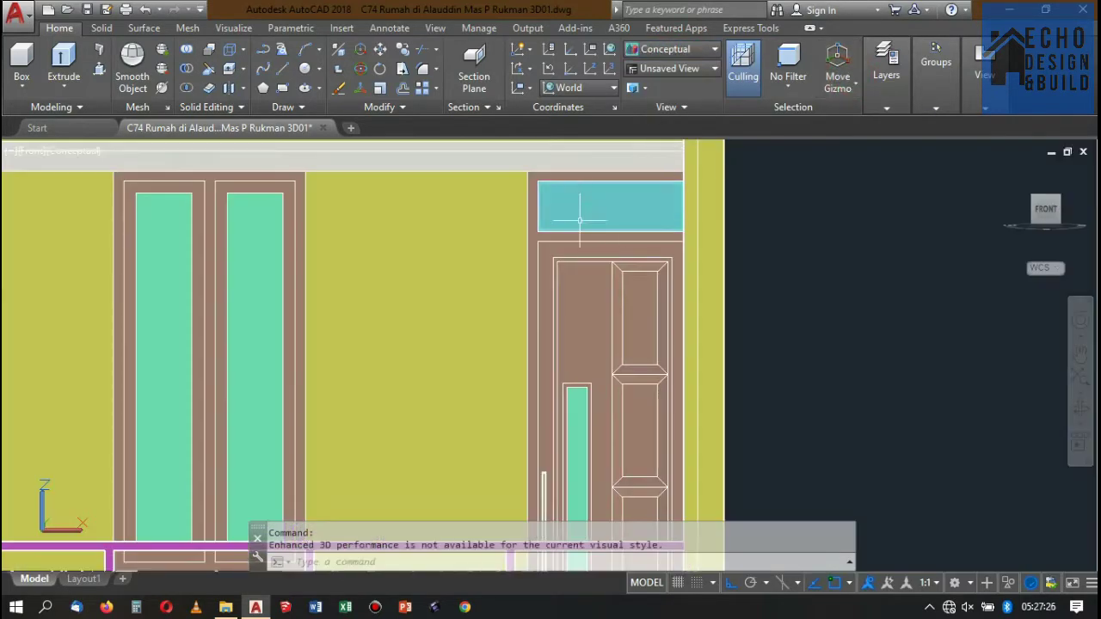
scroll(568, 208, "down", 4)
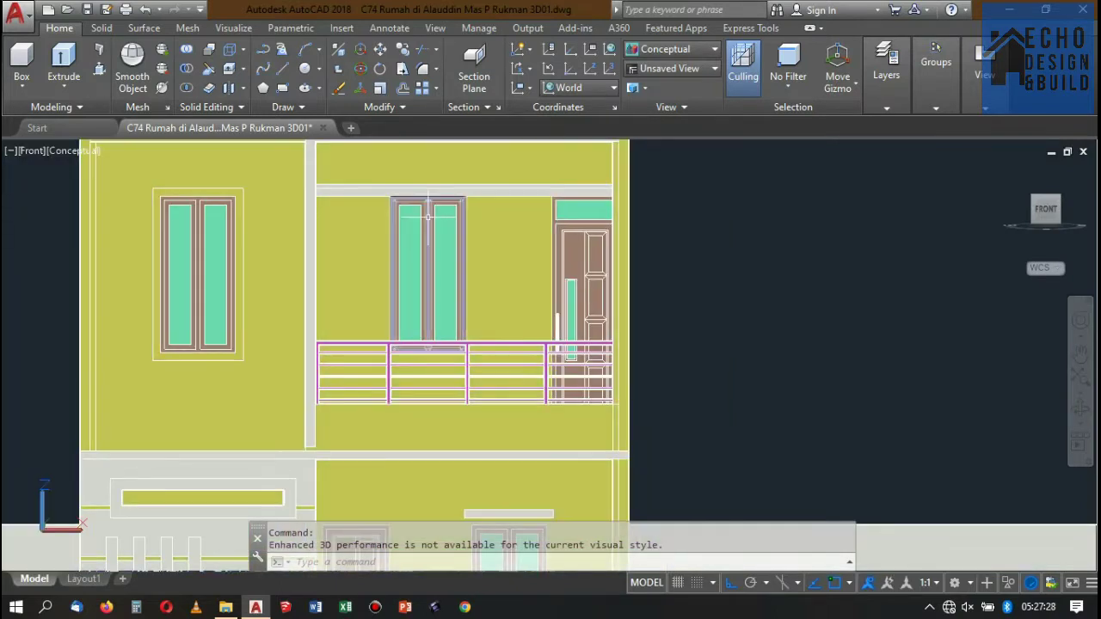
scroll(463, 223, "down", 1)
scroll(469, 219, "down", 1)
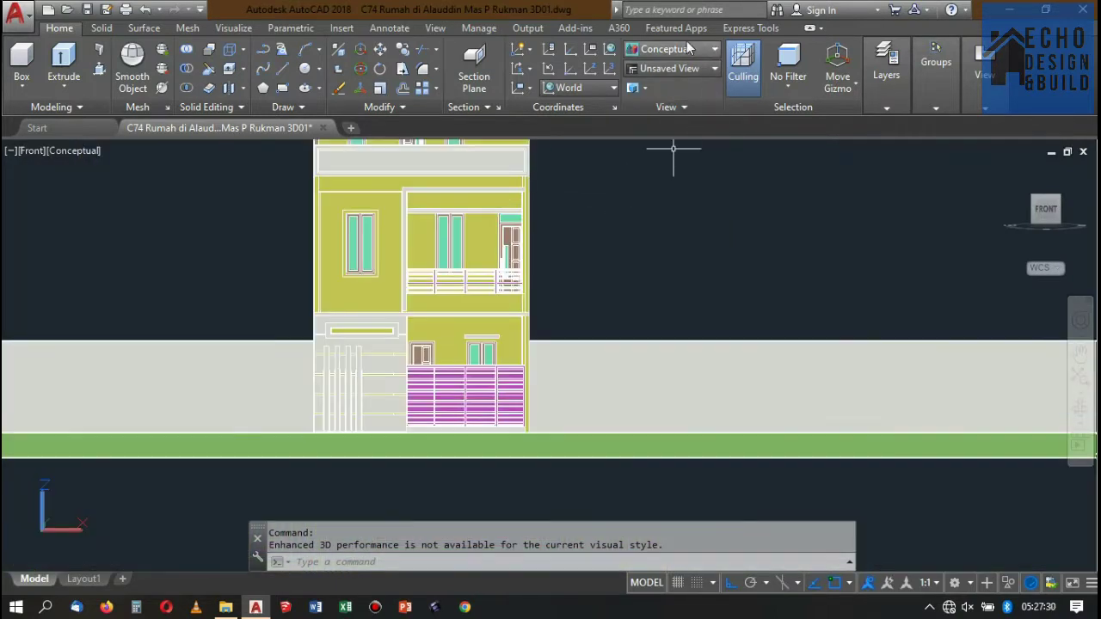
Return the display to the plain 2D Wireframe visual style.
left_click(660, 50)
left_click(655, 80)
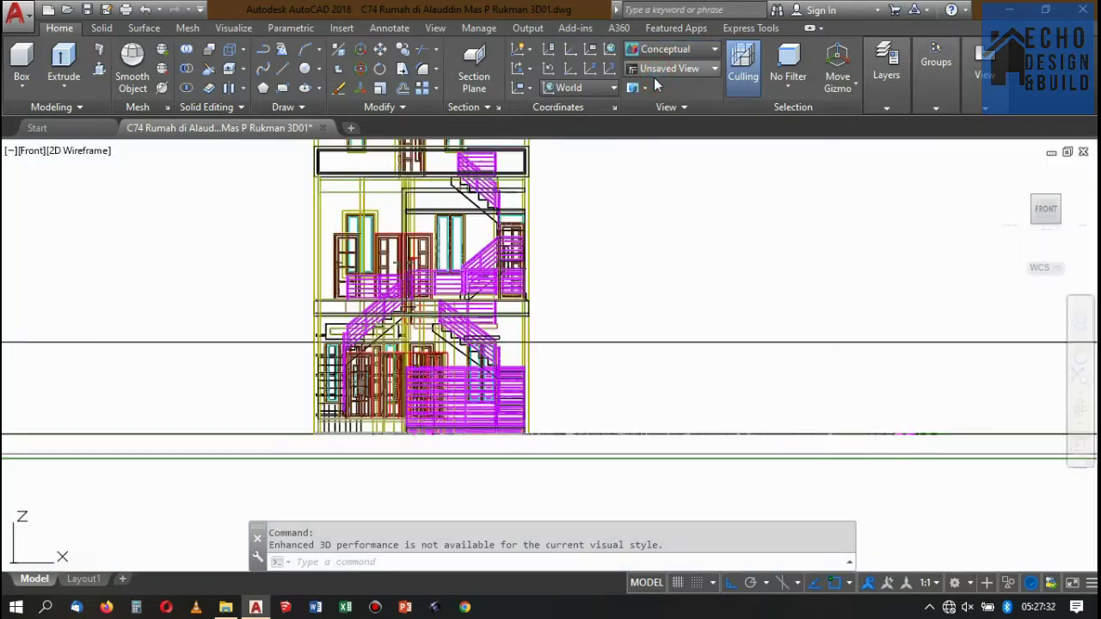
scroll(696, 254, "down", 2)
scroll(602, 225, "up", 2)
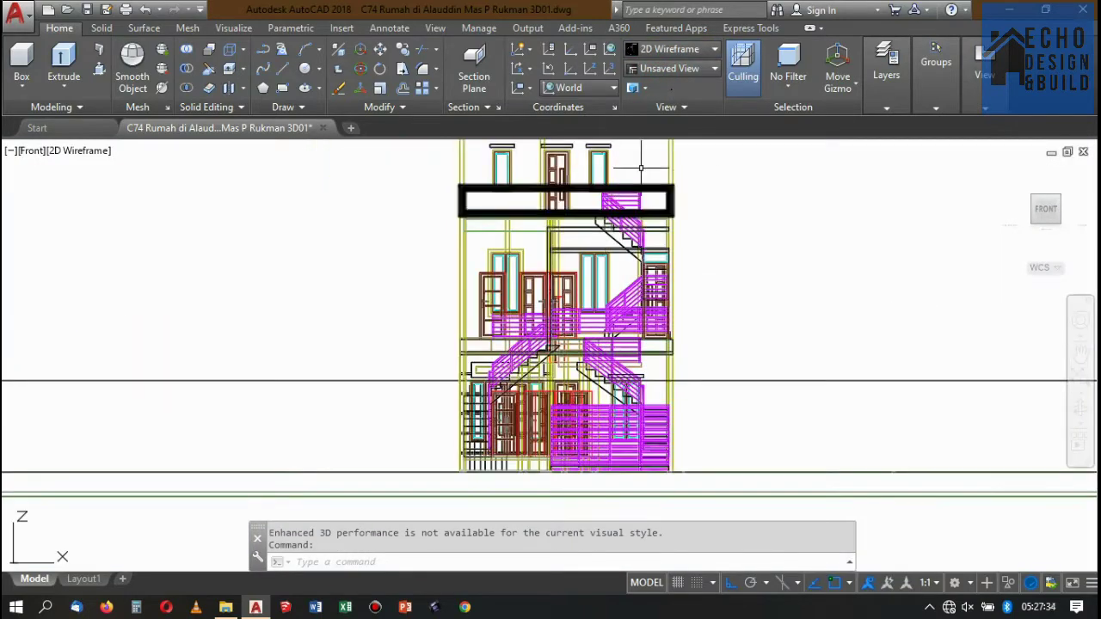
scroll(628, 234, "up", 2)
scroll(662, 245, "up", 2)
scroll(686, 253, "down", 2)
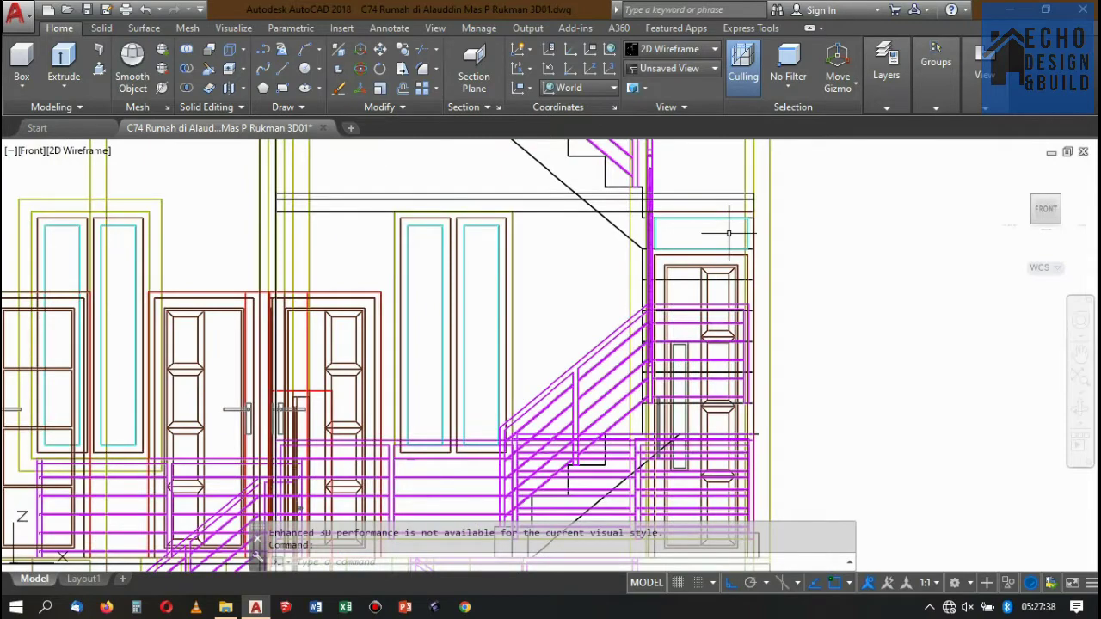
scroll(729, 232, "down", 1)
scroll(729, 234, "up", 4)
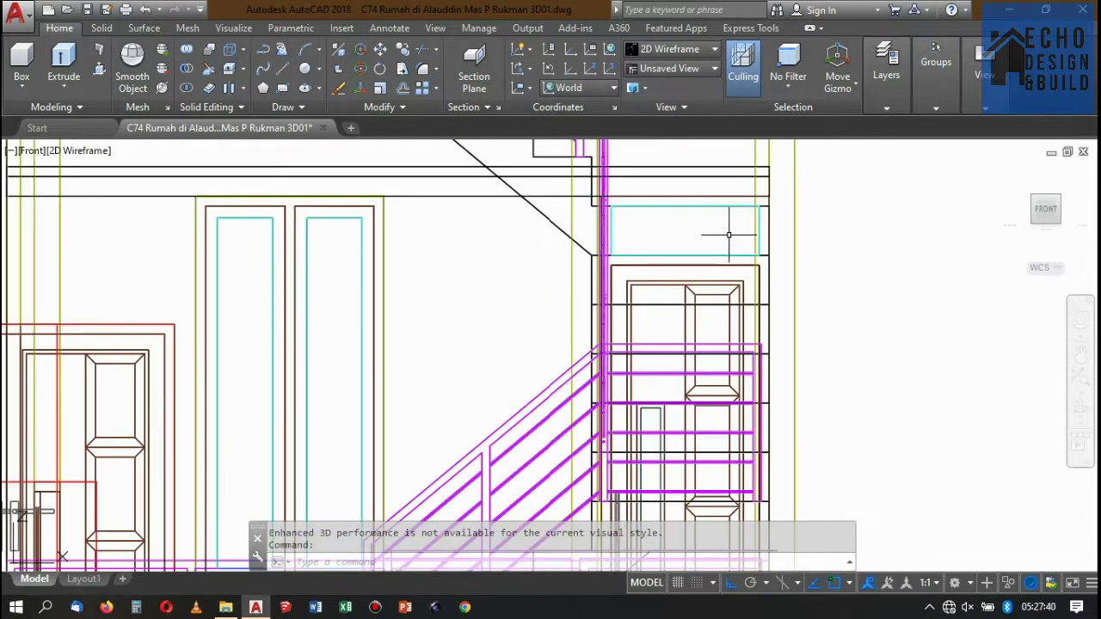
Switch the model to the southwest isometric 3D view.
scroll(674, 252, "down", 3)
scroll(674, 252, "up", 4)
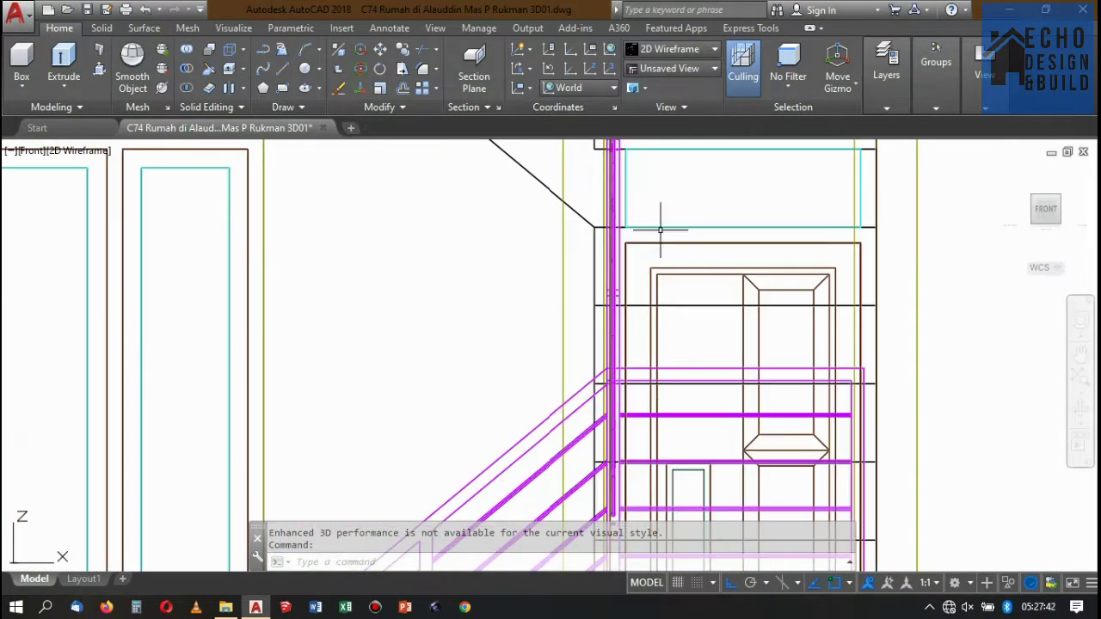
scroll(660, 229, "up", 2)
scroll(731, 211, "down", 5)
scroll(757, 209, "up", 1)
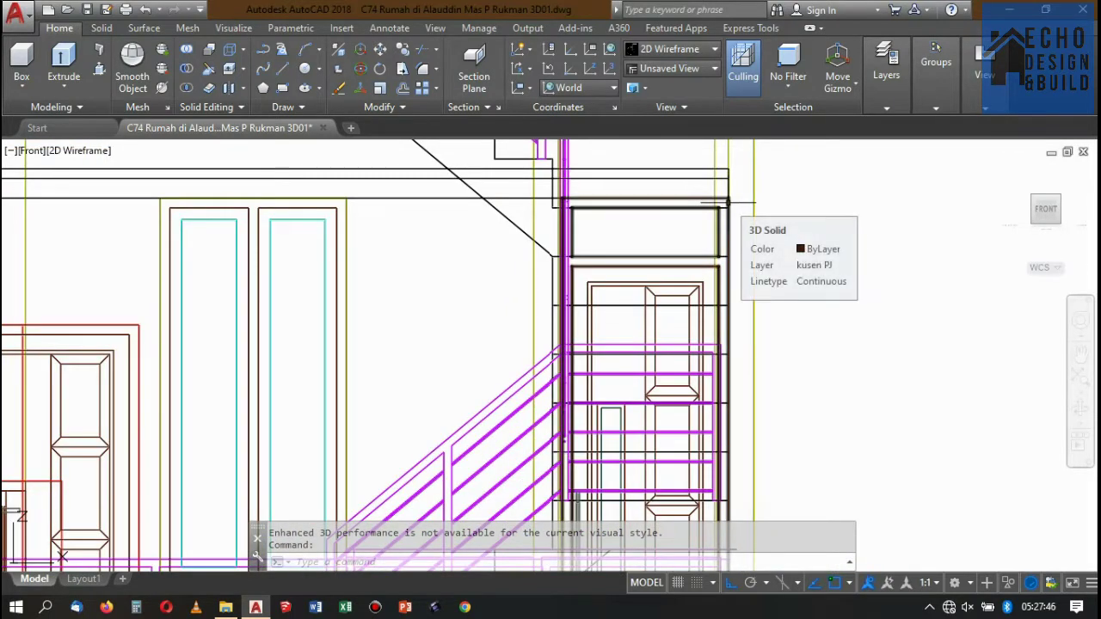
scroll(757, 234, "down", 5)
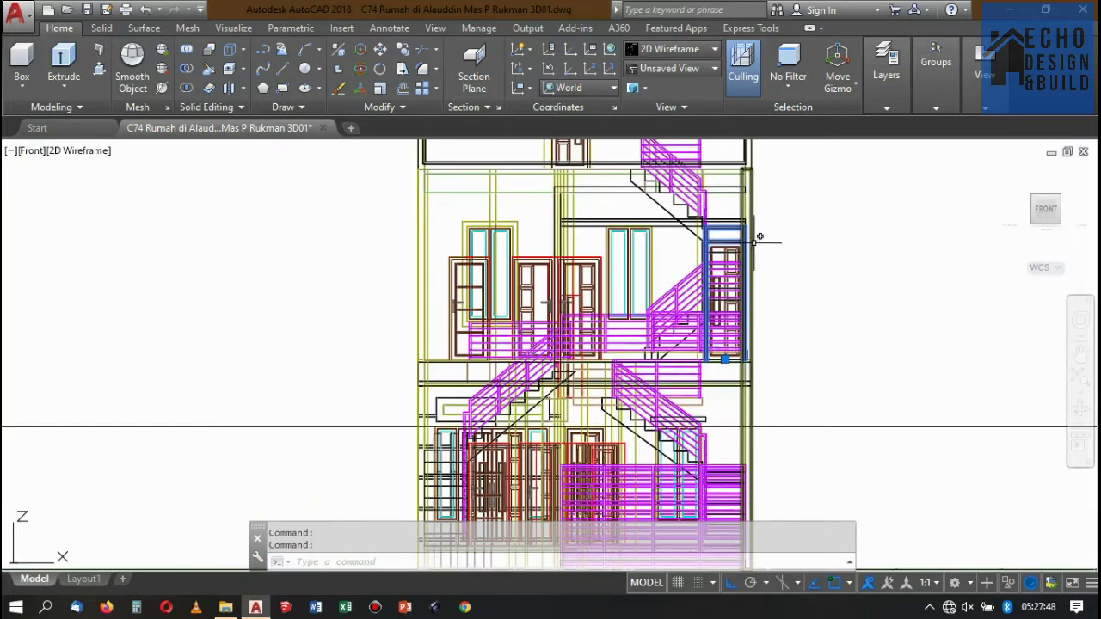
left_click(1036, 205)
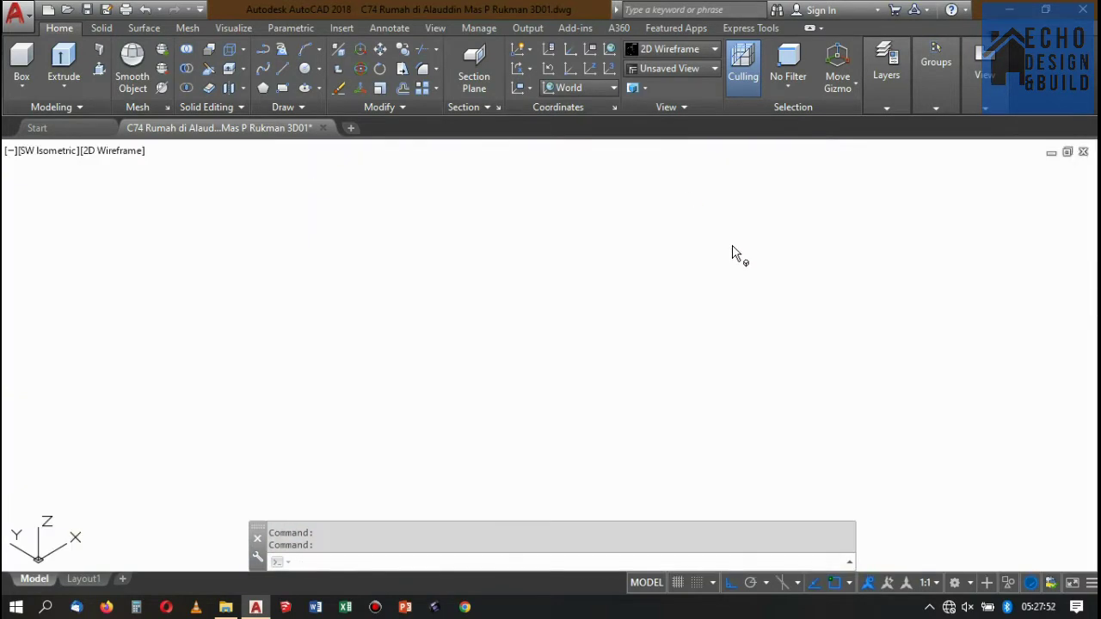
scroll(731, 245, "down", 3)
scroll(732, 245, "down", 3)
scroll(732, 246, "down", 3)
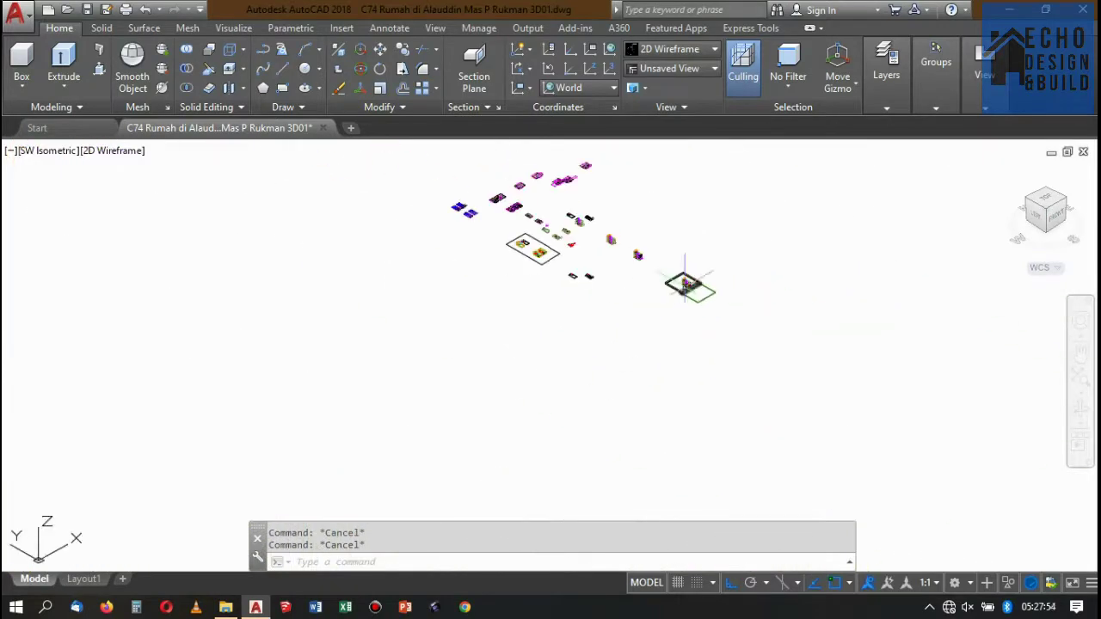
scroll(732, 245, "down", 1)
scroll(682, 296, "up", 3)
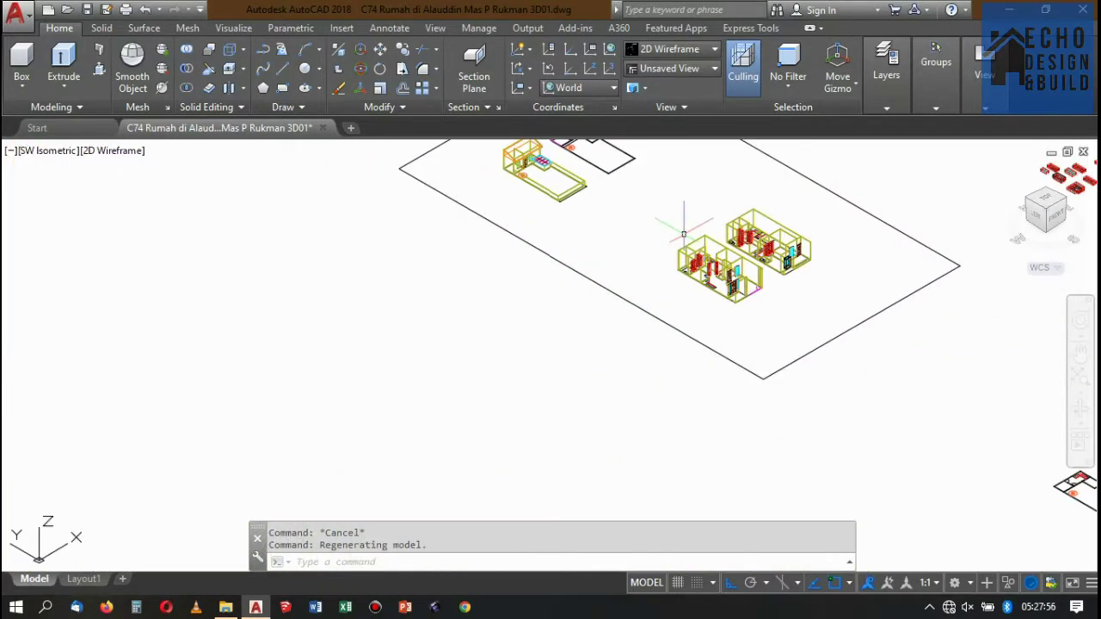
scroll(680, 293, "down", 2)
scroll(714, 258, "down", 1)
scroll(766, 273, "down", 1)
scroll(767, 273, "up", 1)
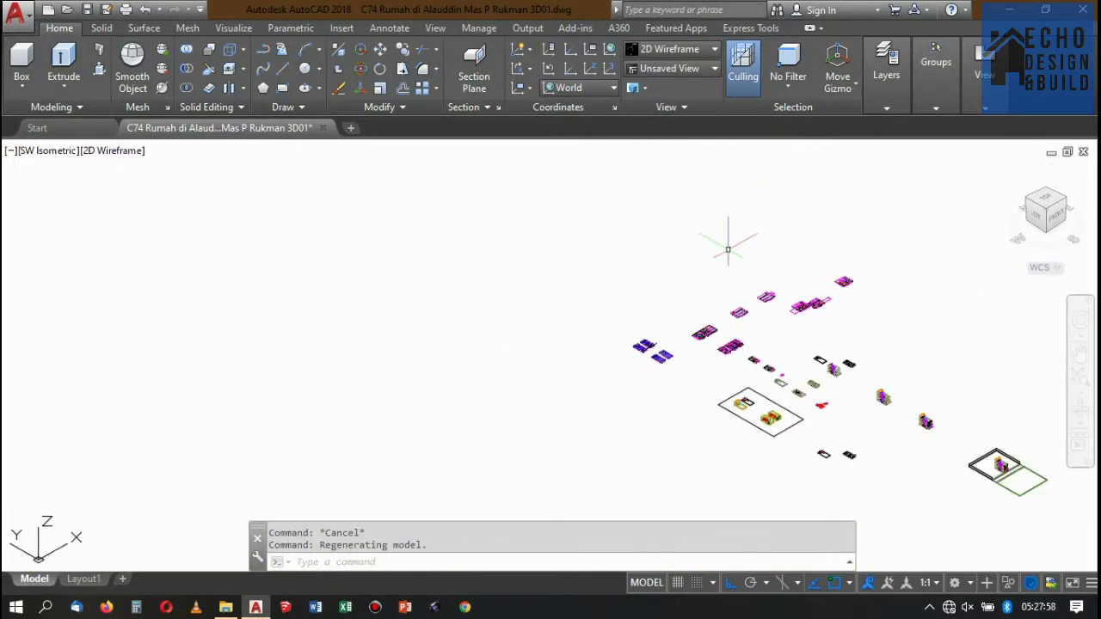
scroll(727, 238, "up", 3)
scroll(700, 314, "up", 2)
scroll(800, 344, "up", 2)
scroll(800, 344, "down", 4)
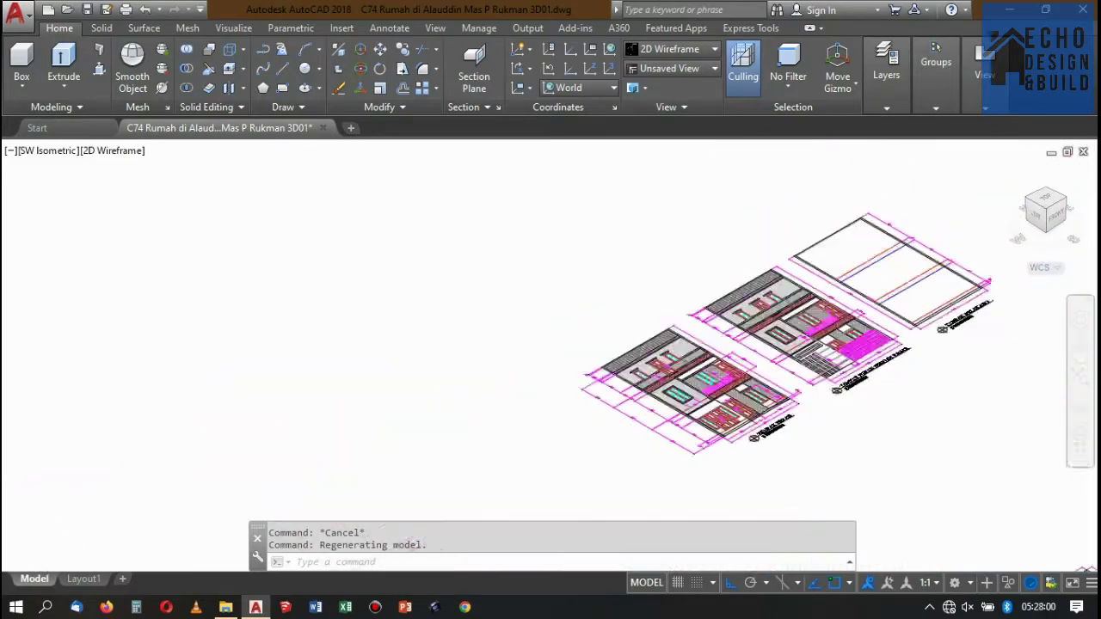
scroll(774, 319, "up", 2)
scroll(765, 301, "up", 2)
scroll(749, 284, "down", 5)
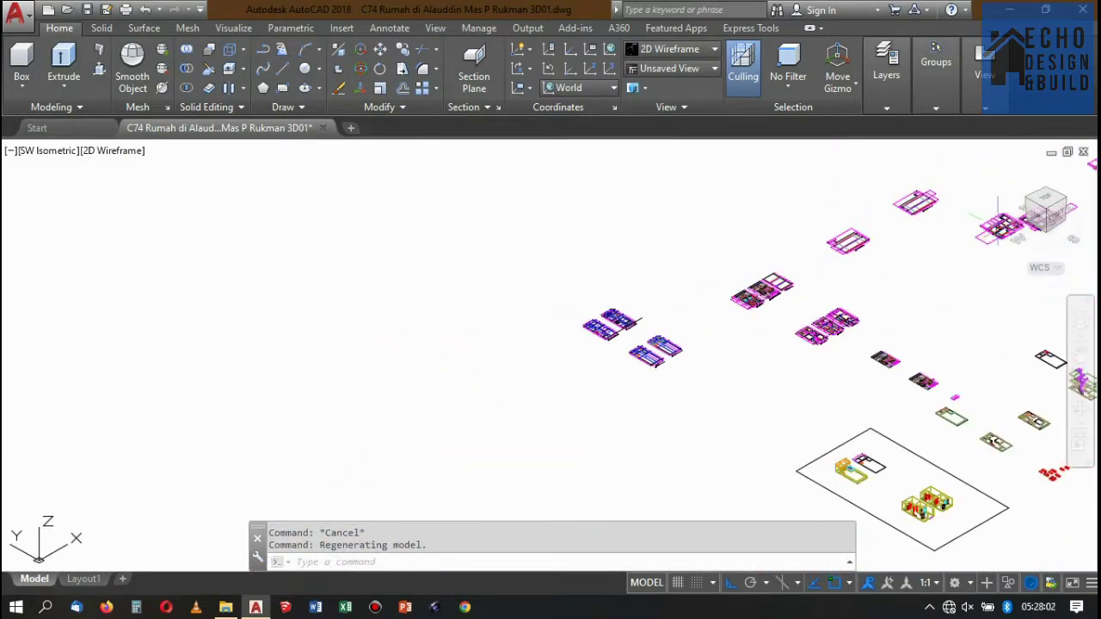
scroll(998, 219, "up", 3)
scroll(775, 275, "down", 3)
scroll(602, 336, "up", 3)
scroll(578, 339, "up", 1)
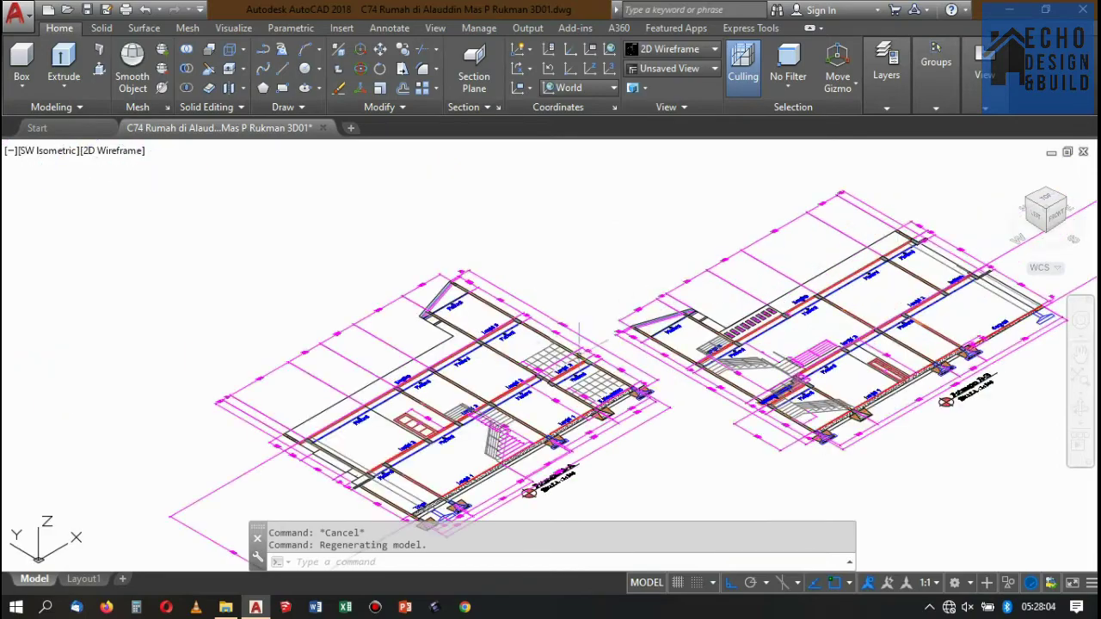
scroll(578, 340, "up", 2)
scroll(576, 349, "down", 3)
scroll(575, 354, "up", 3)
scroll(573, 362, "up", 2)
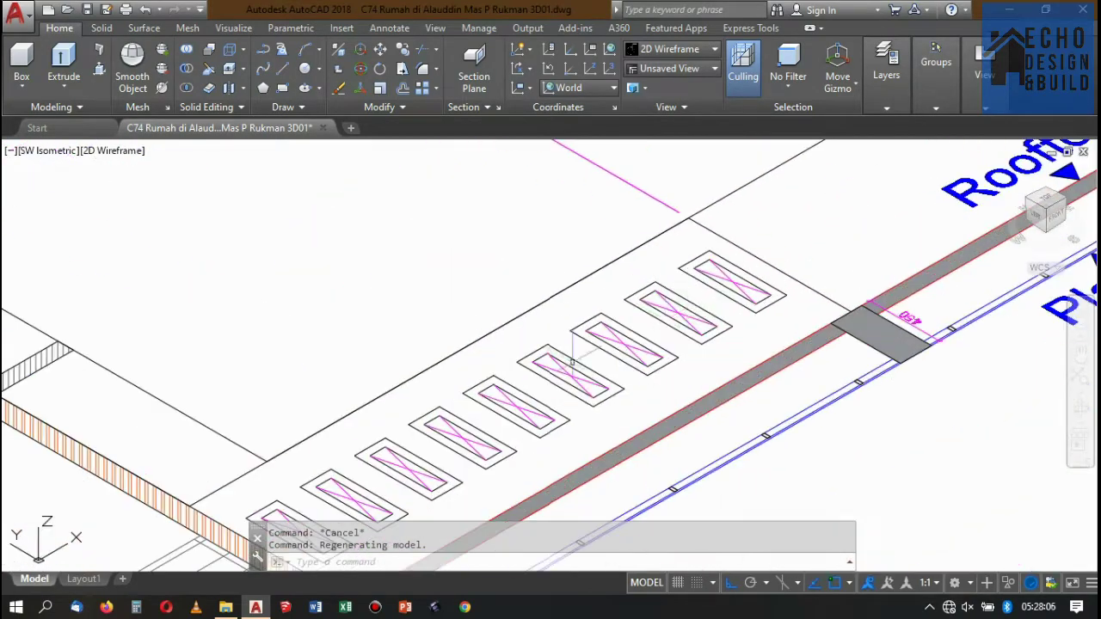
scroll(834, 204, "down", 3)
scroll(667, 314, "up", 3)
scroll(645, 293, "down", 2)
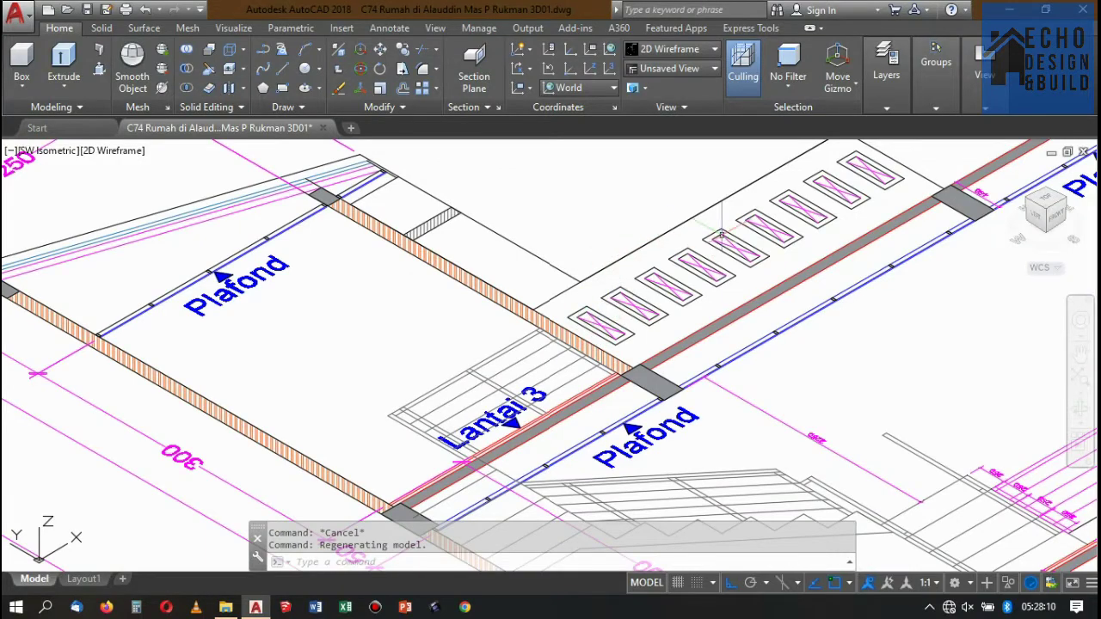
scroll(733, 248, "down", 3)
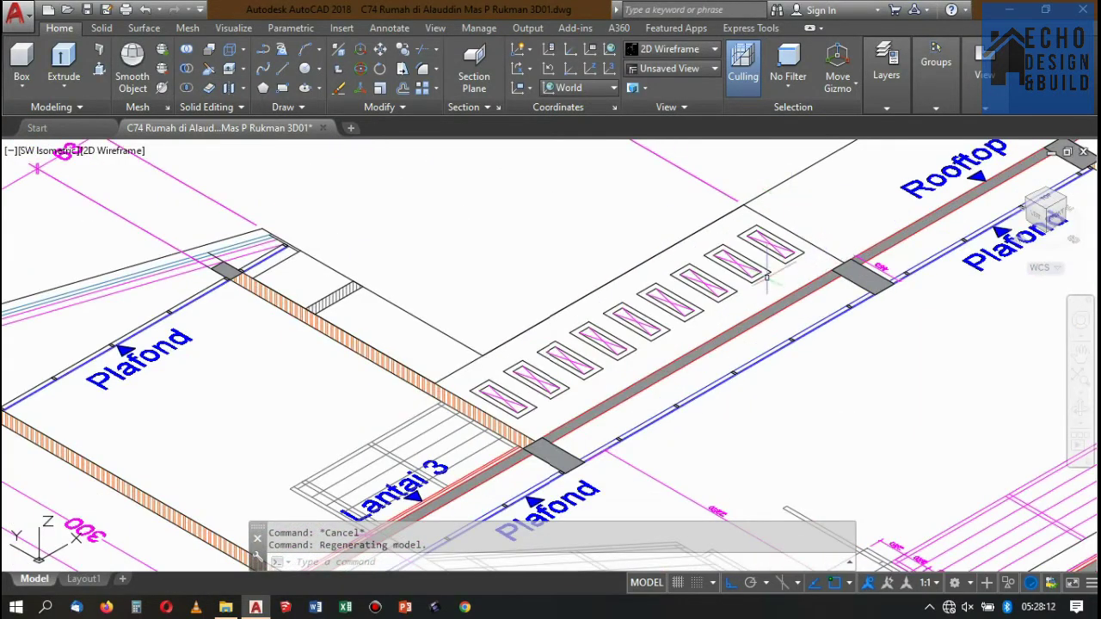
scroll(748, 246, "down", 4)
scroll(748, 245, "up", 2)
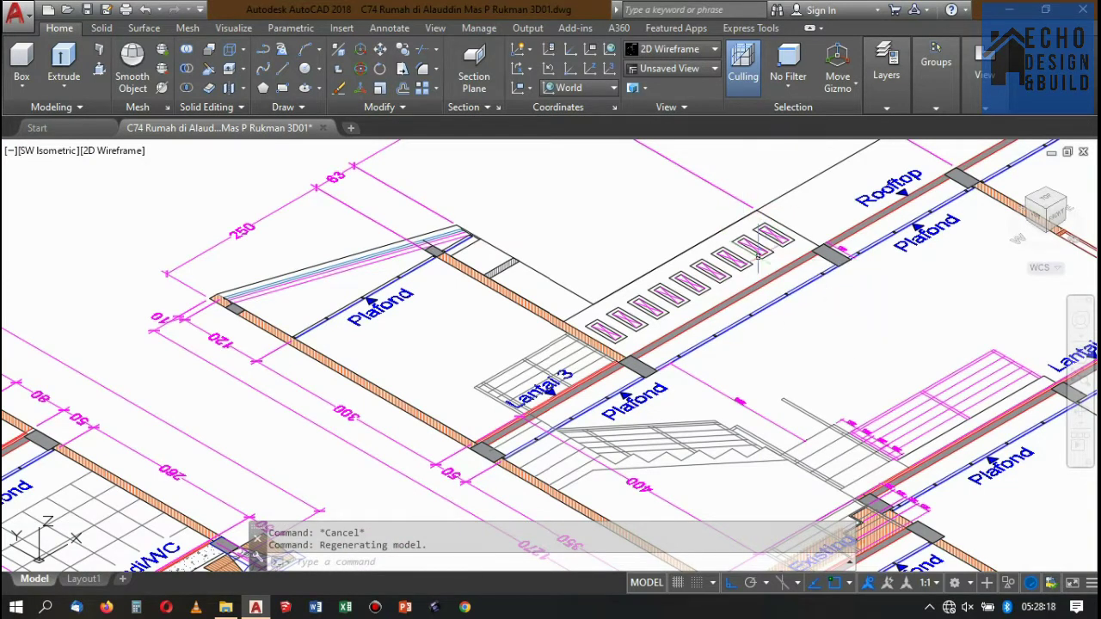
Measure the 300 spacing between two ceiling vents with DIMLINEAR, then cancel without keeping it.
scroll(758, 257, "up", 4)
type("d")
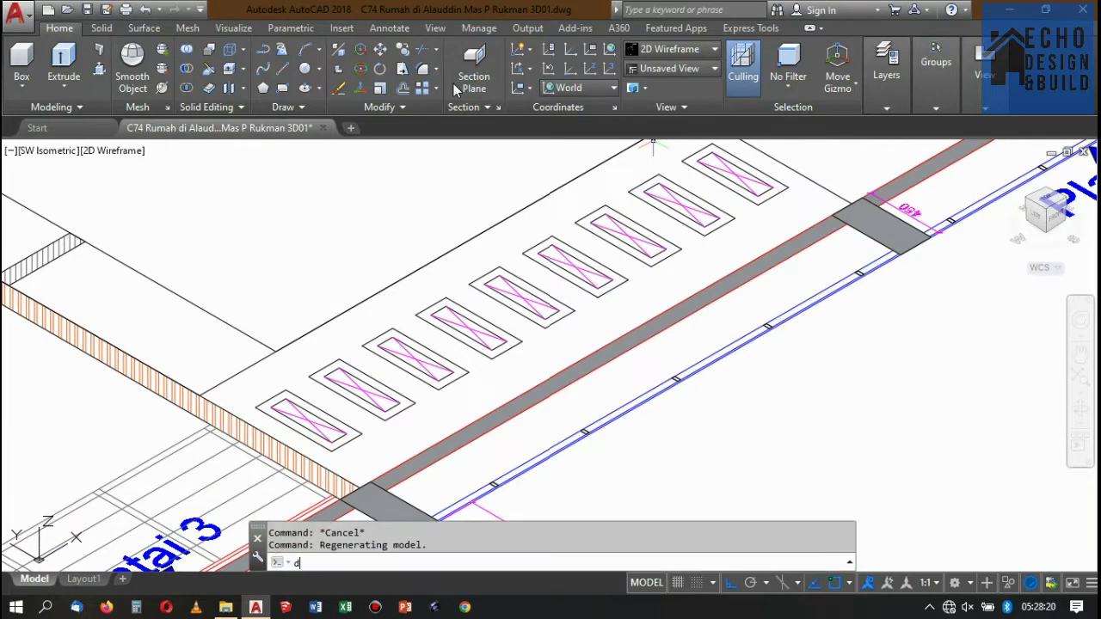
type("n")
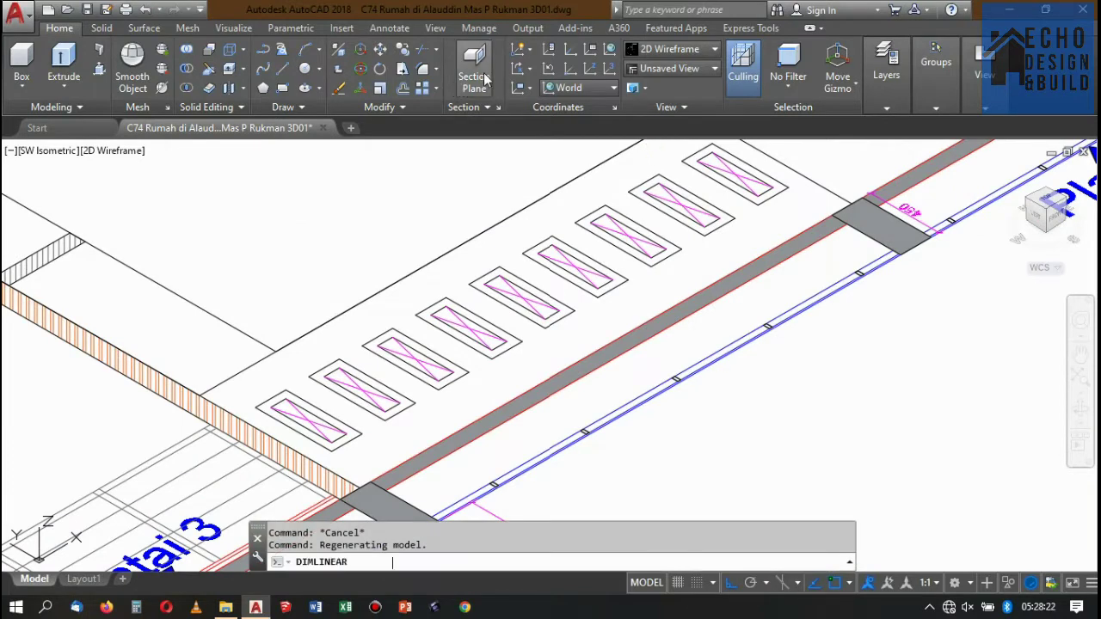
key("Return")
left_click(681, 249)
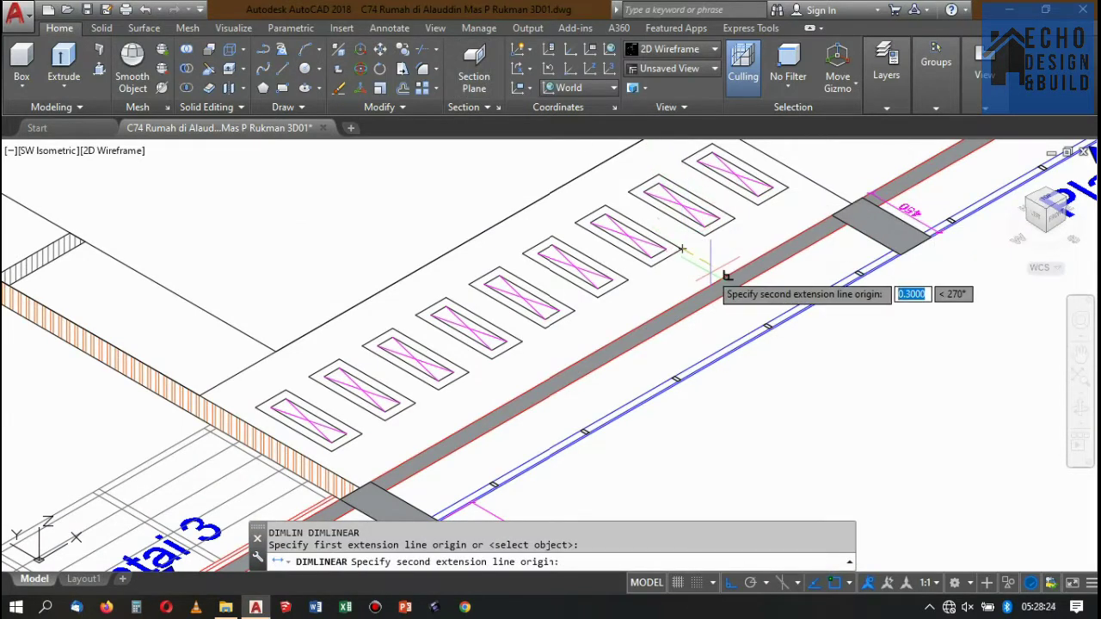
left_click(693, 274)
scroll(667, 284, "up", 2)
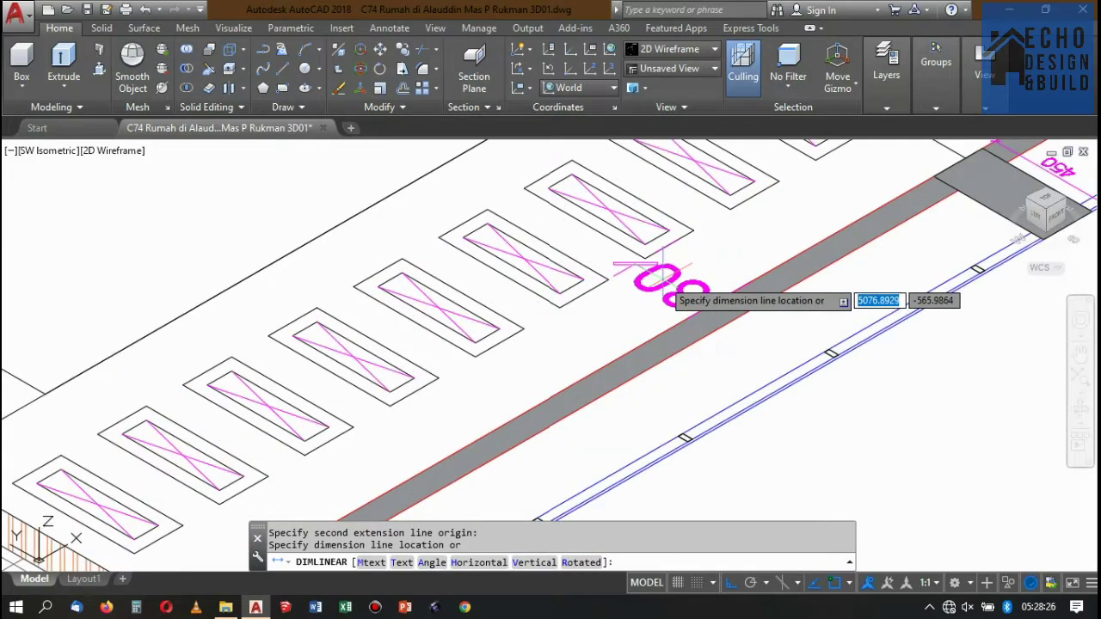
key("Escape")
Zoom in on the vent row and start a rectangle.
scroll(659, 228, "down", 3)
scroll(655, 222, "up", 2)
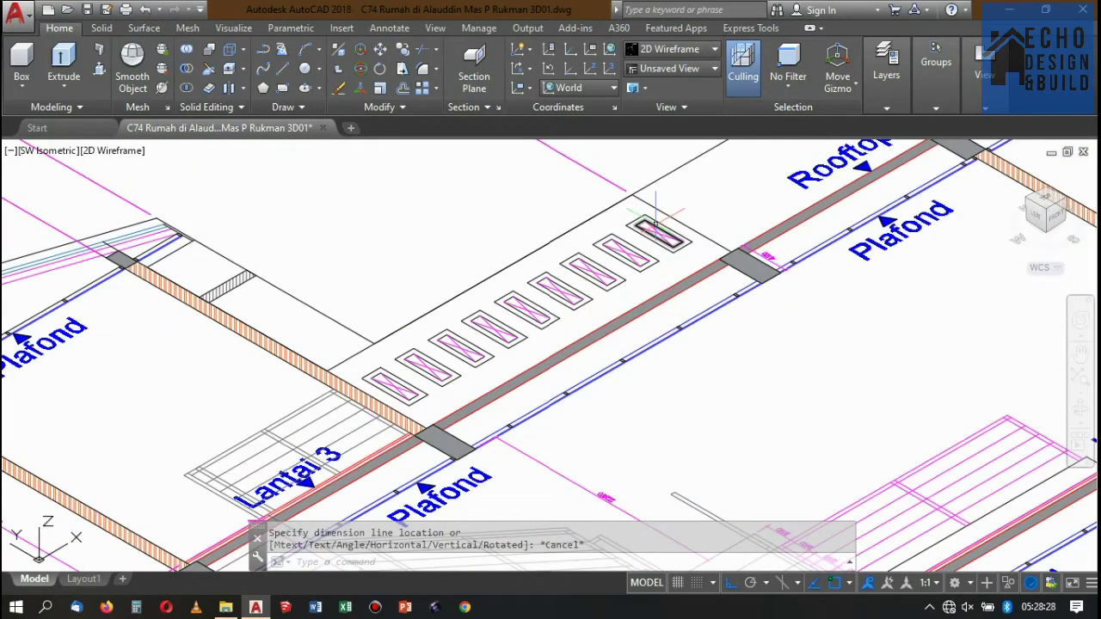
scroll(662, 222, "down", 3)
scroll(663, 211, "up", 5)
scroll(641, 215, "down", 4)
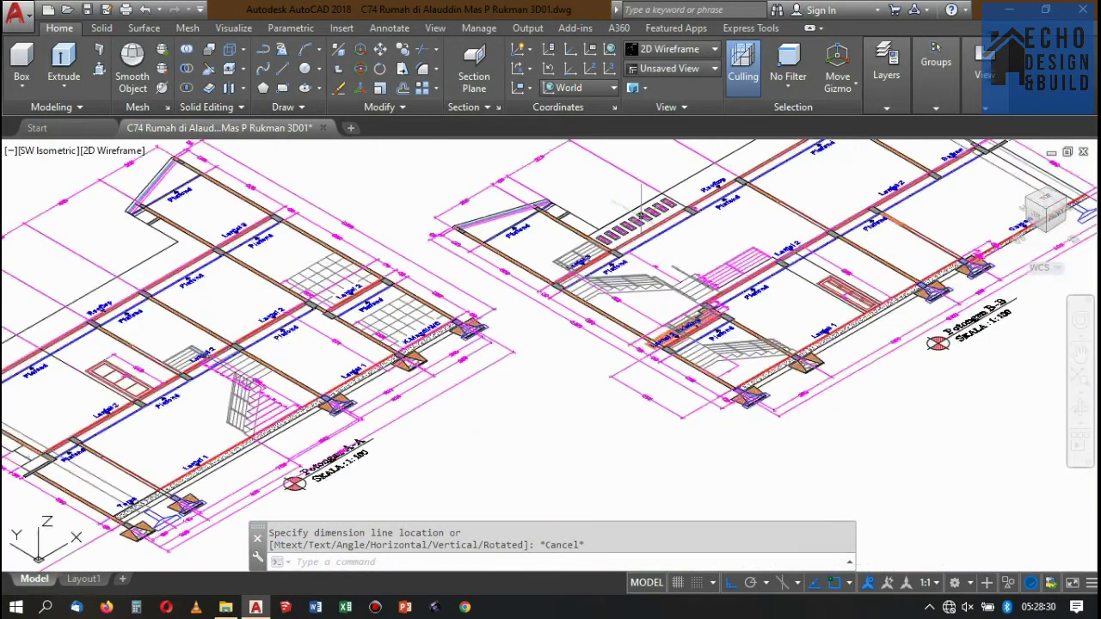
scroll(628, 220, "down", 4)
scroll(618, 222, "up", 10)
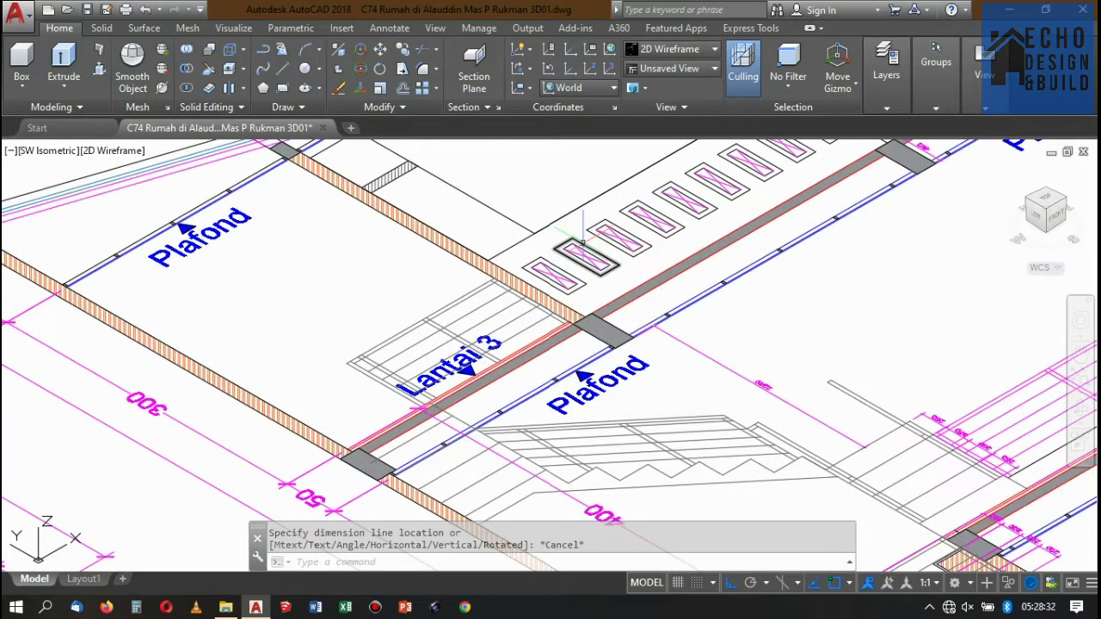
type("rec")
key("Return")
Draw a rectangle enclosing the three vents at the end of the row.
scroll(563, 258, "up", 4)
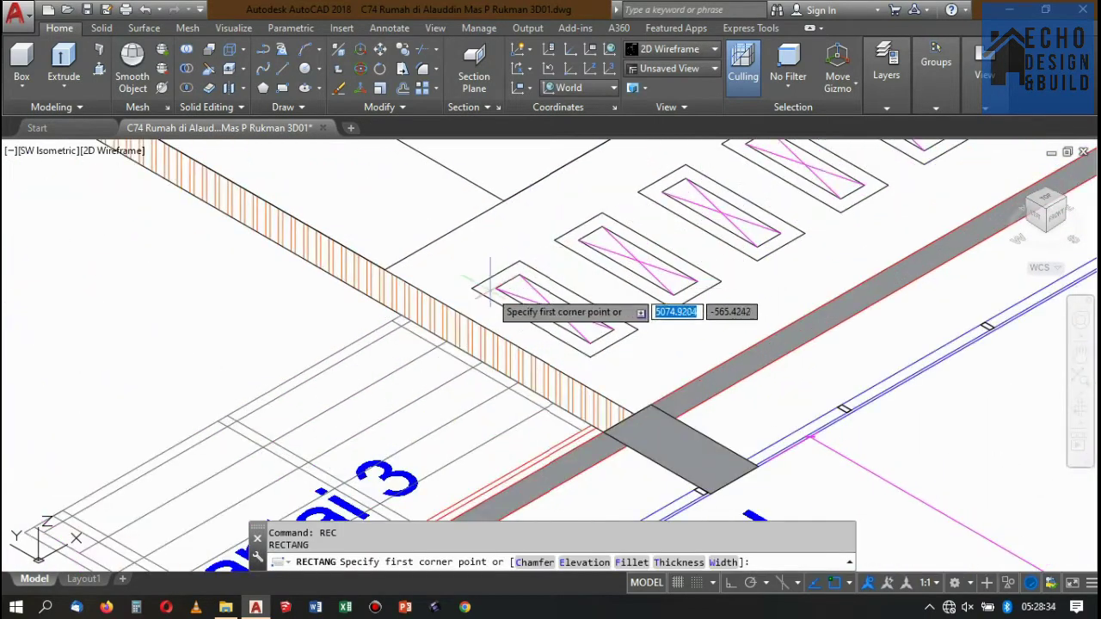
left_click(472, 288)
scroll(495, 297, "down", 3)
scroll(580, 303, "up", 2)
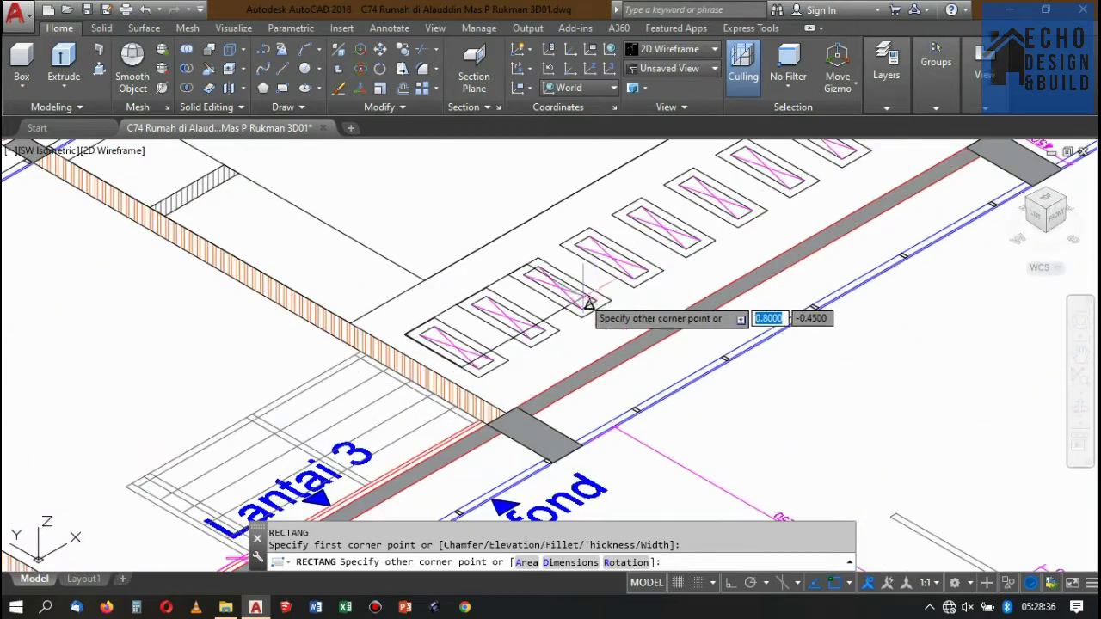
left_click(608, 302)
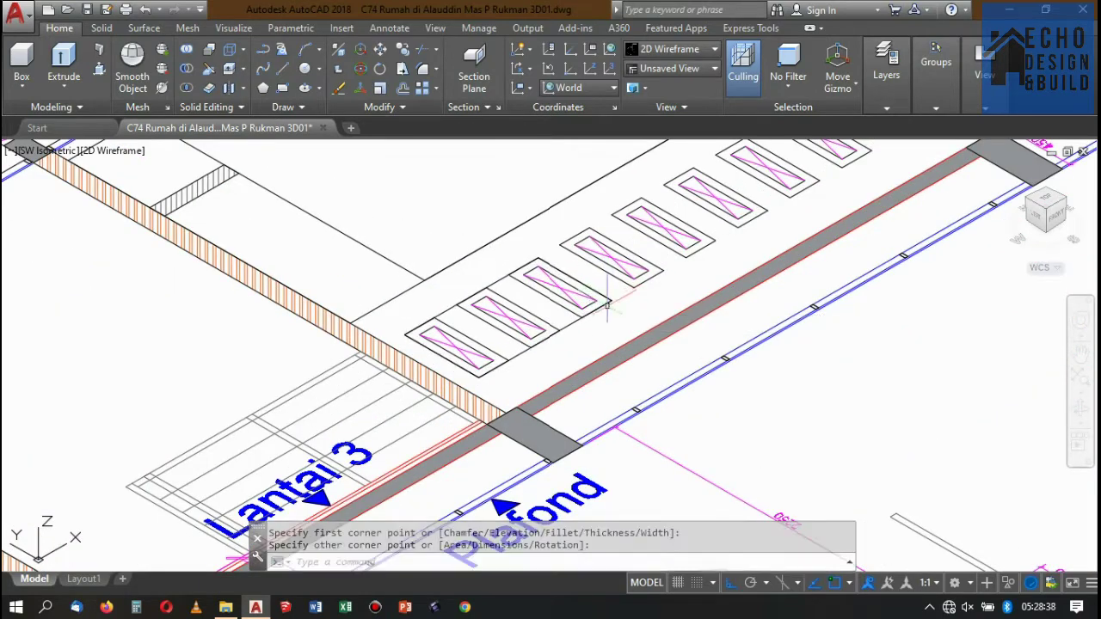
Narrow the rectangle with a side grip to fit the vents, then start COPY.
left_click(567, 314)
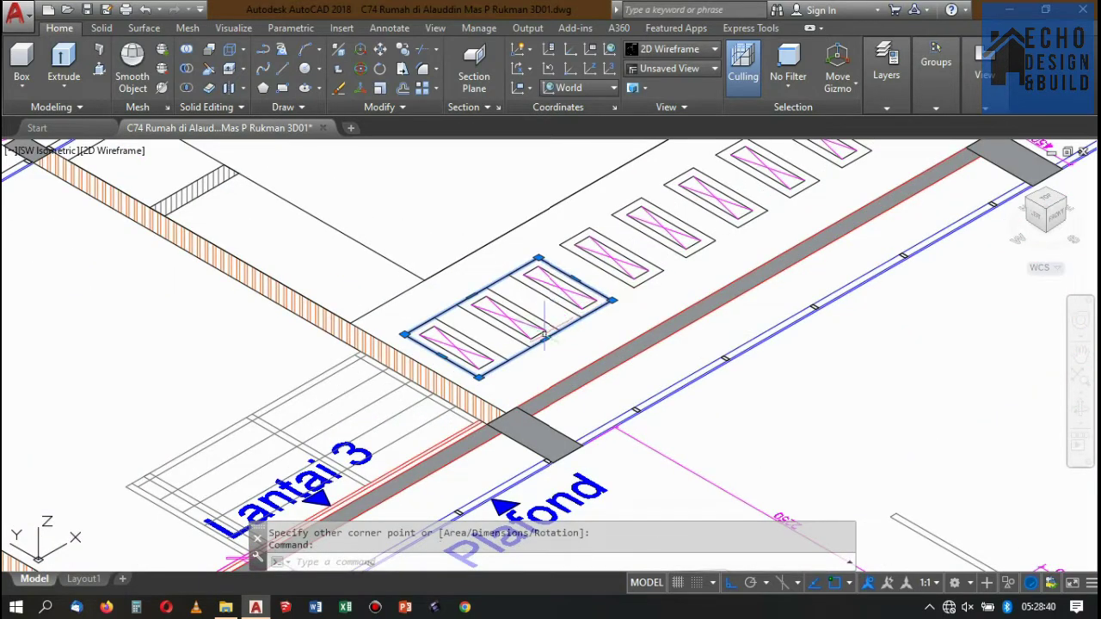
left_click(546, 338)
scroll(551, 337, "up", 2)
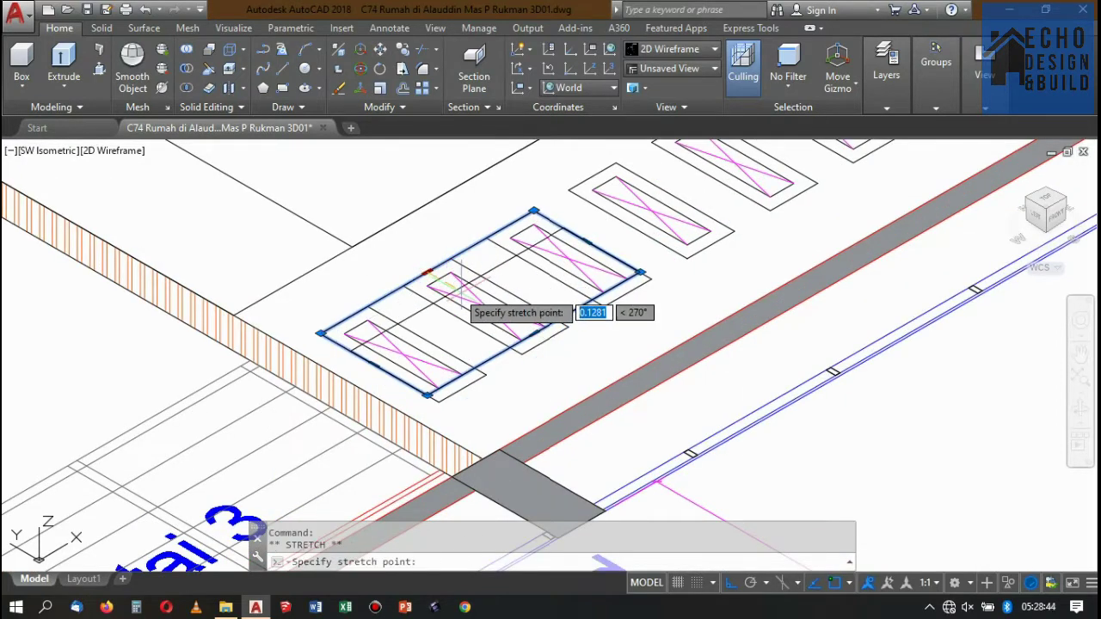
scroll(585, 266, "down", 2)
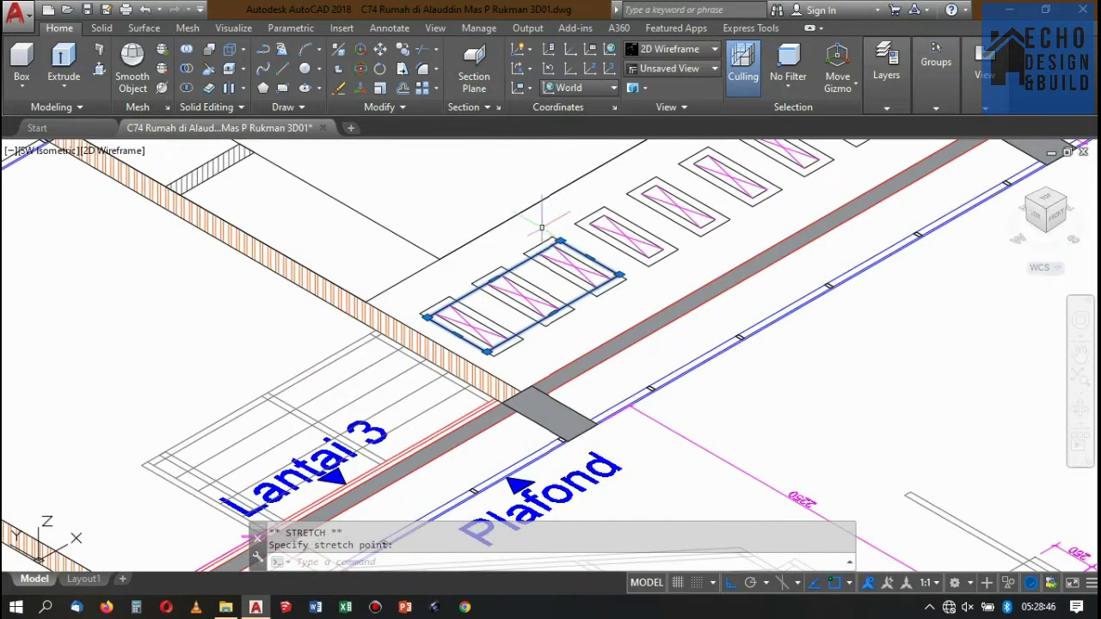
type("co")
key("Return")
Copy the vent rectangle from its corner to several spots, including over the other section's vents.
scroll(418, 353, "up", 3)
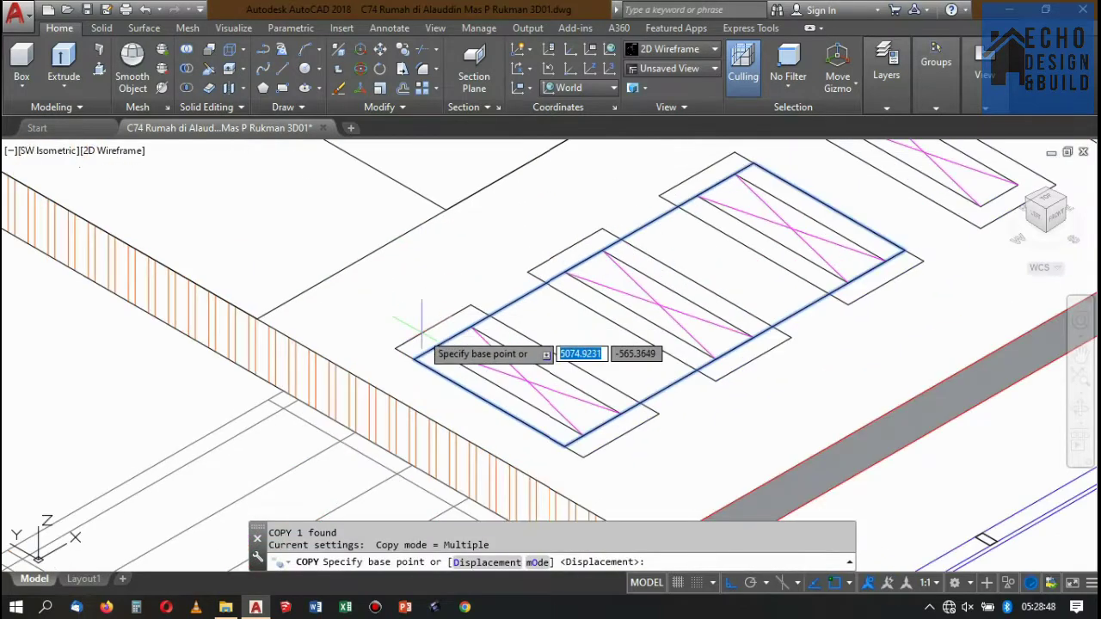
left_click(414, 359)
scroll(469, 370, "down", 2)
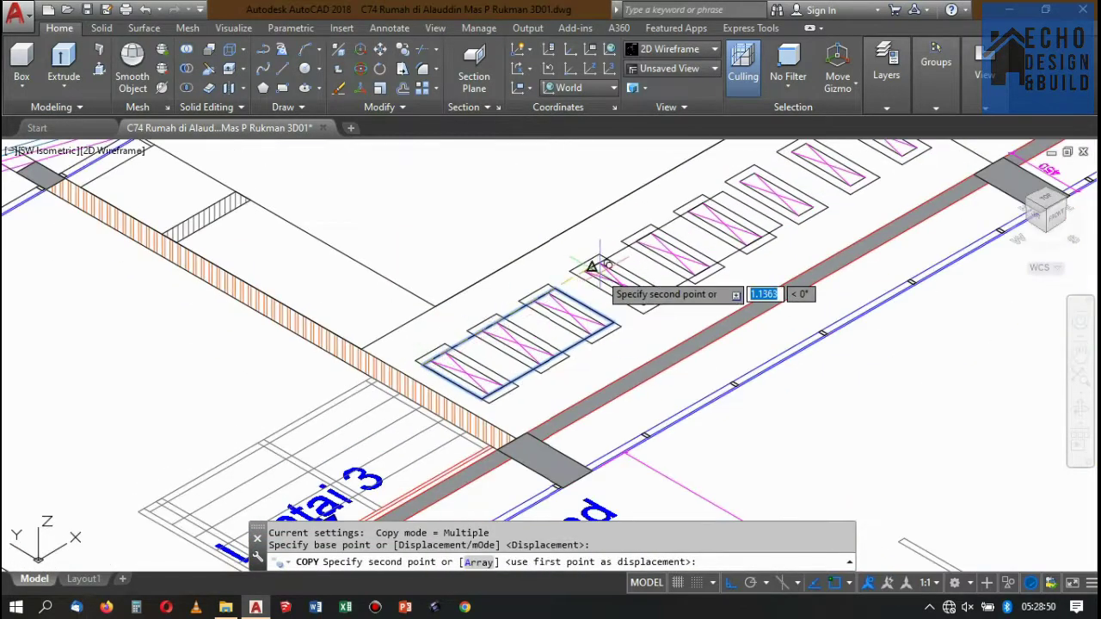
scroll(590, 262, "up", 2)
left_click(564, 265)
scroll(564, 265, "down", 2)
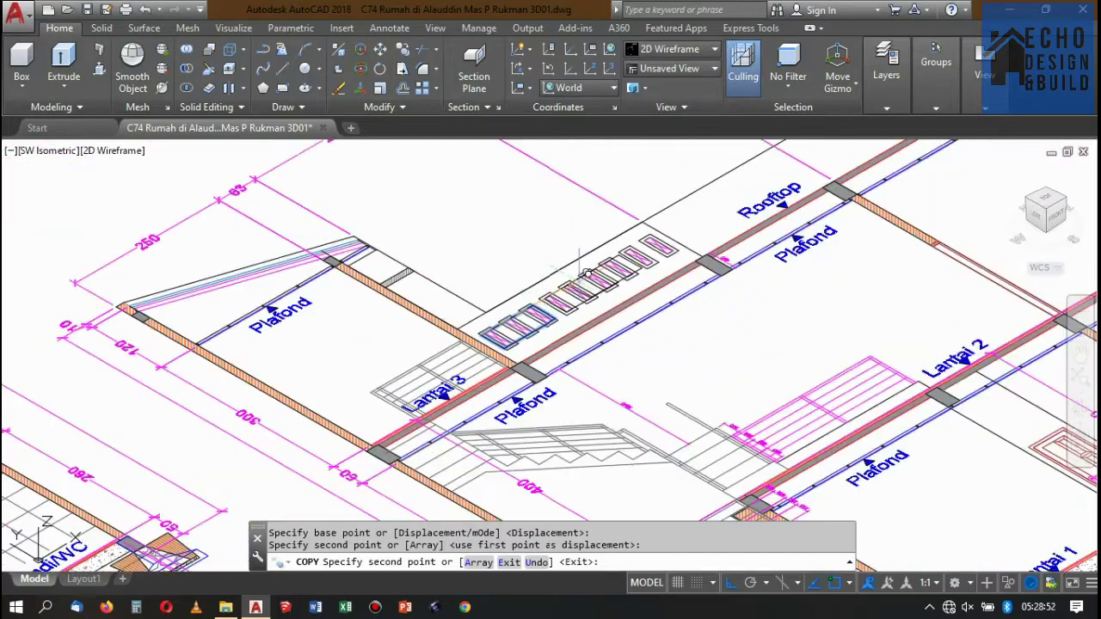
scroll(637, 258, "up", 1)
scroll(567, 256, "up", 3)
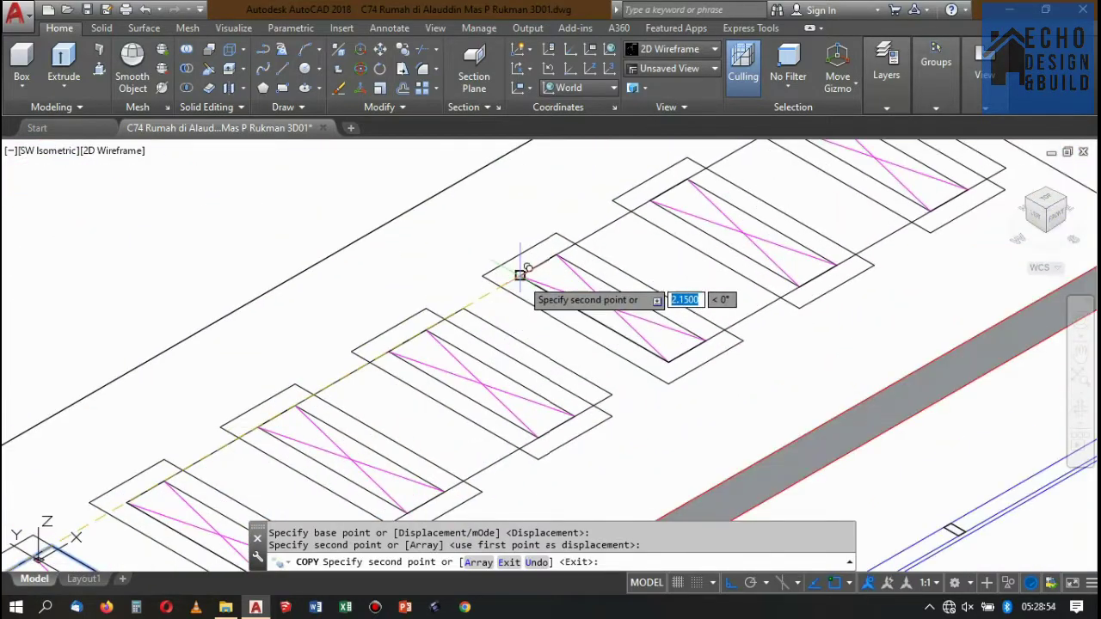
left_click(531, 272)
scroll(559, 258, "down", 3)
scroll(626, 241, "down", 2)
scroll(629, 224, "down", 2)
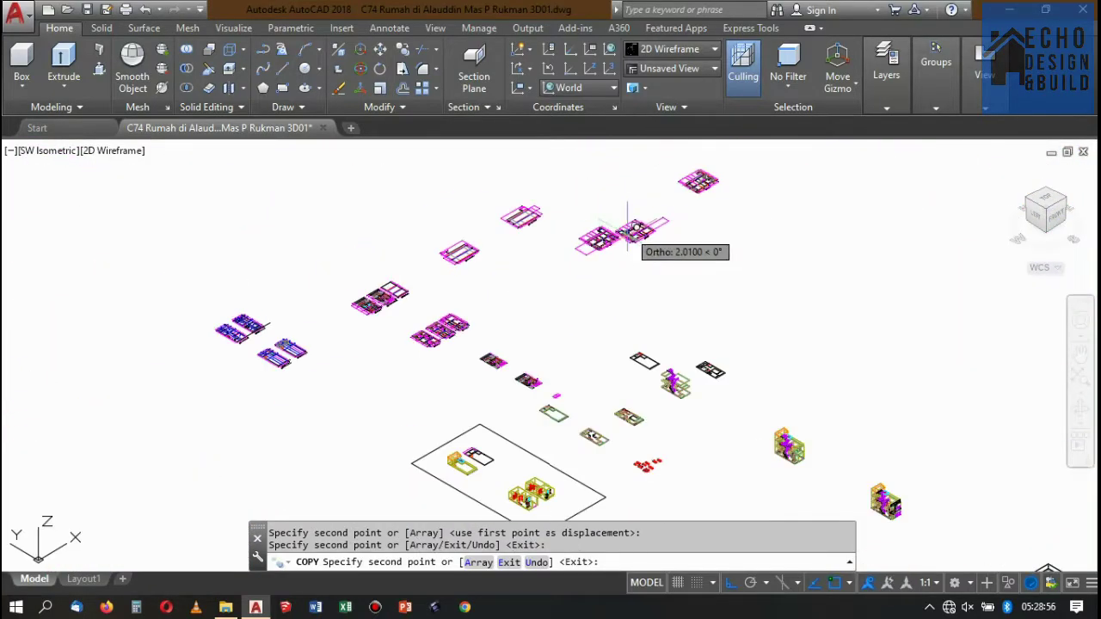
scroll(424, 319, "up", 2)
scroll(423, 320, "up", 2)
scroll(408, 323, "up", 2)
scroll(392, 327, "up", 2)
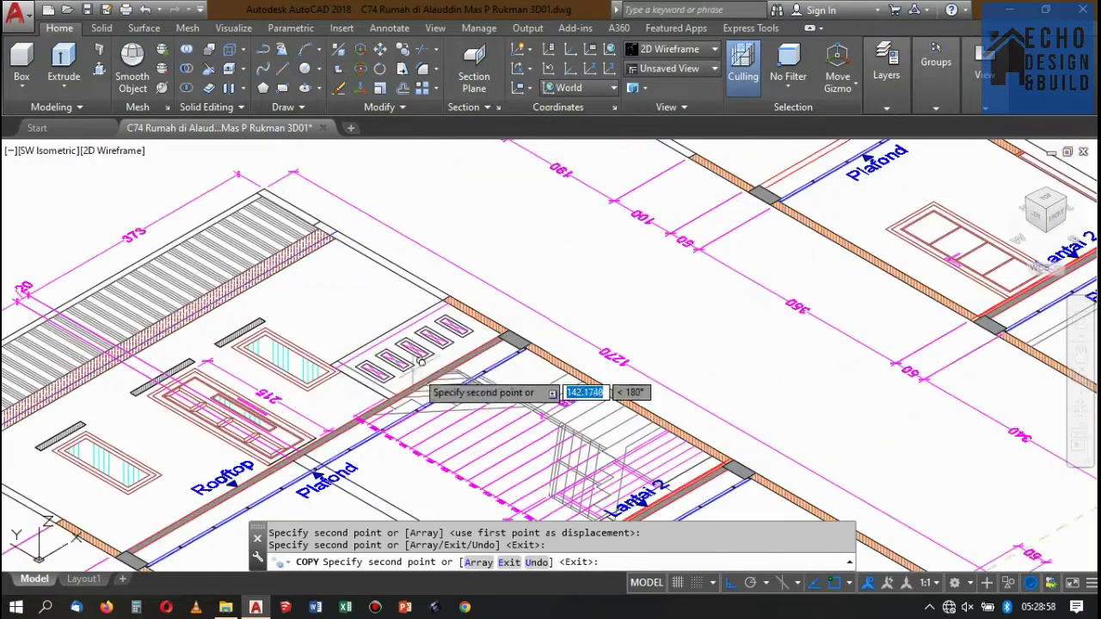
scroll(374, 331, "up", 2)
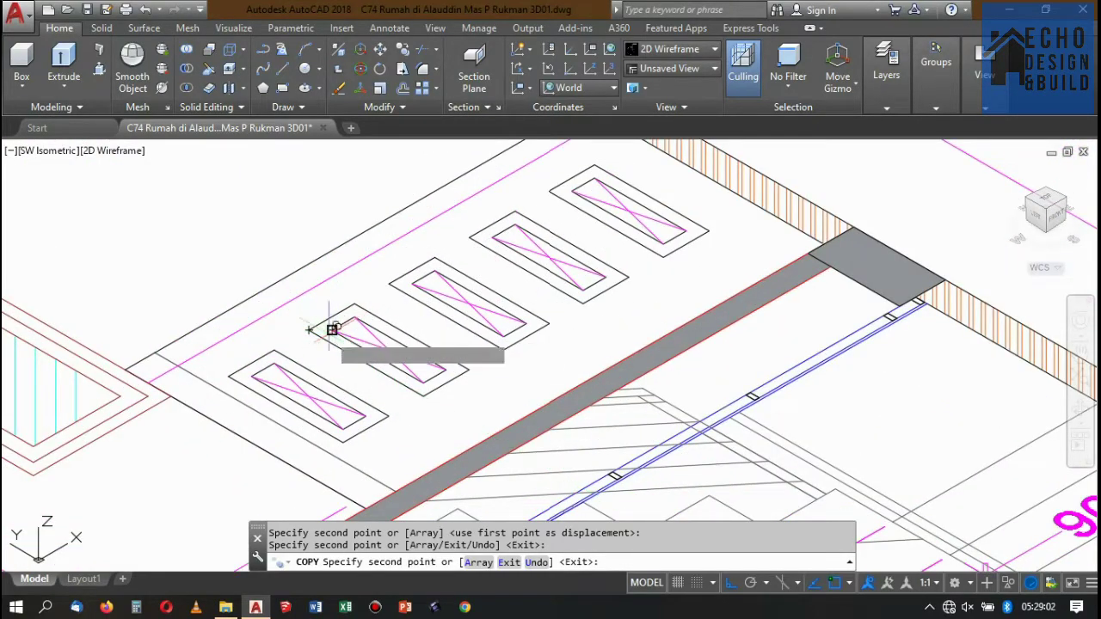
left_click(335, 324)
scroll(437, 297, "down", 2)
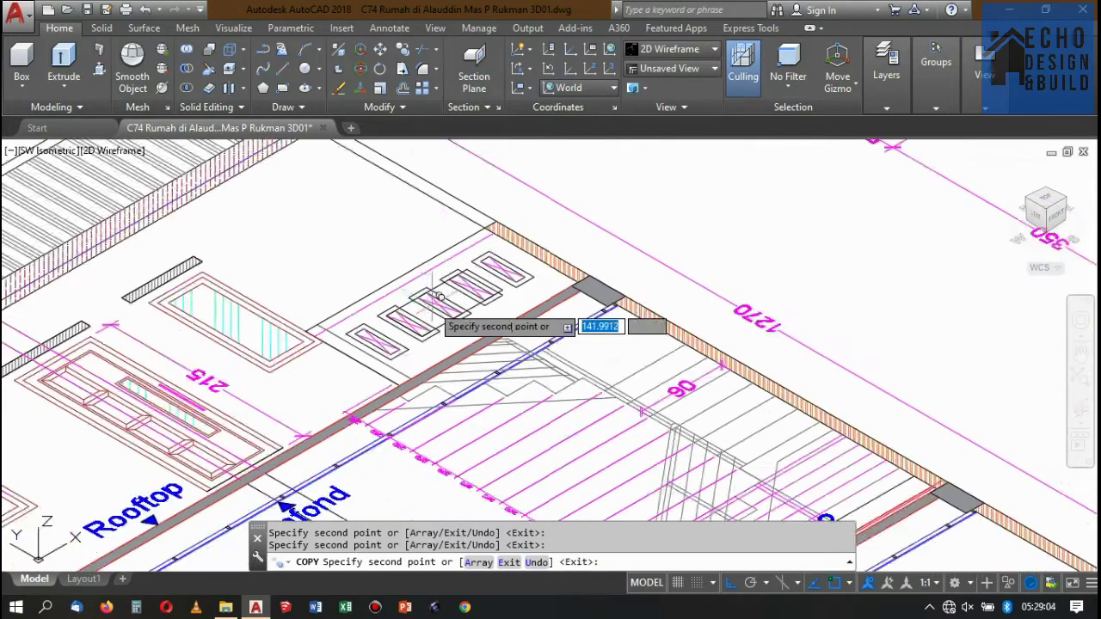
scroll(437, 297, "up", 3)
key("Return")
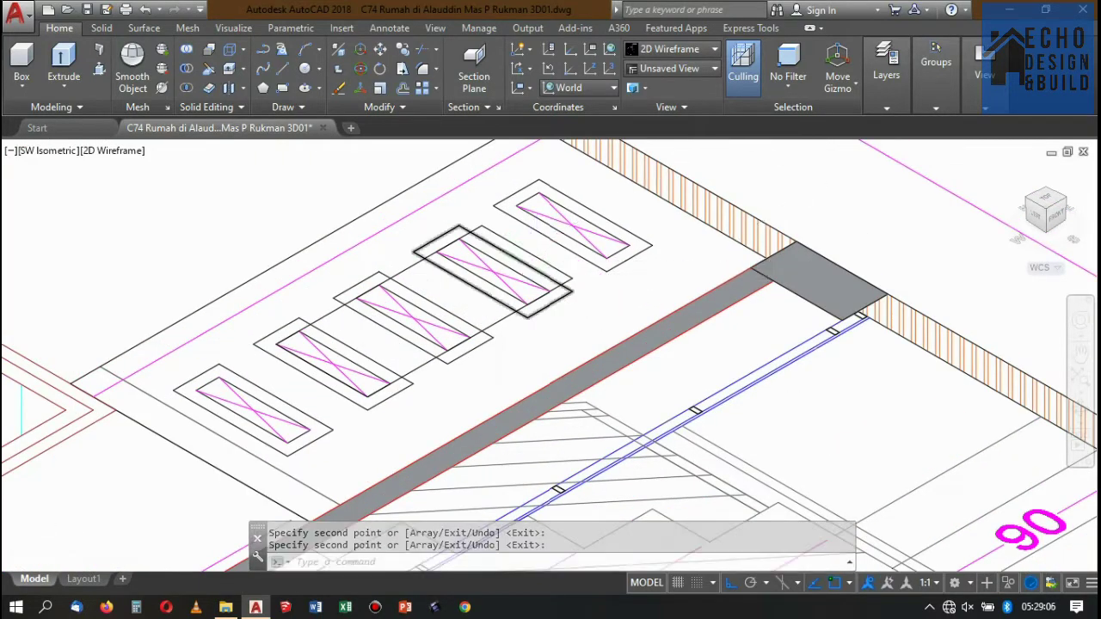
Move the copied rectangle from its corner so it lines up over three vents.
scroll(540, 245, "up", 2)
type("m")
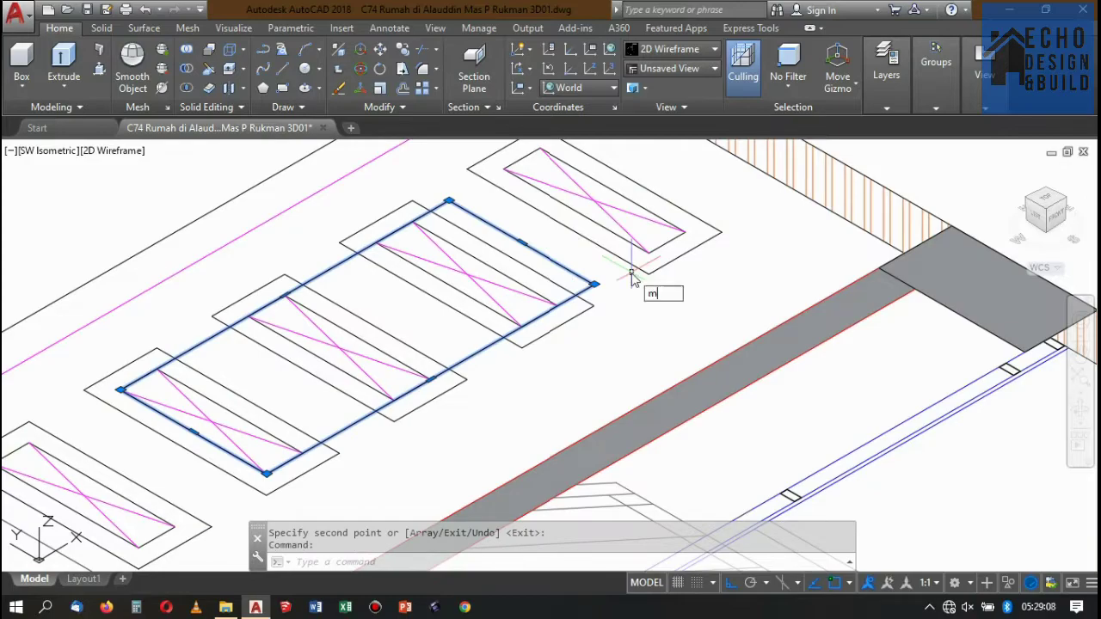
key("Return")
left_click(594, 284)
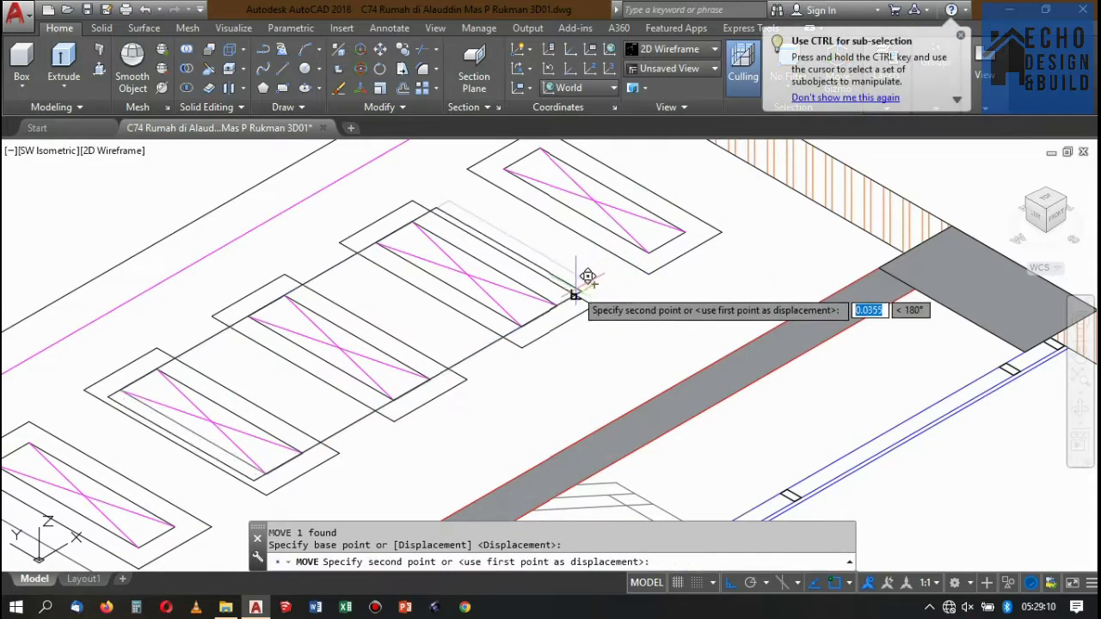
left_click(573, 286)
scroll(569, 285, "down", 2)
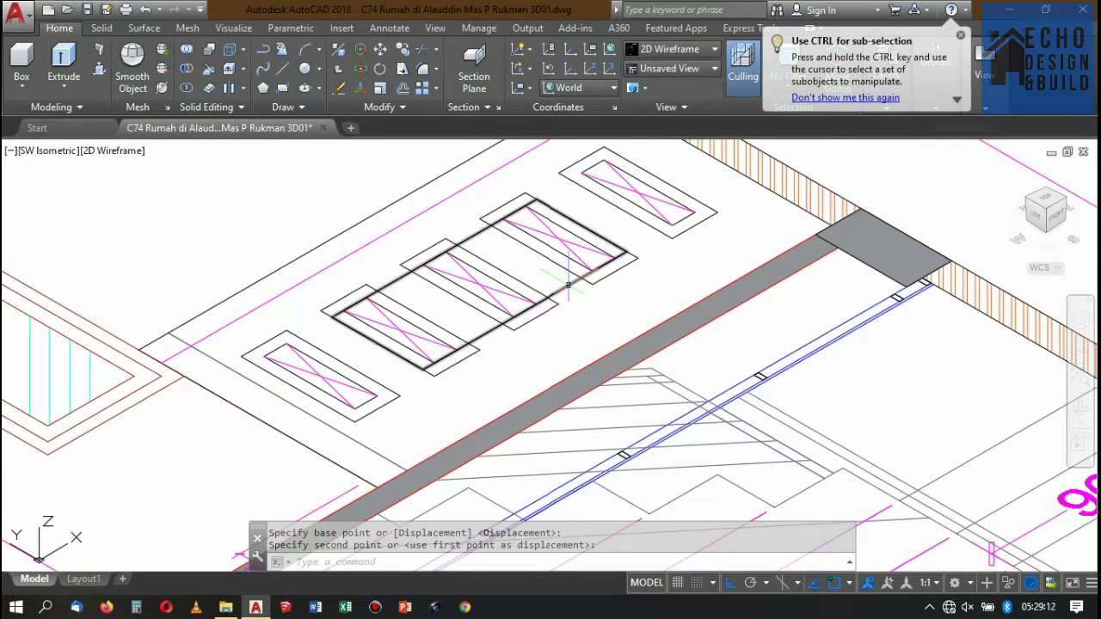
scroll(567, 283, "down", 3)
scroll(568, 284, "down", 2)
scroll(555, 282, "up", 2)
scroll(546, 279, "up", 3)
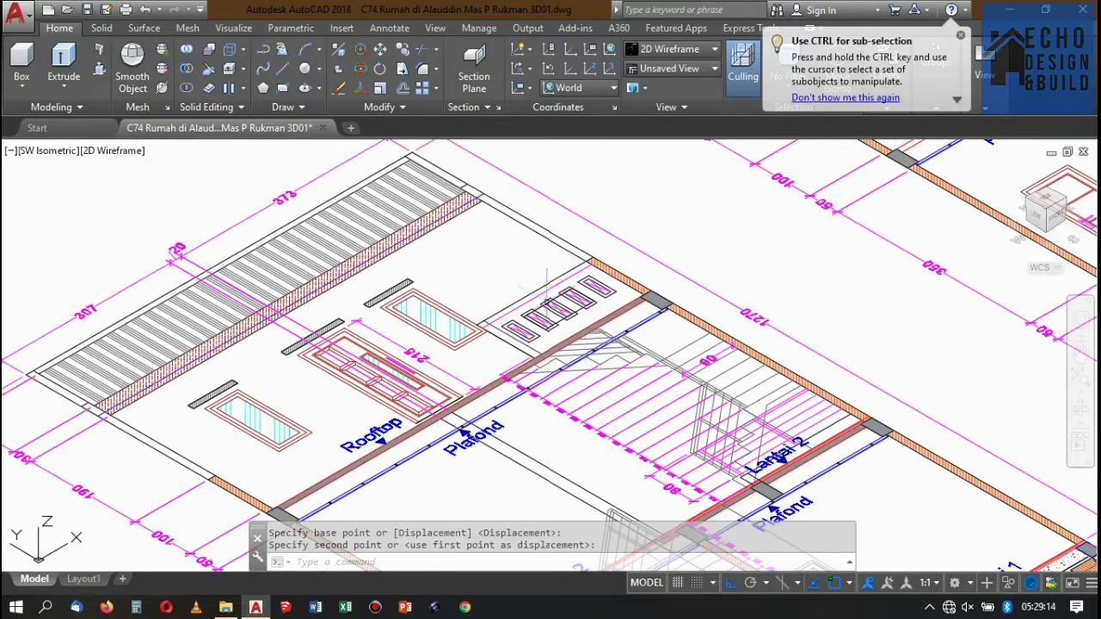
scroll(550, 288, "up", 2)
scroll(577, 310, "up", 3)
Select the aligned rectangle over the vents and zoom out.
left_click(591, 322)
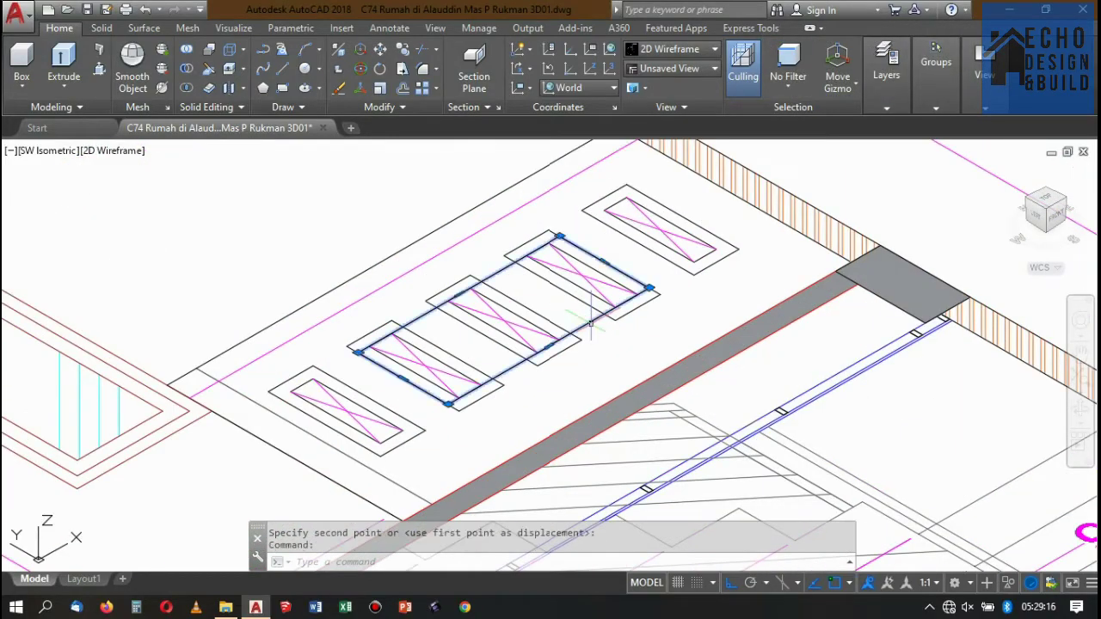
scroll(591, 323, "down", 3)
scroll(556, 252, "down", 2)
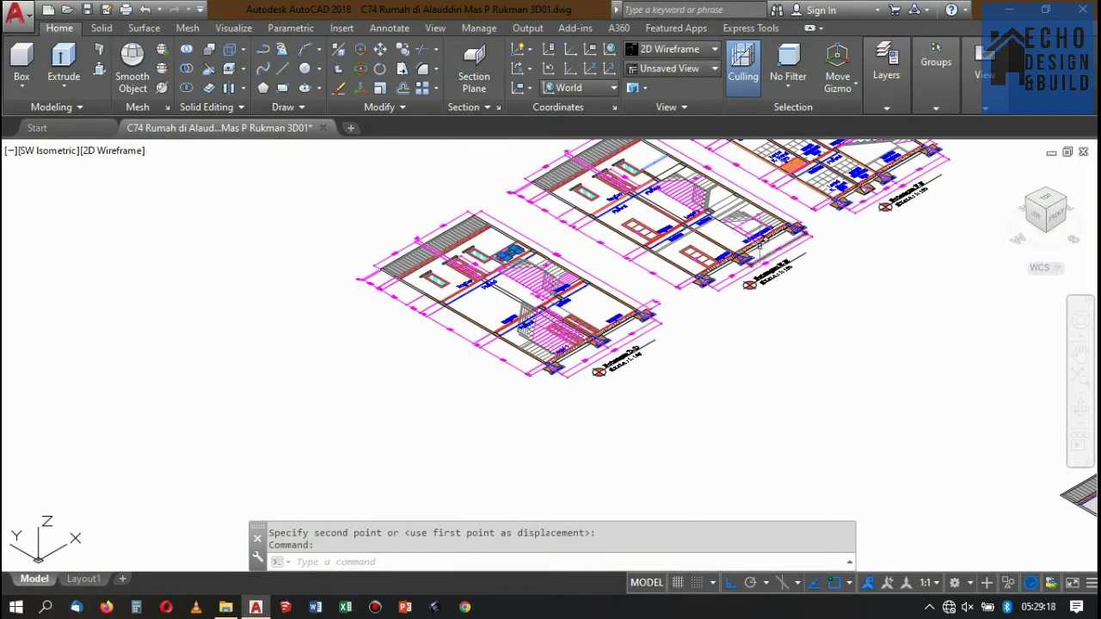
scroll(619, 256, "down", 4)
scroll(613, 246, "up", 2)
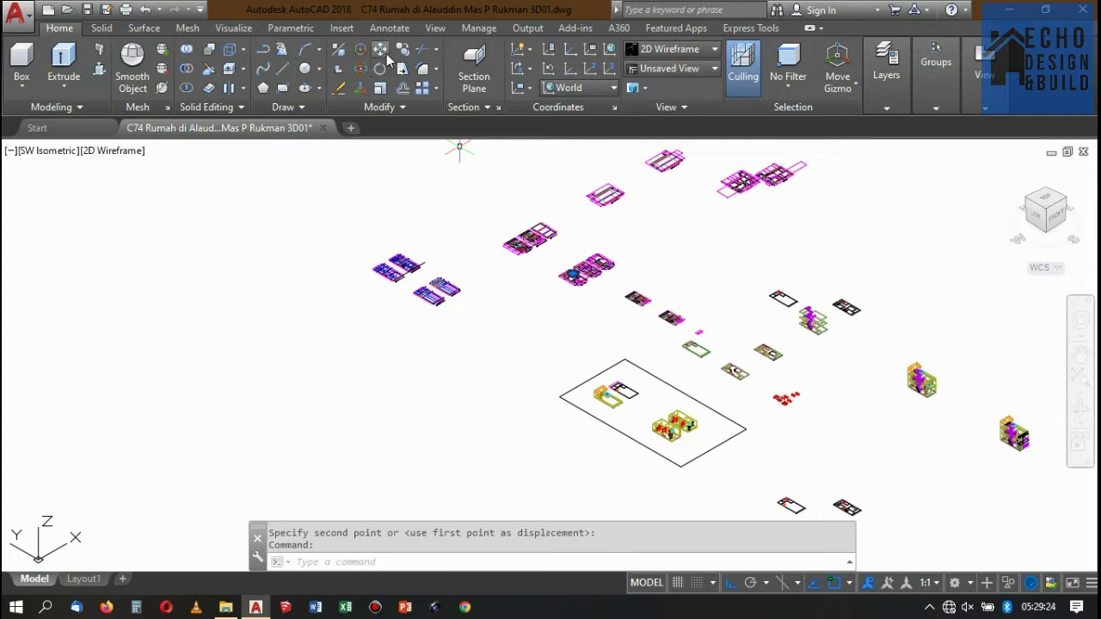
Begin copying the selected rectangle, then cancel the unfinished copy.
left_click(401, 49)
left_click(668, 222)
scroll(685, 224, "down", 5)
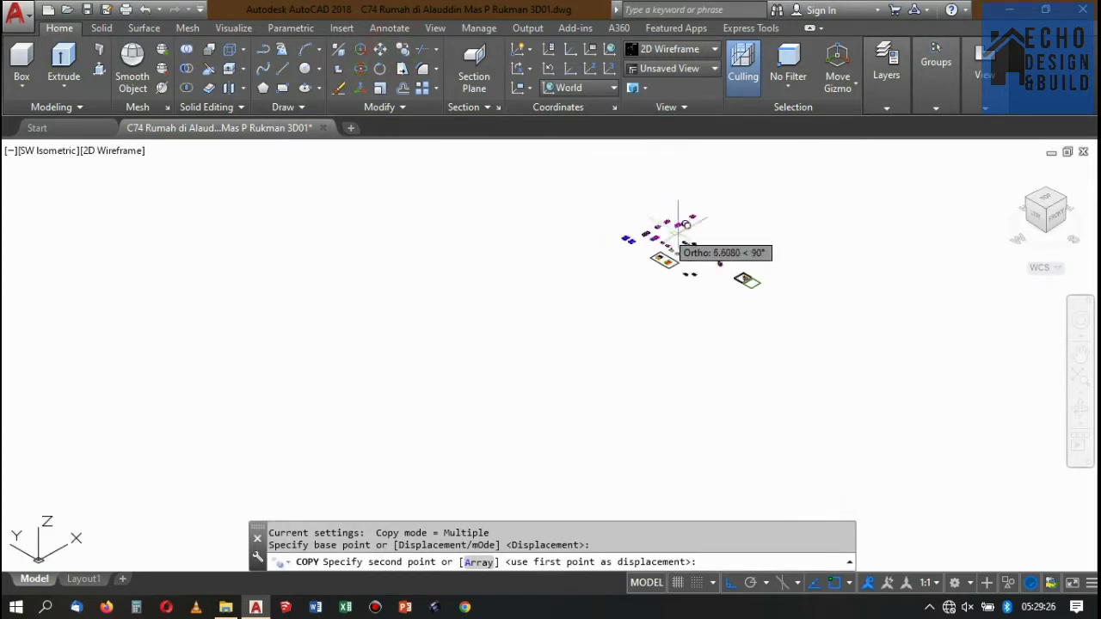
scroll(831, 277, "up", 3)
scroll(700, 278, "up", 2)
scroll(585, 305, "up", 2)
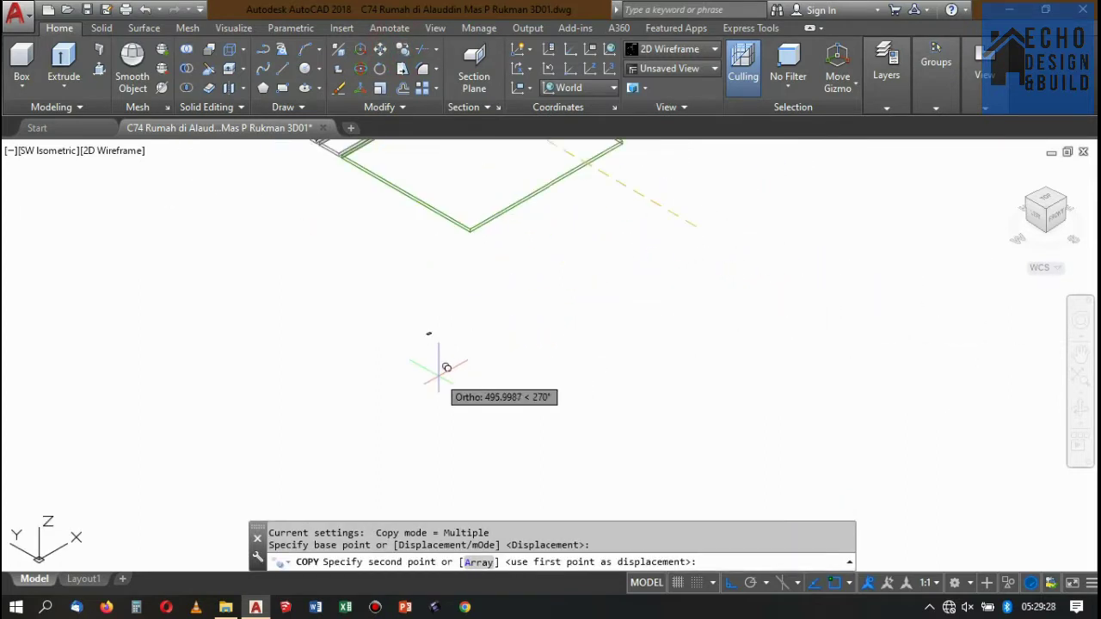
scroll(425, 364, "up", 2)
key("Escape")
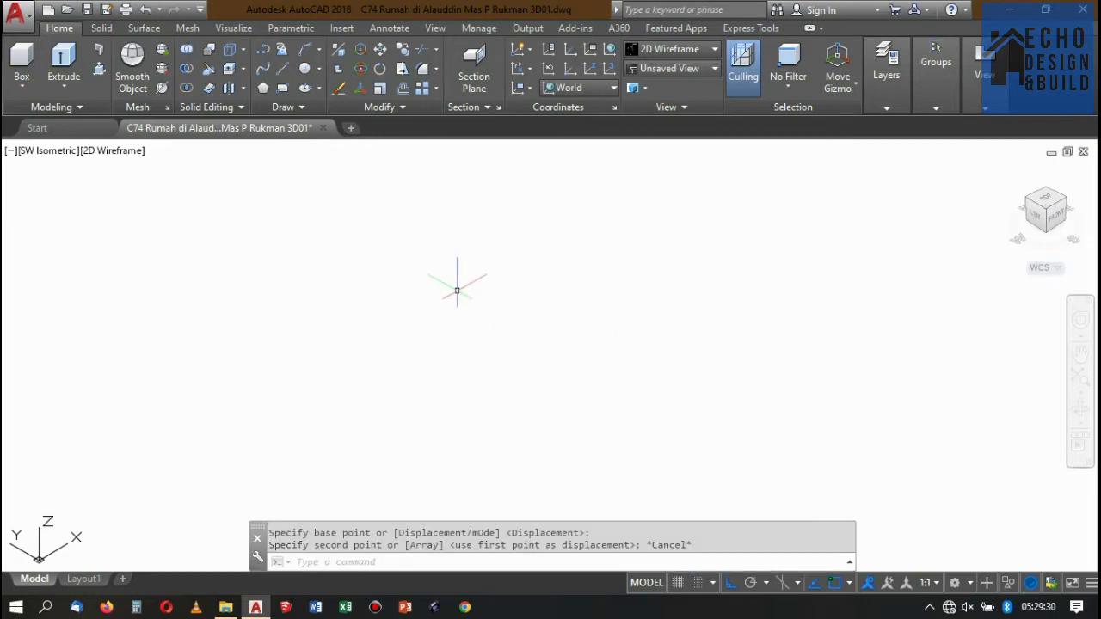
Copy one rooftop vent rectangle into empty space beside the plan.
scroll(469, 297, "down", 3)
scroll(452, 284, "up", 5)
scroll(490, 284, "down", 5)
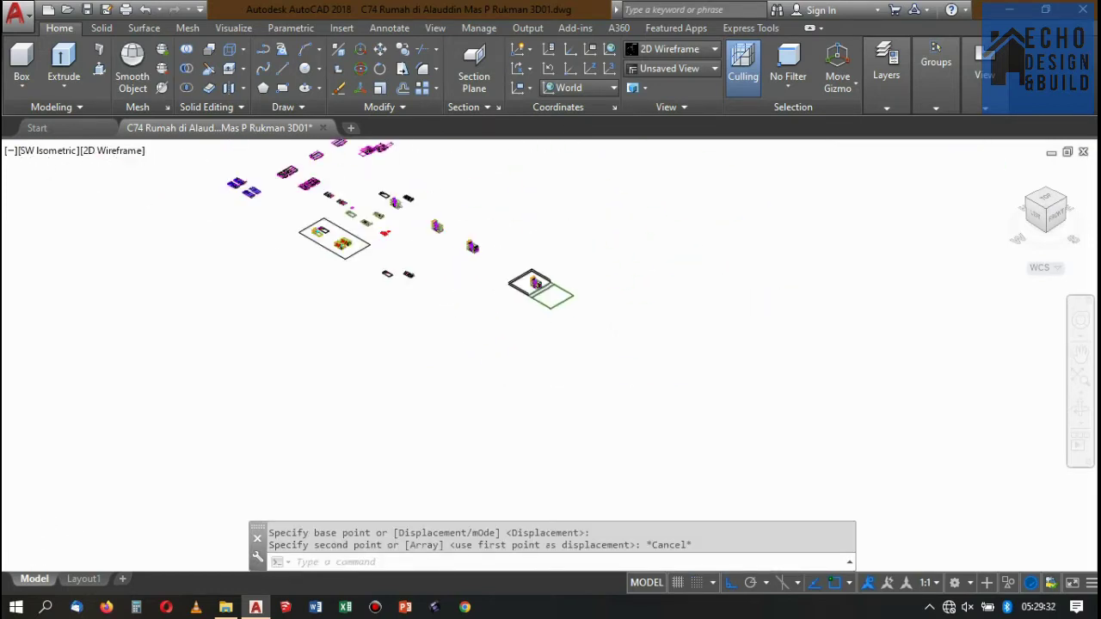
scroll(523, 312, "down", 3)
scroll(533, 323, "up", 3)
scroll(568, 320, "up", 2)
scroll(507, 314, "up", 2)
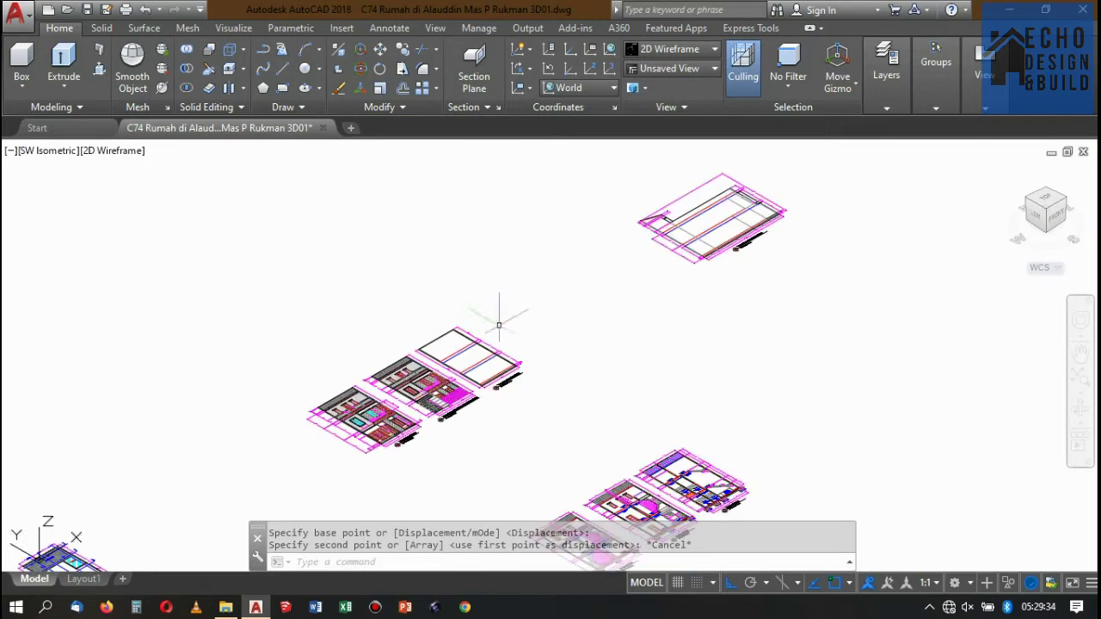
scroll(542, 340, "down", 1)
scroll(559, 351, "up", 3)
scroll(594, 355, "up", 2)
scroll(637, 361, "down", 3)
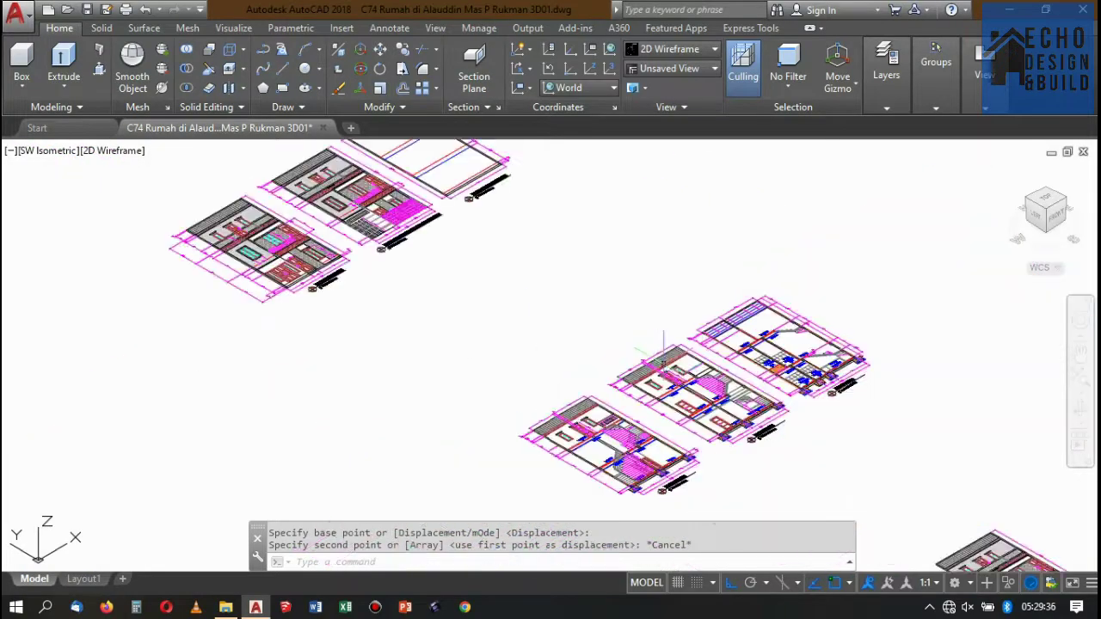
scroll(664, 365, "down", 3)
scroll(664, 357, "up", 2)
scroll(722, 297, "up", 3)
scroll(701, 310, "up", 1)
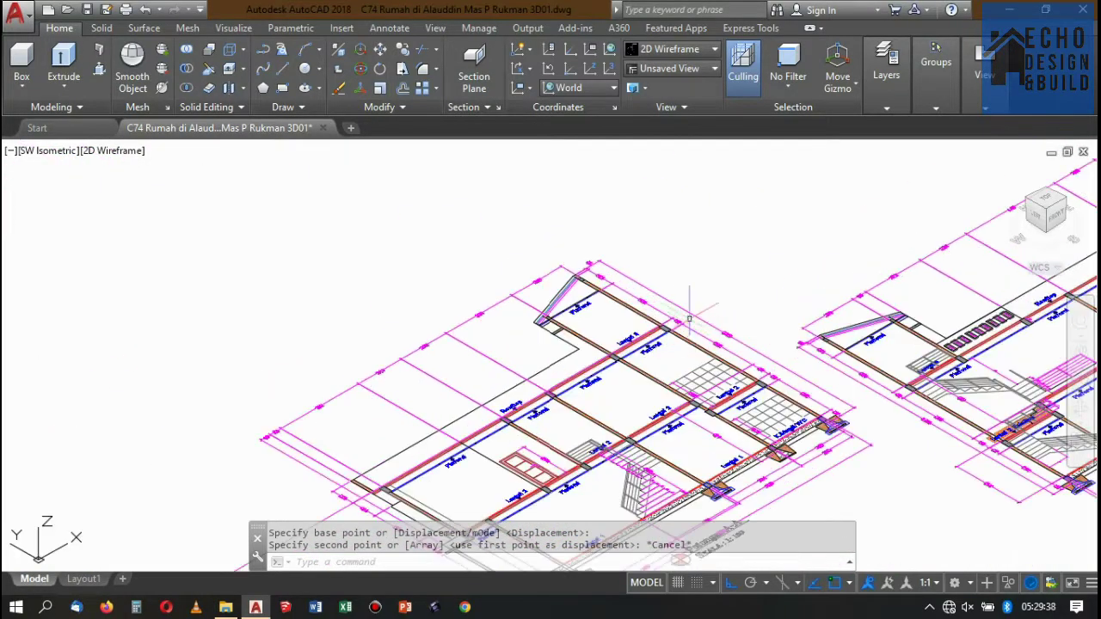
scroll(774, 314, "down", 3)
scroll(774, 314, "up", 3)
scroll(723, 308, "up", 3)
scroll(680, 303, "up", 3)
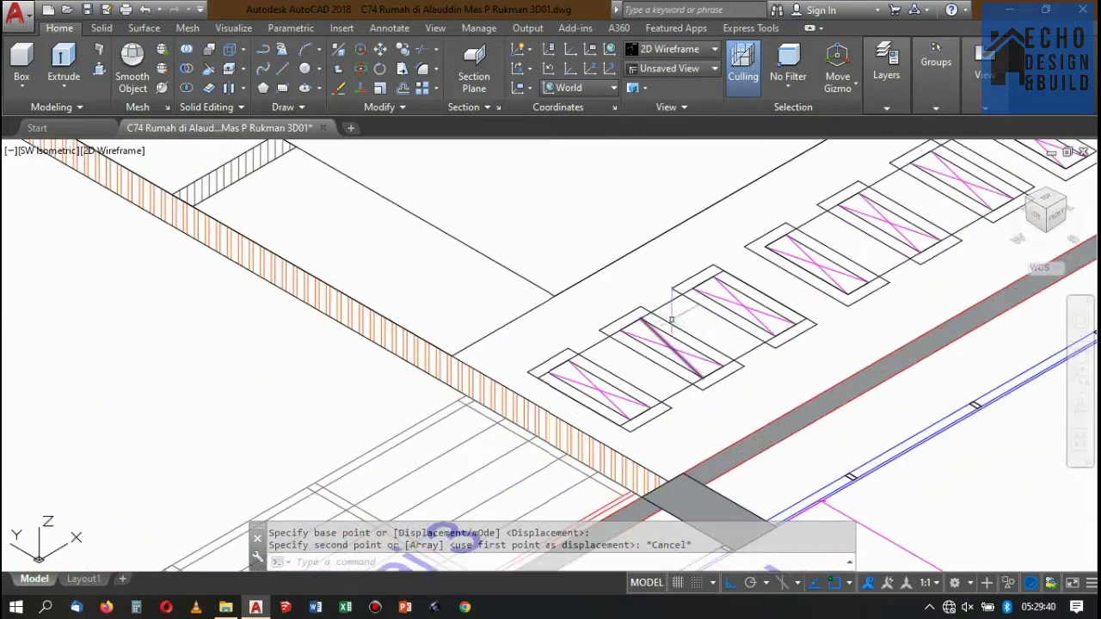
scroll(726, 273, "down", 5)
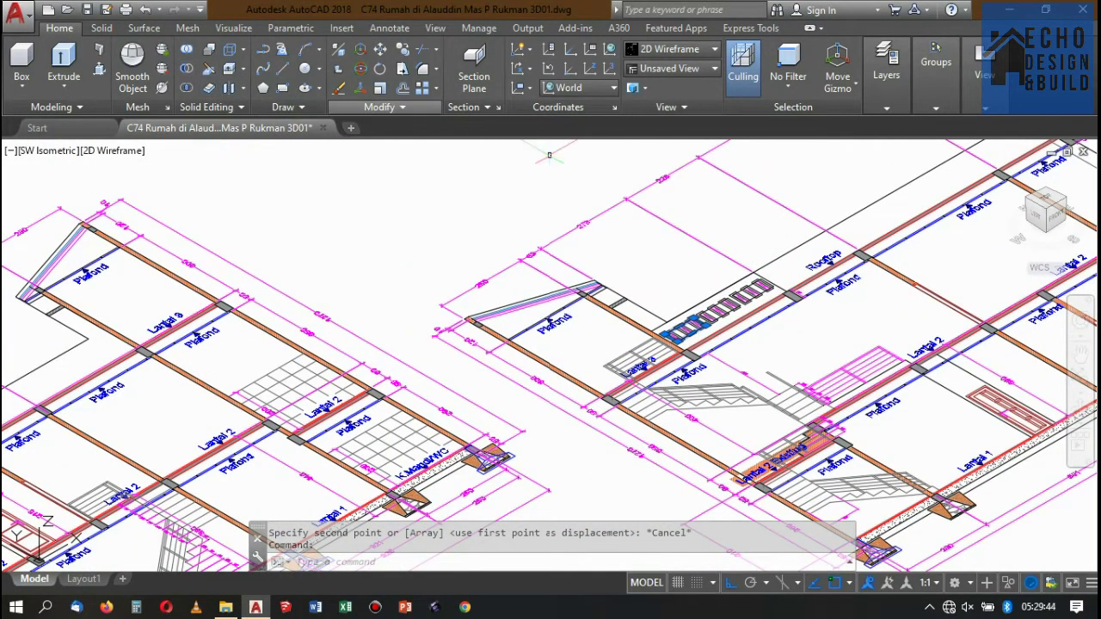
scroll(671, 271, "up", 4)
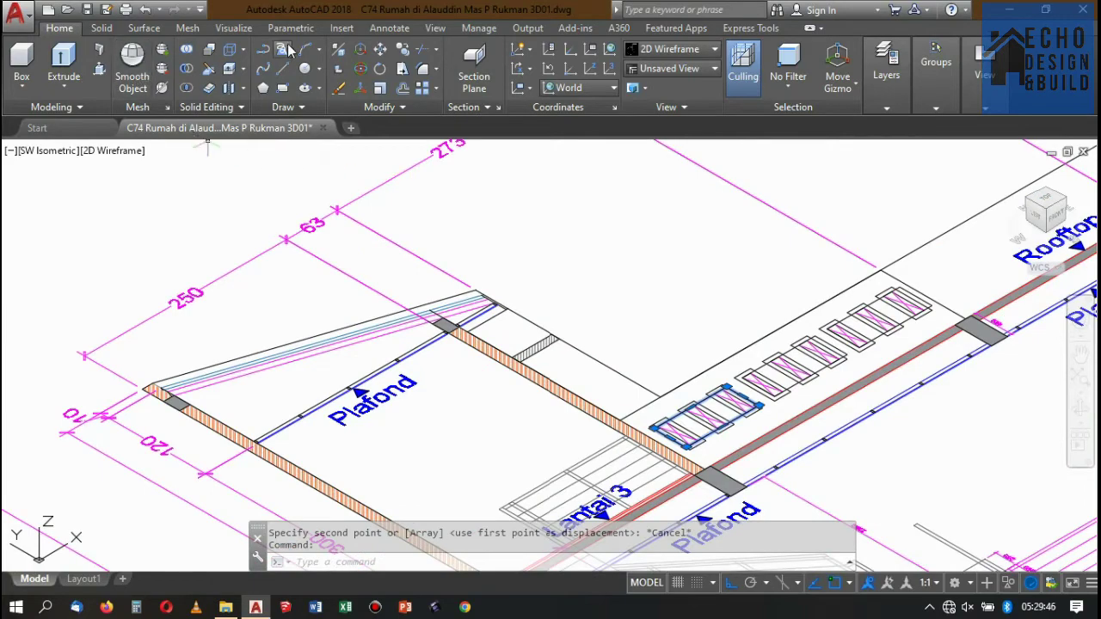
left_click(402, 51)
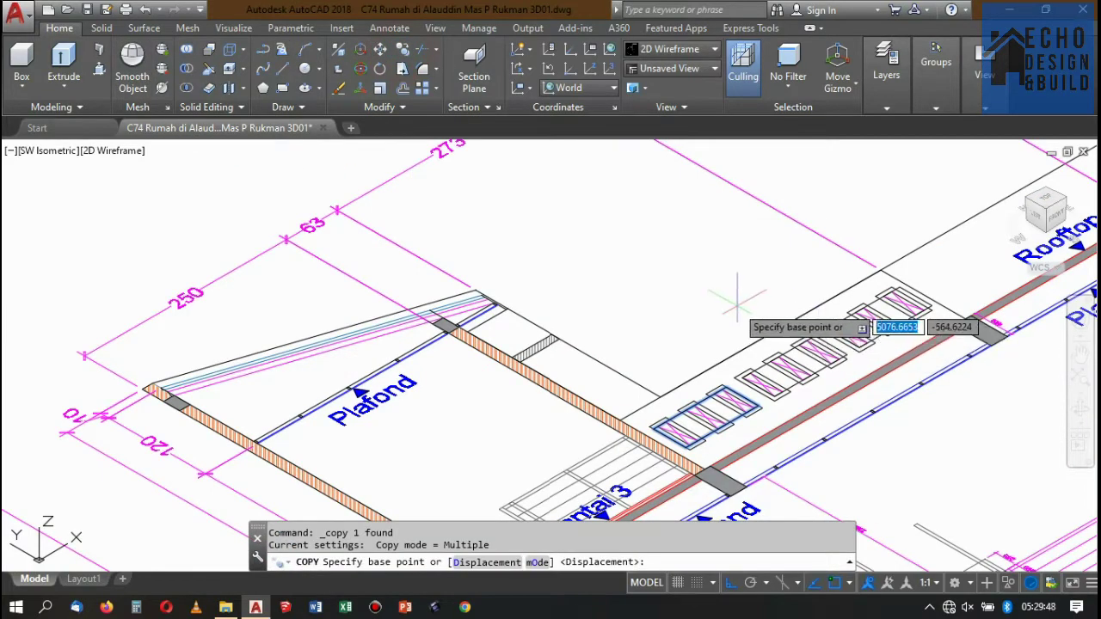
left_click(757, 266)
scroll(611, 254, "down", 3)
scroll(602, 254, "up", 3)
scroll(749, 258, "up", 3)
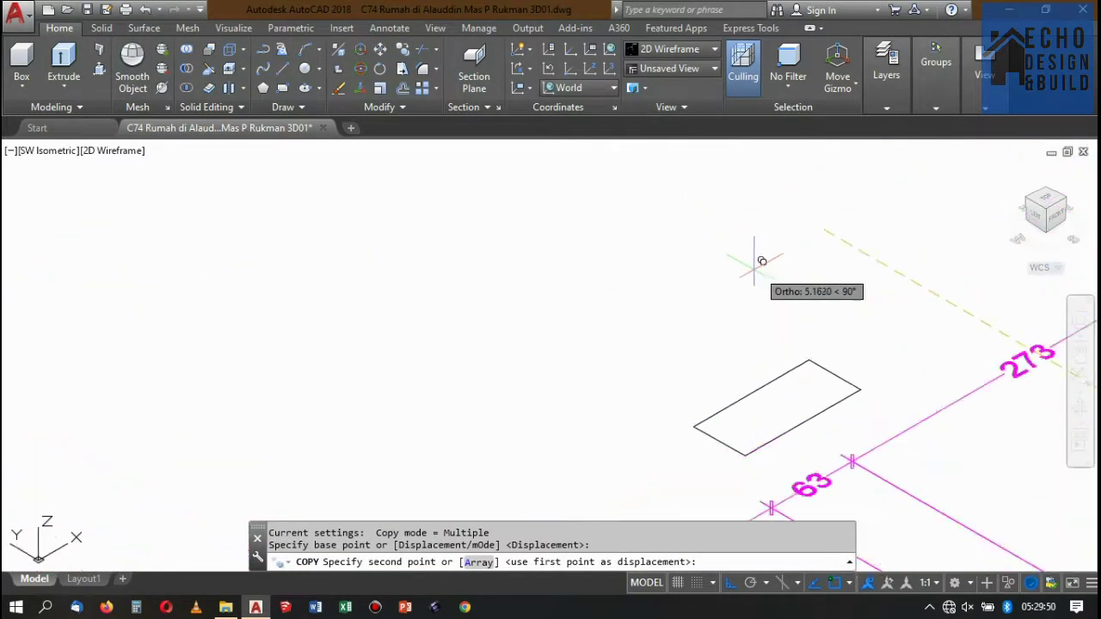
left_click(703, 250)
key("Escape")
scroll(792, 325, "up", 2)
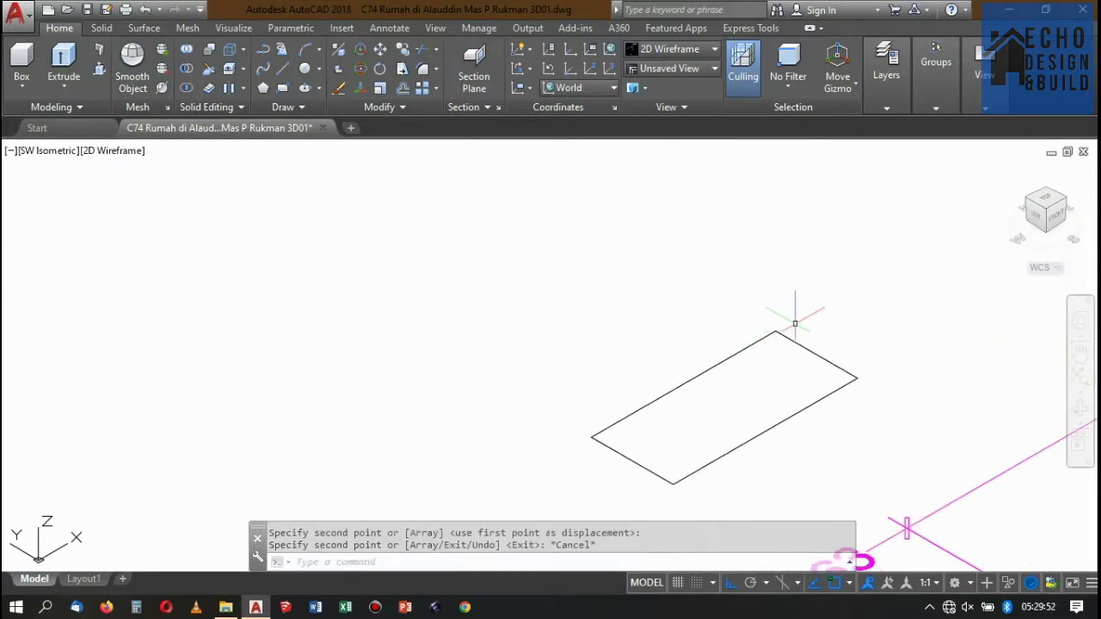
type("o")
key("Return")
type("0.05")
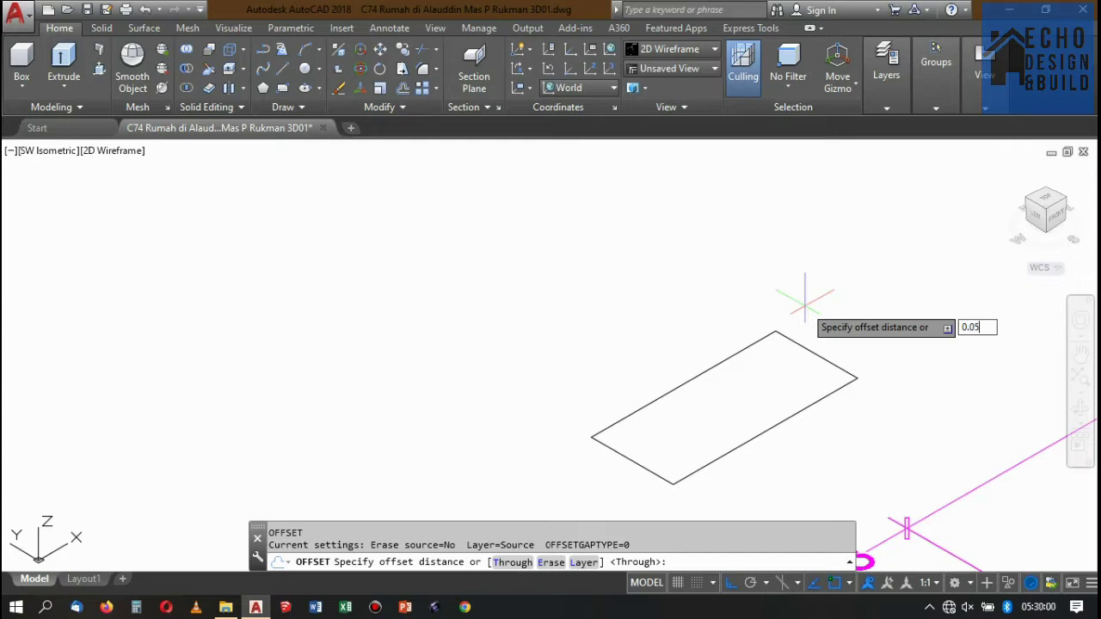
Offset the copied rectangle 0.05 inward to create an inner outline.
key("Return")
left_click(791, 344)
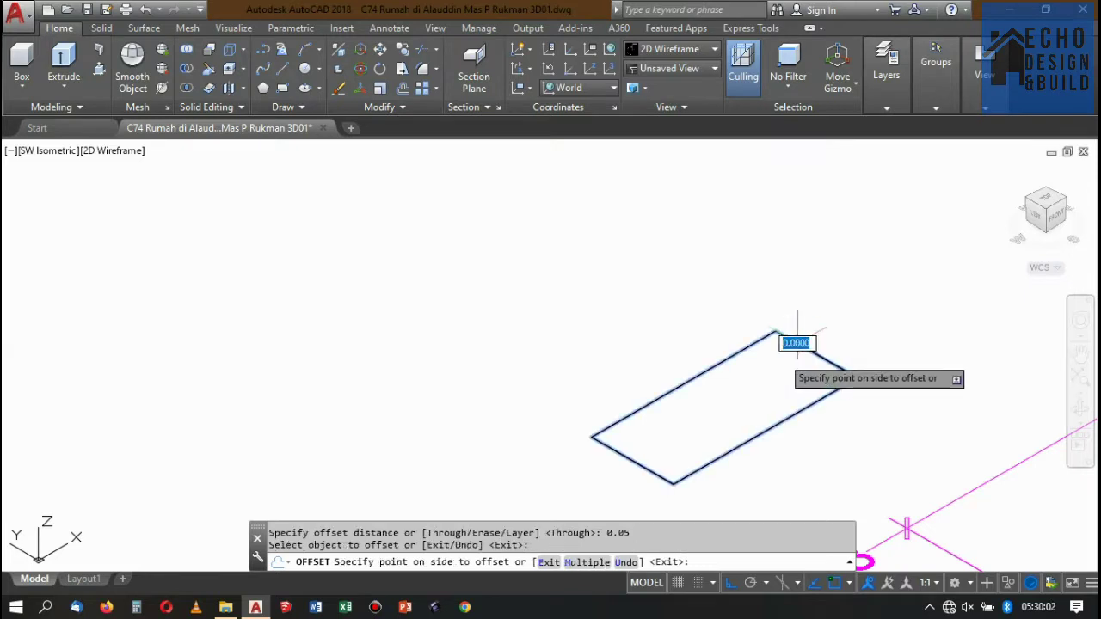
left_click(795, 348)
key("Return")
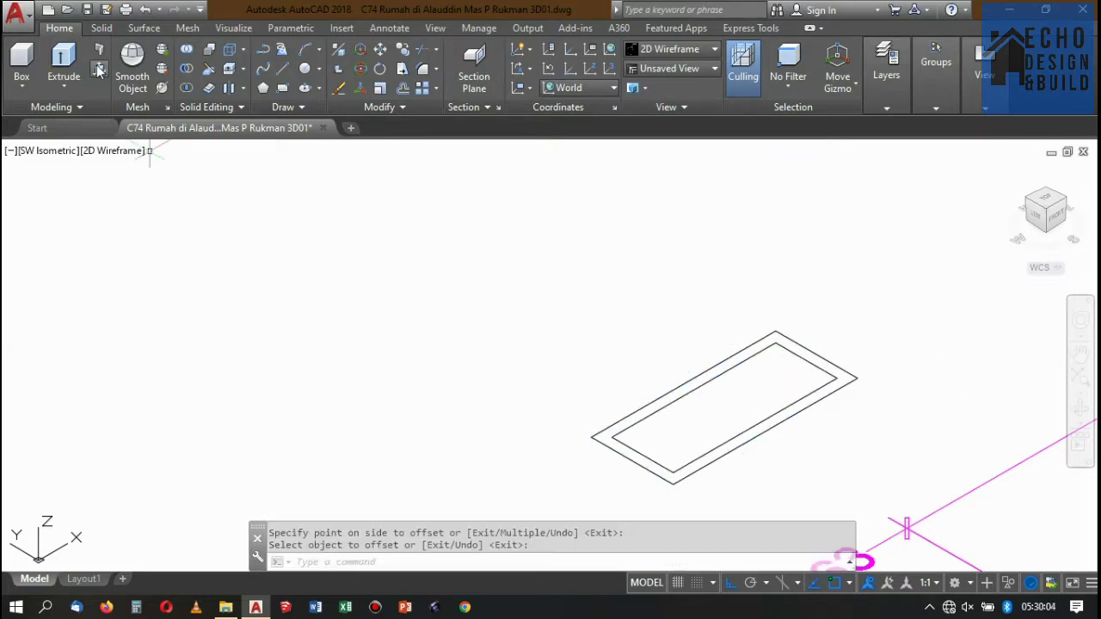
Press-pull the ring between the two outlines up by 0.1 into a hollow frame.
left_click(99, 69)
scroll(829, 389, "up", 2)
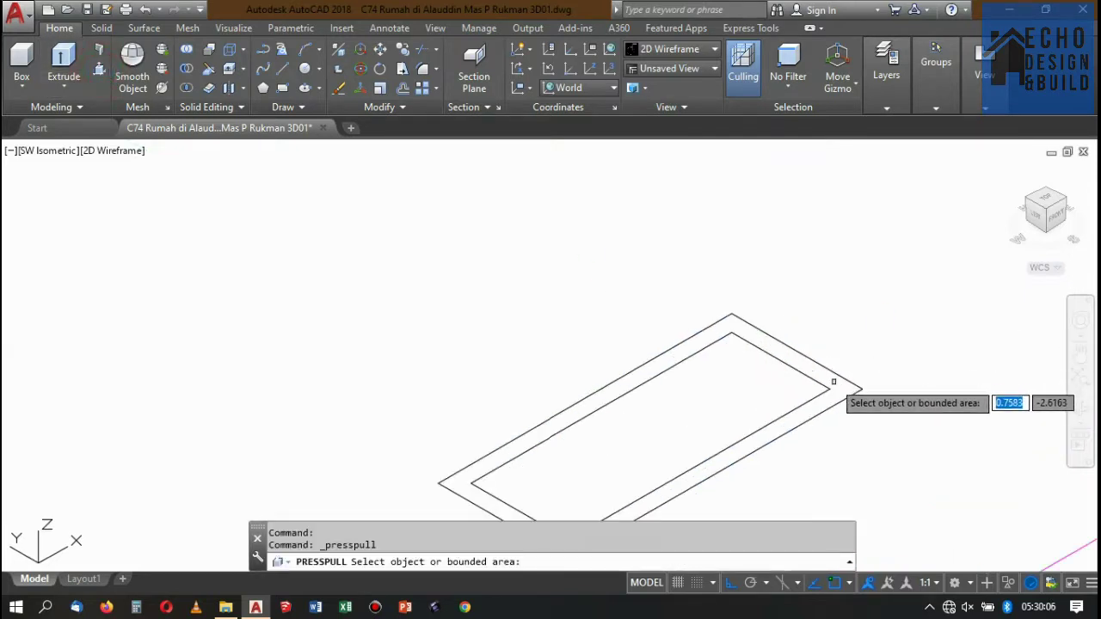
scroll(829, 388, "up", 1)
left_click(829, 388)
type("0.1")
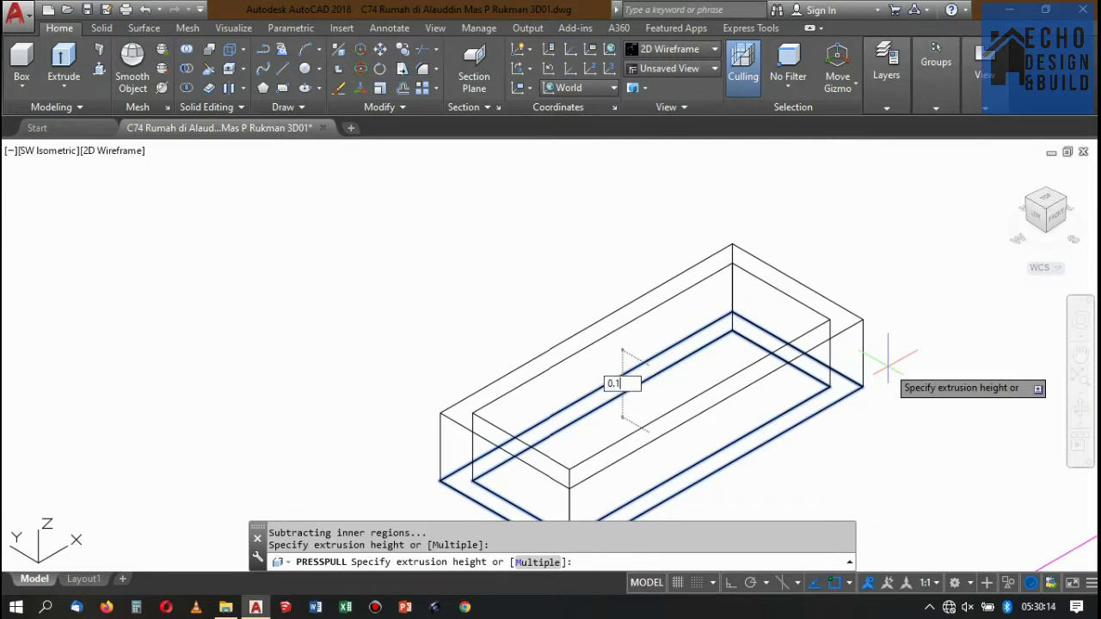
key("Return")
scroll(878, 307, "down", 3)
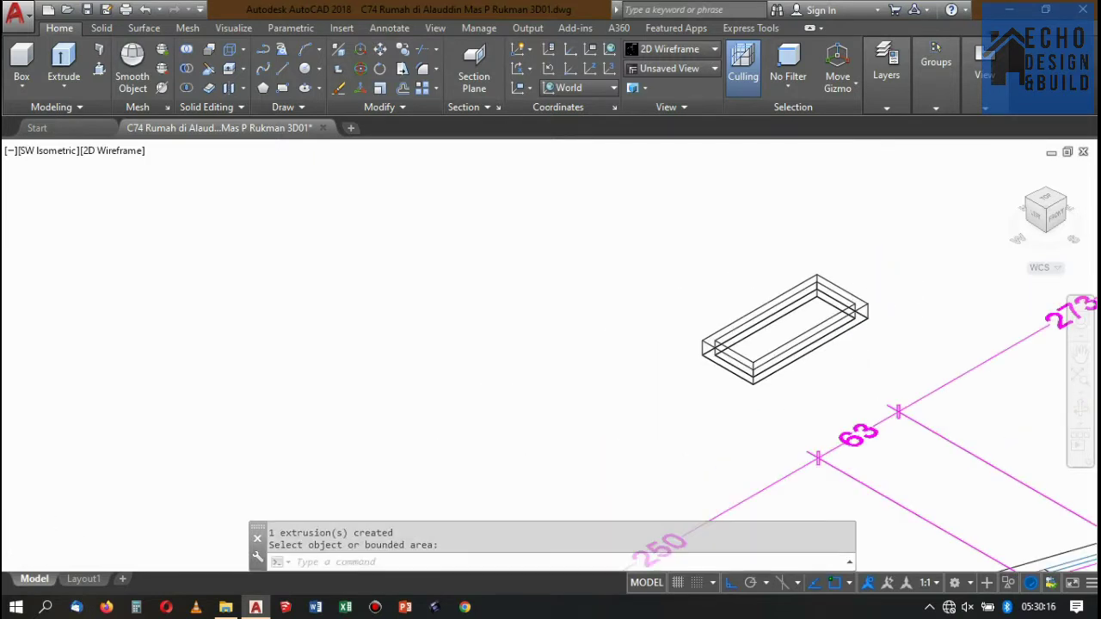
scroll(831, 381, "up", 2)
scroll(614, 369, "up", 2)
scroll(662, 348, "up", 2)
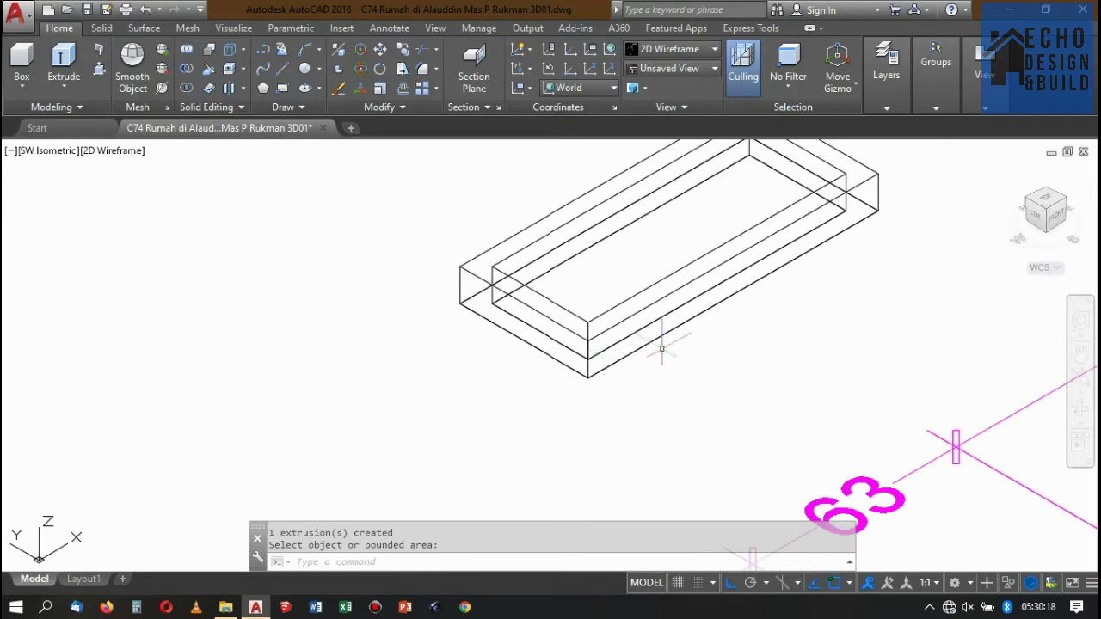
scroll(878, 198, "up", 1)
Align the UCS to a side face of the box frame.
scroll(851, 211, "up", 2)
type("u")
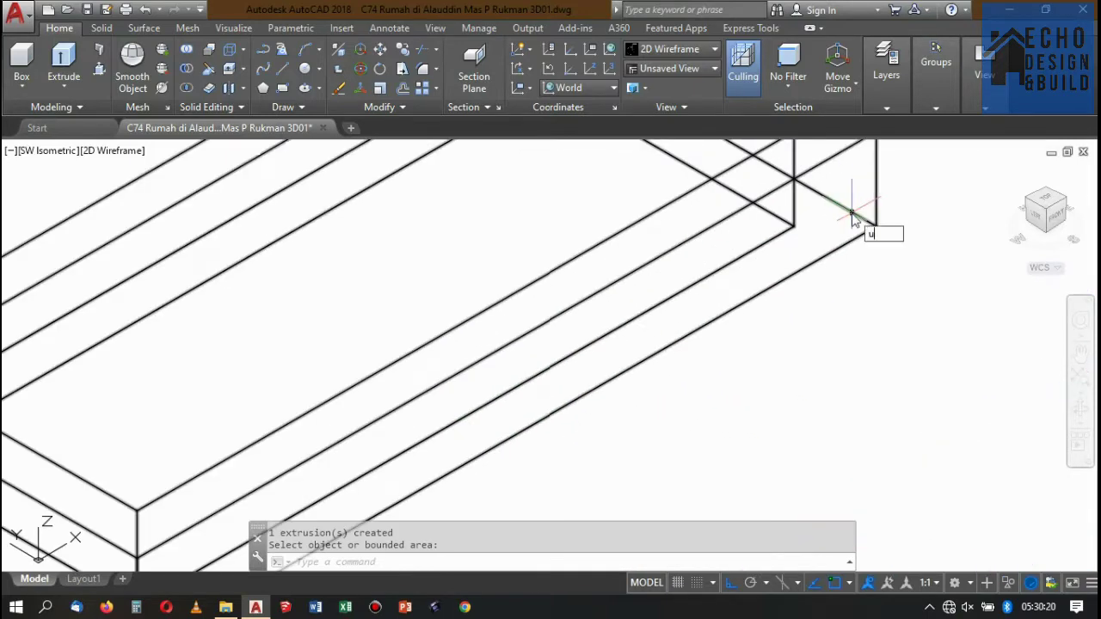
type("cs")
key("Return")
type("f")
key("Return")
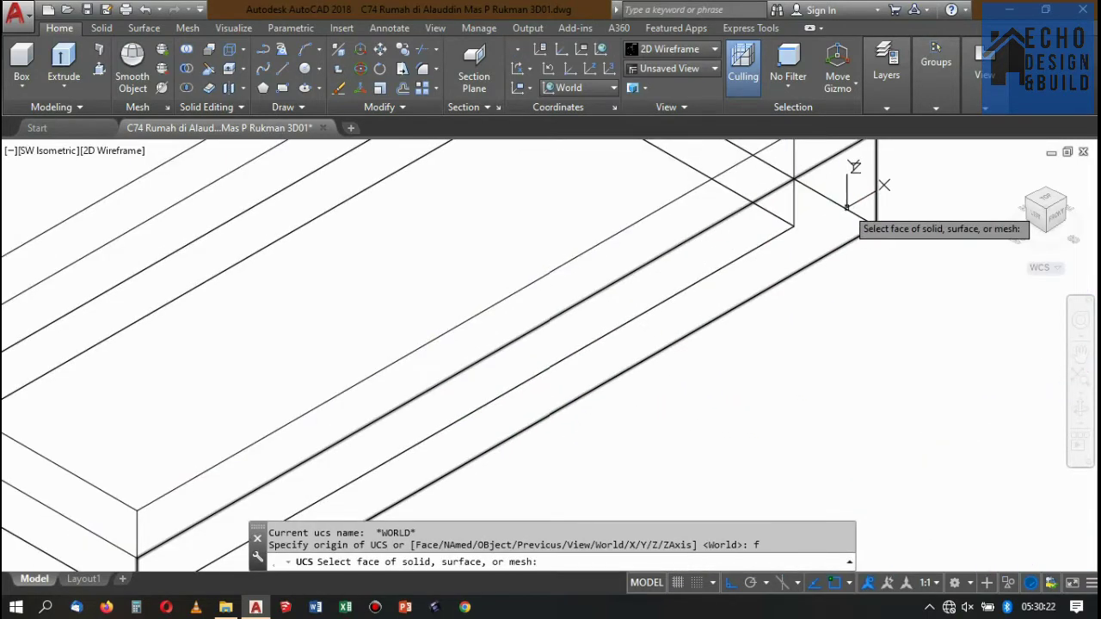
left_click(848, 213)
left_click(891, 250)
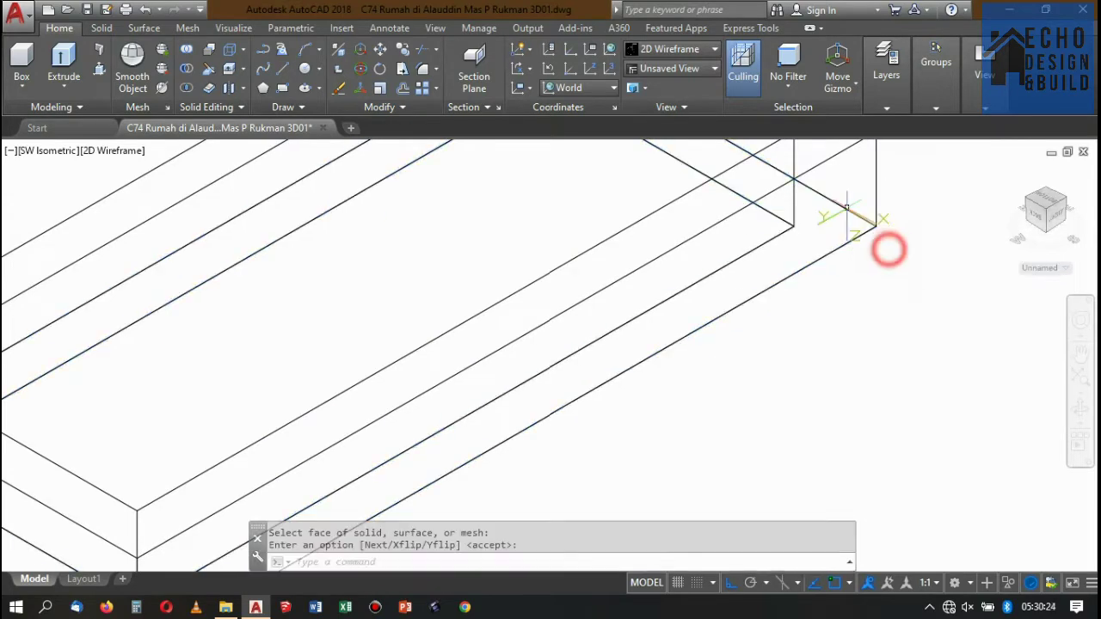
scroll(849, 213, "down", 3)
scroll(849, 190, "up", 1)
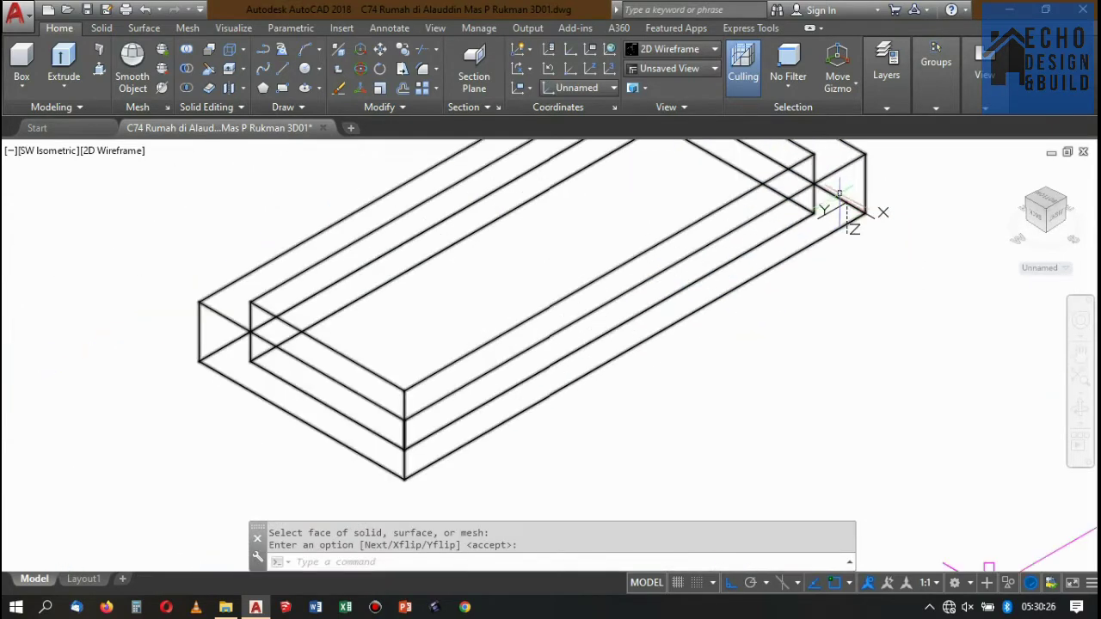
Redo the face UCS so it lies on the frame's long side face.
type("ucs")
key("Return")
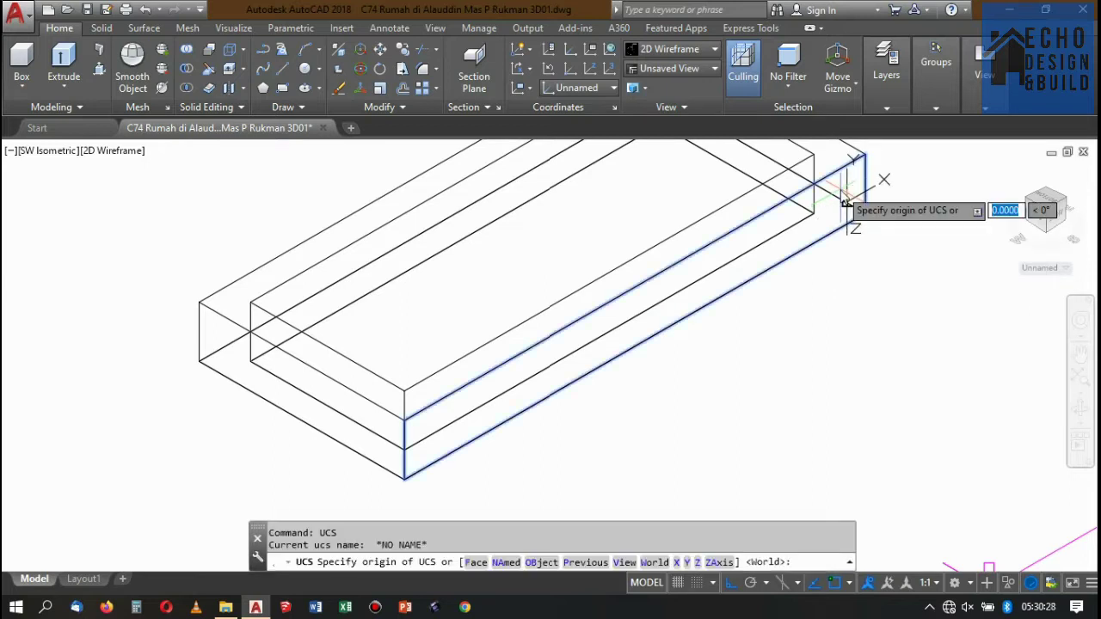
type("f")
key("Return")
left_click(848, 198)
key("Return")
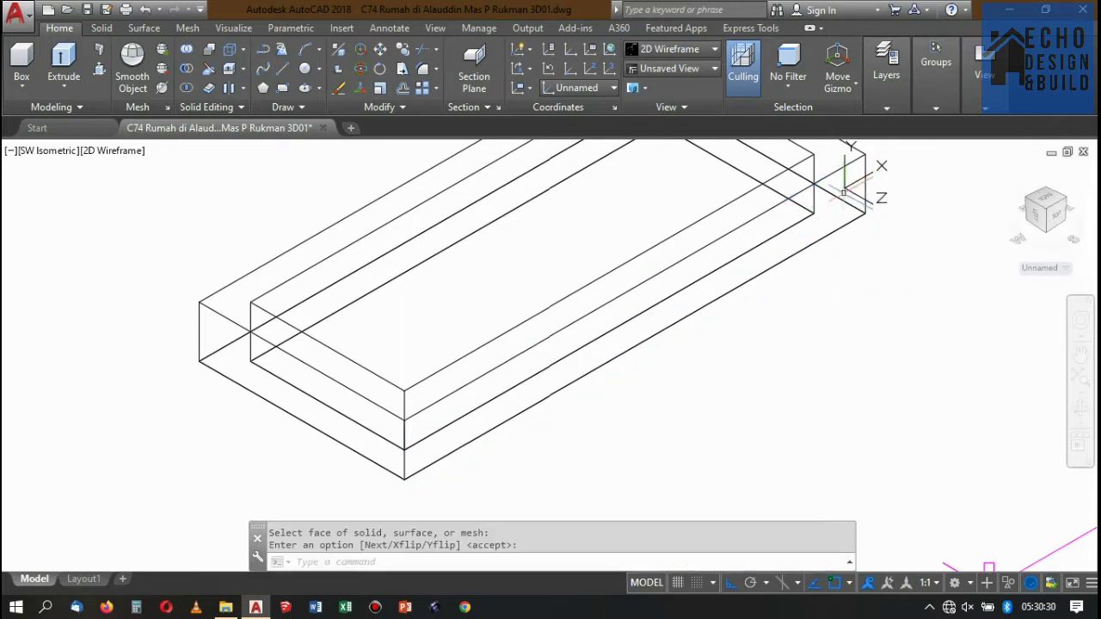
scroll(559, 387, "down", 2)
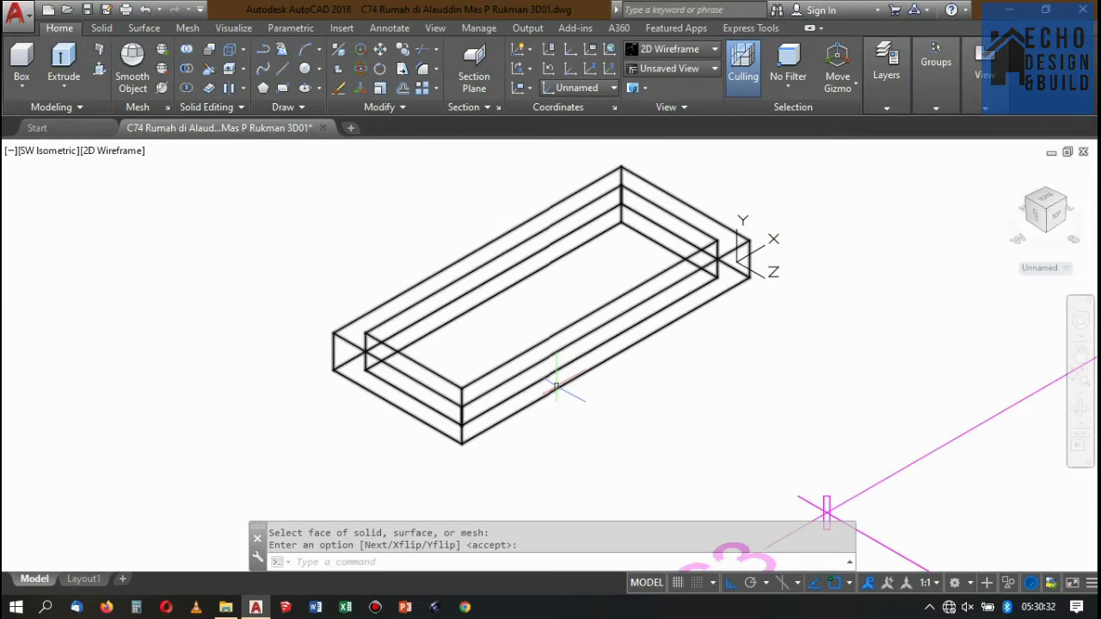
Draw a rectangle corner to corner along the long side face.
type("rec")
key("Return")
scroll(481, 434, "up", 3)
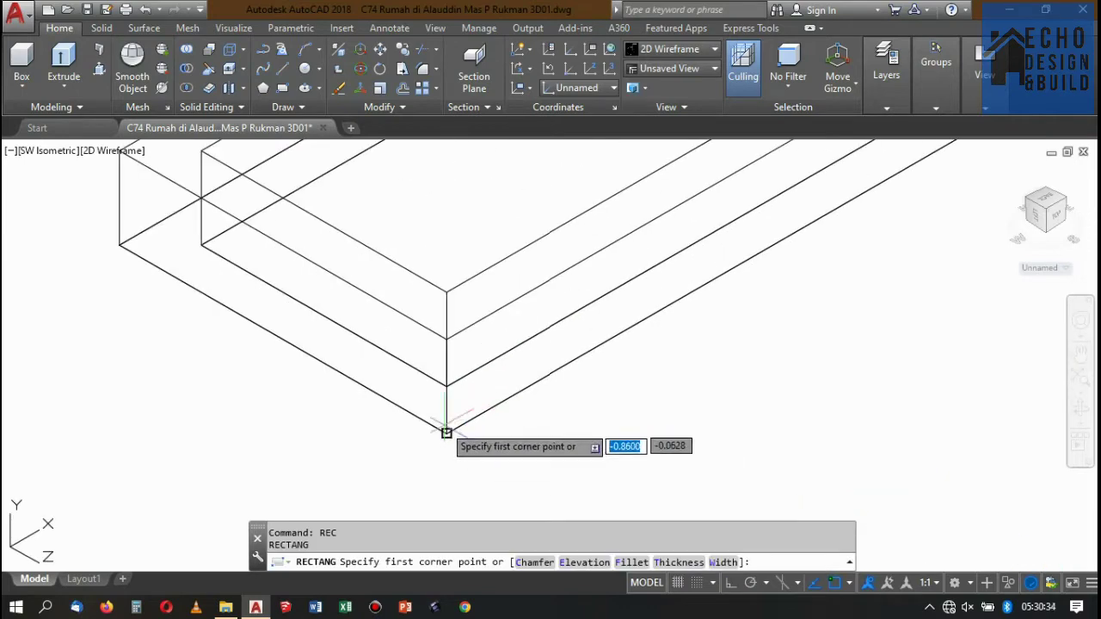
left_click(446, 432)
scroll(446, 433, "down", 3)
scroll(738, 233, "up", 2)
scroll(769, 244, "up", 2)
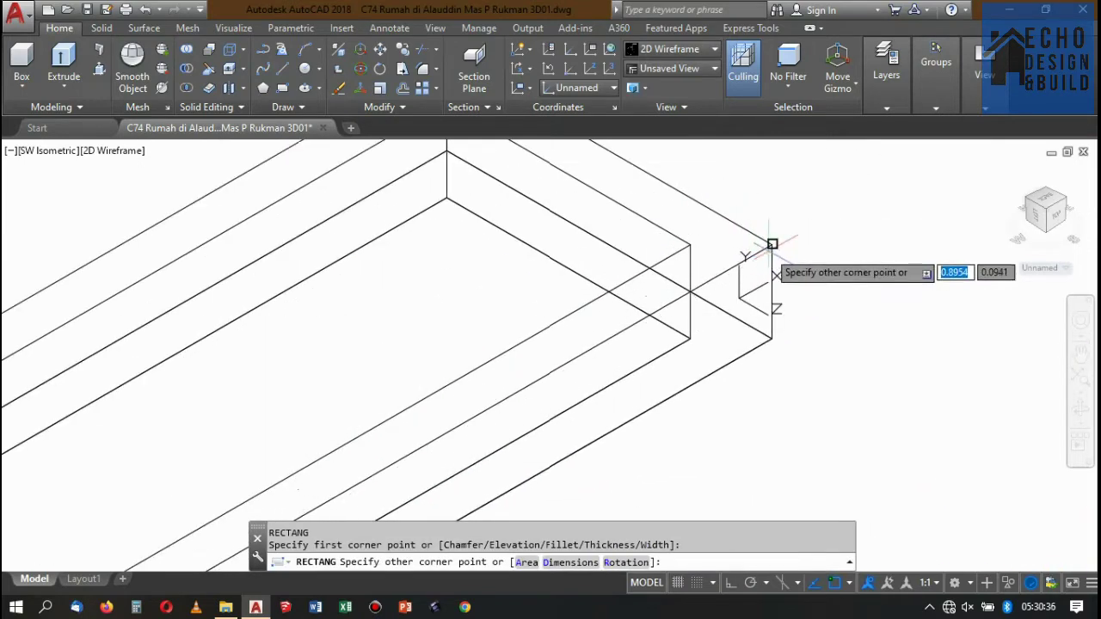
left_click(770, 248)
left_click(762, 251)
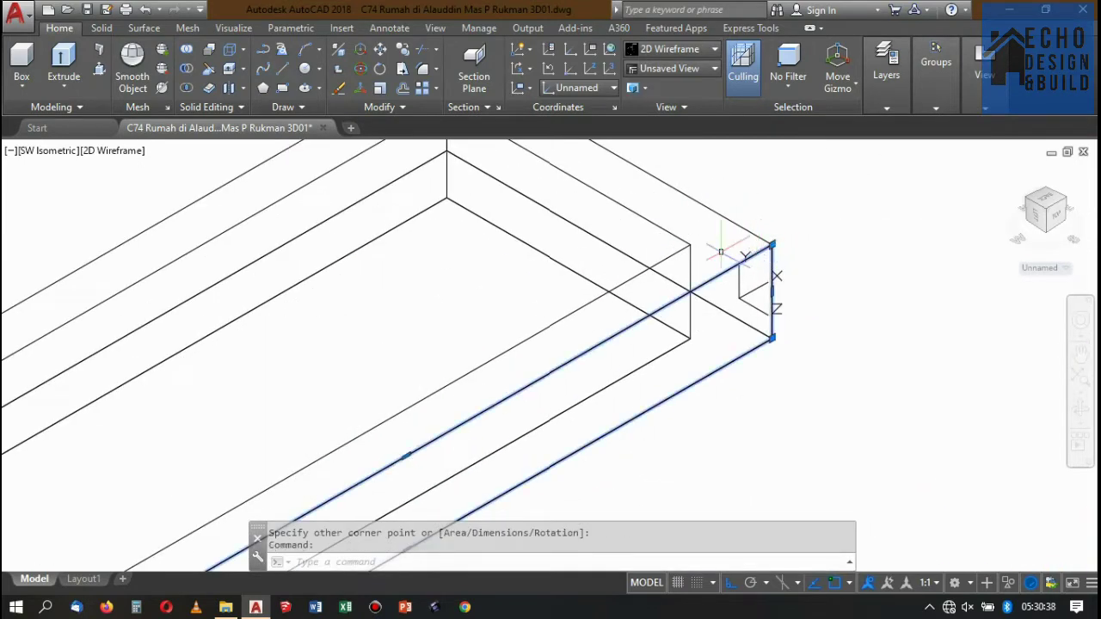
Extrude the rectangle 0.015 into a thin strip.
left_click(54, 60)
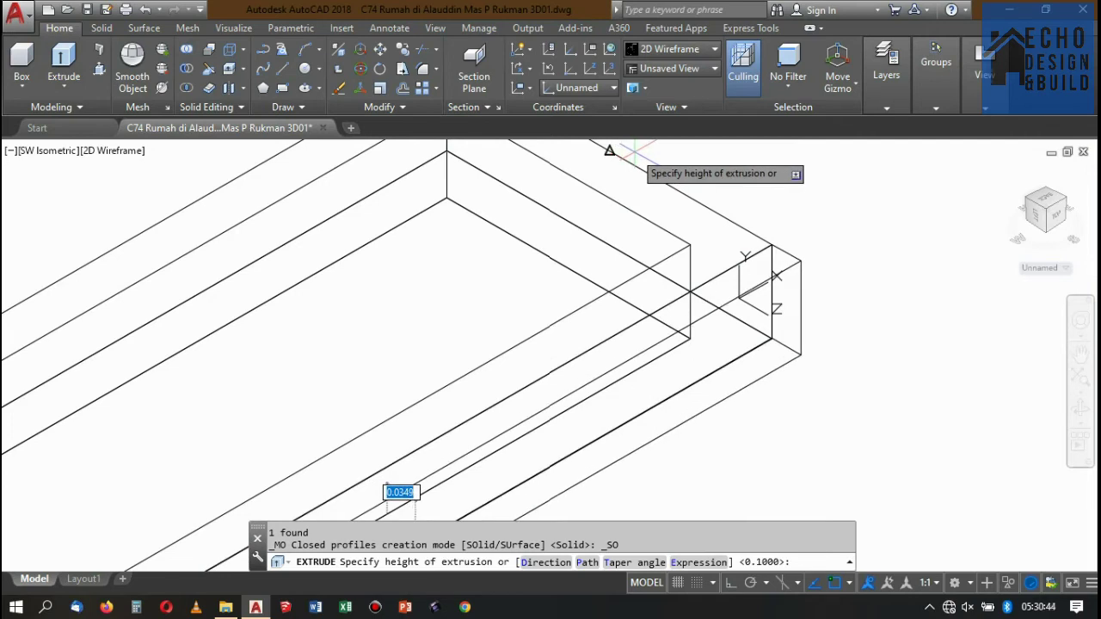
type("0")
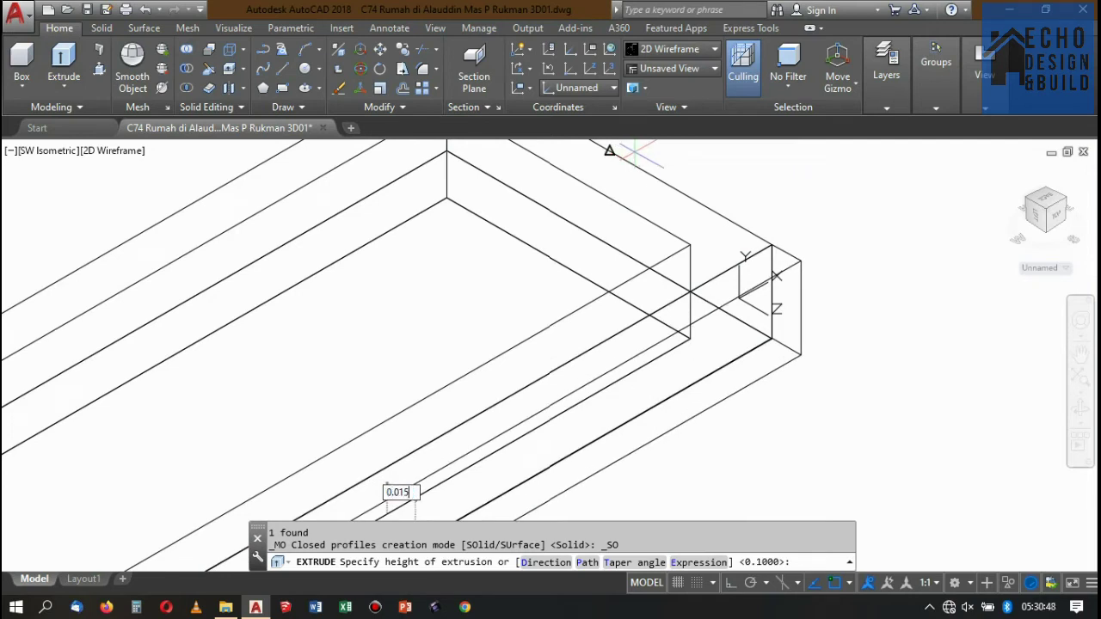
key("Return")
scroll(786, 290, "up", 2)
scroll(791, 283, "down", 1)
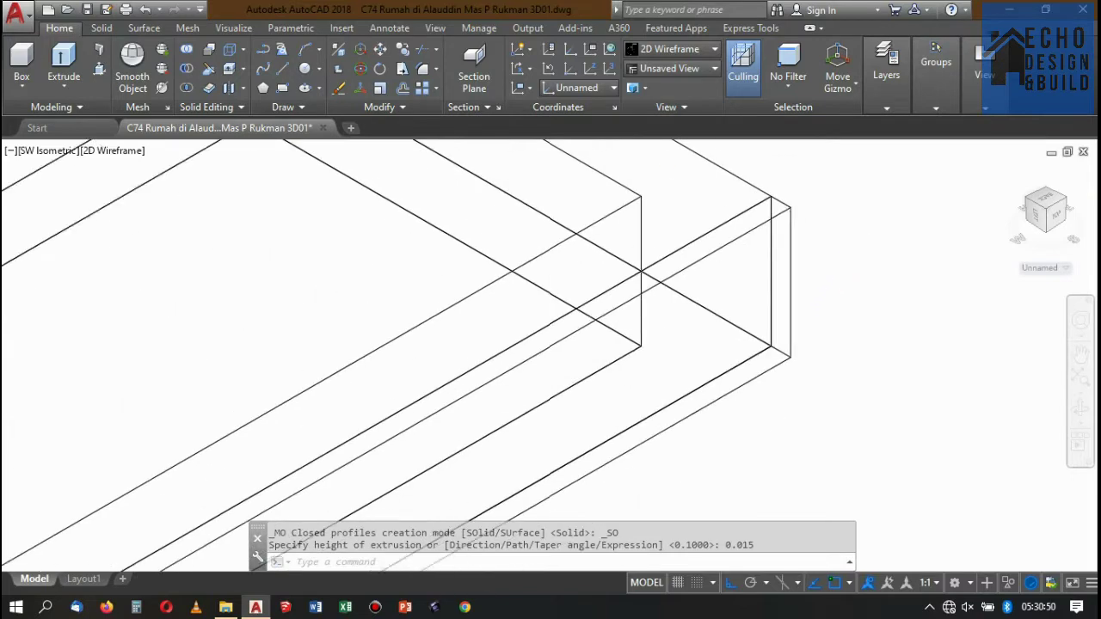
scroll(802, 276, "down", 1)
scroll(802, 276, "down", 1)
scroll(817, 250, "down", 4)
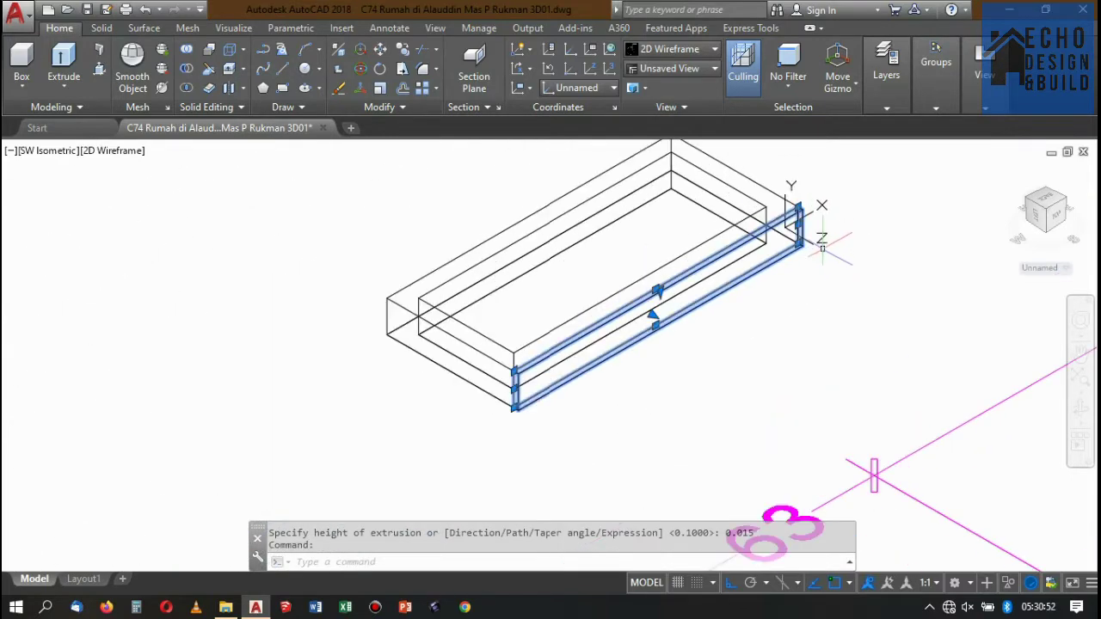
type("m")
key("Return")
Move the strip to its new position and reselect it.
left_click(824, 262)
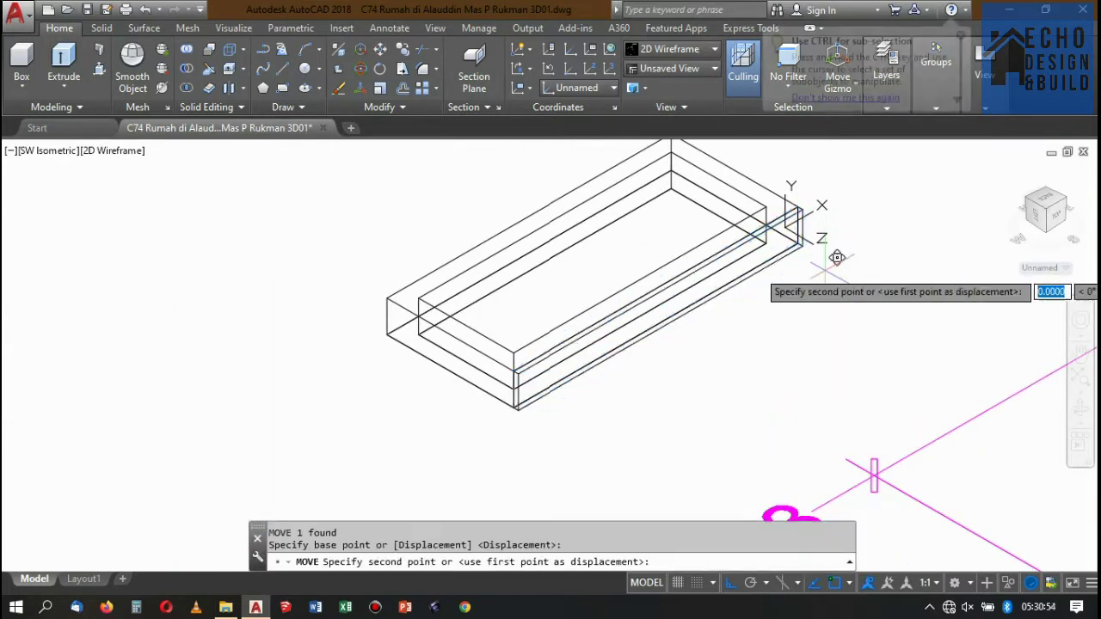
left_click(855, 295)
scroll(570, 462, "up", 3)
scroll(570, 462, "up", 3)
left_click(626, 394)
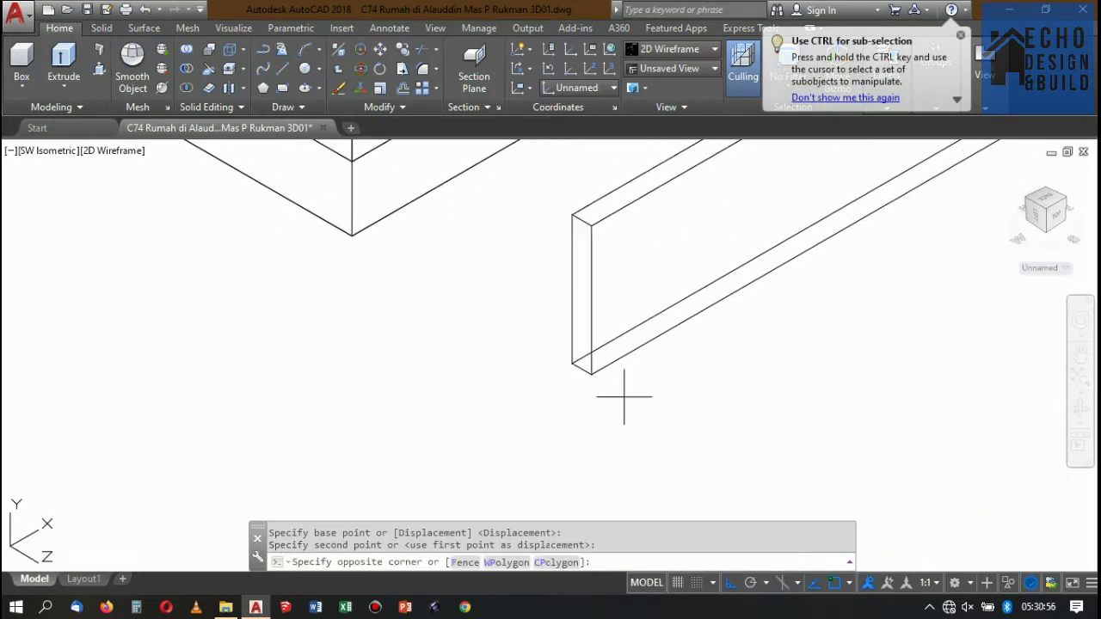
left_click(662, 382)
Set a ZA UCS with its origin at the strip's corner, Z along its end.
type("cs")
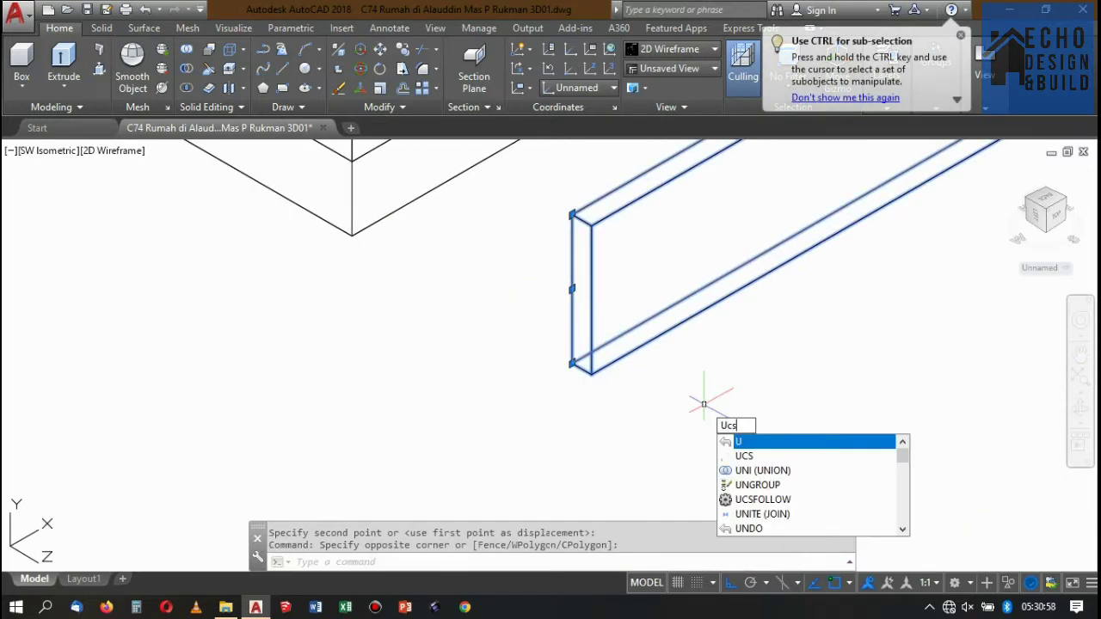
key("Return")
type("za")
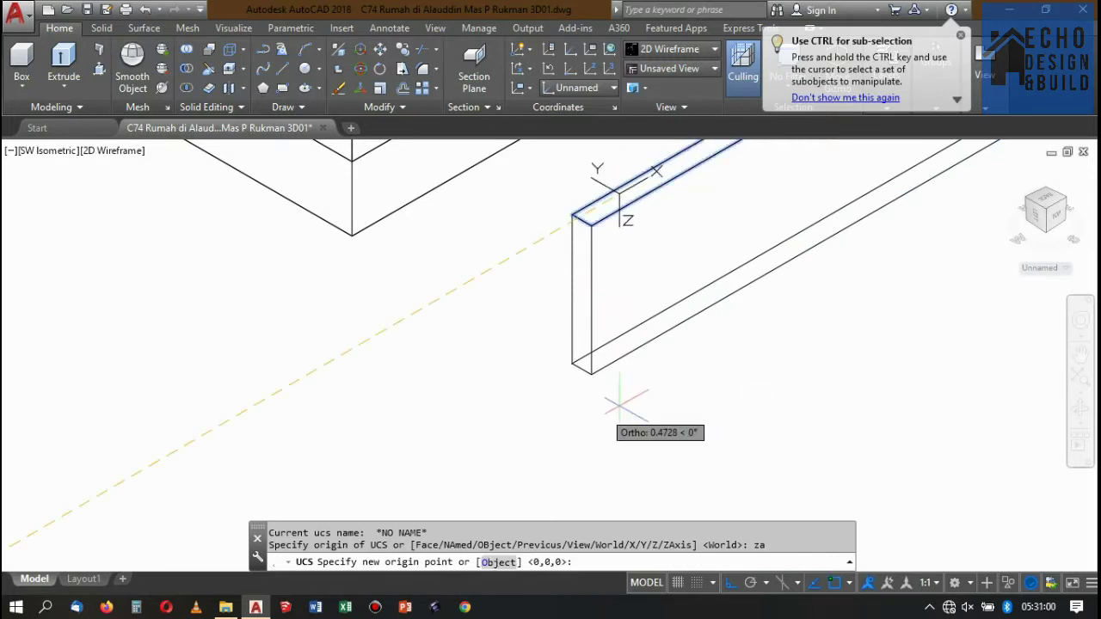
left_click(592, 374)
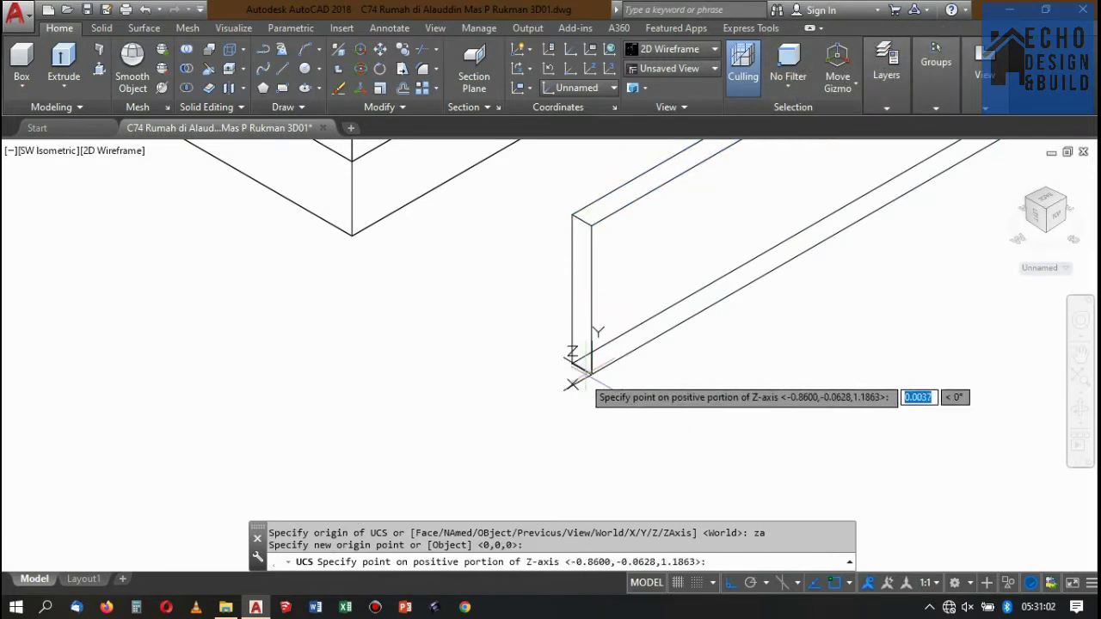
left_click(516, 405)
scroll(643, 387, "up", 3)
Rotate the strip -45 degrees about its corner to tilt it.
left_click(644, 387)
left_click(552, 310)
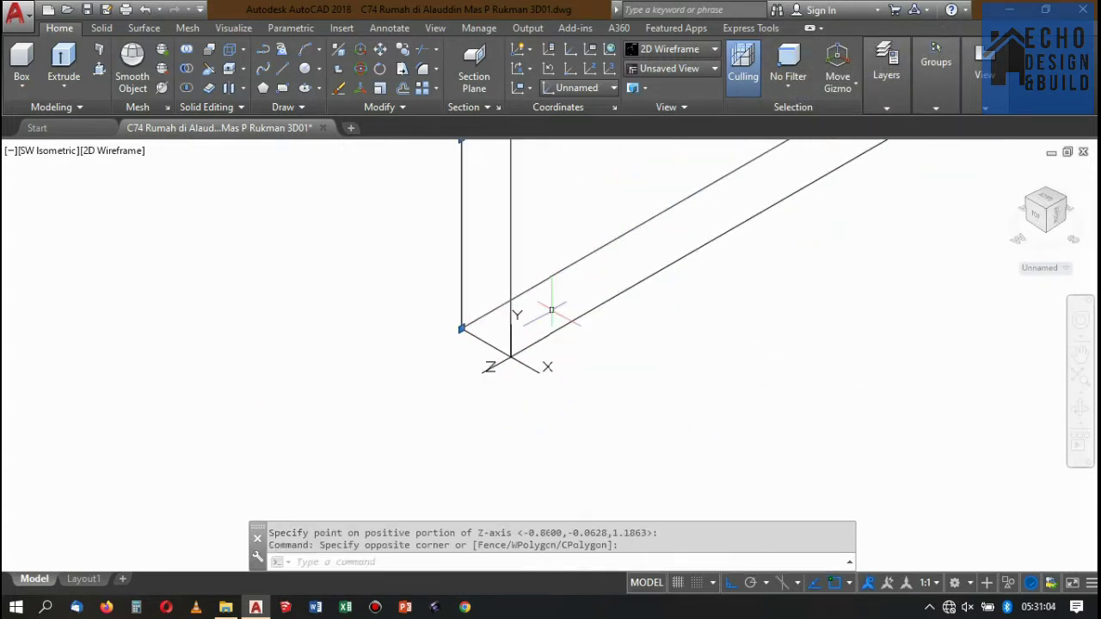
left_click(705, 393)
left_click(599, 261)
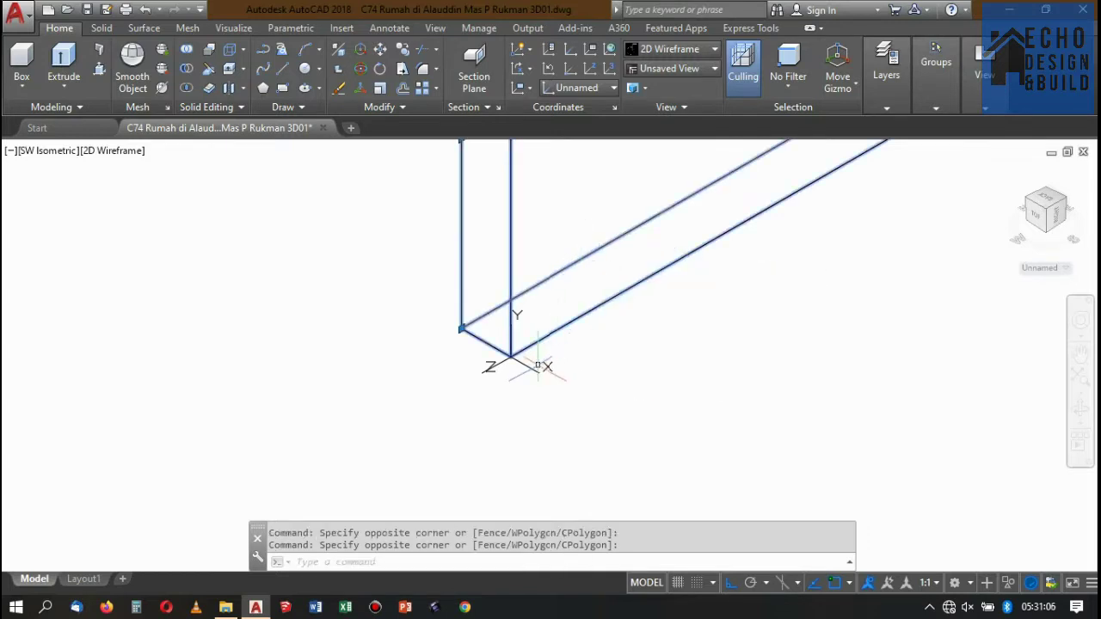
type("o")
key("Return")
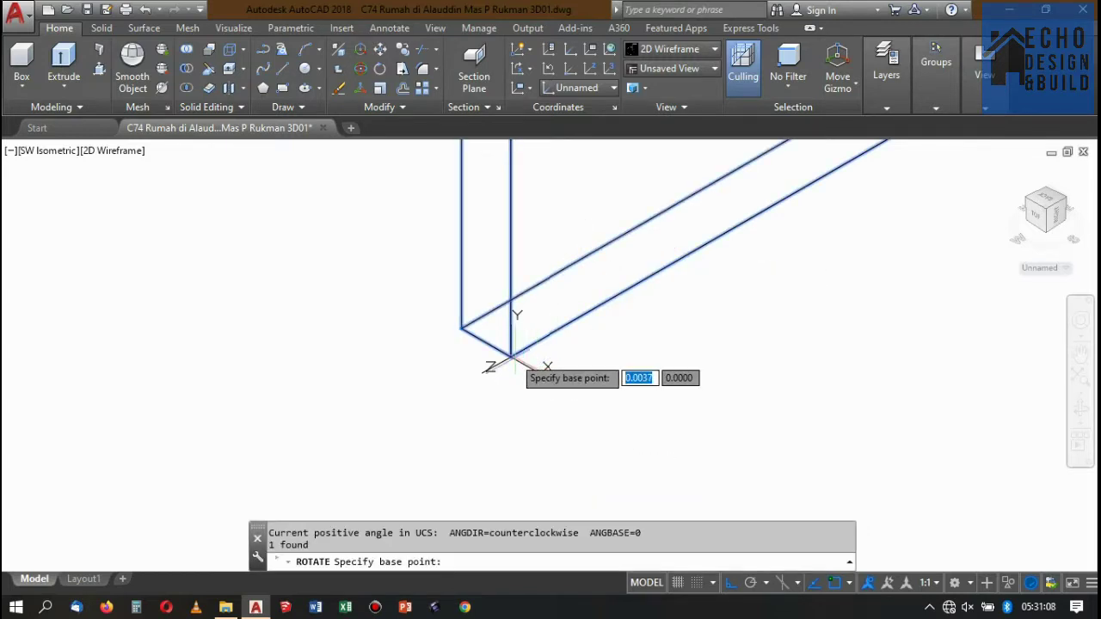
left_click(511, 356)
type("-45")
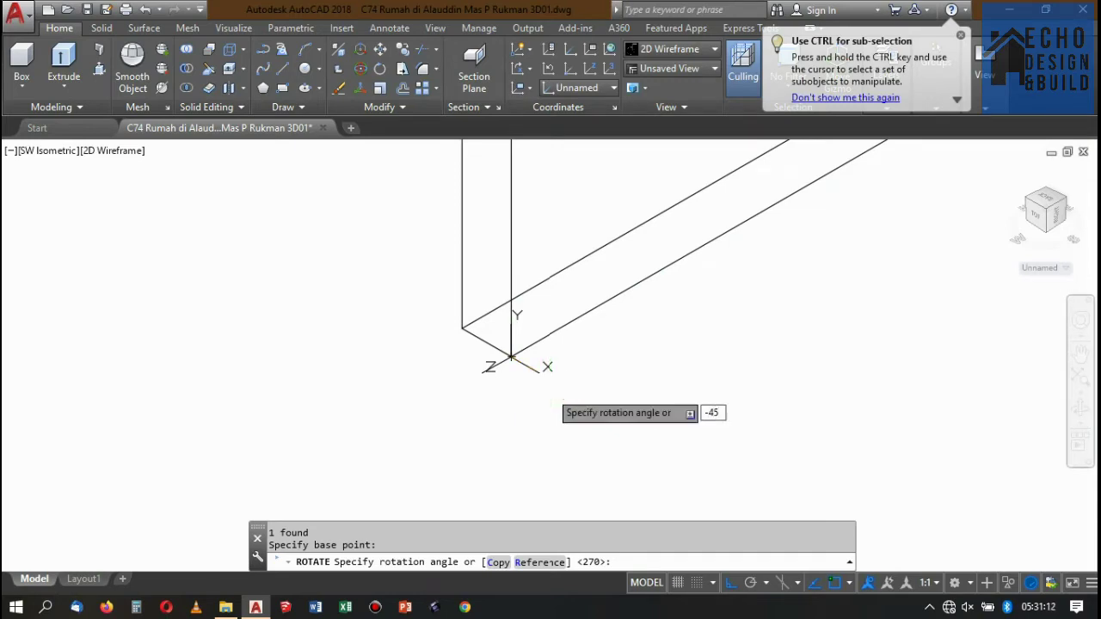
key("Return")
Move the tilted slat so its end sits on the box frame corner.
scroll(625, 310, "down", 3)
scroll(626, 314, "down", 2)
scroll(697, 288, "up", 5)
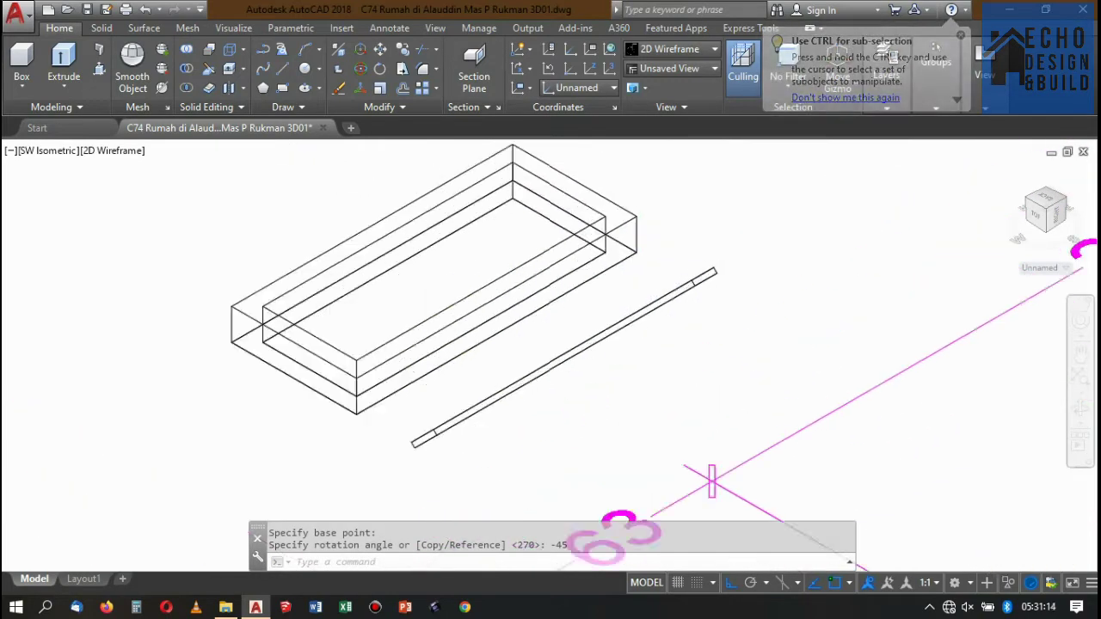
left_click_drag(725, 300, 762, 246)
scroll(731, 275, "down", 3)
scroll(664, 404, "up", 5)
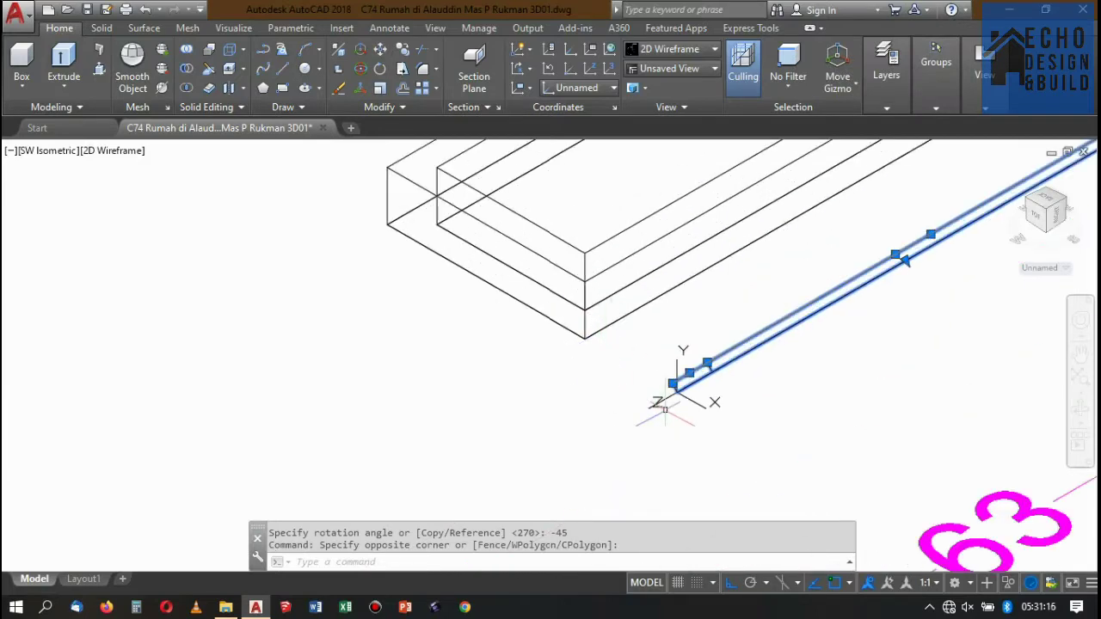
scroll(666, 406, "up", 4)
type("m")
key("Return")
scroll(695, 369, "up", 2)
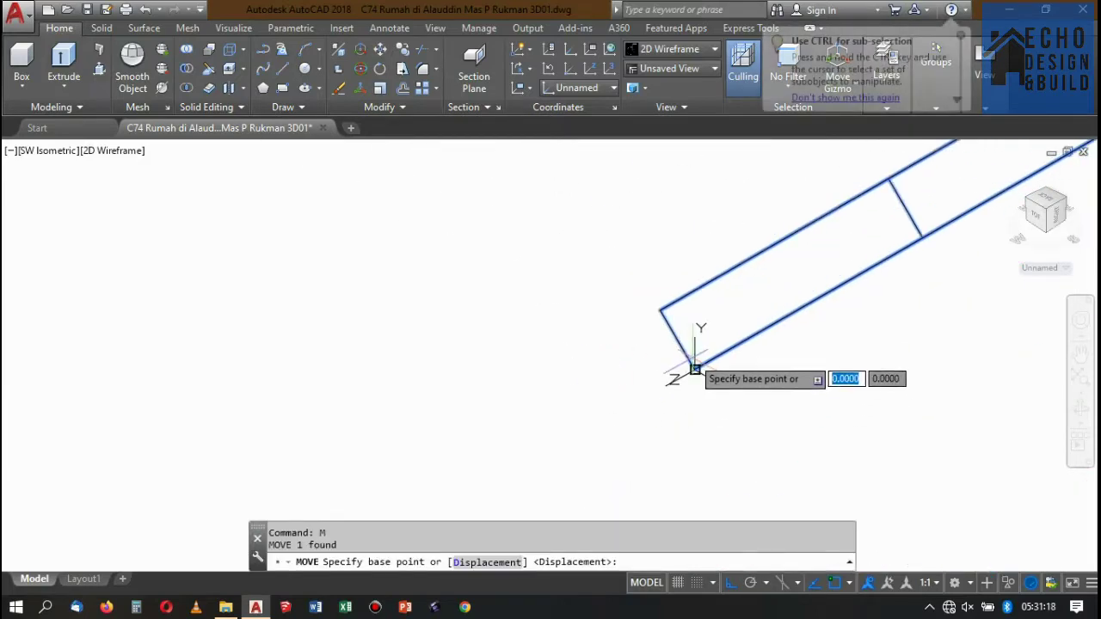
scroll(860, 344, "down", 2)
left_click(893, 343)
scroll(860, 318, "down", 2)
scroll(698, 249, "up", 4)
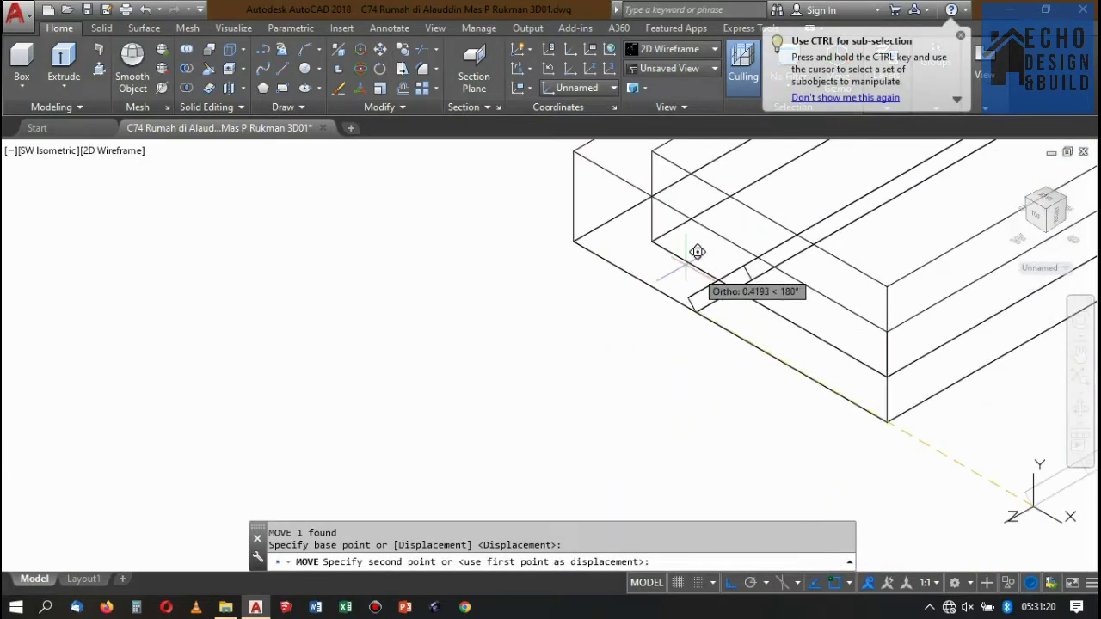
left_click(655, 236)
scroll(635, 270, "down", 5)
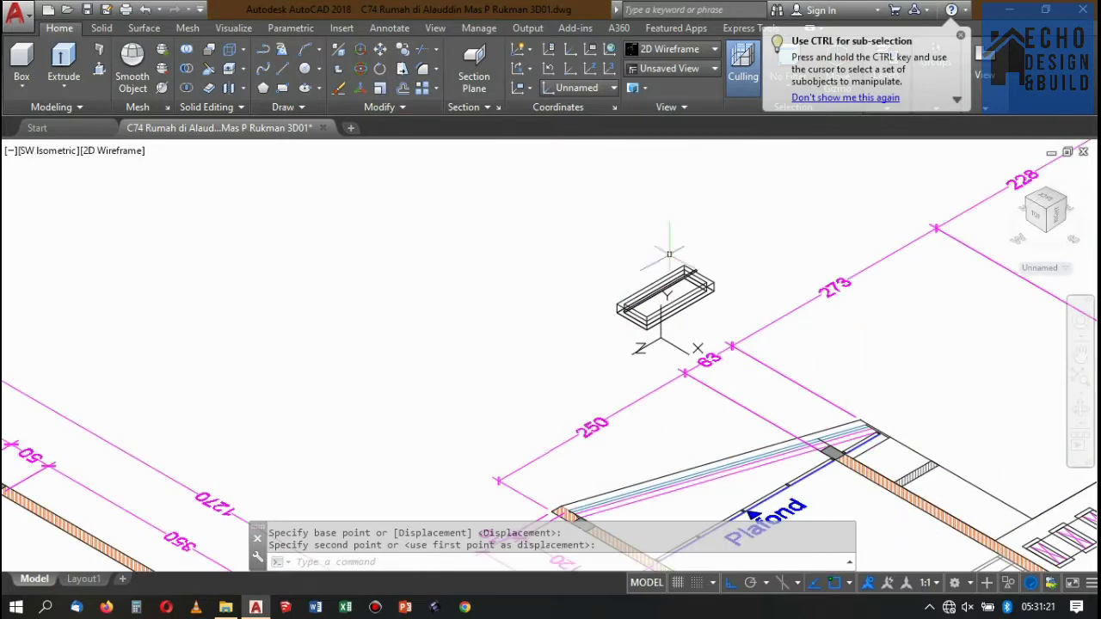
left_click(665, 53)
left_click(861, 88)
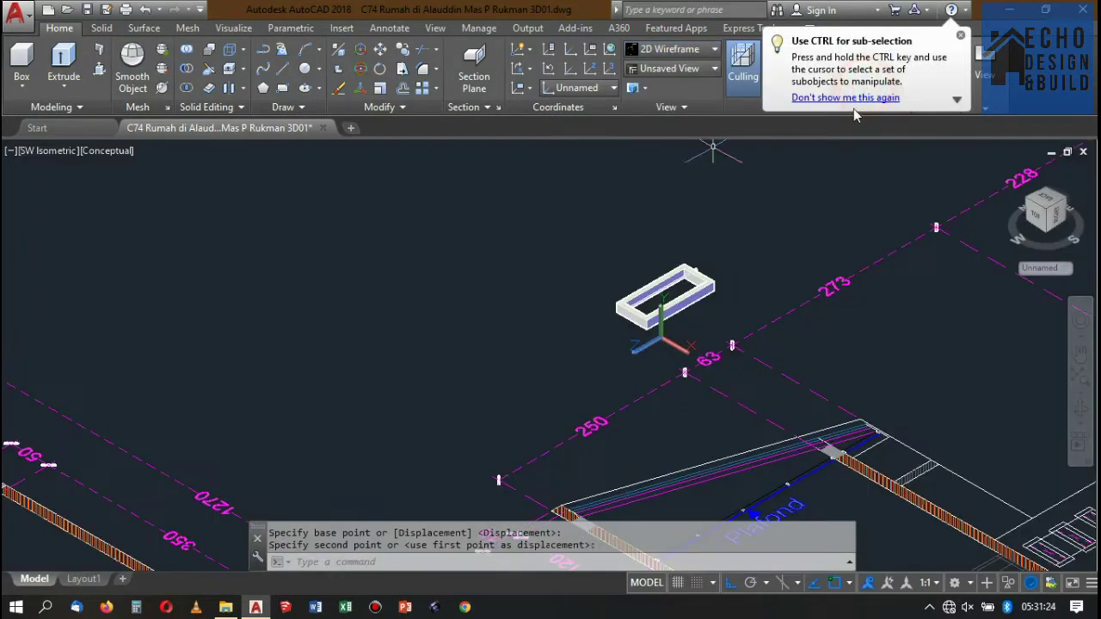
scroll(703, 252, "up", 2)
scroll(774, 238, "up", 2)
scroll(832, 205, "down", 2)
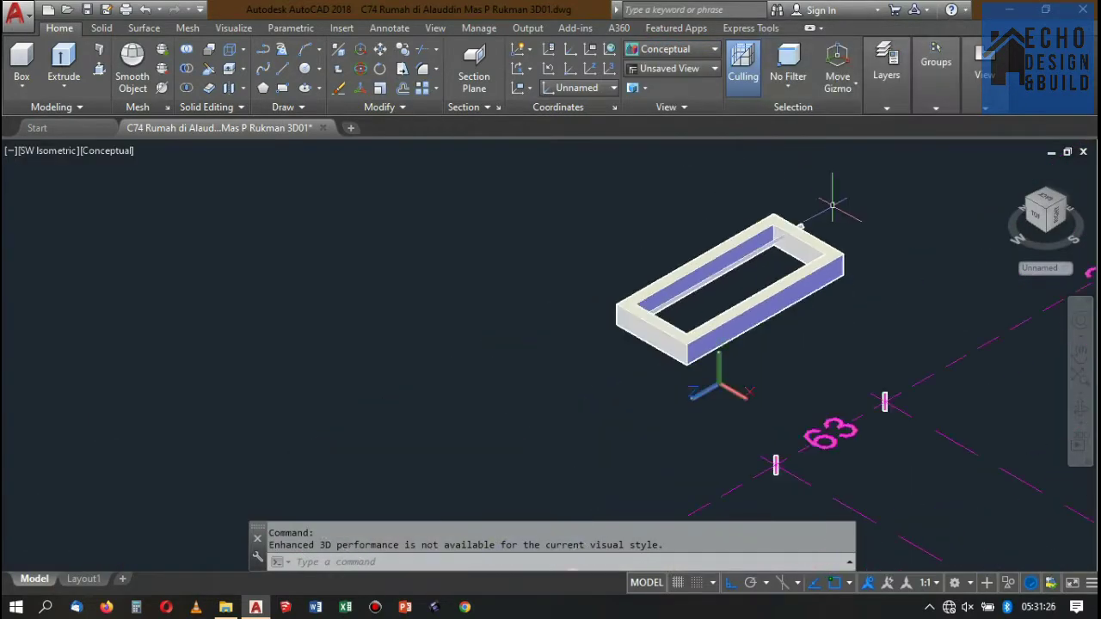
scroll(712, 277, "up", 3)
left_click(664, 298)
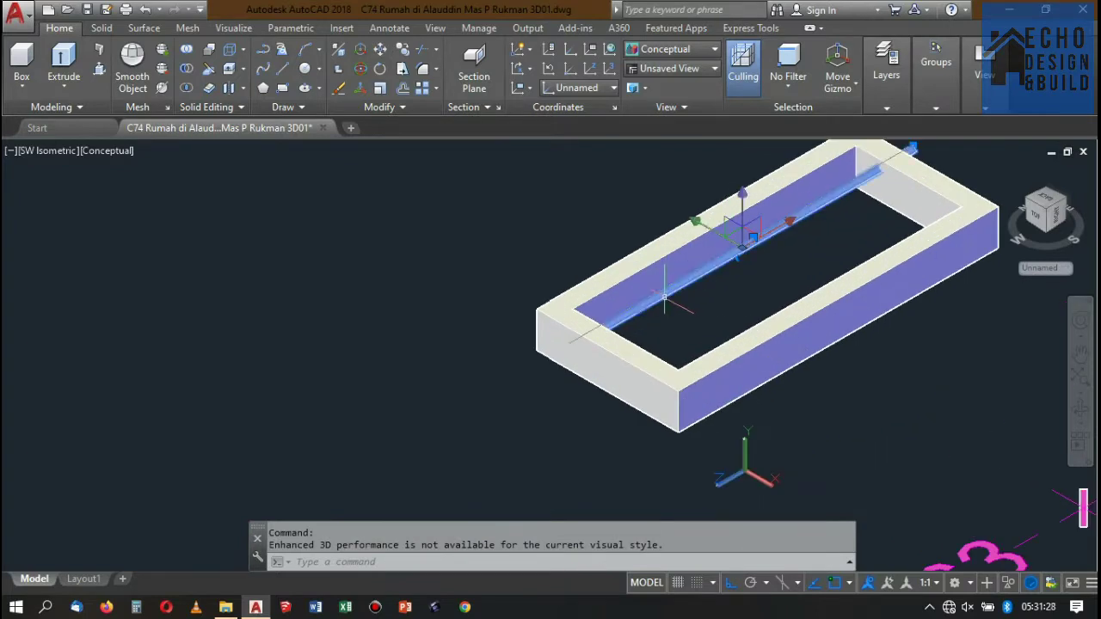
left_click(665, 56)
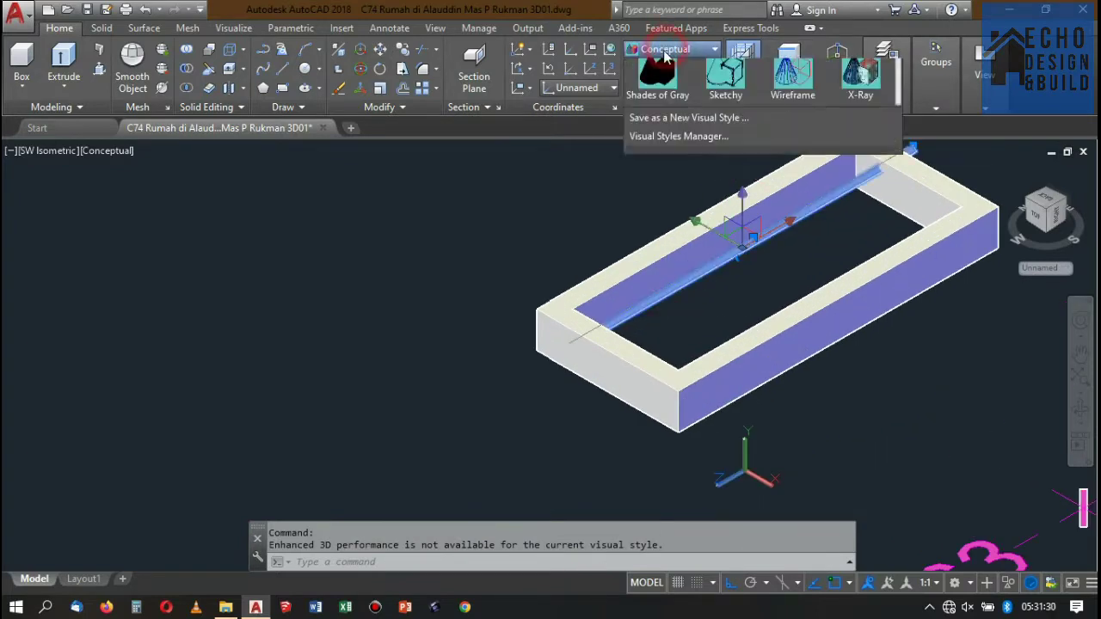
left_click(630, 259)
scroll(595, 332, "up", 5)
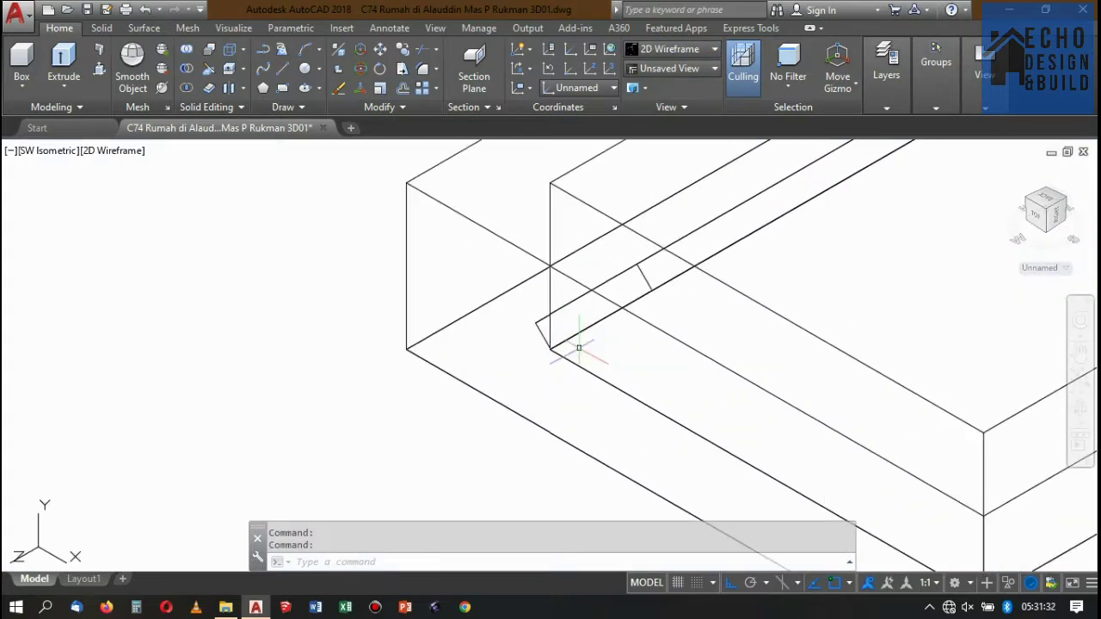
left_click(576, 337)
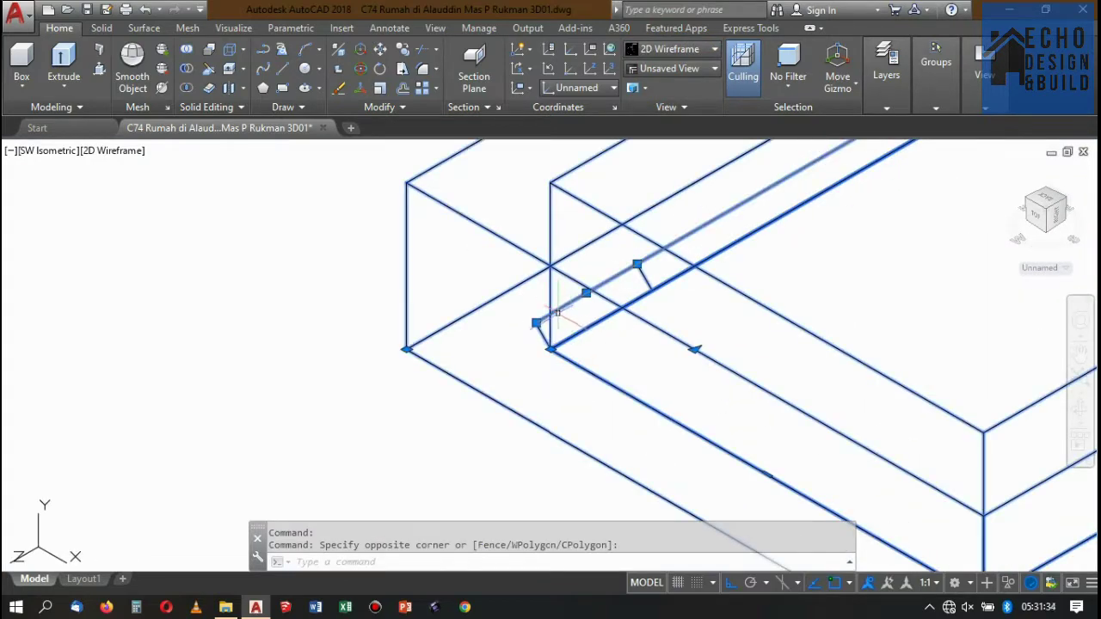
key("Escape")
left_click(545, 307)
left_click(536, 319)
scroll(536, 319, "down", 2)
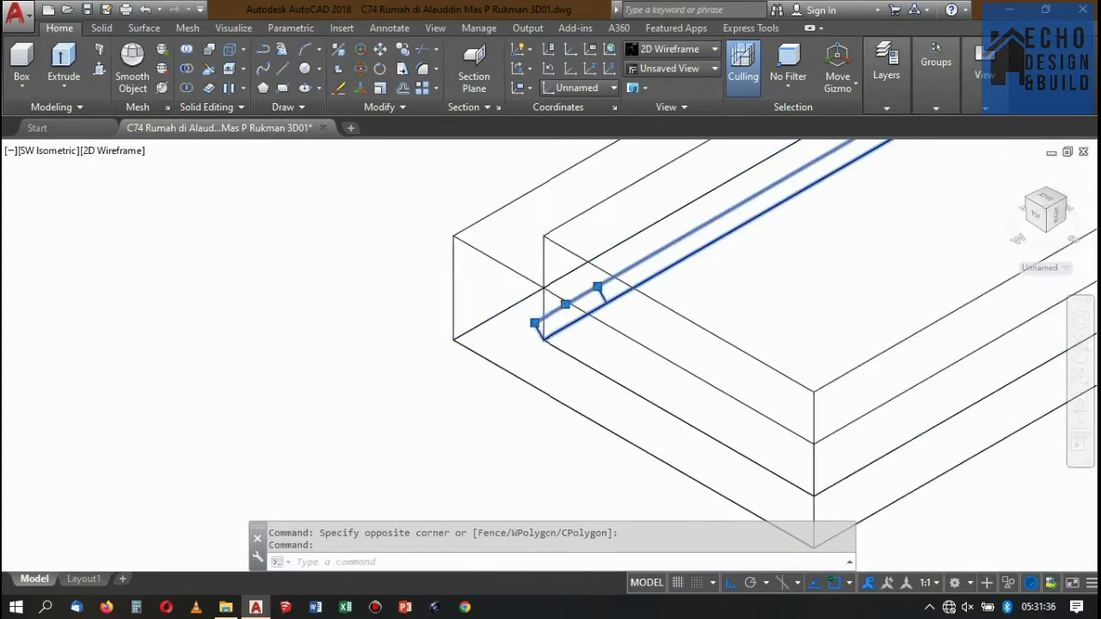
scroll(603, 293, "down", 5)
scroll(741, 202, "up", 3)
scroll(740, 203, "down", 3)
scroll(740, 202, "up", 3)
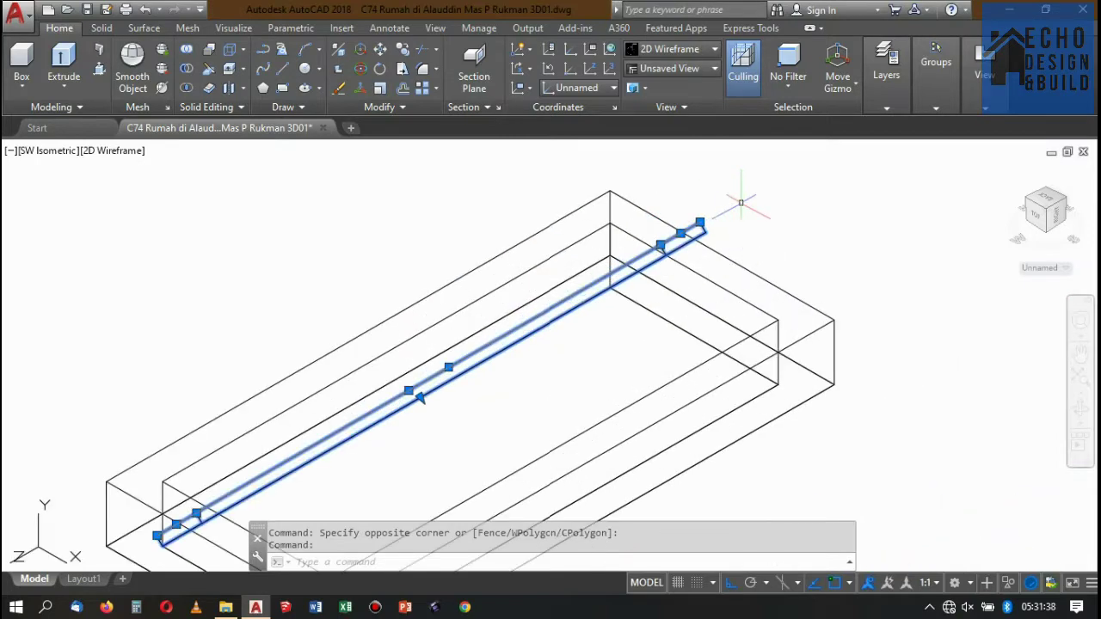
scroll(741, 202, "down", 2)
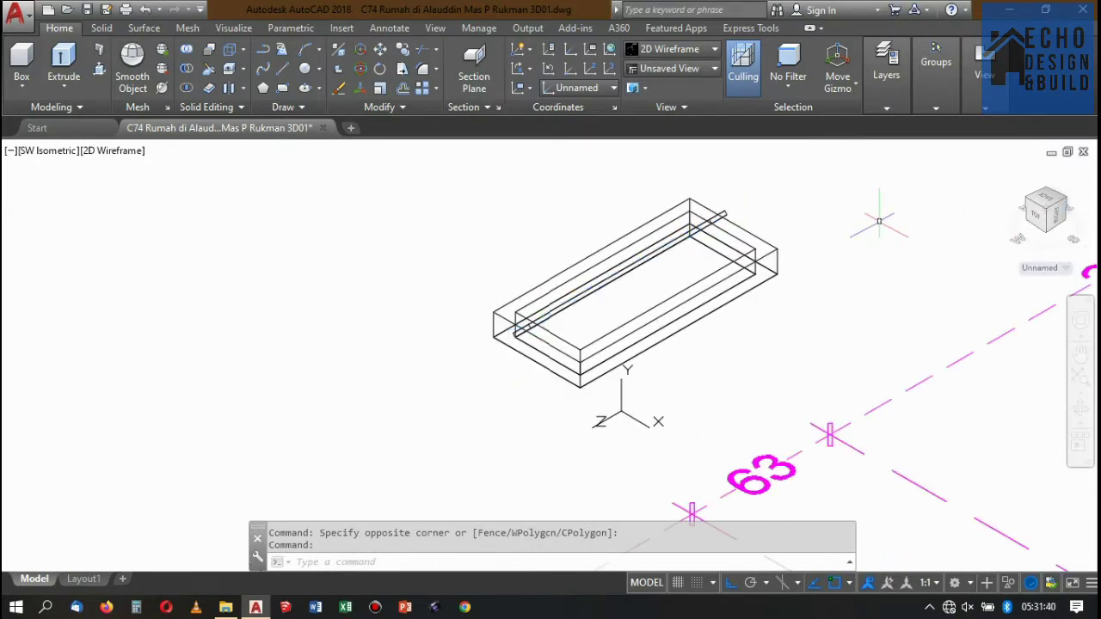
Select the vent box frame, leaving the coordinate system at World.
left_click_drag(895, 305, 680, 275)
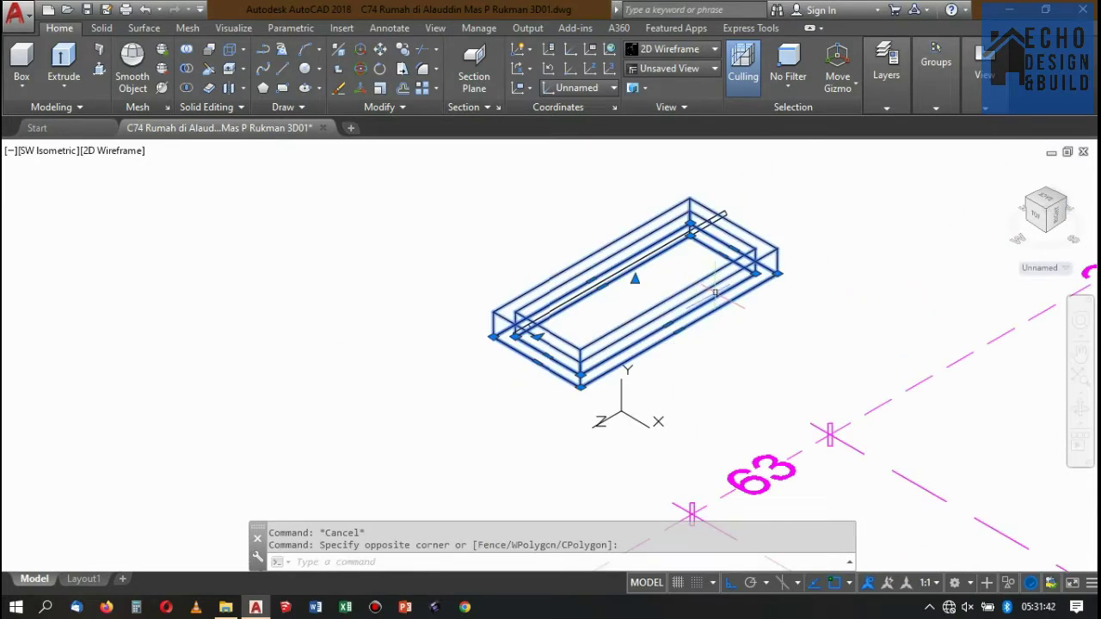
type("ucs")
key("Return")
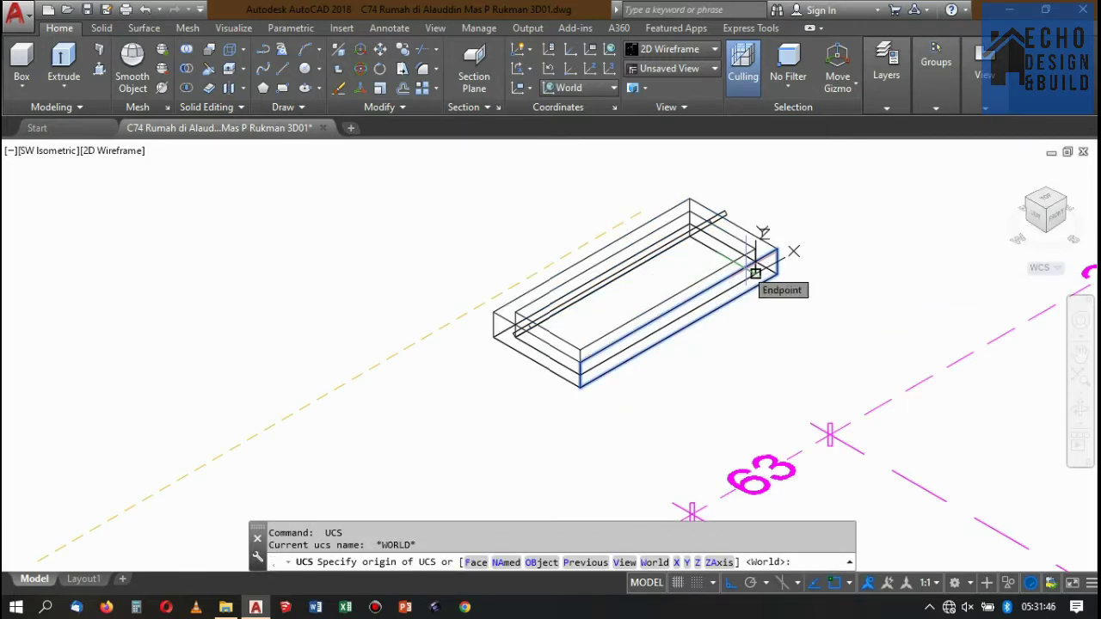
key("Escape")
left_click(736, 256)
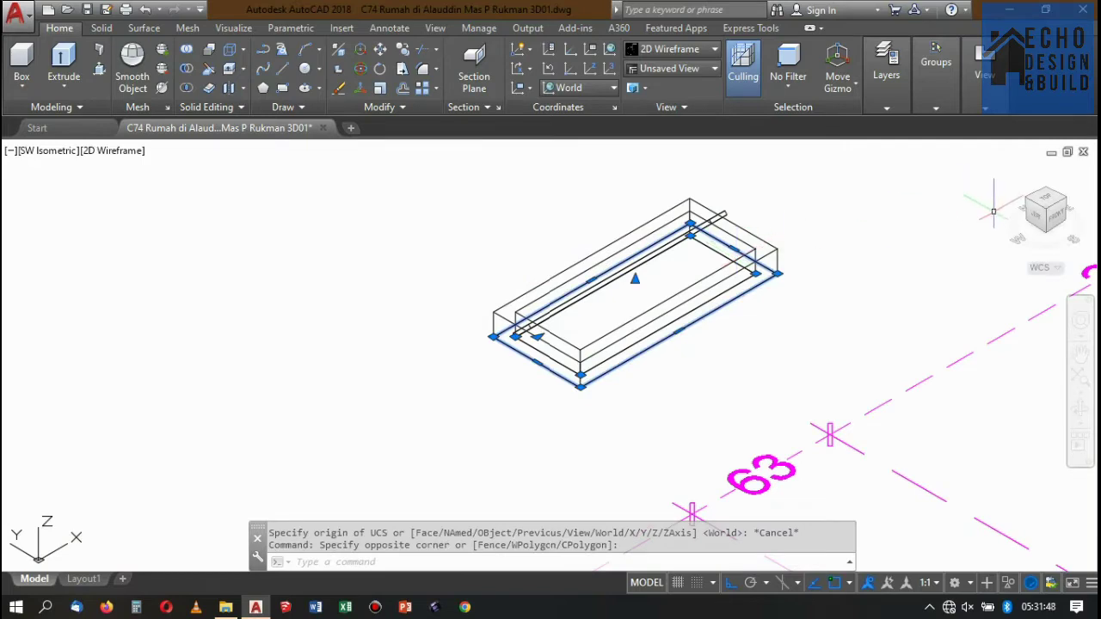
View the frame from the SE isometric side in Conceptual shading, zoomed on the slat end.
left_click(1065, 205)
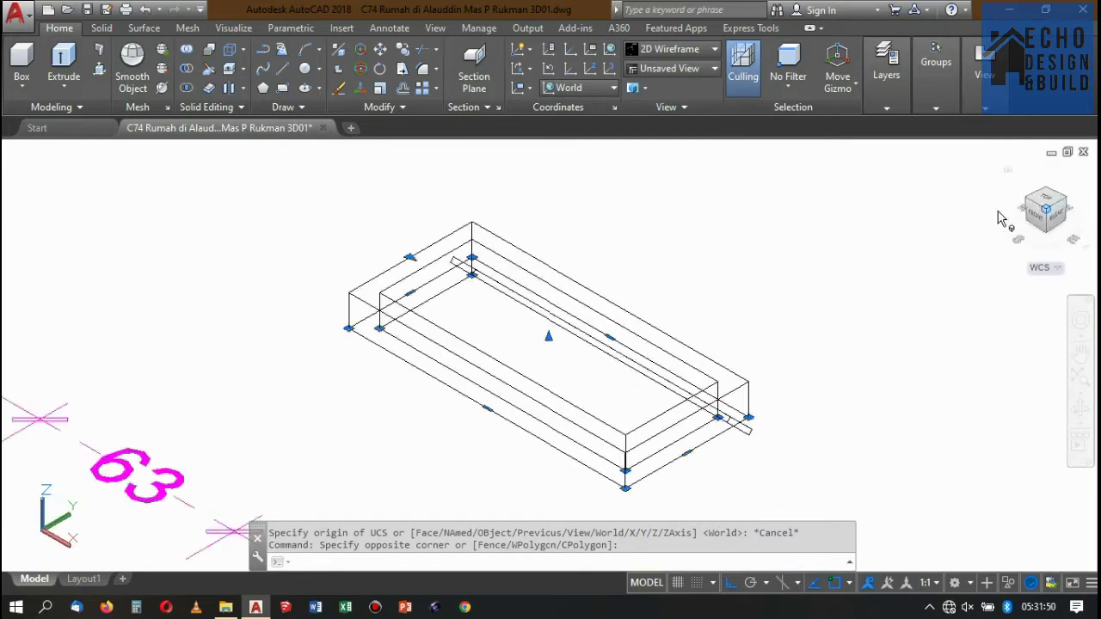
scroll(695, 238, "down", 5)
scroll(694, 239, "up", 4)
key("Escape")
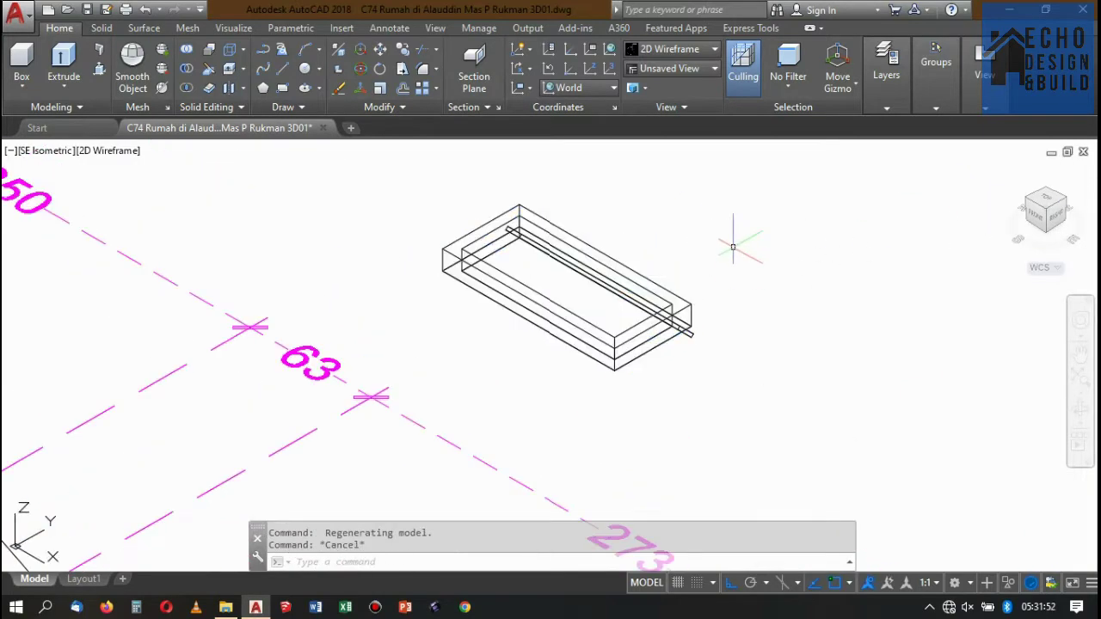
left_click(695, 56)
left_click(849, 86)
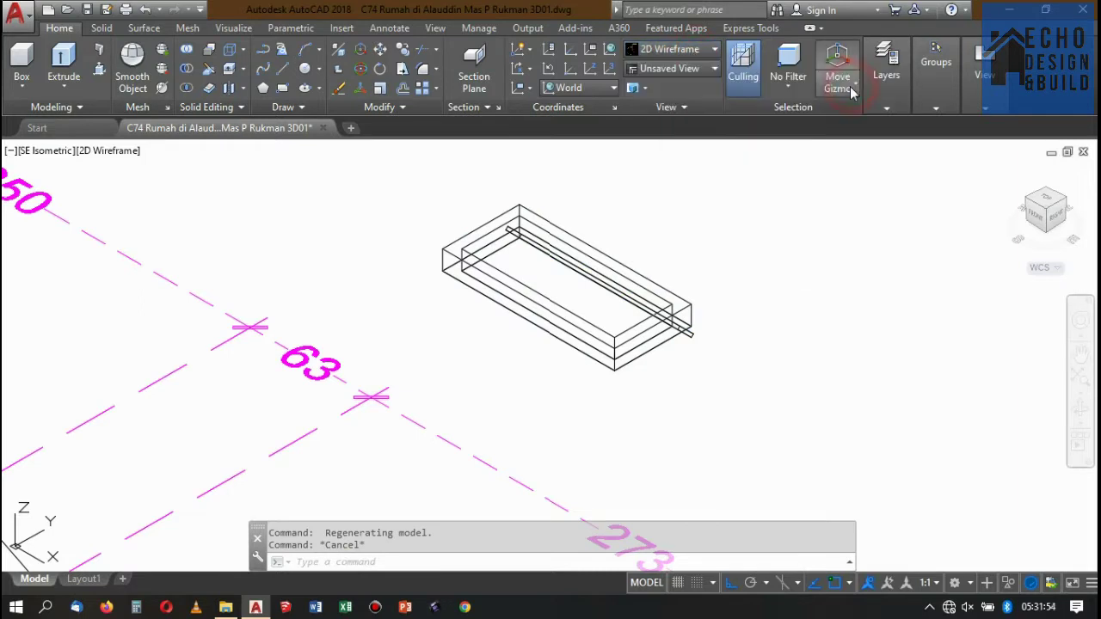
scroll(712, 318, "up", 3)
scroll(680, 340, "up", 3)
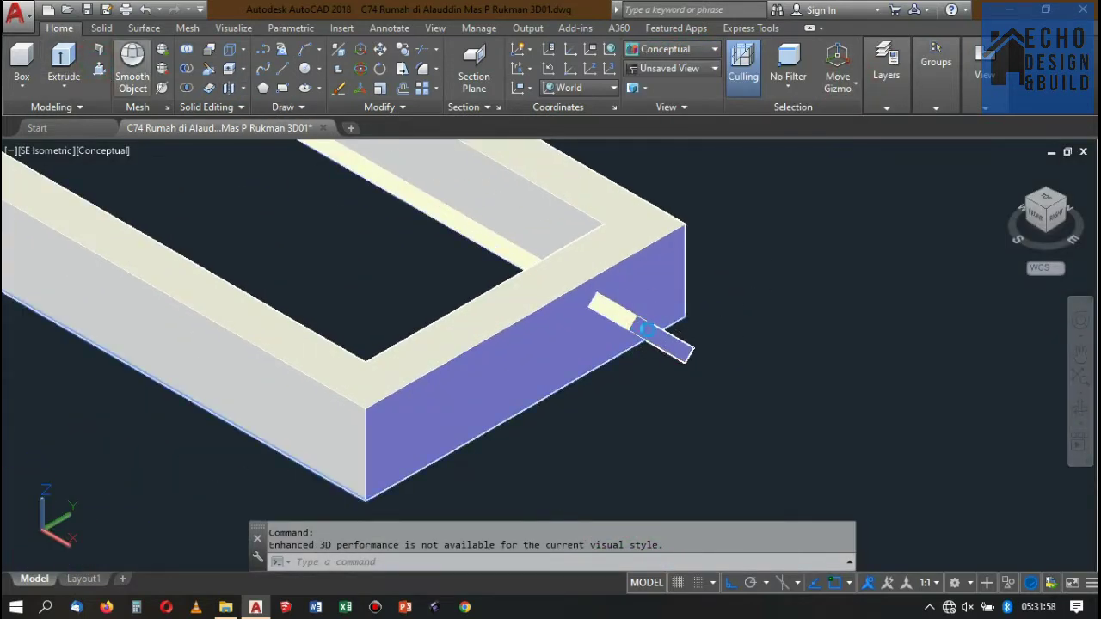
Press-pull the slat's end face to extend the thin bar.
scroll(645, 330, "up", 1)
key("ctrl+shift+e")
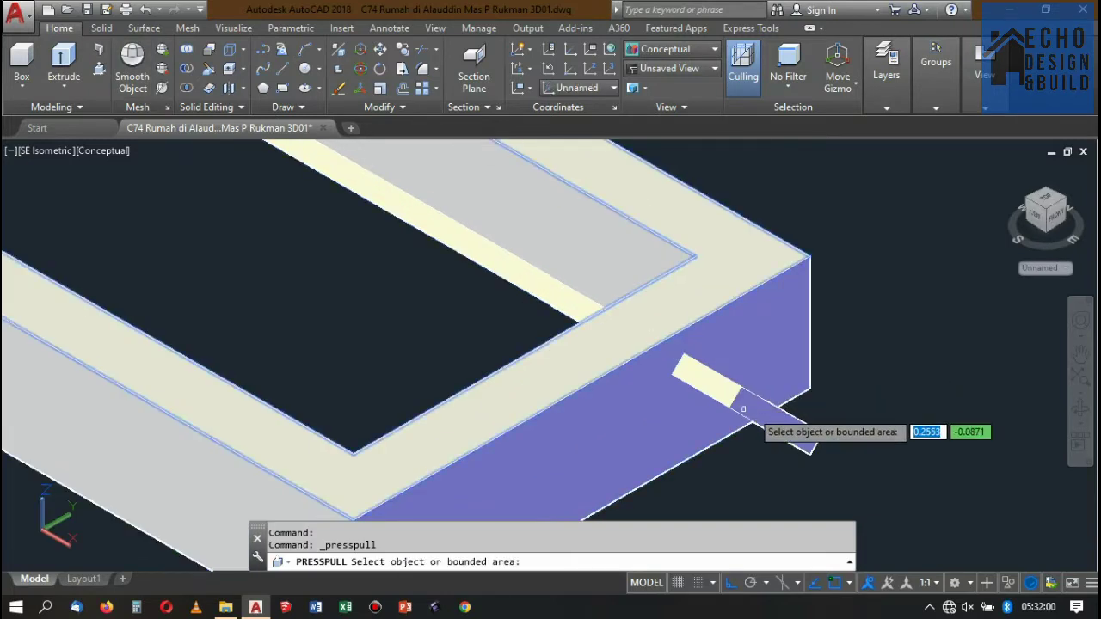
left_click(757, 406)
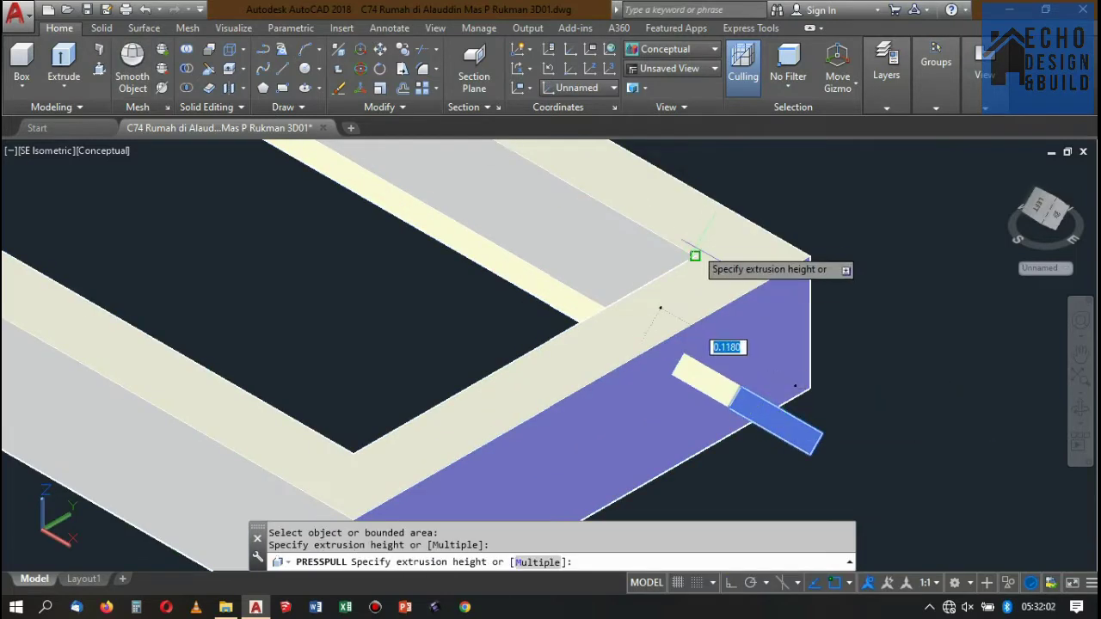
left_click(661, 308)
scroll(663, 298, "down", 5)
scroll(663, 298, "down", 3)
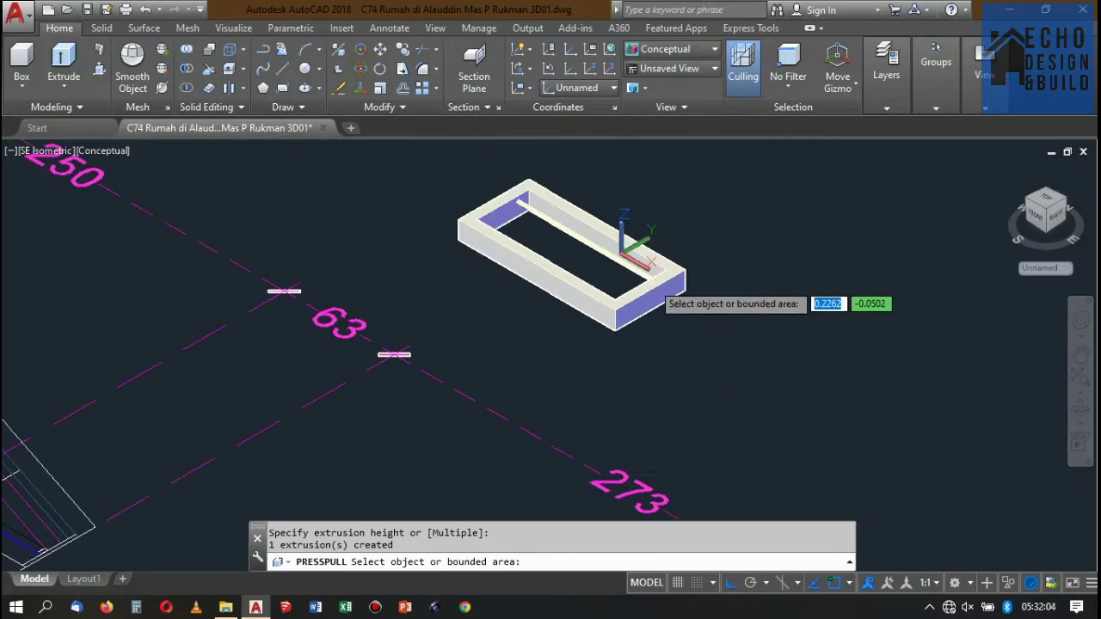
key("Return")
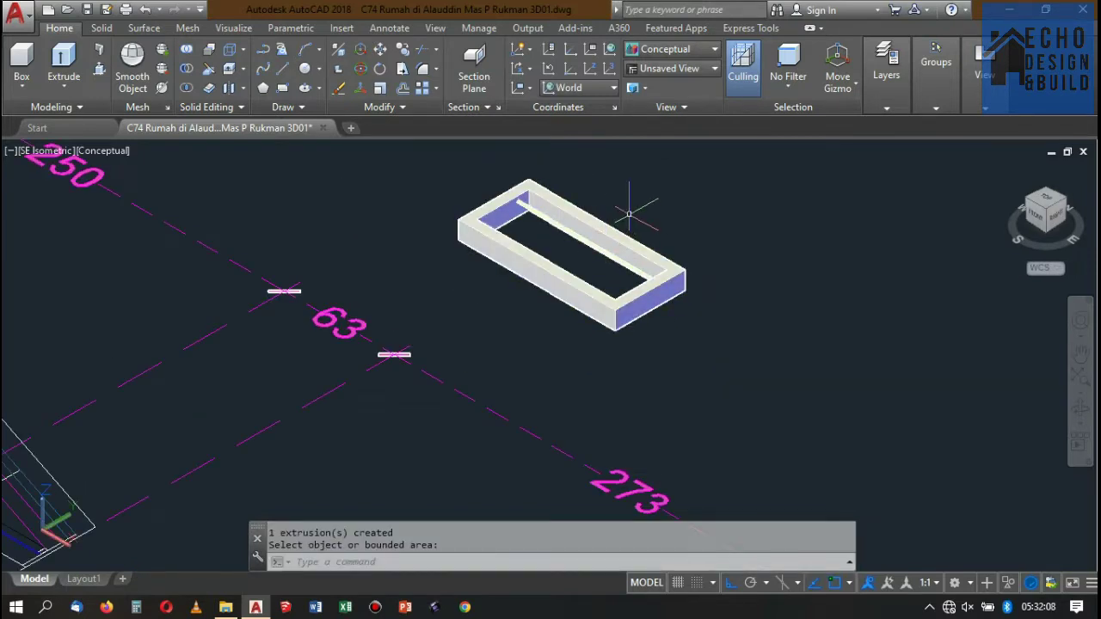
Select the thin bar and switch the visual style to 2D Wireframe.
scroll(638, 220, "up", 2)
scroll(620, 241, "down", 3)
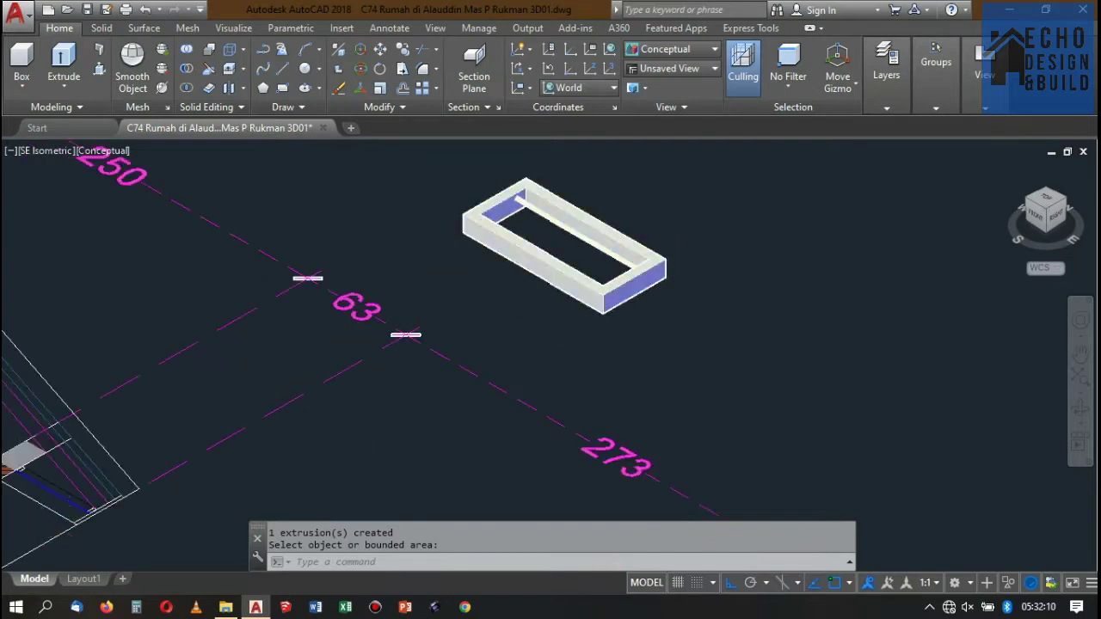
scroll(607, 248, "up", 3)
scroll(604, 255, "down", 3)
scroll(602, 249, "up", 2)
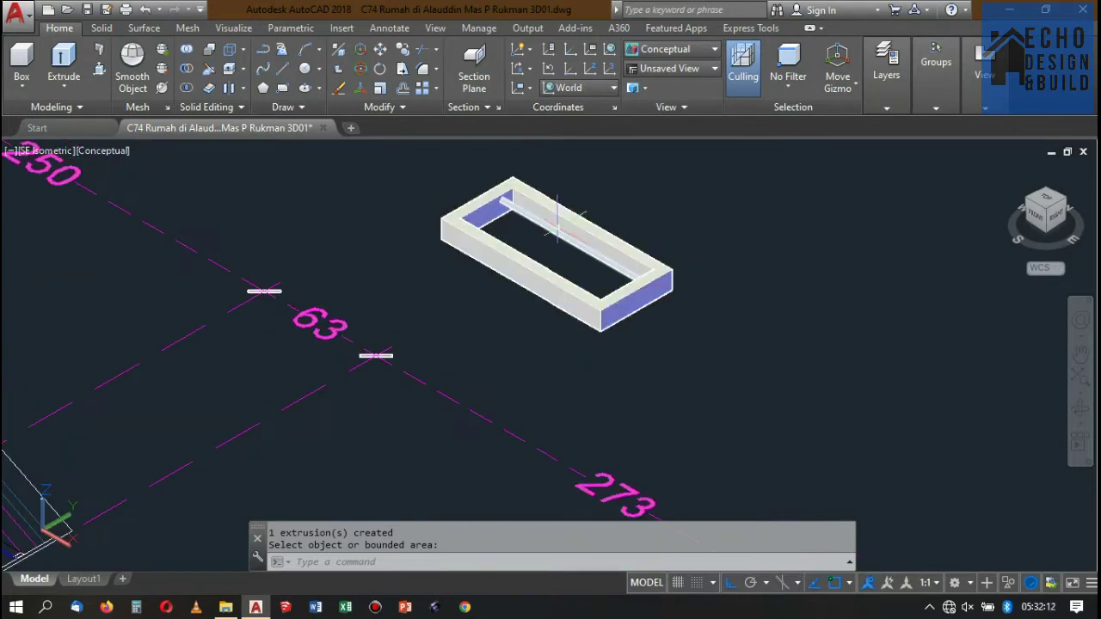
scroll(560, 232, "up", 2)
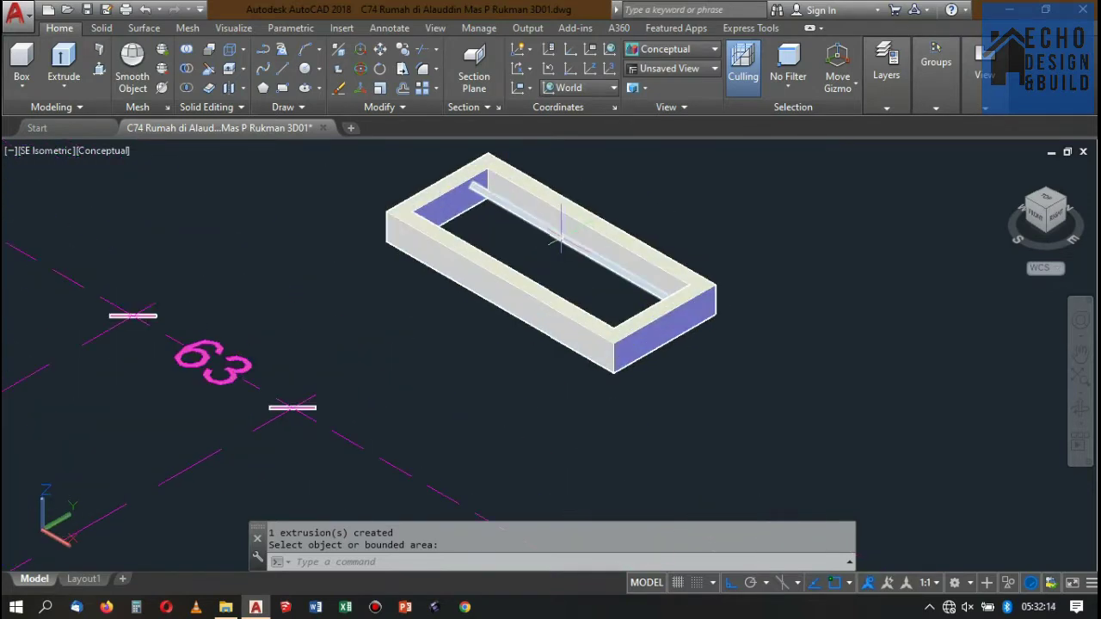
key("Return")
left_click(560, 232)
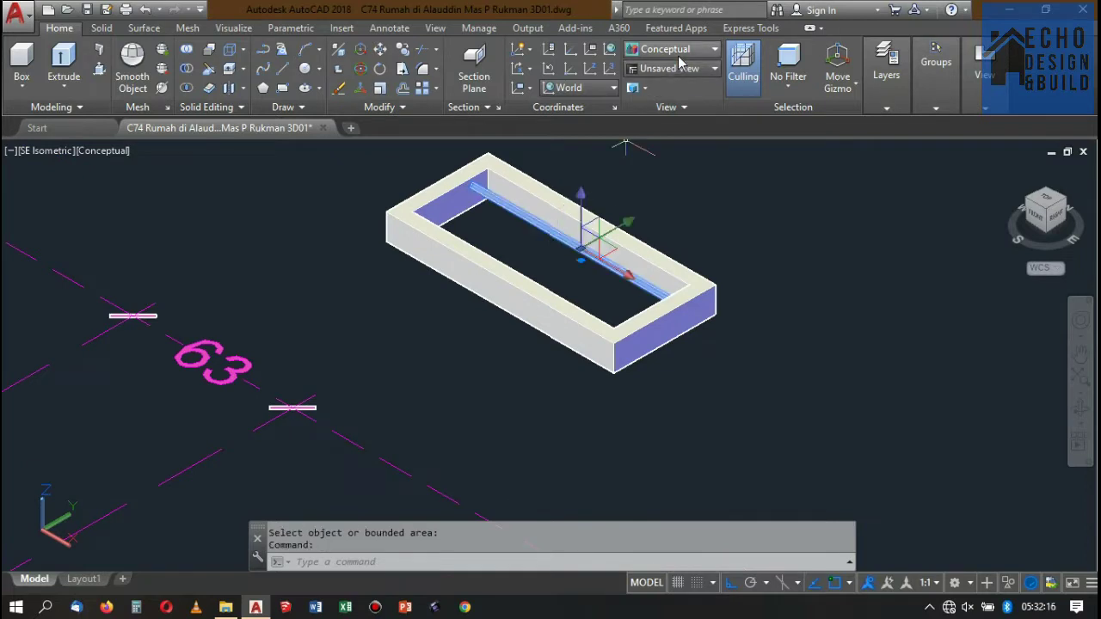
left_click(678, 49)
left_click(651, 102)
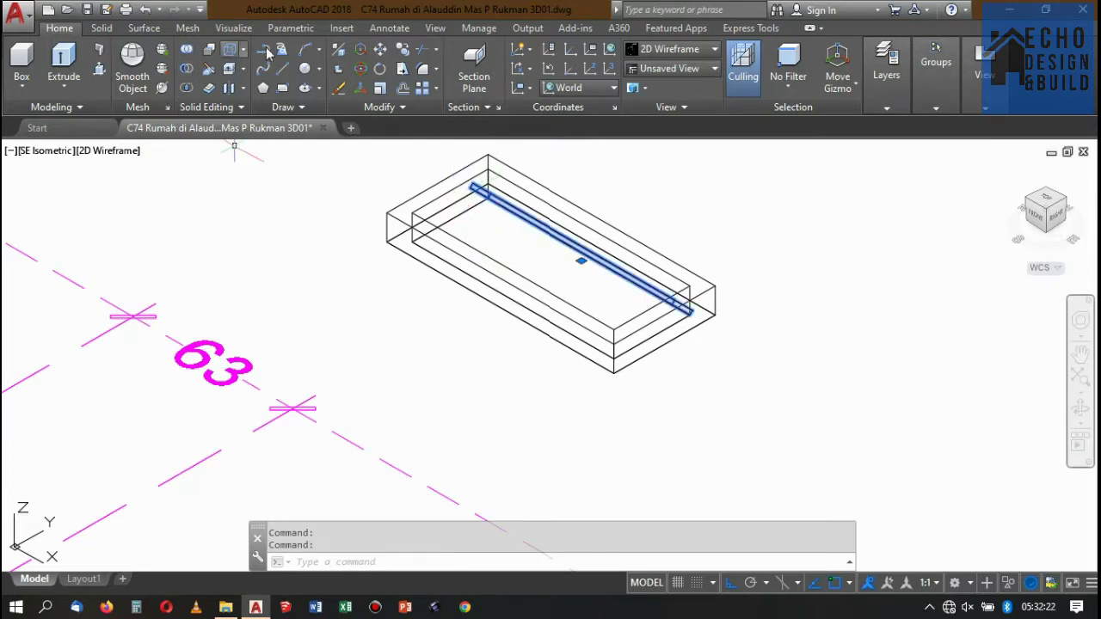
Copy the bar 0.075 away, undoing an initial 0.05 copy.
left_click(403, 53)
left_click(796, 337)
type("0.05")
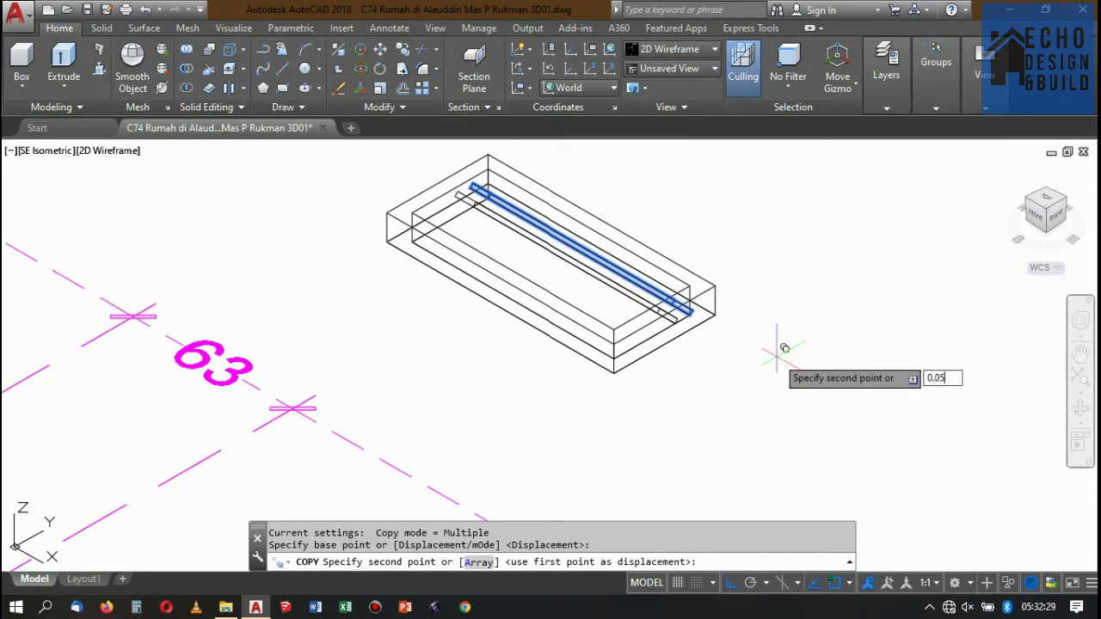
key("Return")
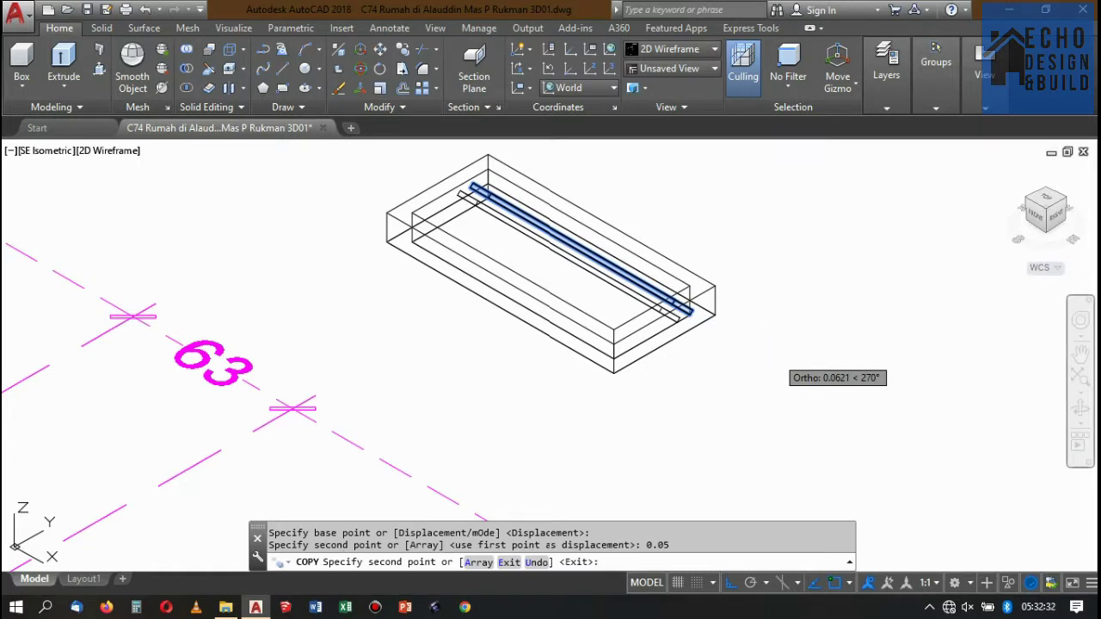
left_click(537, 562)
type("0.075")
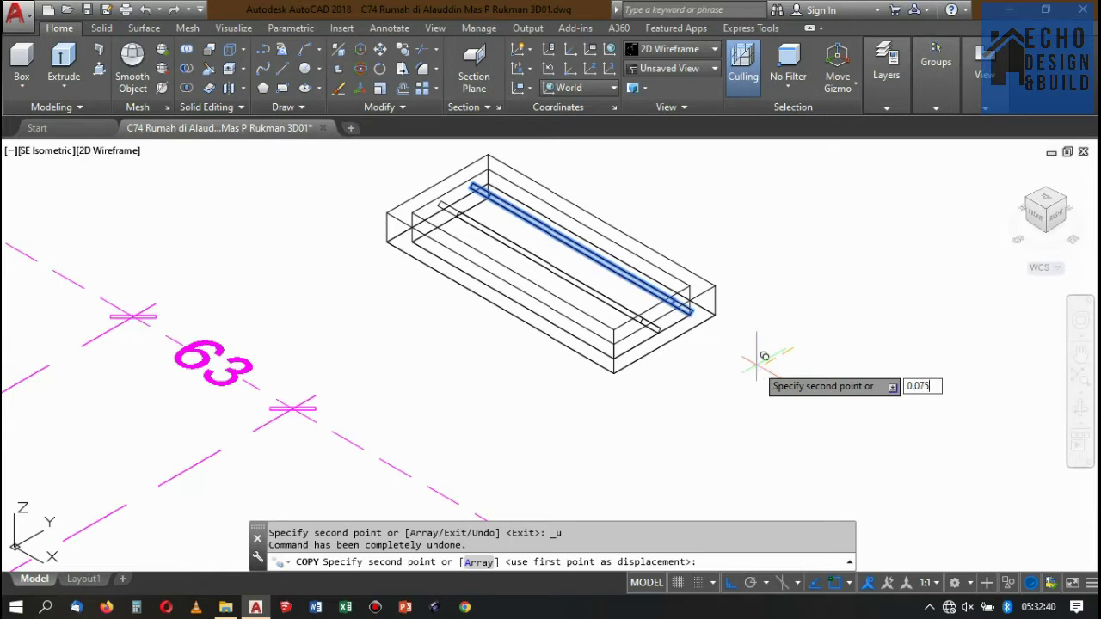
key("Return")
key("Return")
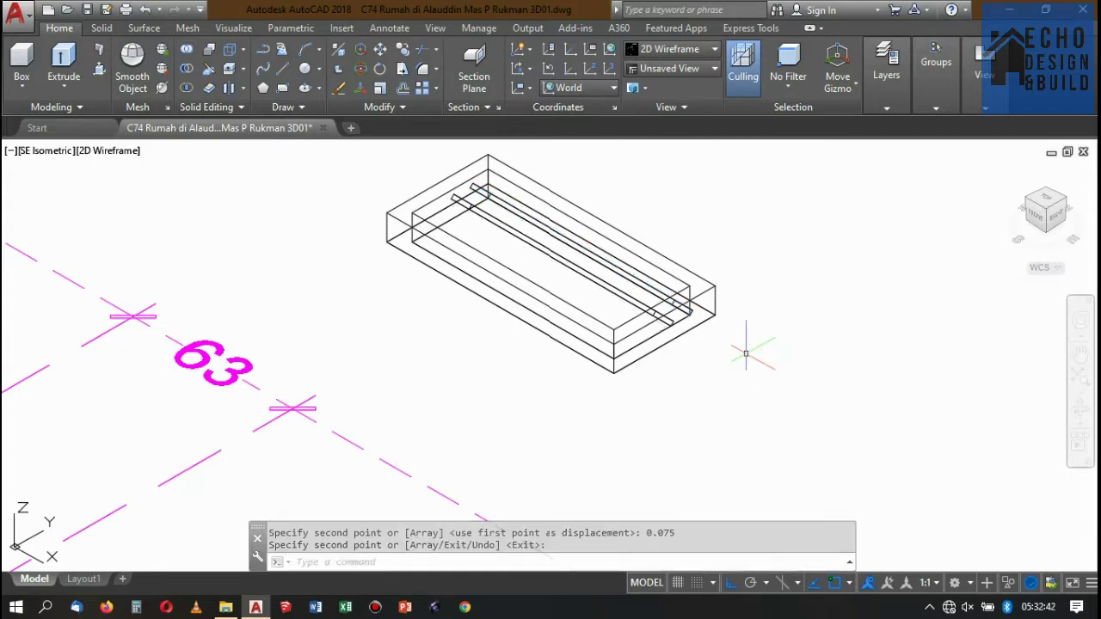
scroll(744, 344, "up", 5)
scroll(689, 319, "up", 3)
Copy the new bar one more spacing along, snapping to its corner, for 0.15 spacing.
left_click(713, 326)
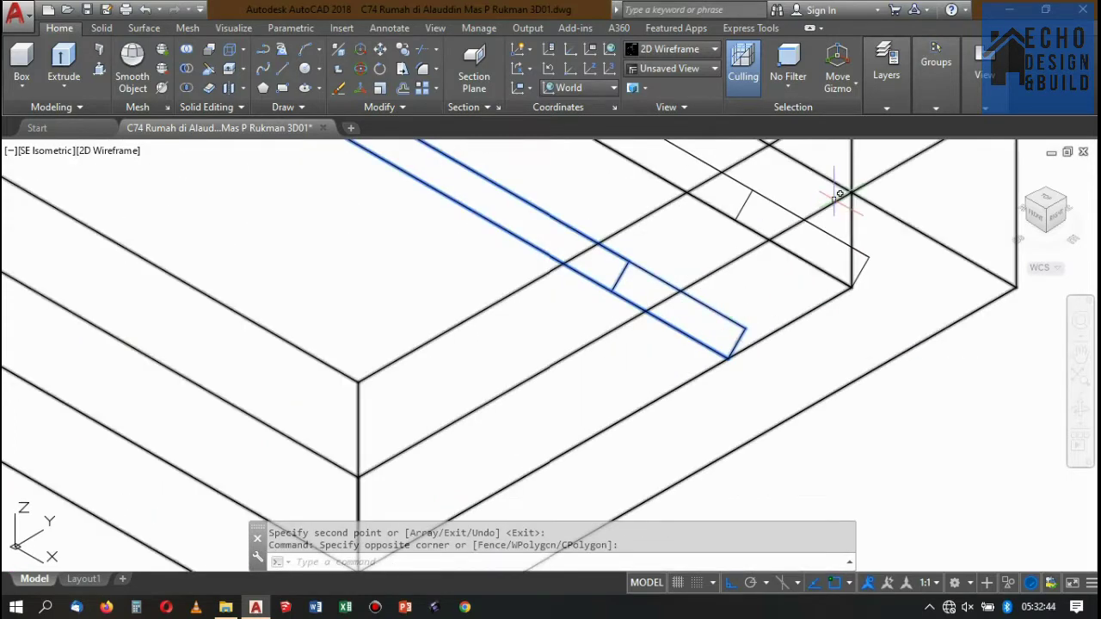
type("Co")
key("Return")
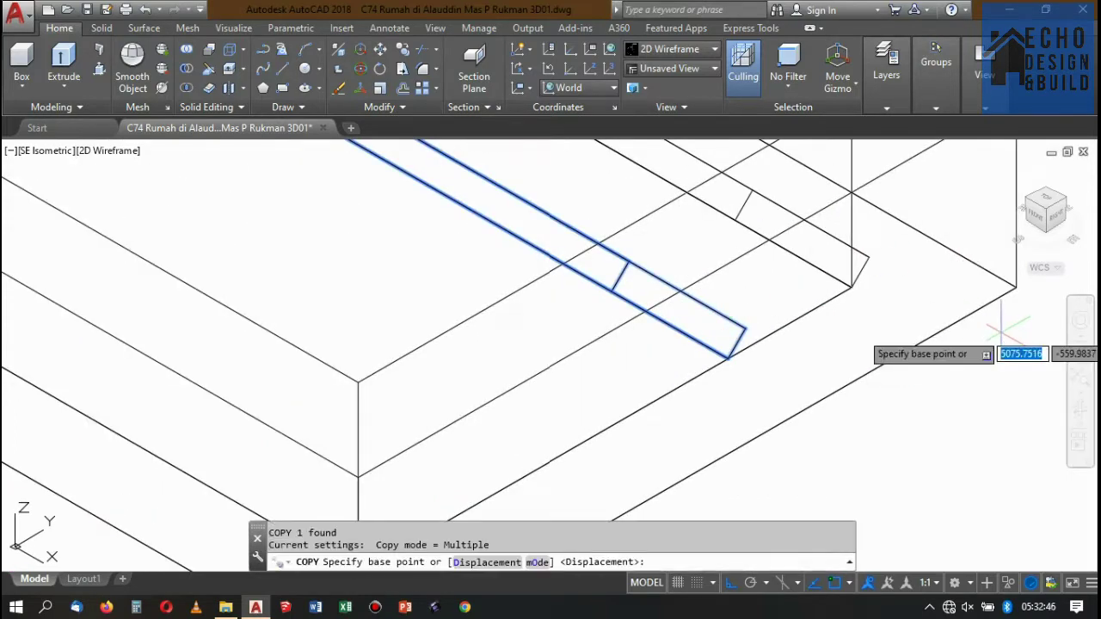
scroll(955, 288, "up", 2)
scroll(800, 305, "down", 2)
scroll(847, 292, "up", 1)
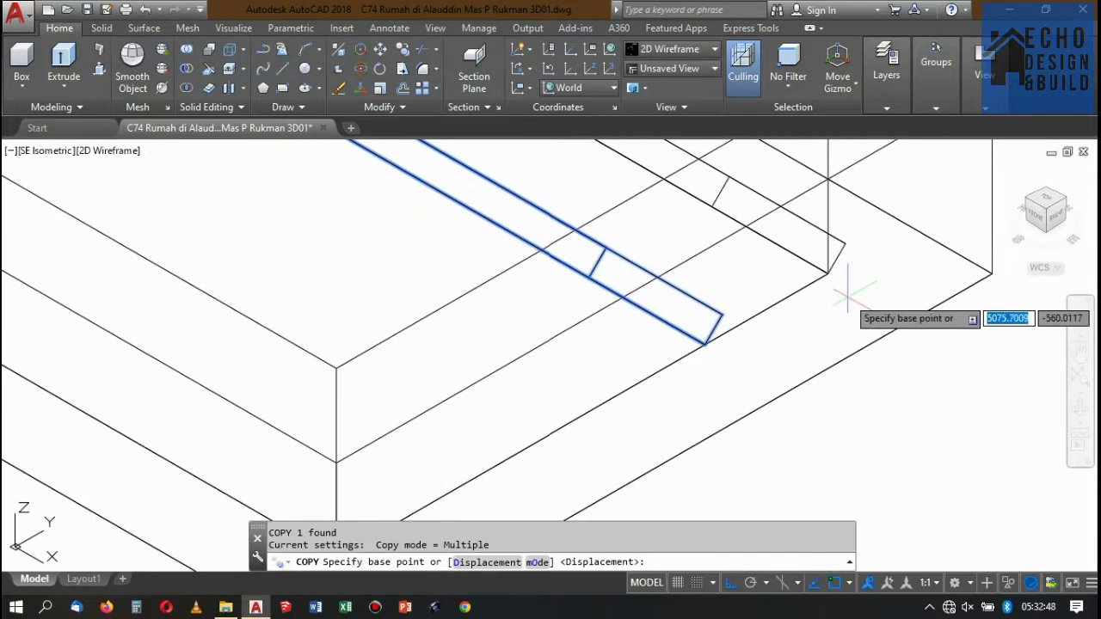
scroll(826, 271, "up", 1)
left_click(815, 258)
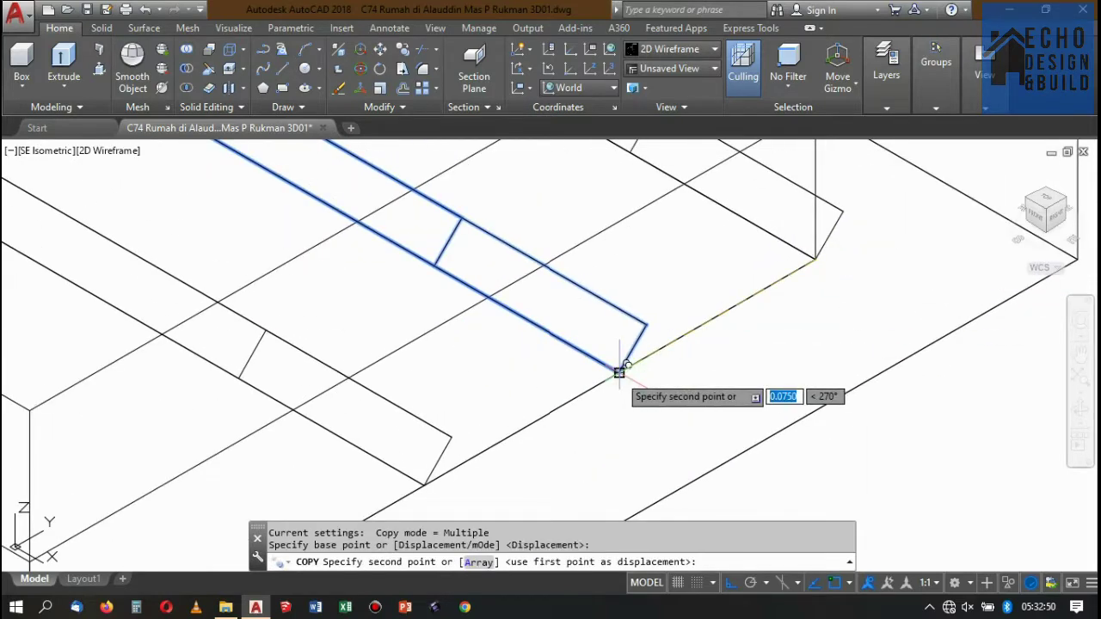
scroll(755, 288, "down", 3)
scroll(708, 318, "up", 1)
left_click(708, 319)
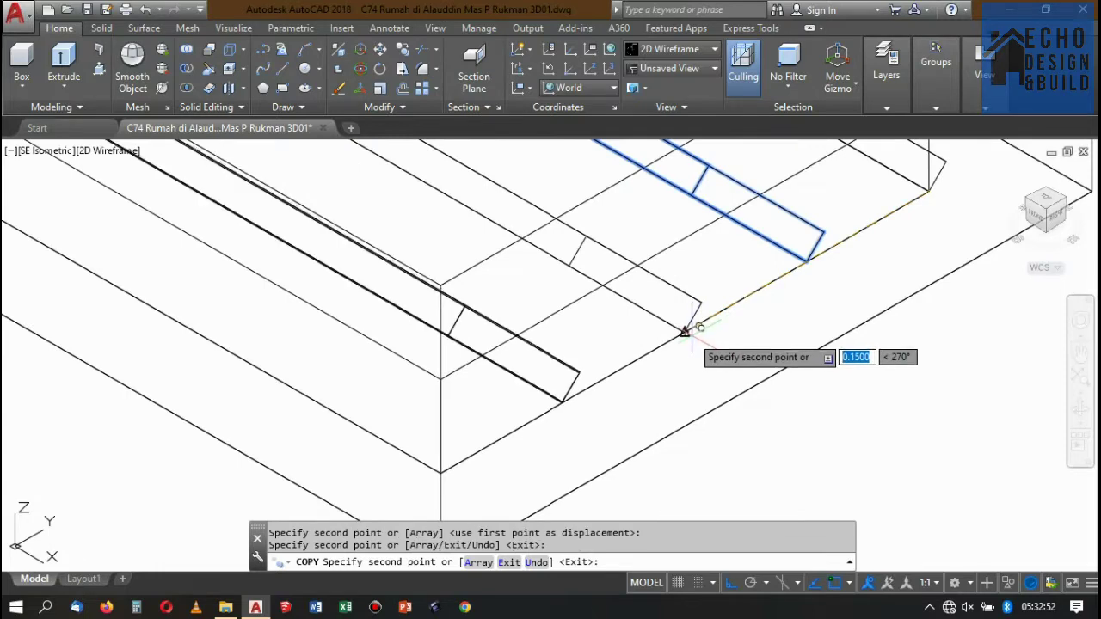
scroll(707, 318, "down", 3)
scroll(695, 327, "down", 4)
key("Return")
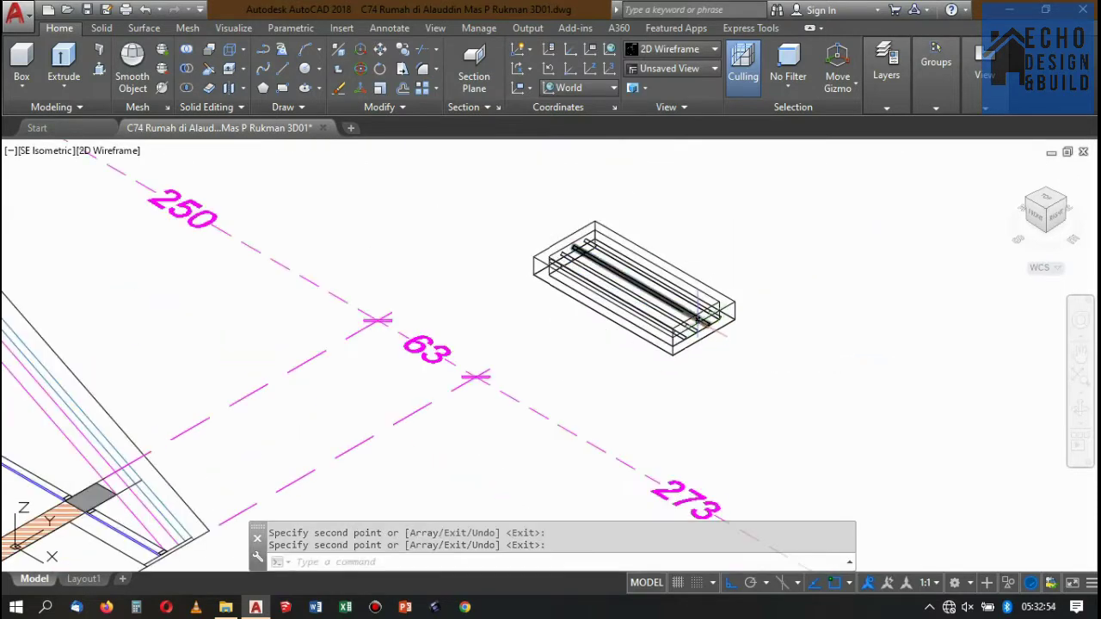
left_click(675, 295)
scroll(859, 264, "up", 2)
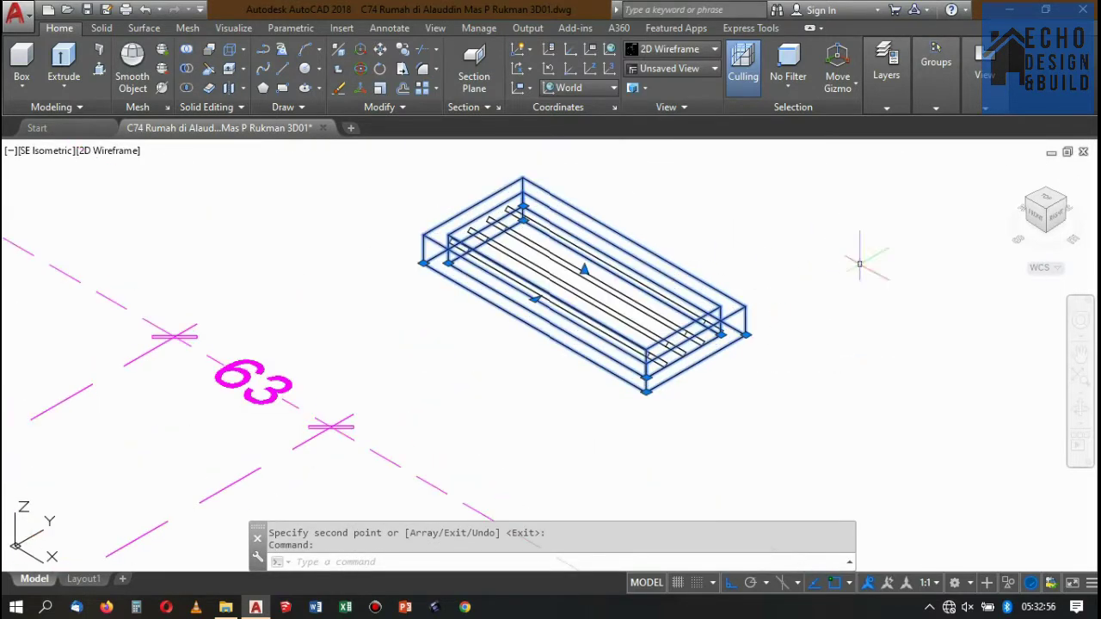
From the Top view, crossing-select just the four slats, then switch to NE isometric.
left_click(1047, 200)
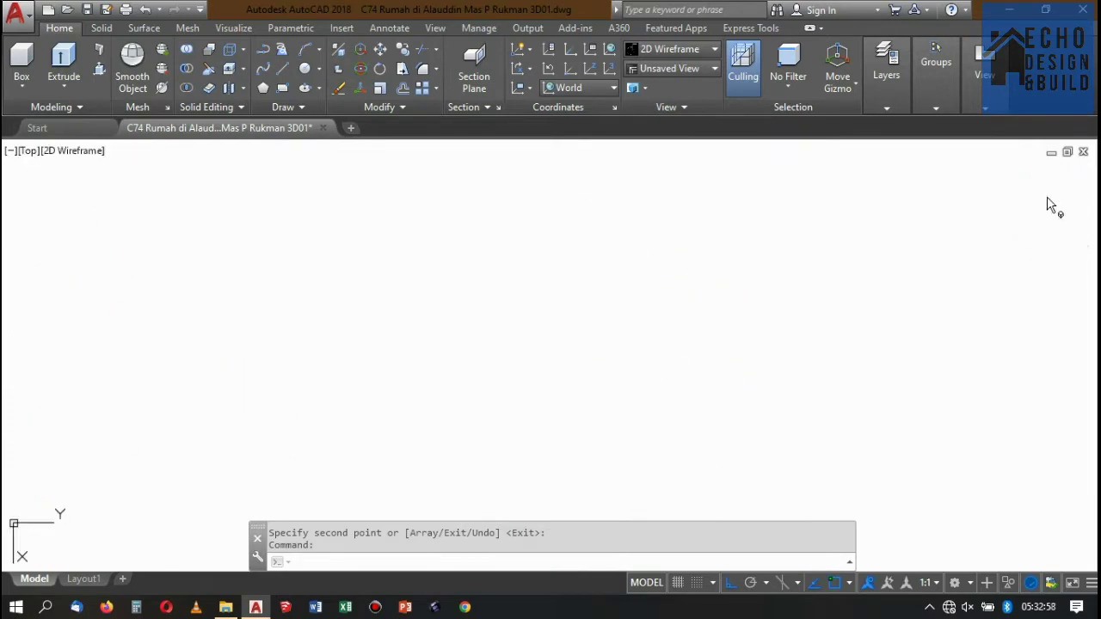
scroll(668, 233, "up", 2)
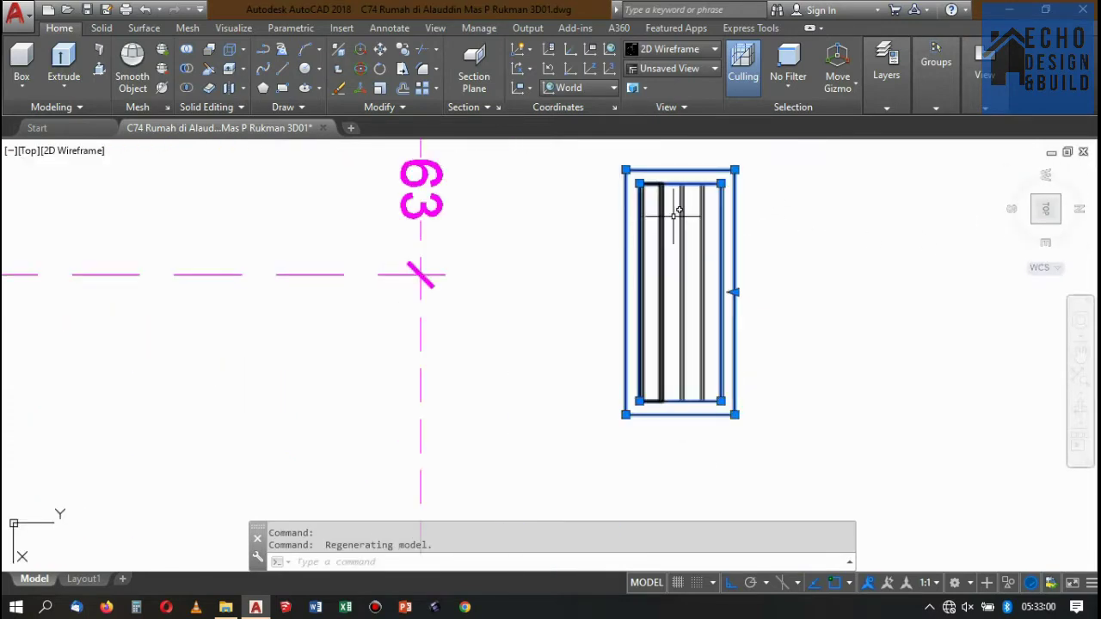
scroll(719, 205, "up", 2)
scroll(702, 214, "up", 1)
scroll(659, 216, "down", 1)
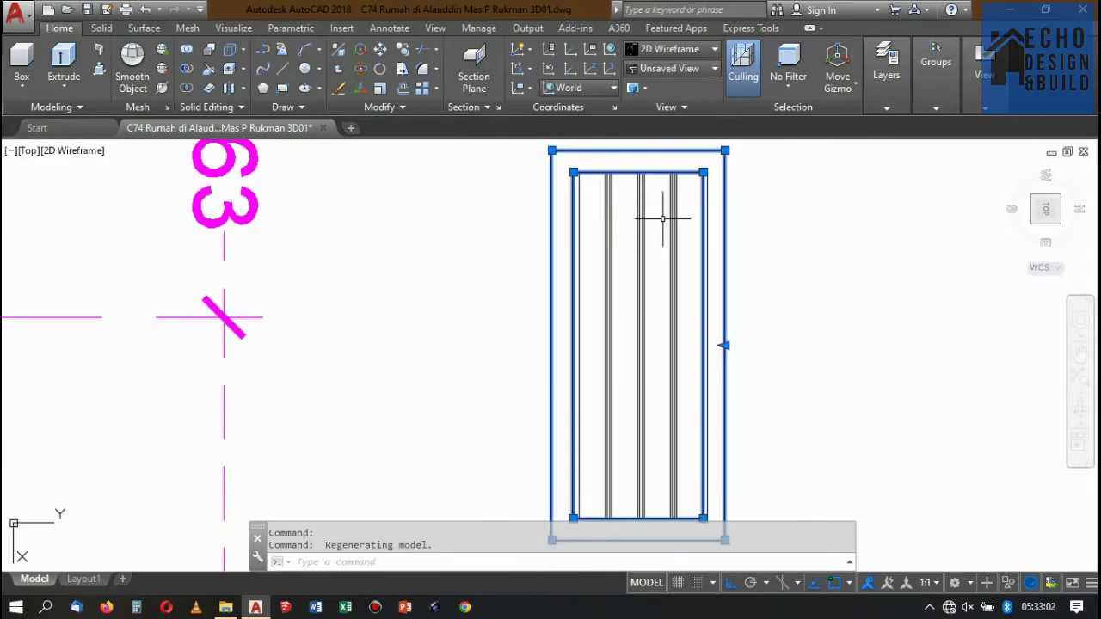
scroll(685, 211, "up", 1)
scroll(694, 202, "down", 2)
scroll(693, 204, "up", 2)
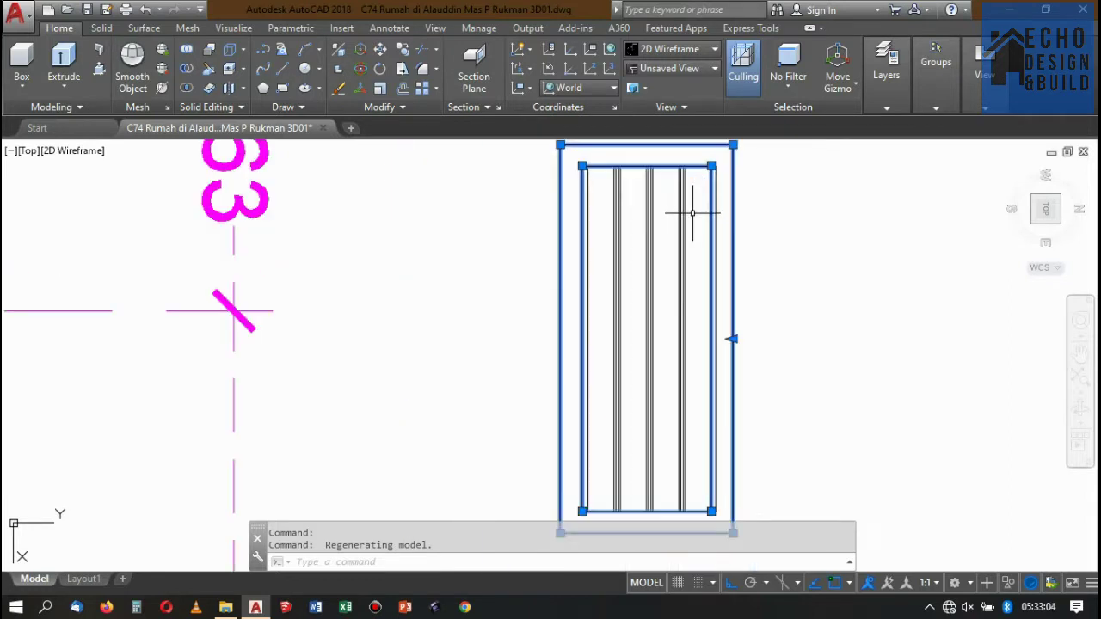
key("Escape")
left_click(607, 192)
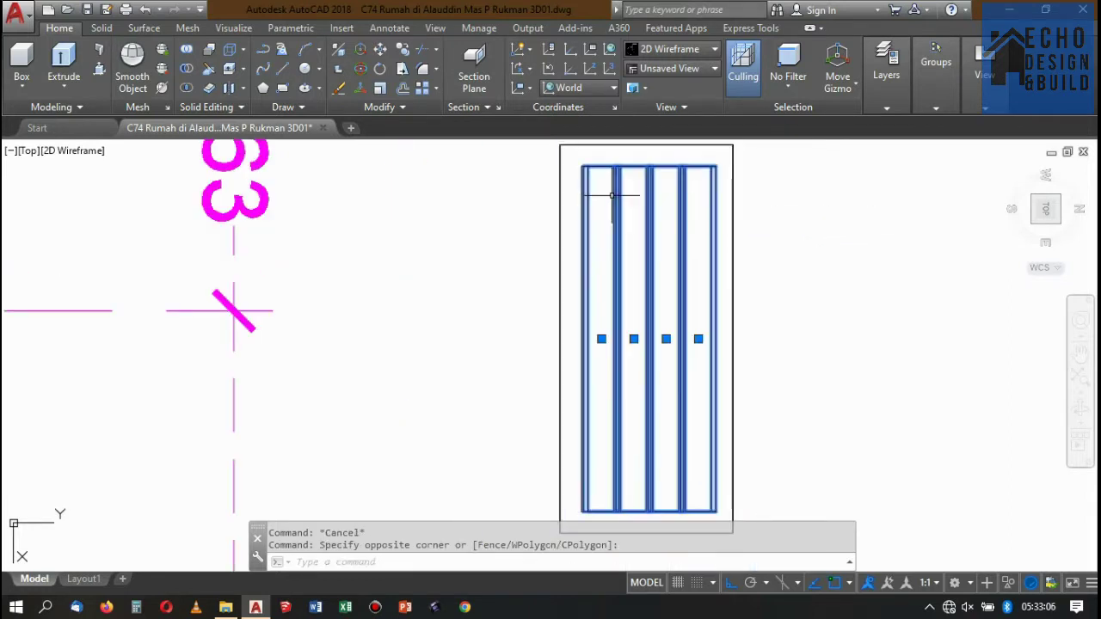
scroll(714, 176, "up", 2)
scroll(697, 165, "up", 3)
scroll(672, 282, "down", 4)
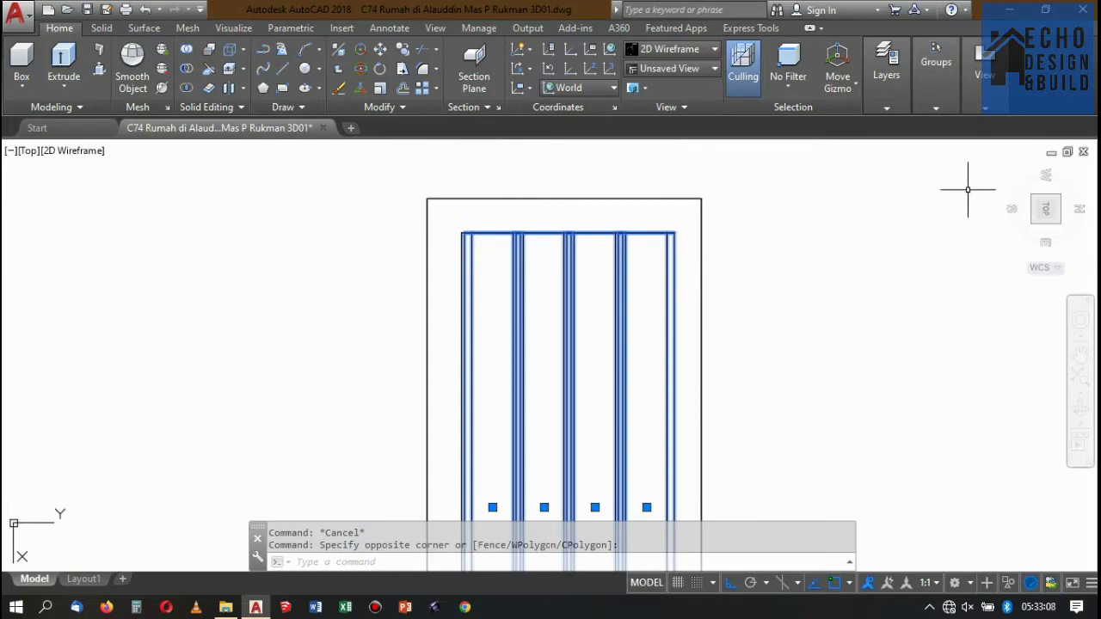
left_click(1058, 225)
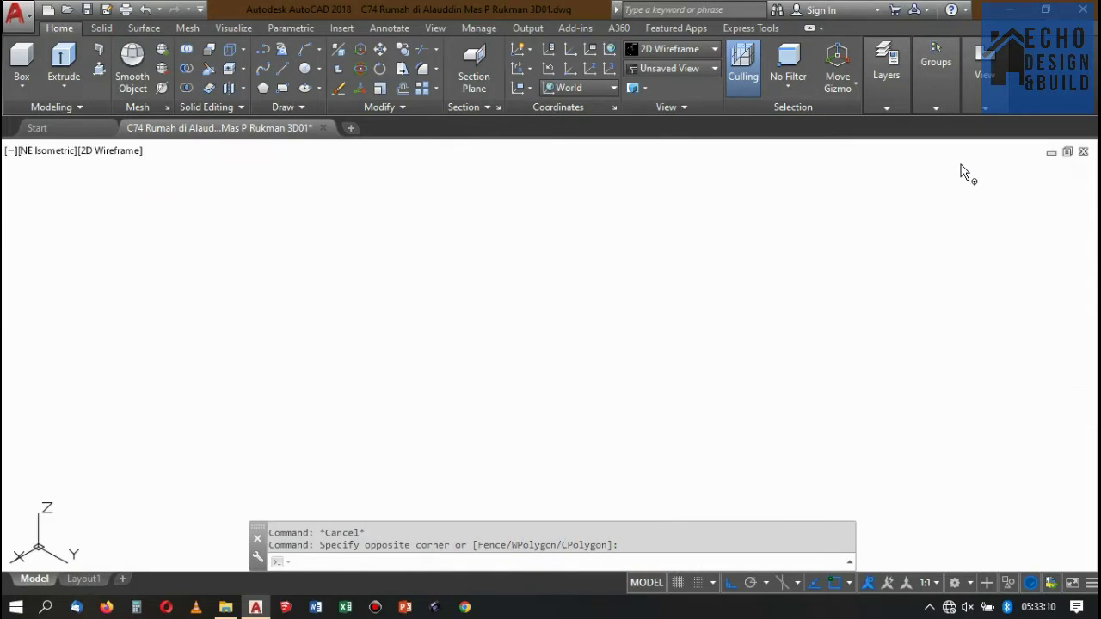
Move the four selected slats to a new position with the MOVE command.
scroll(456, 490, "up", 3)
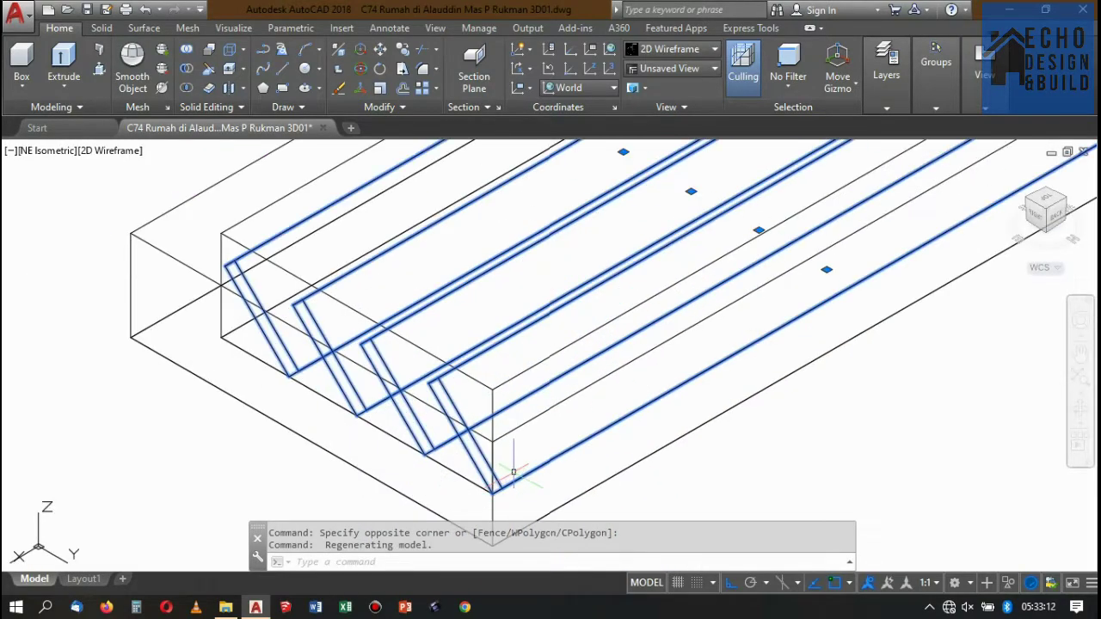
scroll(572, 422, "down", 4)
scroll(486, 443, "up", 2)
scroll(440, 437, "up", 2)
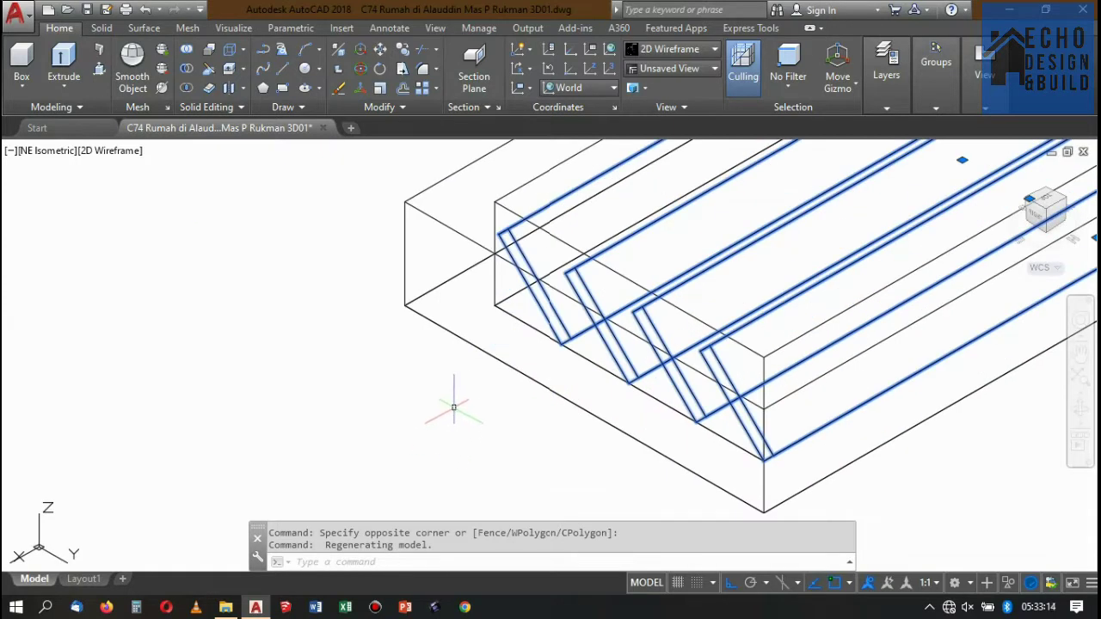
type("m")
key("Return")
scroll(516, 421, "down", 3)
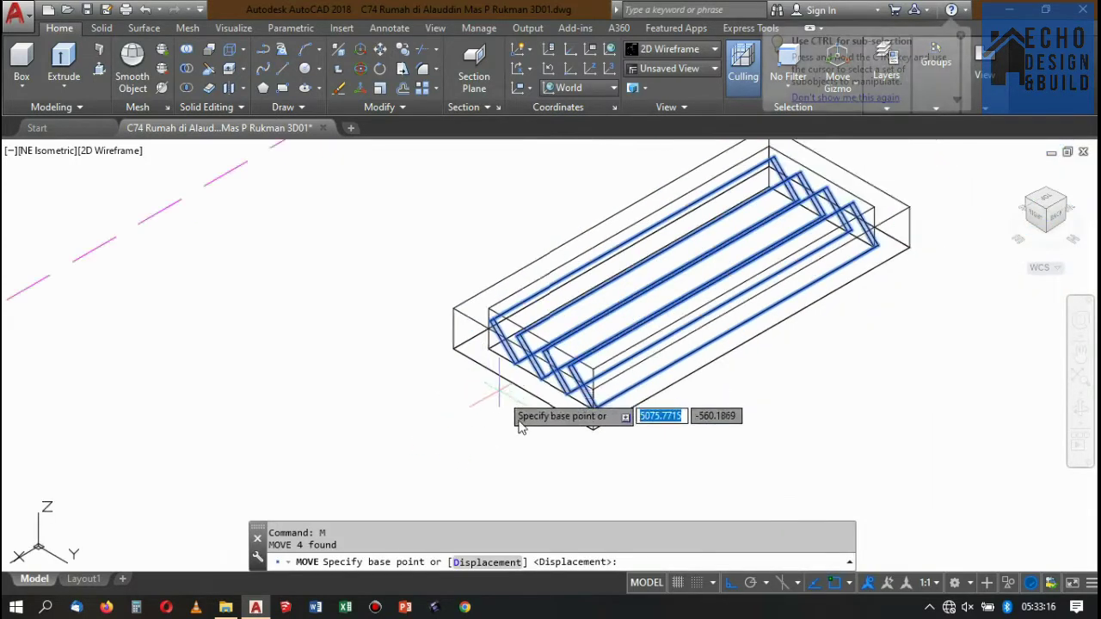
scroll(614, 413, "up", 4)
scroll(655, 370, "up", 2)
scroll(645, 400, "down", 2)
left_click(624, 421)
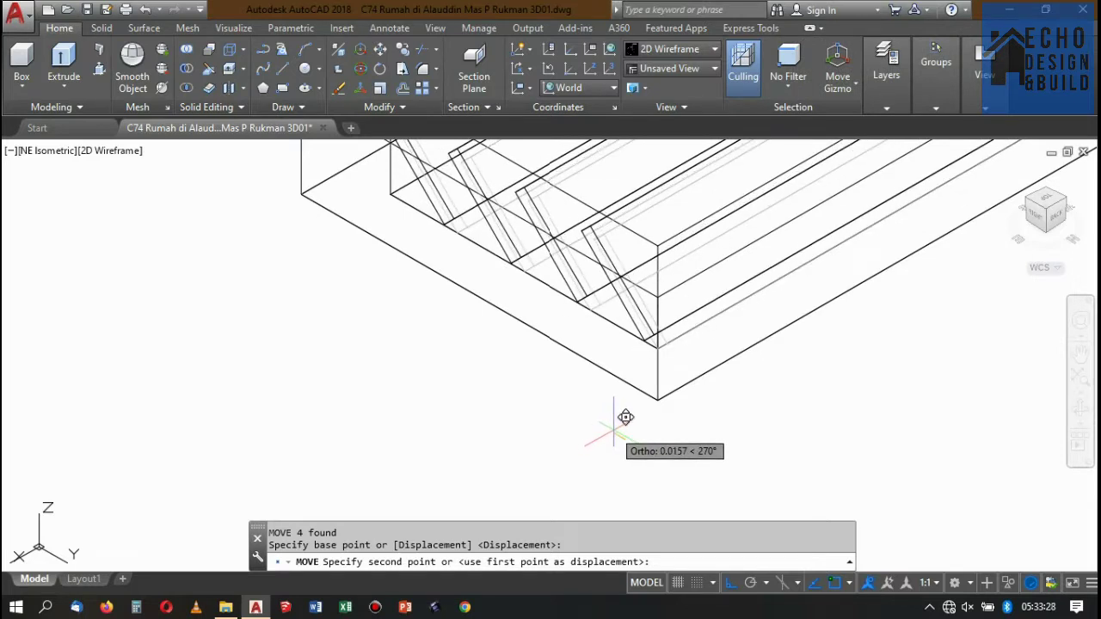
left_click(654, 434)
Undo the slat move so the slats return inside the vent frame.
scroll(599, 361, "down", 3)
scroll(600, 361, "up", 2)
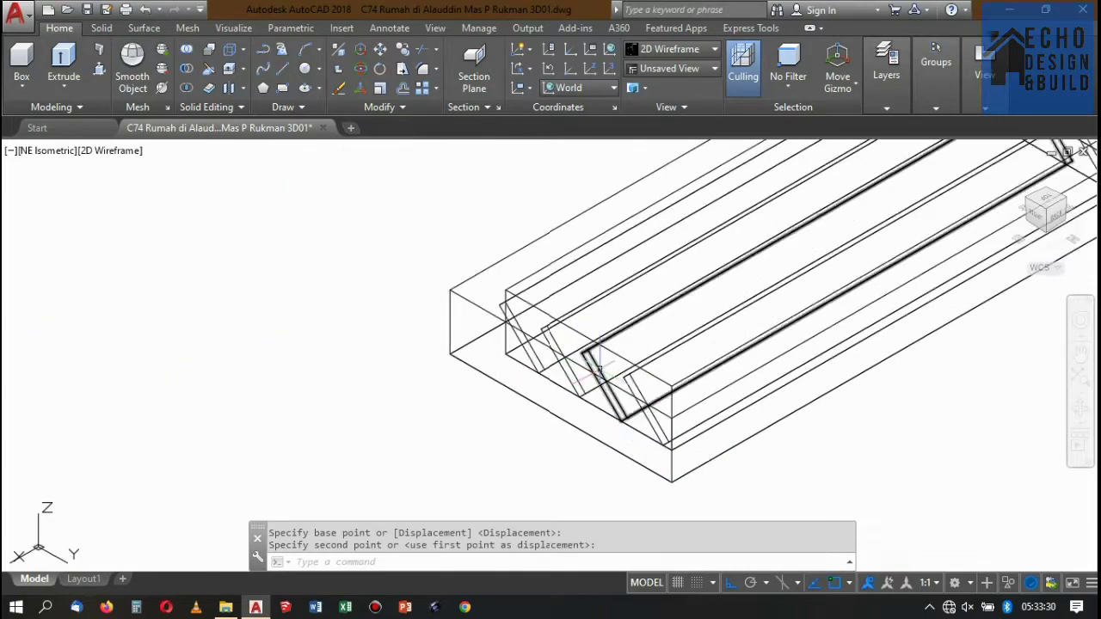
scroll(600, 362, "down", 2)
scroll(773, 191, "up", 3)
scroll(773, 191, "down", 2)
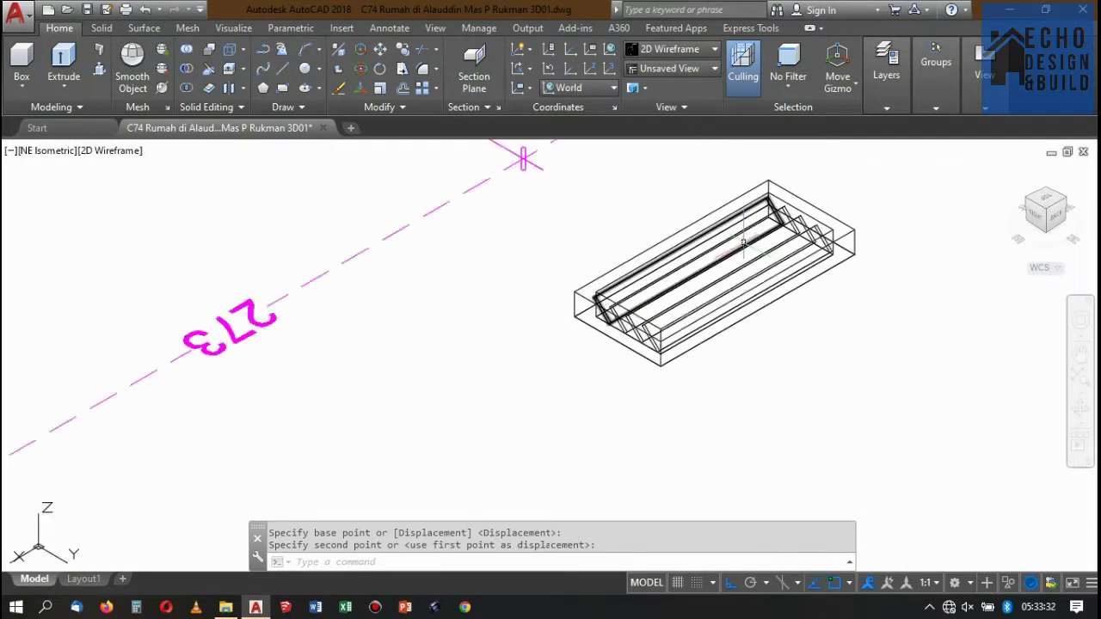
scroll(774, 191, "up", 3)
scroll(773, 191, "up", 1)
scroll(774, 191, "down", 4)
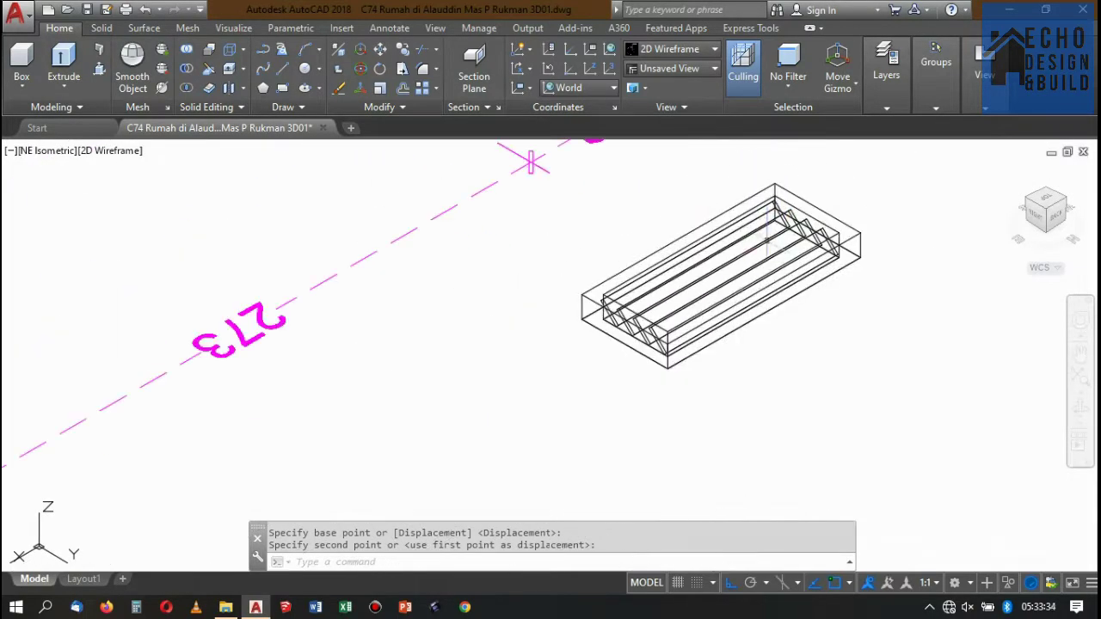
key("ctrl+z")
key("ctrl+z")
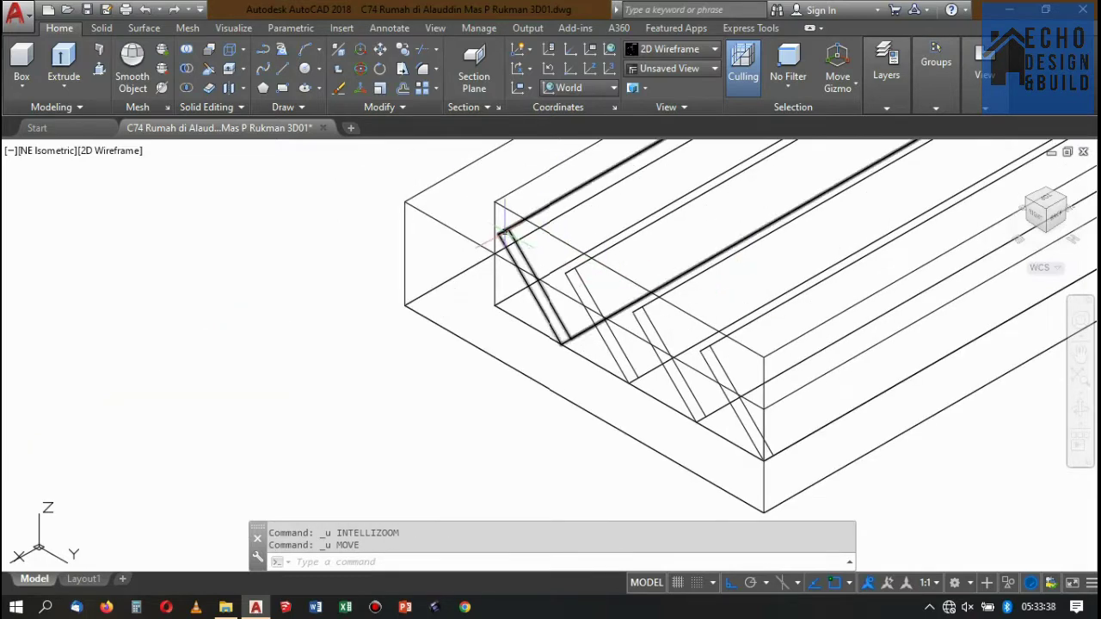
scroll(537, 253, "down", 6)
left_click(644, 352)
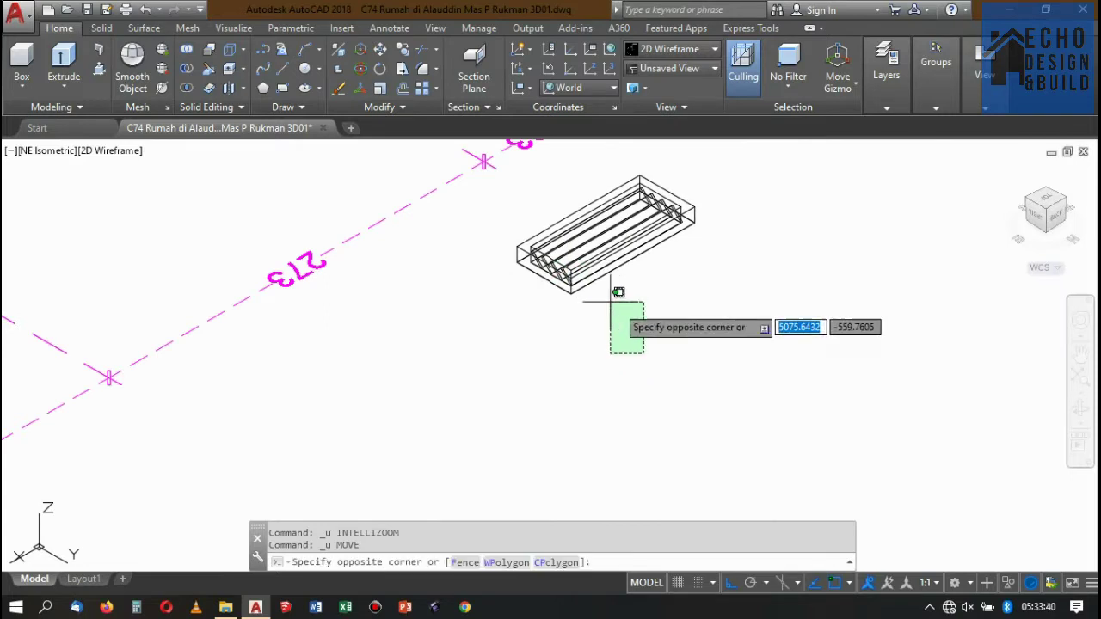
Union the seven vent pieces into a single solid.
left_click(185, 52)
left_click(634, 336)
left_click(496, 227)
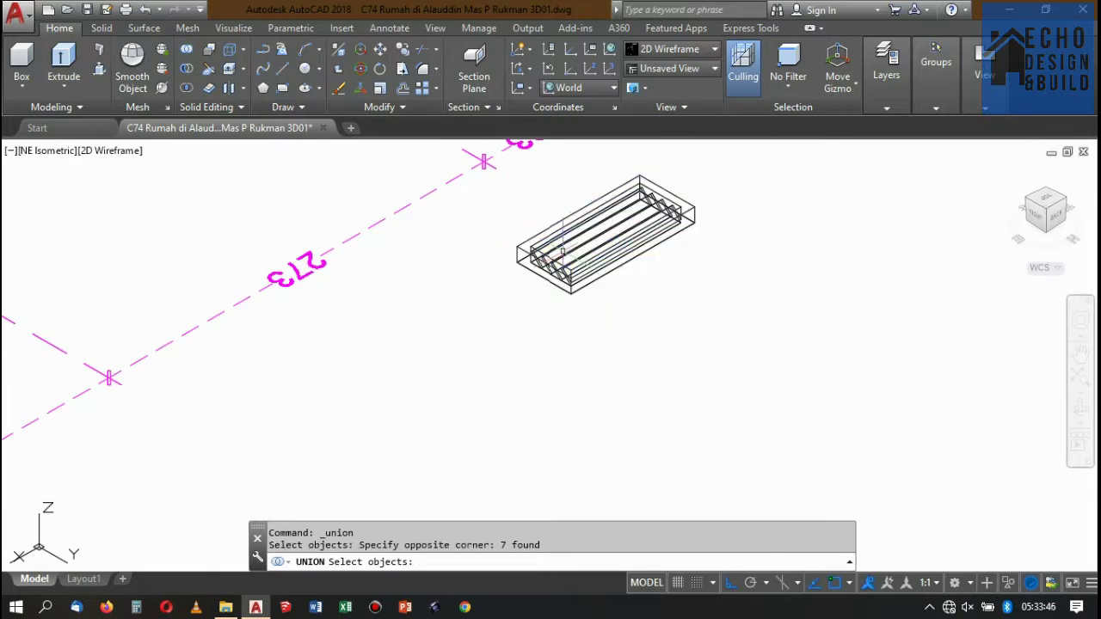
key("Return")
Move the three selected vent objects to a new location.
left_click(697, 263)
scroll(641, 258, "down", 3)
scroll(663, 297, "down", 5)
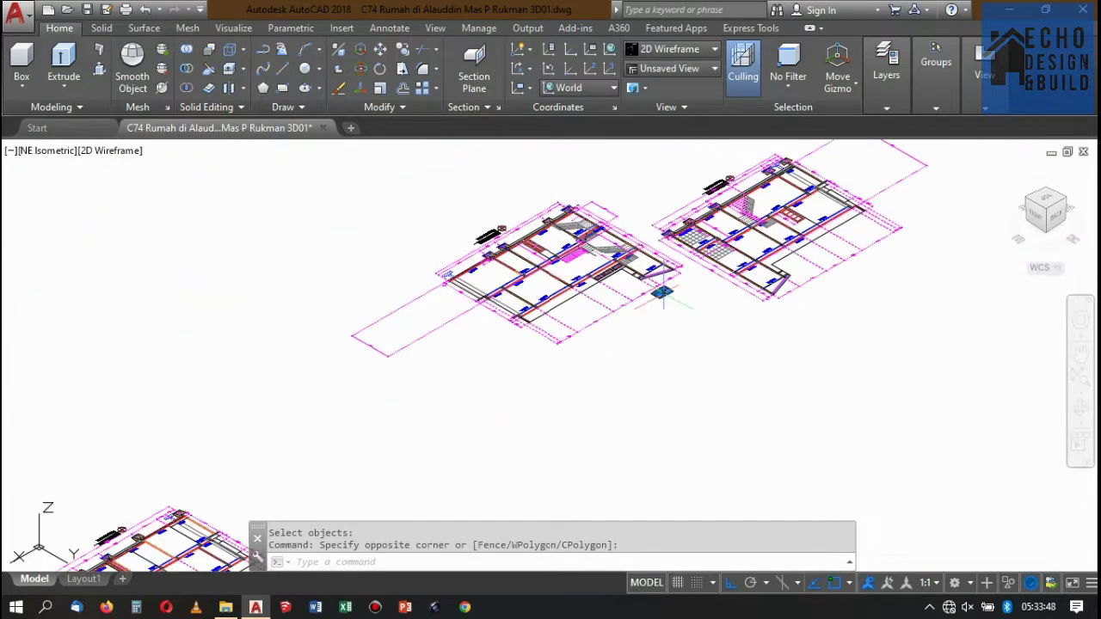
scroll(662, 293, "down", 3)
scroll(654, 258, "down", 3)
scroll(635, 201, "down", 1)
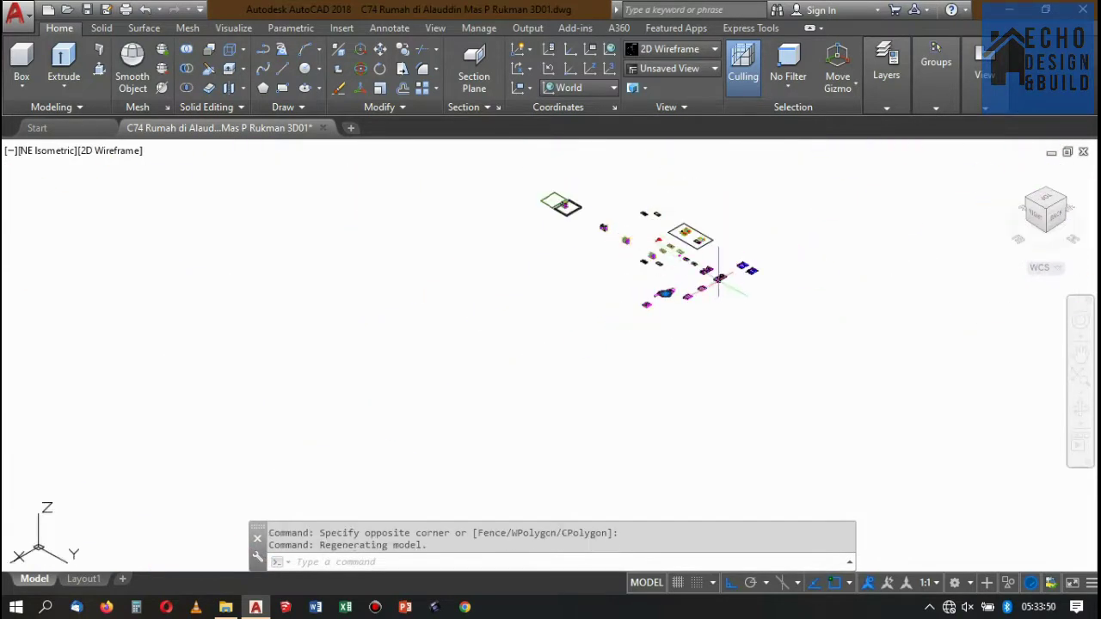
type("m")
key("Return")
scroll(695, 315, "up", 2)
left_click(720, 322)
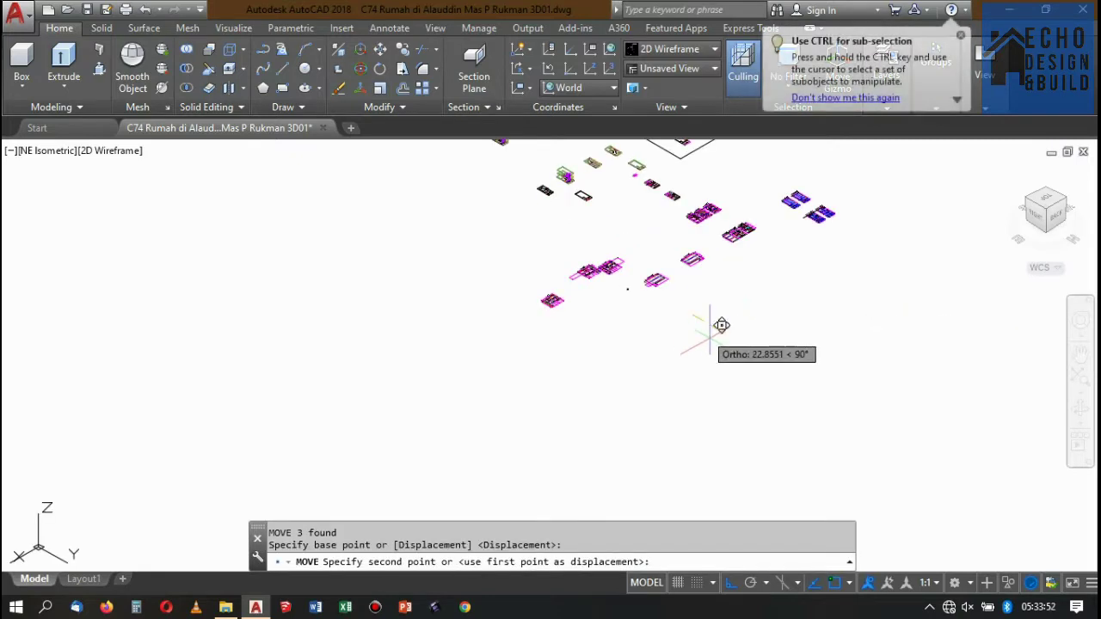
scroll(683, 277, "down", 2)
scroll(688, 318, "up", 2)
scroll(705, 327, "up", 3)
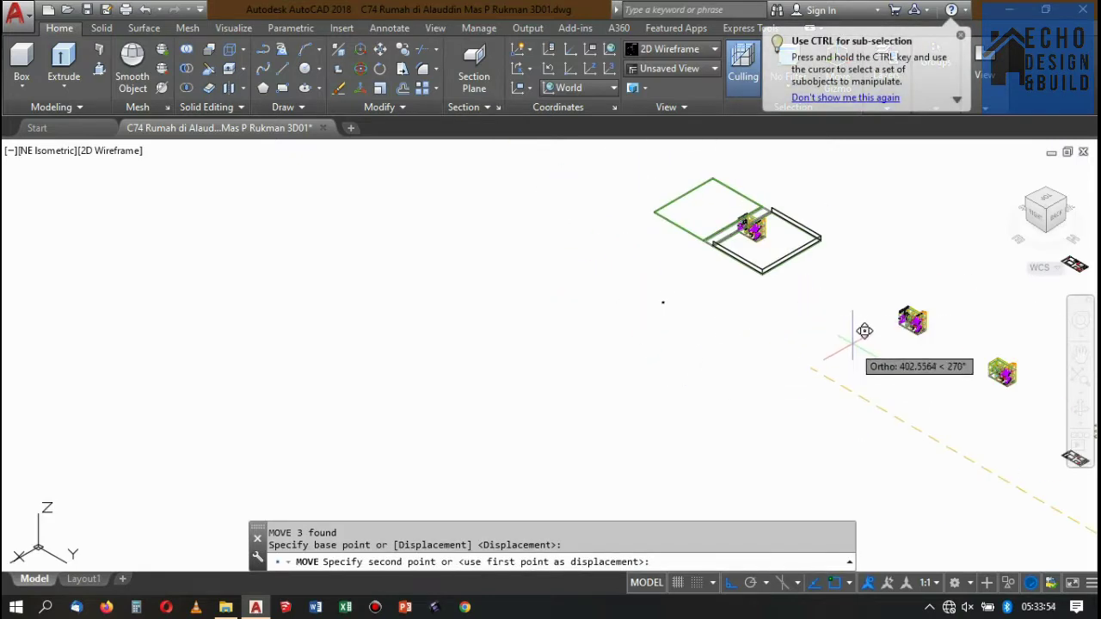
left_click(834, 331)
Move the vent model beside the house with Ortho turned off.
scroll(705, 321, "up", 3)
scroll(688, 318, "up", 3)
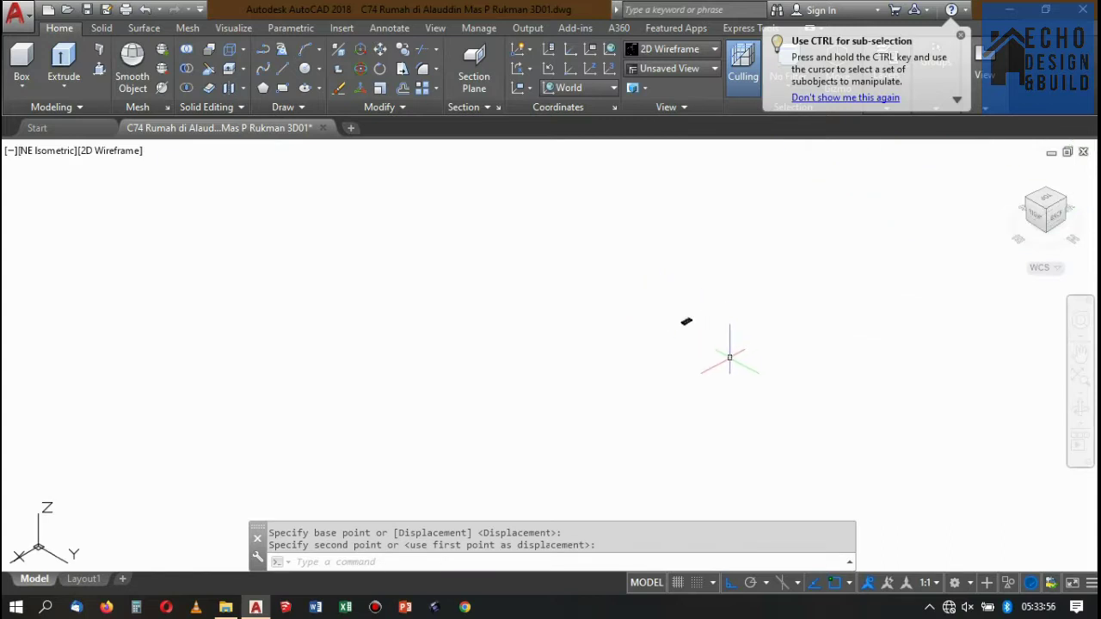
left_click_drag(912, 370, 679, 303)
type("m")
key("Return")
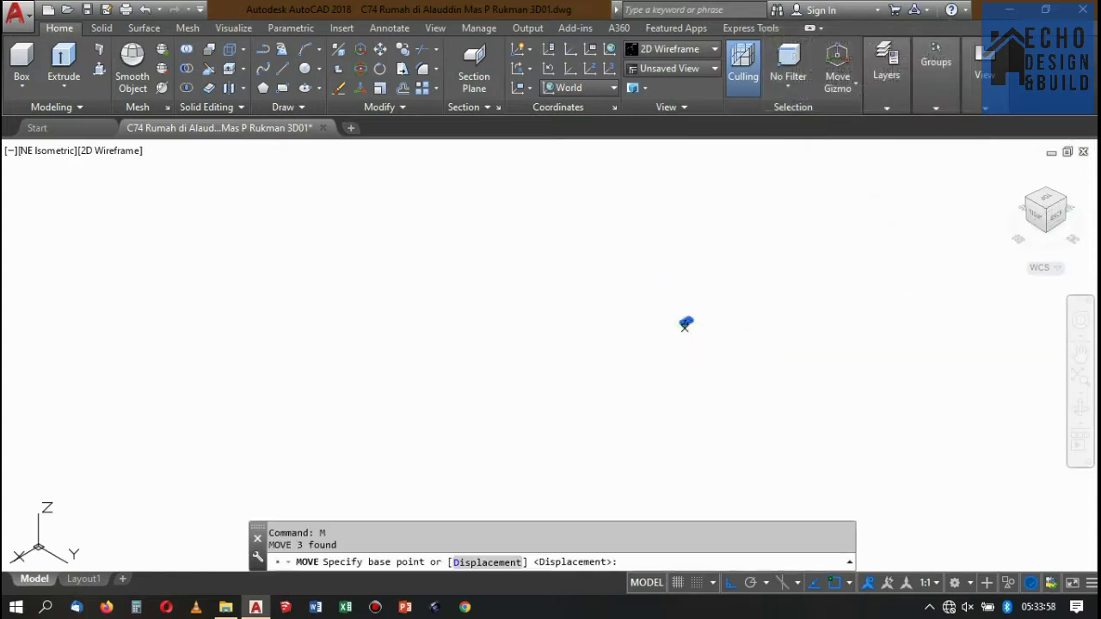
left_click(688, 321)
key("F8")
scroll(867, 301, "down", 5)
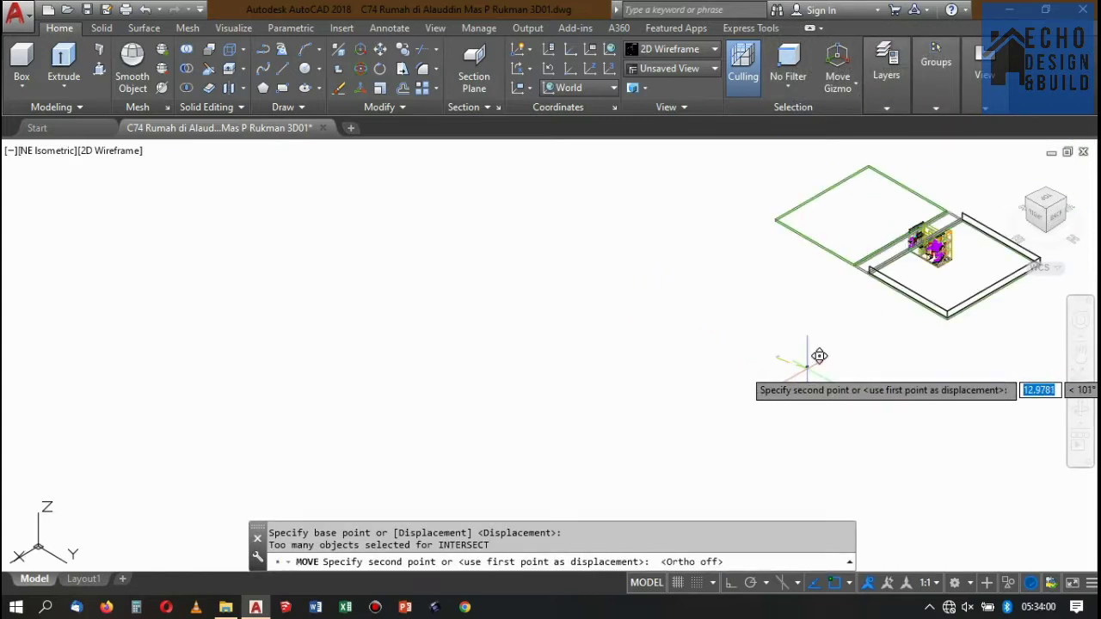
scroll(924, 250, "up", 2)
scroll(926, 311, "up", 3)
scroll(926, 311, "up", 2)
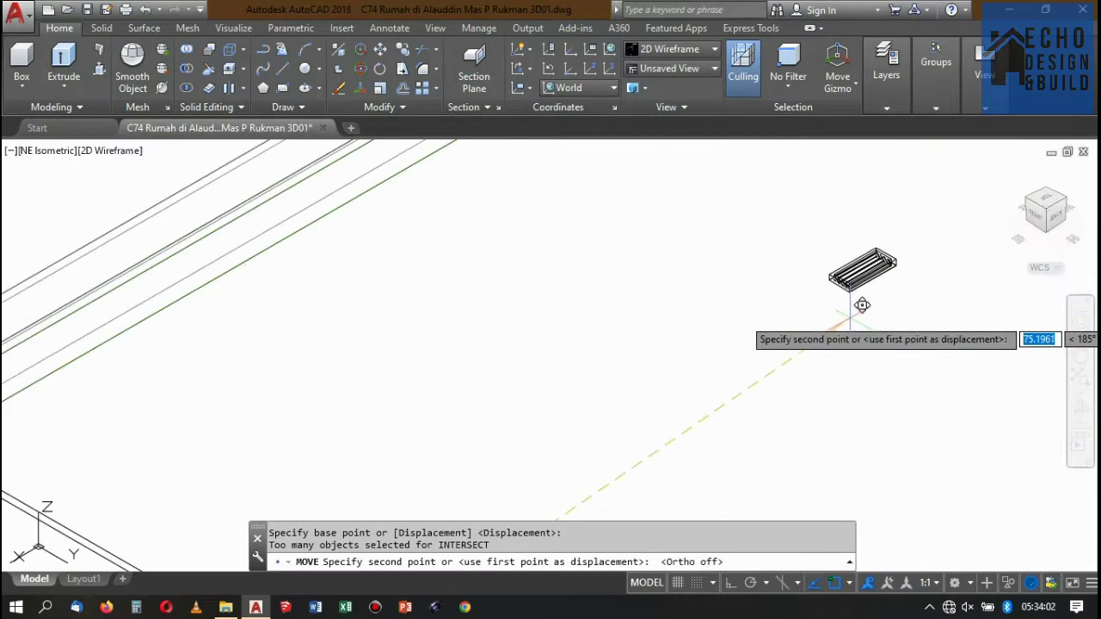
left_click(856, 310)
Switch to the Southeast Isometric view with the ViewCube.
scroll(851, 315, "down", 4)
scroll(821, 393, "up", 2)
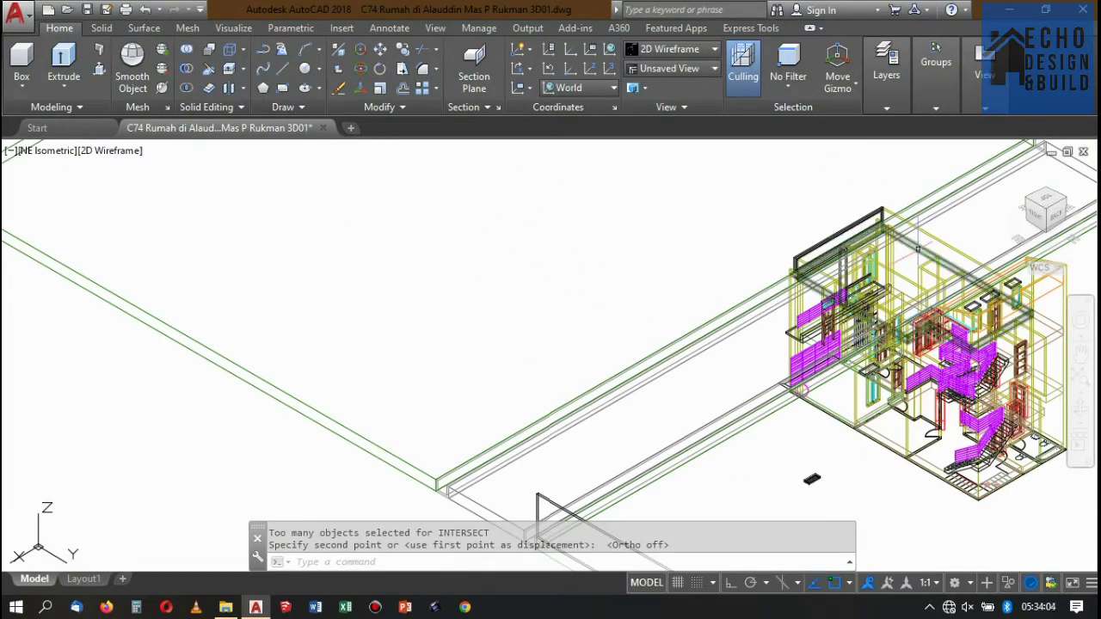
scroll(826, 400, "up", 2)
scroll(841, 418, "down", 5)
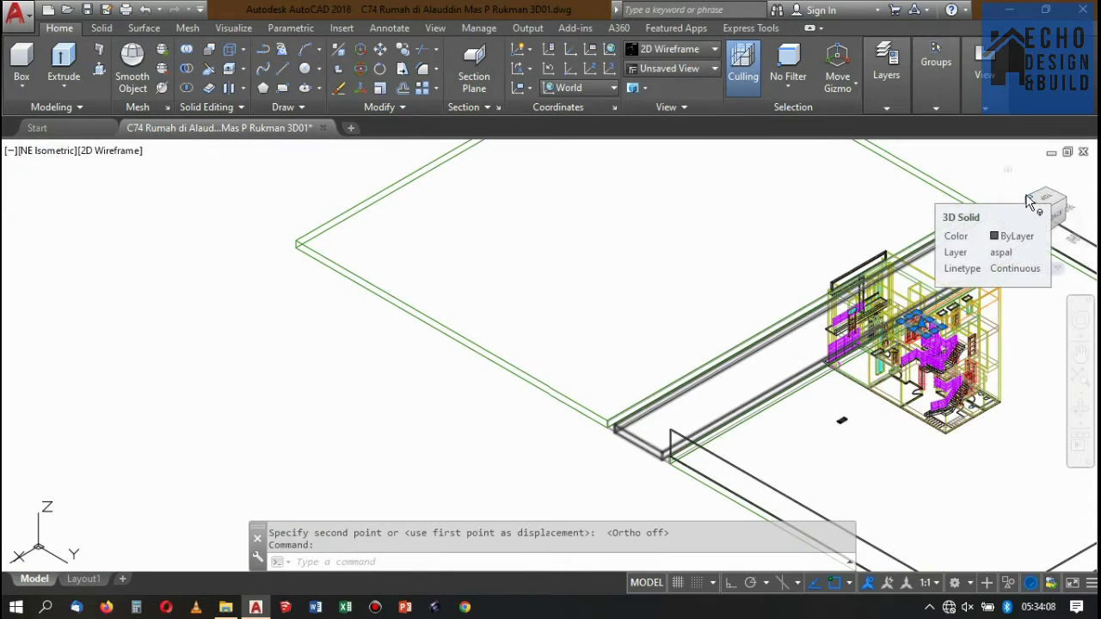
left_click(1028, 200)
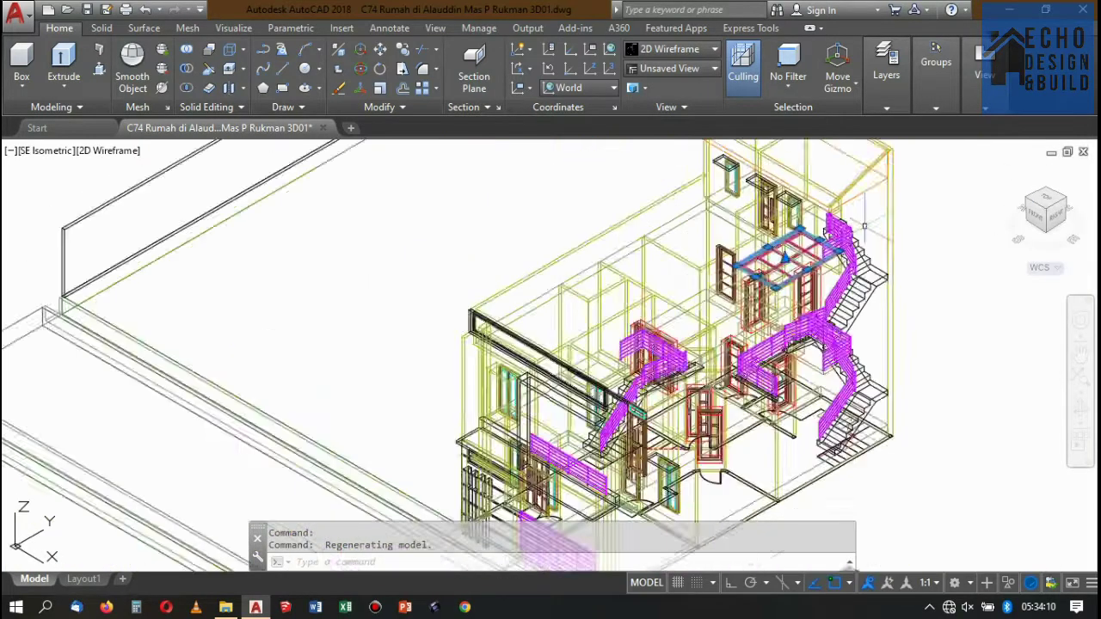
scroll(863, 227, "down", 4)
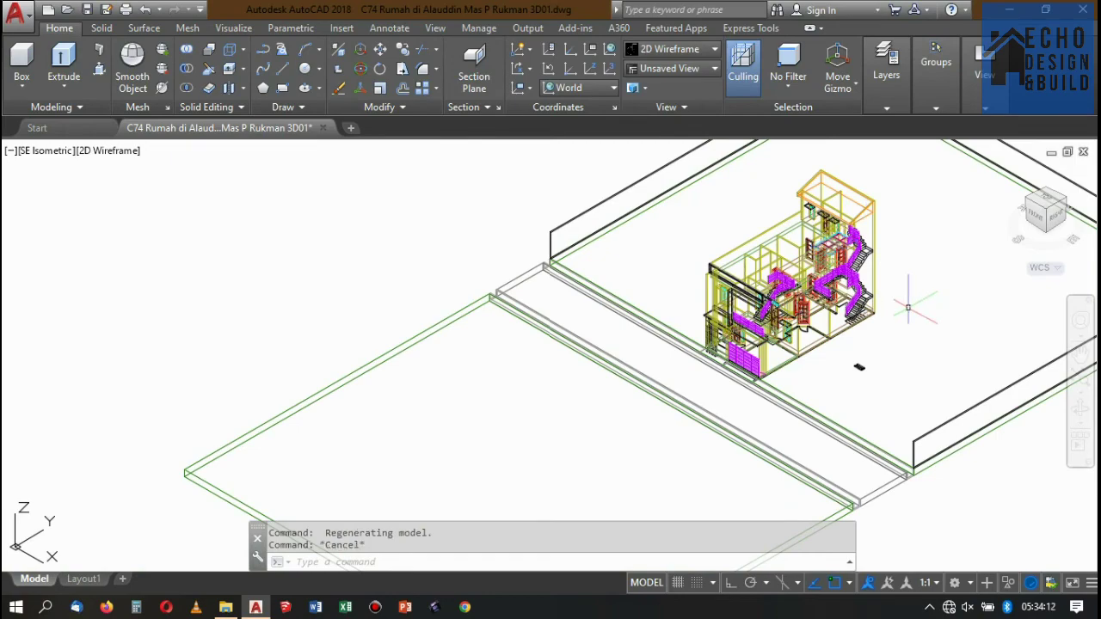
scroll(908, 308, "up", 3)
scroll(860, 370, "down", 5)
scroll(861, 370, "up", 4)
Rotate the vent about its corner so it stands upright.
scroll(774, 353, "up", 8)
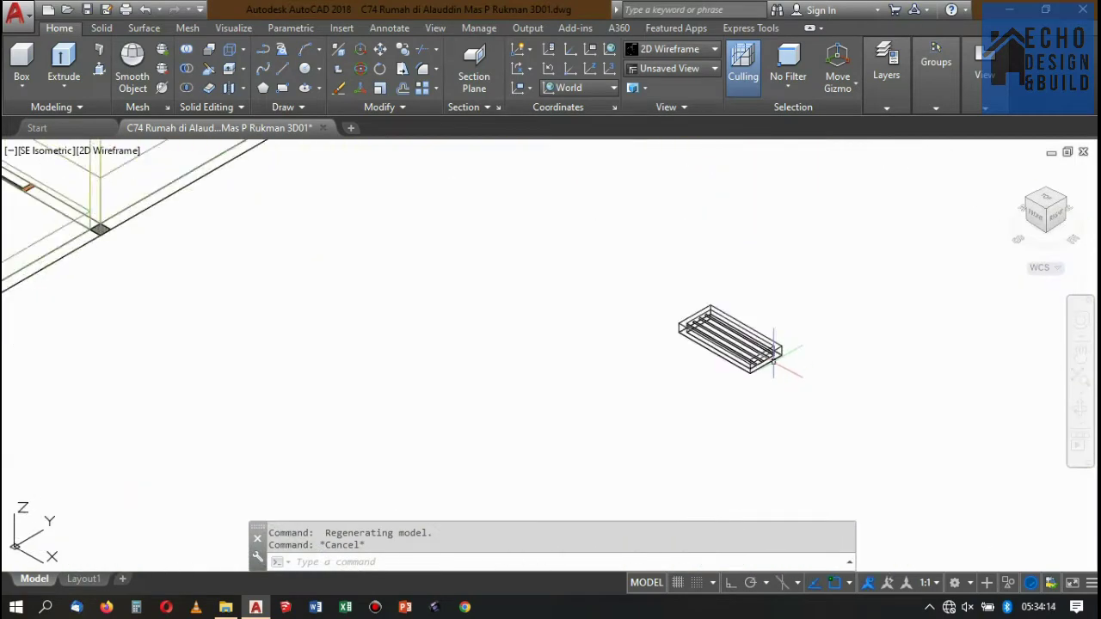
scroll(773, 357, "up", 2)
left_click(800, 370)
left_click(759, 349)
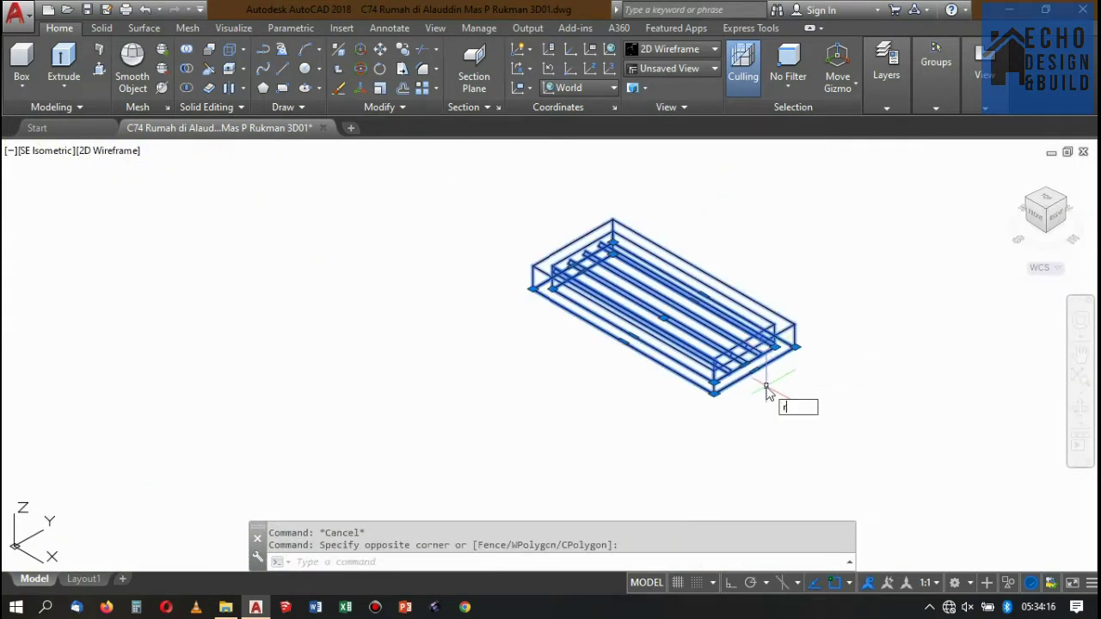
type("o")
key("Return")
scroll(713, 387, "up", 3)
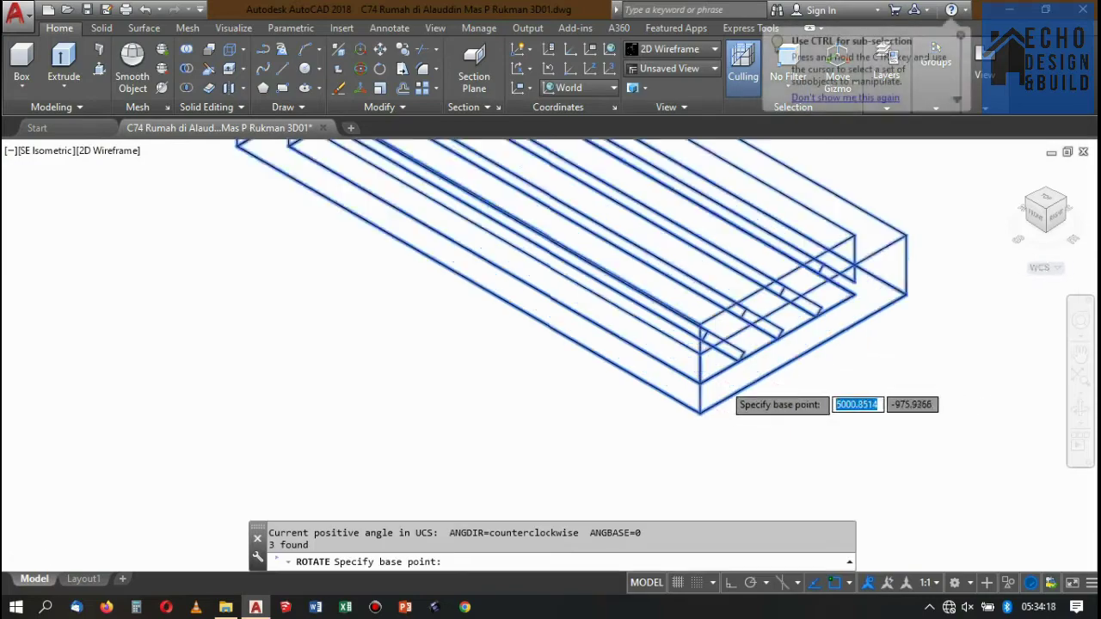
scroll(708, 387, "up", 2)
left_click(708, 387)
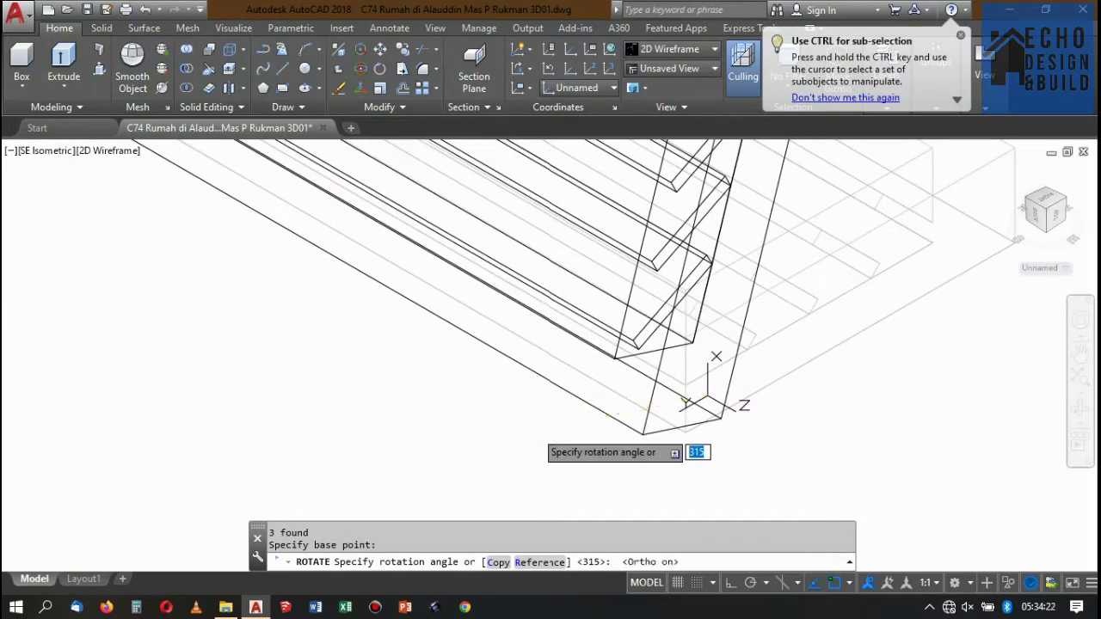
scroll(529, 448, "down", 3)
left_click(518, 460)
Move the upright vent into the house's upper wall above the door.
scroll(609, 370, "down", 3)
scroll(609, 370, "down", 2)
scroll(637, 370, "up", 4)
left_click(667, 396)
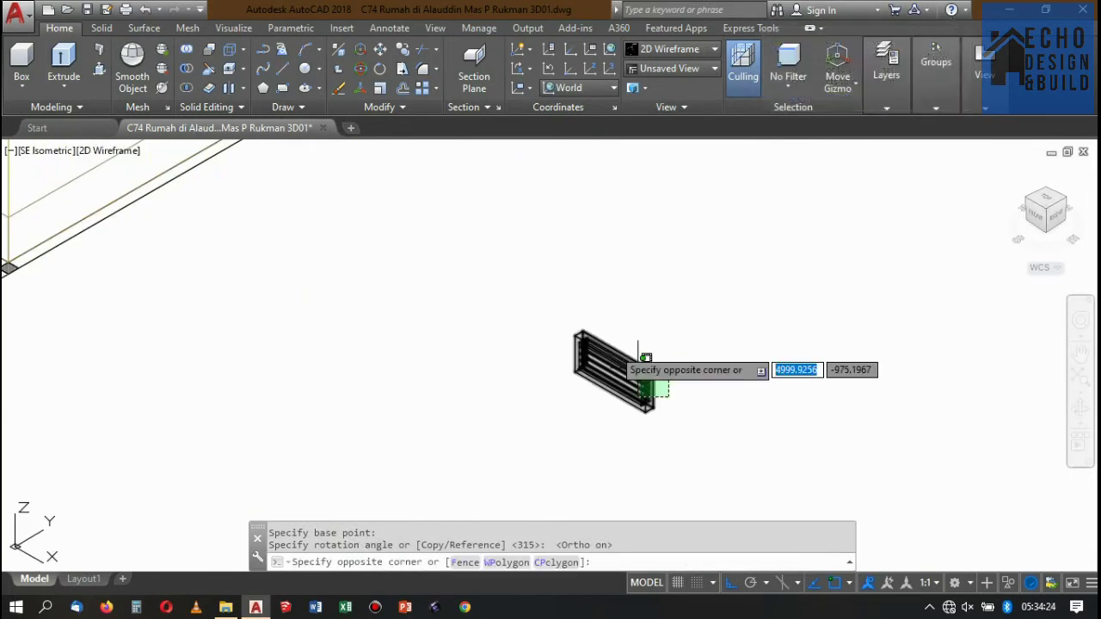
left_click(645, 357)
type("m")
key("Return")
scroll(624, 361, "up", 2)
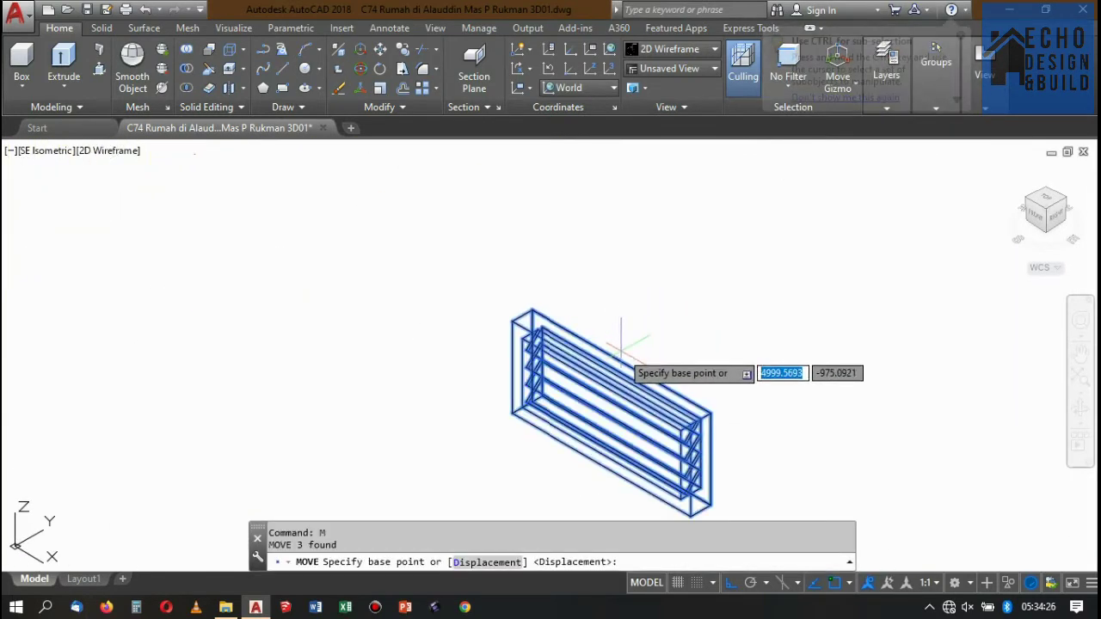
left_click(619, 359)
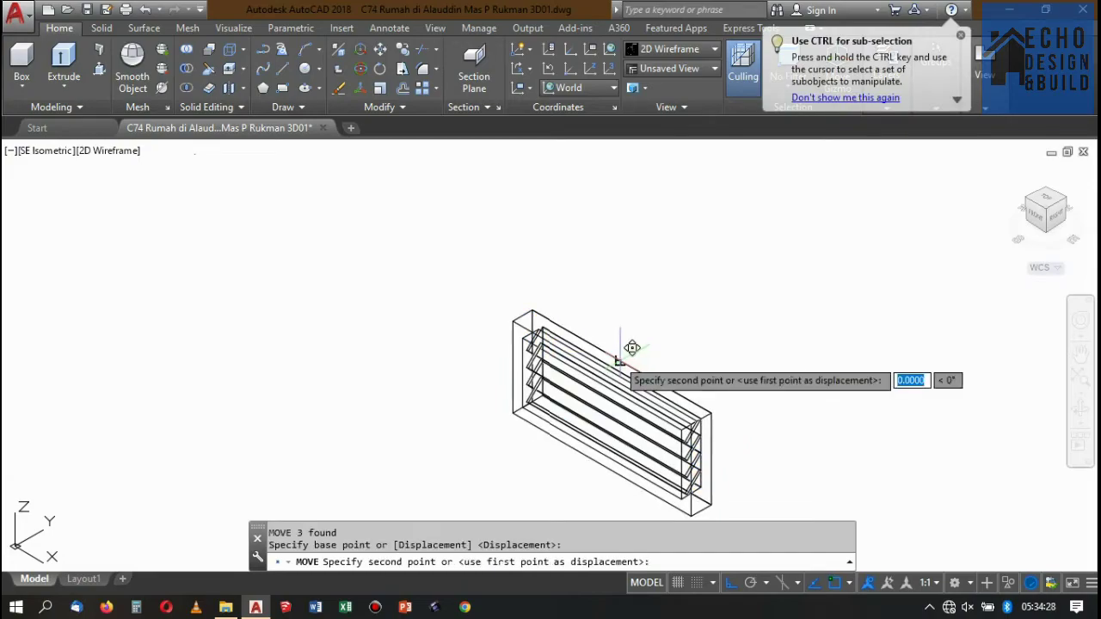
scroll(636, 387, "down", 4)
scroll(659, 423, "down", 2)
scroll(654, 370, "up", 5)
scroll(647, 326, "up", 3)
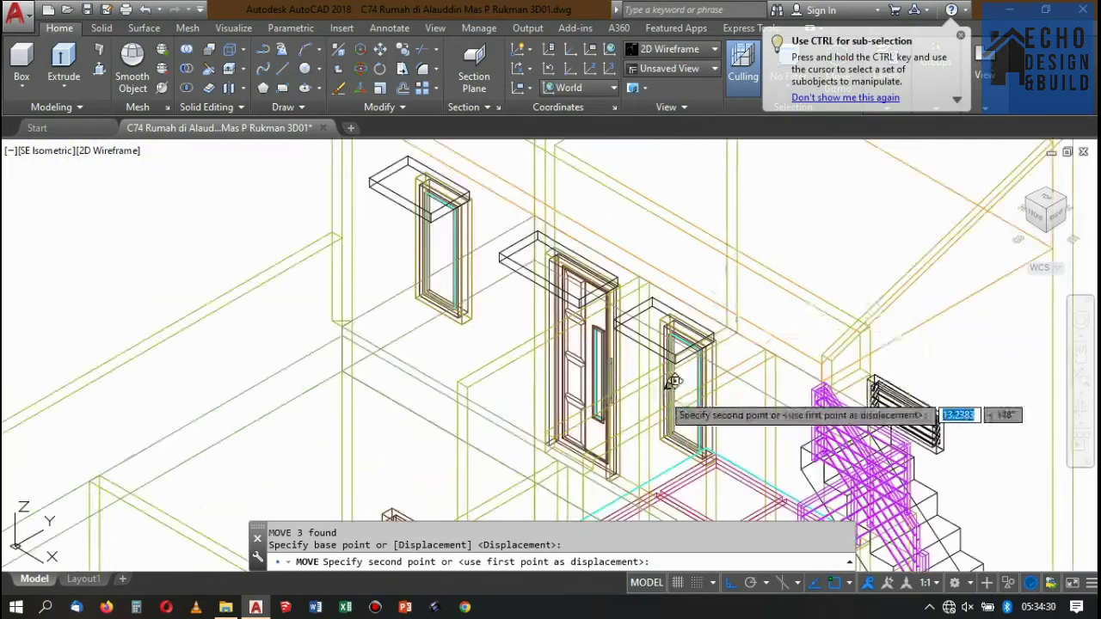
scroll(689, 404, "down", 2)
scroll(731, 353, "up", 2)
scroll(697, 430, "up", 1)
scroll(697, 370, "down", 3)
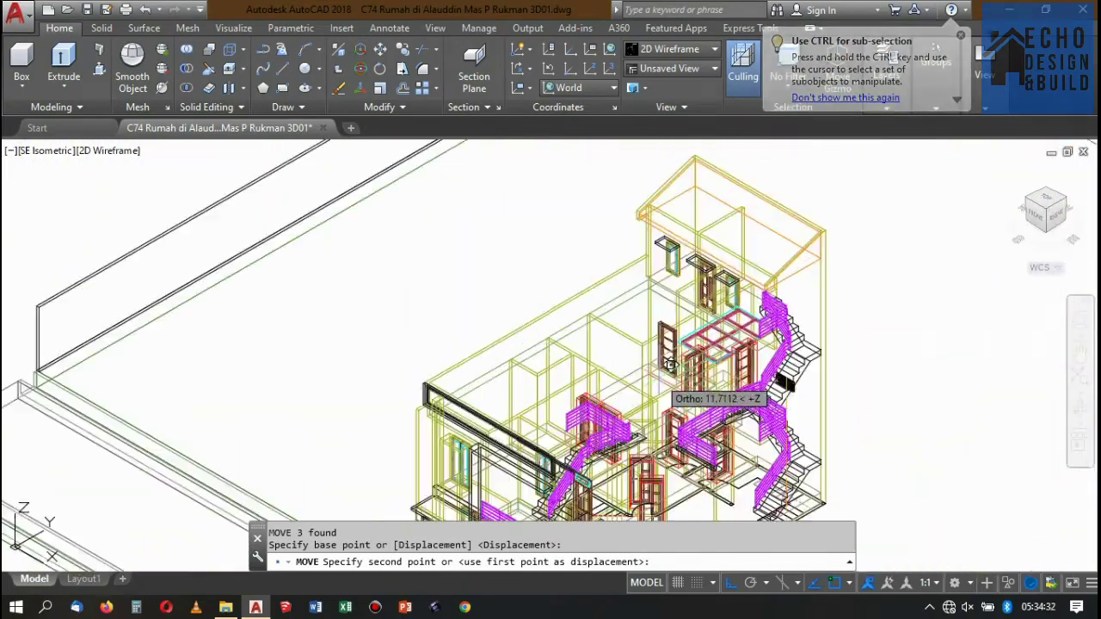
scroll(860, 361, "up", 3)
scroll(749, 319, "up", 2)
scroll(819, 307, "down", 3)
scroll(820, 307, "down", 2)
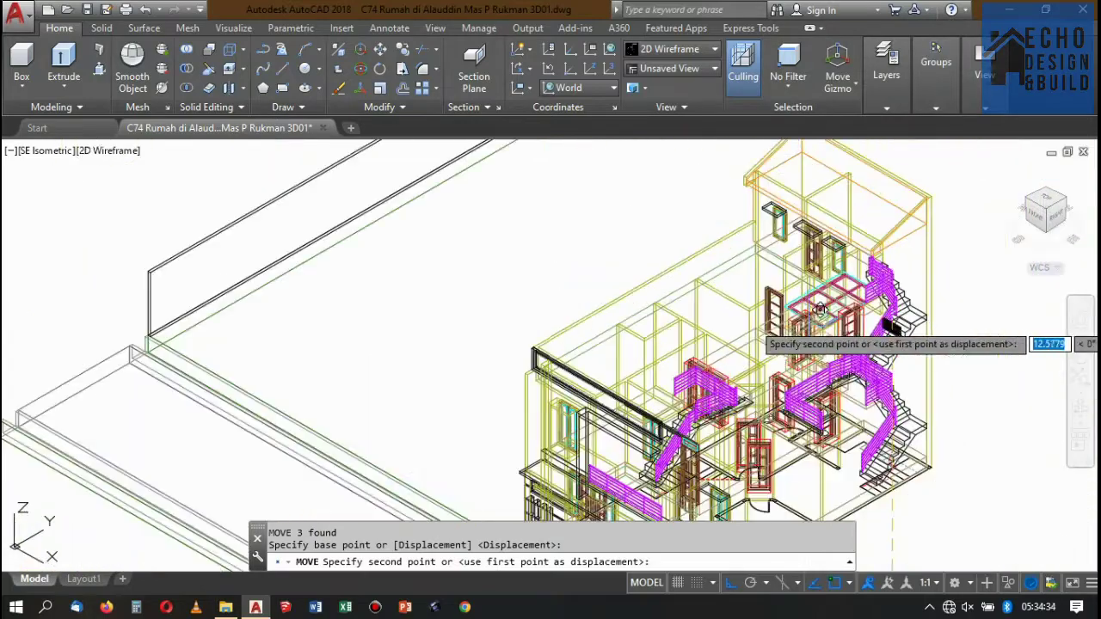
scroll(818, 313, "up", 4)
scroll(781, 270, "up", 2)
scroll(763, 222, "up", 2)
scroll(764, 222, "up", 3)
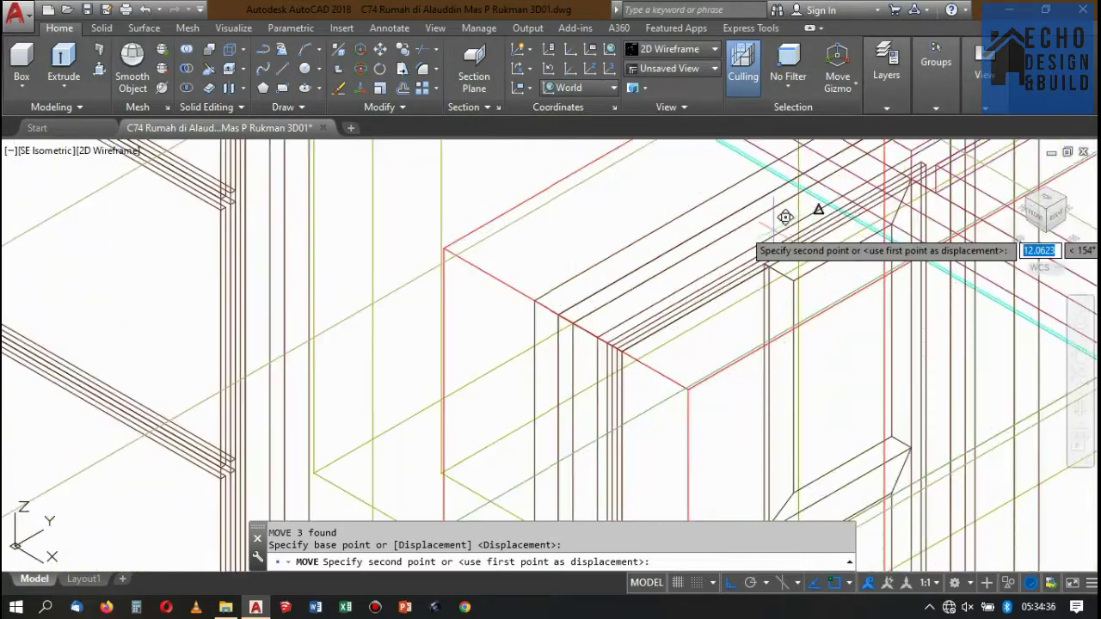
scroll(818, 209, "up", 1)
scroll(834, 187, "up", 2)
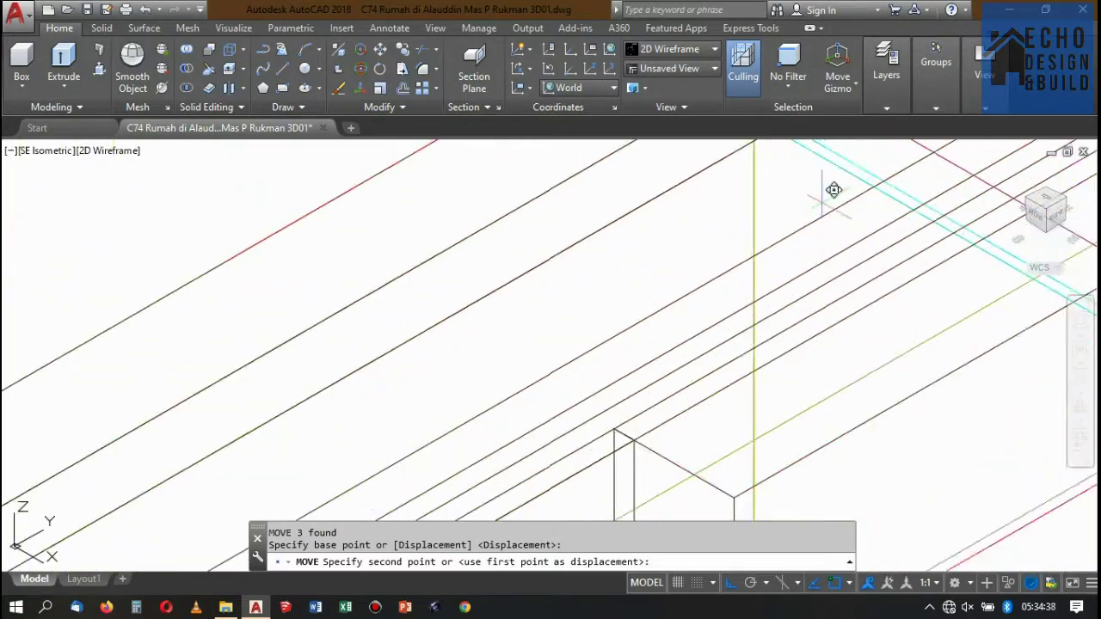
scroll(851, 163, "up", 2)
scroll(840, 178, "down", 2)
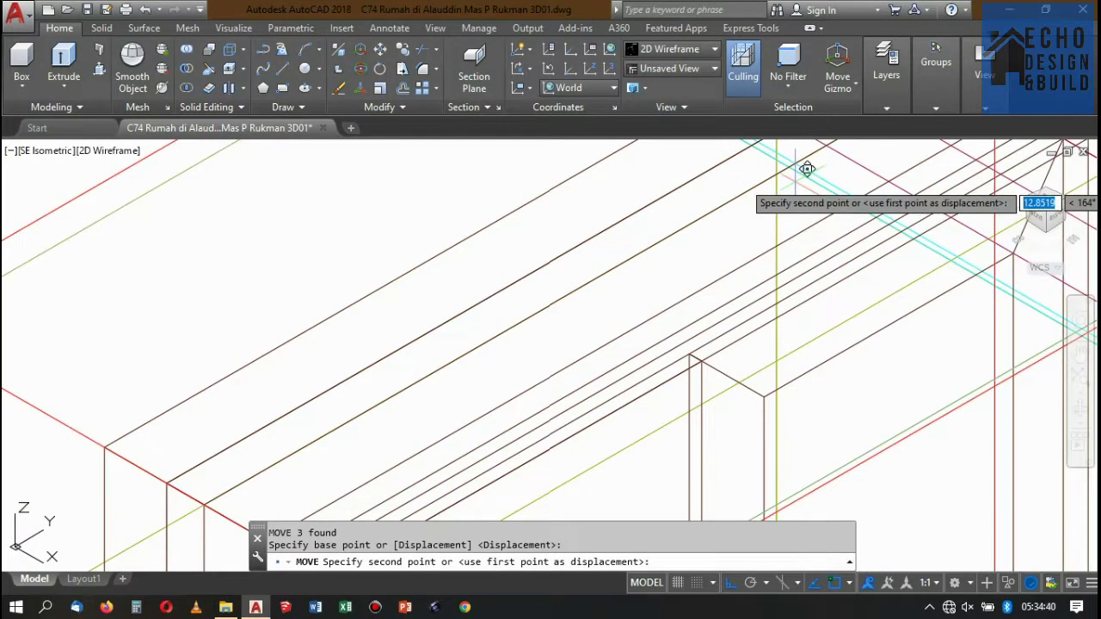
left_click(775, 172)
scroll(774, 172, "down", 3)
scroll(762, 147, "down", 2)
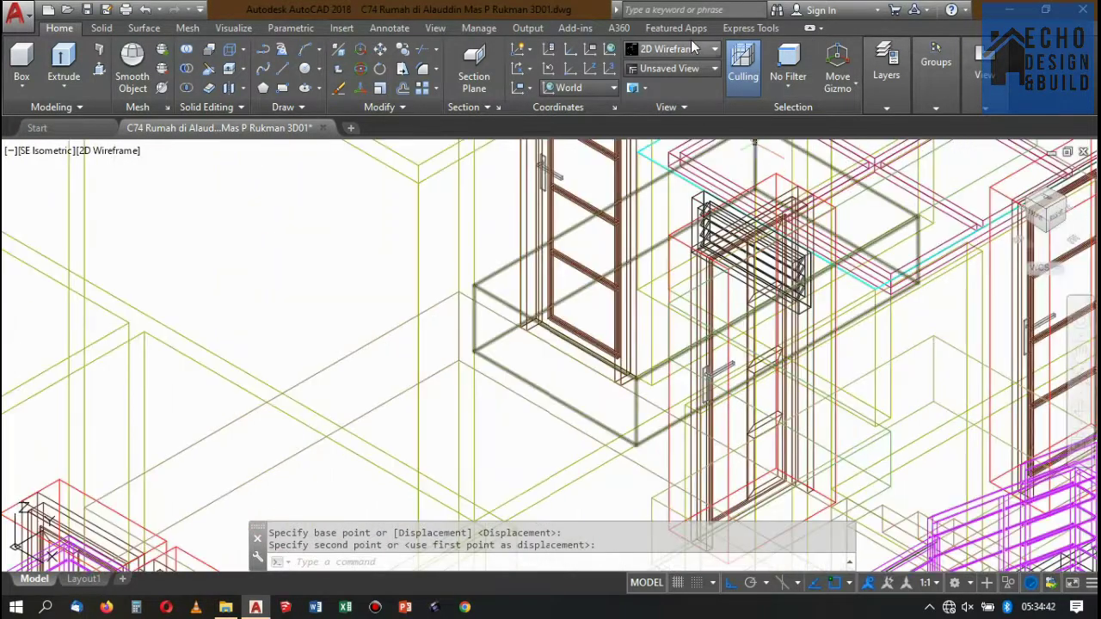
Switch the view to the shaded Conceptual visual style.
left_click(668, 48)
left_click(857, 84)
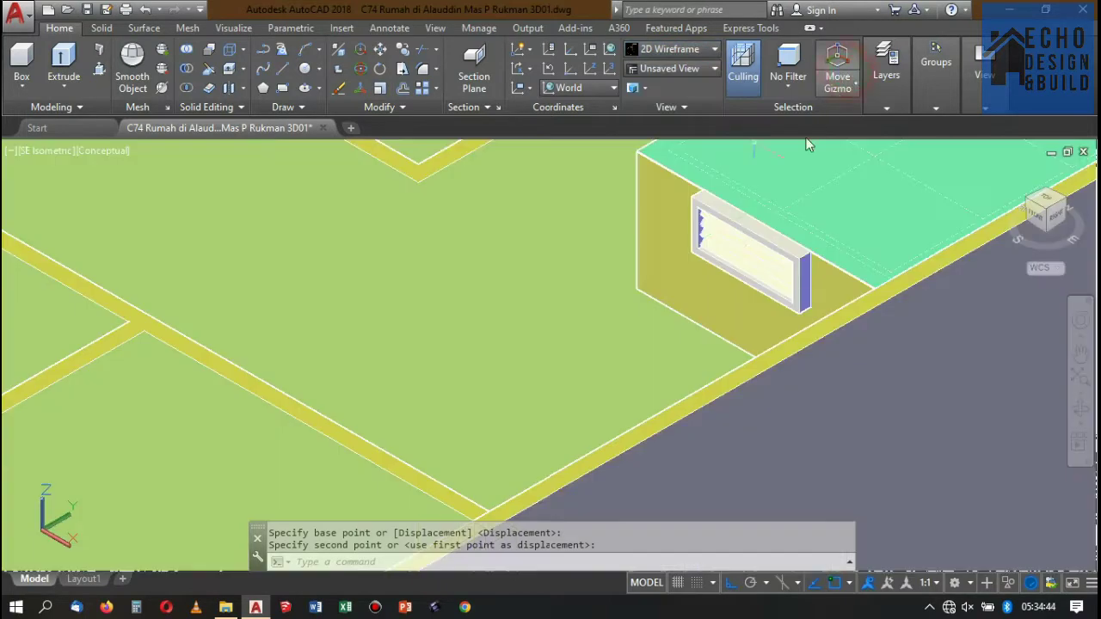
scroll(714, 229, "up", 2)
scroll(710, 228, "up", 2)
scroll(701, 222, "up", 2)
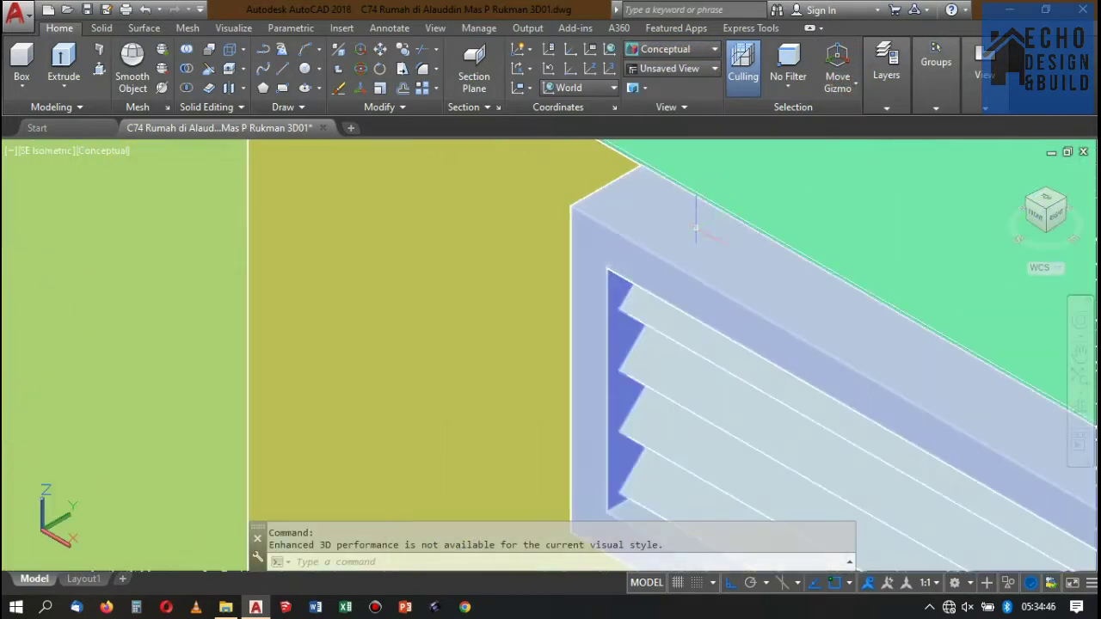
scroll(697, 217, "down", 1)
Move the wall vent 0.13 units along the wall.
left_click(704, 231)
scroll(705, 233, "down", 2)
scroll(714, 241, "down", 2)
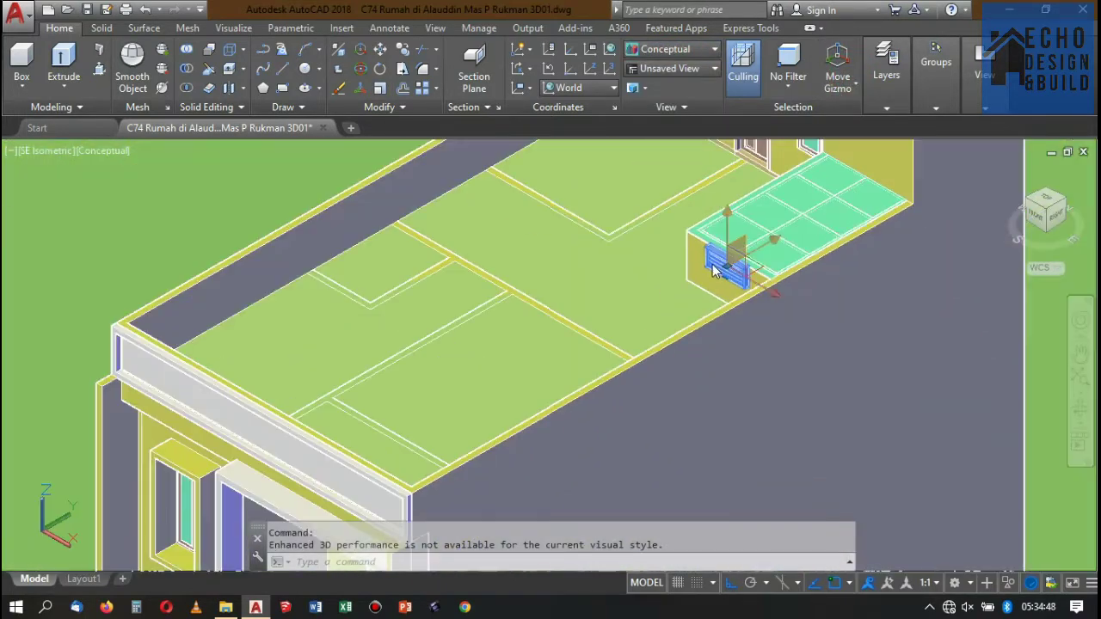
scroll(774, 240, "down", 2)
type("m")
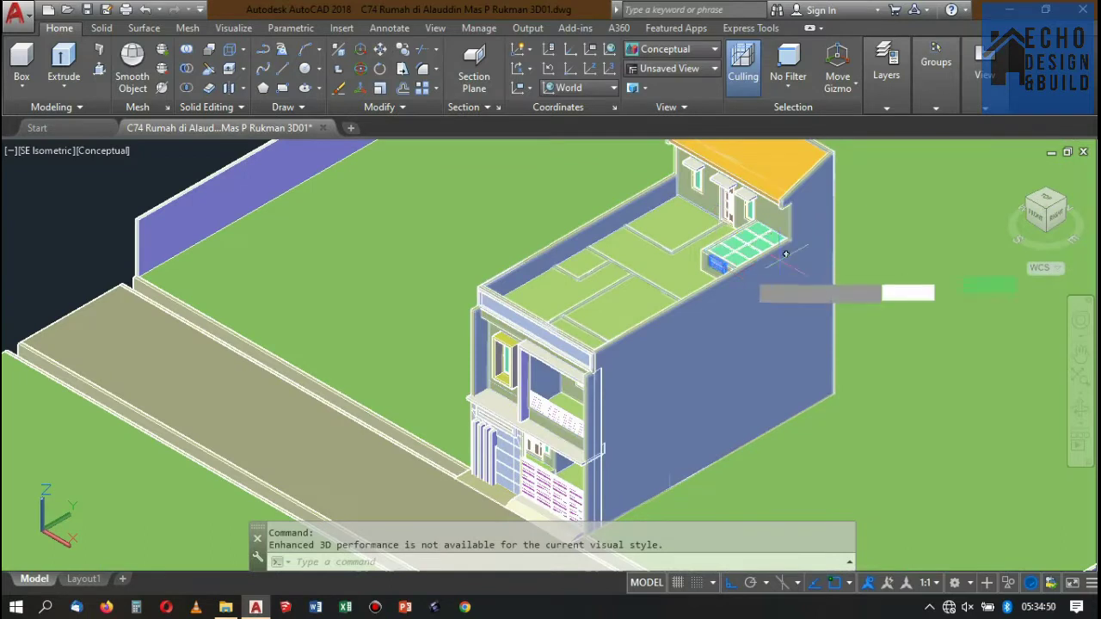
key("Return")
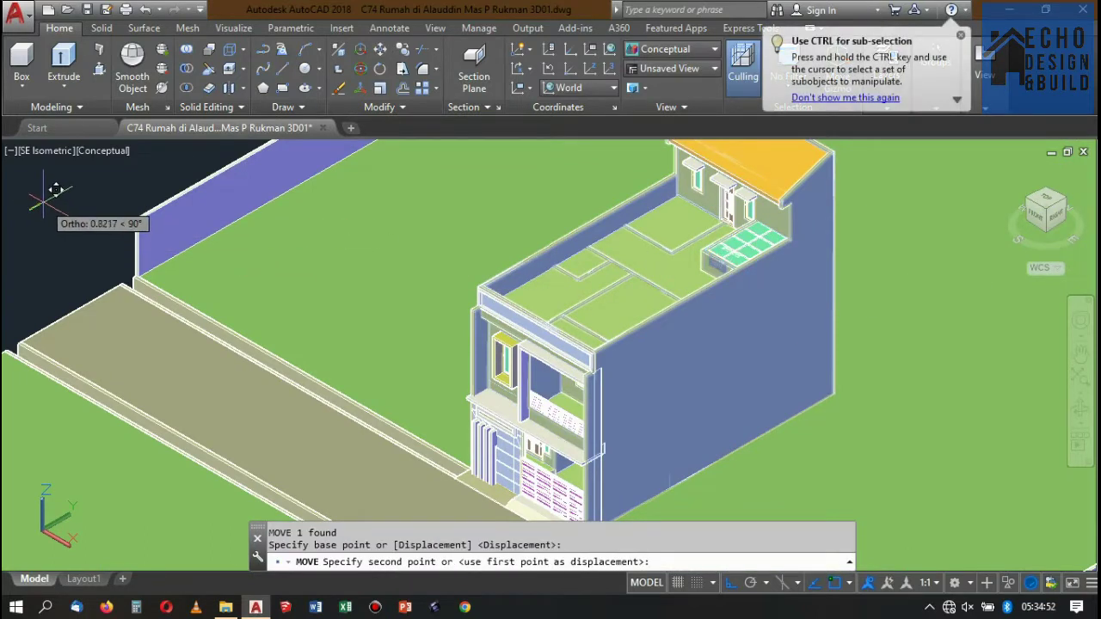
type("0.13")
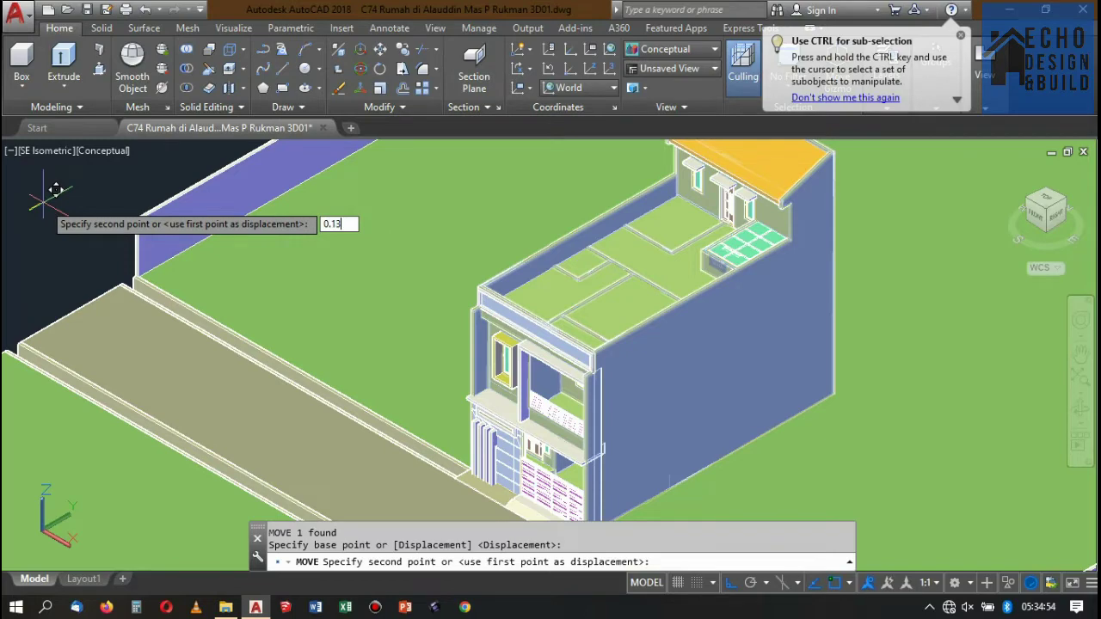
key("Return")
scroll(748, 292, "up", 3)
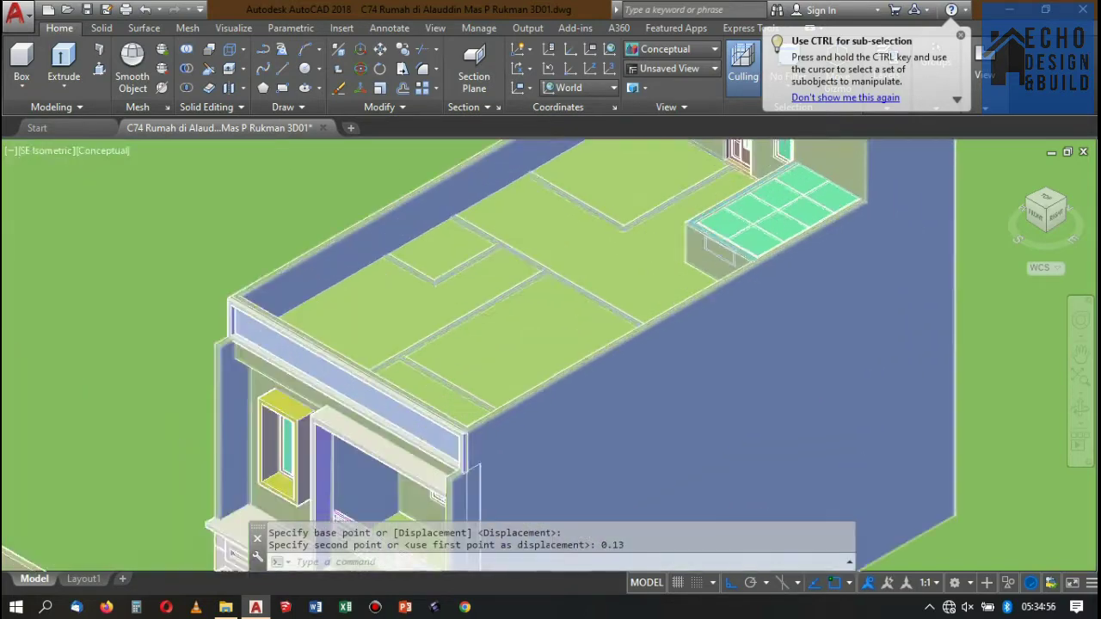
scroll(748, 292, "up", 3)
Switch the visual style from Conceptual to 2D Wireframe and zoom around the rooftop section plan.
left_click(655, 54)
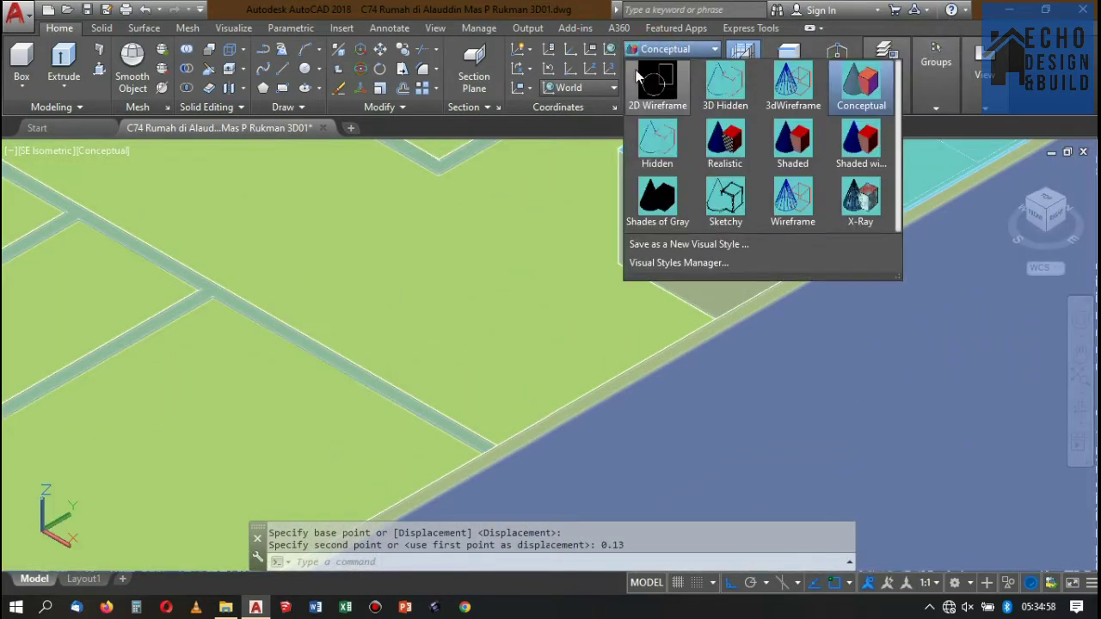
left_click(654, 77)
scroll(565, 243, "down", 5)
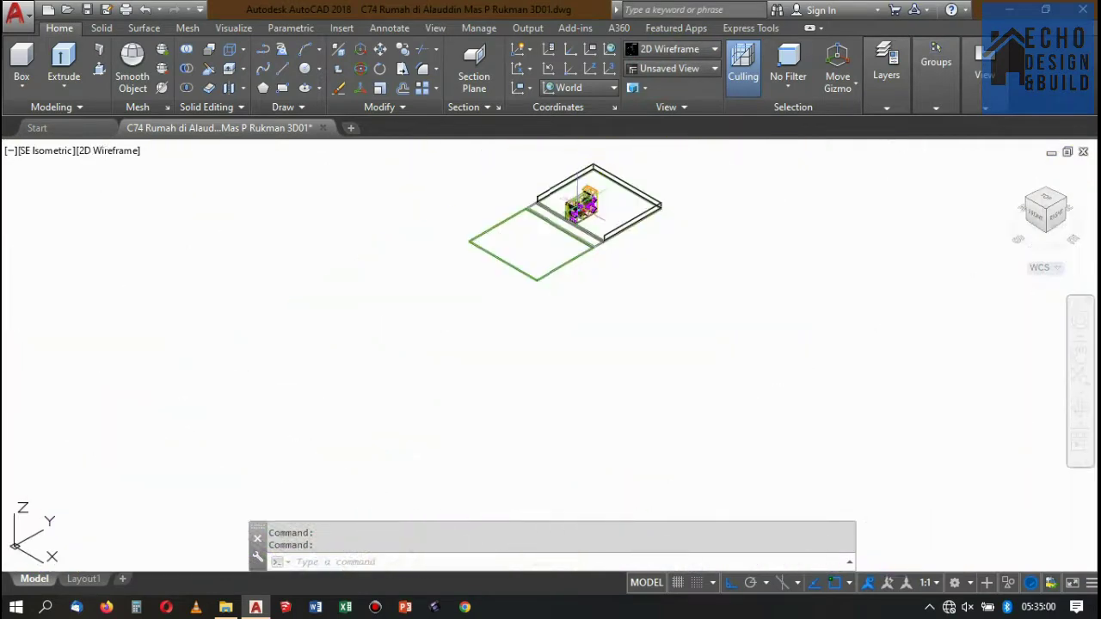
scroll(565, 244, "down", 2)
scroll(446, 284, "up", 3)
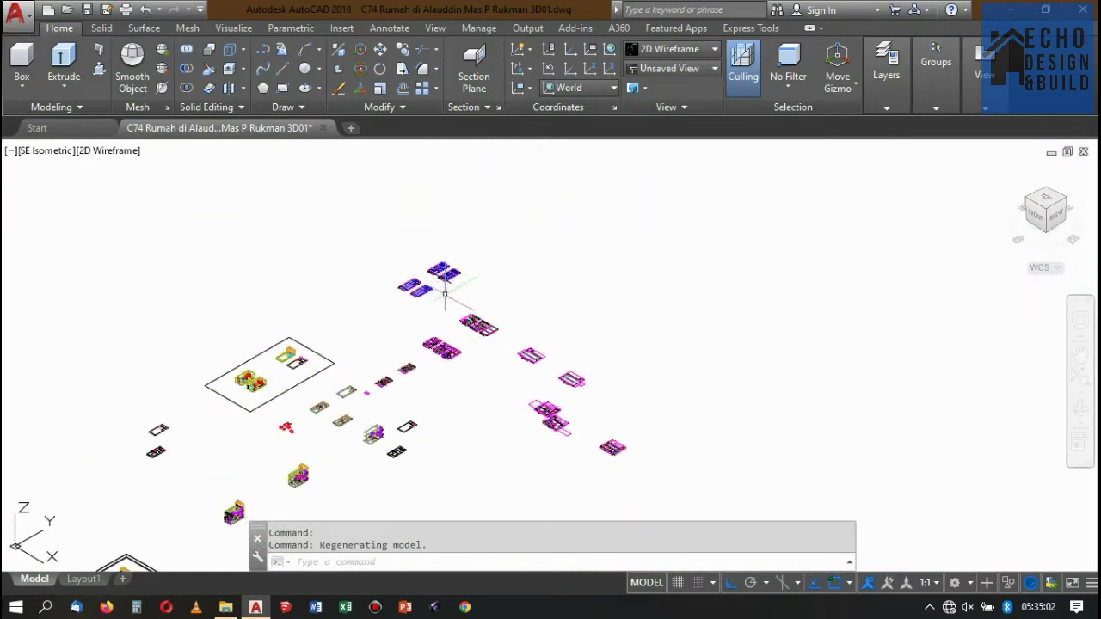
scroll(456, 296, "up", 2)
scroll(590, 246, "down", 2)
scroll(466, 358, "up", 2)
scroll(467, 359, "up", 2)
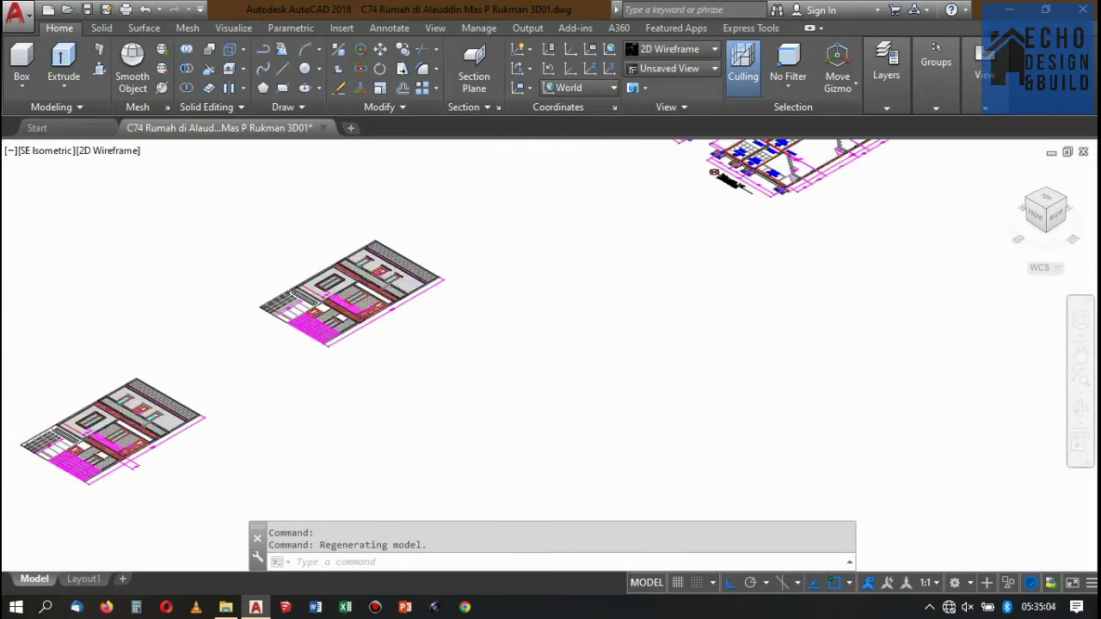
scroll(608, 284, "down", 3)
scroll(672, 203, "up", 3)
scroll(661, 244, "down", 3)
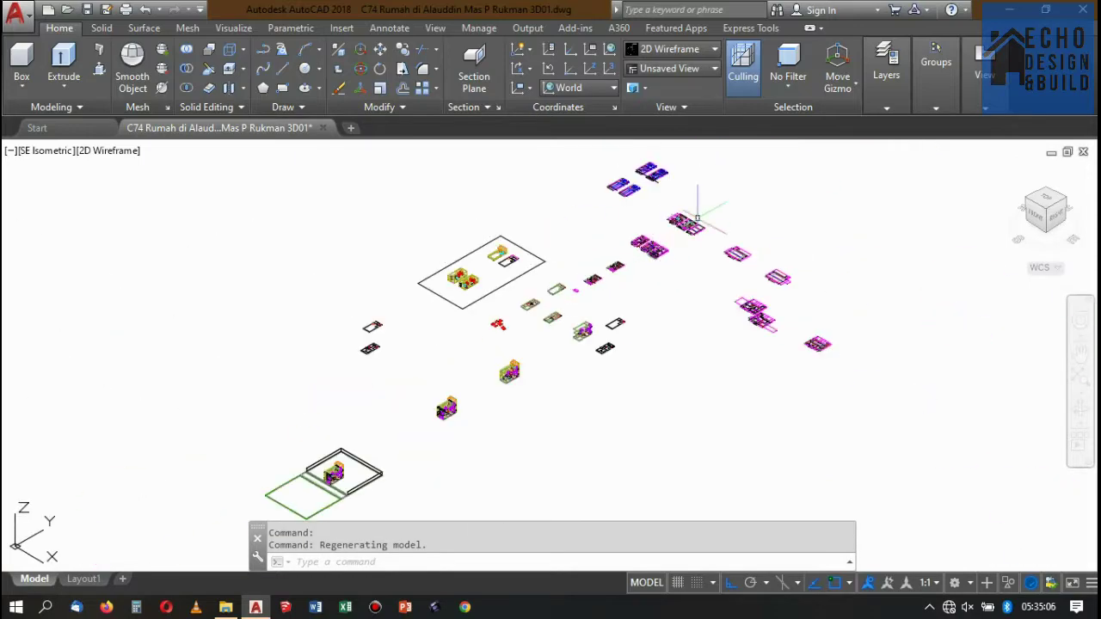
scroll(688, 213, "up", 3)
scroll(676, 206, "up", 2)
scroll(658, 196, "down", 3)
scroll(637, 183, "up", 1)
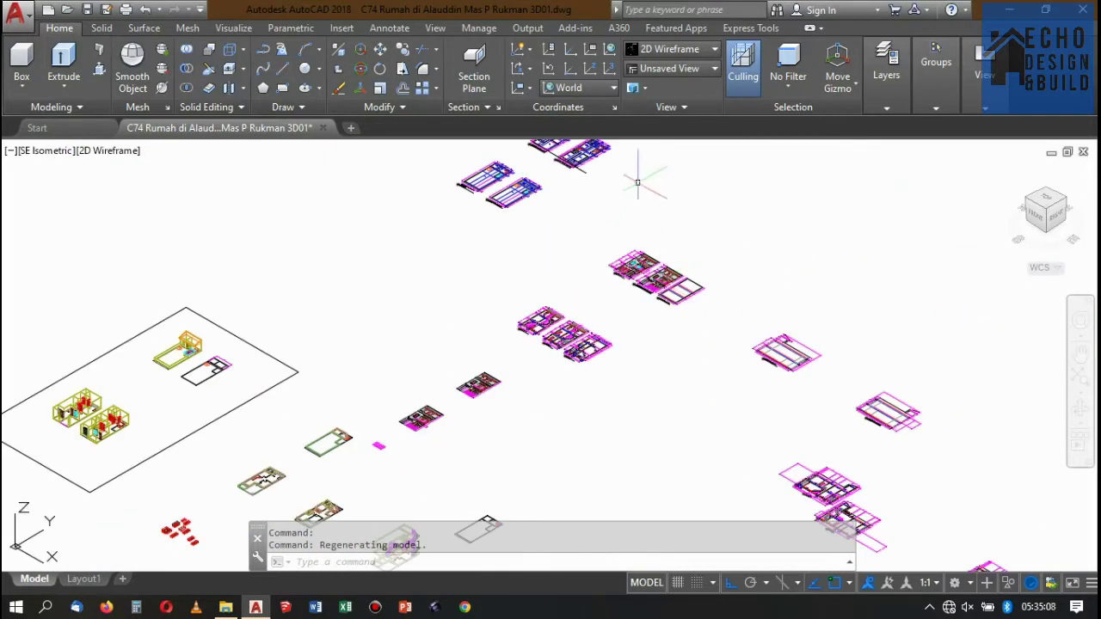
scroll(634, 178, "up", 3)
scroll(742, 490, "up", 1)
scroll(678, 352, "down", 3)
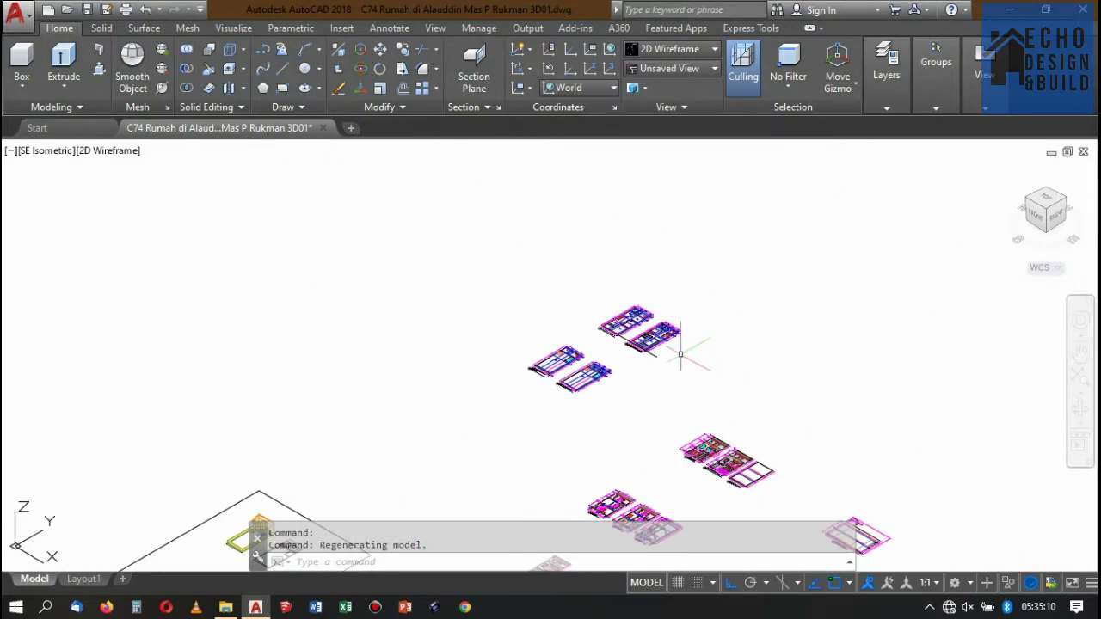
scroll(591, 455, "up", 3)
scroll(686, 292, "down", 3)
scroll(686, 291, "up", 3)
scroll(668, 310, "up", 3)
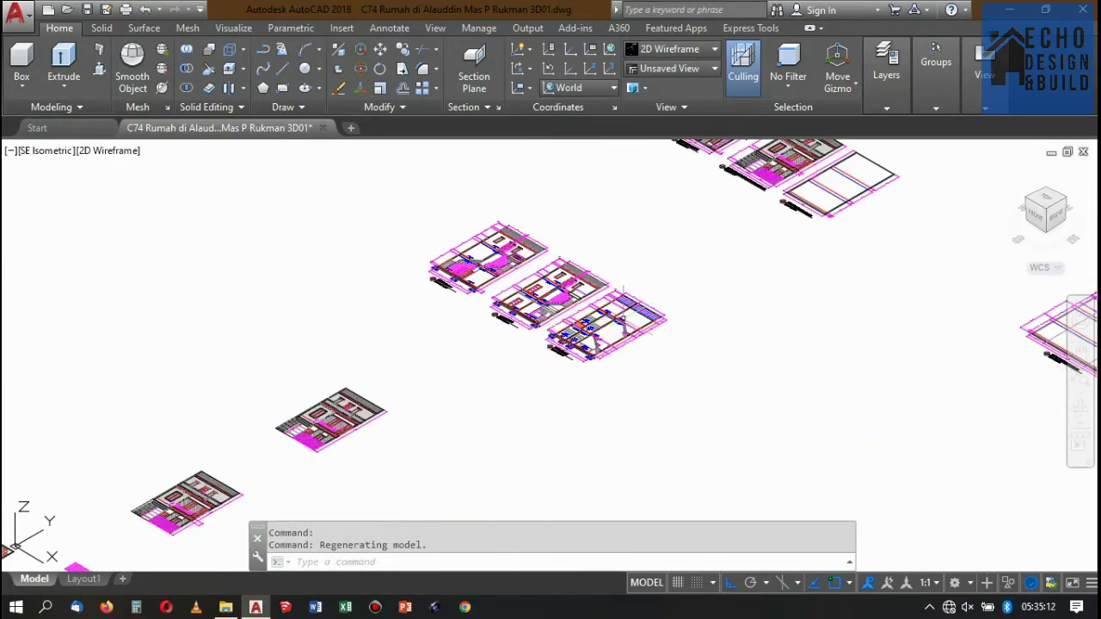
scroll(658, 292, "up", 2)
scroll(644, 272, "down", 3)
scroll(644, 272, "down", 3)
scroll(828, 364, "up", 3)
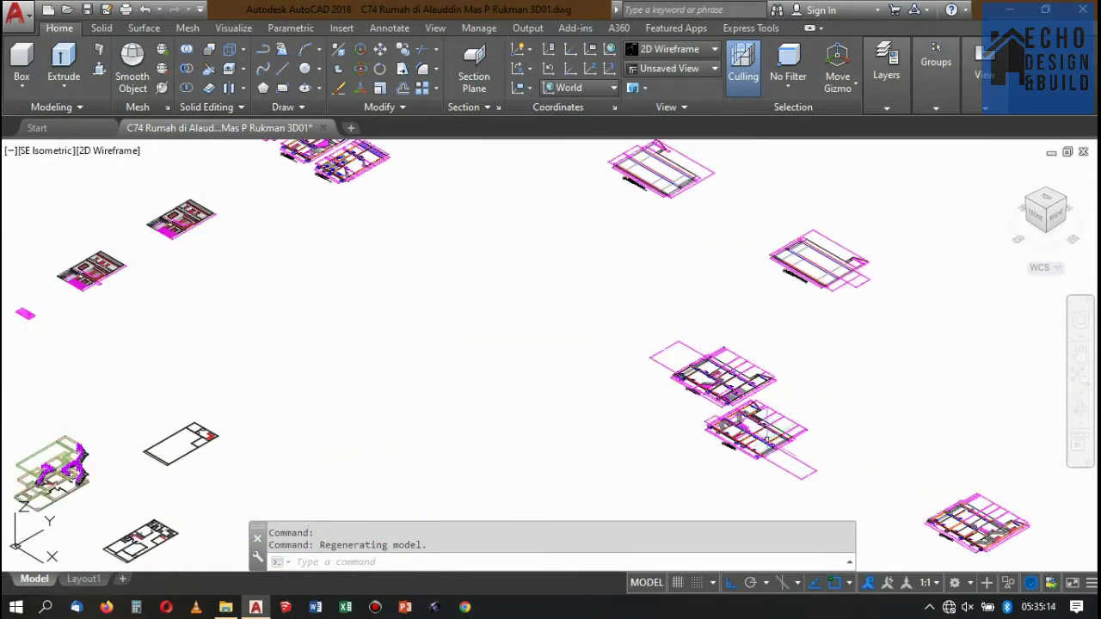
scroll(757, 413, "up", 3)
scroll(753, 370, "up", 2)
scroll(646, 344, "up", 3)
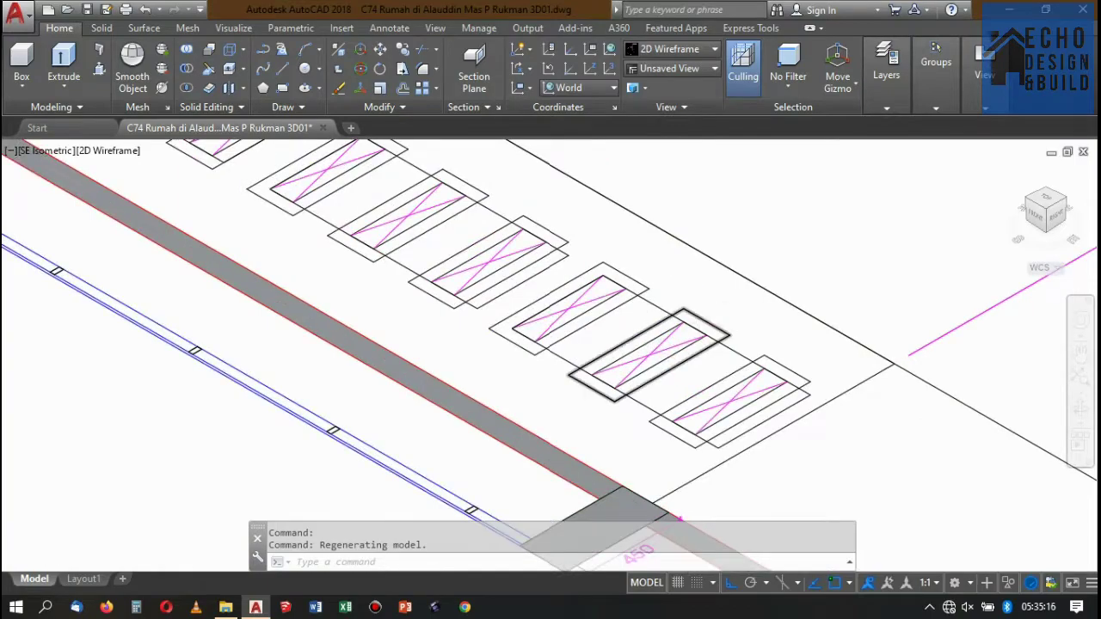
scroll(688, 310, "down", 3)
scroll(679, 306, "up", 2)
scroll(671, 301, "down", 3)
scroll(658, 297, "down", 4)
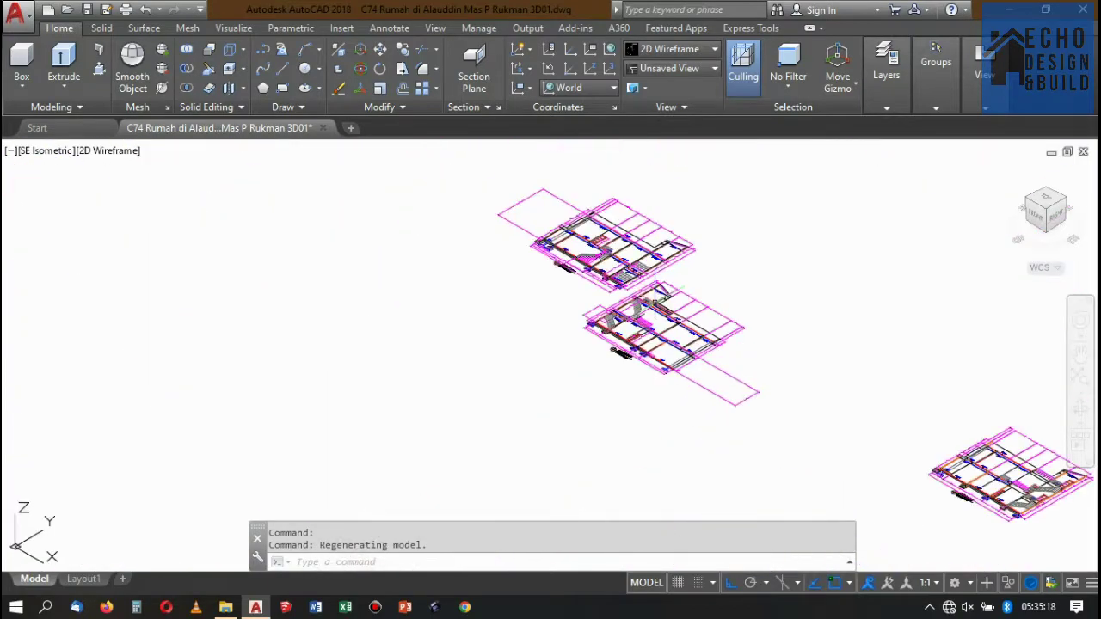
scroll(655, 289, "up", 3)
scroll(636, 275, "up", 3)
scroll(585, 224, "down", 1)
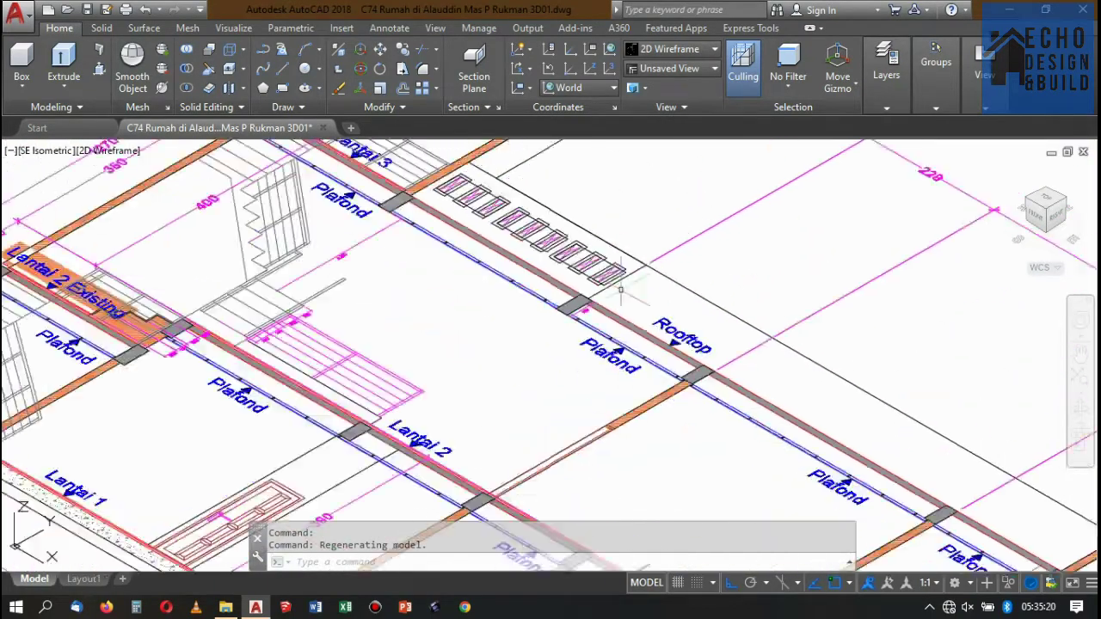
scroll(548, 182, "up", 1)
type("c")
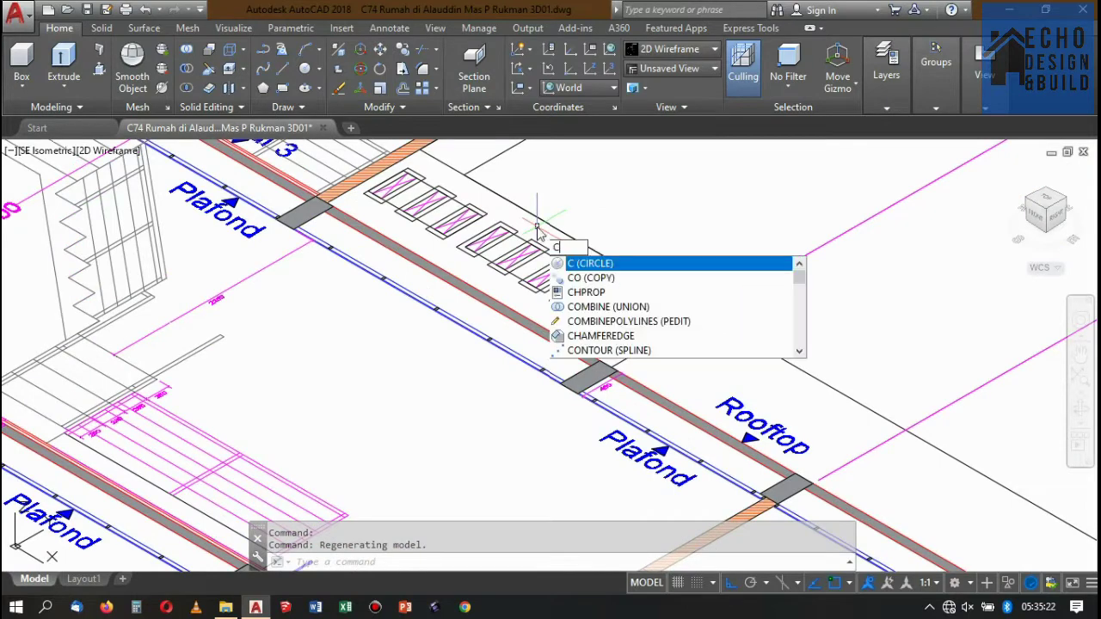
key("Escape")
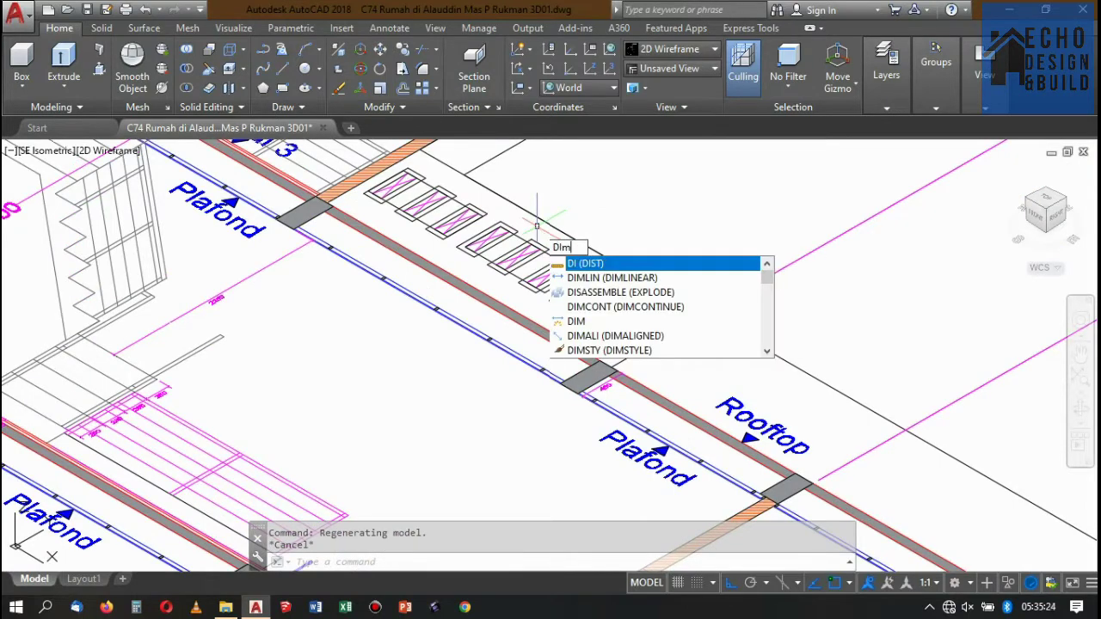
type("l")
key("Return")
left_click(560, 230)
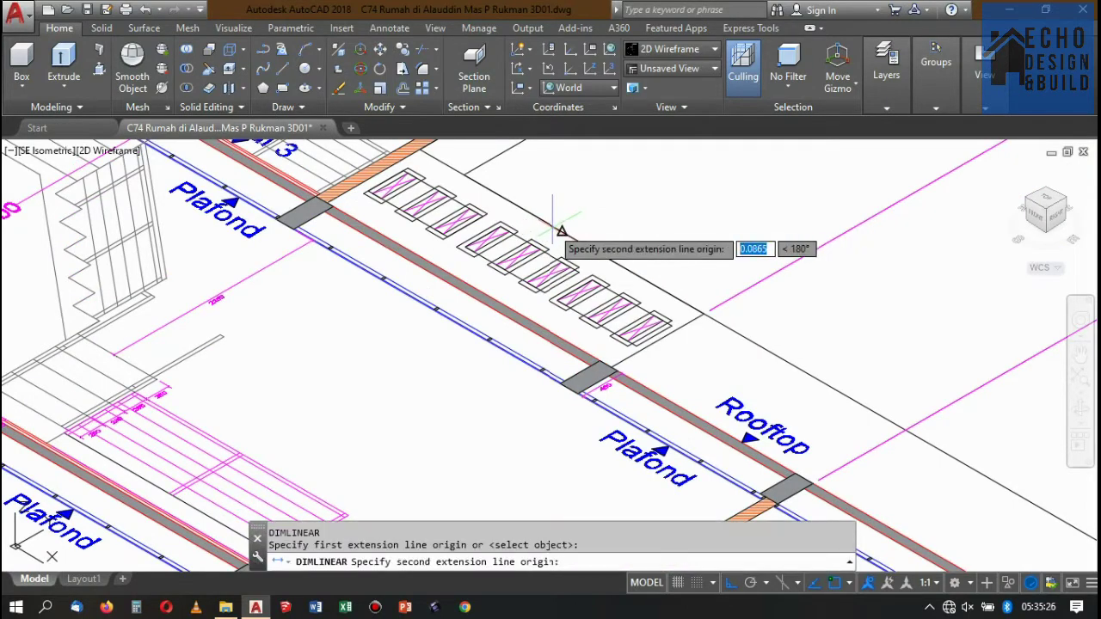
scroll(535, 230, "up", 6)
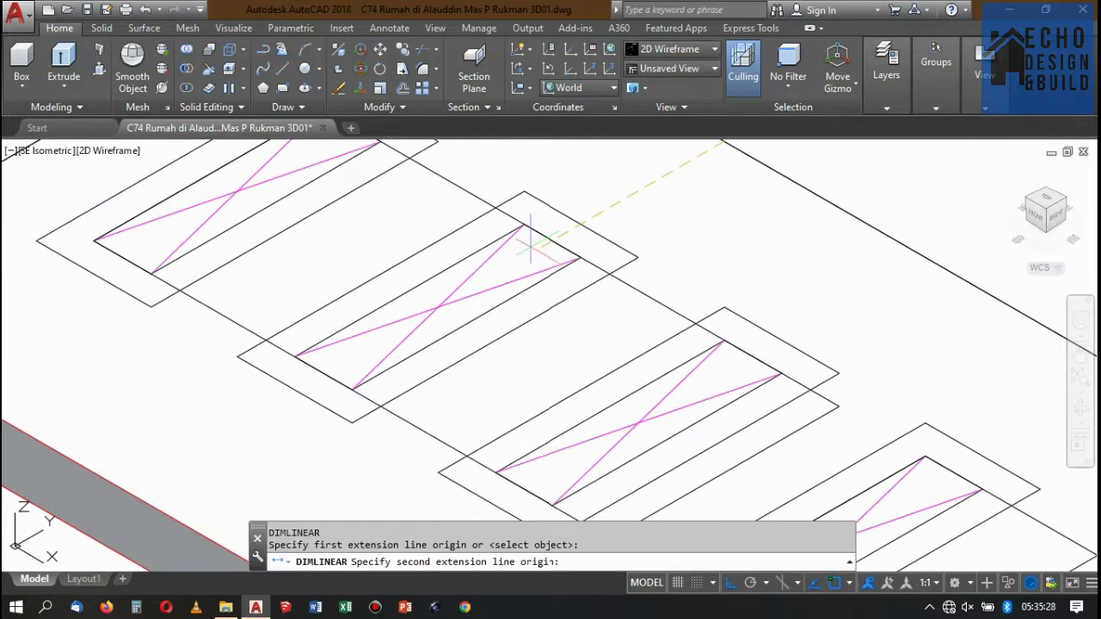
left_click(548, 240)
scroll(645, 257, "down", 6)
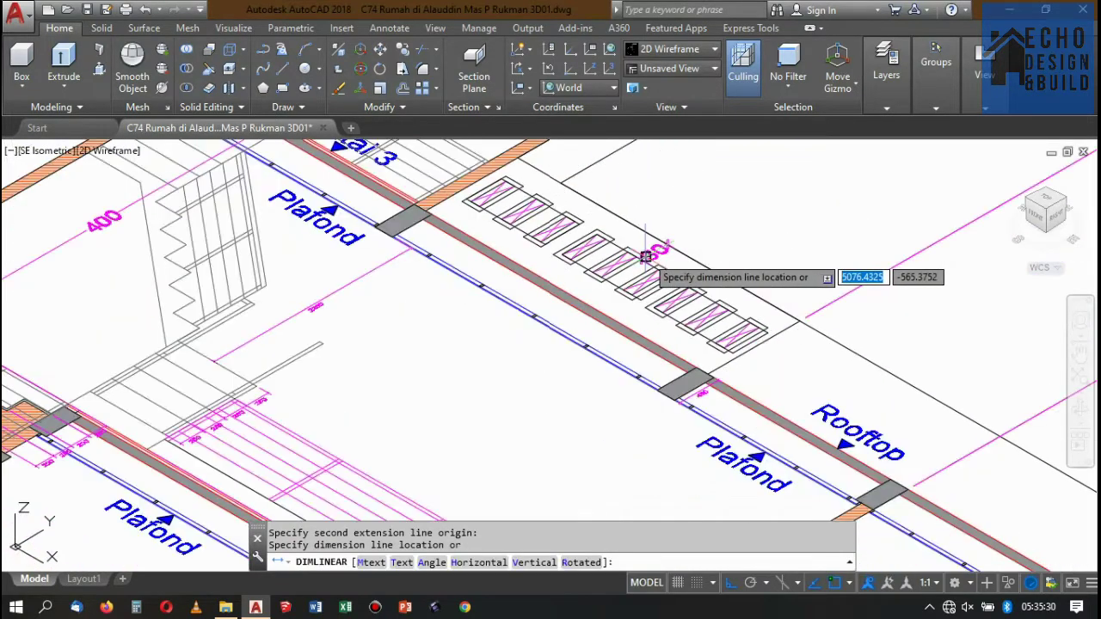
key("Escape")
scroll(645, 256, "down", 5)
scroll(628, 224, "down", 3)
Move the louvred vent 0.3 units down along -Z so it sits atop the door frame.
scroll(614, 198, "down", 2)
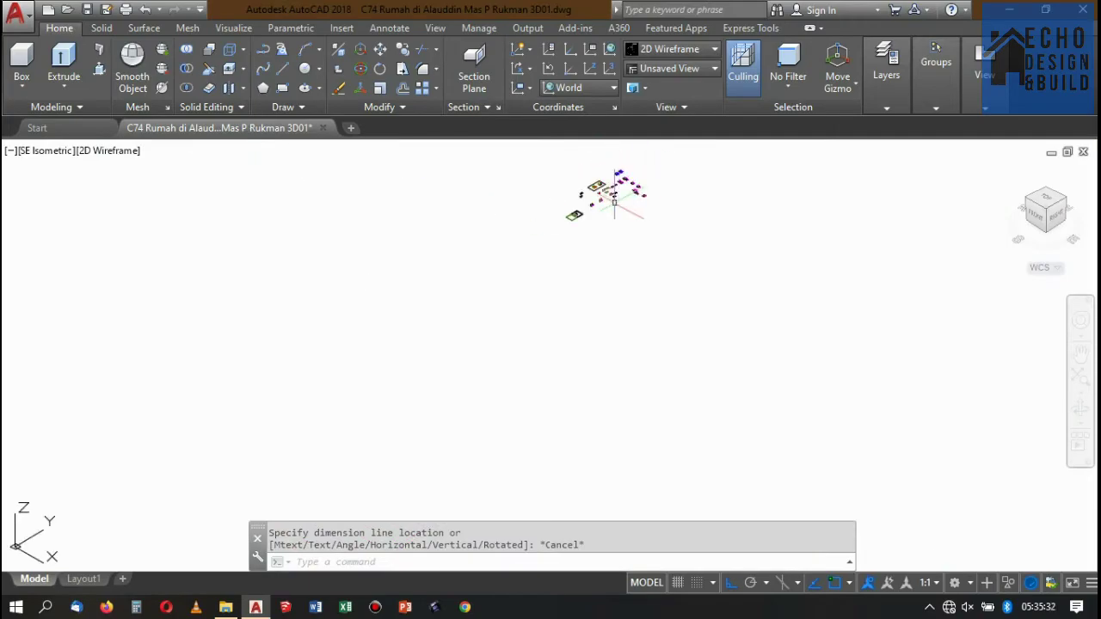
scroll(579, 215, "up", 3)
scroll(579, 215, "up", 2)
scroll(579, 215, "up", 3)
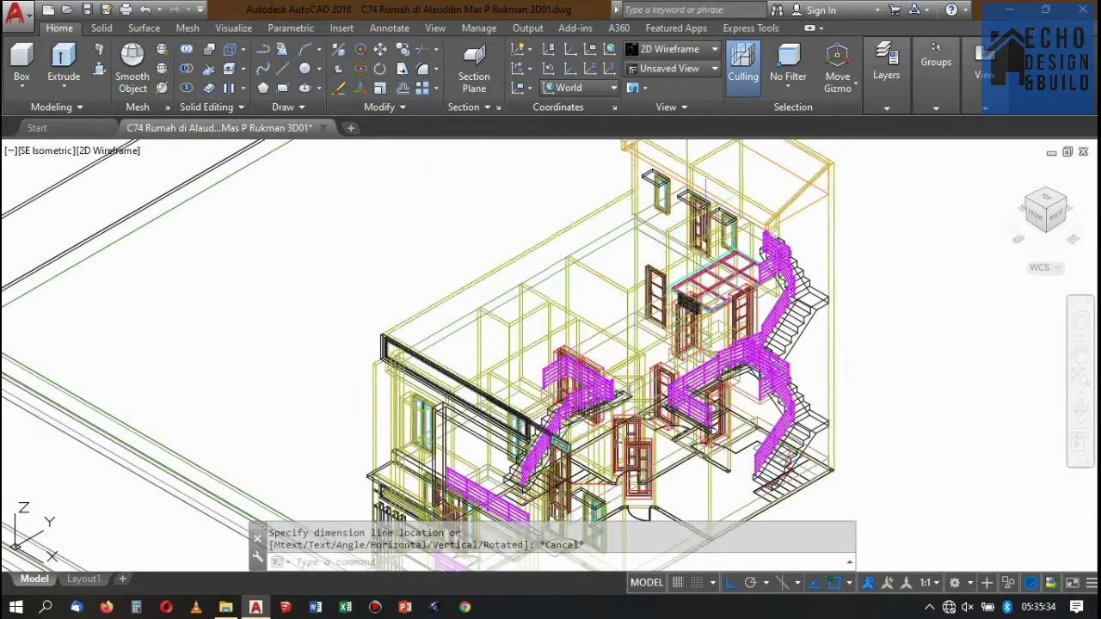
scroll(578, 215, "up", 2)
scroll(703, 225, "up", 2)
scroll(704, 225, "up", 3)
scroll(704, 225, "up", 2)
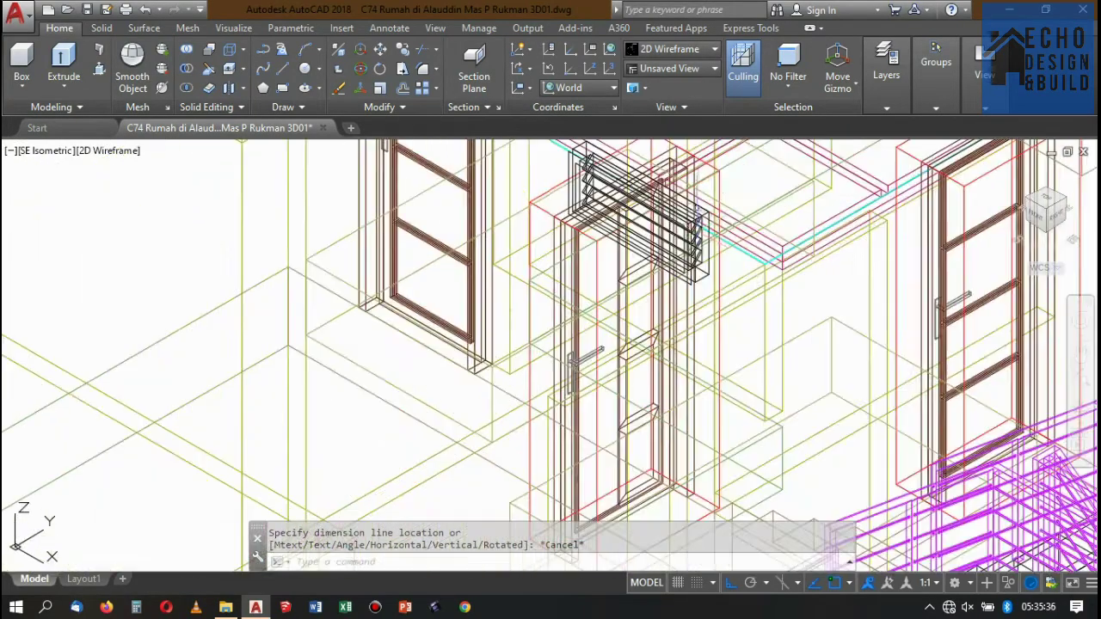
scroll(704, 225, "up", 2)
left_click(695, 209)
scroll(684, 204, "down", 3)
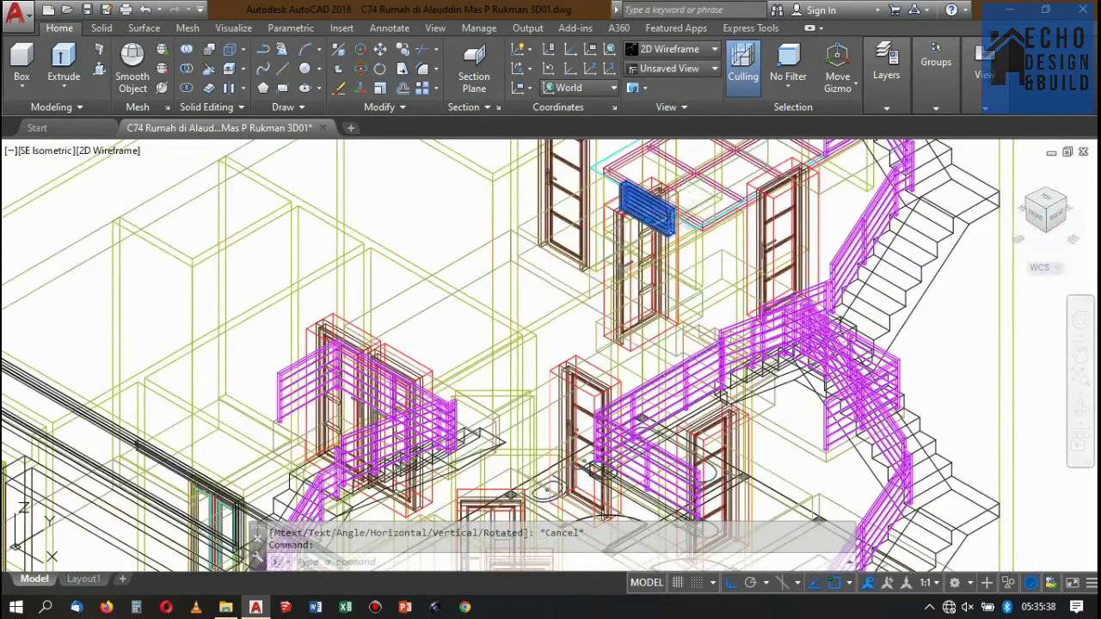
scroll(682, 202, "up", 2)
scroll(682, 202, "down", 3)
scroll(688, 215, "down", 3)
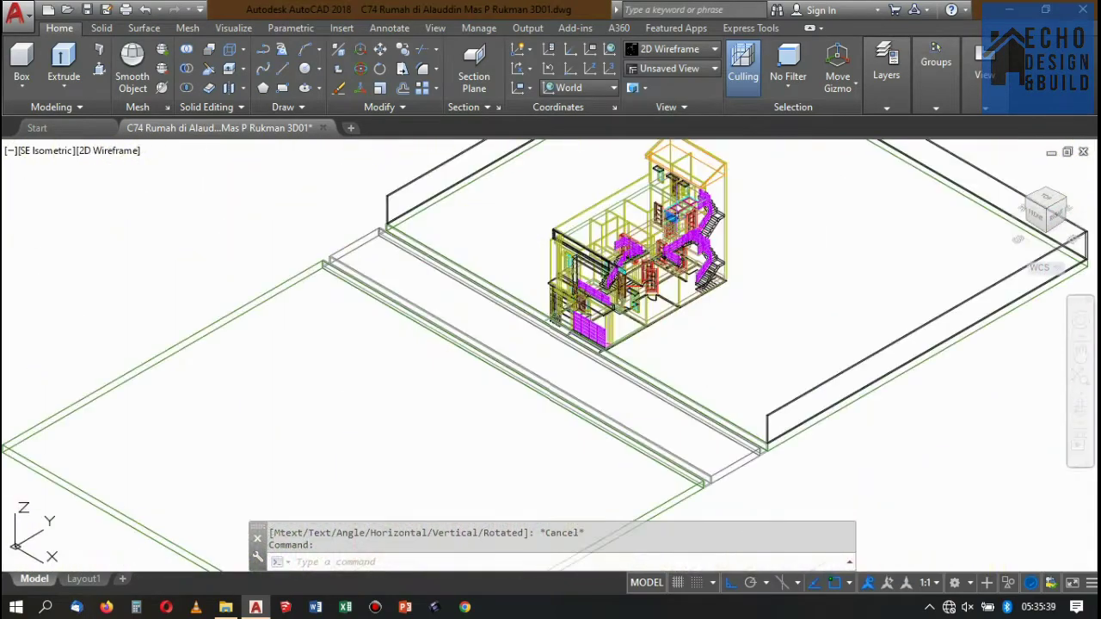
type("m")
key("Return")
left_click(781, 182)
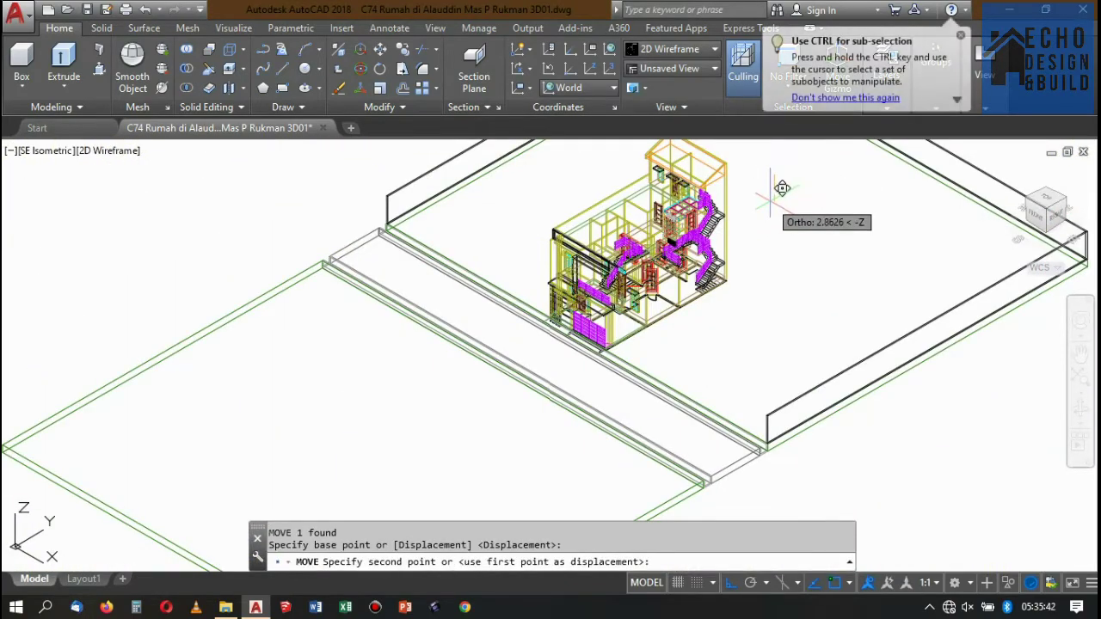
type("0.3")
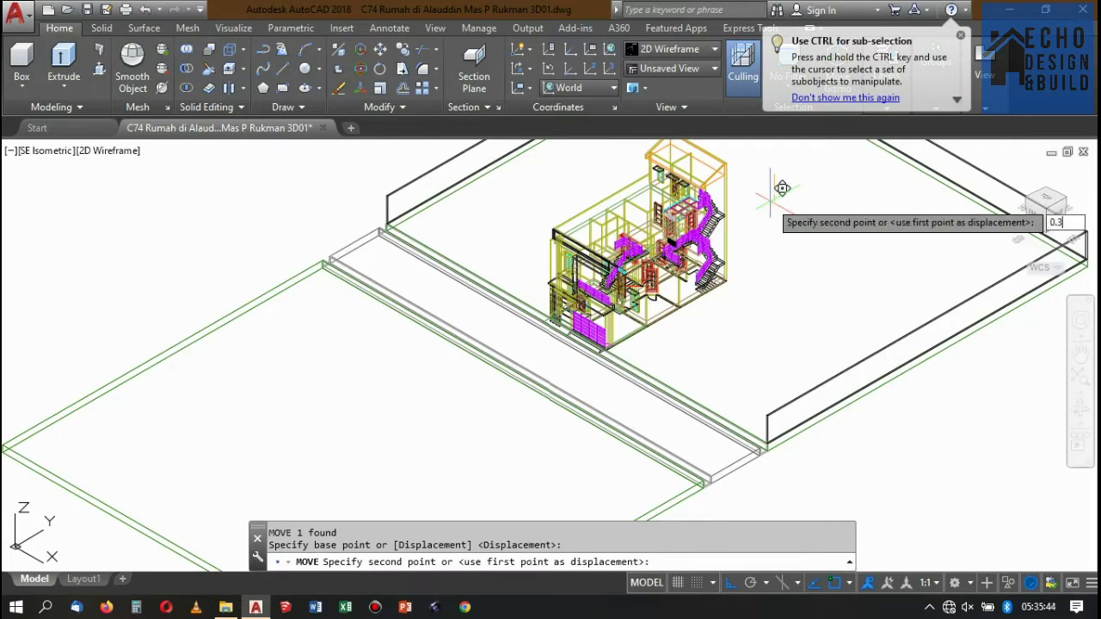
key("Return")
scroll(661, 192, "up", 2)
scroll(680, 215, "up", 3)
scroll(718, 229, "up", 2)
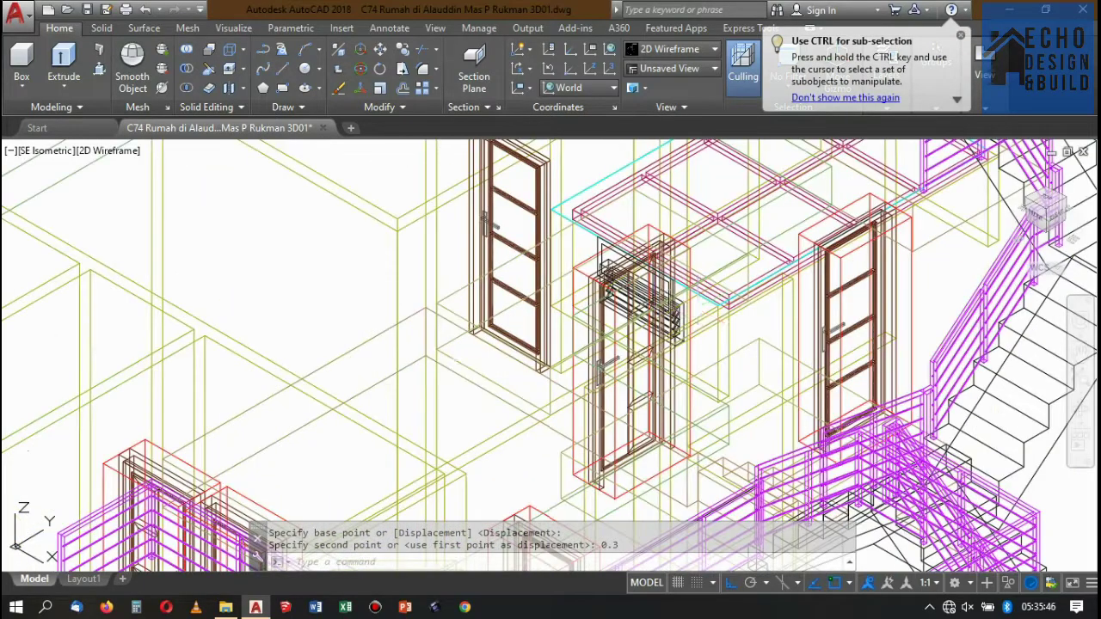
scroll(654, 293, "up", 2)
scroll(654, 292, "up", 1)
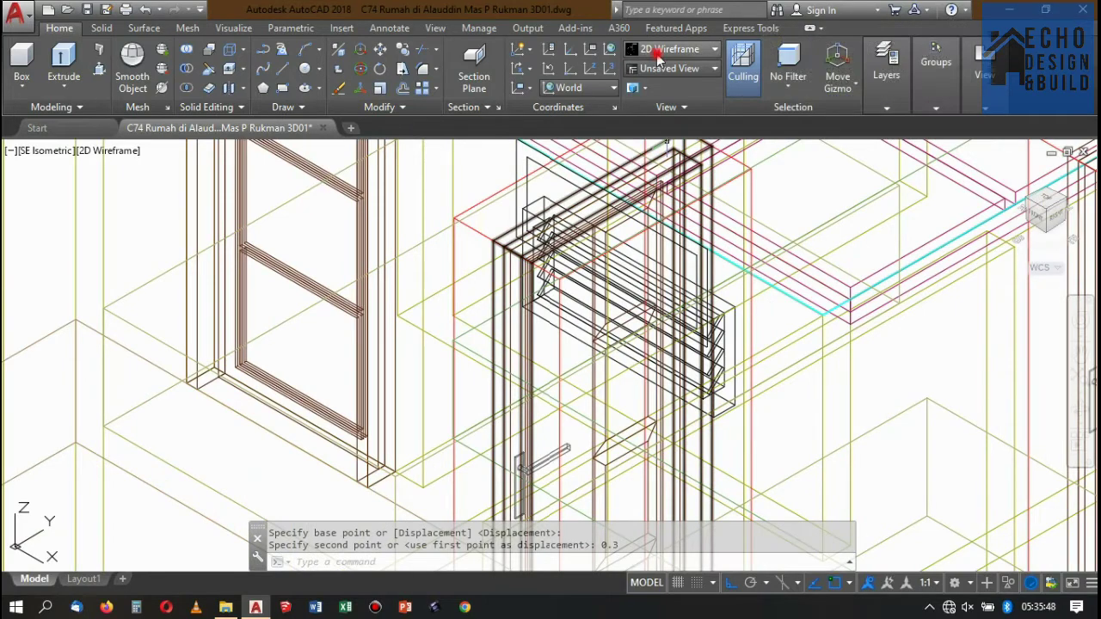
Switch the display to Conceptual shading and select the vent's rectangle outline.
left_click(658, 51)
left_click(661, 82)
left_click(662, 57)
left_click(850, 82)
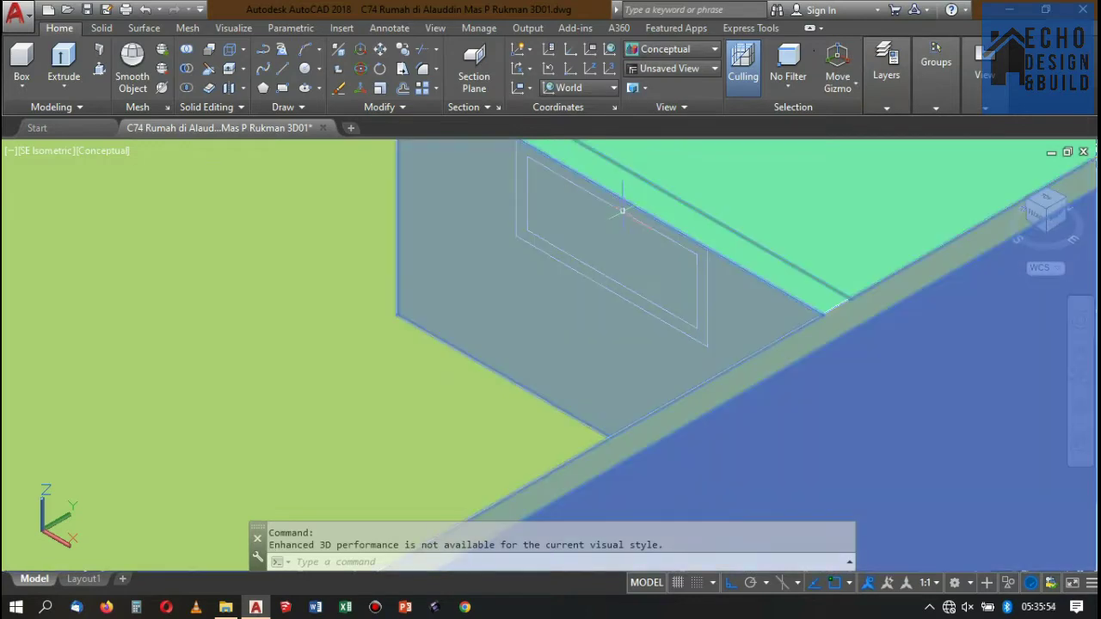
key("Escape")
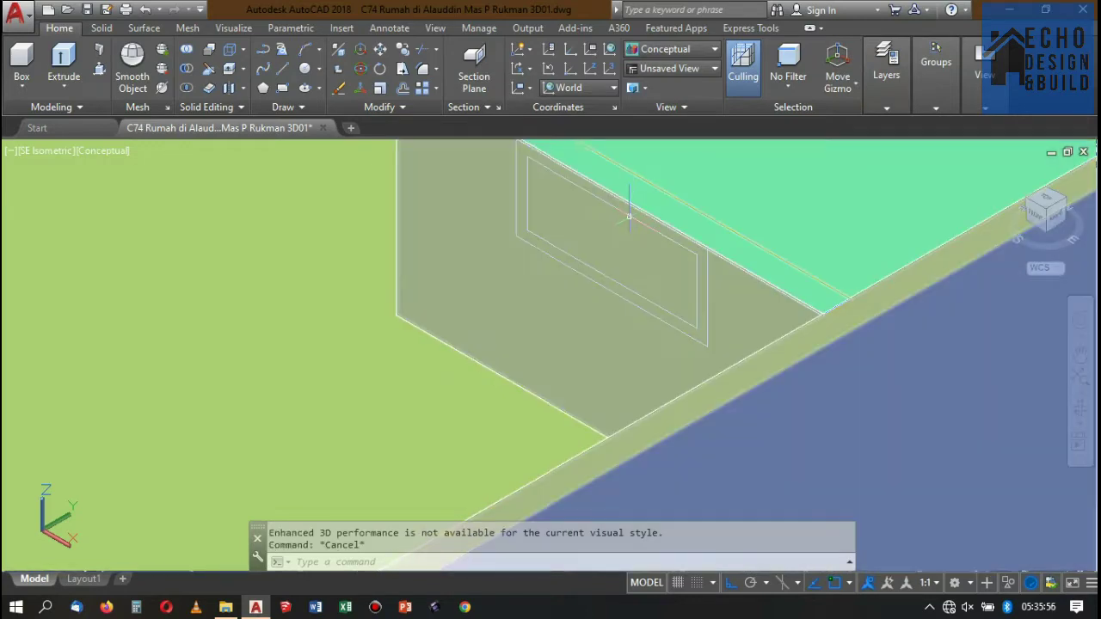
left_click(626, 215)
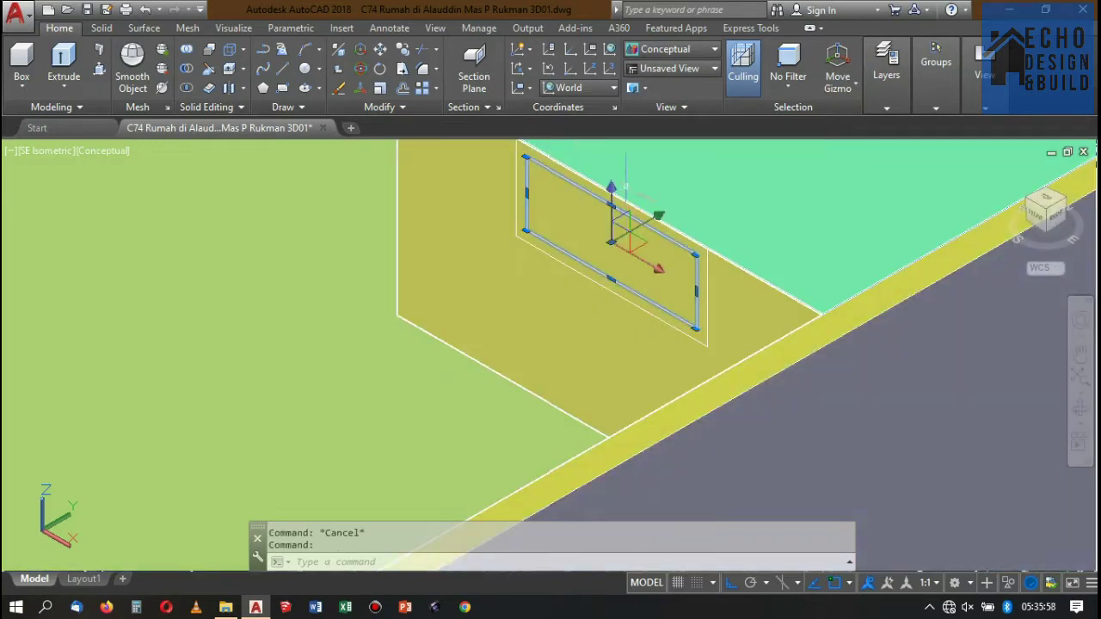
scroll(627, 187, "down", 3)
Return to 2D Wireframe and window-select and erase the two stray lines above the vent opening.
left_click(665, 50)
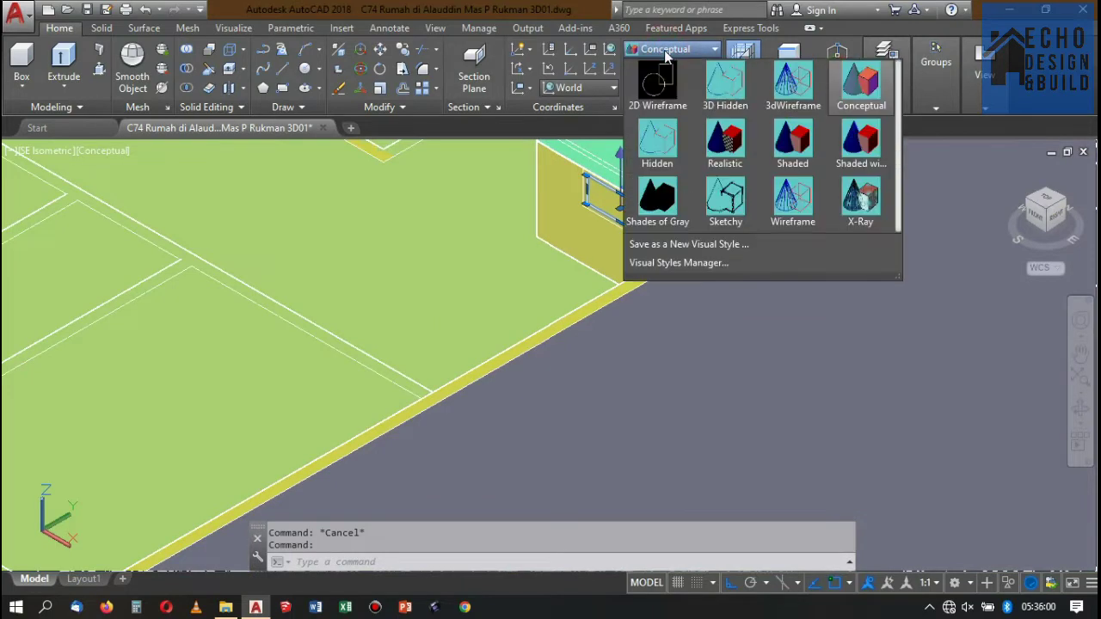
left_click(659, 81)
scroll(628, 219, "up", 3)
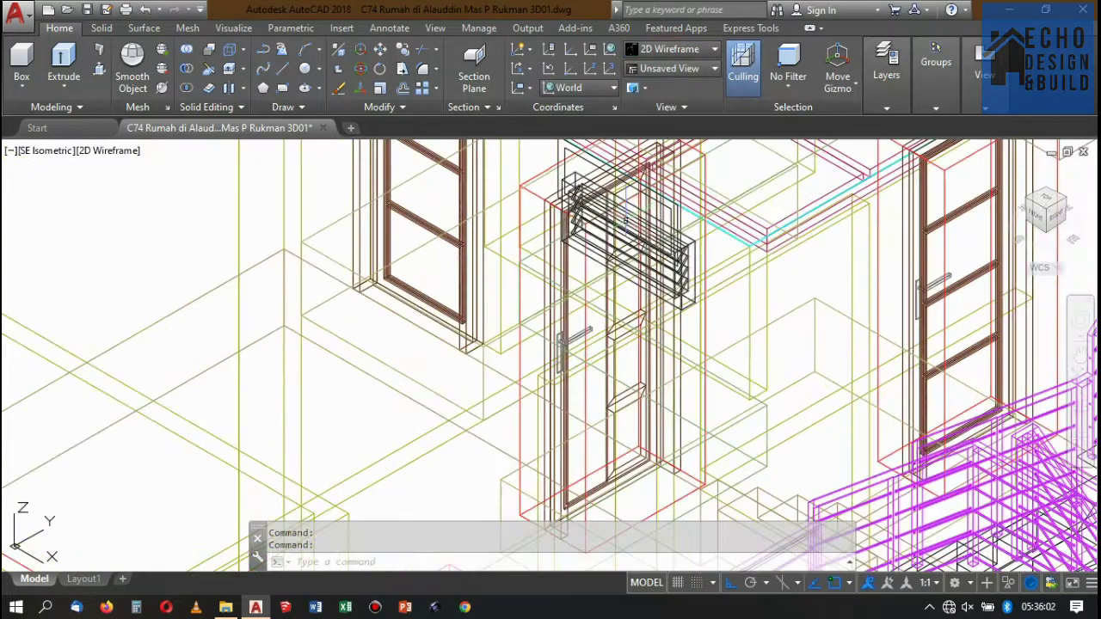
scroll(684, 229, "up", 2)
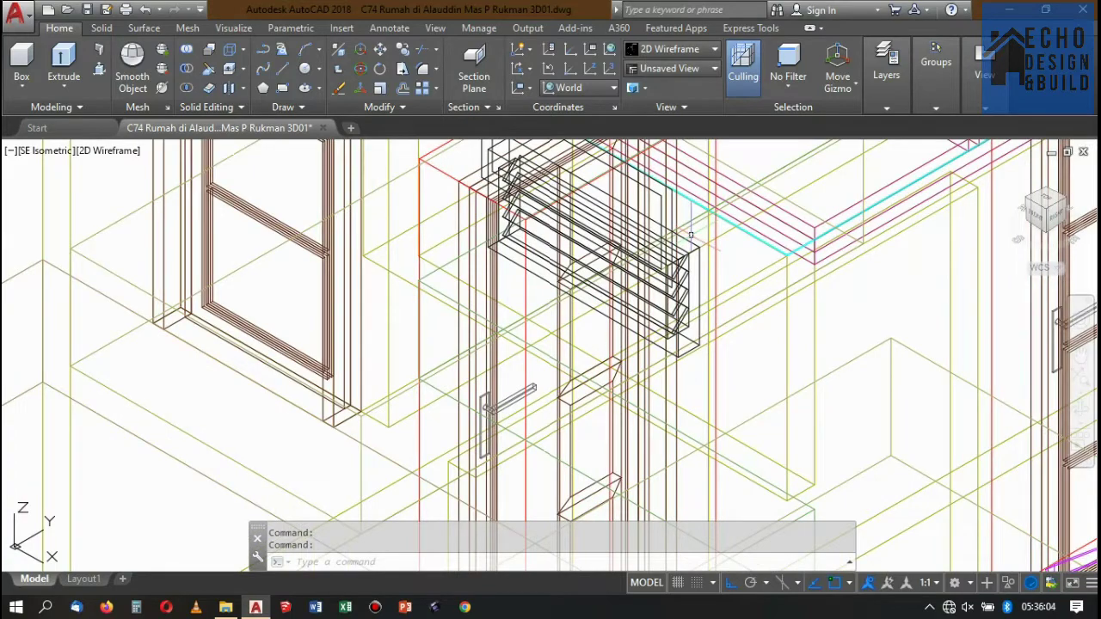
scroll(685, 237, "down", 4)
scroll(679, 211, "up", 2)
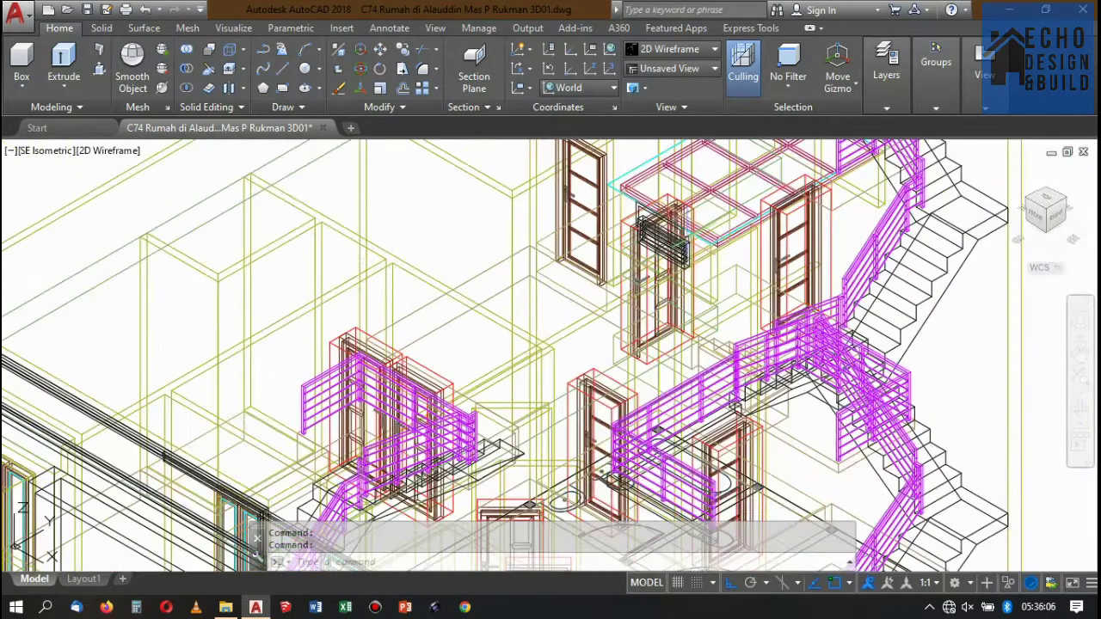
scroll(672, 179, "up", 2)
scroll(672, 179, "up", 2)
scroll(604, 261, "up", 3)
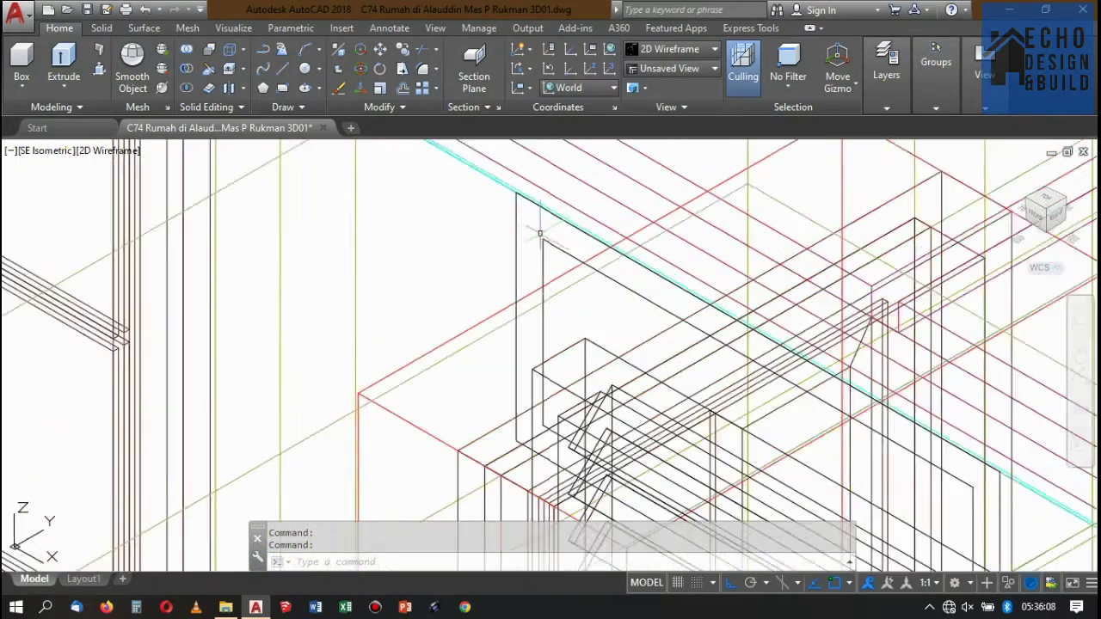
scroll(530, 238, "up", 2)
left_click(544, 238)
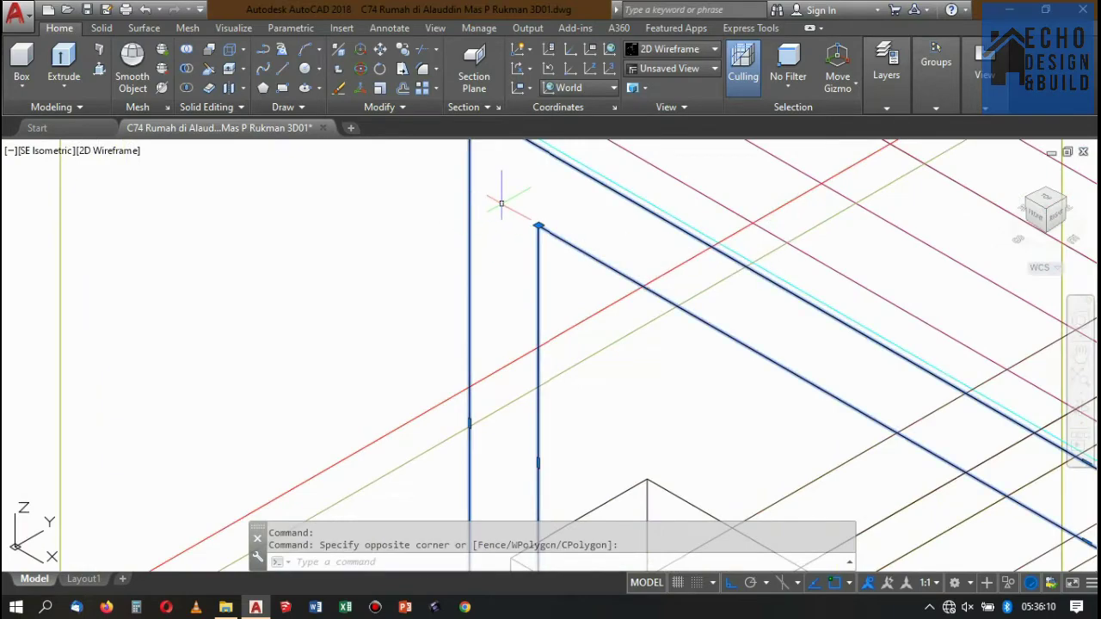
left_click(502, 201)
key("Delete")
Check the model in Conceptual style, then switch back to 2D Wireframe.
scroll(542, 187, "down", 3)
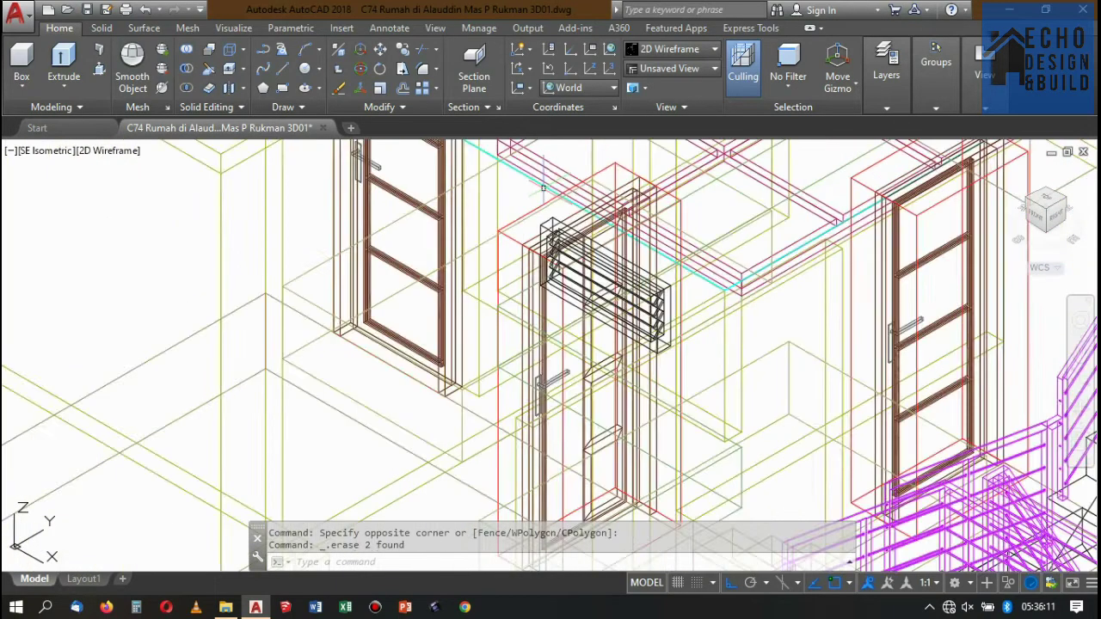
left_click(680, 49)
left_click(667, 87)
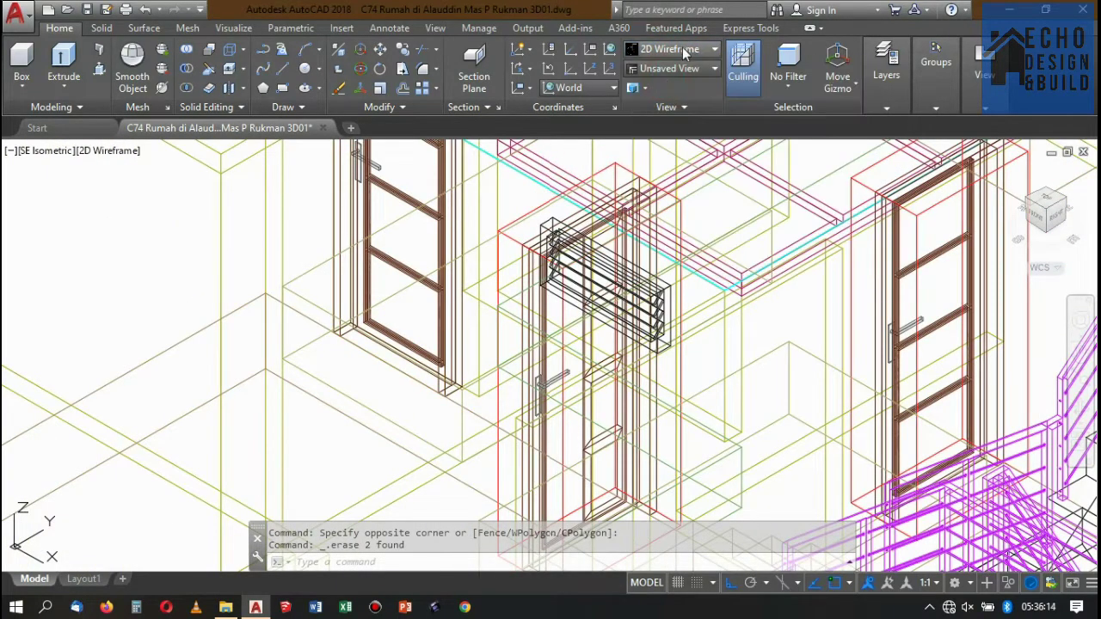
left_click(685, 51)
left_click(833, 79)
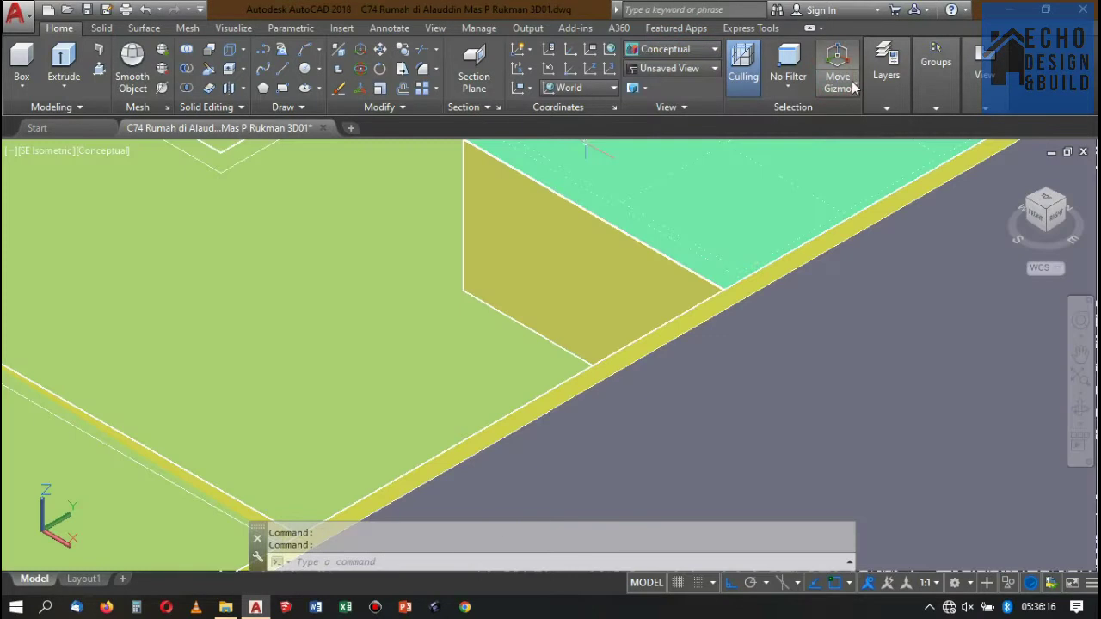
left_click(656, 48)
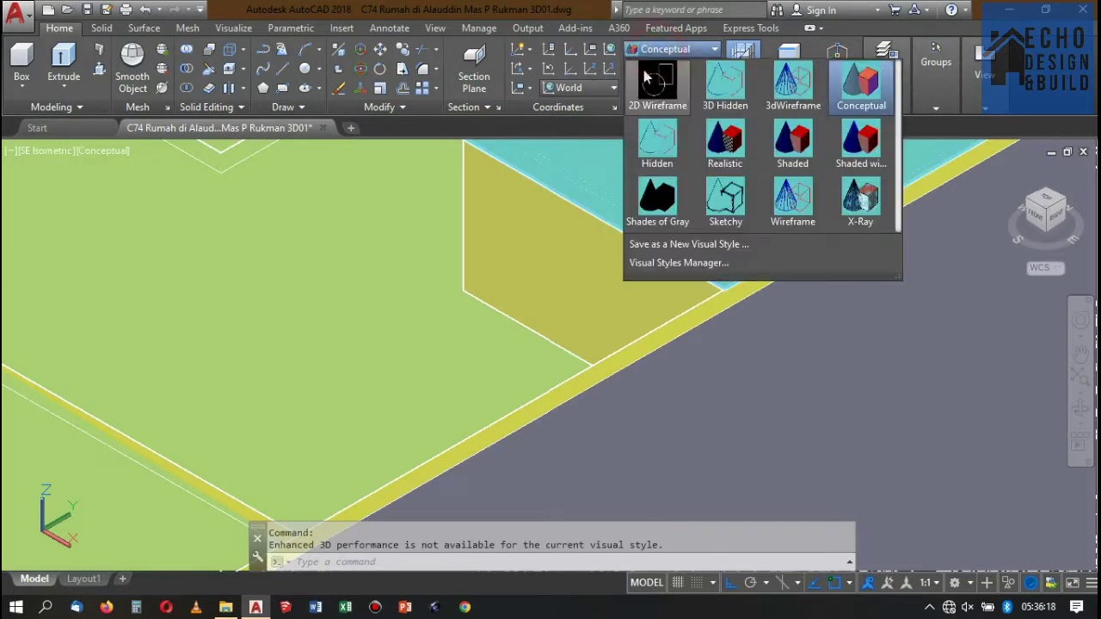
left_click(658, 90)
scroll(530, 187, "up", 3)
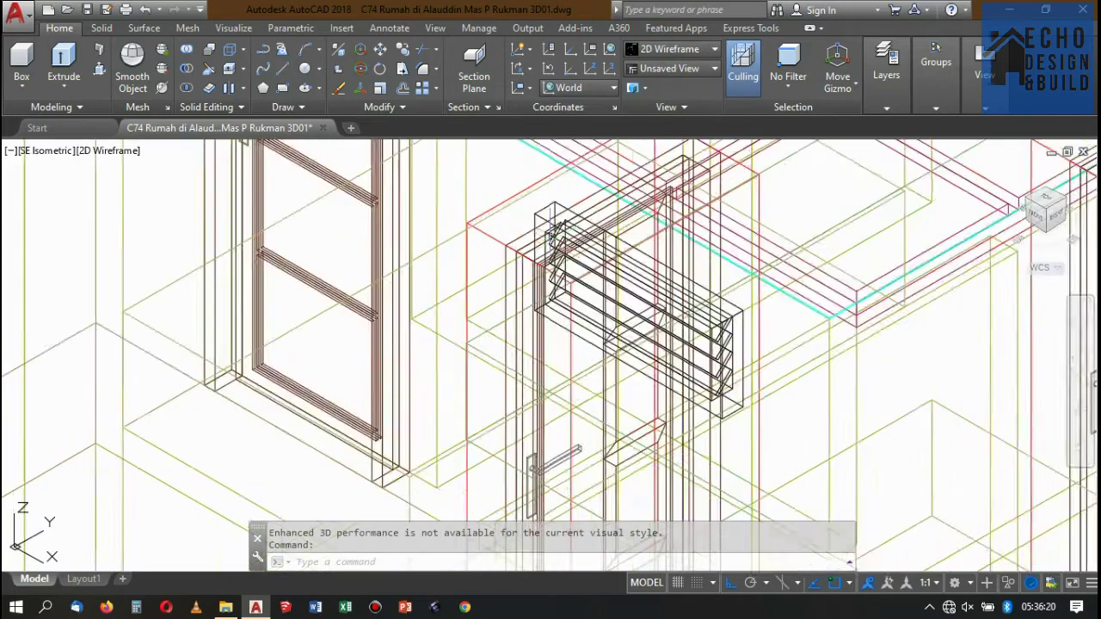
scroll(530, 187, "up", 3)
scroll(530, 190, "up", 2)
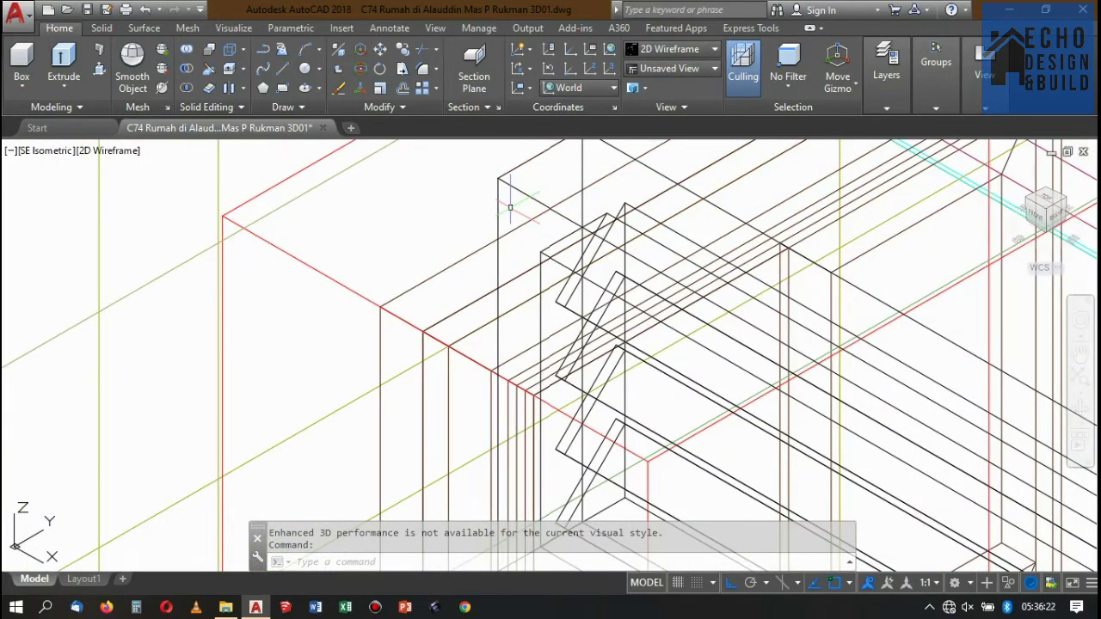
type("Ucs")
Align the UCS to the vent's face using the Face option.
key("Return")
type("f")
key("Return")
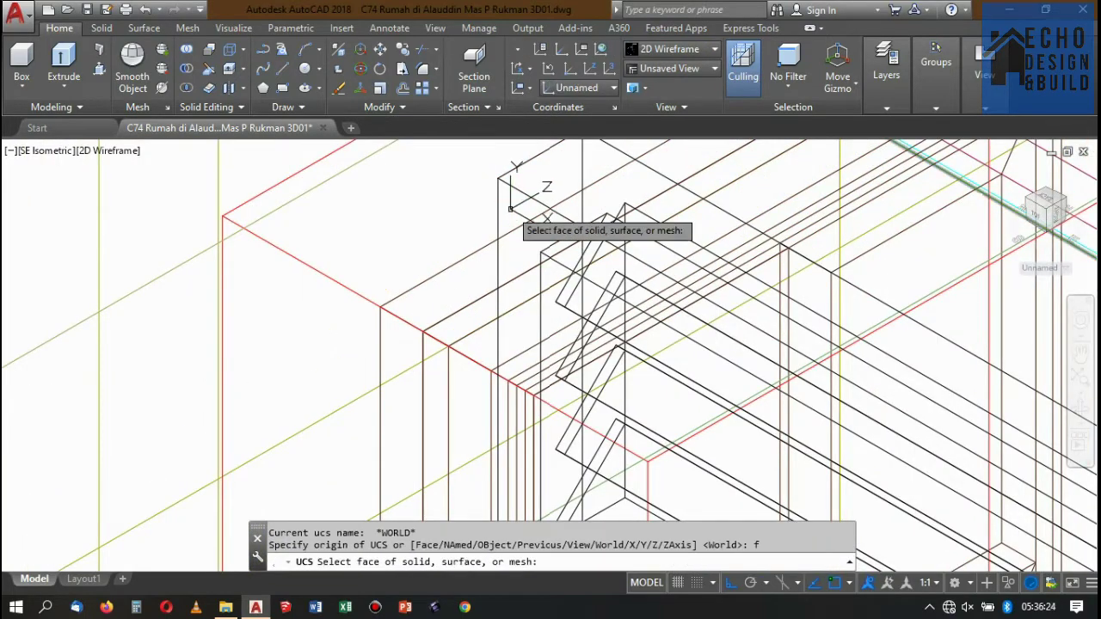
left_click(508, 207)
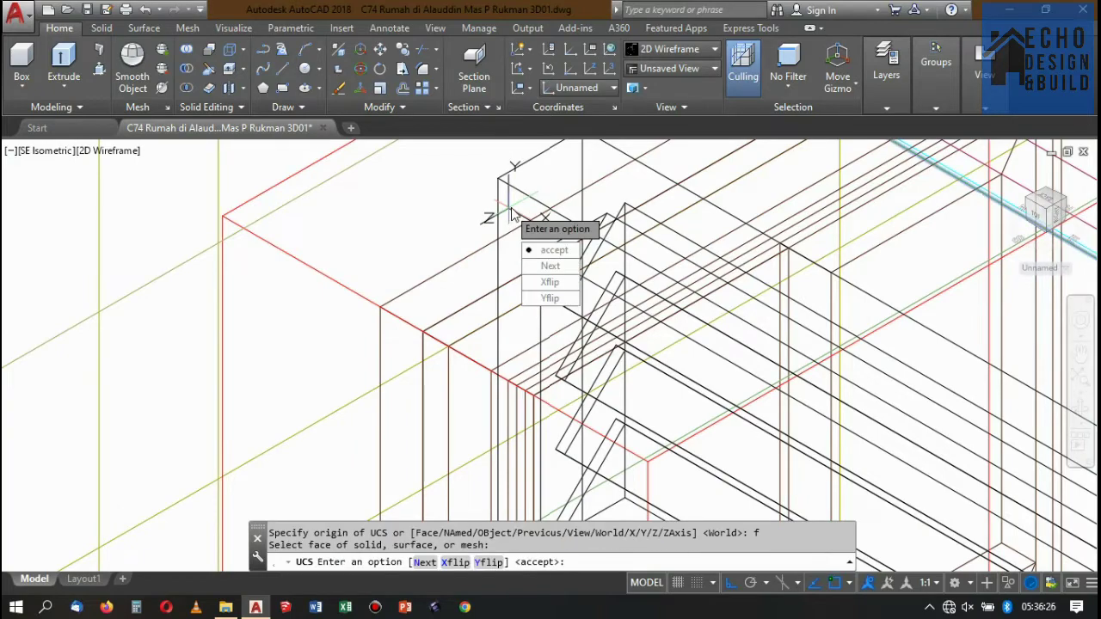
key("Return")
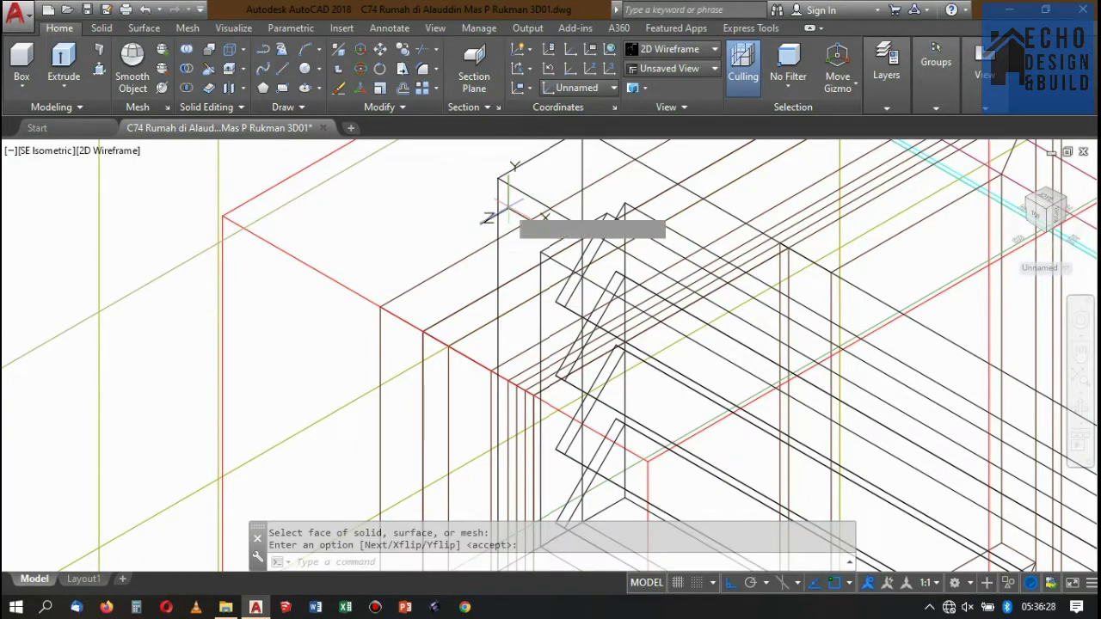
Draw a rectangle from the vent's corner to the opposite corner with REC.
type("rec")
key("Return")
left_click(486, 196)
scroll(560, 239, "down", 2)
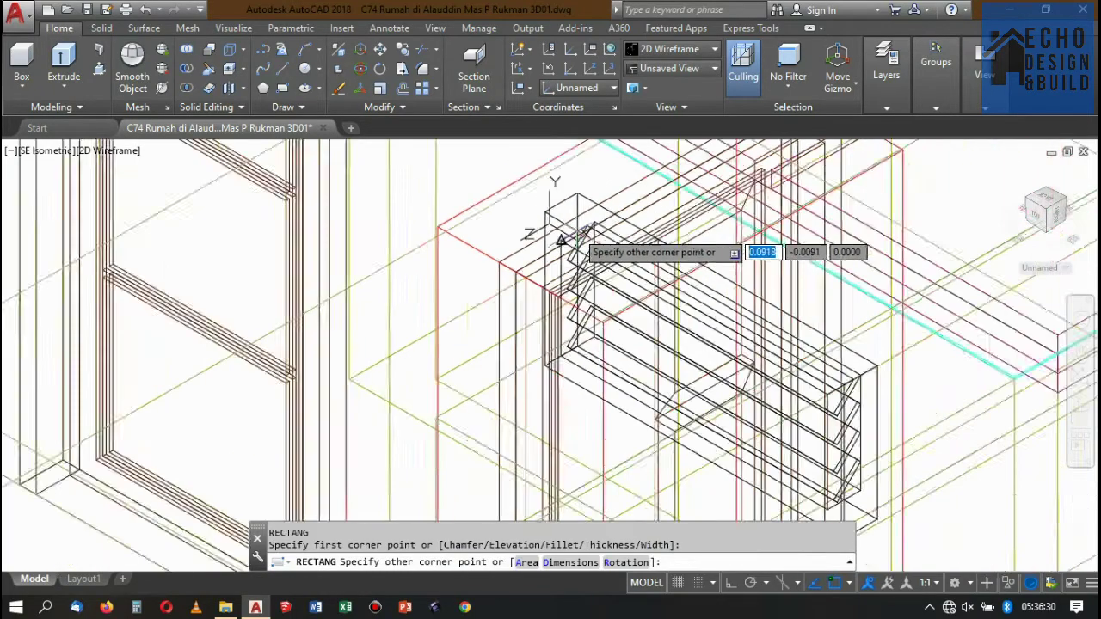
scroll(628, 301, "up", 2)
scroll(740, 413, "up", 2)
scroll(791, 464, "up", 1)
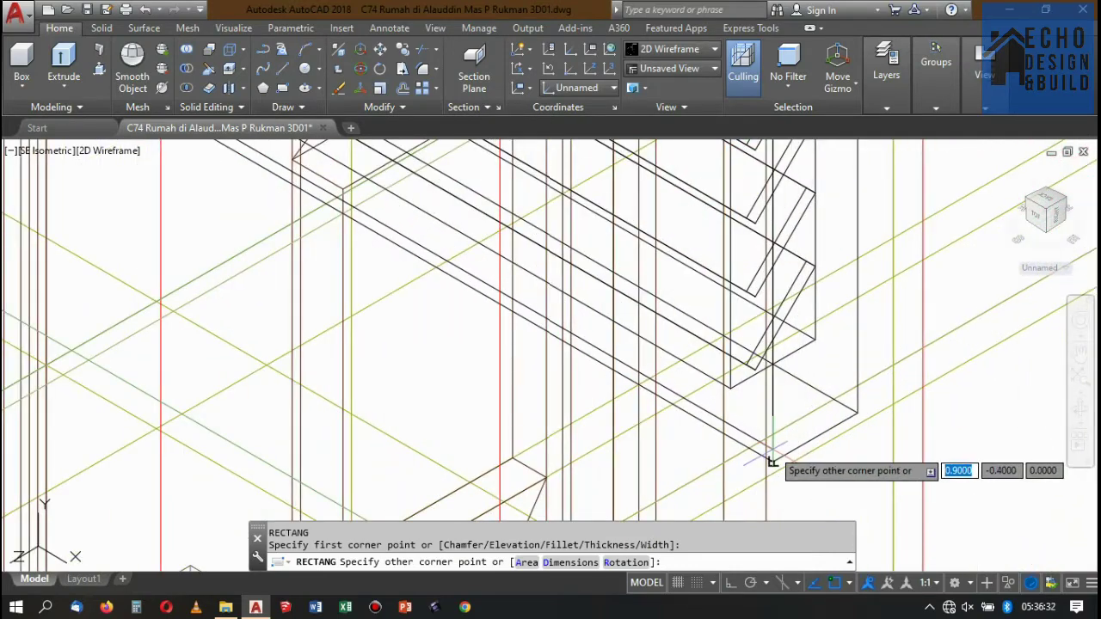
left_click(772, 462)
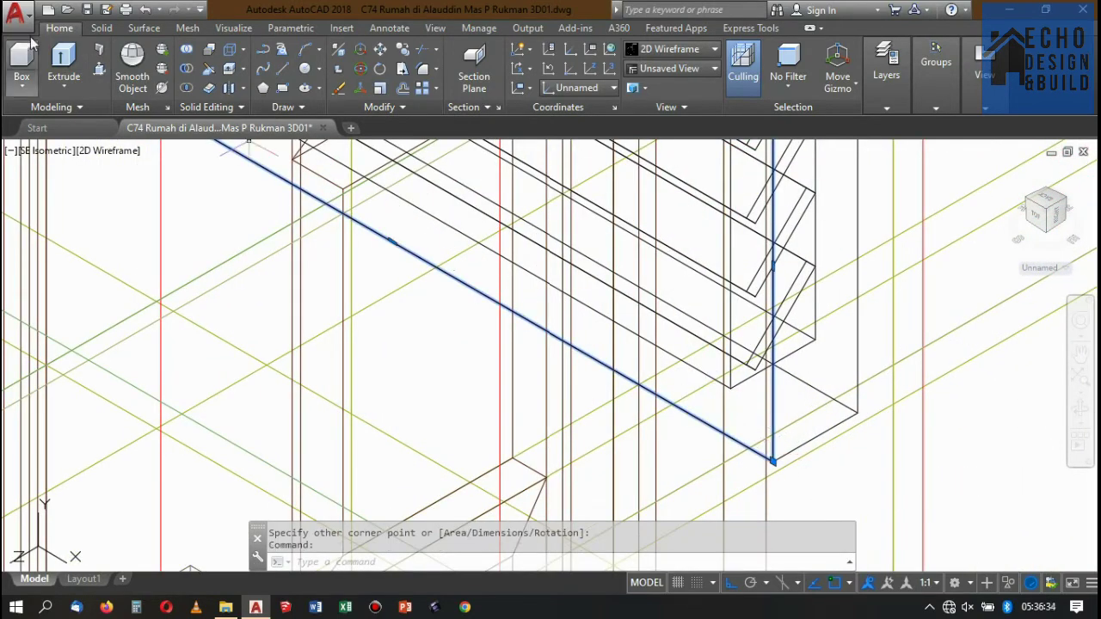
Extrude the new rectangle 0.5 units into a solid opening box.
left_click(62, 58)
scroll(624, 215, "down", 2)
type("0.5")
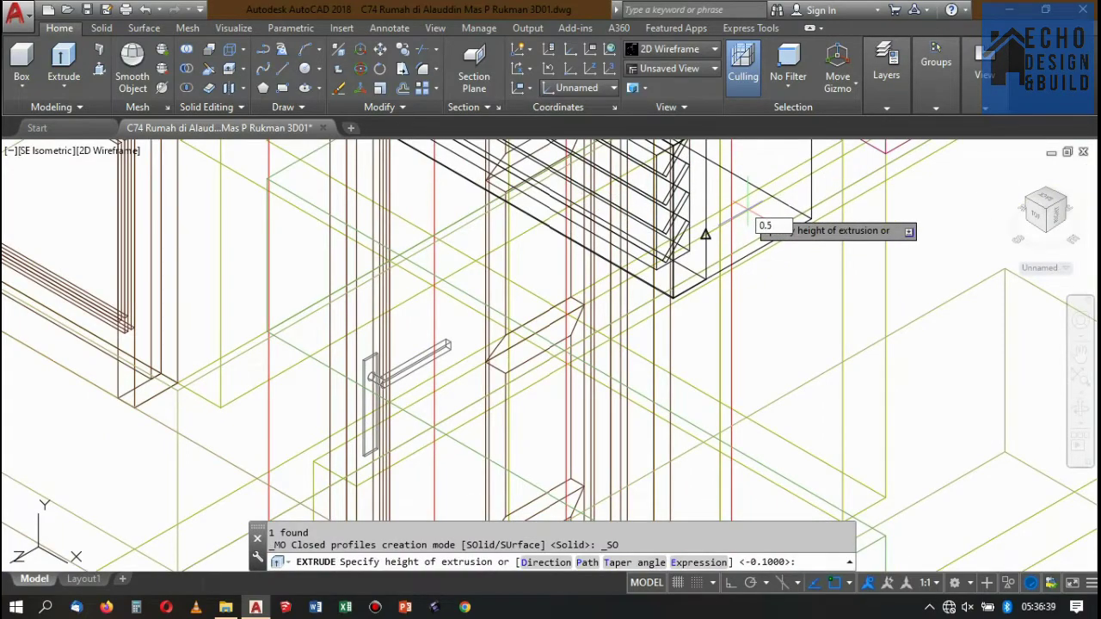
key("Return")
scroll(732, 224, "down", 3)
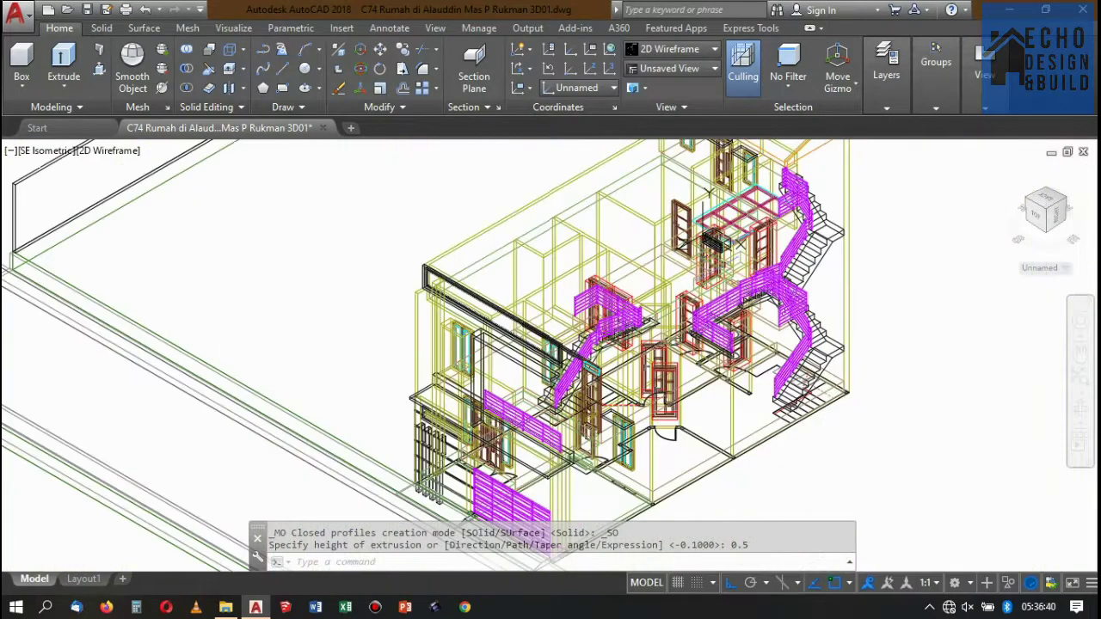
scroll(731, 177, "up", 2)
scroll(568, 215, "up", 2)
type("ma")
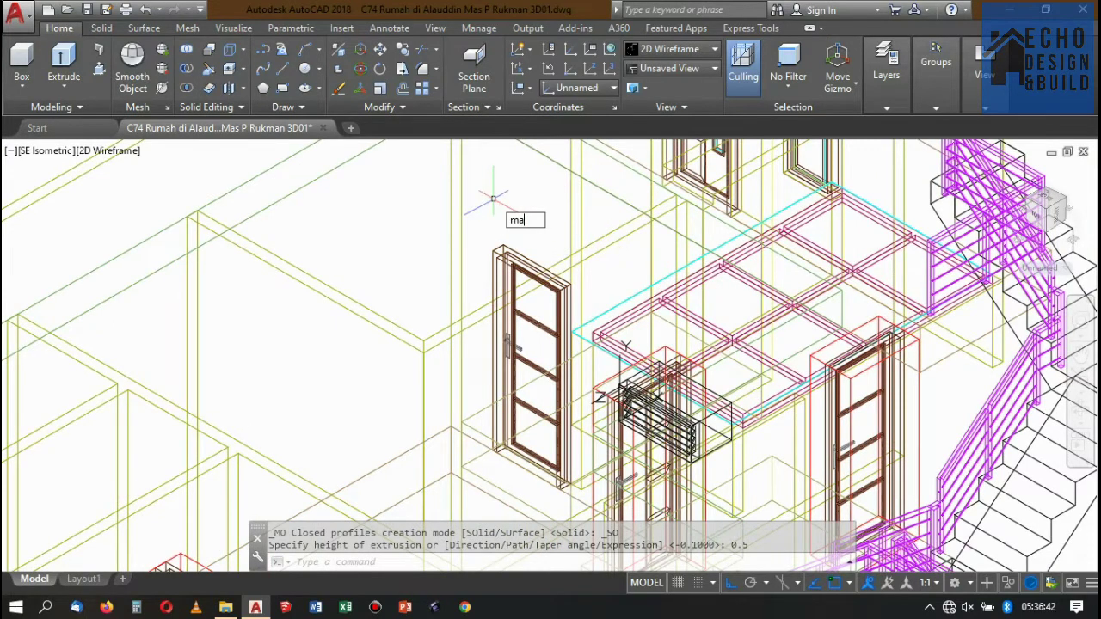
Start matching properties, picking the door as the source object.
key("Return")
left_click(521, 266)
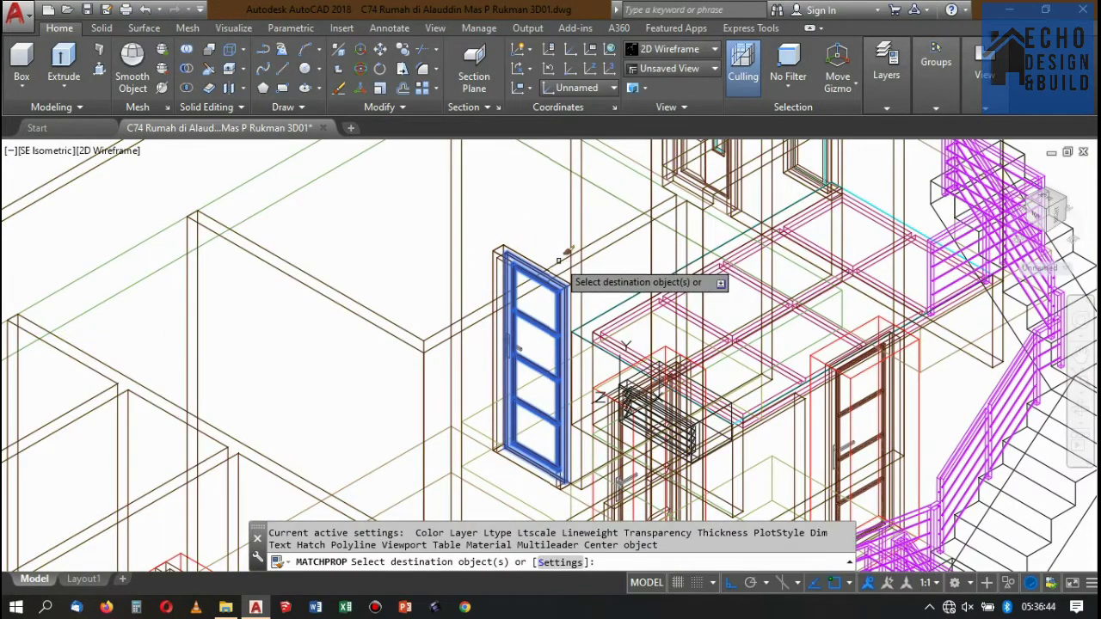
scroll(522, 270, "up", 2)
scroll(527, 264, "up", 2)
scroll(602, 206, "down", 3)
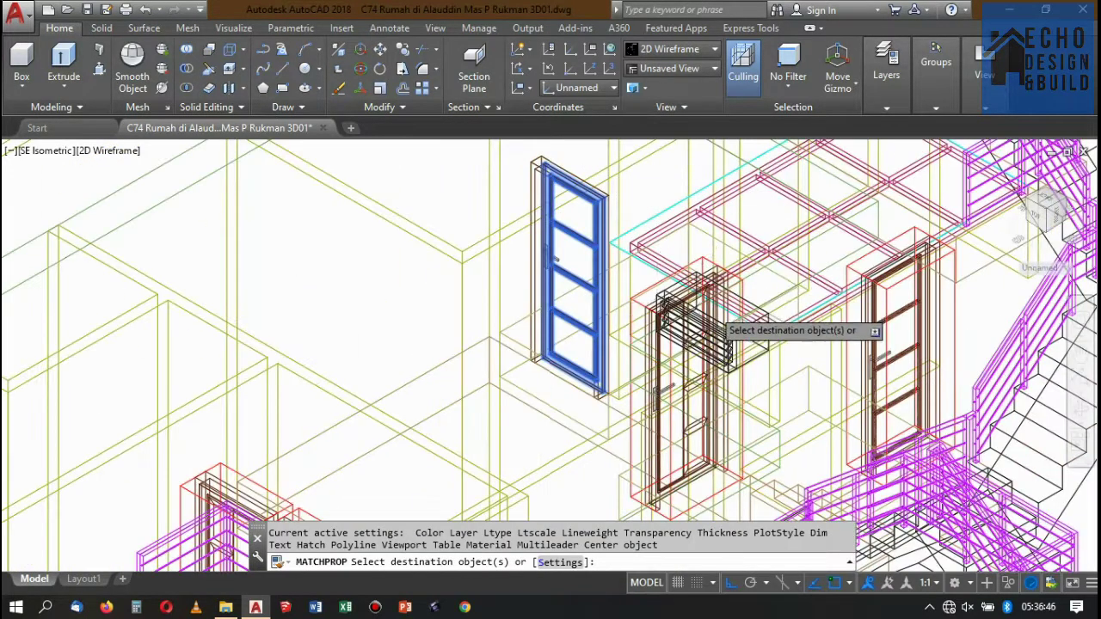
Apply the door's properties to the new opening box.
scroll(774, 357, "up", 4)
scroll(772, 366, "up", 2)
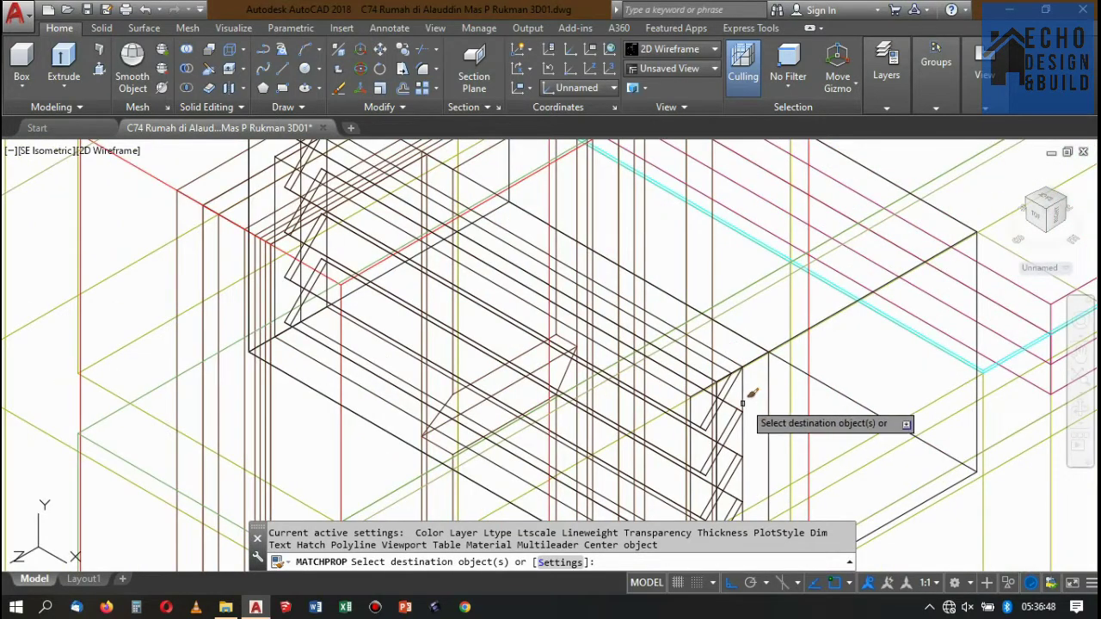
left_click(742, 403)
scroll(748, 396, "down", 3)
key("Return")
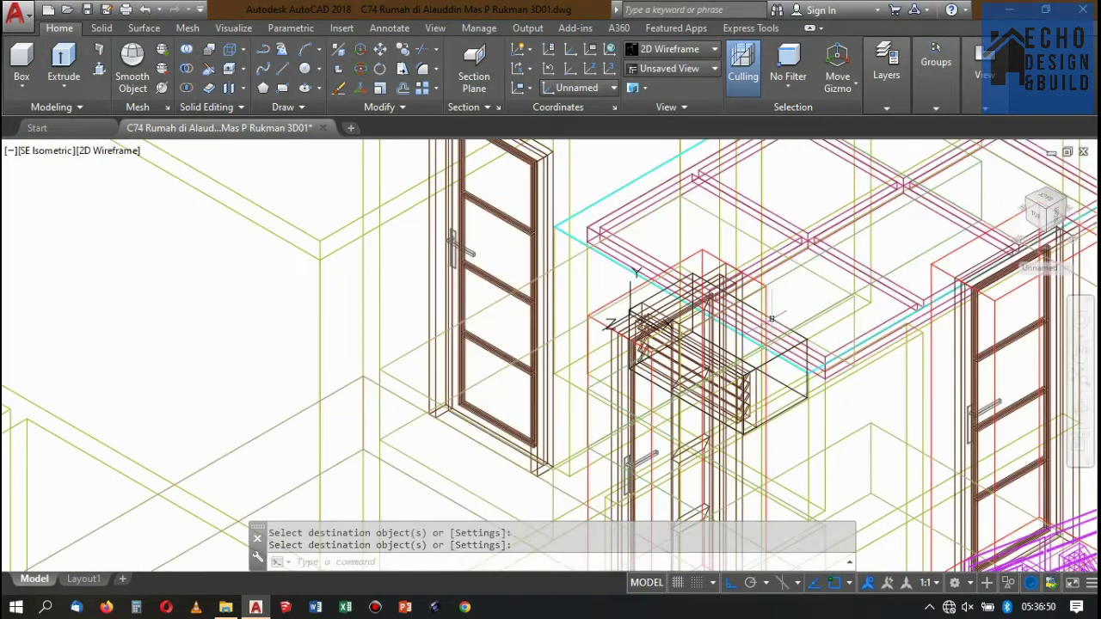
scroll(766, 393, "up", 3)
key("Return")
Move the opening box from its corner onto the louvre vent frame's edge above the door, then clear the selection.
left_click(778, 311)
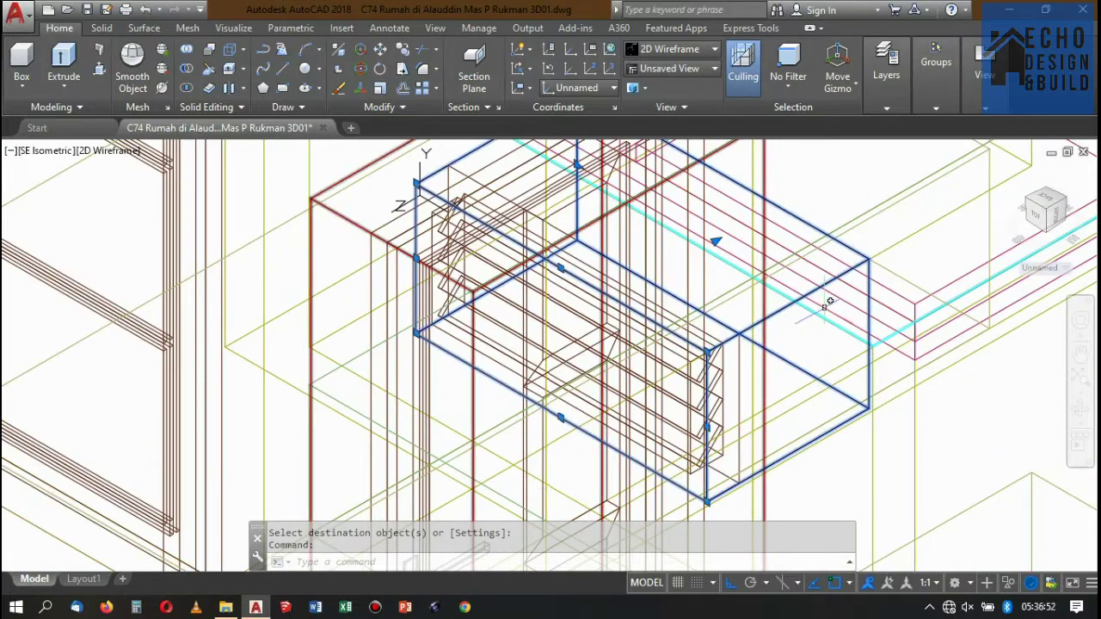
type("m")
key("Return")
scroll(817, 314, "up", 3)
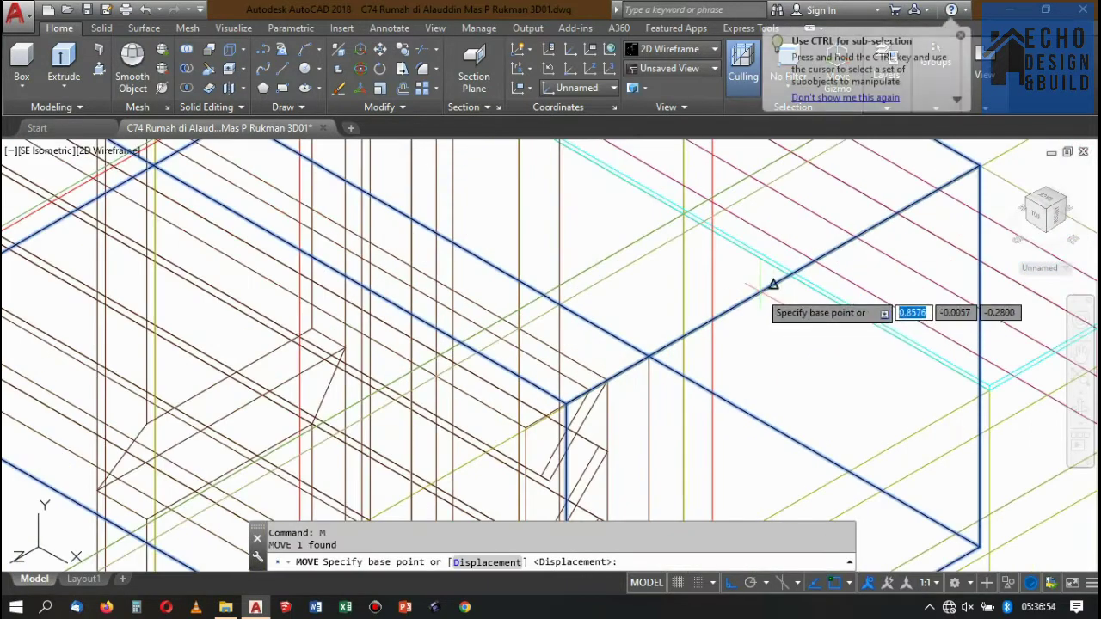
left_click(774, 284)
scroll(778, 275, "down", 2)
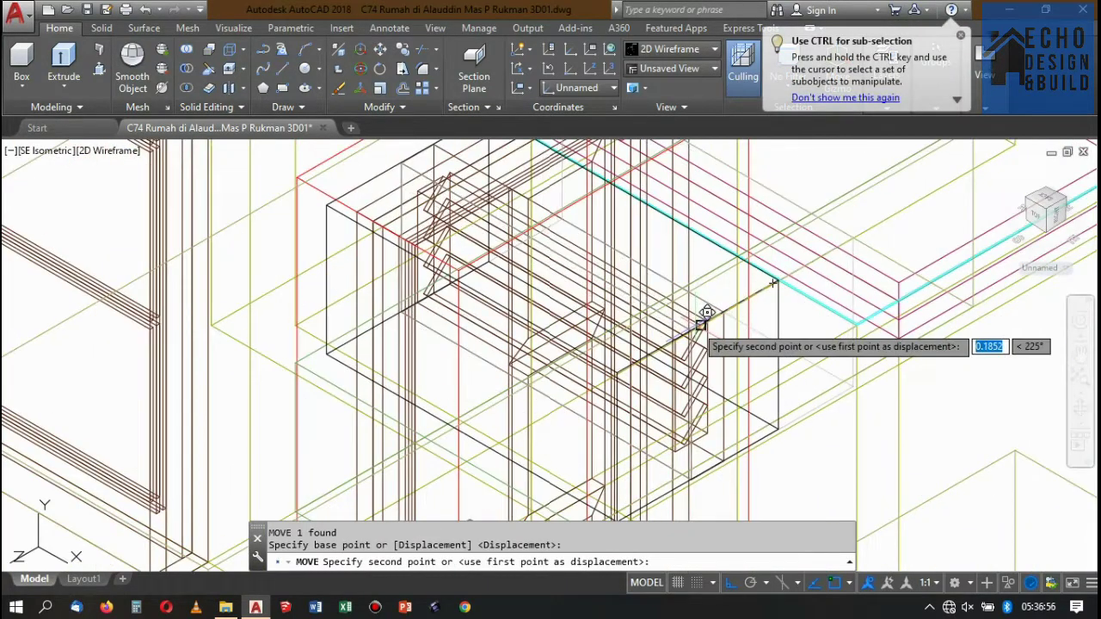
scroll(706, 315, "up", 2)
scroll(730, 307, "up", 2)
scroll(699, 318, "down", 2)
scroll(718, 315, "up", 3)
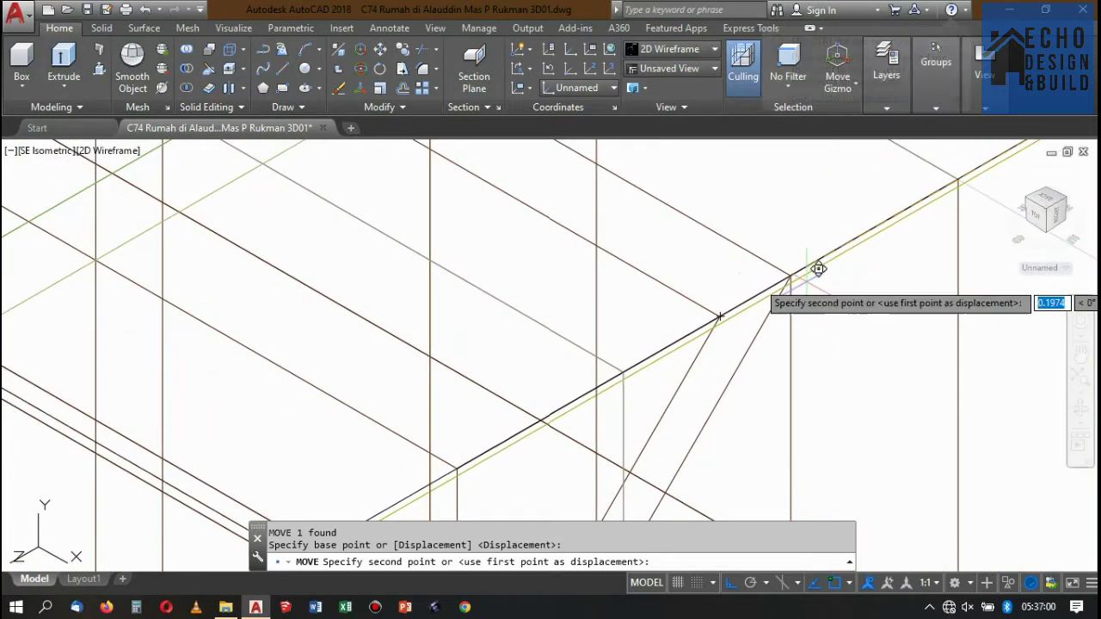
left_click(789, 277)
scroll(790, 277, "down", 2)
scroll(817, 215, "up", 2)
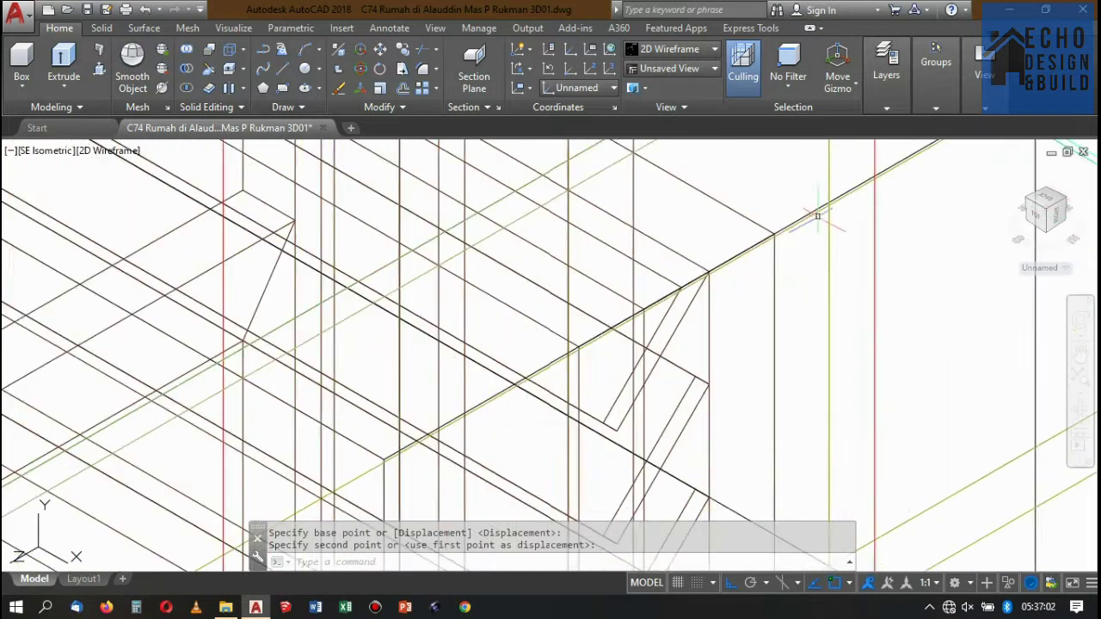
scroll(808, 219, "down", 2)
scroll(807, 221, "up", 1)
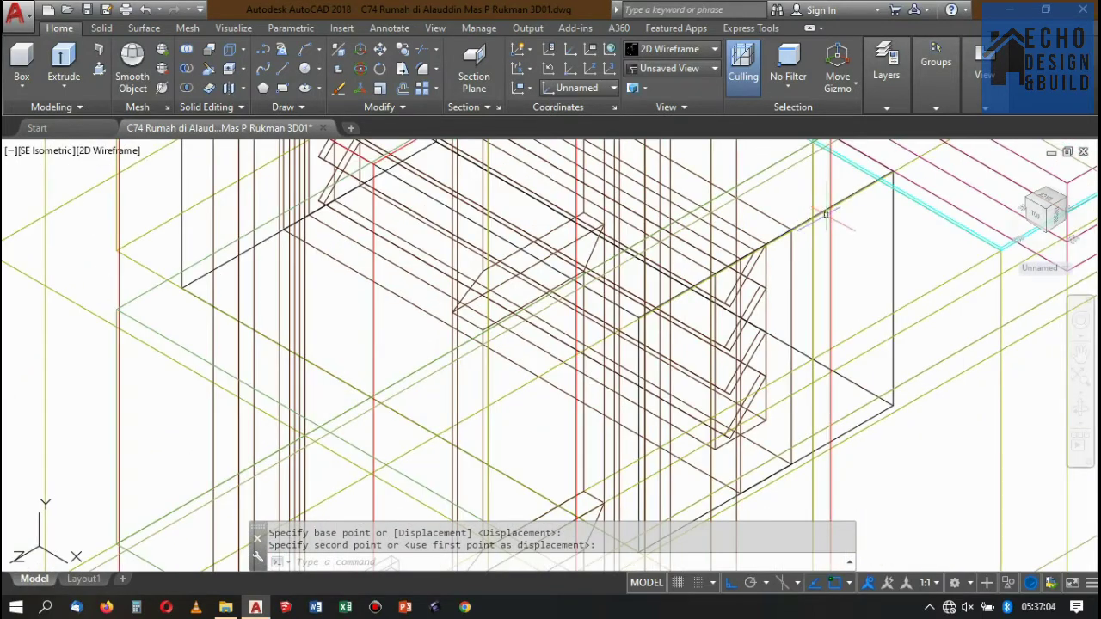
left_click(883, 413)
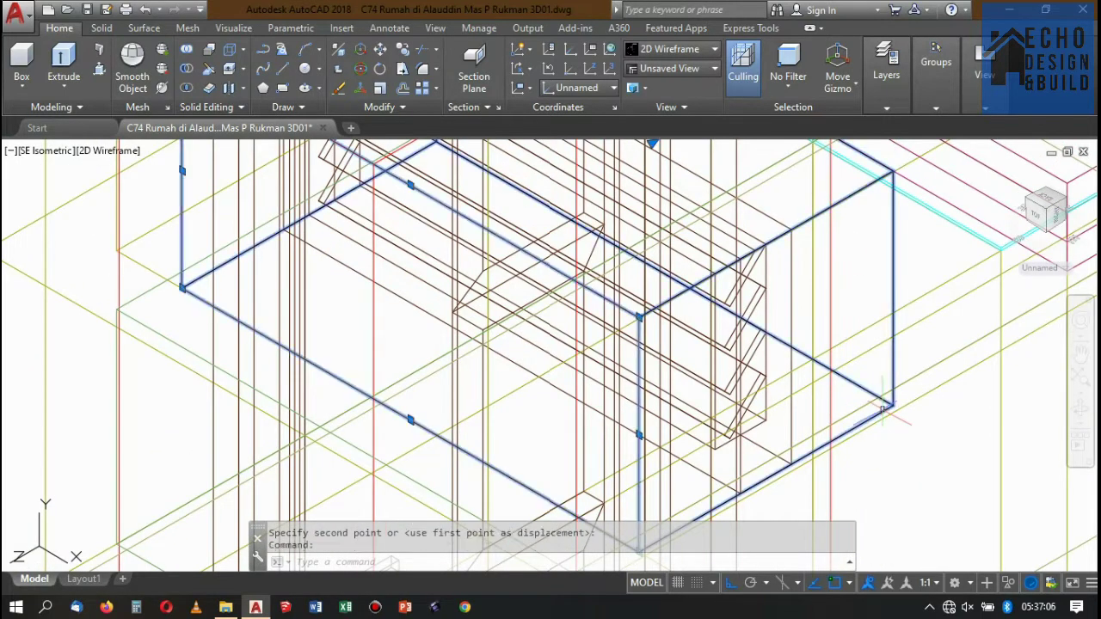
scroll(784, 289, "down", 2)
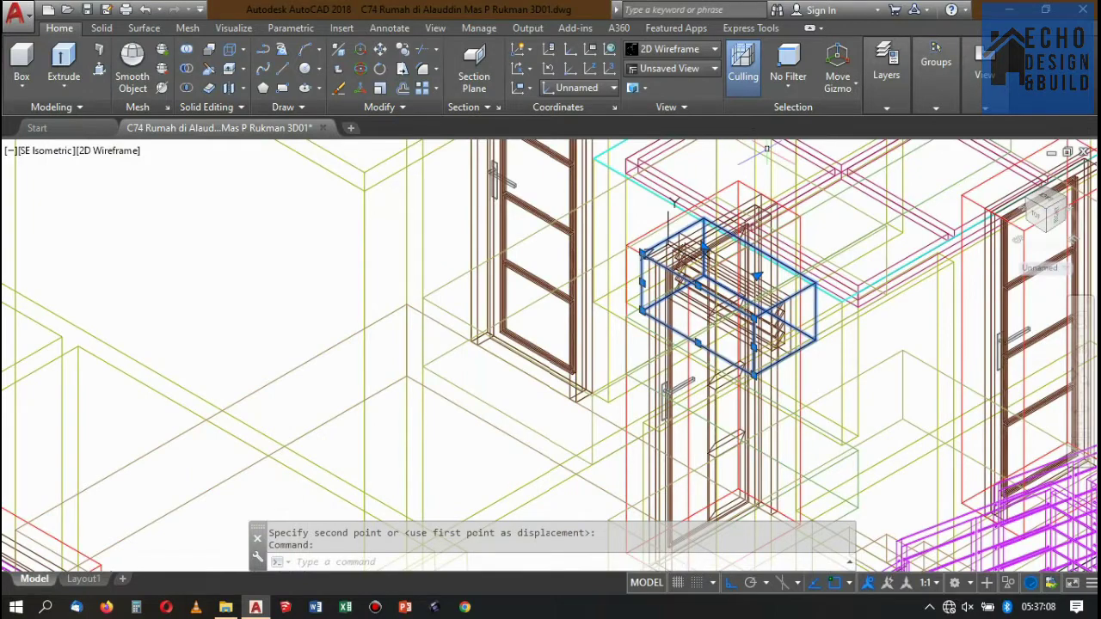
key("Escape")
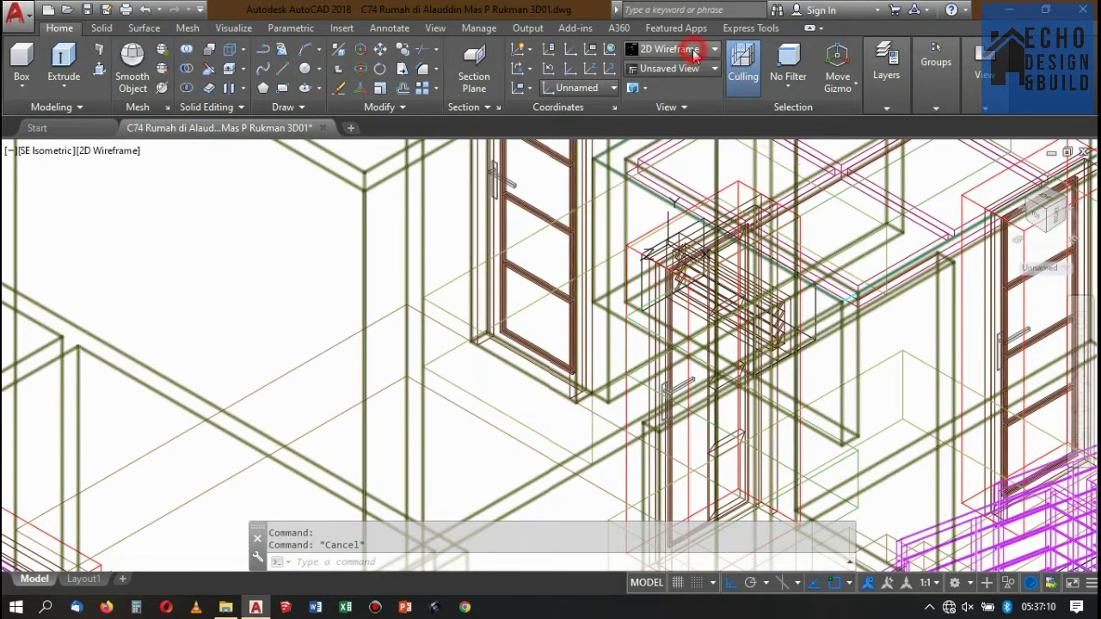
Preview the model in the Conceptual visual style, then switch back to 2D Wireframe.
left_click(694, 53)
left_click(862, 83)
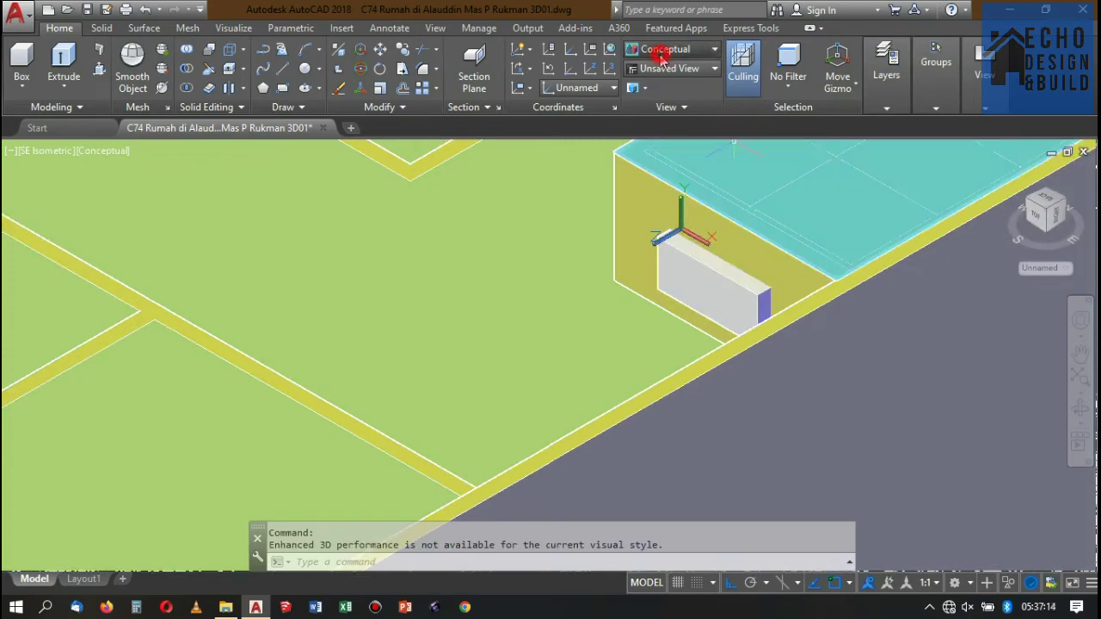
left_click(680, 49)
left_click(670, 84)
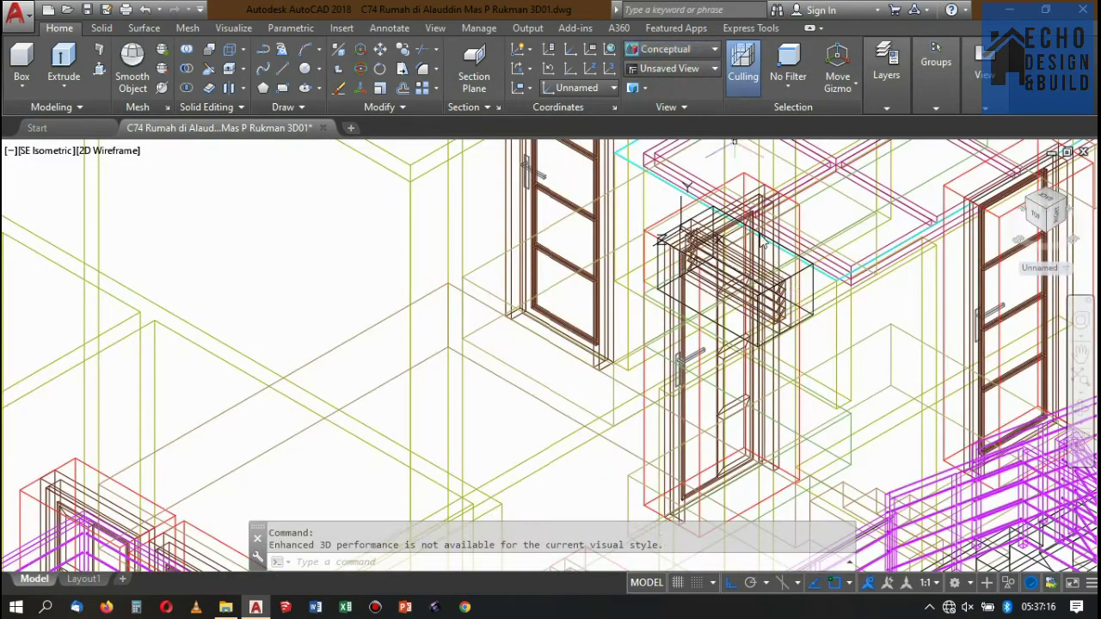
Move the opening box onto the bantuan layer.
scroll(805, 278, "up", 3)
left_click(792, 284)
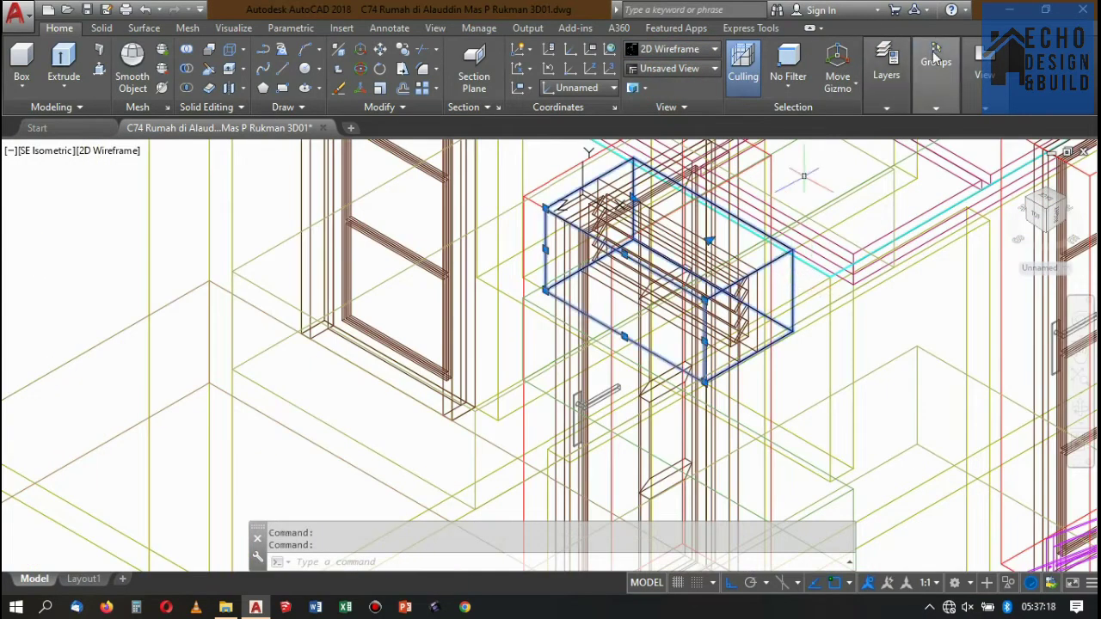
left_click(886, 107)
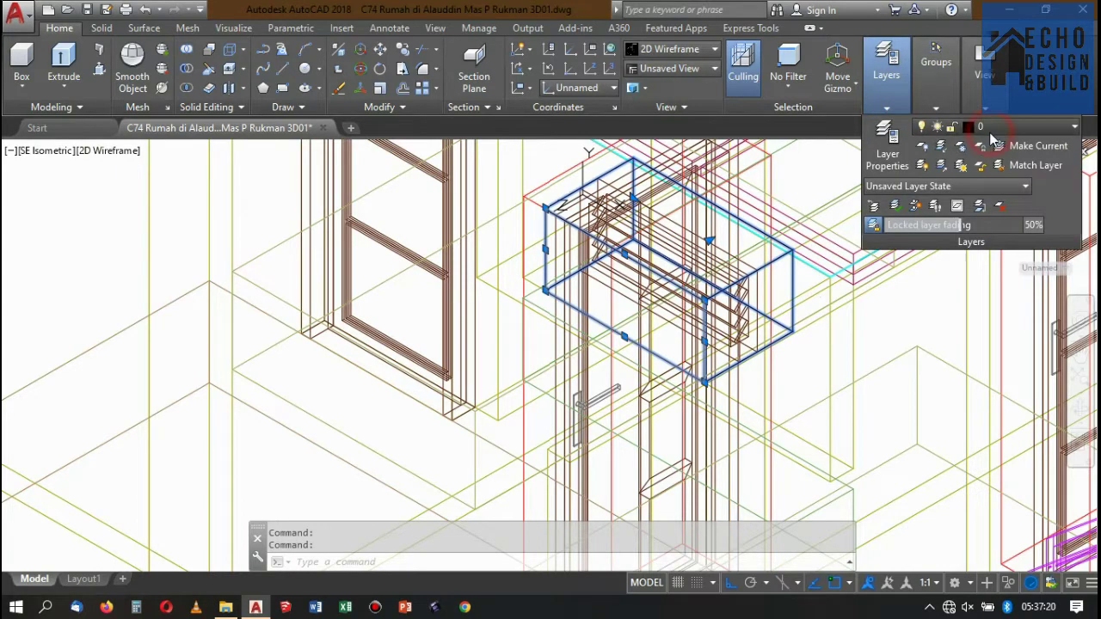
left_click(990, 130)
left_click(1000, 225)
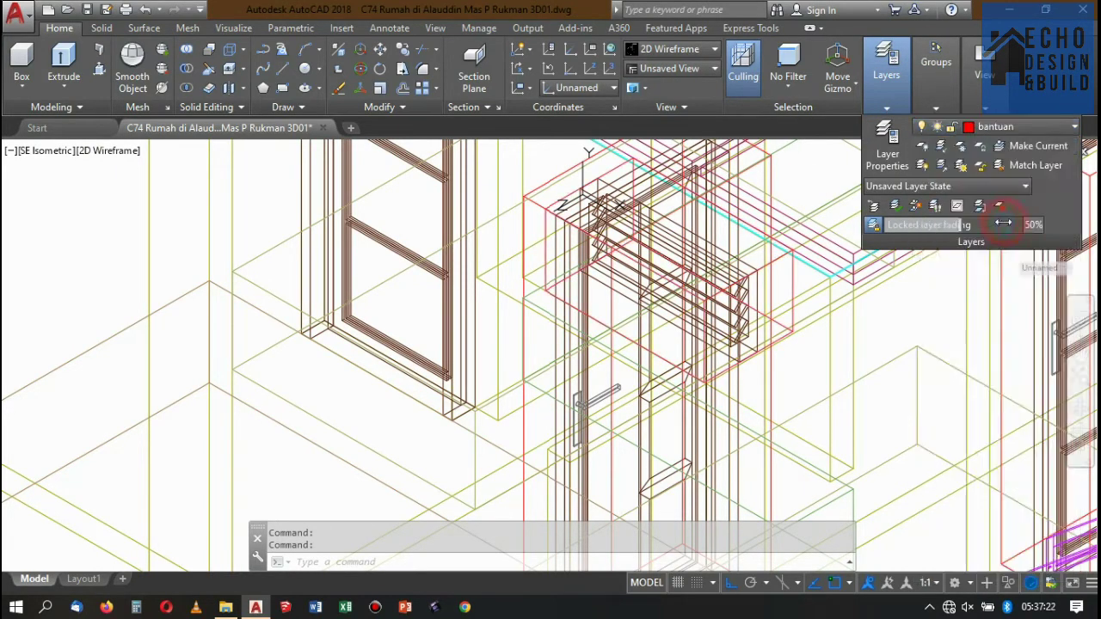
Window-select the opening box and louvers and combine them into one unnamed group.
left_click(774, 288)
scroll(757, 289, "down", 2)
scroll(757, 288, "up", 2)
scroll(746, 287, "up", 1)
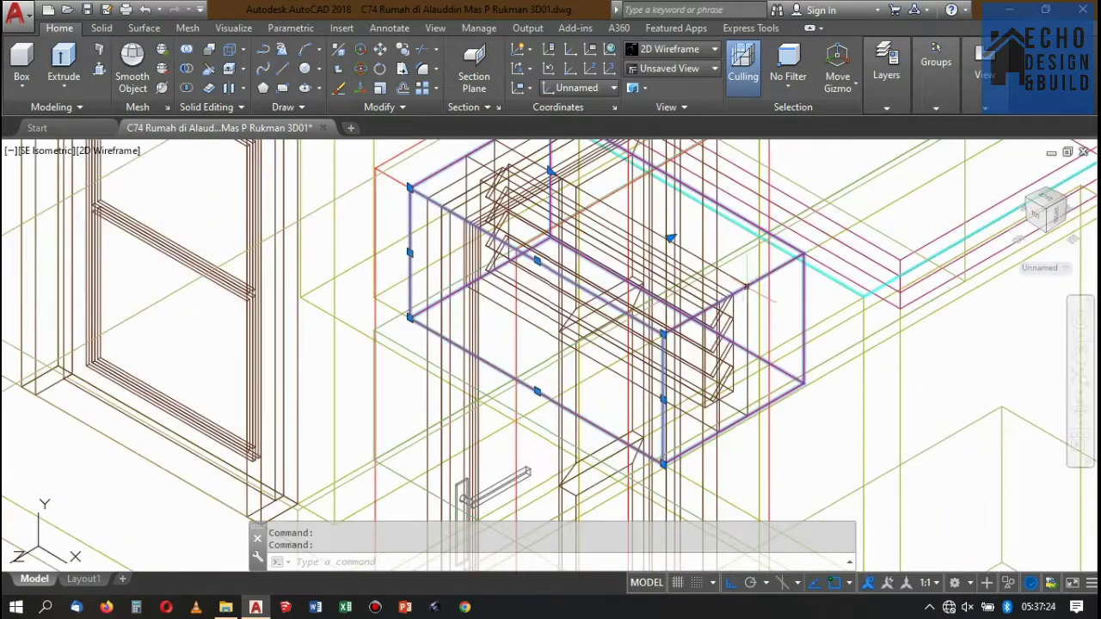
scroll(744, 289, "up", 3)
left_click(776, 303)
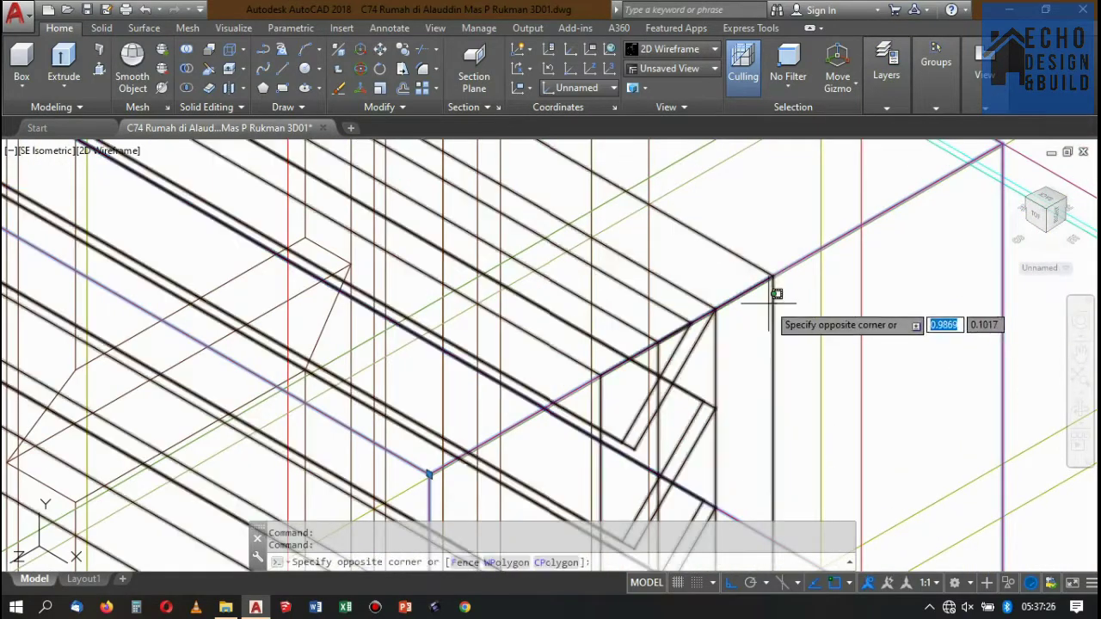
left_click(943, 62)
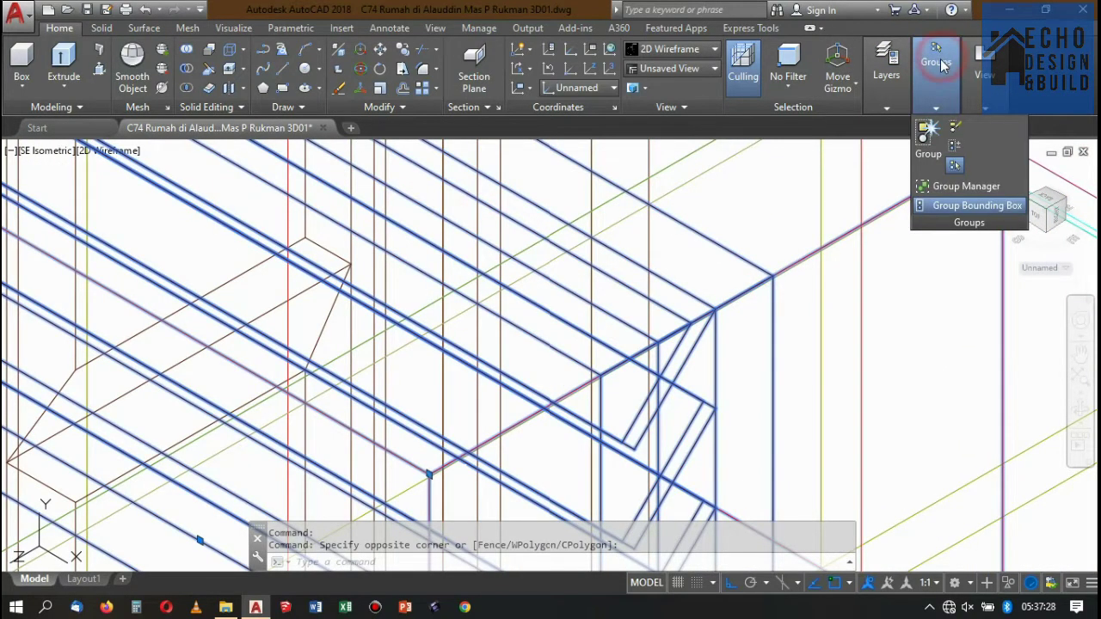
left_click(929, 146)
scroll(791, 224, "down", 3)
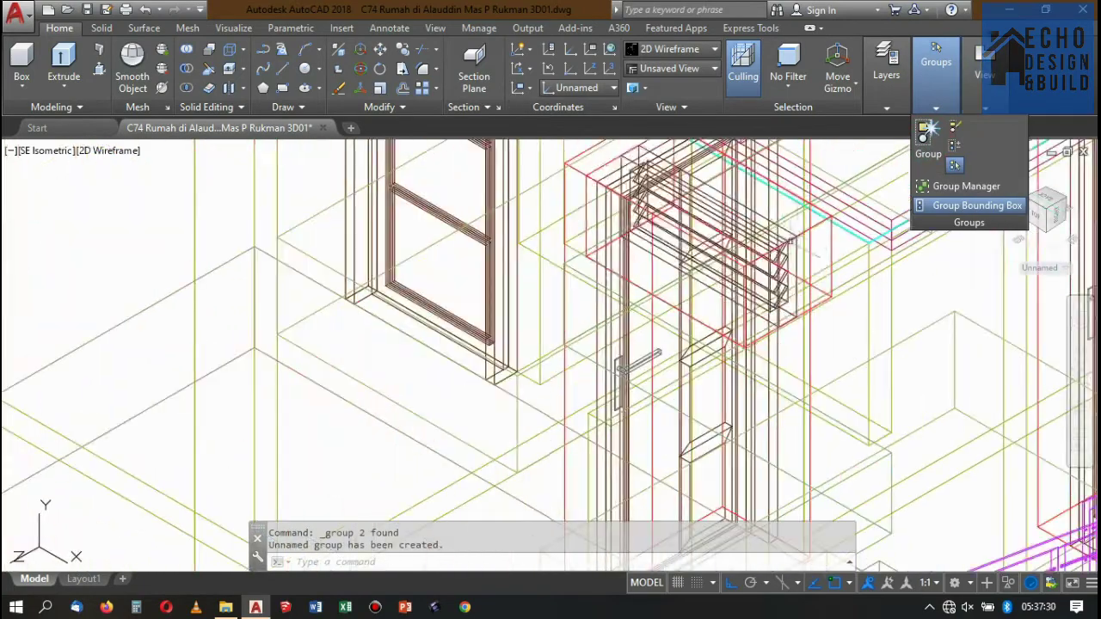
left_click(789, 237)
scroll(723, 241, "down", 3)
scroll(701, 224, "up", 3)
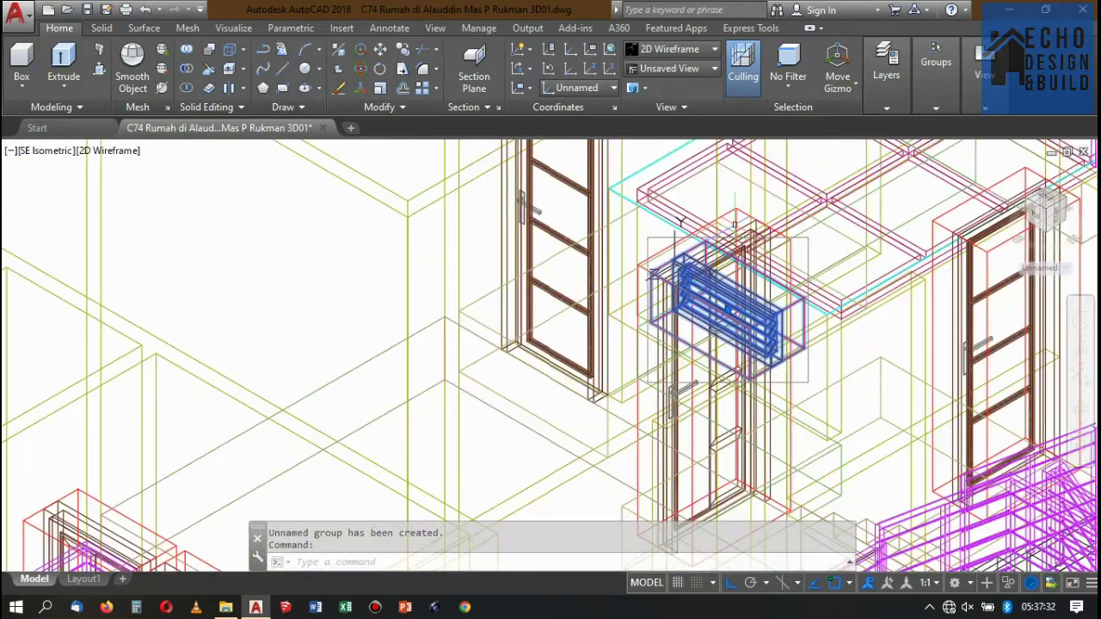
scroll(697, 219, "down", 3)
scroll(693, 218, "down", 2)
Copy the vent group with CO to a spot beside the house.
scroll(680, 217, "up", 2)
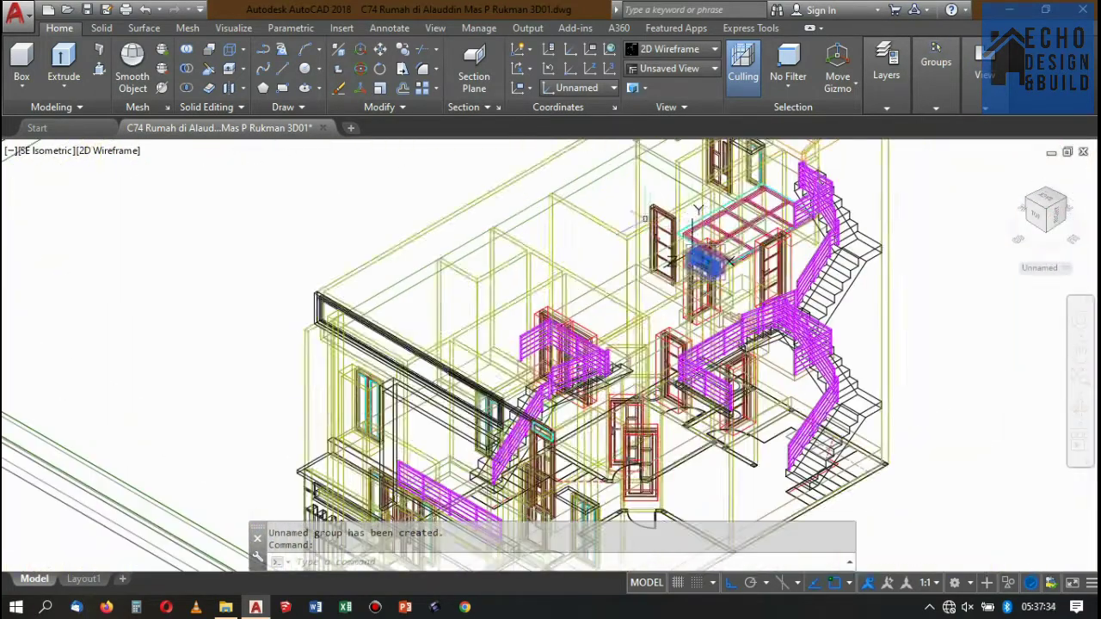
scroll(637, 222, "down", 1)
type("Co")
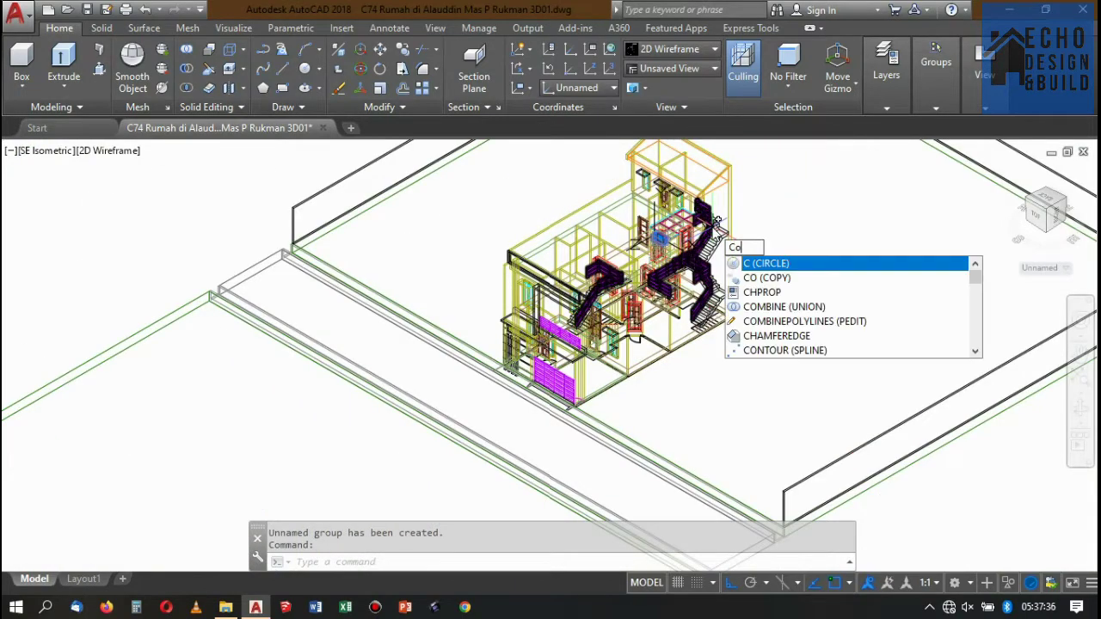
key("Return")
left_click(828, 303)
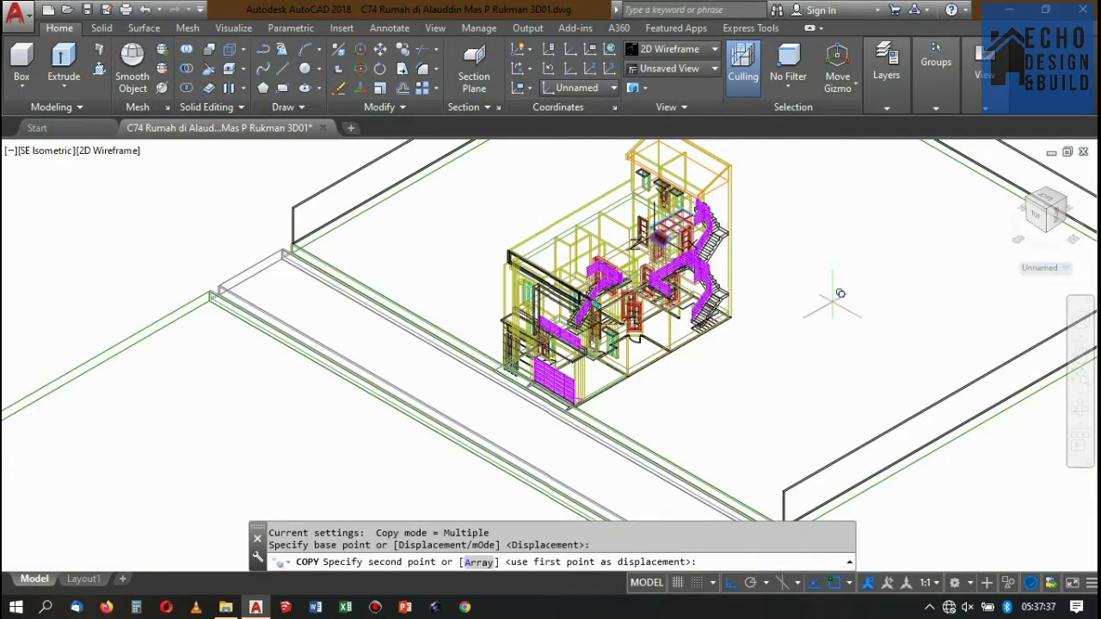
left_click(952, 230)
key("Return")
Rotate the copied vent assembly 90 degrees about a base point on the copy.
scroll(799, 296, "up", 2)
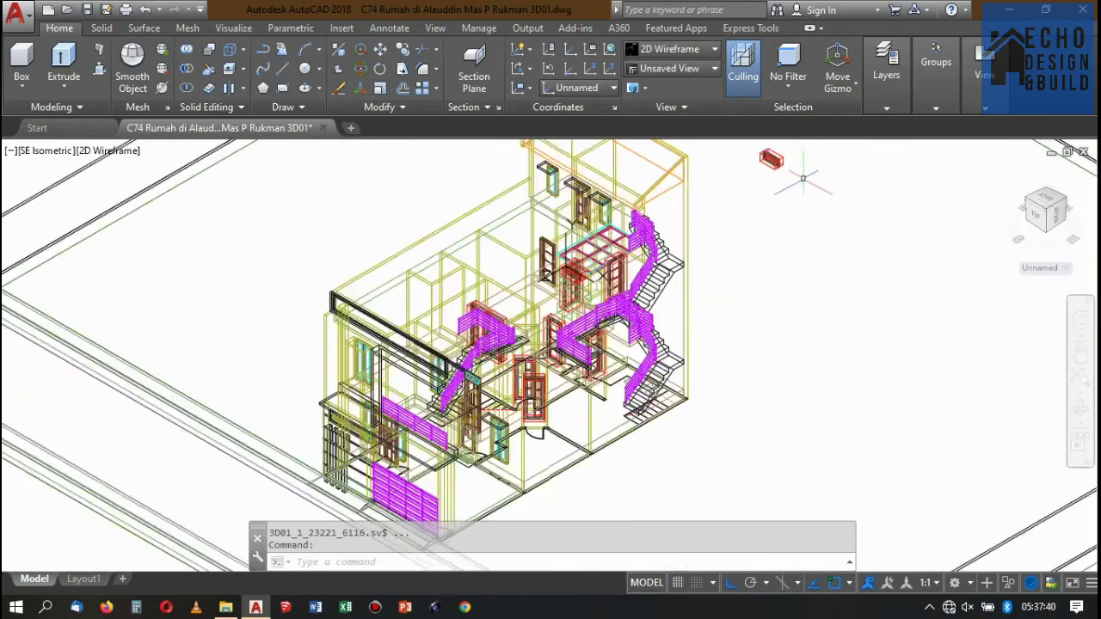
scroll(799, 296, "up", 3)
scroll(800, 296, "down", 3)
scroll(799, 296, "up", 2)
left_click(813, 336)
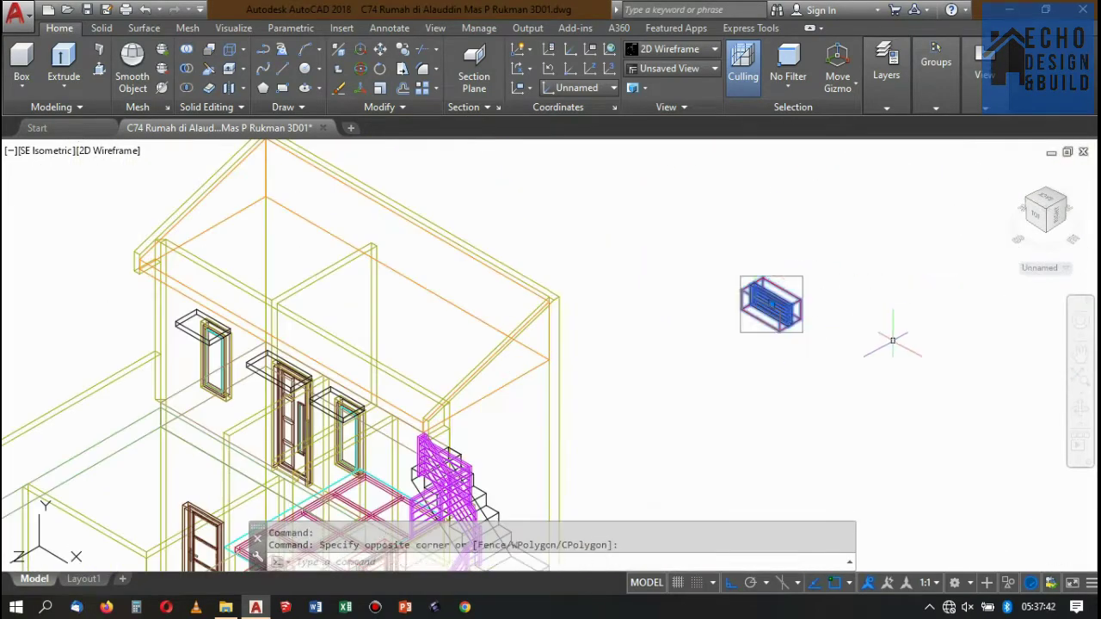
type("ro")
key("Return")
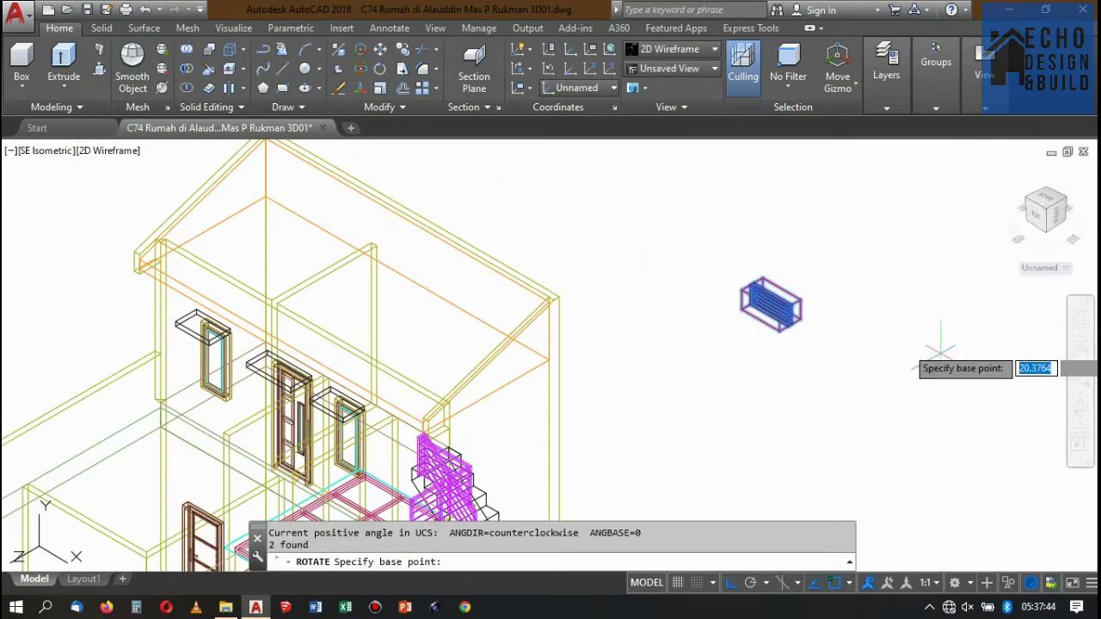
left_click(854, 345)
scroll(809, 386, "down", 4)
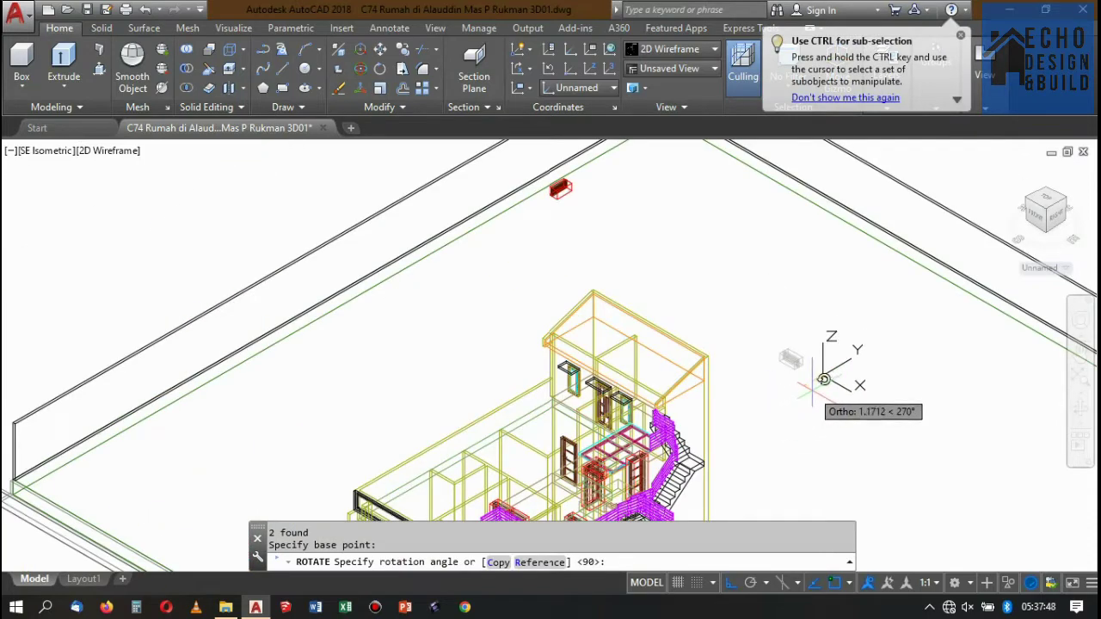
left_click(823, 379)
Zoom in on the rotated copy and window-select it.
scroll(634, 205, "up", 2)
scroll(454, 209, "up", 3)
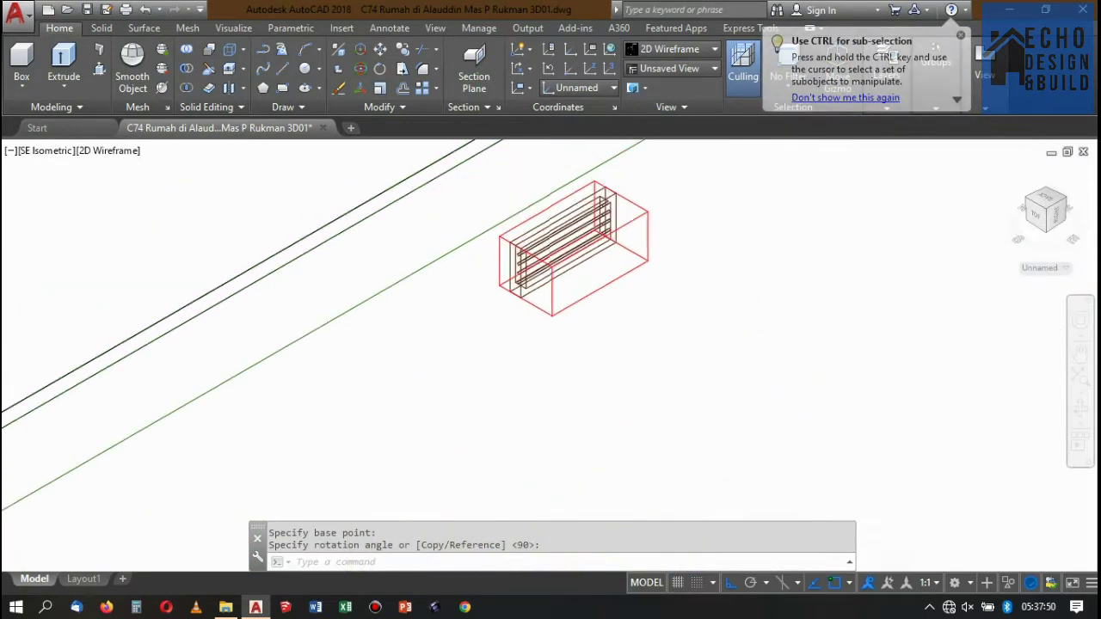
scroll(462, 225, "up", 2)
scroll(602, 219, "up", 3)
scroll(647, 206, "up", 2)
scroll(647, 207, "down", 3)
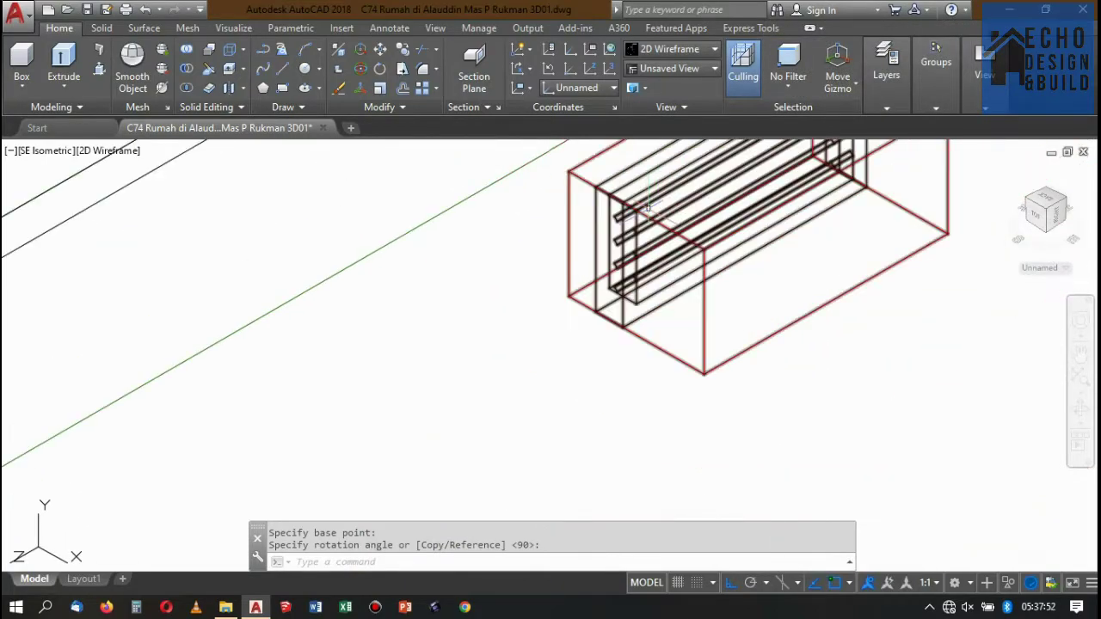
scroll(647, 206, "up", 2)
scroll(781, 197, "down", 5)
scroll(801, 258, "up", 2)
scroll(823, 344, "up", 2)
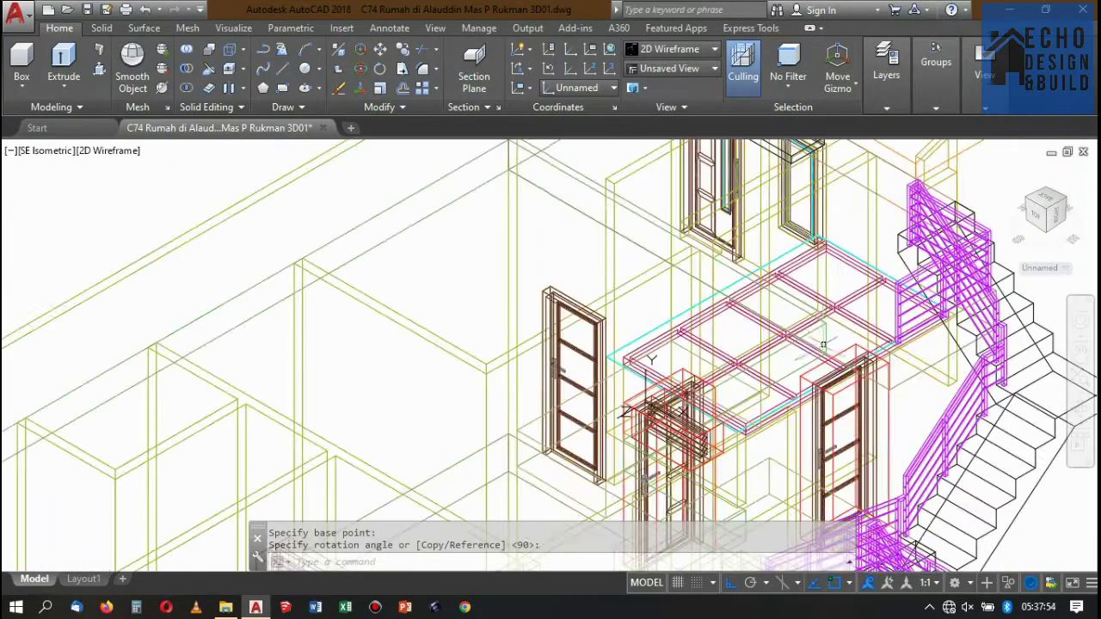
scroll(823, 344, "down", 2)
scroll(783, 352, "up", 3)
scroll(740, 400, "up", 3)
scroll(765, 419, "up", 2)
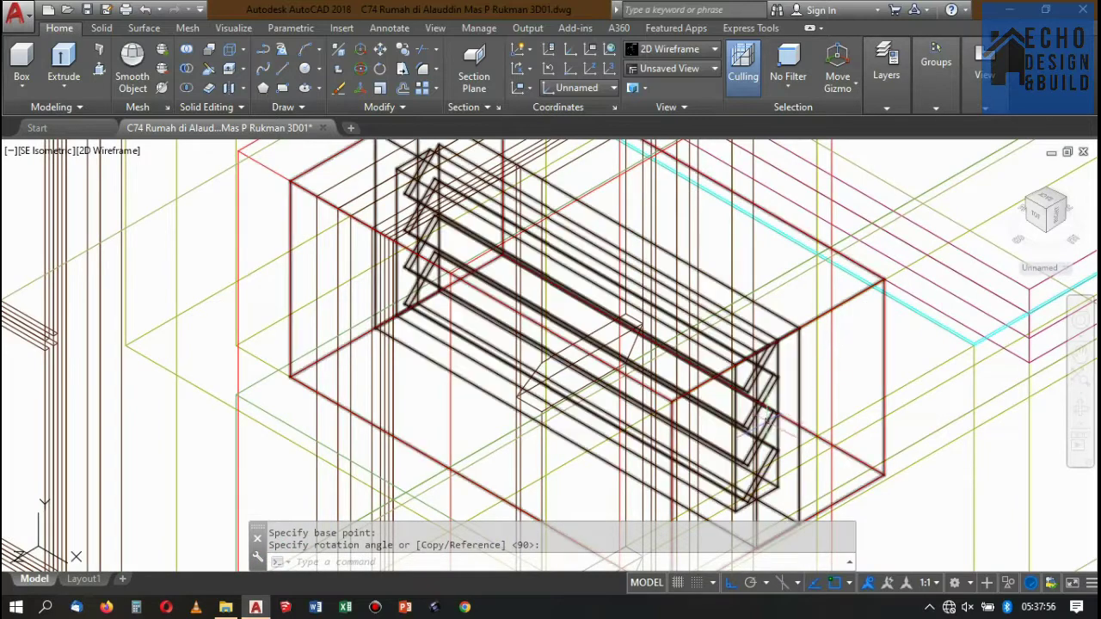
scroll(766, 419, "down", 3)
scroll(770, 258, "down", 3)
scroll(769, 216, "up", 4)
scroll(839, 311, "up", 1)
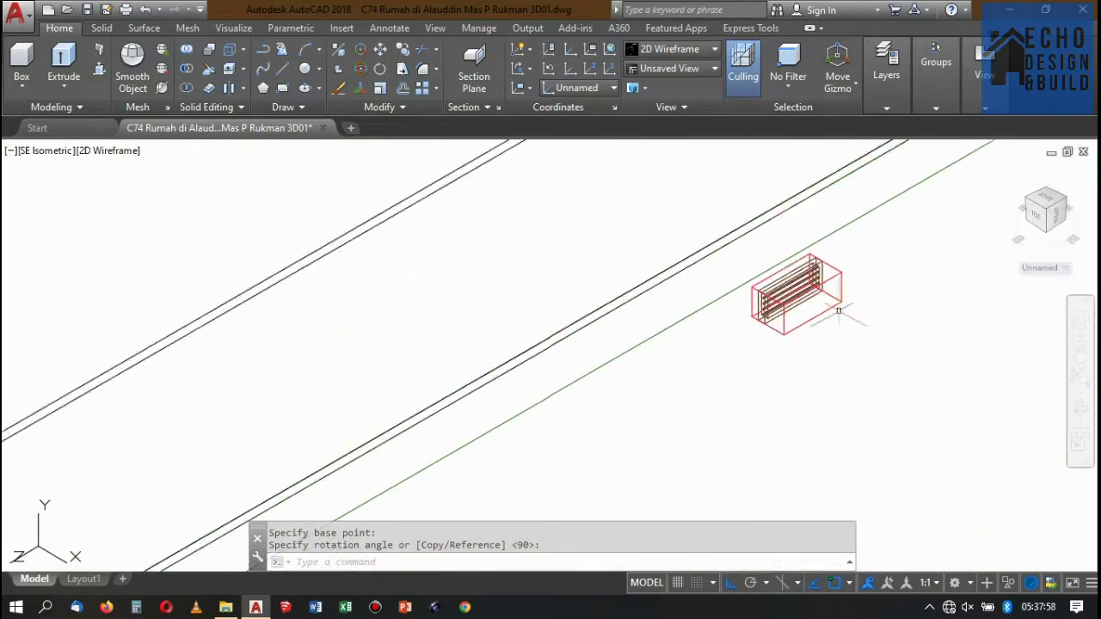
left_click(838, 312)
scroll(839, 312, "down", 1)
left_click(843, 327)
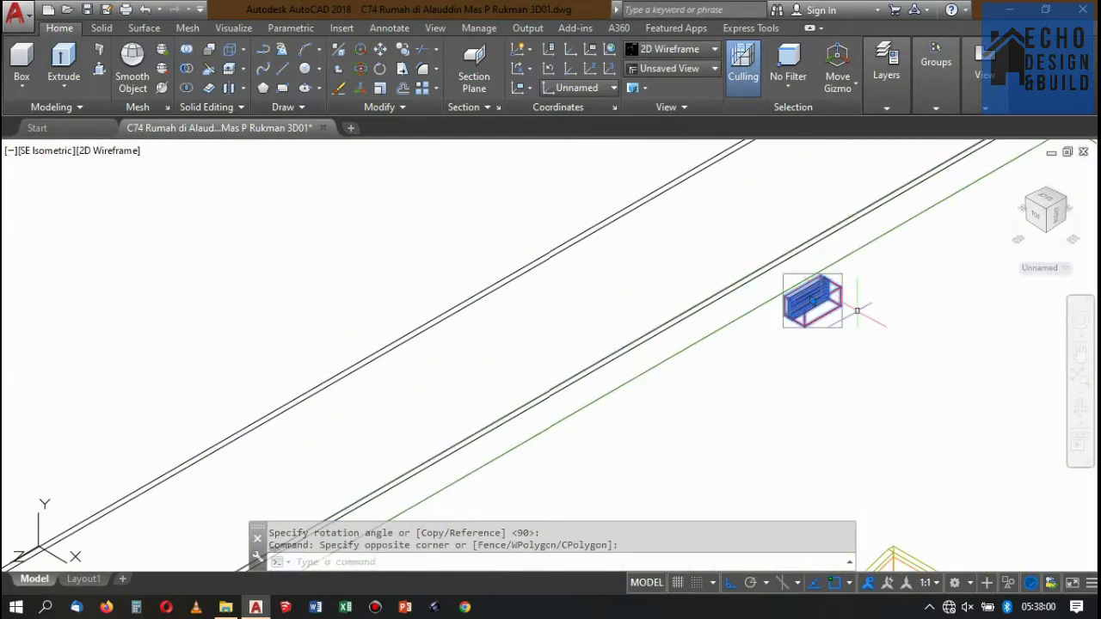
Reset the coordinate system to World with the UCS command.
key("Escape")
type("cs")
key("Return")
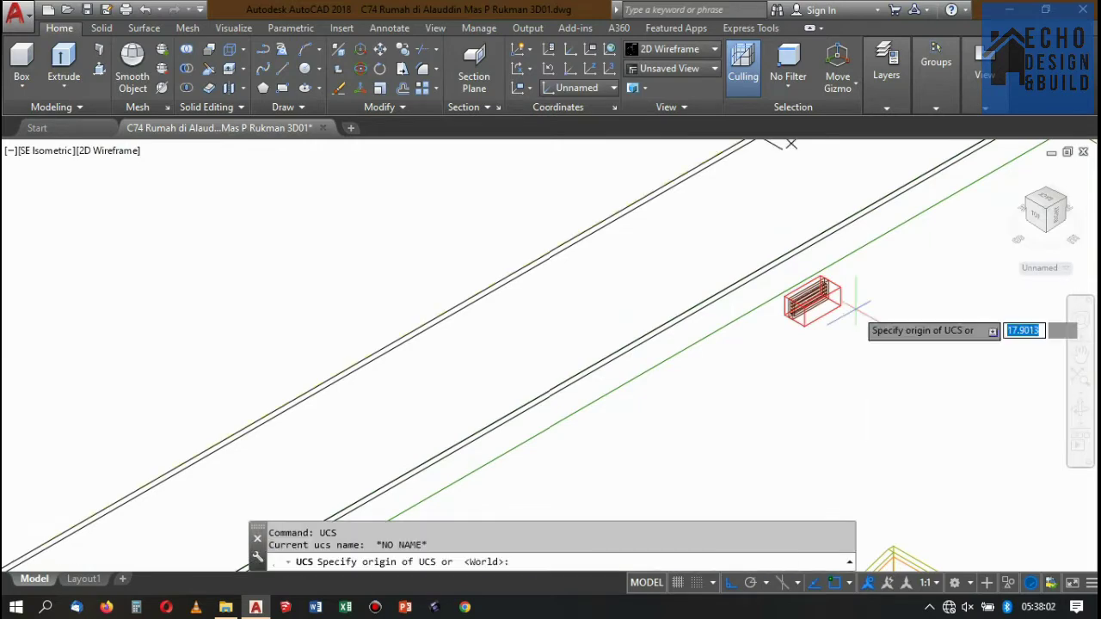
type("w")
key("Return")
Select the copied vent, view it from the southwest isometric direction, and begin MOVE.
left_click(833, 297)
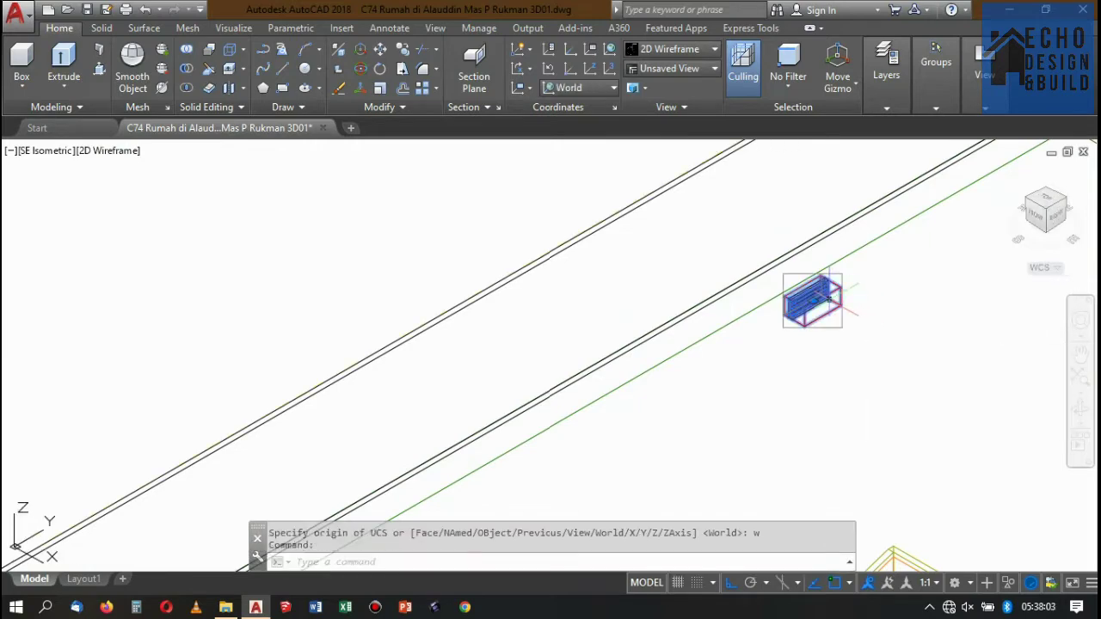
left_click(1029, 203)
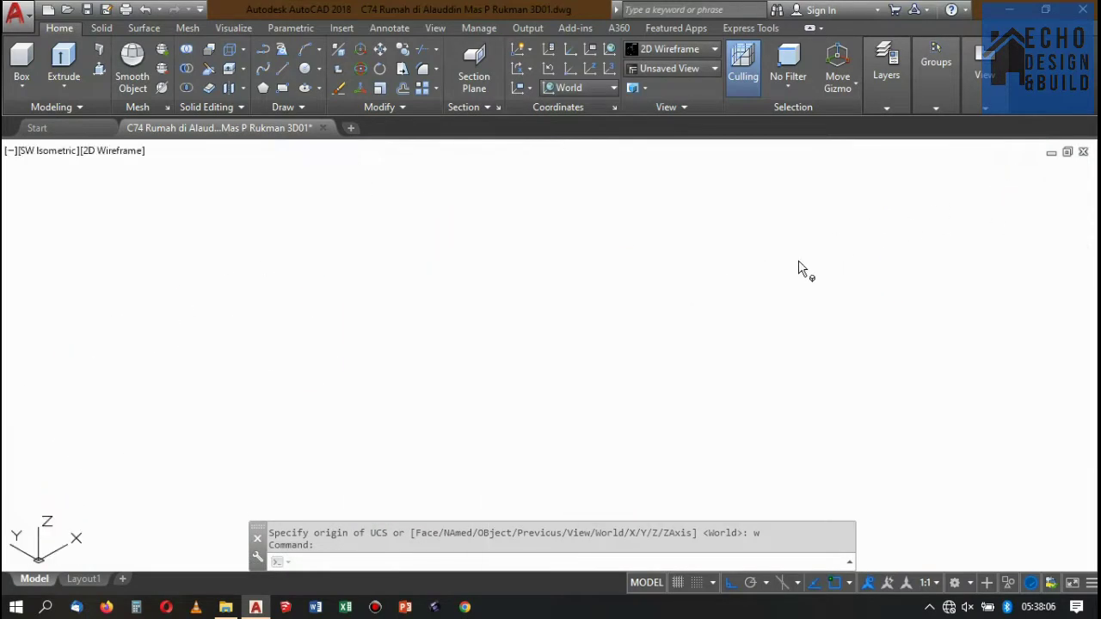
scroll(657, 290, "down", 4)
scroll(643, 250, "up", 4)
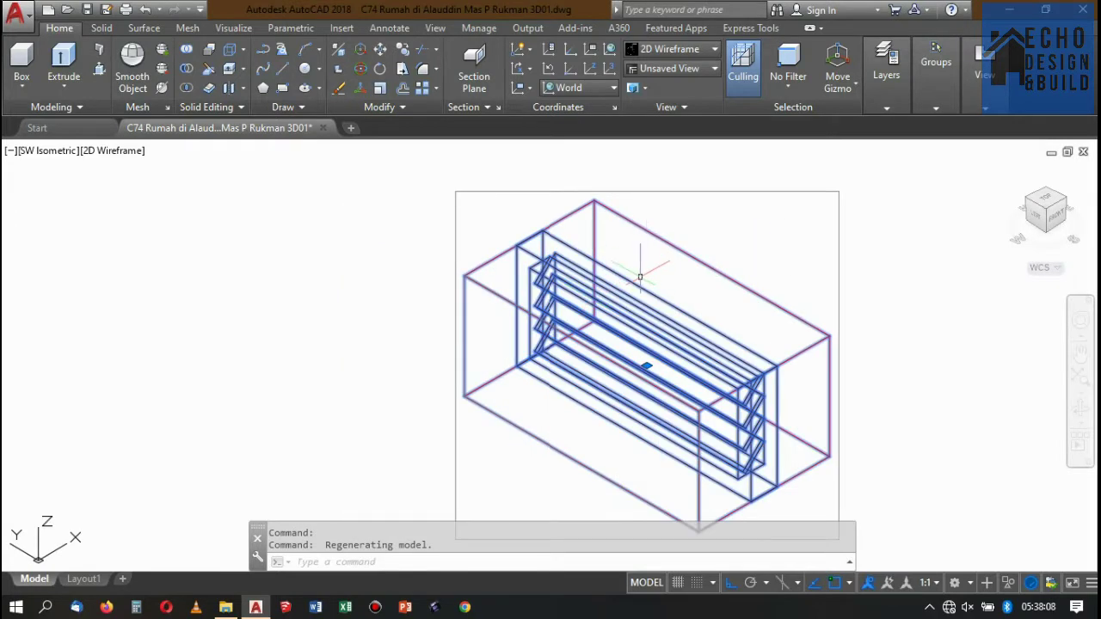
type("m")
key("Return")
scroll(639, 297, "up", 2)
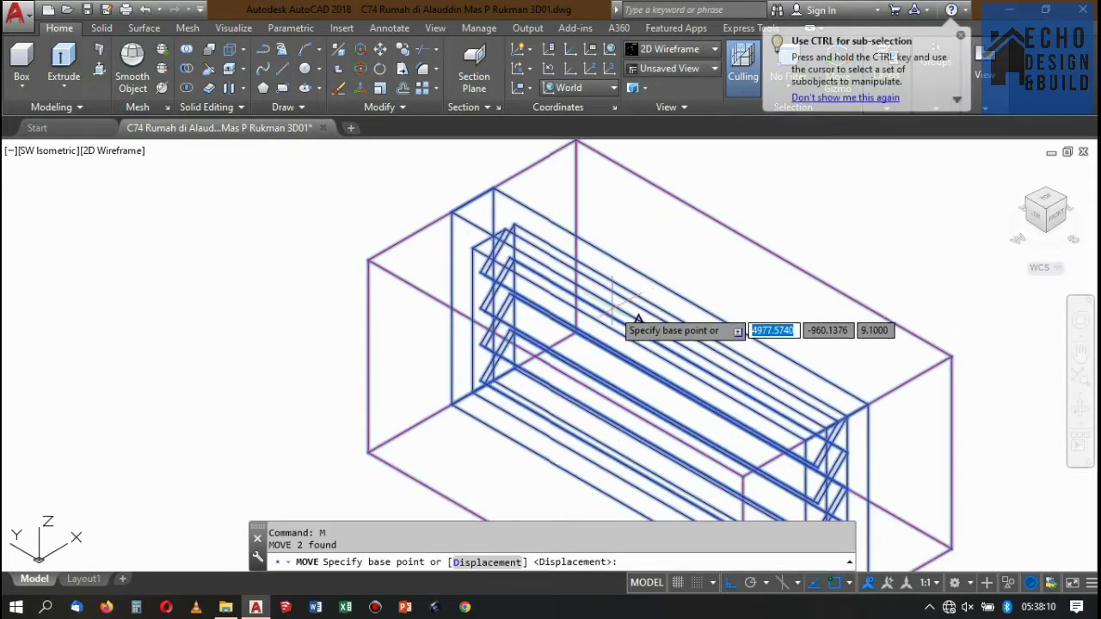
scroll(641, 321, "up", 2)
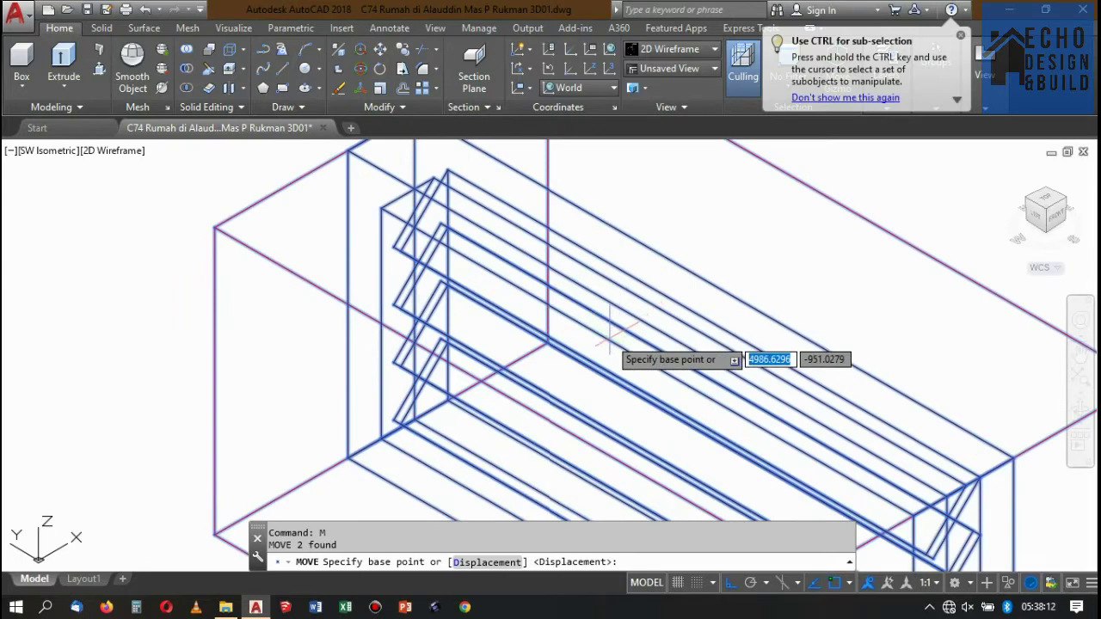
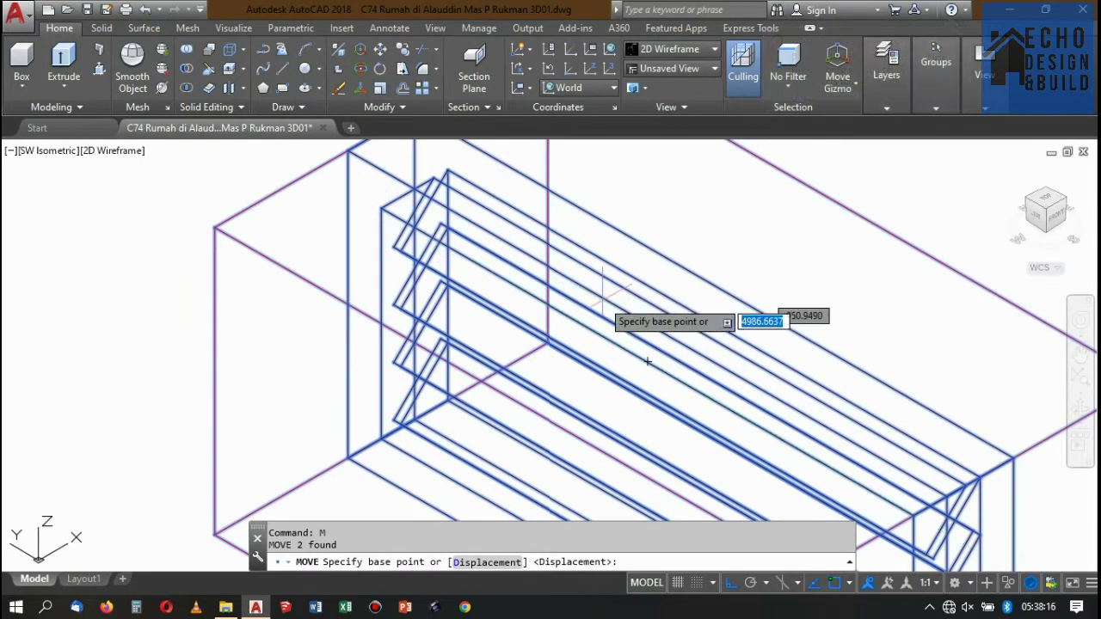
Move the louvered vent box onto the rooftop slab edge.
left_click(647, 361)
scroll(658, 348, "down", 5)
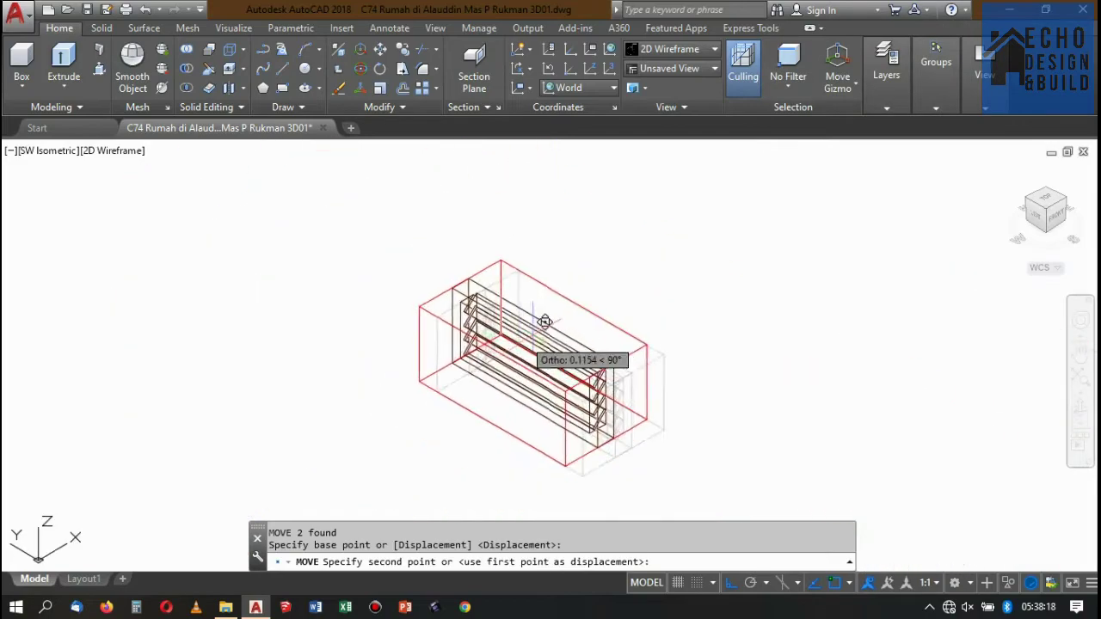
scroll(576, 314, "down", 3)
scroll(672, 330, "up", 3)
scroll(673, 329, "up", 3)
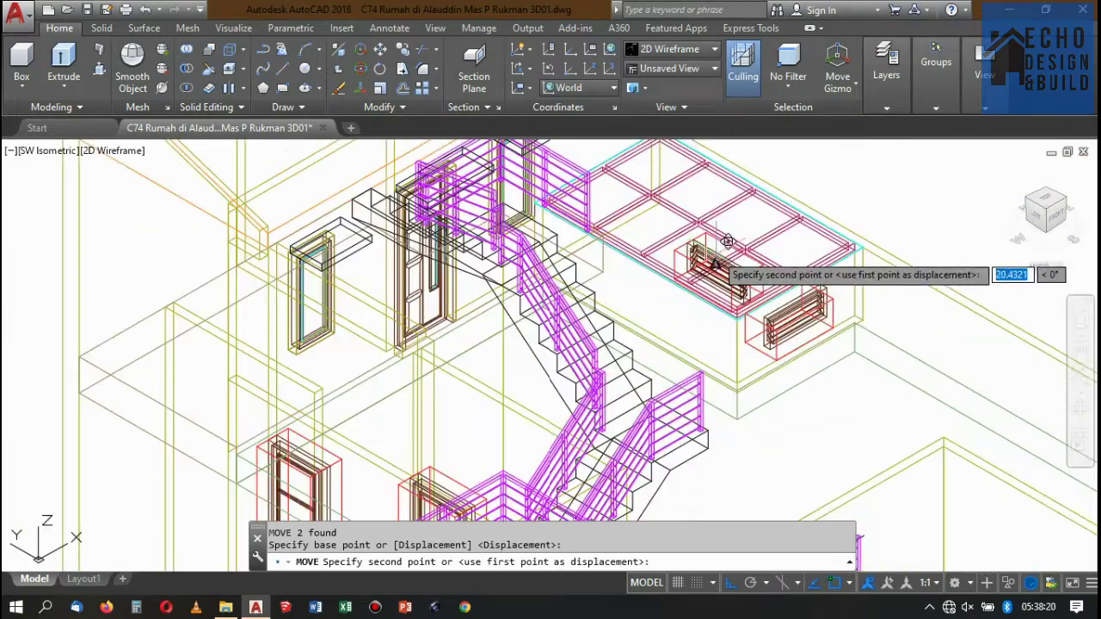
scroll(720, 238, "up", 2)
scroll(523, 258, "up", 2)
scroll(654, 256, "up", 2)
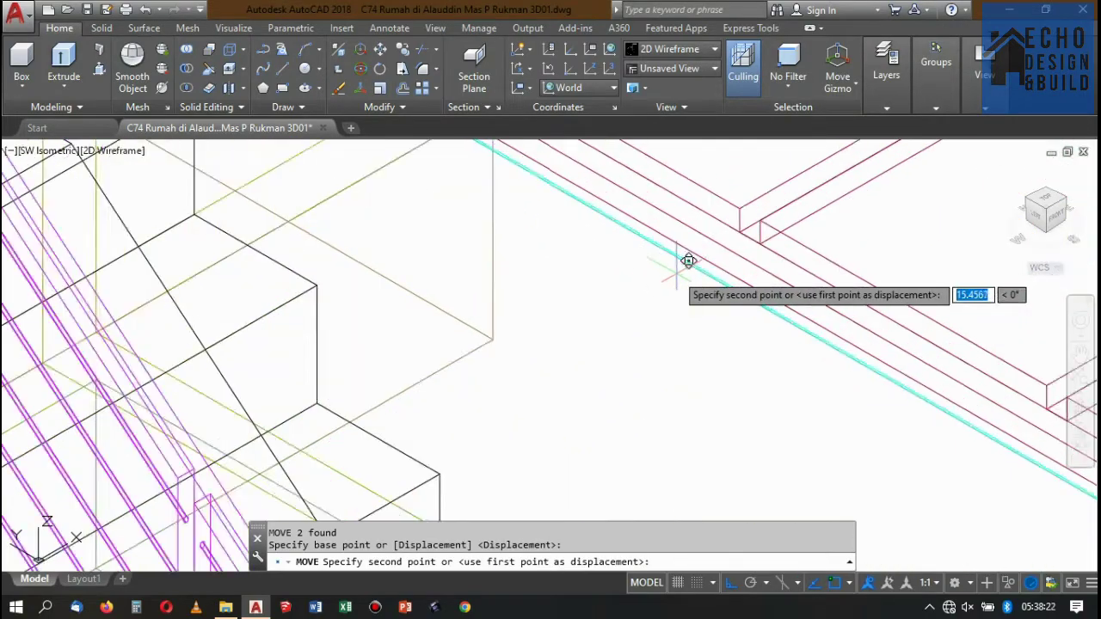
scroll(701, 256, "up", 2)
scroll(718, 258, "up", 2)
scroll(722, 261, "up", 1)
scroll(714, 260, "down", 2)
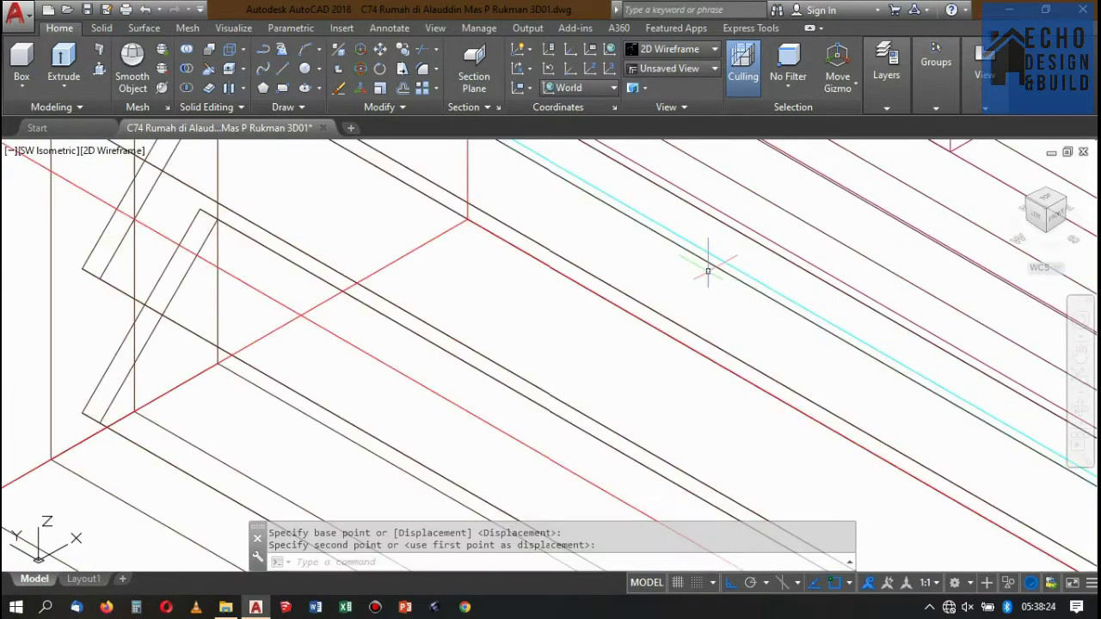
scroll(714, 260, "down", 2)
left_click(778, 340)
Copy the vent box 0.3 downward with Ortho on.
left_click(779, 340)
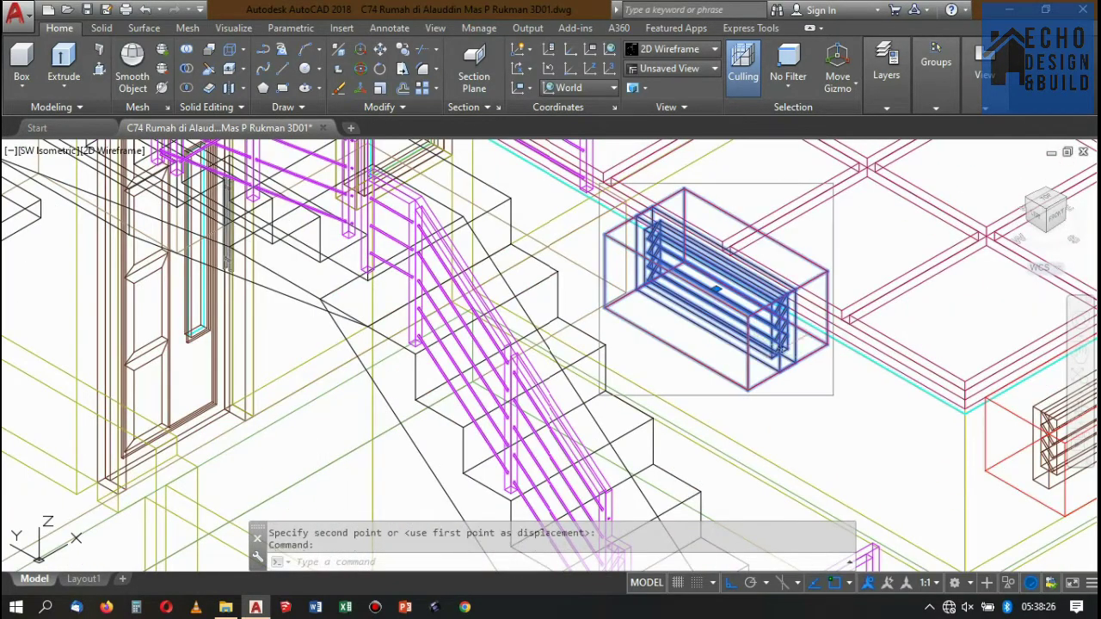
type("co")
key("Return")
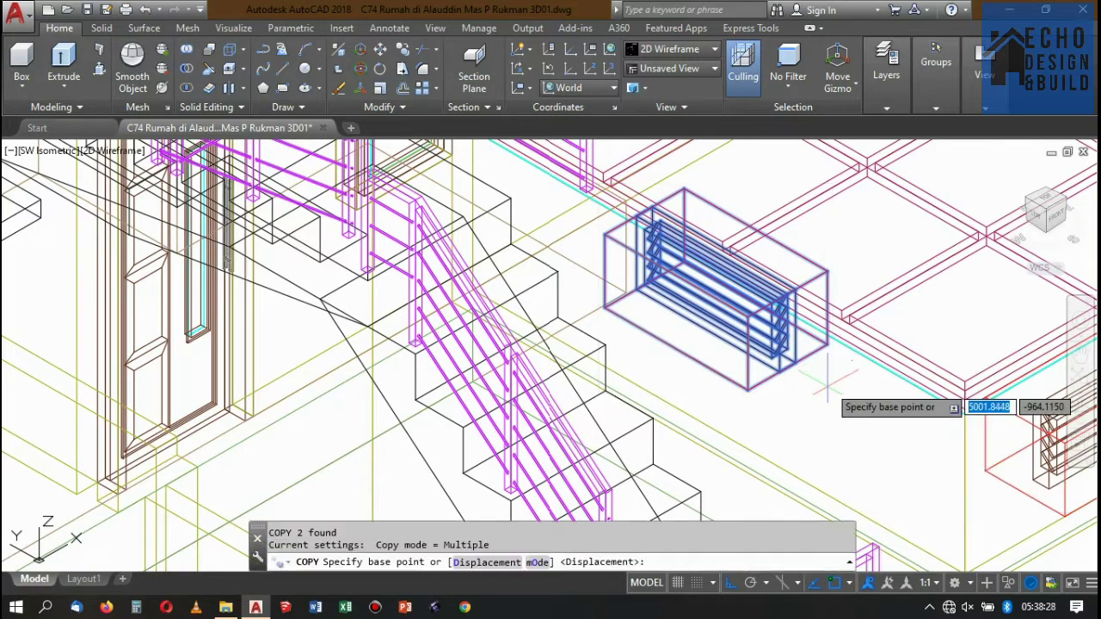
left_click(827, 378)
type("0.3")
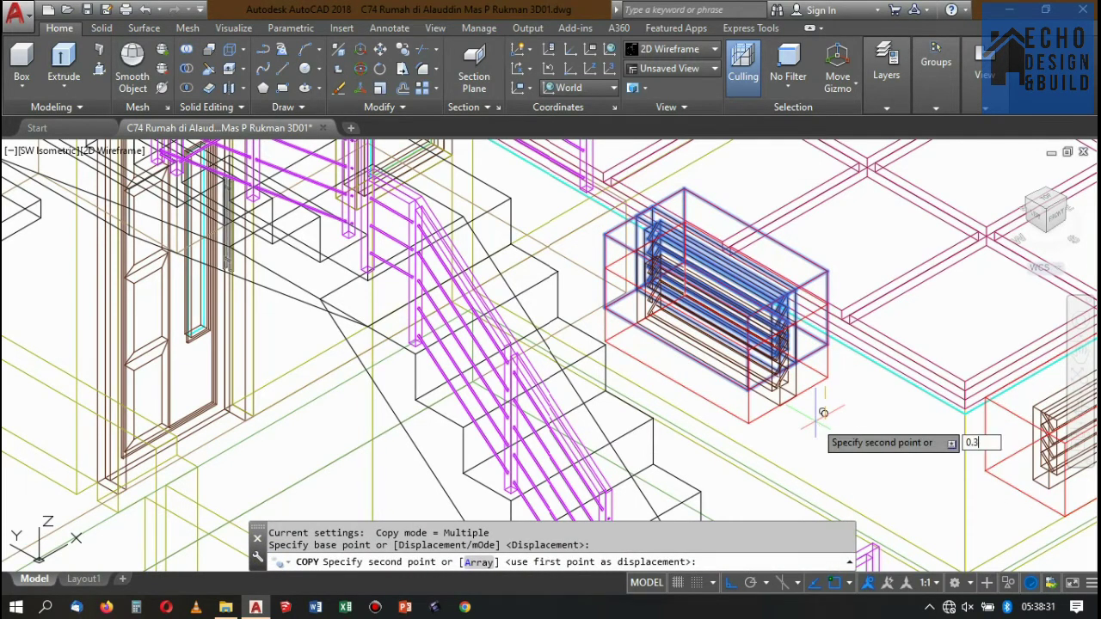
key("Return")
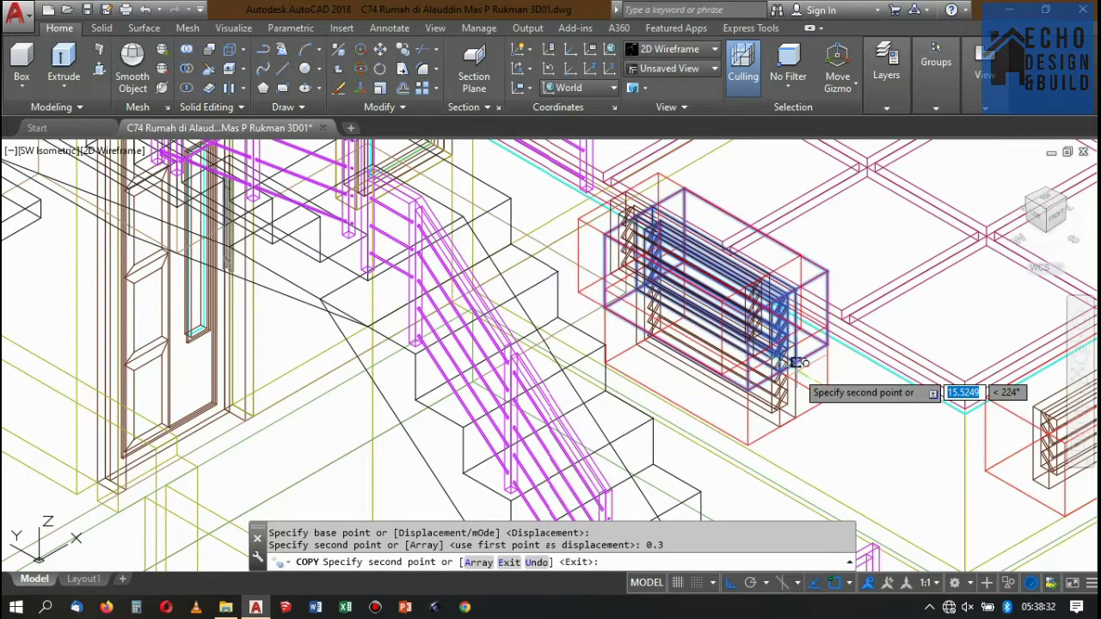
key("Escape")
Erase the original upper vent box.
scroll(860, 368, "down", 5)
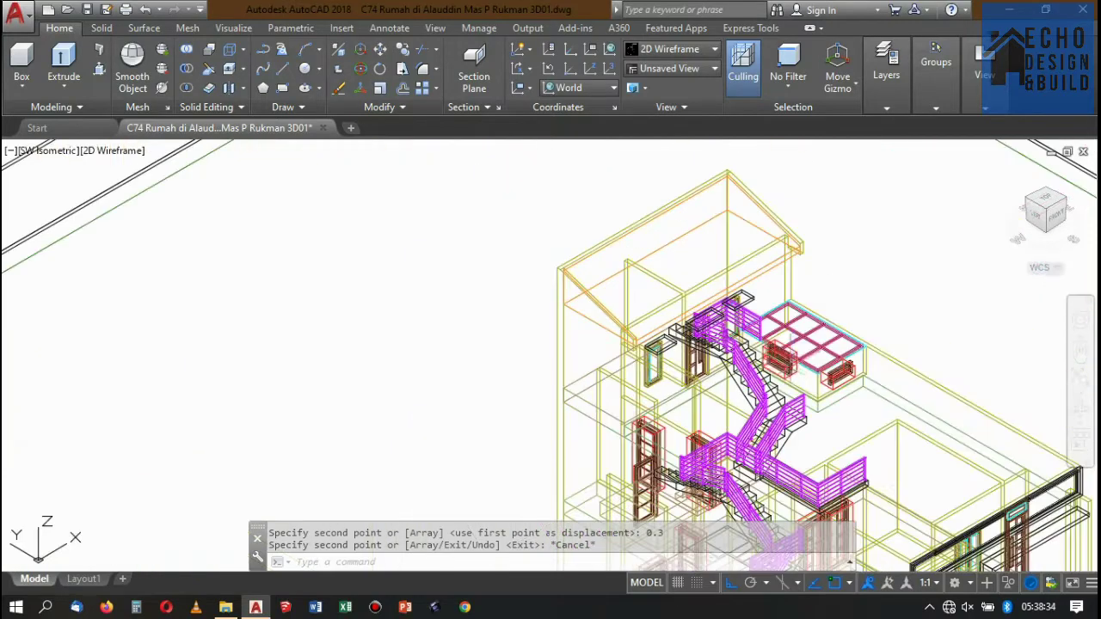
scroll(798, 318, "up", 5)
left_click(798, 319)
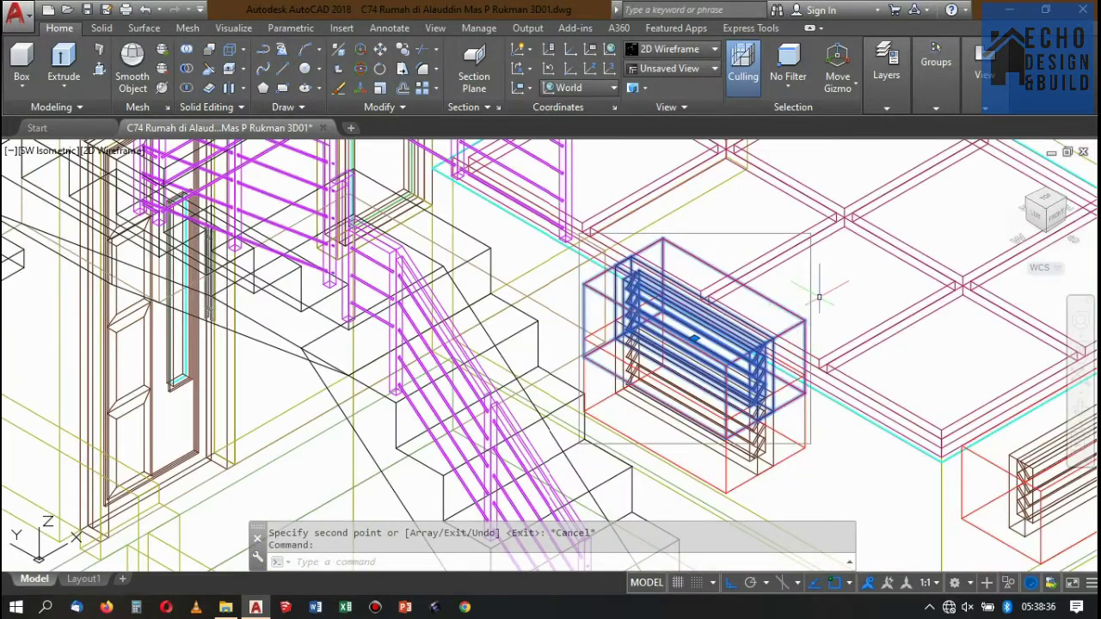
key("Delete")
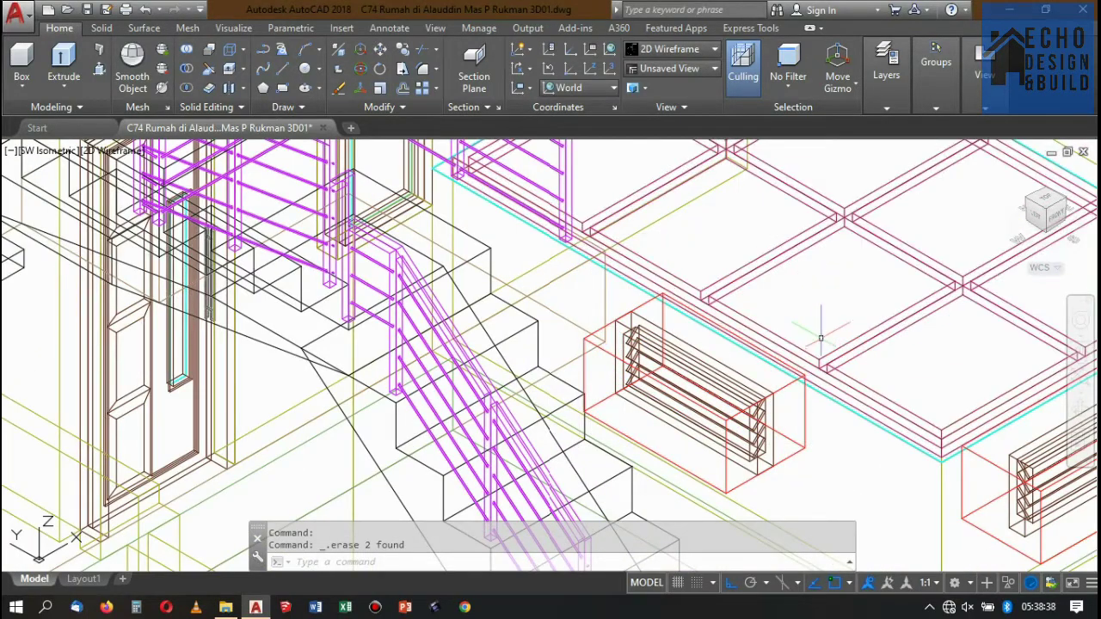
Select the remaining vent box and zoom around the section drawing.
scroll(812, 337, "down", 5)
scroll(812, 337, "up", 5)
scroll(812, 337, "down", 5)
scroll(812, 337, "up", 5)
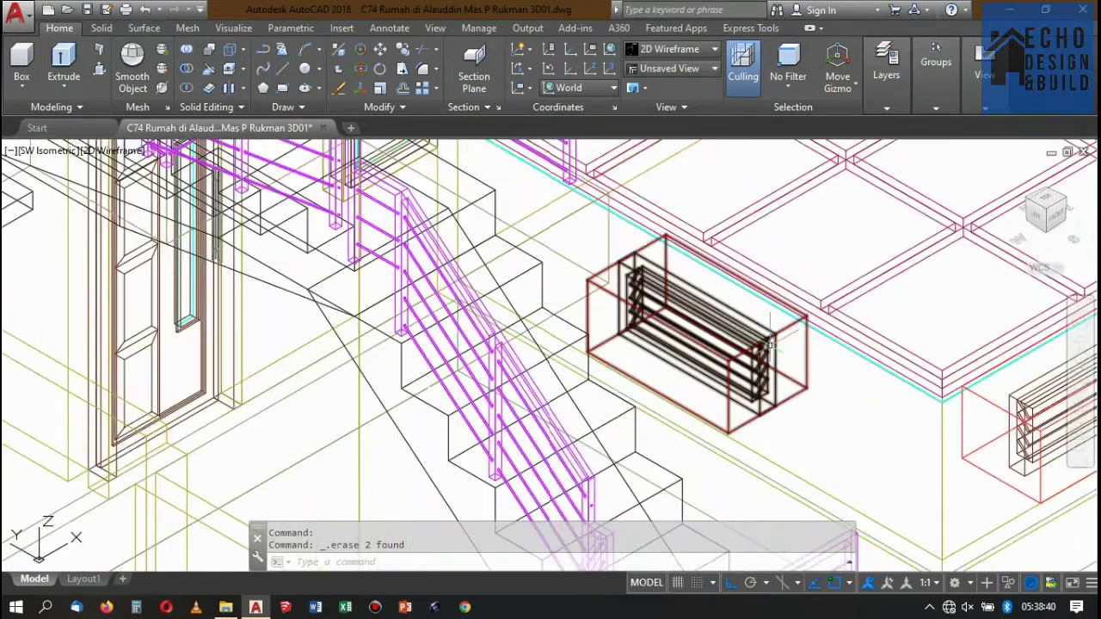
left_click(761, 342)
scroll(762, 341, "down", 5)
scroll(630, 372, "down", 3)
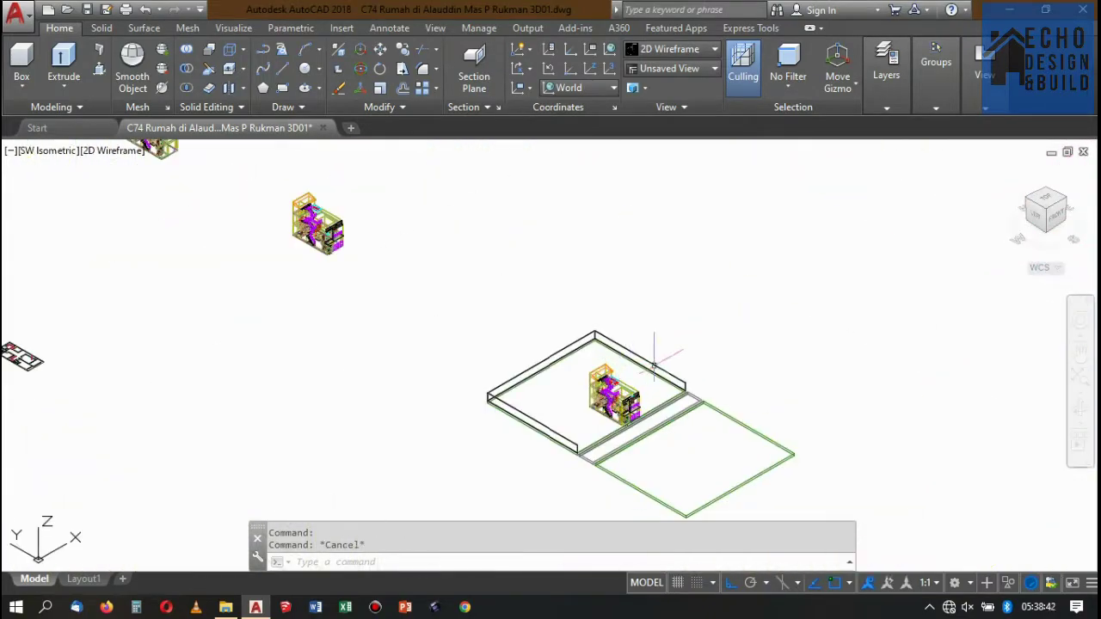
scroll(654, 365, "down", 3)
scroll(654, 365, "down", 2)
scroll(528, 300, "down", 2)
scroll(528, 300, "up", 3)
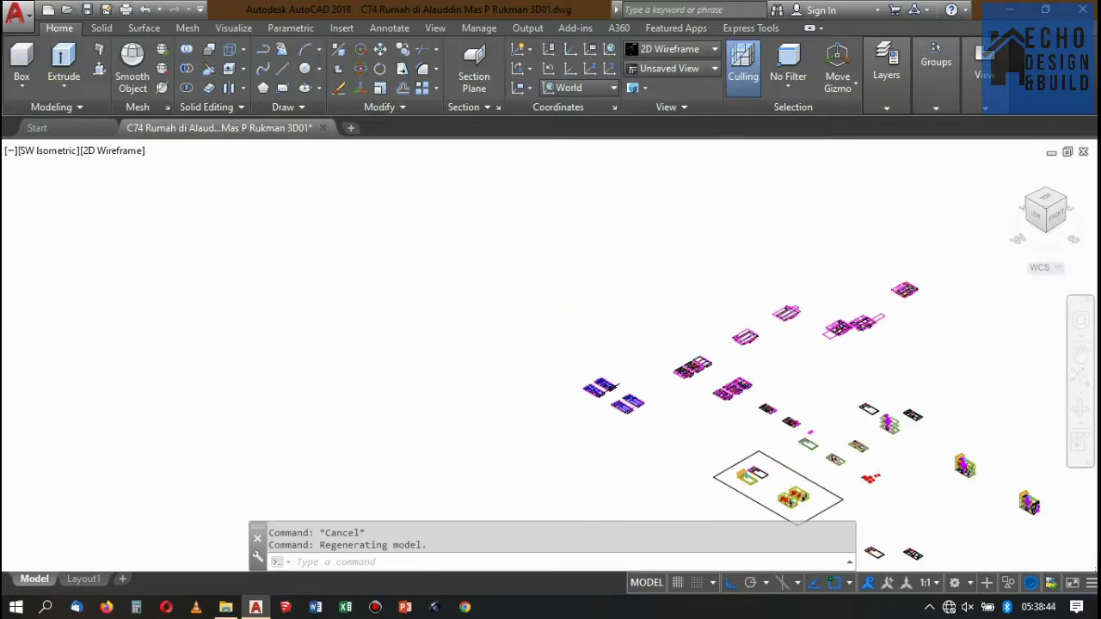
scroll(698, 305, "up", 3)
scroll(699, 306, "up", 2)
scroll(699, 305, "down", 3)
scroll(699, 305, "down", 1)
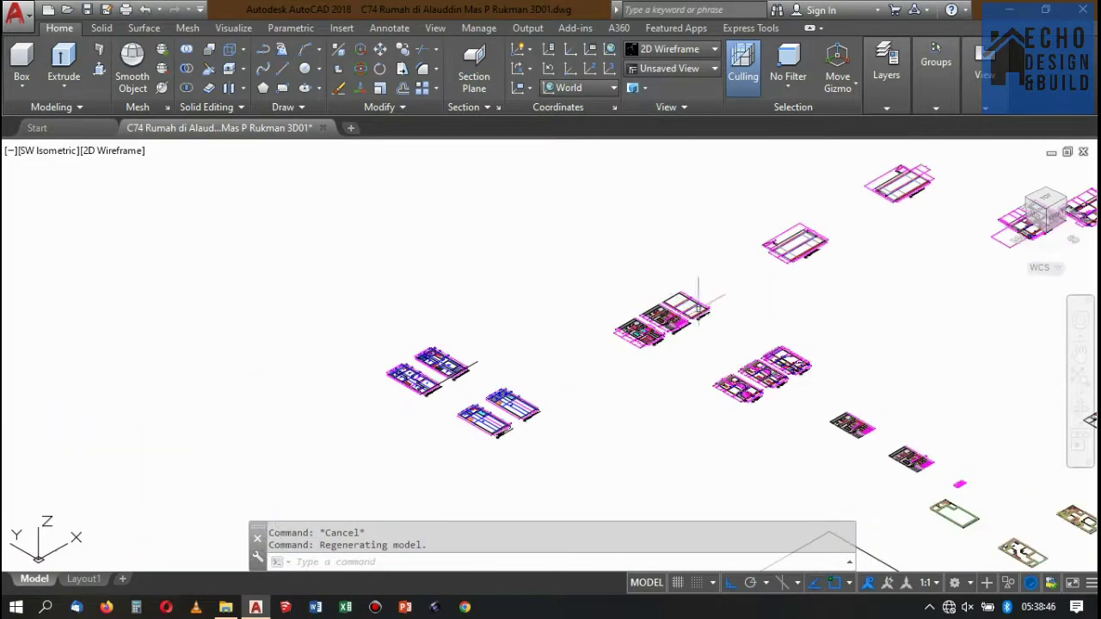
scroll(796, 228, "down", 2)
scroll(658, 250, "up", 3)
scroll(650, 284, "up", 2)
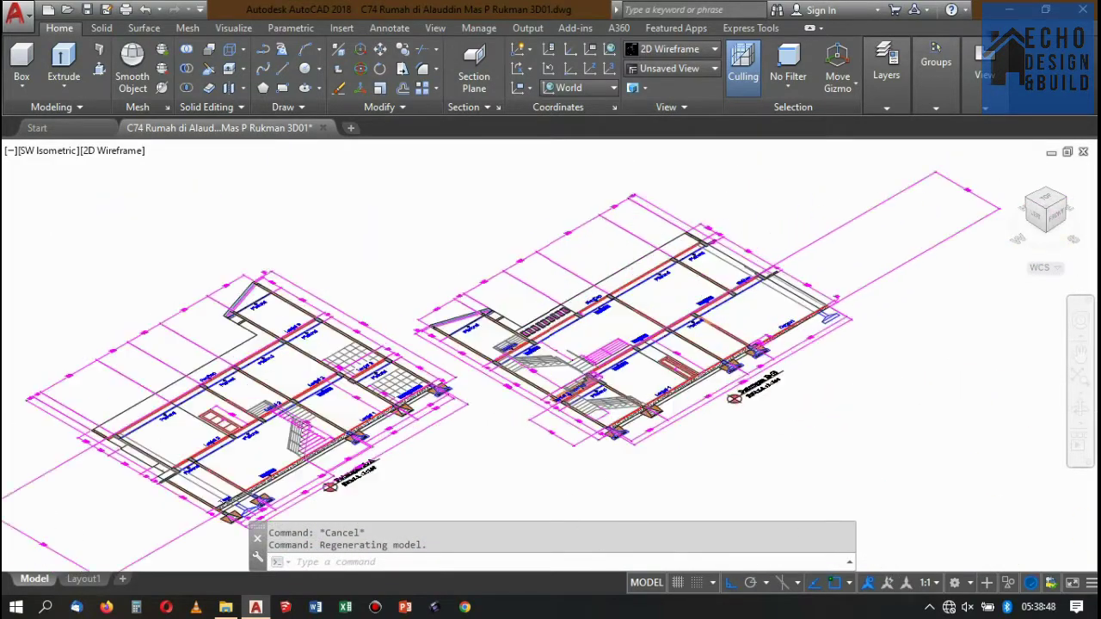
scroll(641, 305, "up", 1)
scroll(641, 301, "up", 3)
scroll(637, 289, "up", 3)
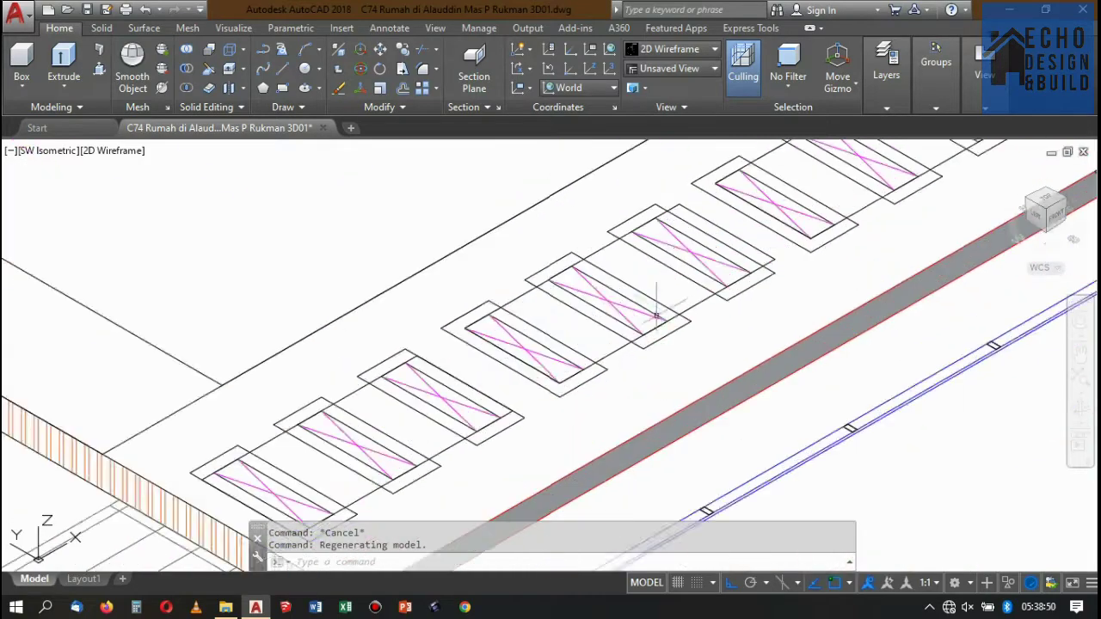
scroll(632, 387, "up", 2)
type("dimlin")
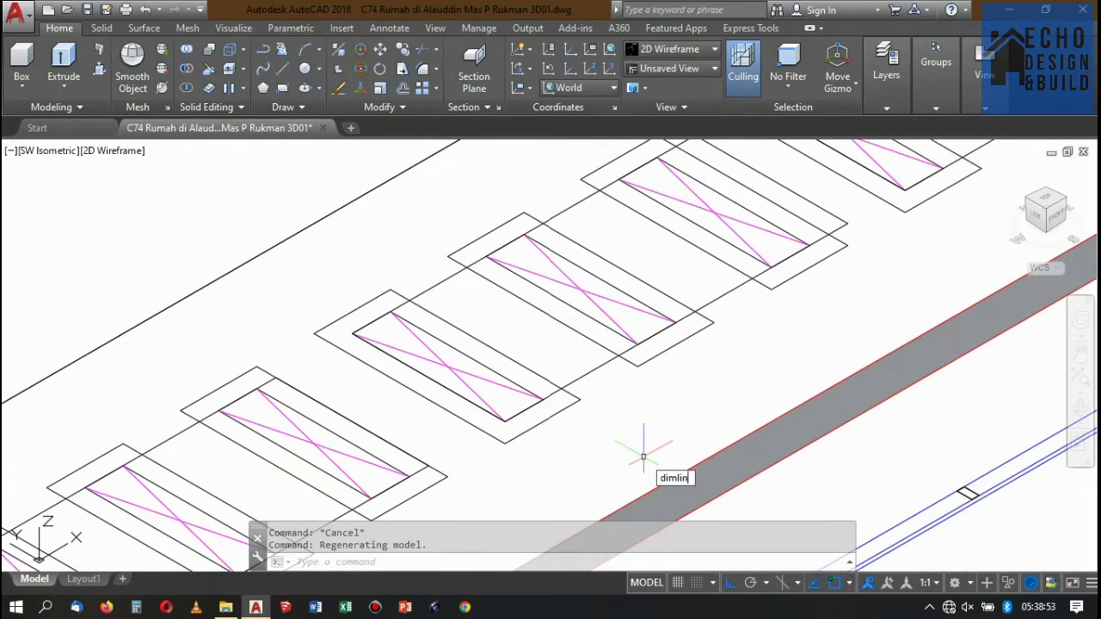
Add a 105 DIMLINEAR dimension between corners of two adjacent vent openings.
key("Return")
scroll(508, 422, "up", 2)
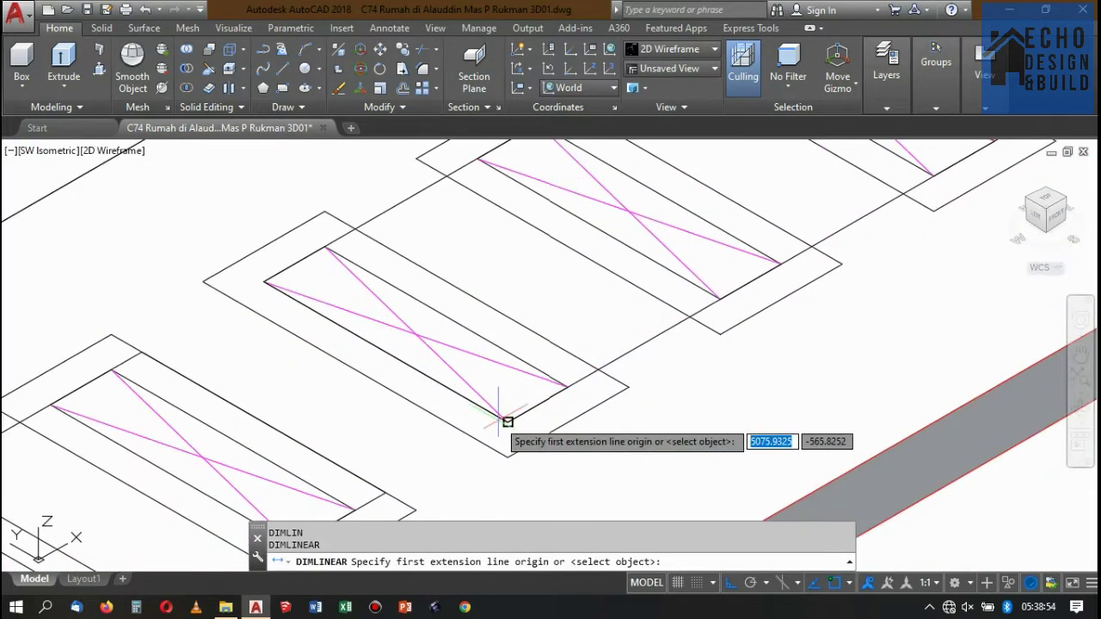
left_click(505, 418)
scroll(504, 418, "down", 3)
key("Escape")
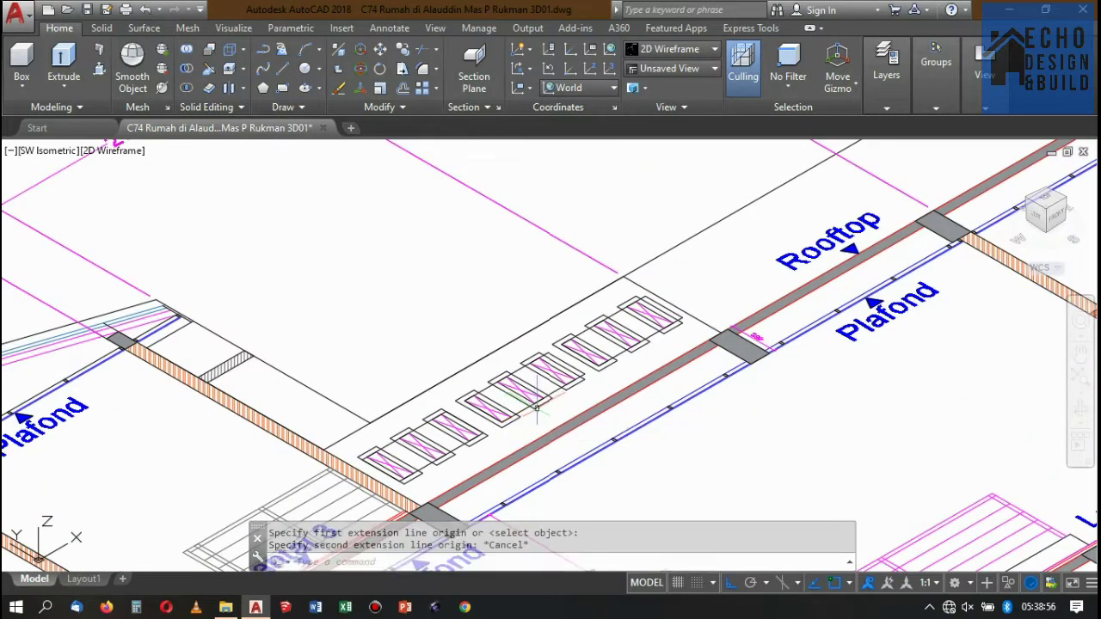
type("DIMLI")
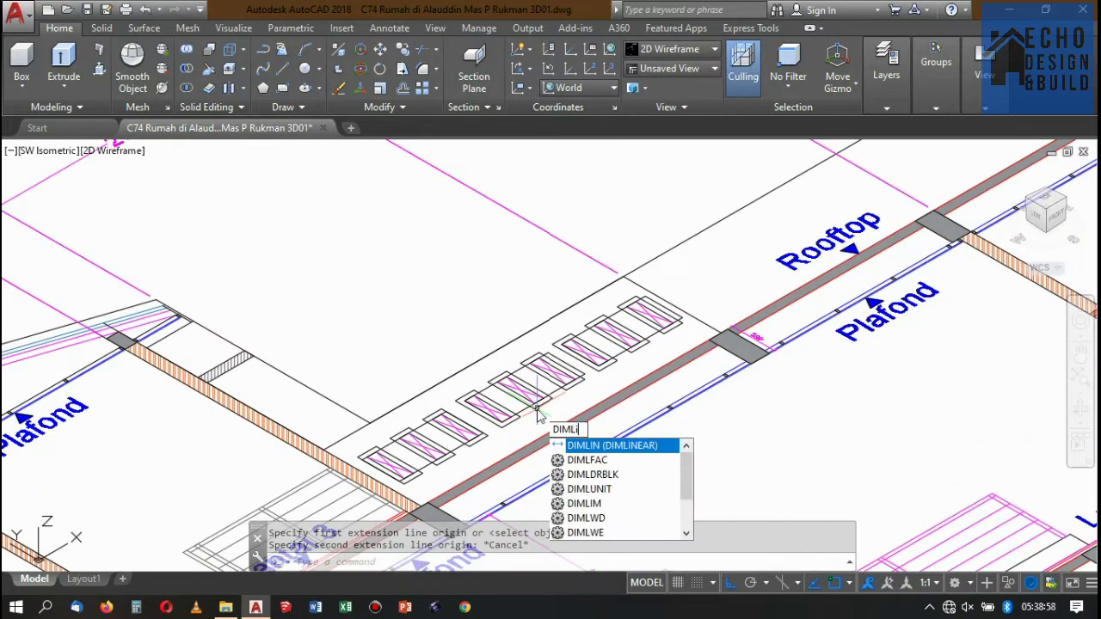
type("n")
key("Return")
scroll(529, 370, "up", 4)
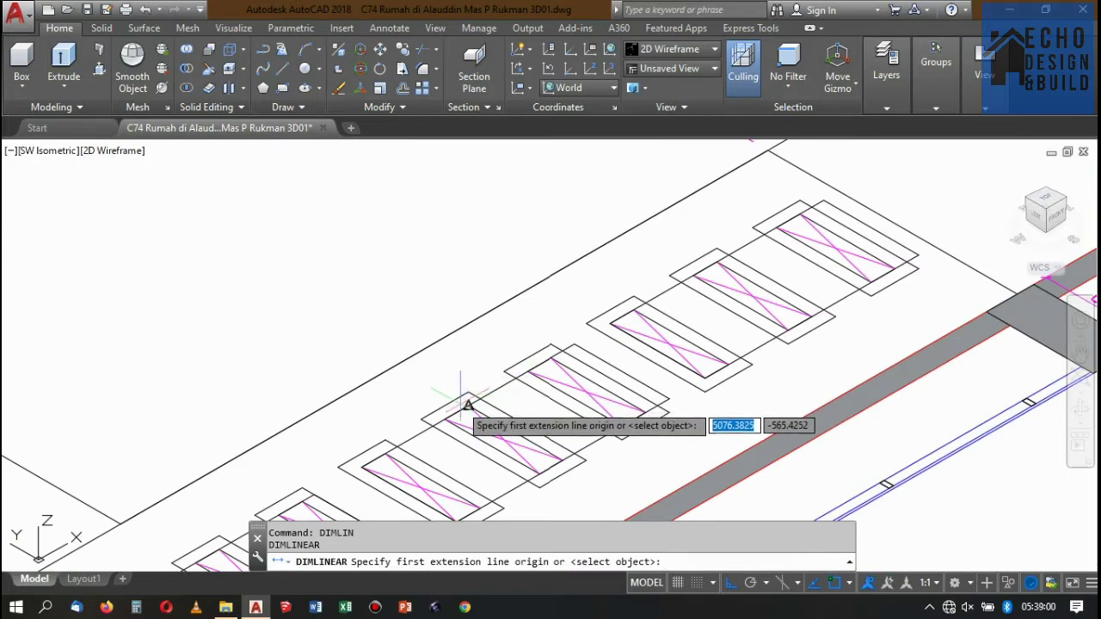
left_click(459, 410)
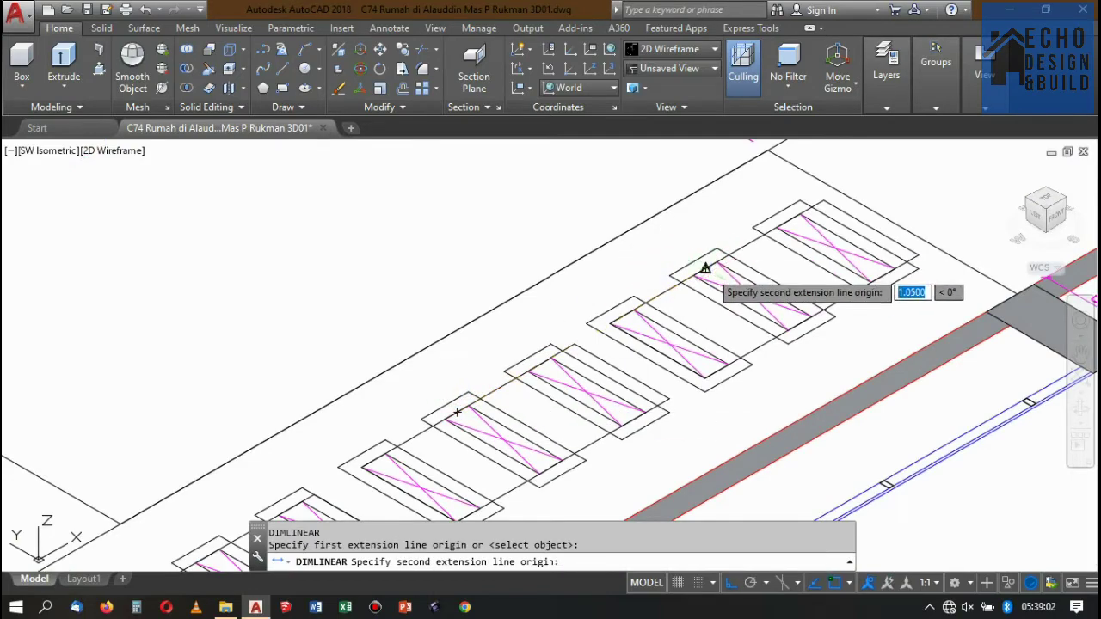
left_click(706, 266)
left_click(559, 225)
scroll(602, 211, "down", 3)
Copy the vent box beside the roof grid 1.05 along the terrace wall.
scroll(615, 205, "down", 3)
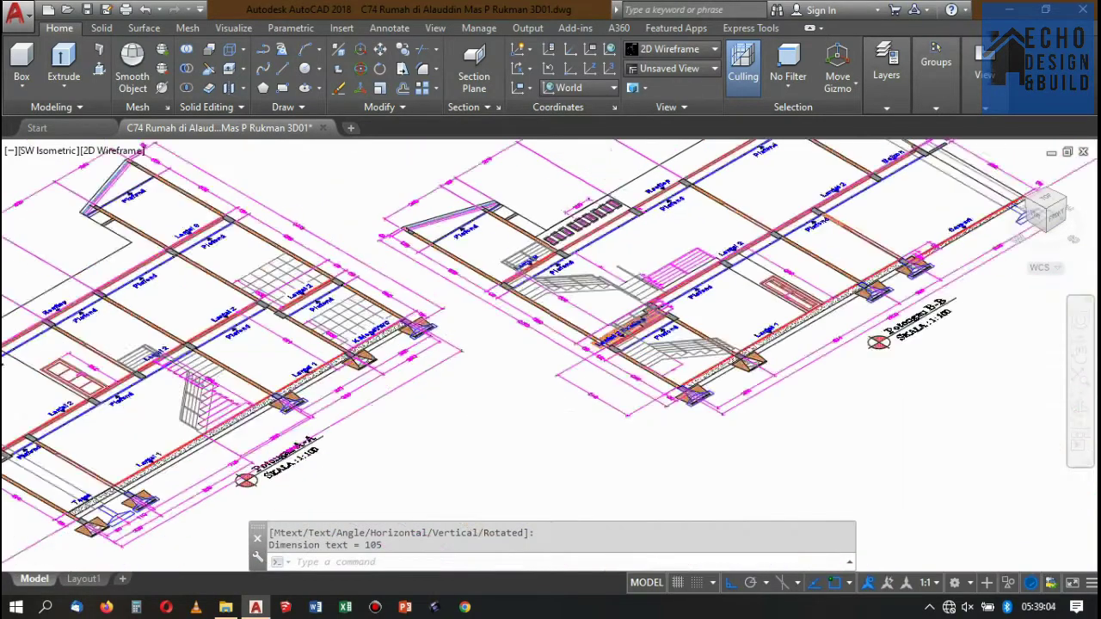
scroll(627, 198, "down", 4)
scroll(683, 246, "down", 4)
scroll(792, 326, "up", 4)
scroll(890, 400, "down", 4)
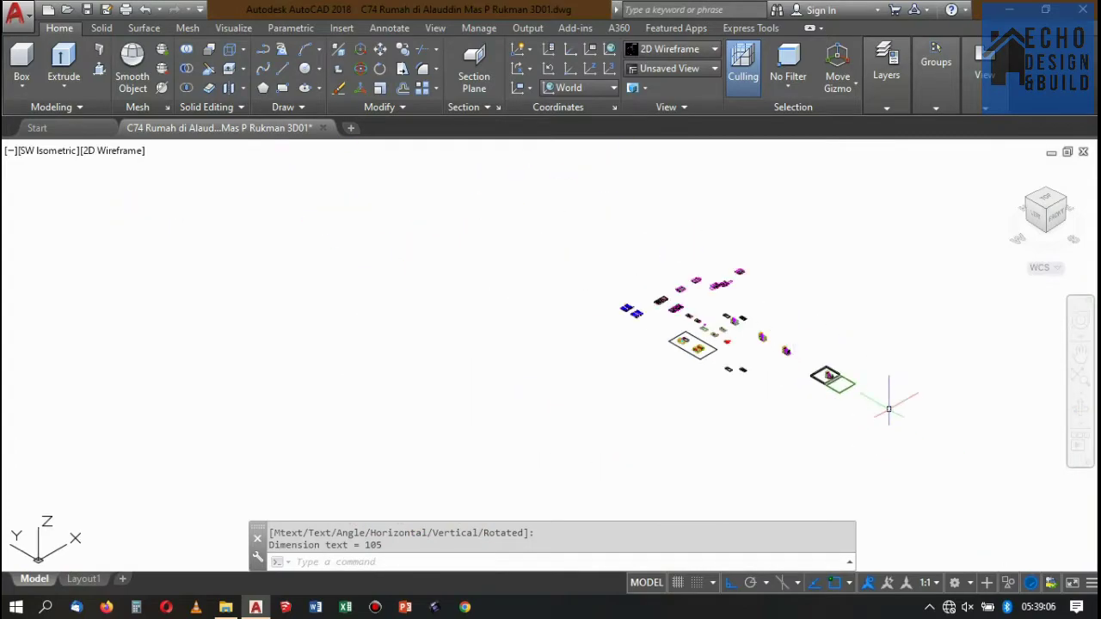
scroll(702, 325, "up", 4)
scroll(701, 325, "up", 3)
scroll(688, 301, "up", 1)
scroll(679, 284, "up", 3)
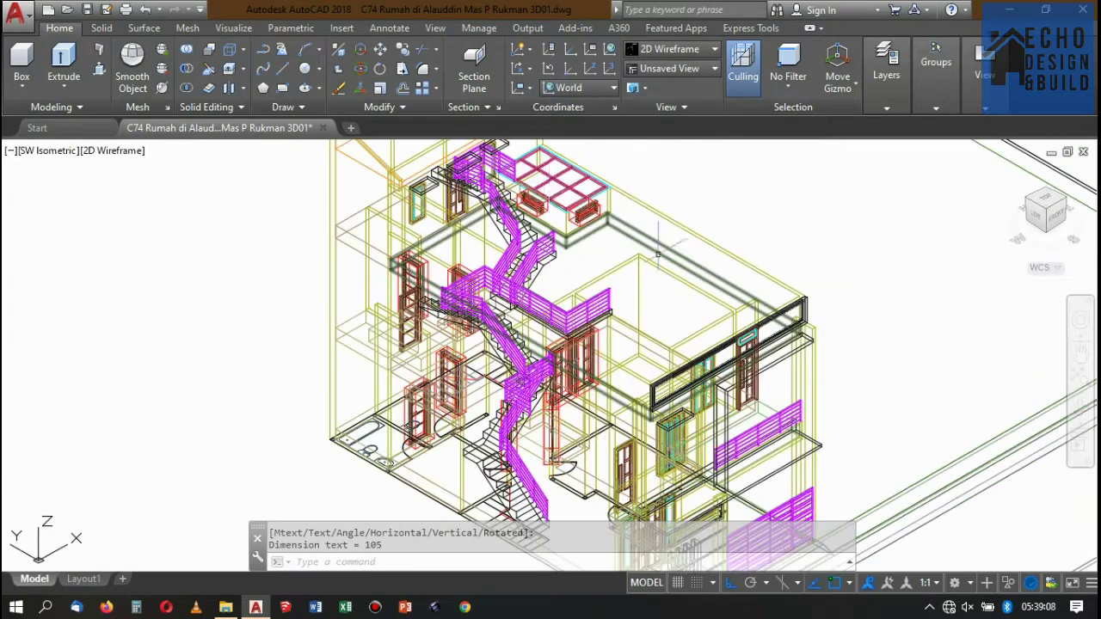
scroll(654, 258, "up", 3)
scroll(516, 215, "down", 2)
left_click(482, 211)
scroll(648, 214, "down", 2)
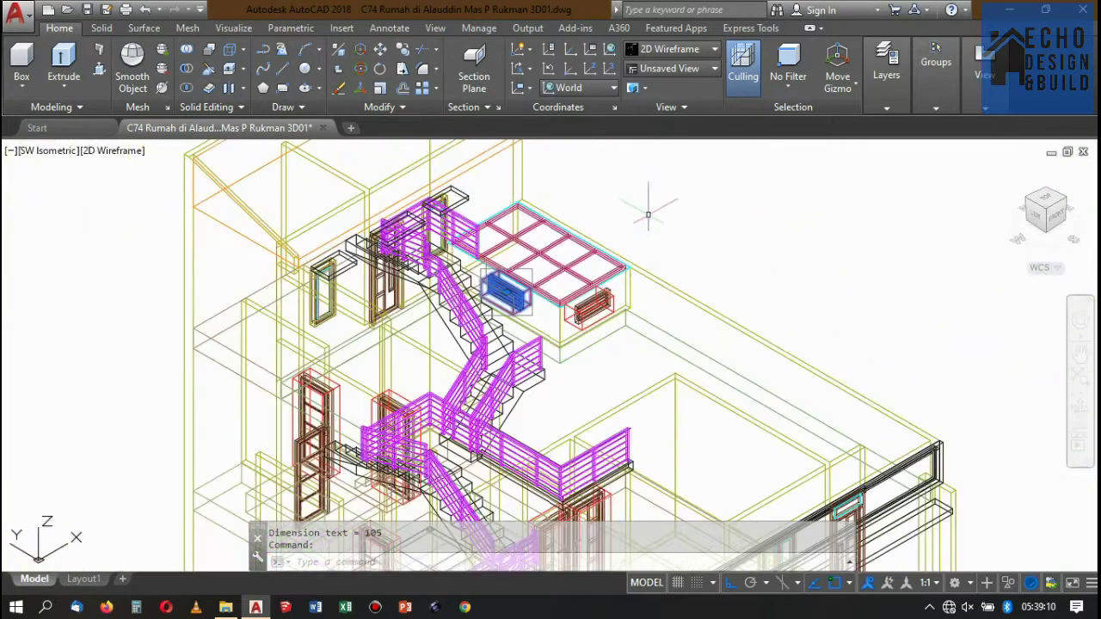
type("co")
key("Return")
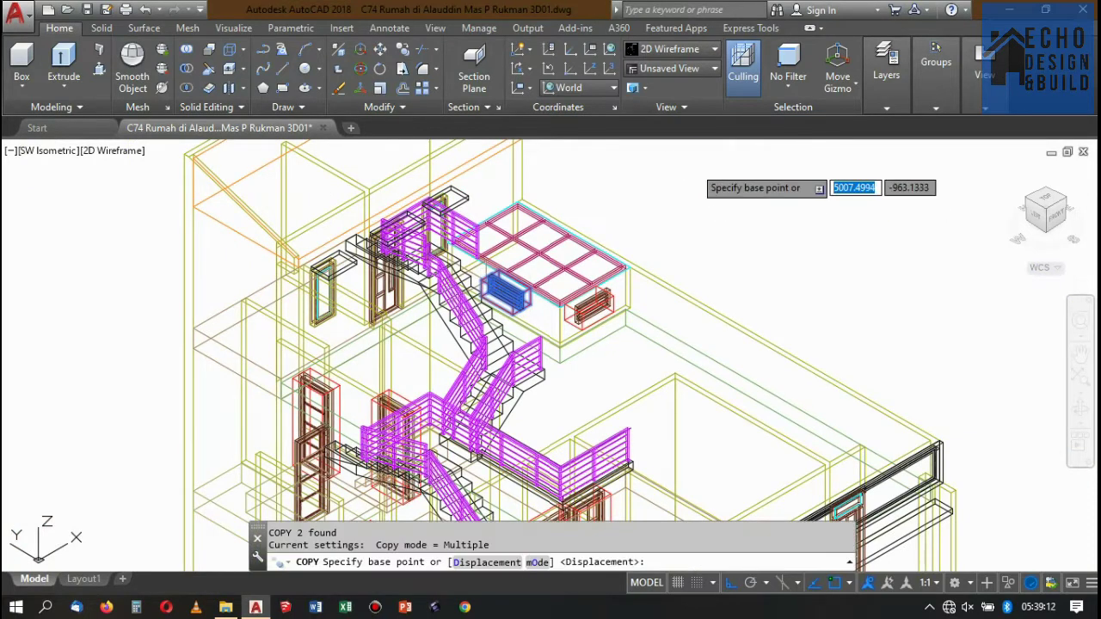
left_click(695, 163)
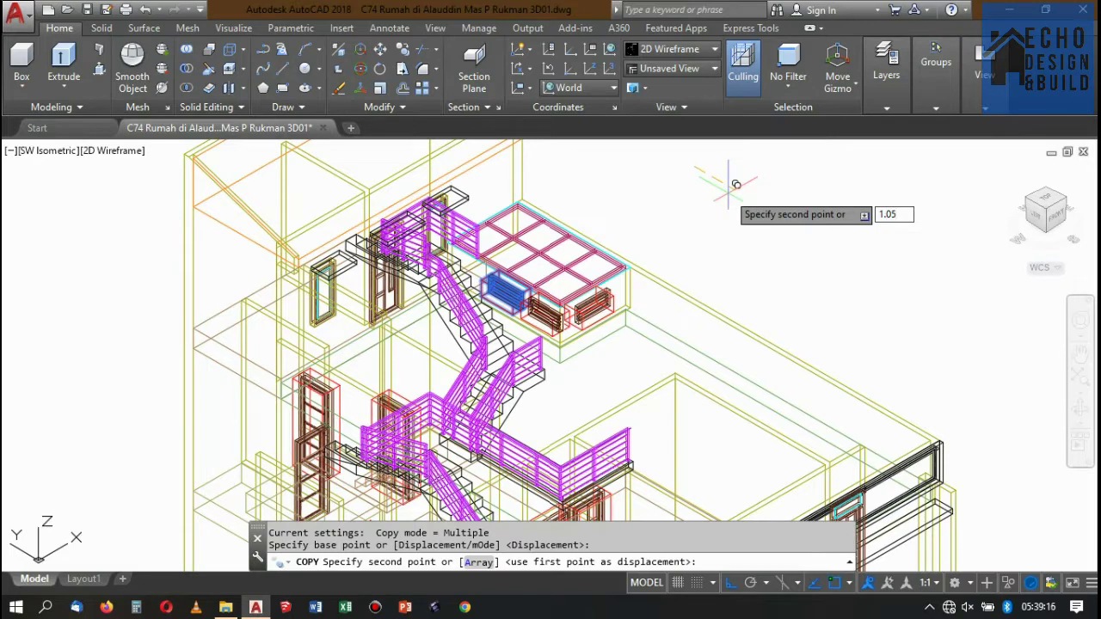
key("Return")
scroll(607, 173, "down", 3)
type("1.05")
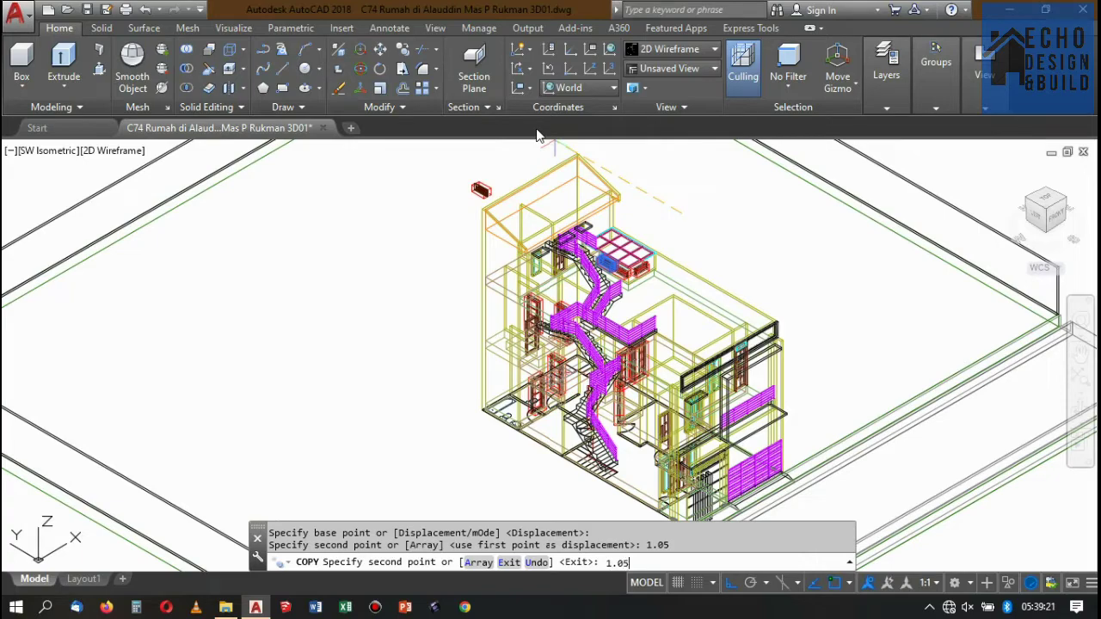
key("Return")
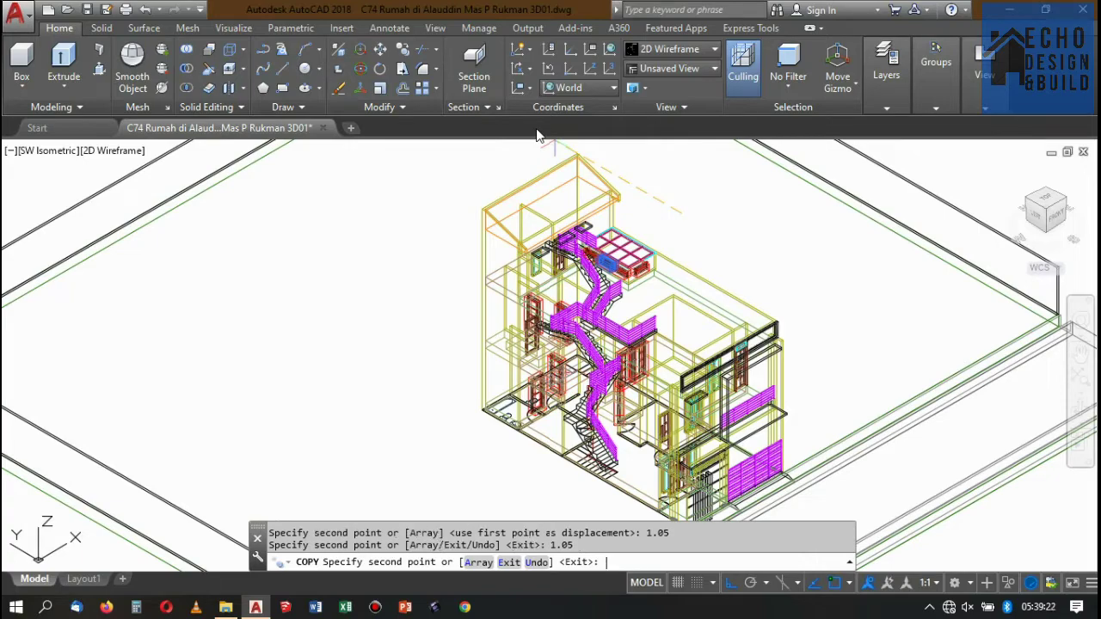
key("Return")
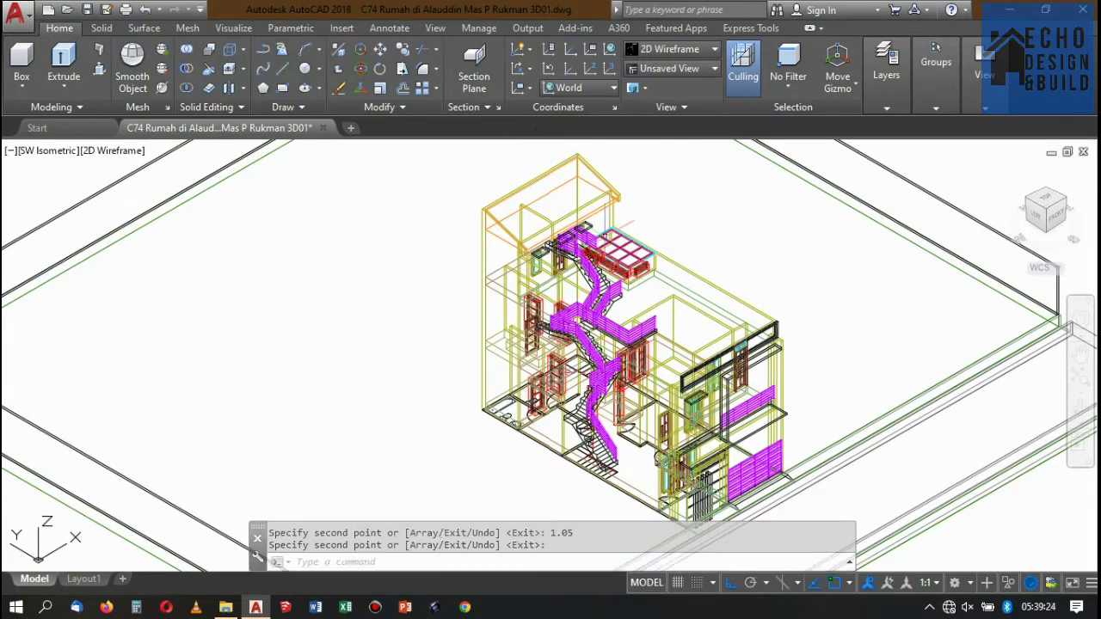
Zoom in on the stair area and bring up the visual styles list.
scroll(607, 249, "up", 2)
scroll(606, 250, "up", 1)
scroll(607, 249, "up", 1)
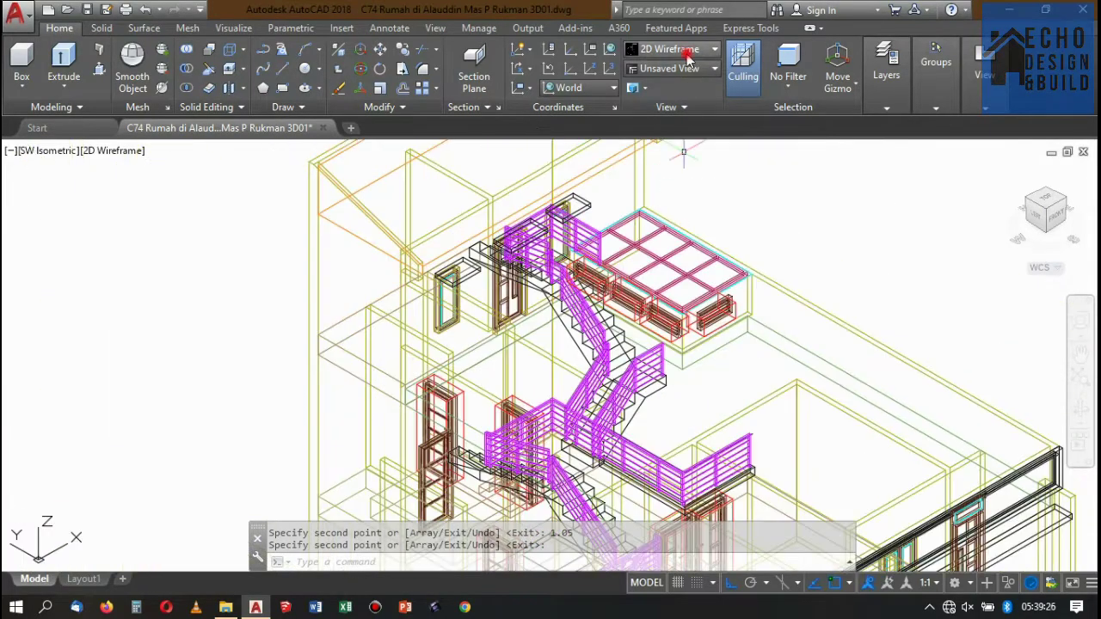
left_click(688, 56)
Switch to the Conceptual visual style and inspect the vent boxes on the rooftop wall.
left_click(857, 92)
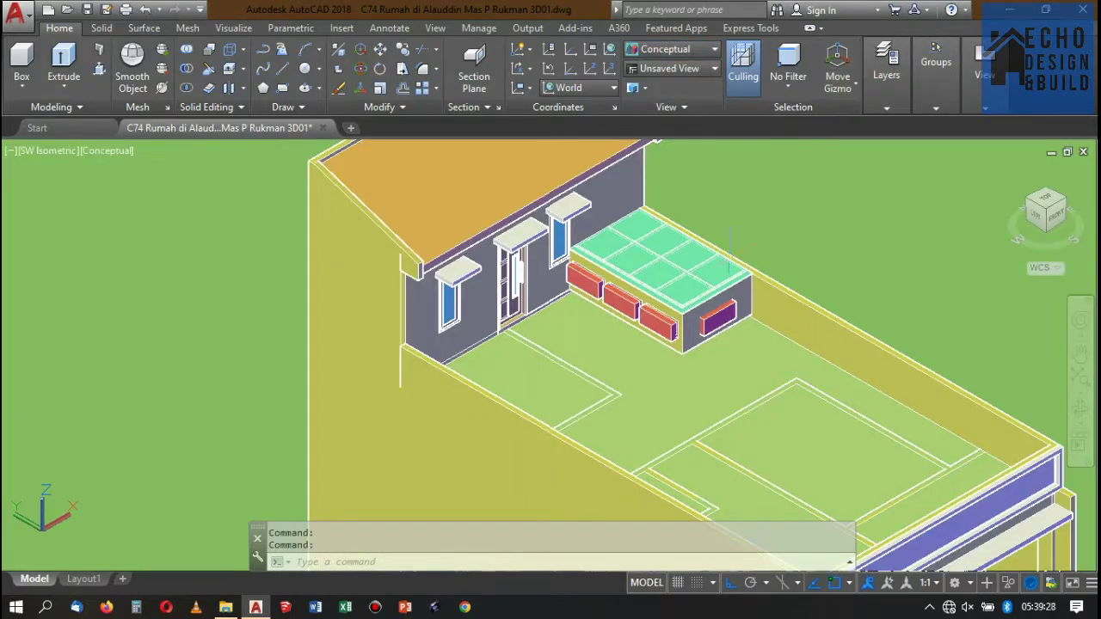
scroll(671, 310, "up", 2)
scroll(671, 309, "up", 1)
scroll(671, 310, "down", 1)
scroll(671, 310, "up", 2)
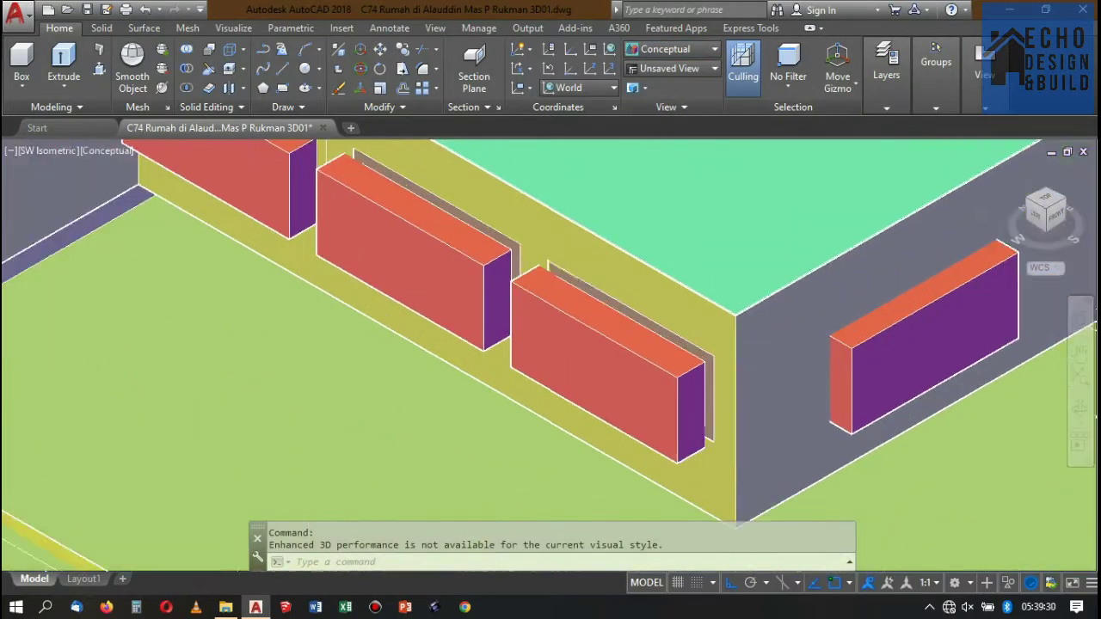
scroll(560, 258, "up", 1)
scroll(560, 258, "down", 3)
scroll(517, 254, "up", 2)
scroll(534, 258, "down", 4)
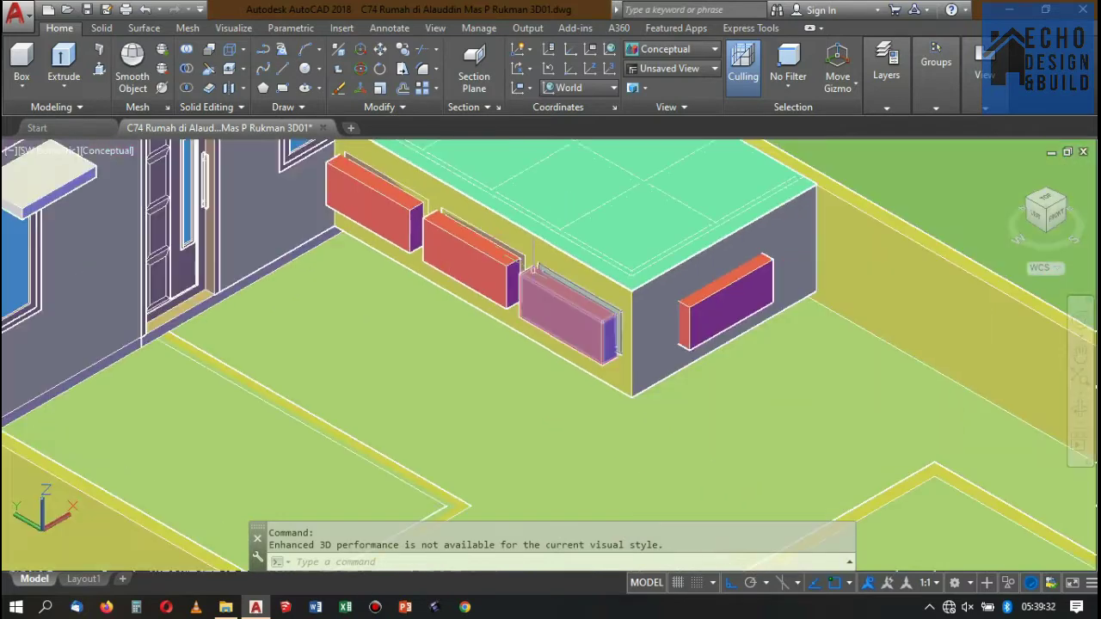
scroll(533, 269, "up", 2)
scroll(550, 266, "down", 3)
scroll(637, 273, "up", 2)
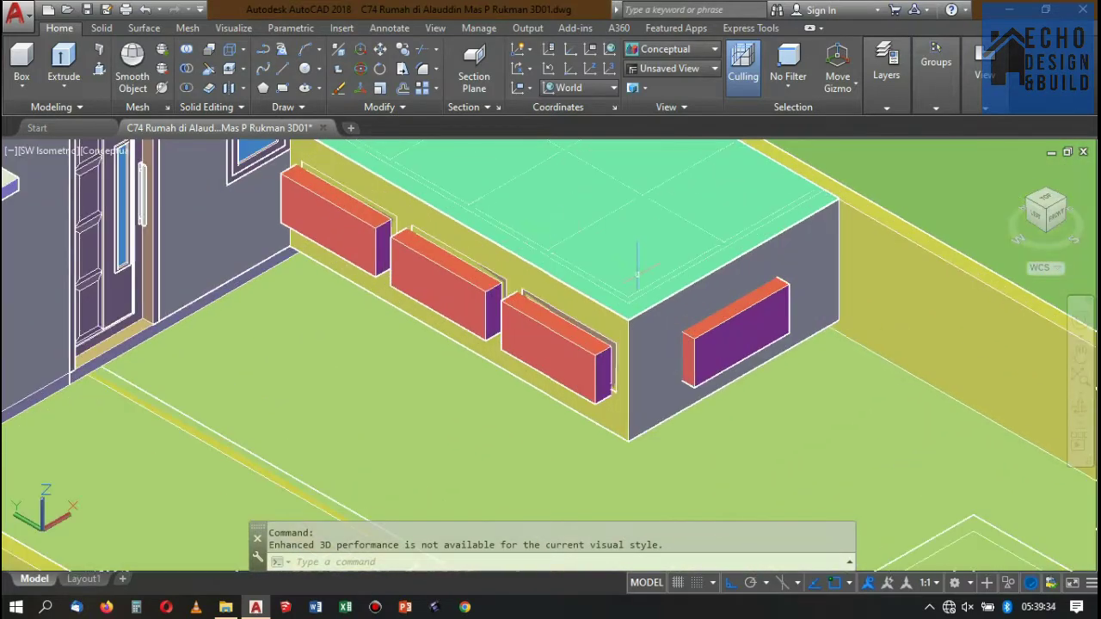
scroll(637, 284, "up", 2)
scroll(533, 387, "up", 1)
scroll(528, 381, "up", 1)
scroll(554, 346, "up", 1)
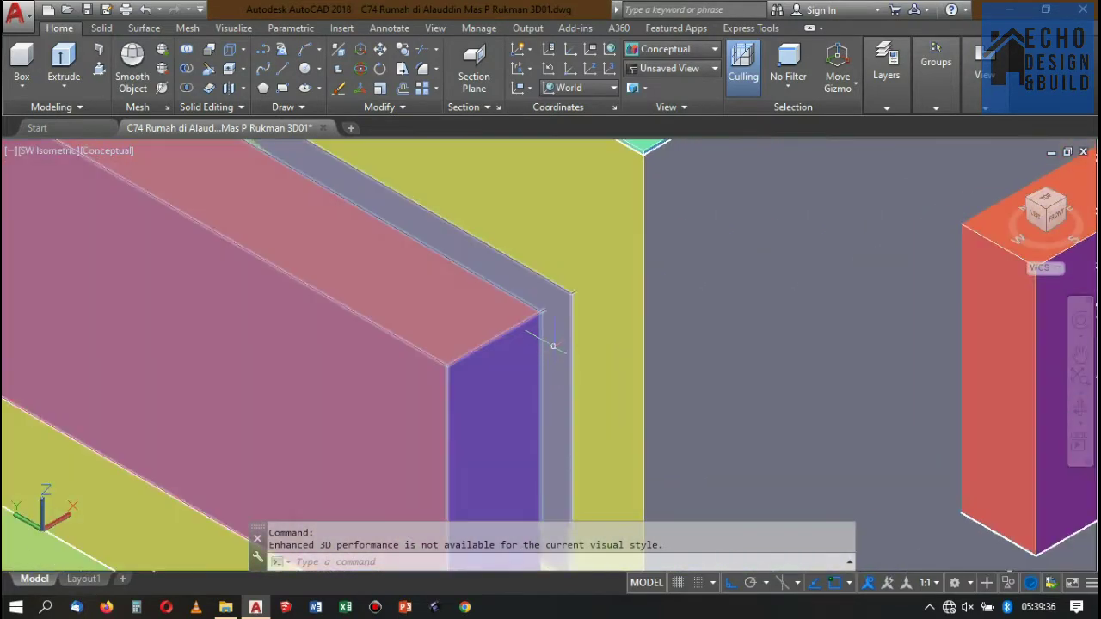
scroll(553, 345, "down", 2)
scroll(555, 335, "up", 2)
scroll(559, 323, "up", 1)
scroll(564, 318, "down", 2)
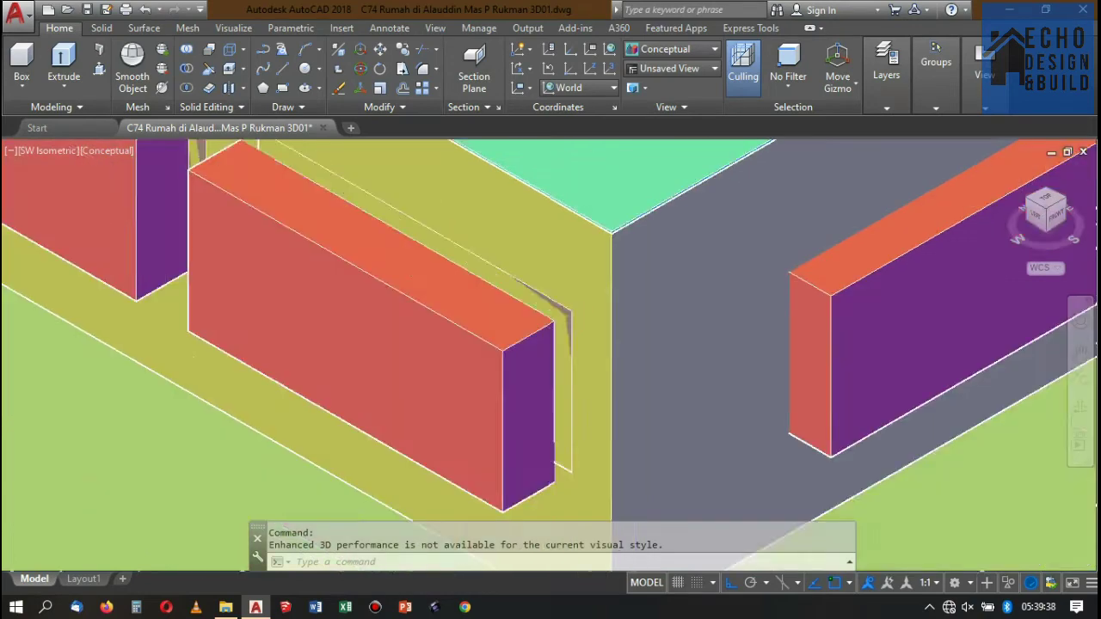
scroll(563, 314, "down", 3)
scroll(516, 276, "up", 1)
scroll(447, 224, "up", 2)
scroll(424, 201, "up", 1)
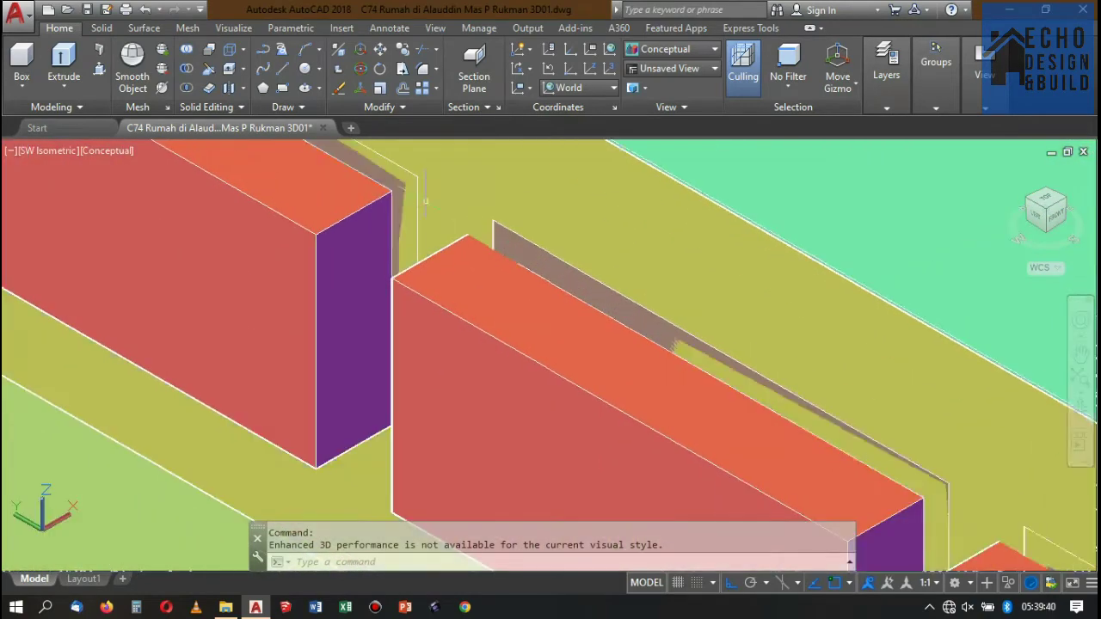
scroll(425, 200, "down", 3)
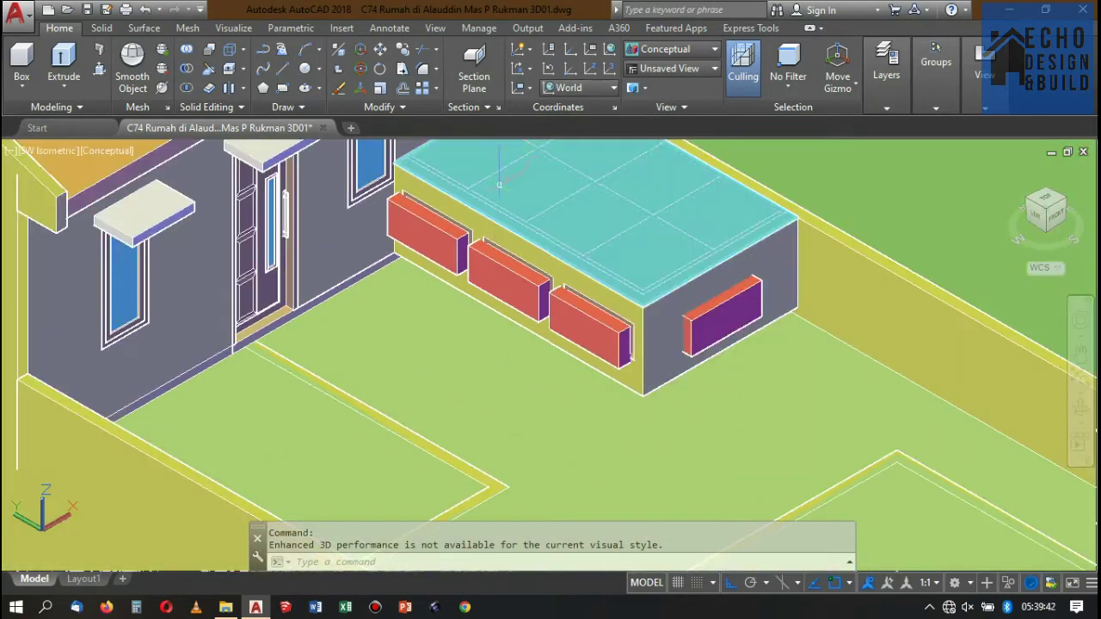
key("Escape")
scroll(542, 284, "up", 1)
scroll(547, 279, "up", 1)
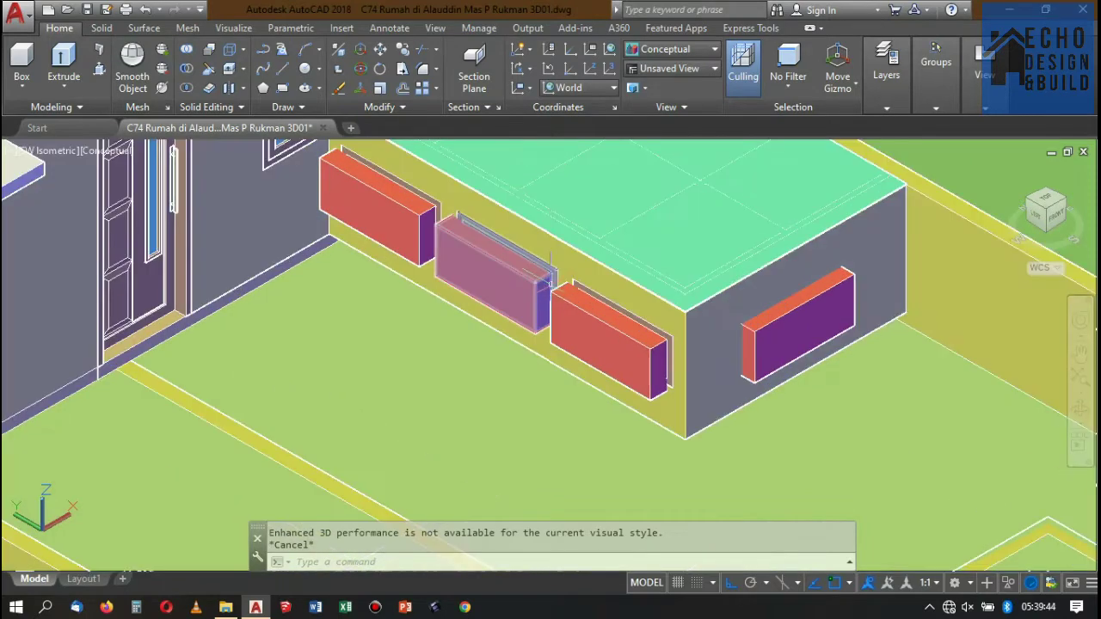
Return to 2D Wireframe and view the house from Top on the ViewCube.
left_click(645, 51)
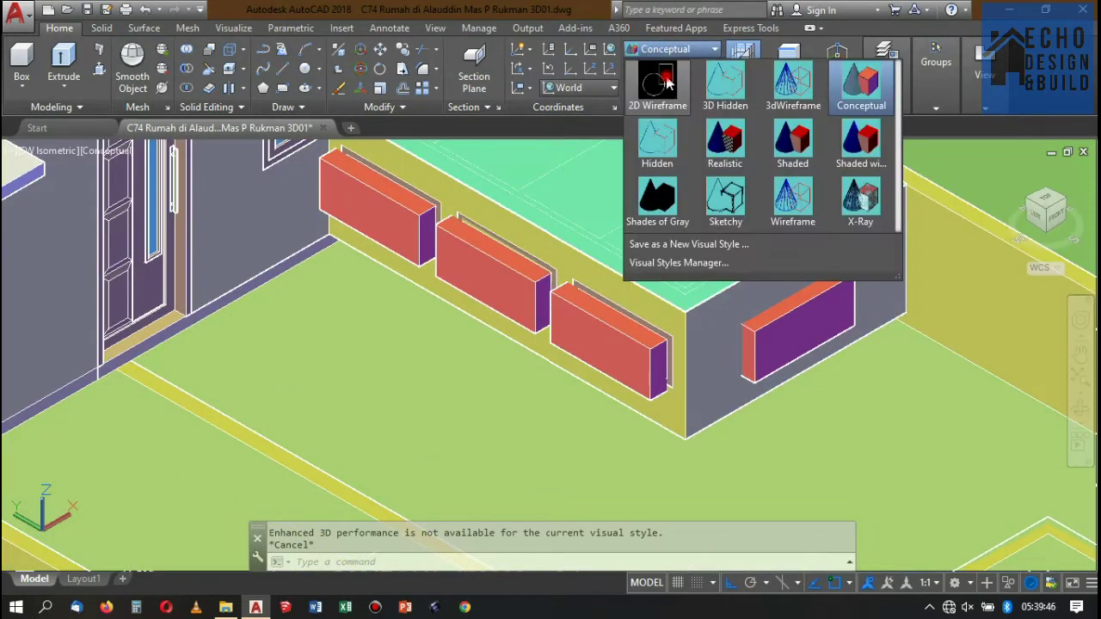
left_click(662, 49)
left_click(641, 331)
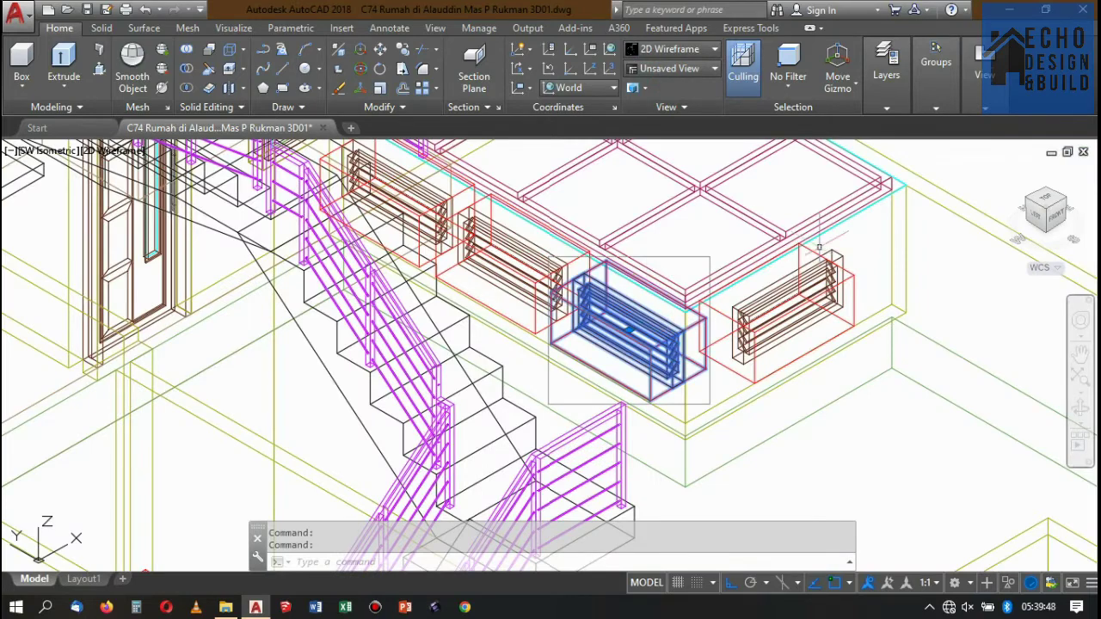
left_click(1049, 197)
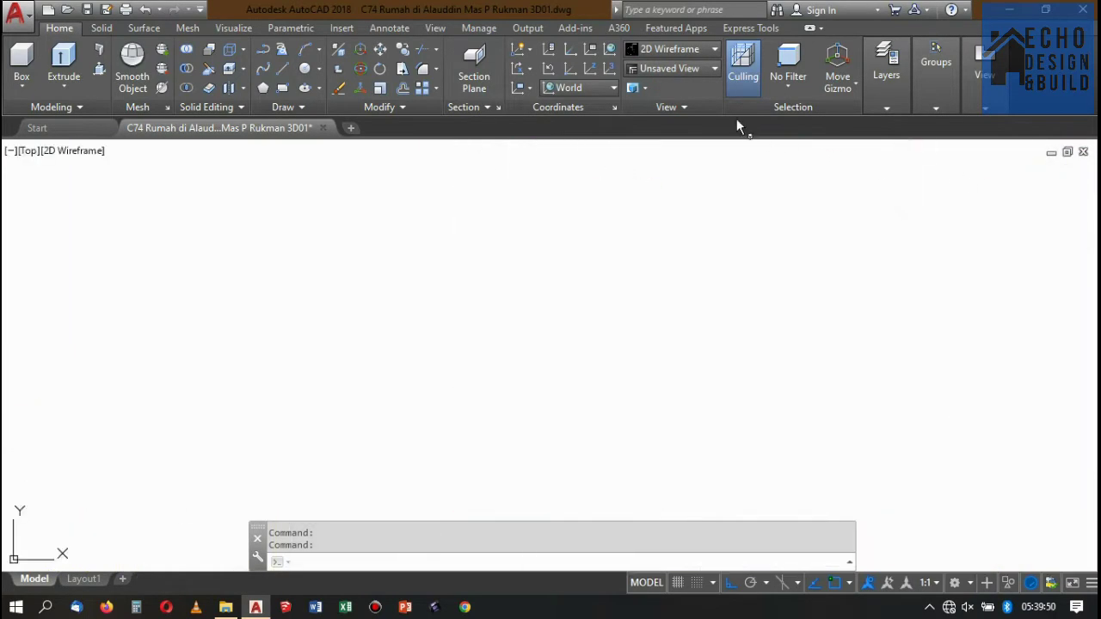
scroll(745, 197, "down", 3)
scroll(745, 197, "up", 5)
scroll(762, 226, "up", 4)
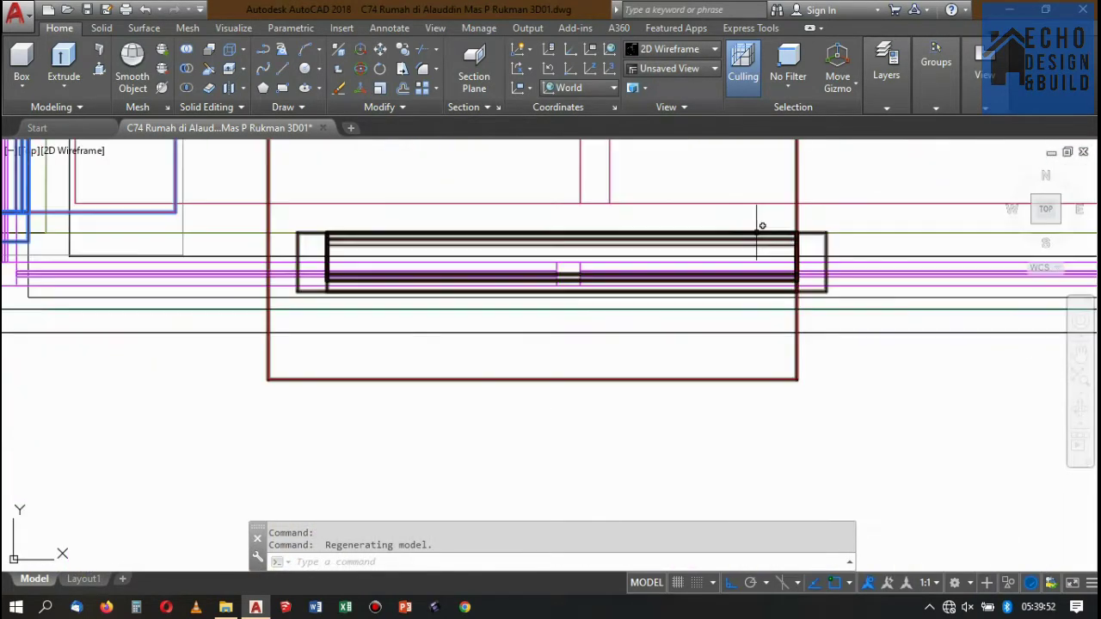
scroll(812, 221, "down", 4)
scroll(860, 232, "up", 2)
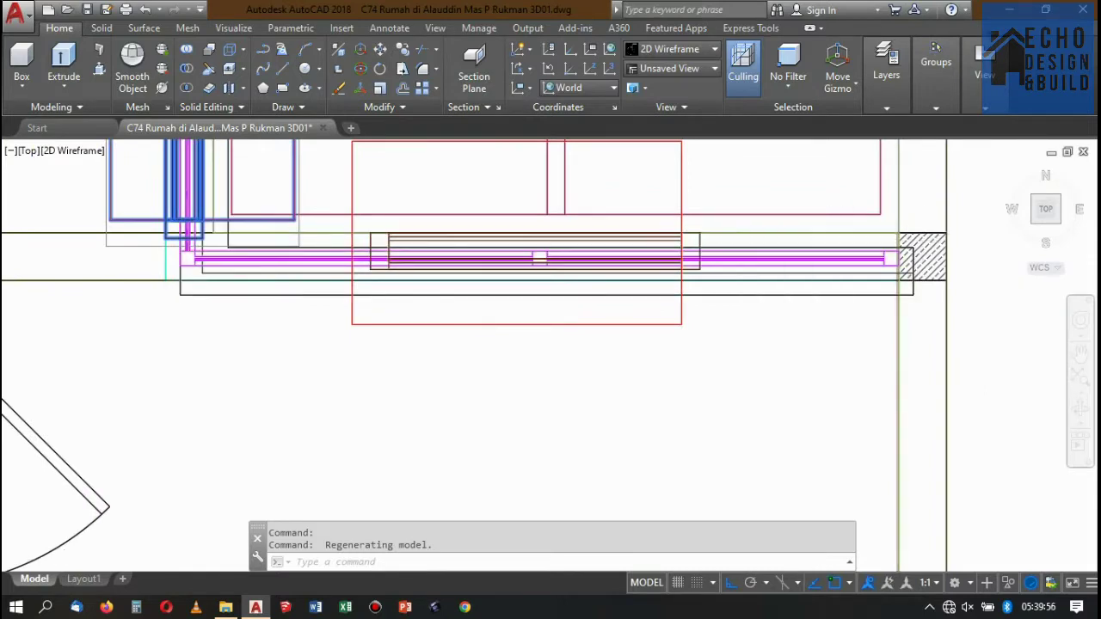
Zoom into the wardrobes in plan and select a wardrobe box and the door opening box below.
scroll(715, 232, "down", 5)
scroll(693, 184, "up", 2)
scroll(670, 240, "up", 3)
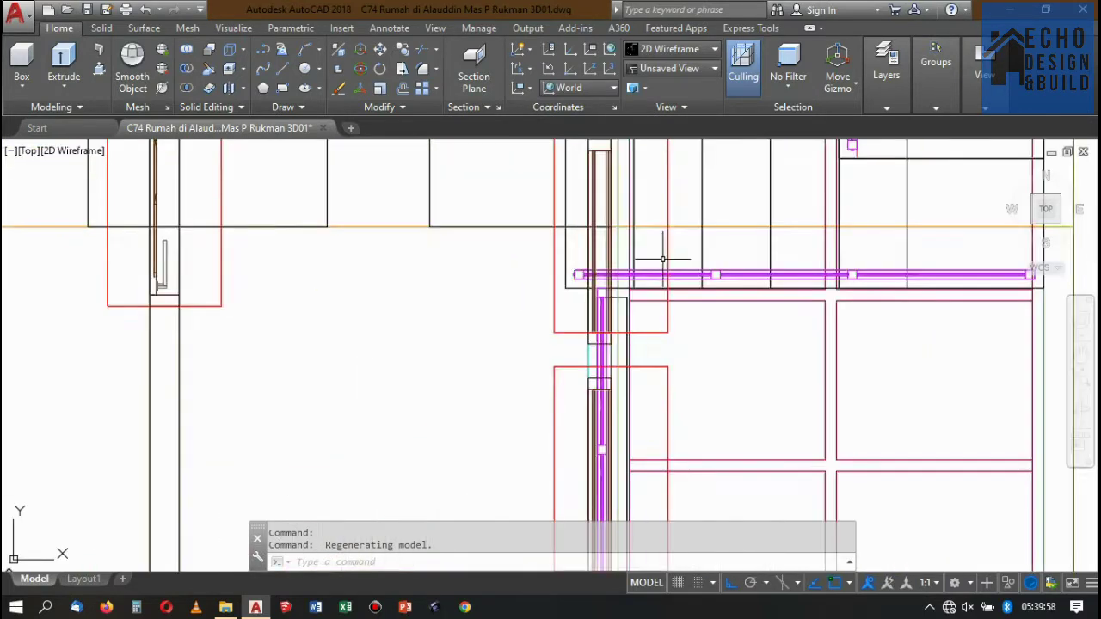
scroll(664, 258, "down", 3)
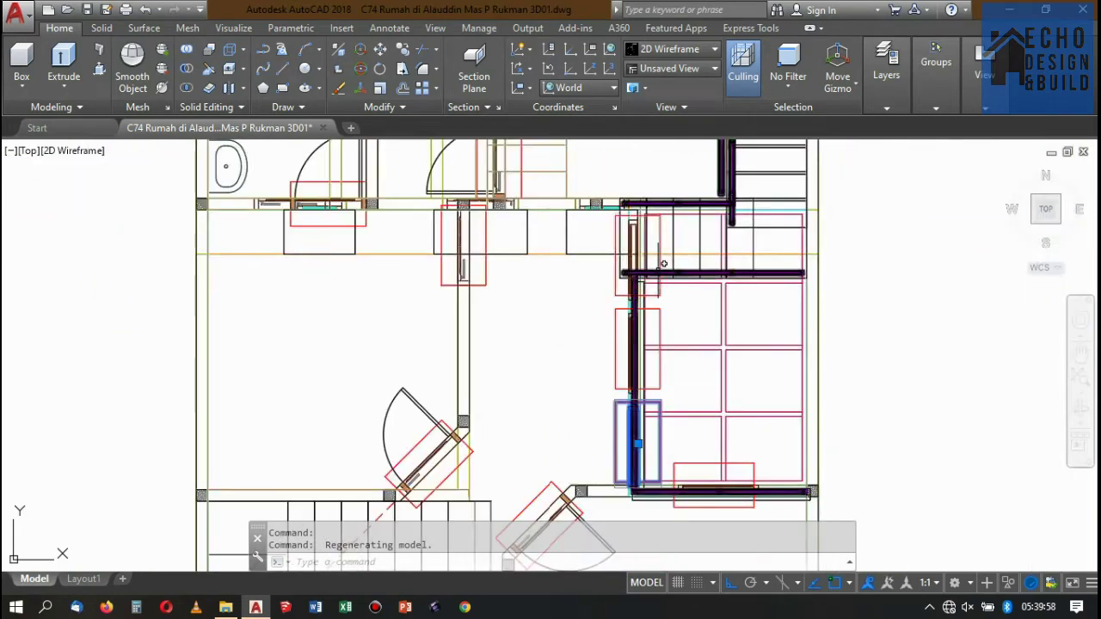
left_click(660, 306)
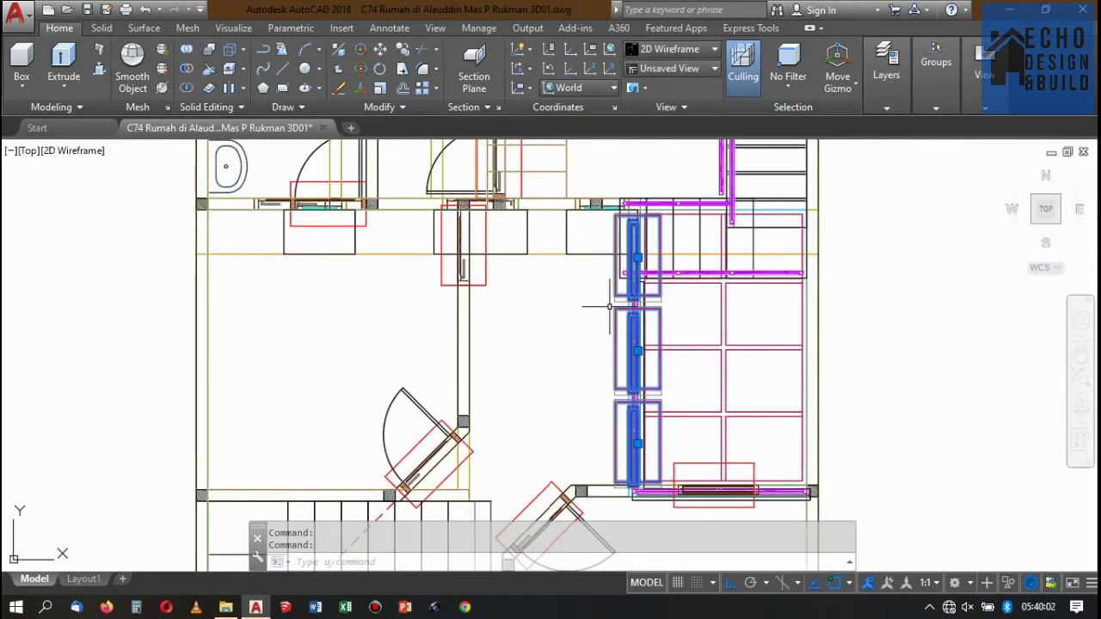
scroll(609, 305, "up", 3)
scroll(628, 344, "down", 1)
scroll(646, 395, "down", 2)
scroll(659, 443, "up", 3)
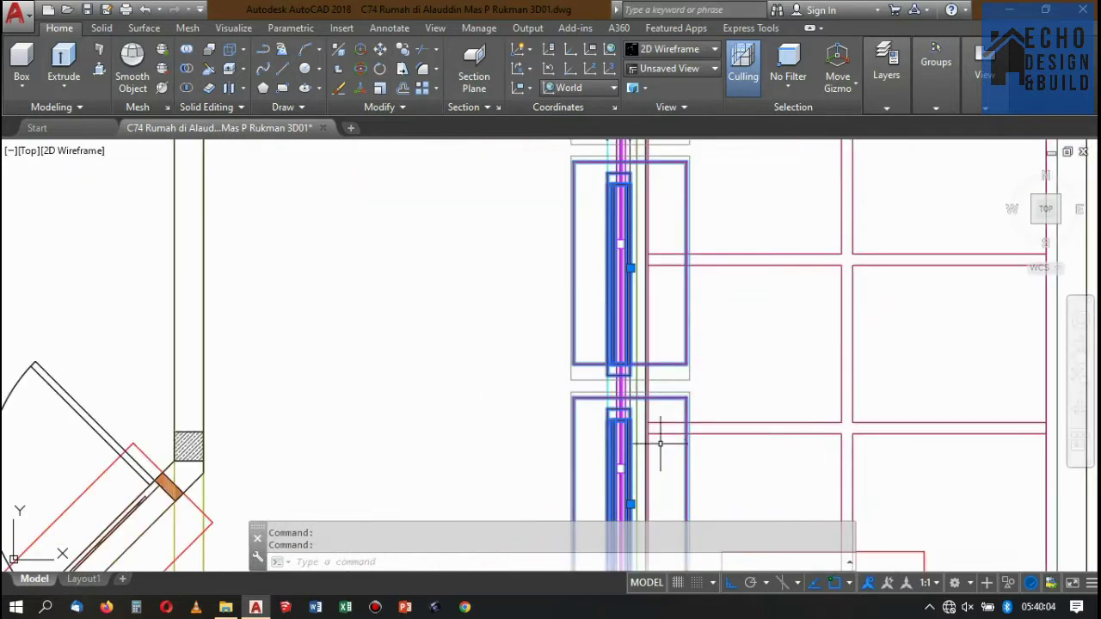
scroll(666, 404, "down", 2)
scroll(675, 370, "down", 2)
scroll(684, 331, "down", 2)
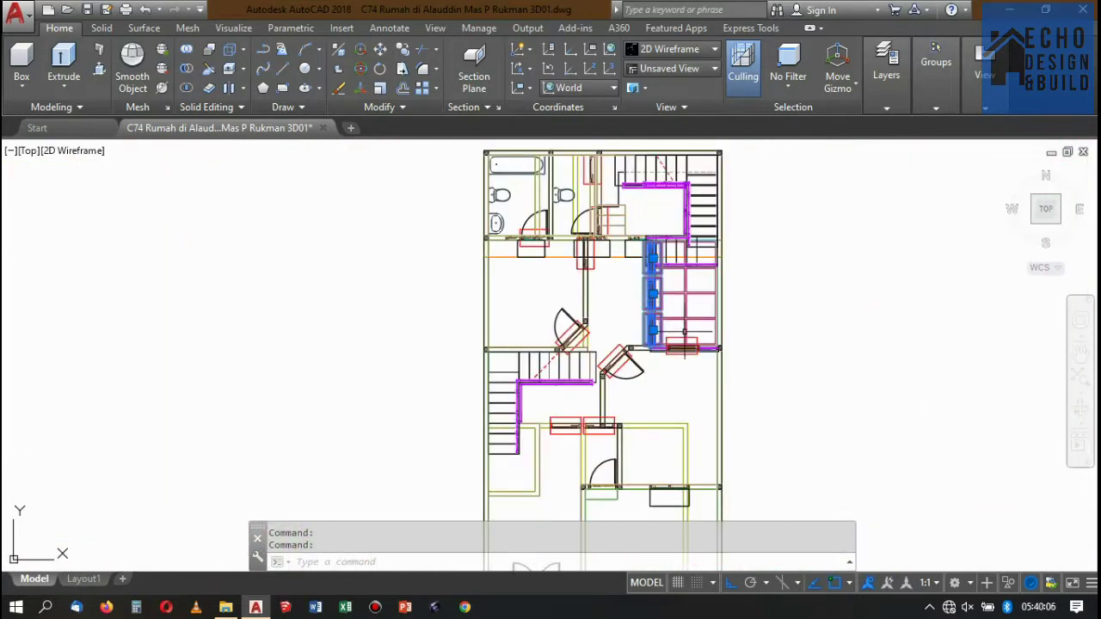
scroll(685, 331, "up", 4)
scroll(702, 343, "up", 1)
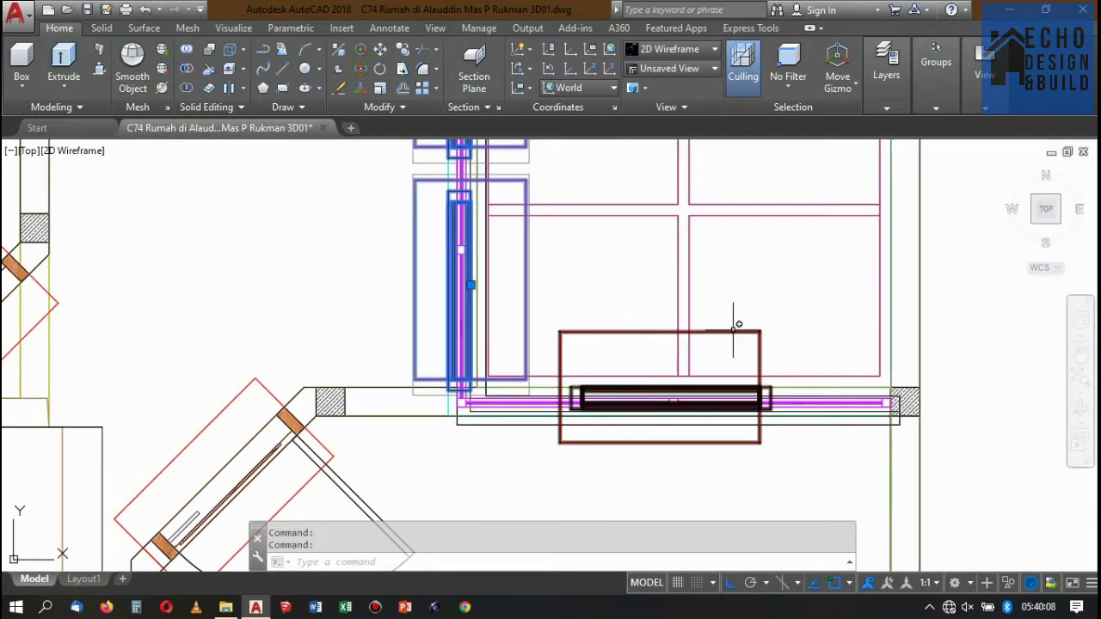
mouse_move(734, 329)
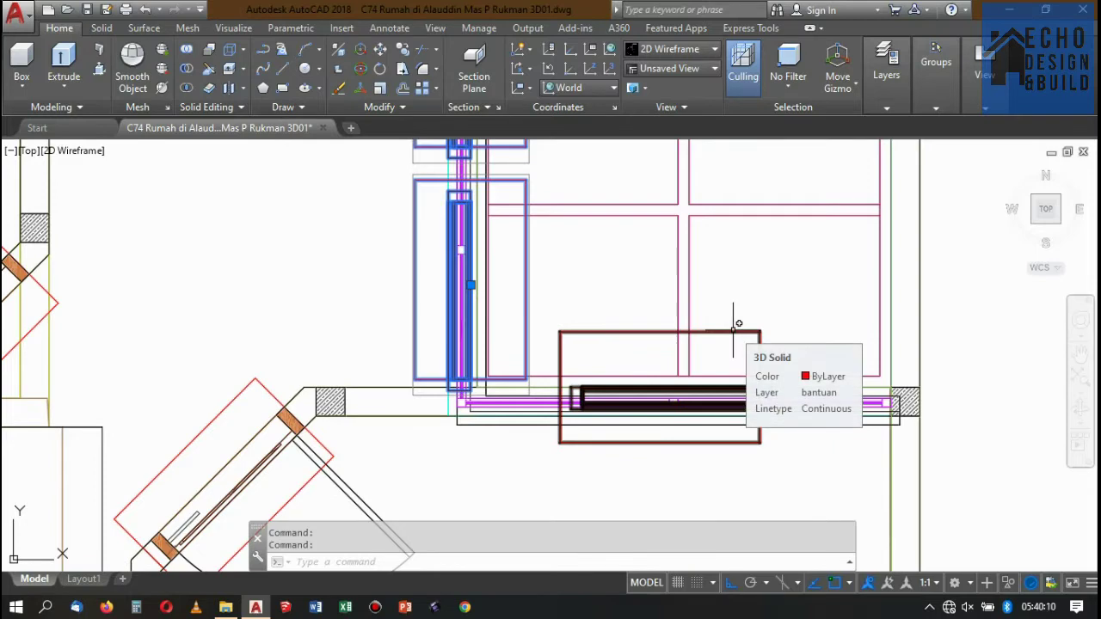
left_click(734, 325)
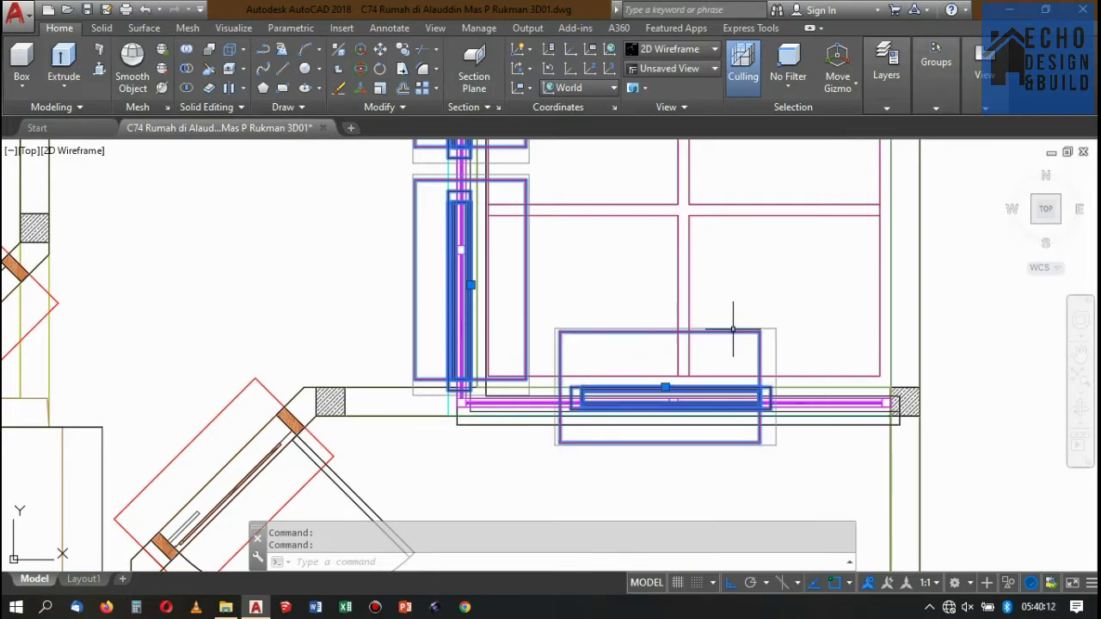
scroll(746, 206, "down", 2)
scroll(826, 180, "down", 2)
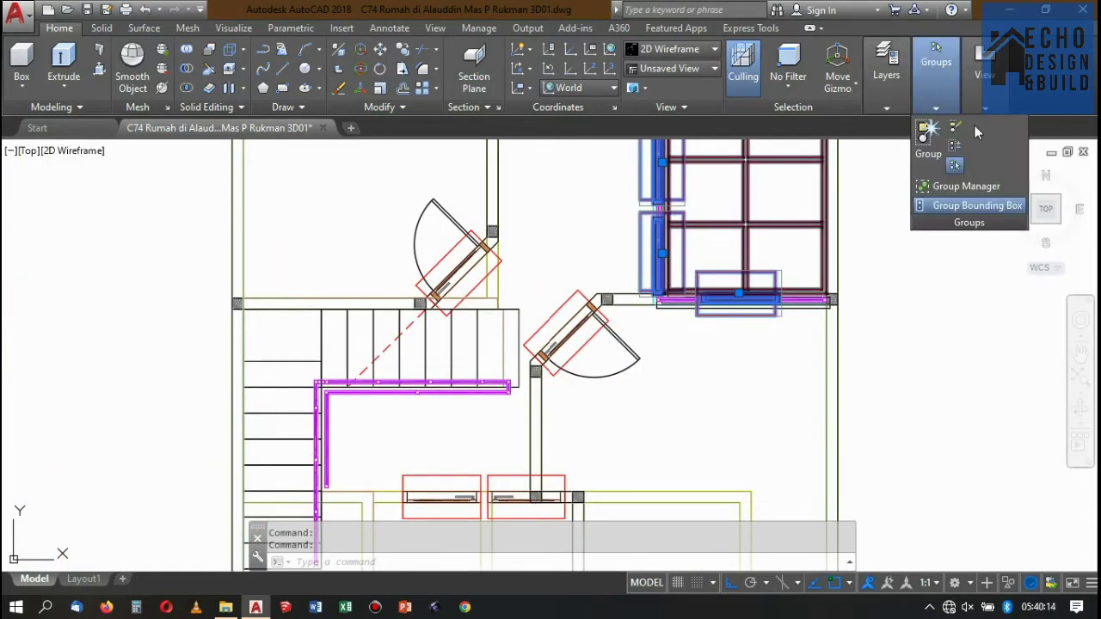
Window-select the door opening box and its contents, then ungroup them.
left_click(951, 134)
scroll(800, 284, "up", 2)
scroll(720, 293, "up", 4)
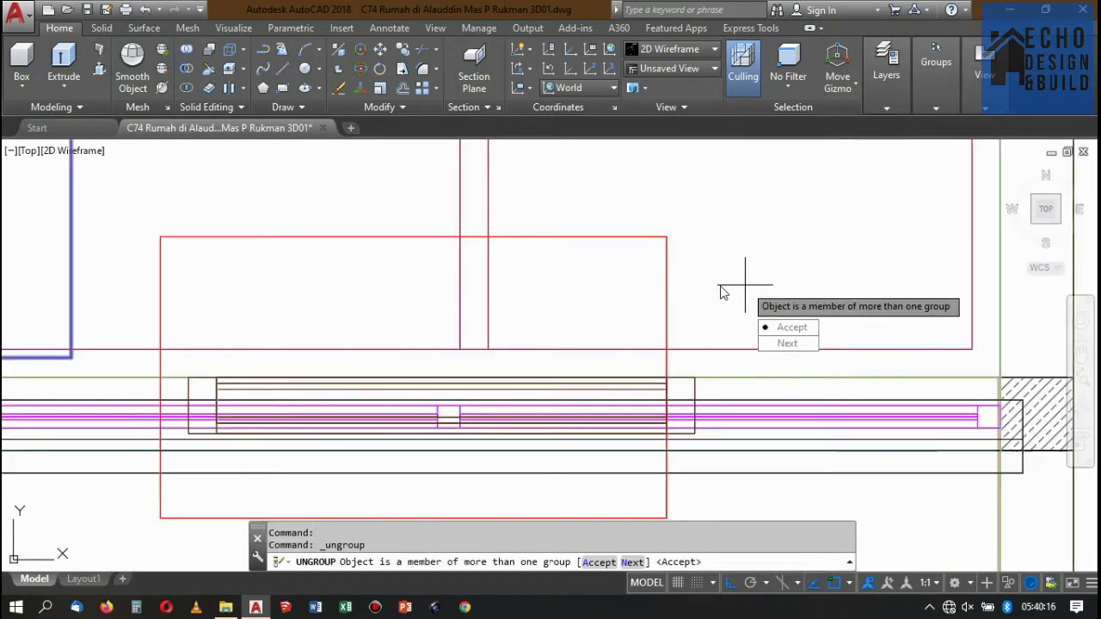
key("Escape")
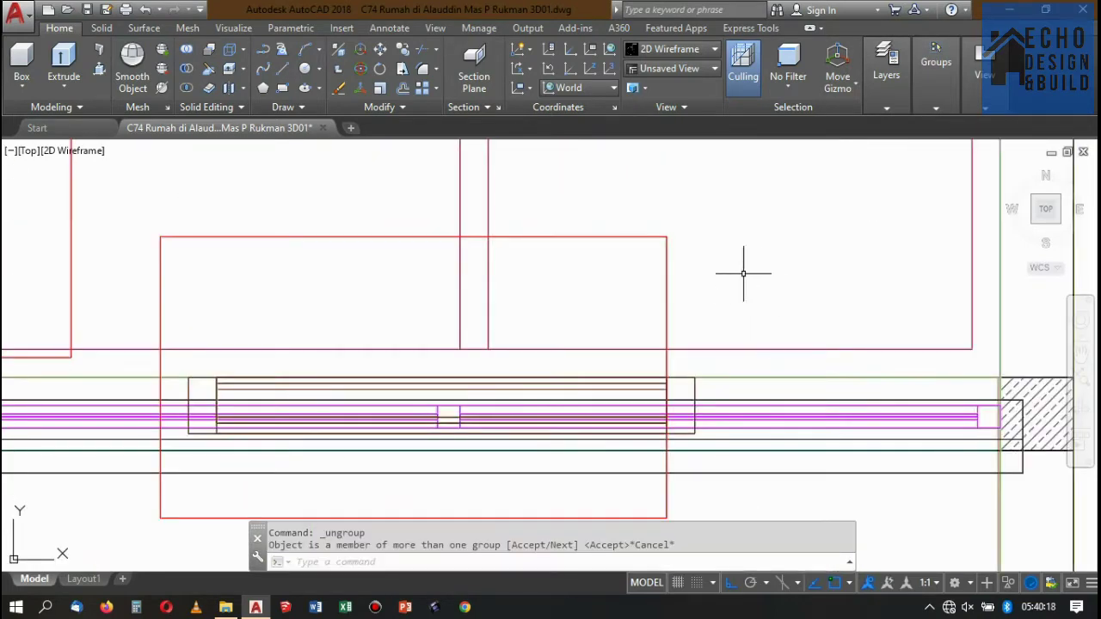
left_click(715, 288)
left_click(666, 267)
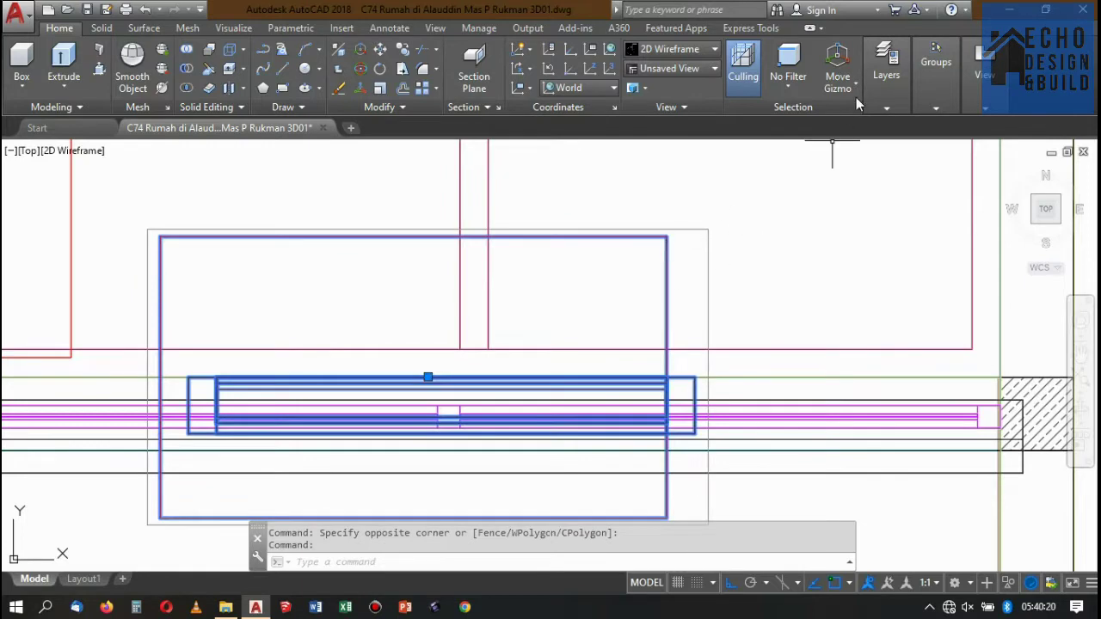
mouse_move(936, 75)
left_click(957, 128)
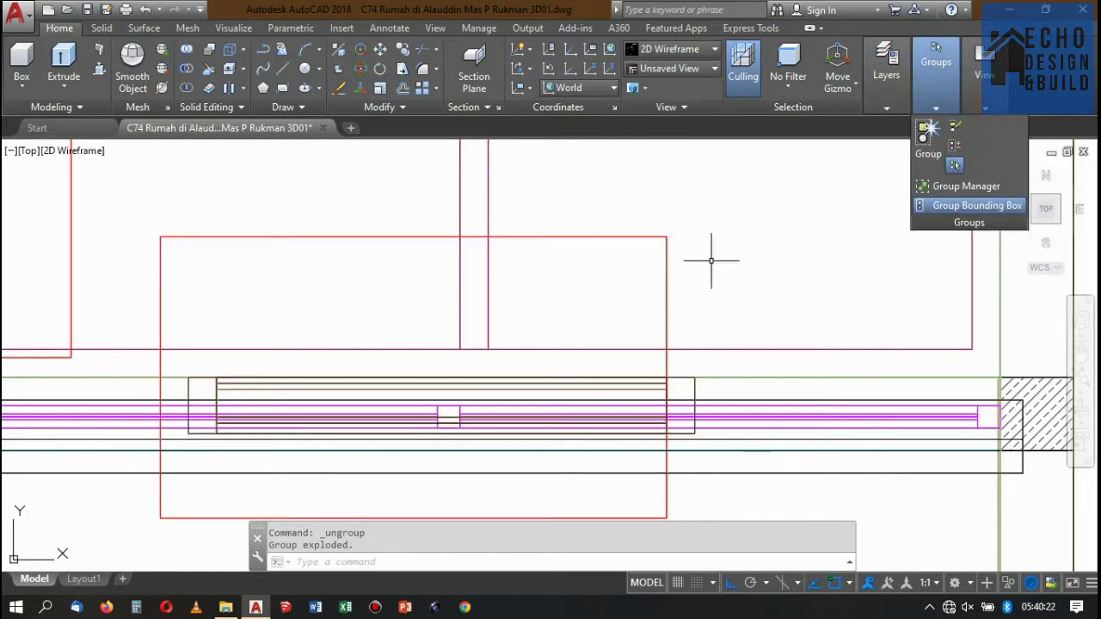
left_click(668, 270)
scroll(815, 304, "down", 6)
scroll(809, 306, "down", 2)
key("Escape")
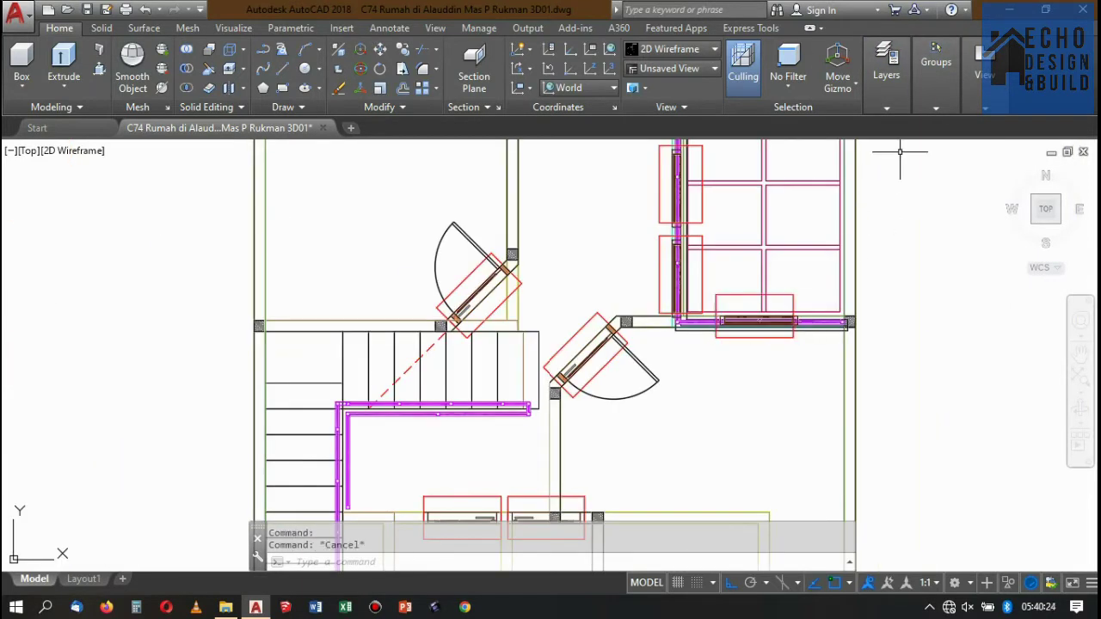
Ungroup the door's opening box group.
mouse_move(936, 65)
left_click(955, 127)
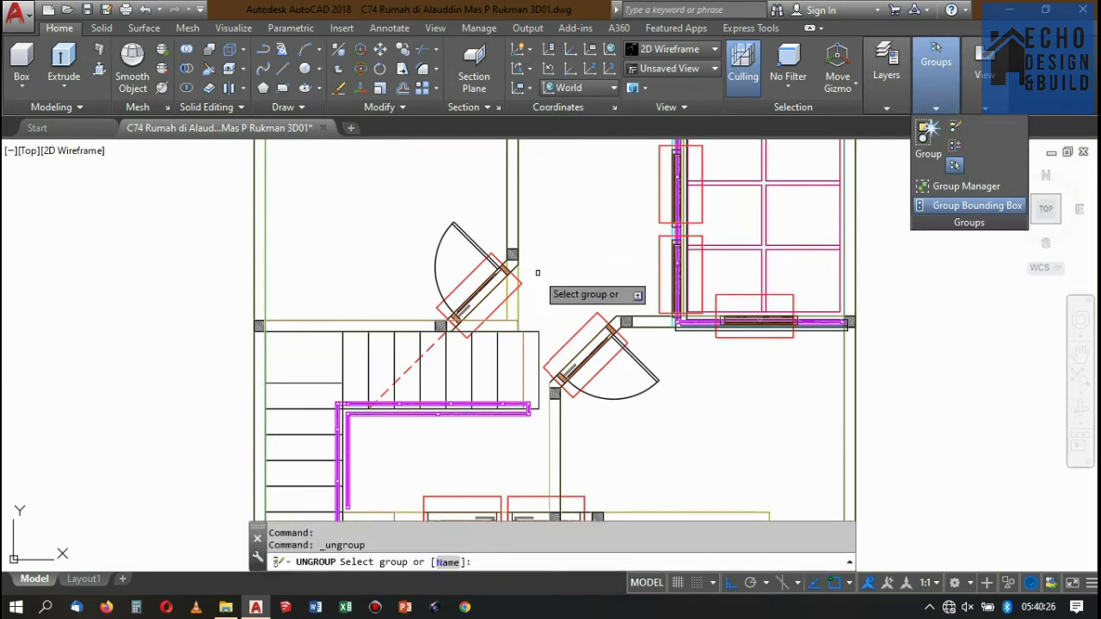
scroll(707, 198, "up", 2)
left_click(700, 211)
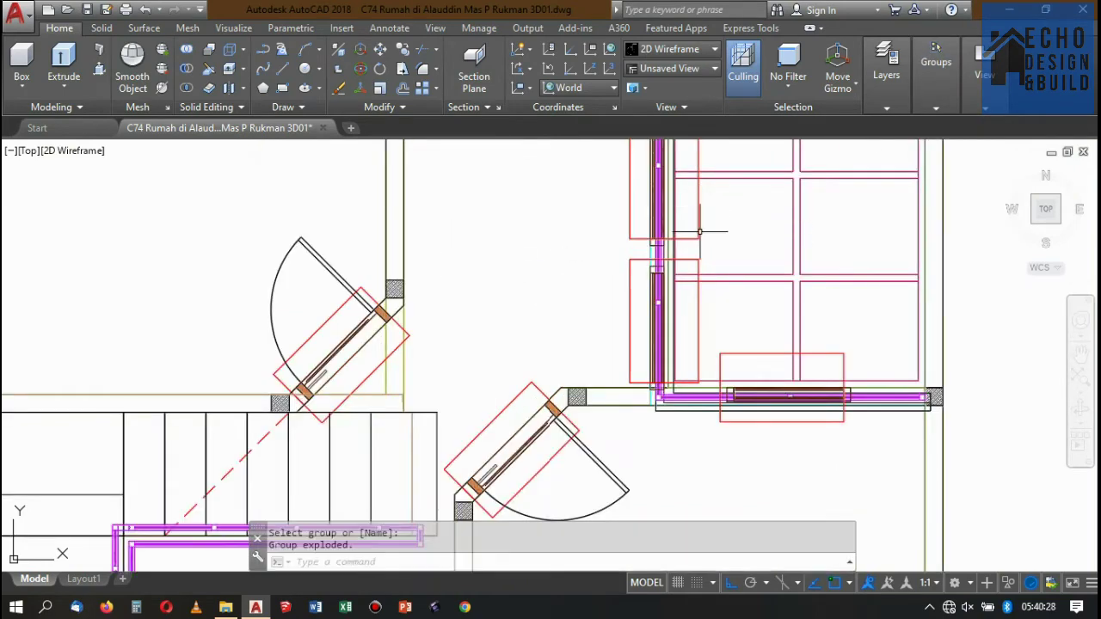
scroll(705, 233, "down", 5)
scroll(705, 232, "up", 3)
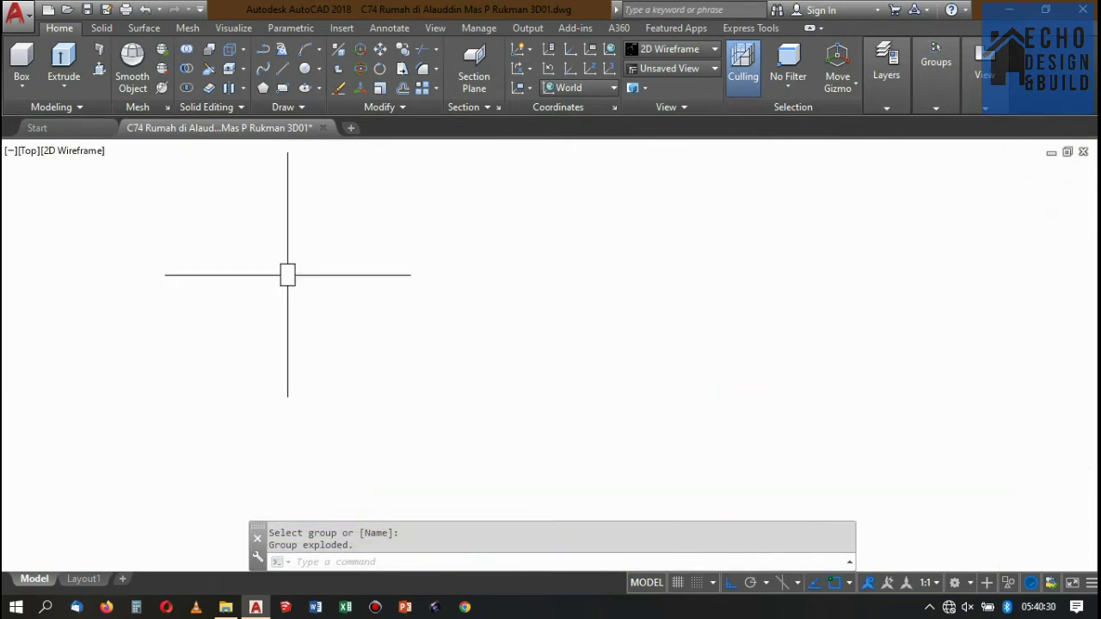
scroll(701, 229, "up", 5)
scroll(731, 230, "up", 3)
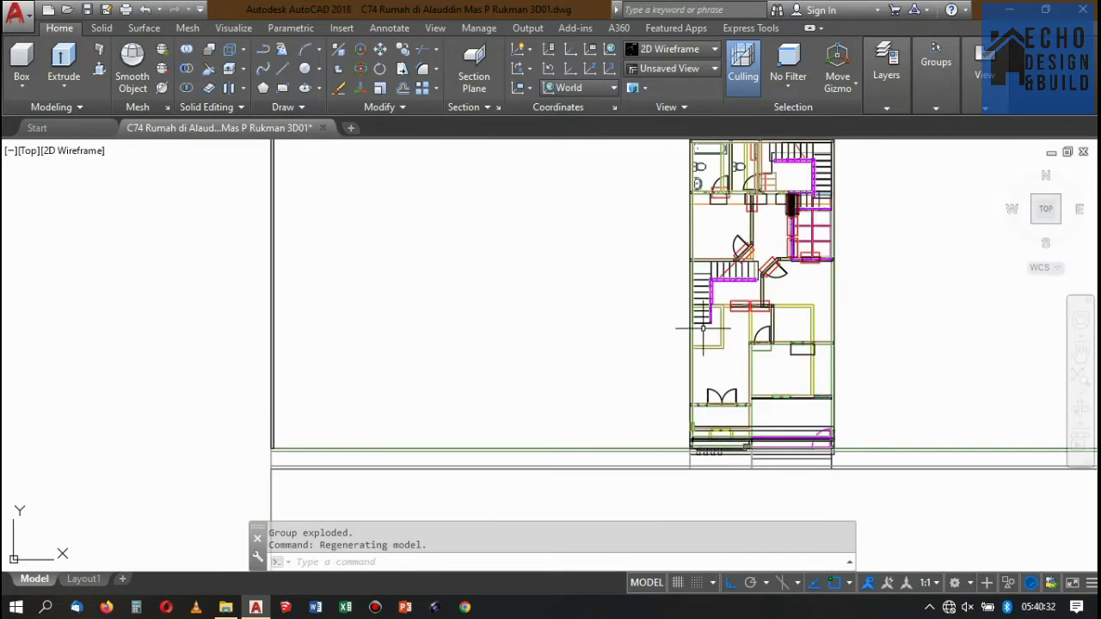
scroll(765, 232, "up", 3)
scroll(795, 234, "up", 3)
scroll(795, 234, "down", 1)
scroll(775, 241, "down", 3)
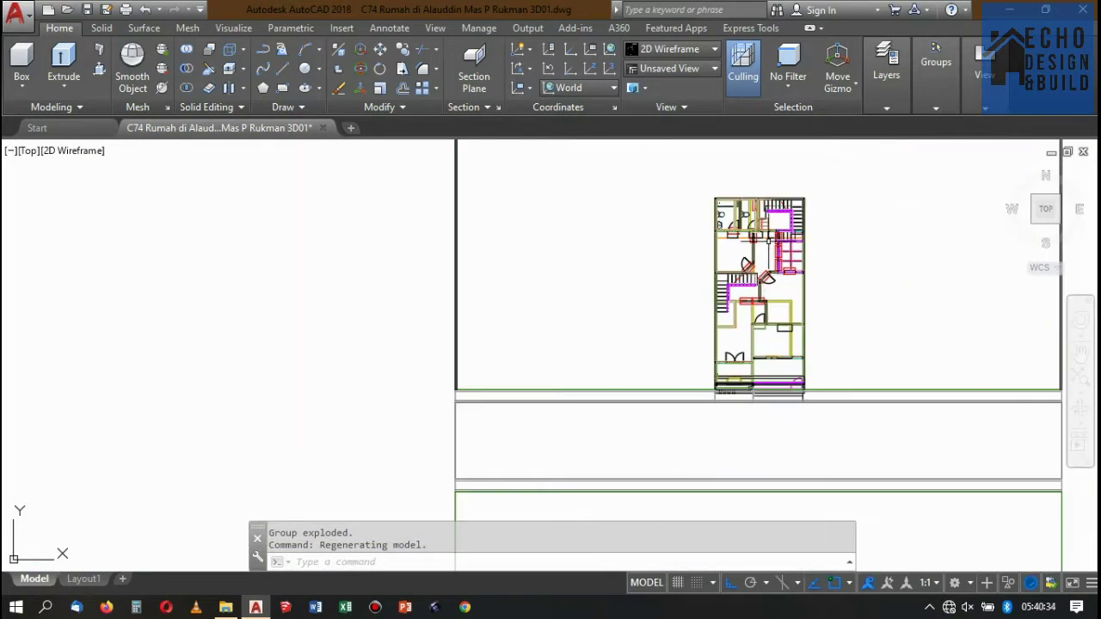
scroll(749, 245, "up", 3)
scroll(718, 254, "up", 3)
scroll(718, 254, "down", 5)
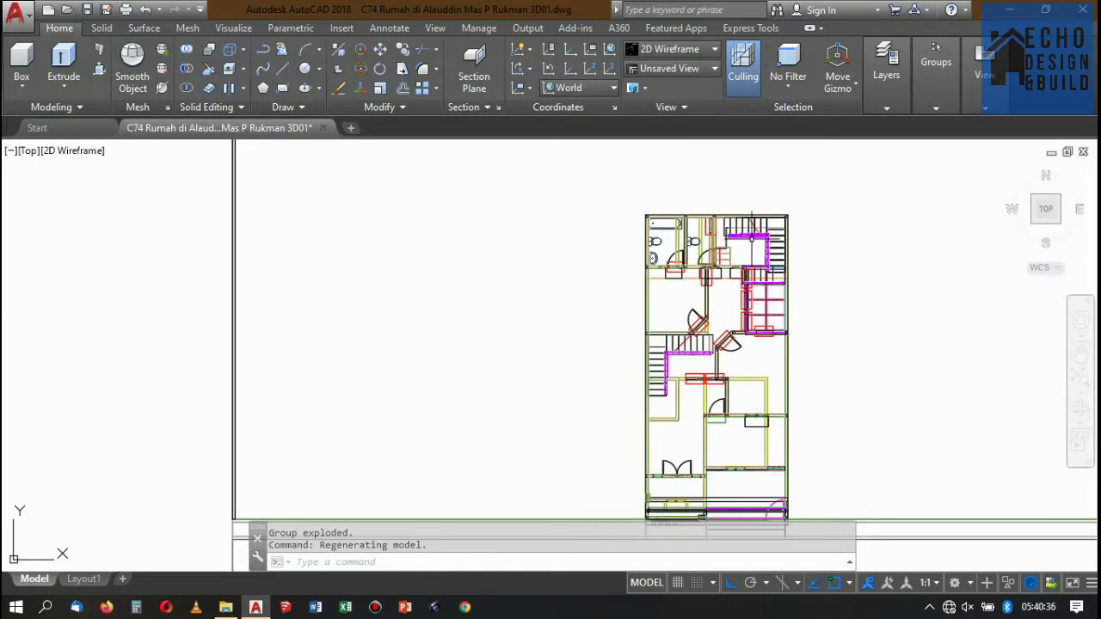
scroll(753, 232, "up", 2)
scroll(766, 275, "up", 1)
scroll(749, 301, "up", 3)
scroll(727, 337, "down", 2)
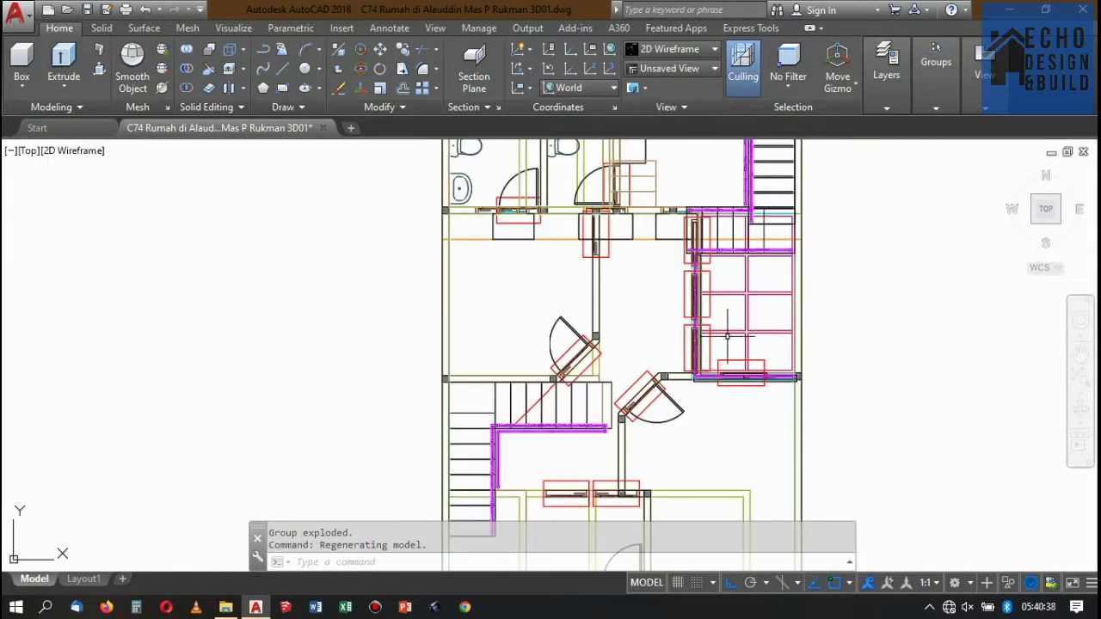
scroll(727, 337, "up", 4)
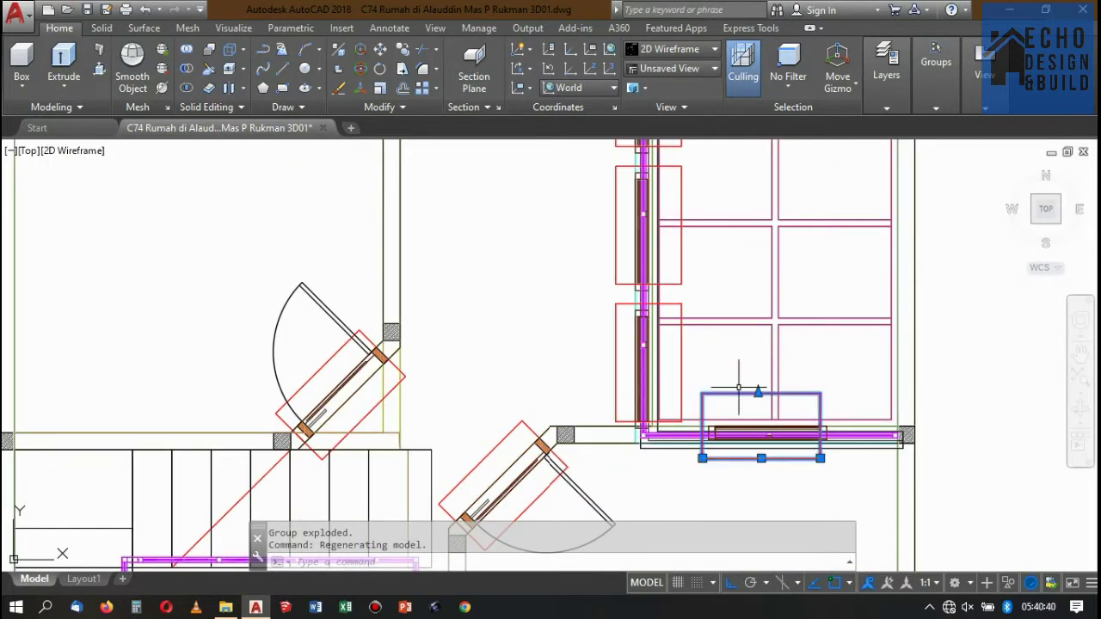
key("Escape")
Ungroup the bottom-wall opening box group.
left_click(929, 73)
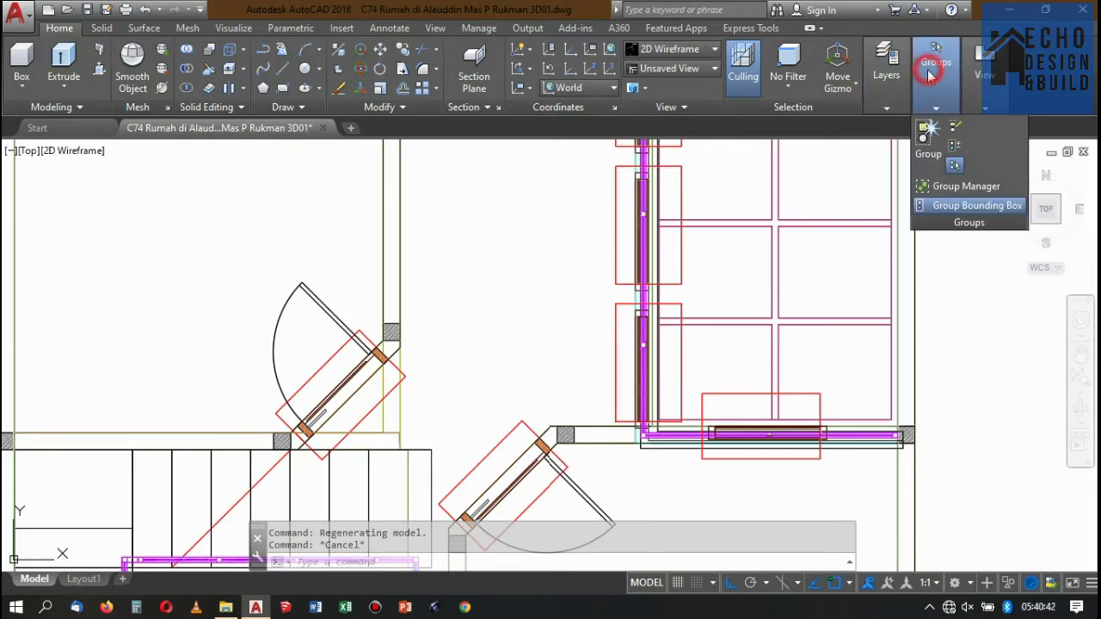
left_click(958, 126)
left_click(679, 304)
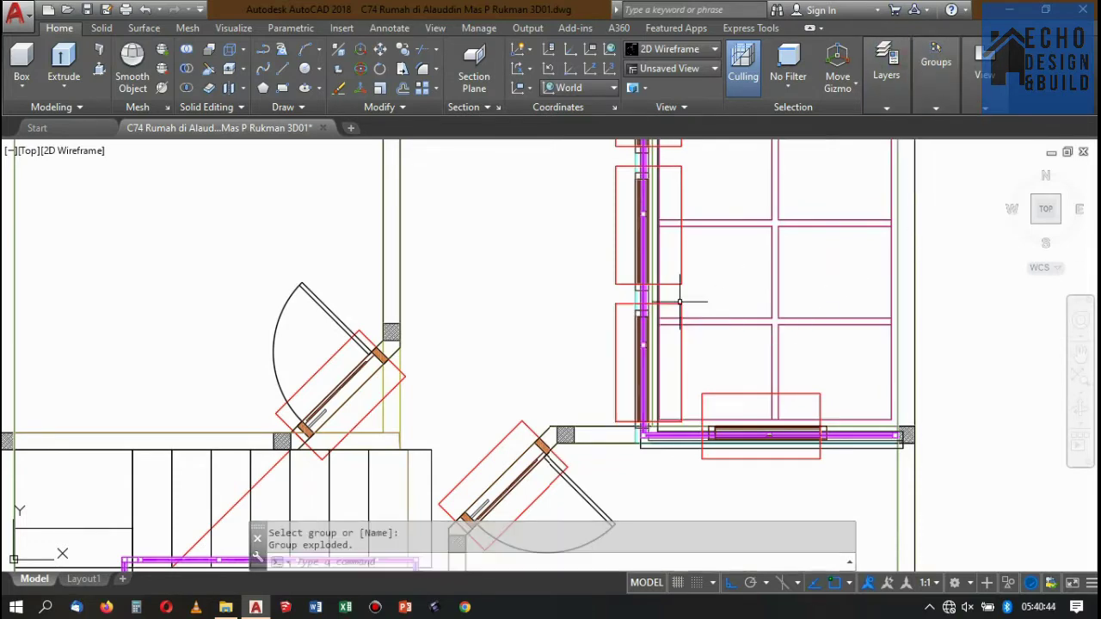
left_click(889, 93)
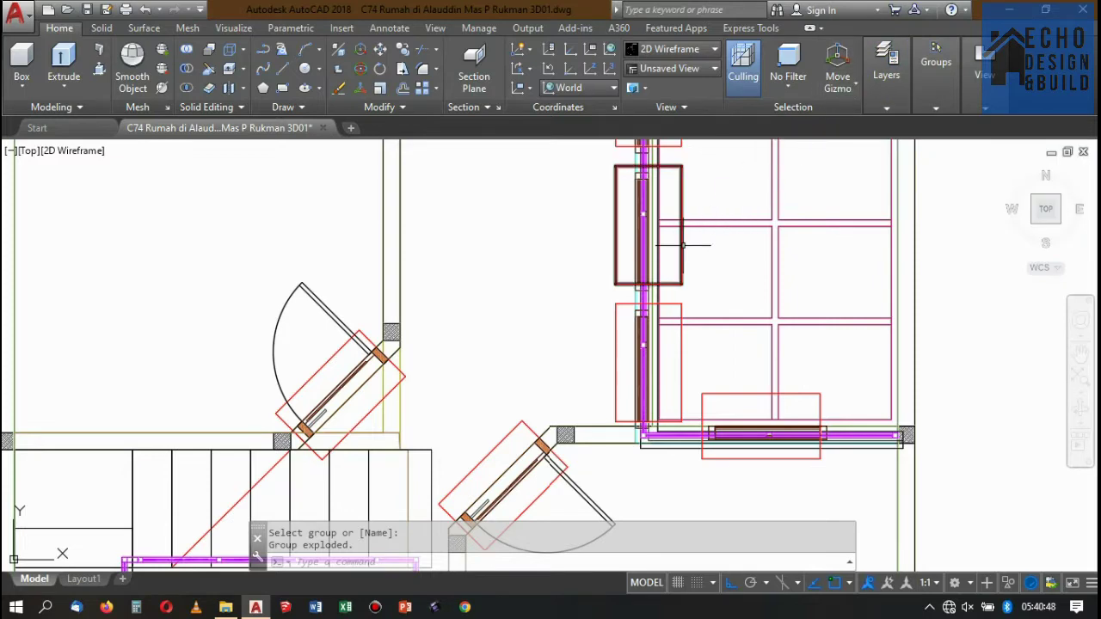
scroll(683, 245, "down", 3)
scroll(662, 247, "up", 1)
scroll(648, 248, "up", 2)
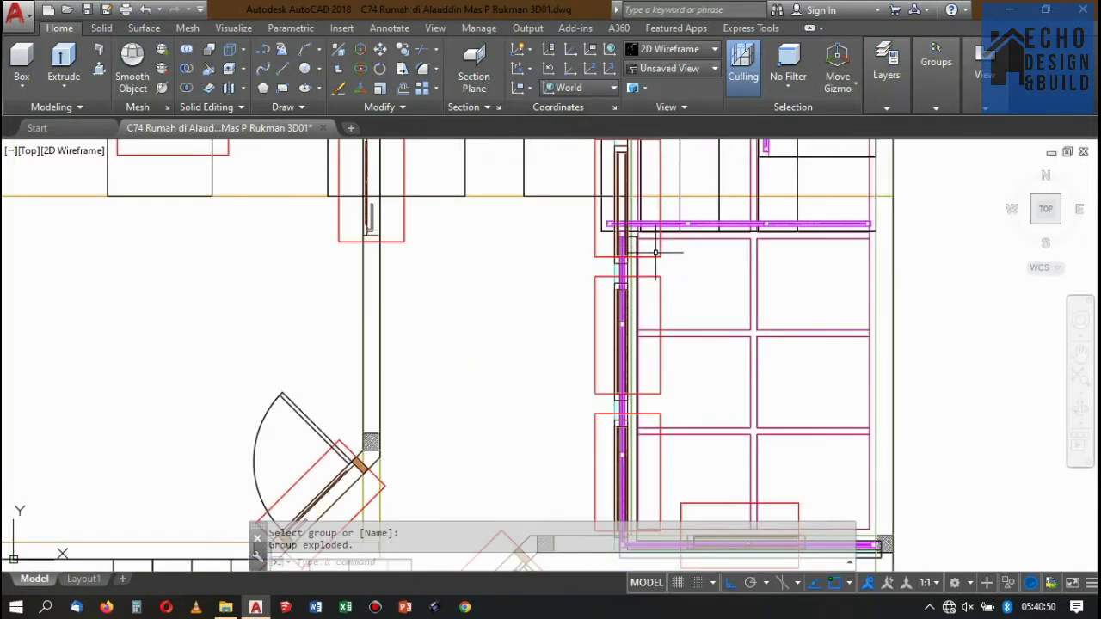
Ungroup the opening box at the room's top corner.
left_click(658, 254)
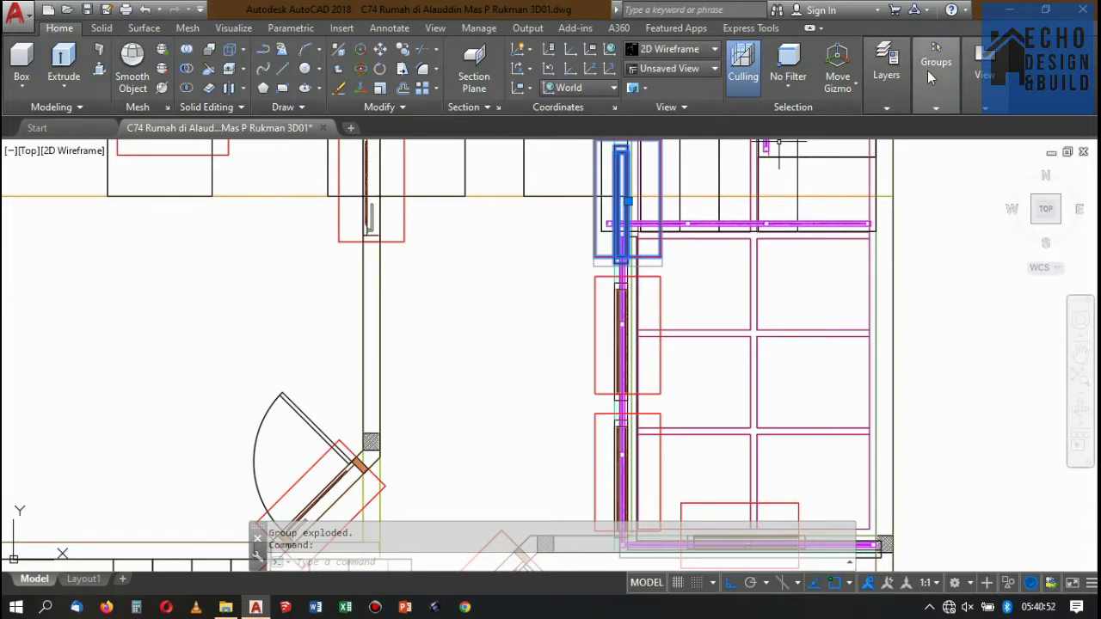
left_click(932, 67)
left_click(932, 105)
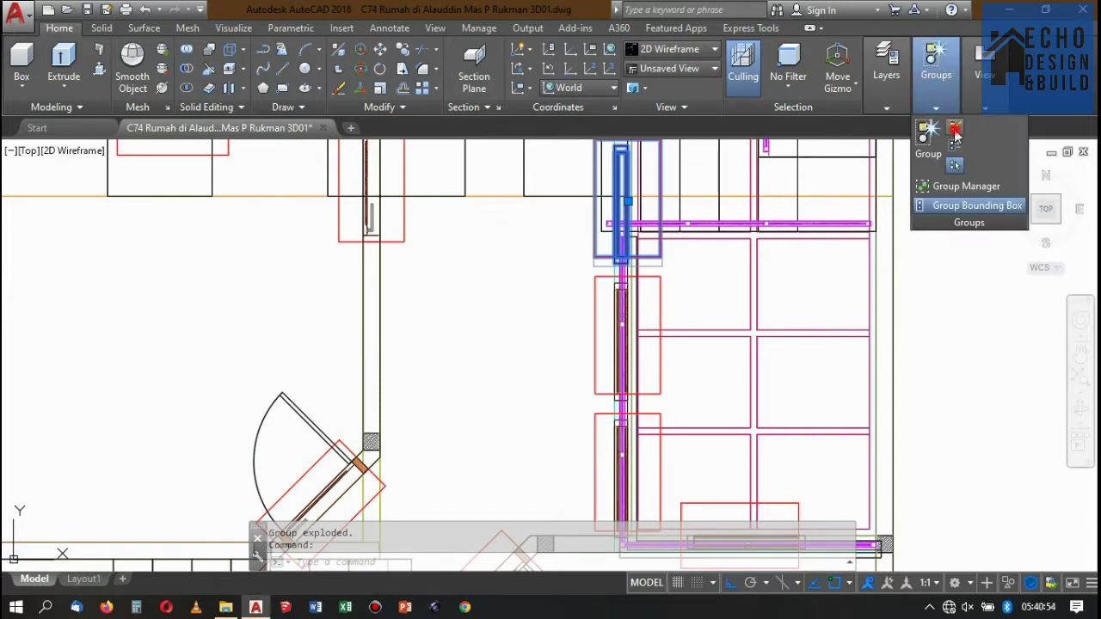
left_click(953, 131)
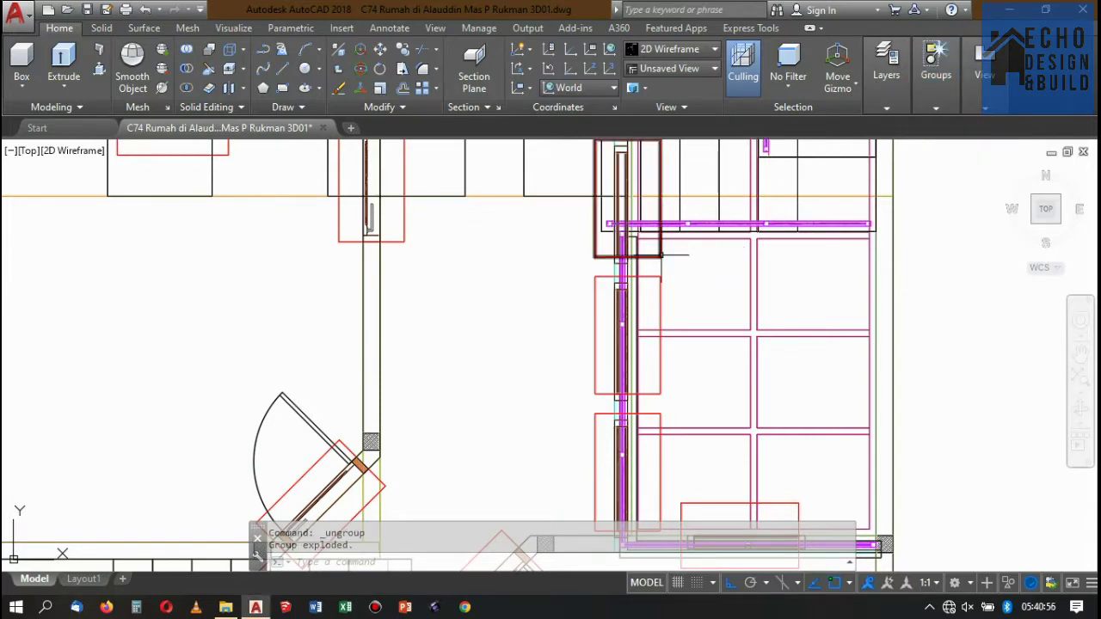
scroll(677, 288, "down", 3)
scroll(670, 339, "up", 2)
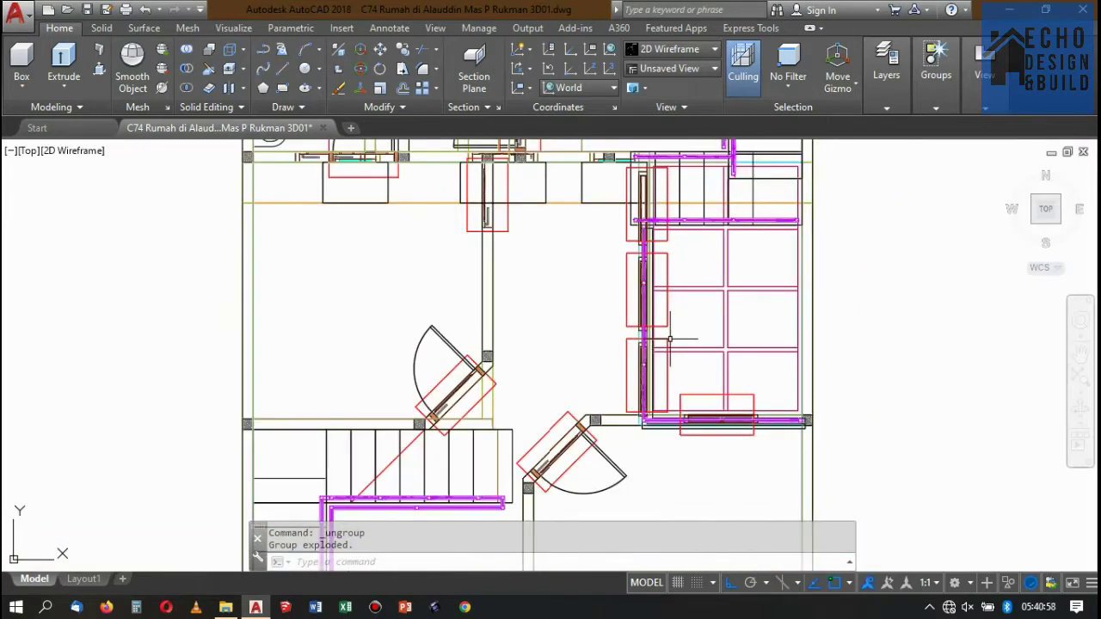
Move the bottom-wall opening box 0.05 to the right.
scroll(701, 392, "up", 3)
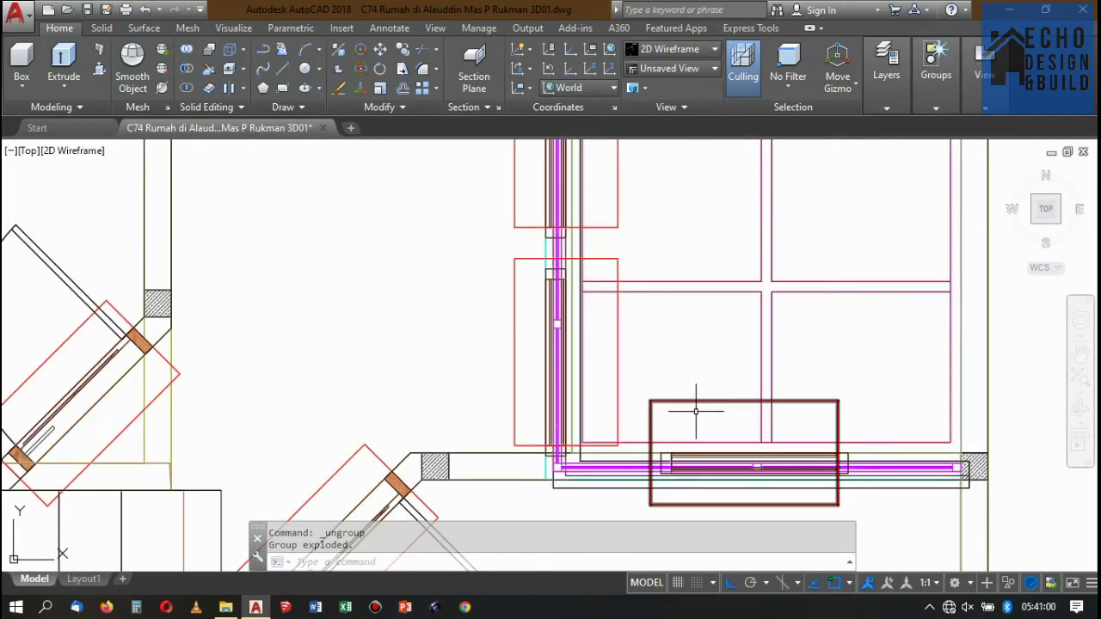
left_click(697, 403)
type("m")
key("Return")
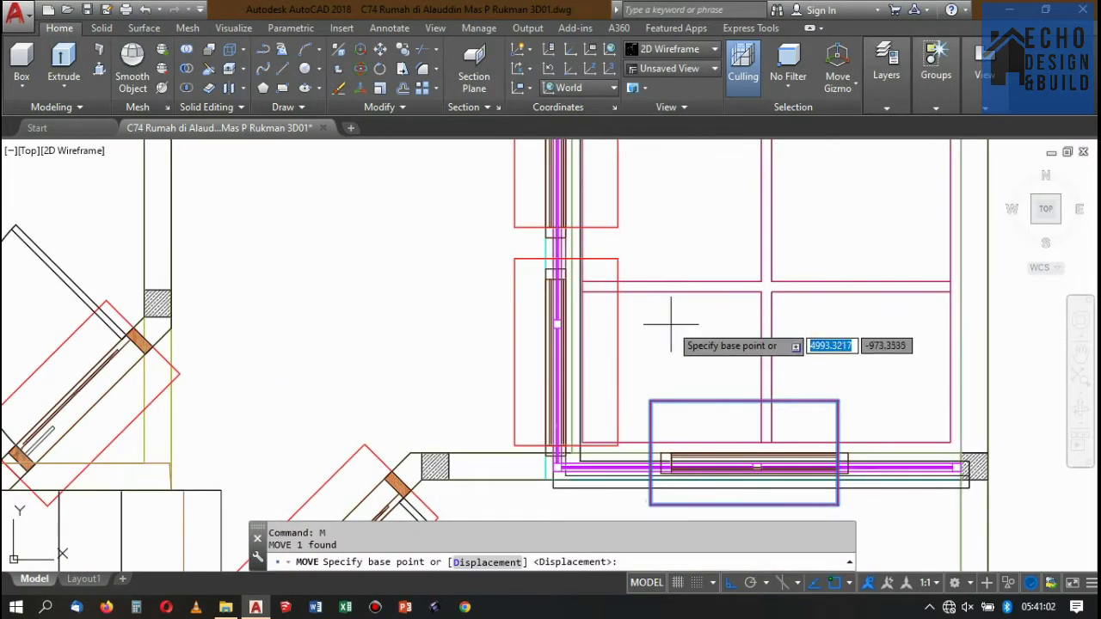
left_click(669, 320)
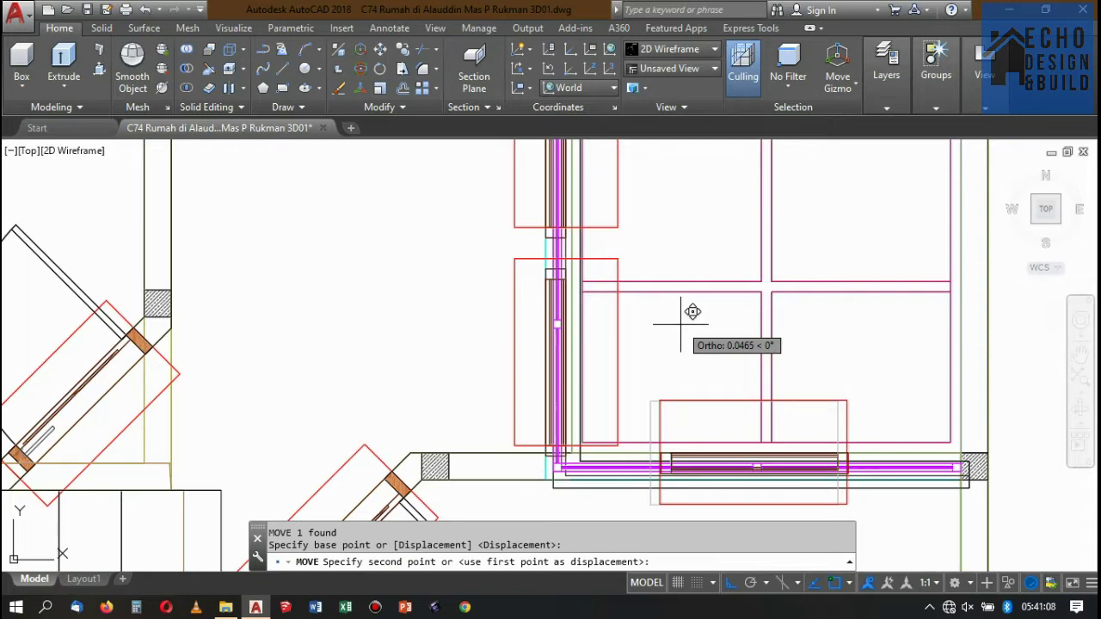
type("0.05")
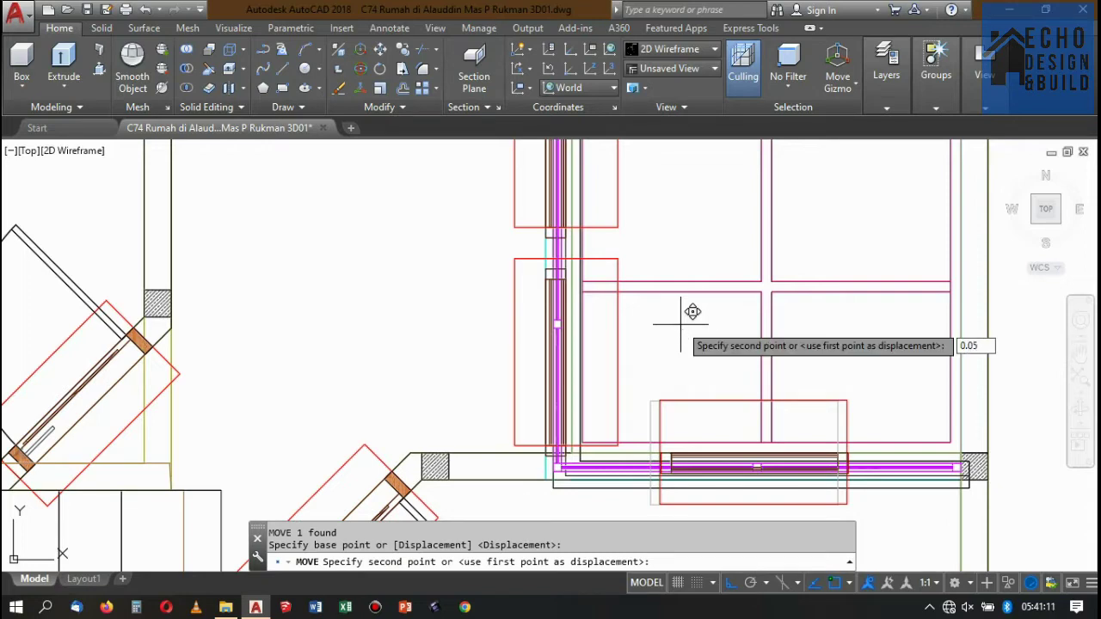
key("Return")
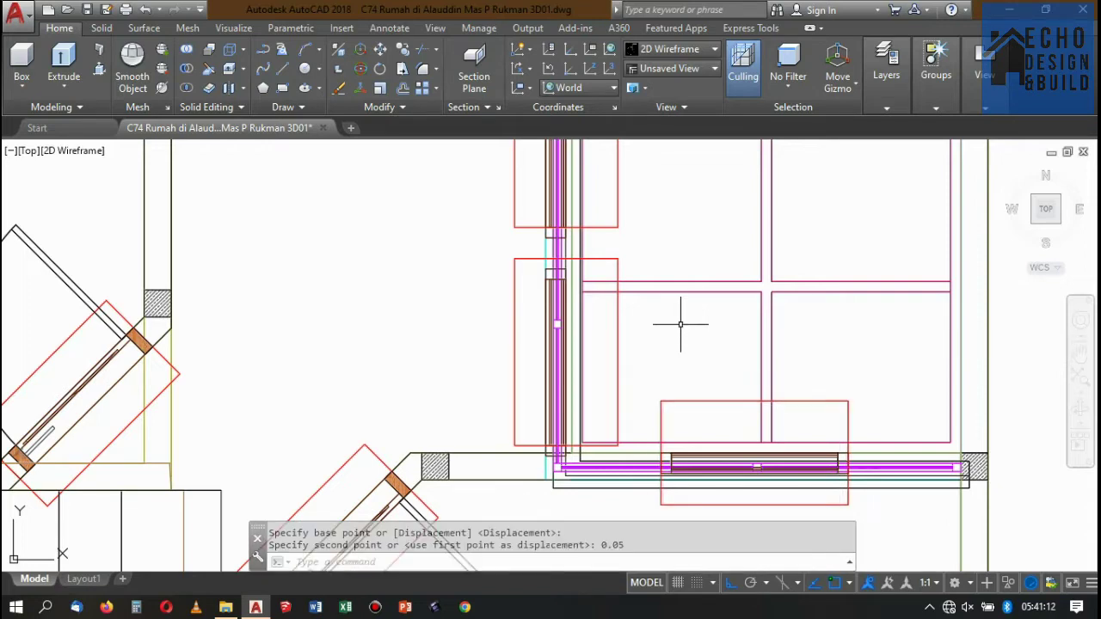
scroll(681, 324, "down", 3)
scroll(659, 275, "up", 5)
Move the three side-wall opening boxes 0.05 downward.
left_click(619, 344)
left_click(611, 307)
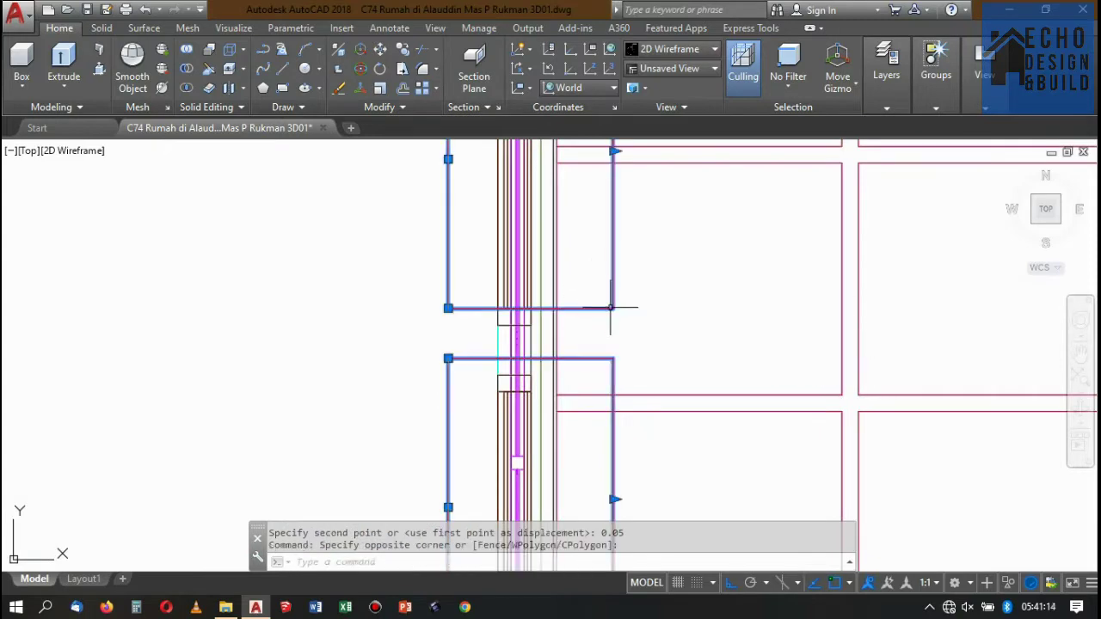
scroll(611, 307, "down", 3)
scroll(622, 302, "up", 4)
left_click(616, 312)
left_click(413, 141)
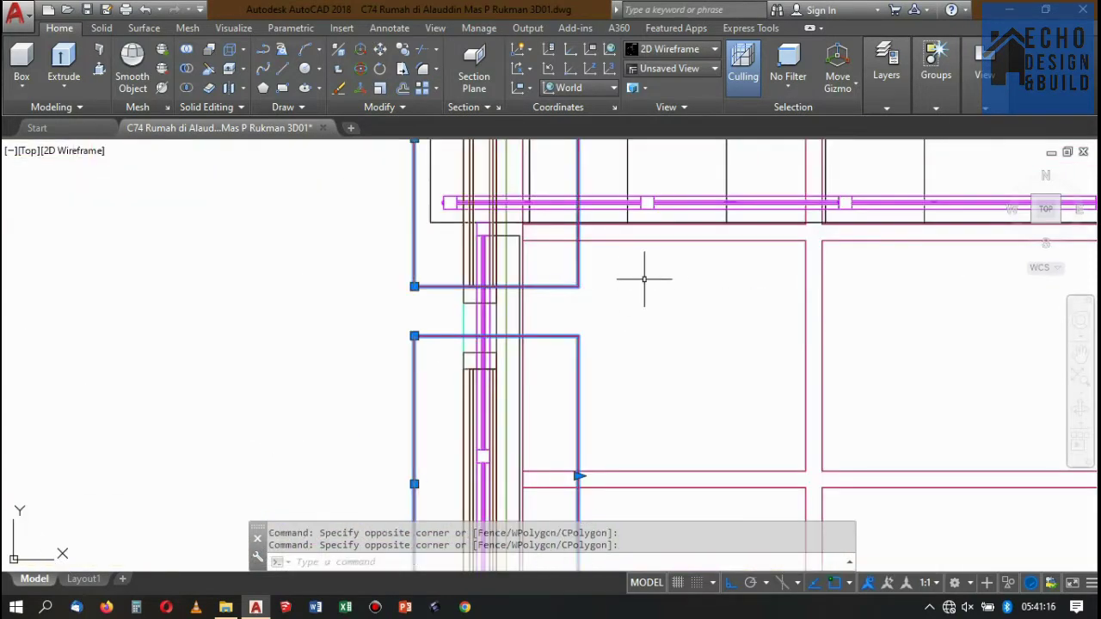
type("m")
key("Return")
left_click(660, 277)
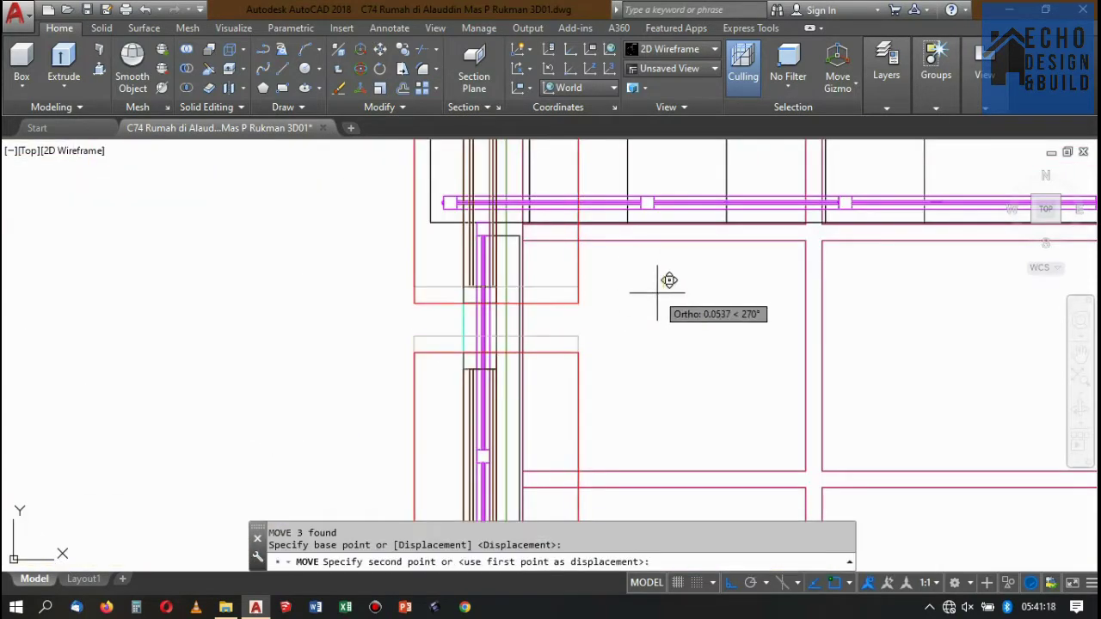
type("0.05")
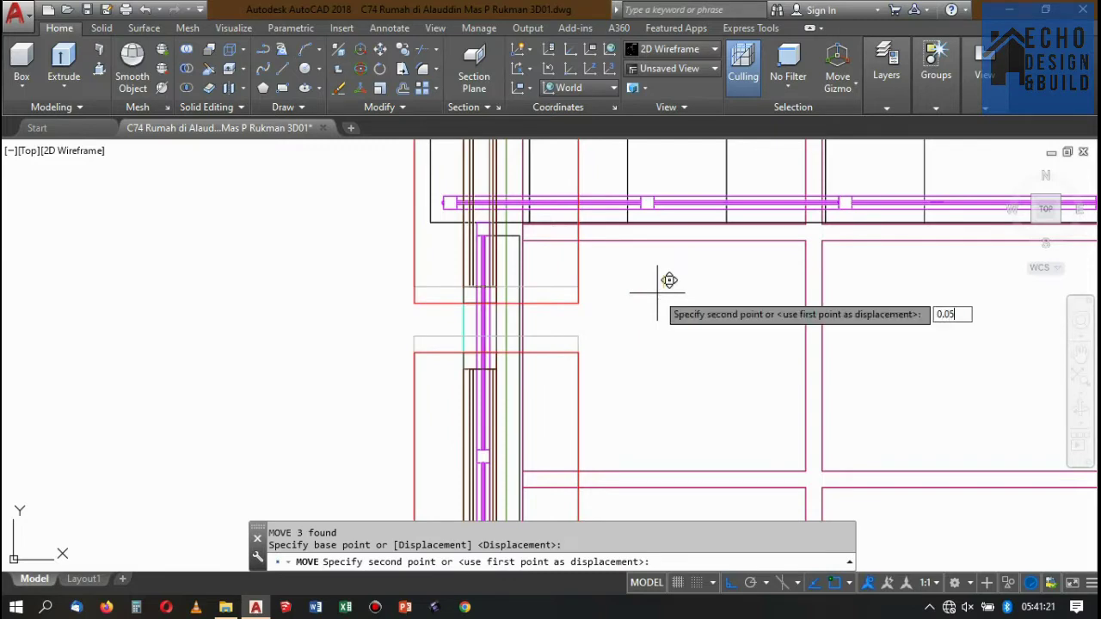
key("Return")
Select the corner opening box and switch to the southwest isometric view.
scroll(627, 304, "down", 2)
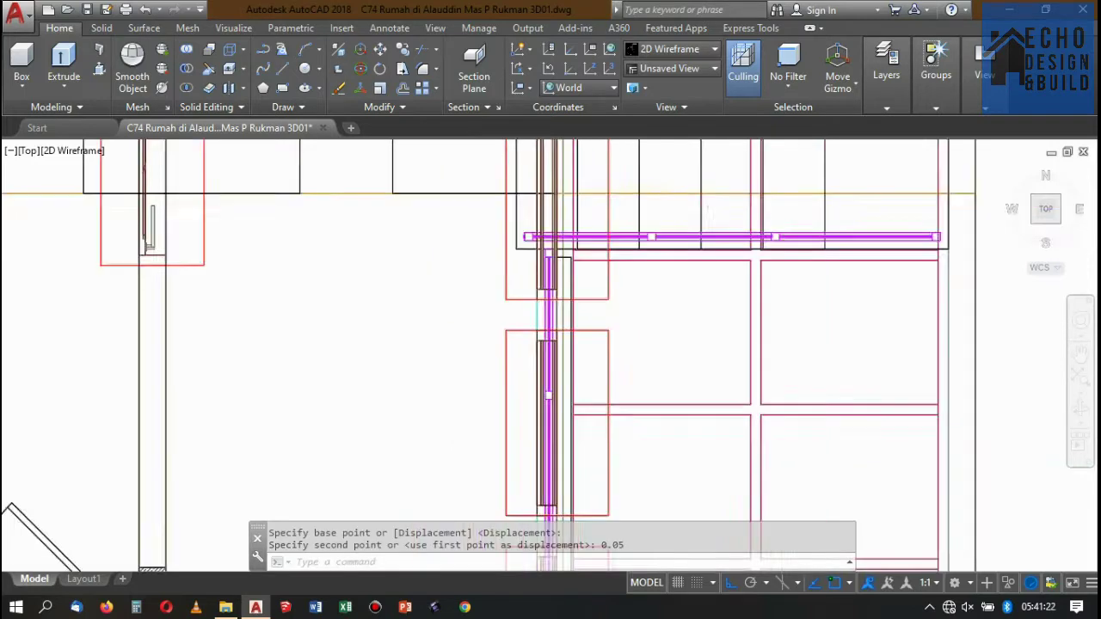
scroll(627, 305, "down", 2)
left_click(637, 300)
left_click(595, 222)
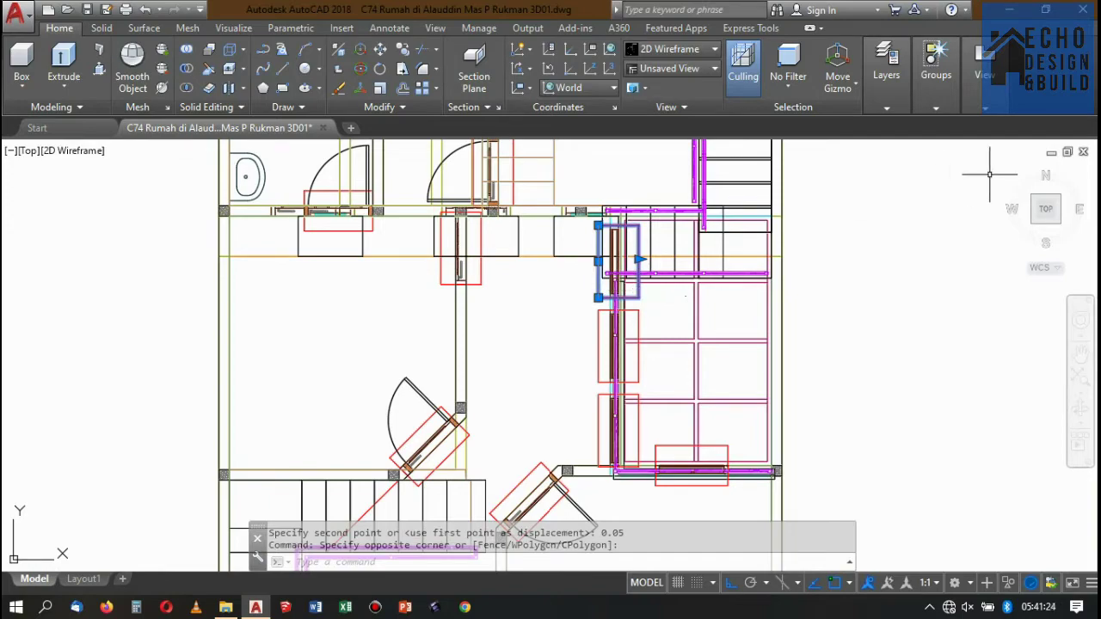
left_click(1035, 231)
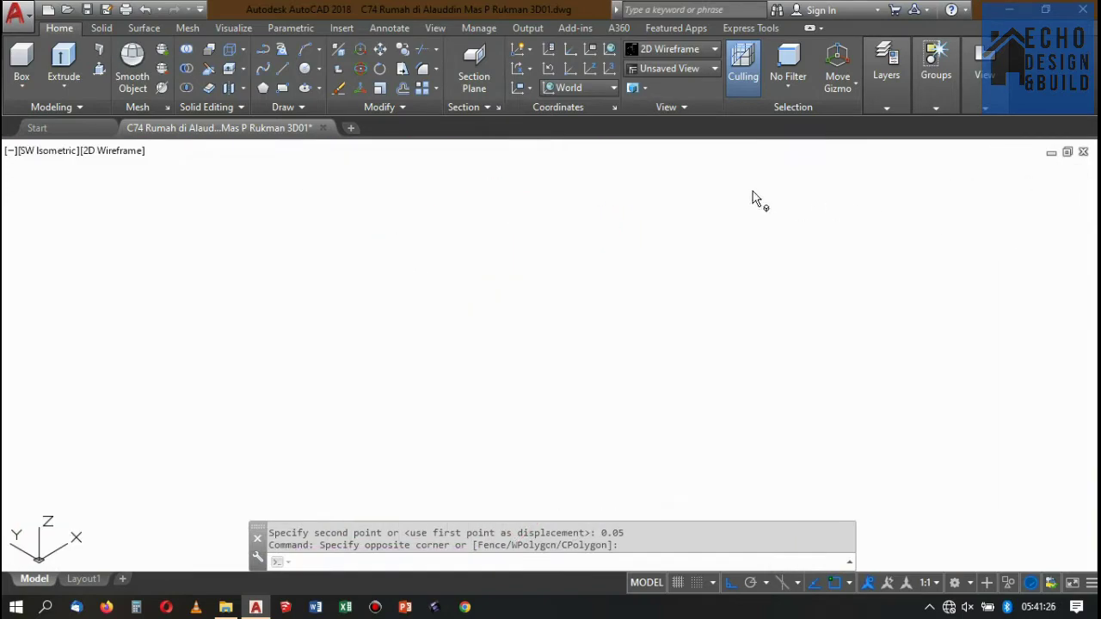
Switch the visual style to Conceptual and zoom toward the red vent boxes.
scroll(699, 179, "down", 2)
scroll(700, 179, "down", 2)
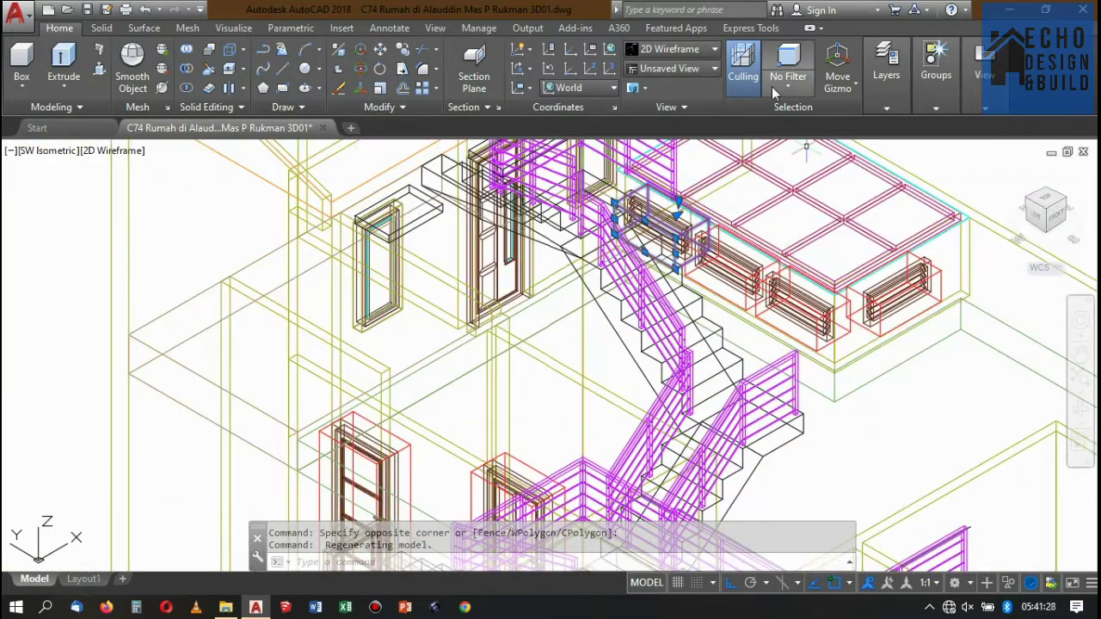
left_click(698, 56)
left_click(861, 86)
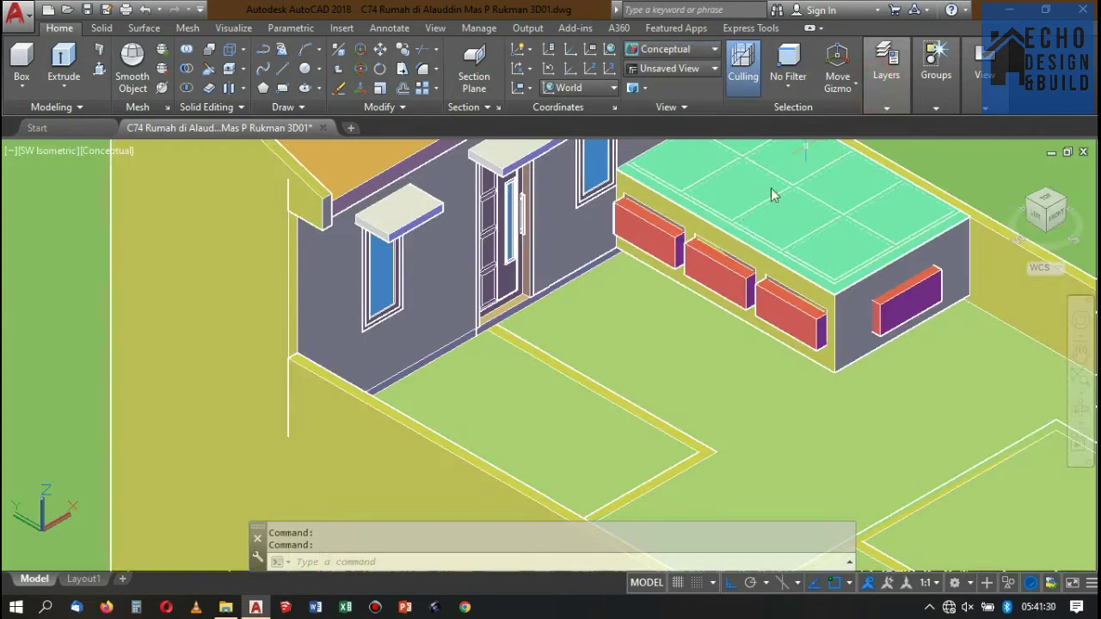
scroll(775, 195, "up", 2)
scroll(742, 293, "up", 2)
scroll(793, 288, "up", 3)
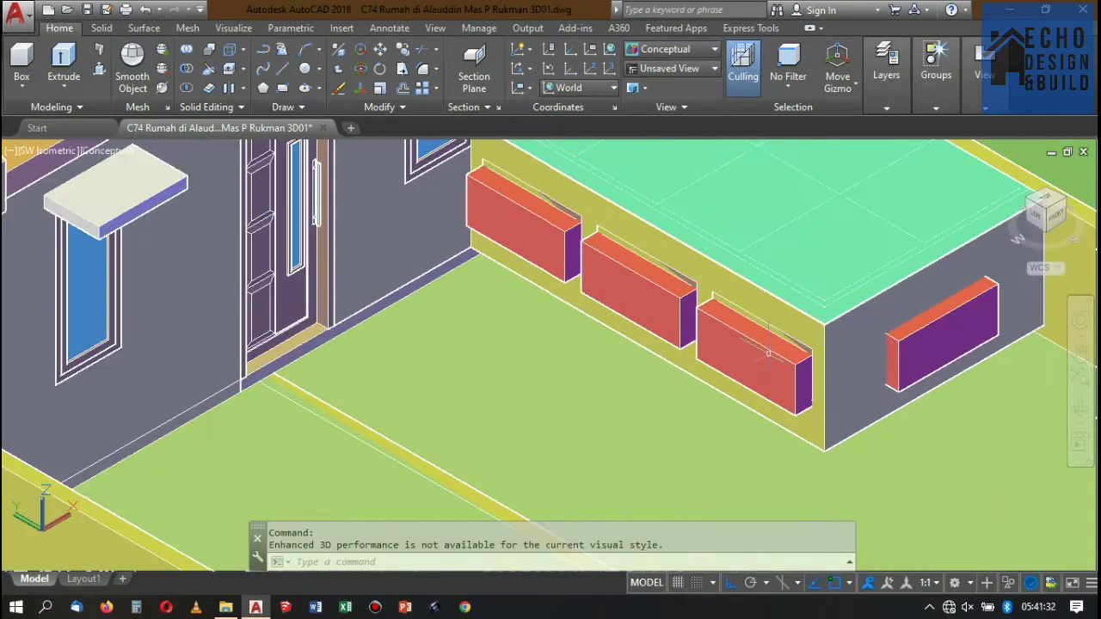
Subtract the four red vent boxes from the rooftop wall.
left_click(184, 71)
left_click(818, 341)
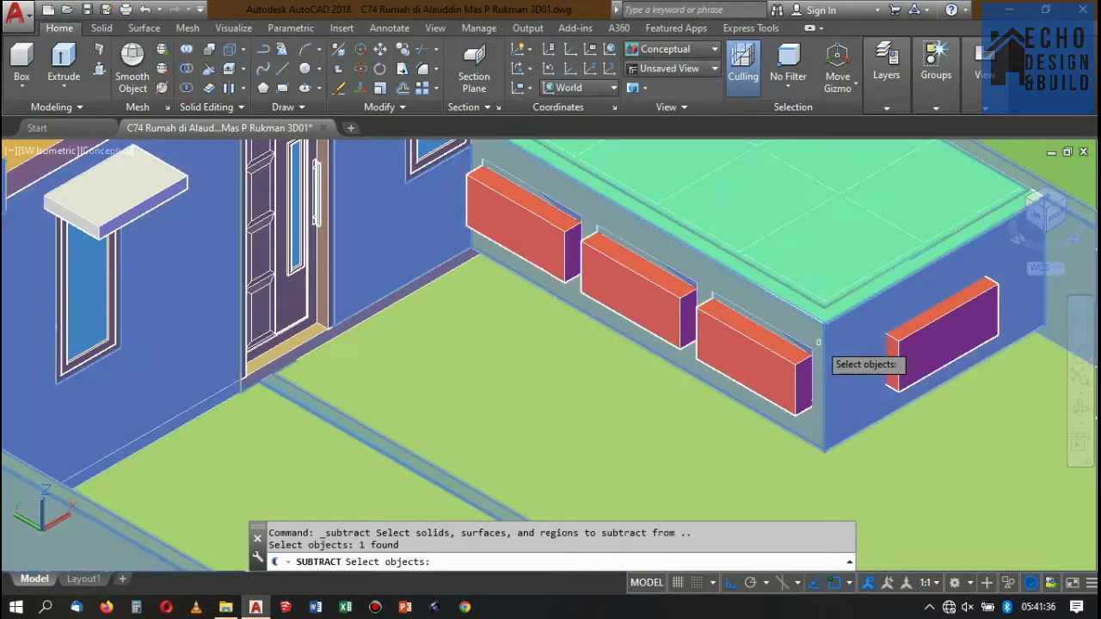
key("Return")
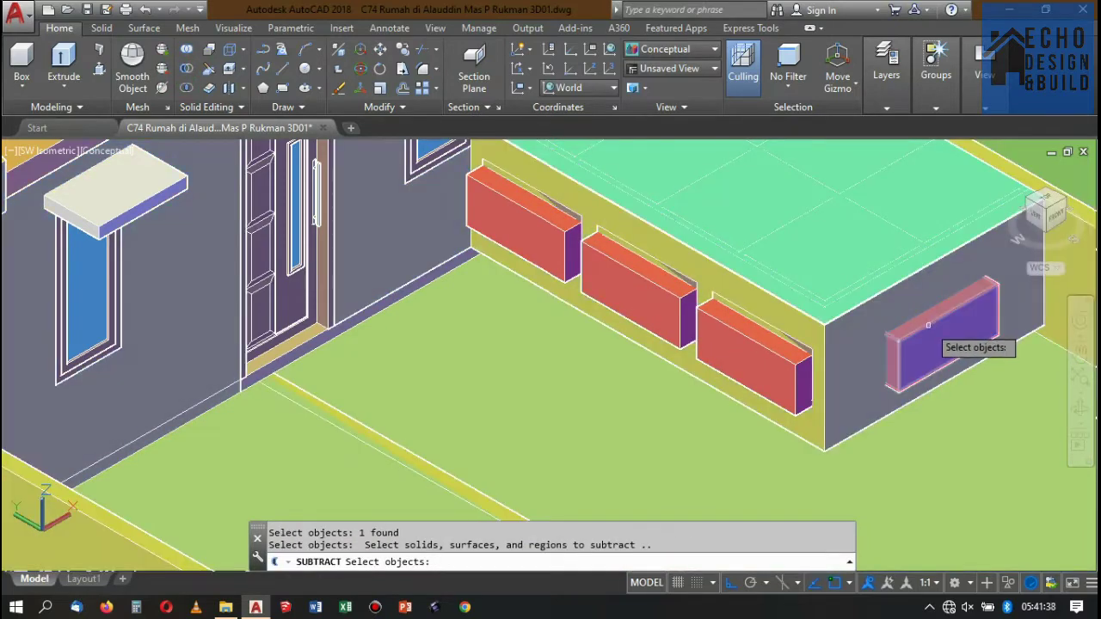
left_click(928, 325)
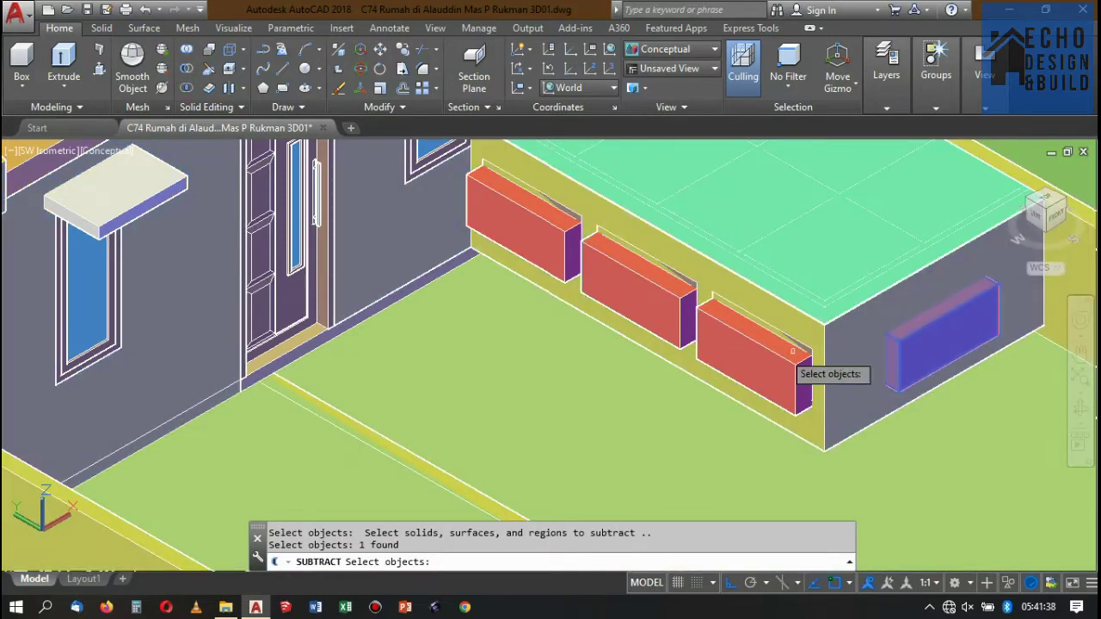
left_click(747, 344)
left_click(658, 286)
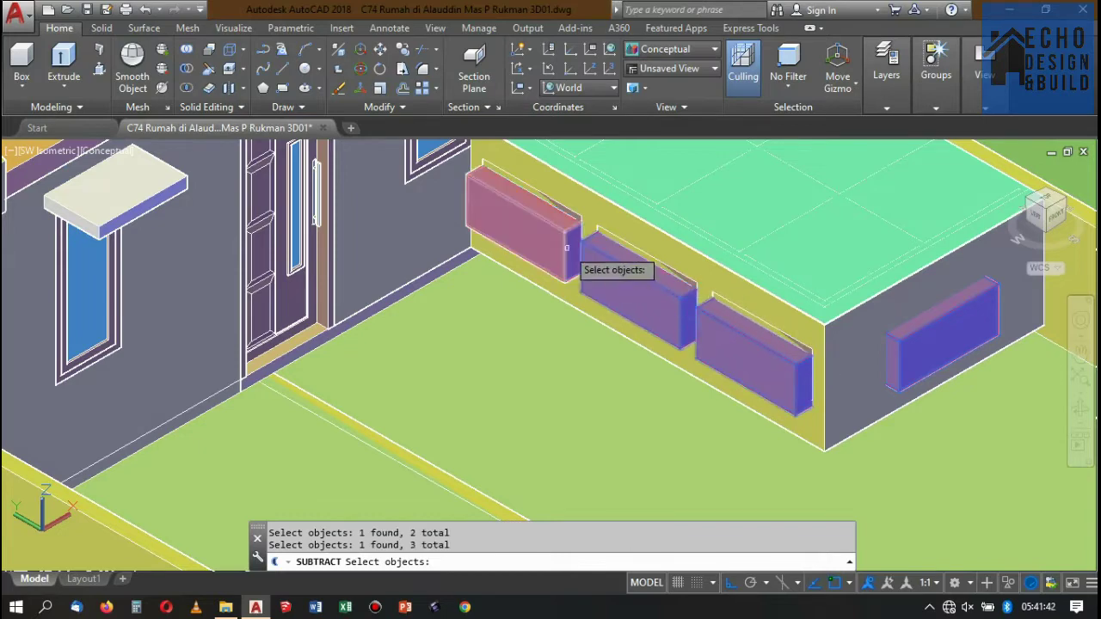
left_click(562, 238)
key("Return")
Zoom in to inspect the louvered vent openings on the rooftop walls.
scroll(679, 258, "down", 3)
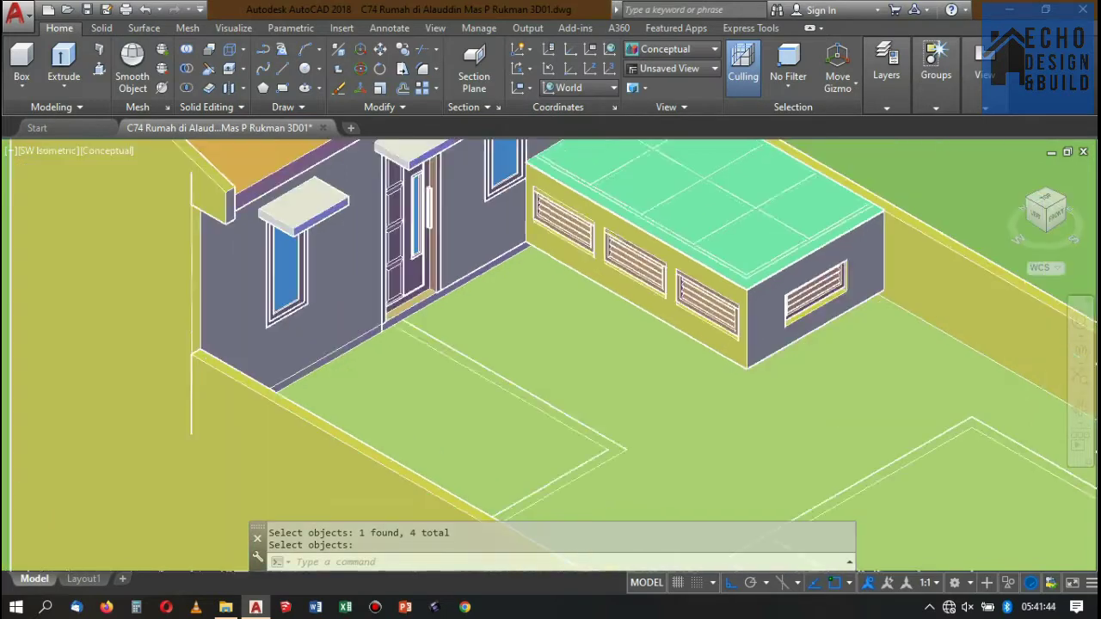
scroll(680, 258, "up", 2)
scroll(675, 262, "up", 1)
scroll(662, 280, "up", 1)
scroll(655, 293, "up", 1)
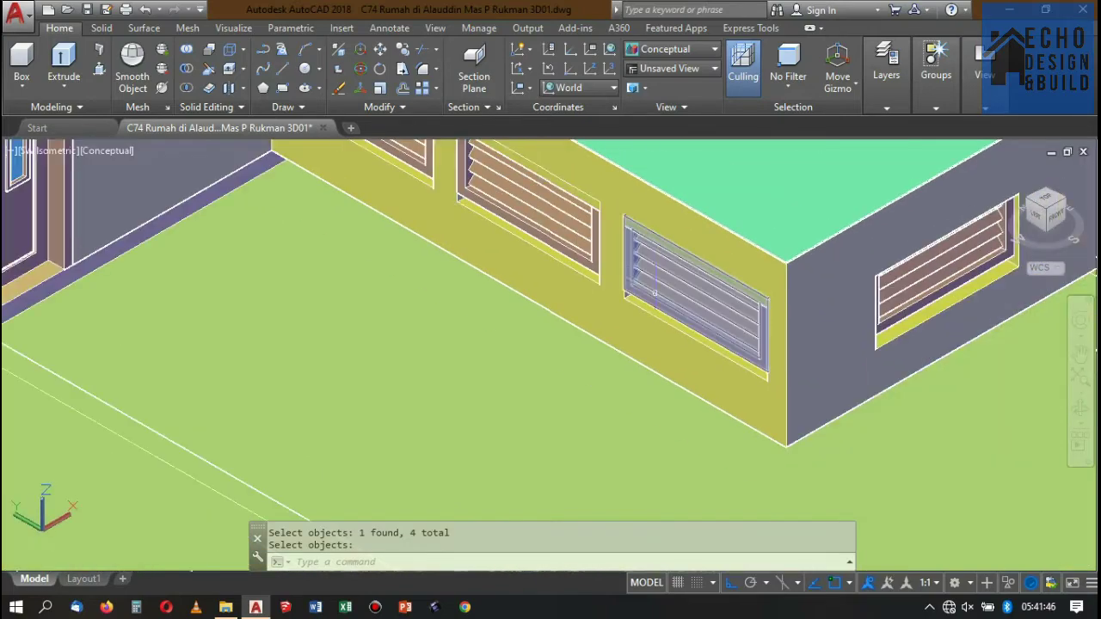
scroll(663, 262, "down", 2)
scroll(740, 267, "up", 1)
scroll(757, 268, "up", 2)
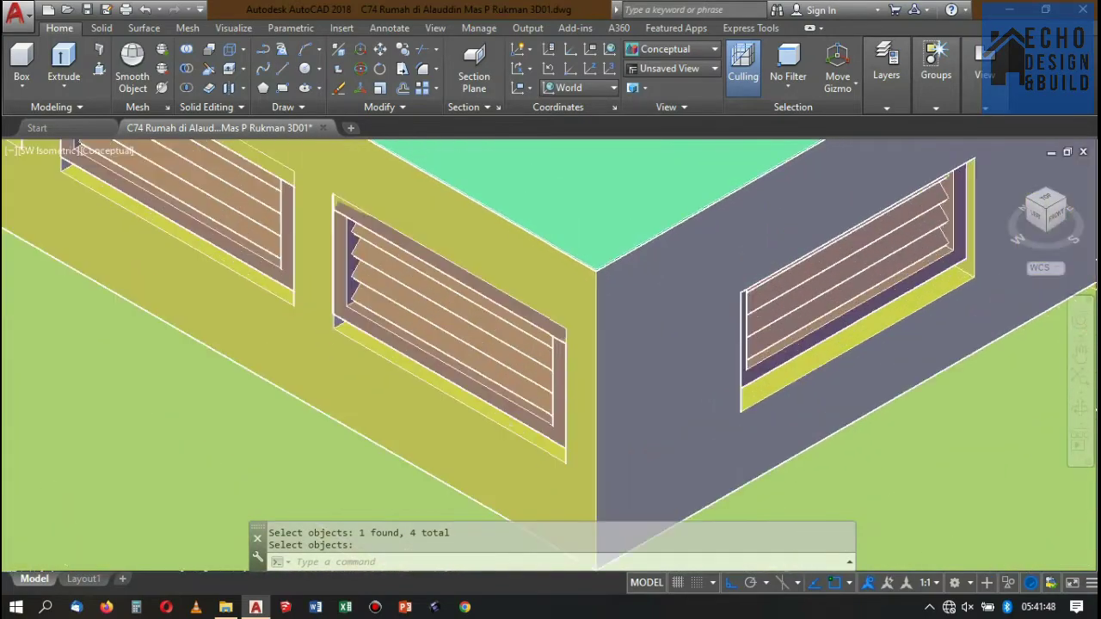
scroll(777, 276, "up", 1)
scroll(777, 275, "down", 3)
scroll(777, 280, "up", 1)
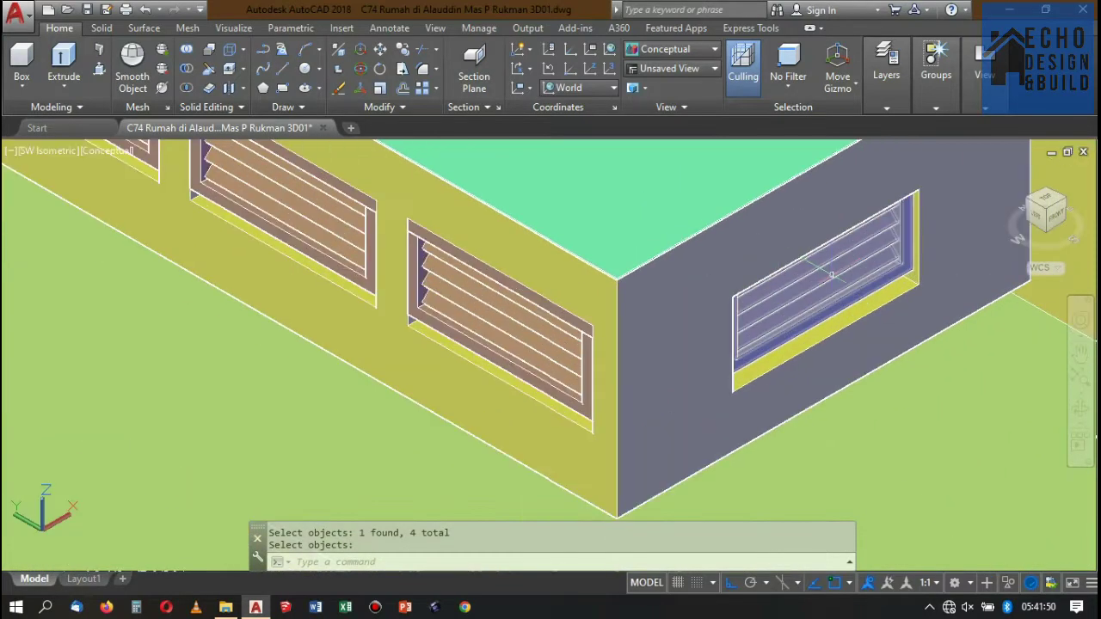
scroll(778, 291, "up", 1)
scroll(778, 290, "up", 1)
scroll(757, 284, "up", 1)
scroll(688, 266, "down", 3)
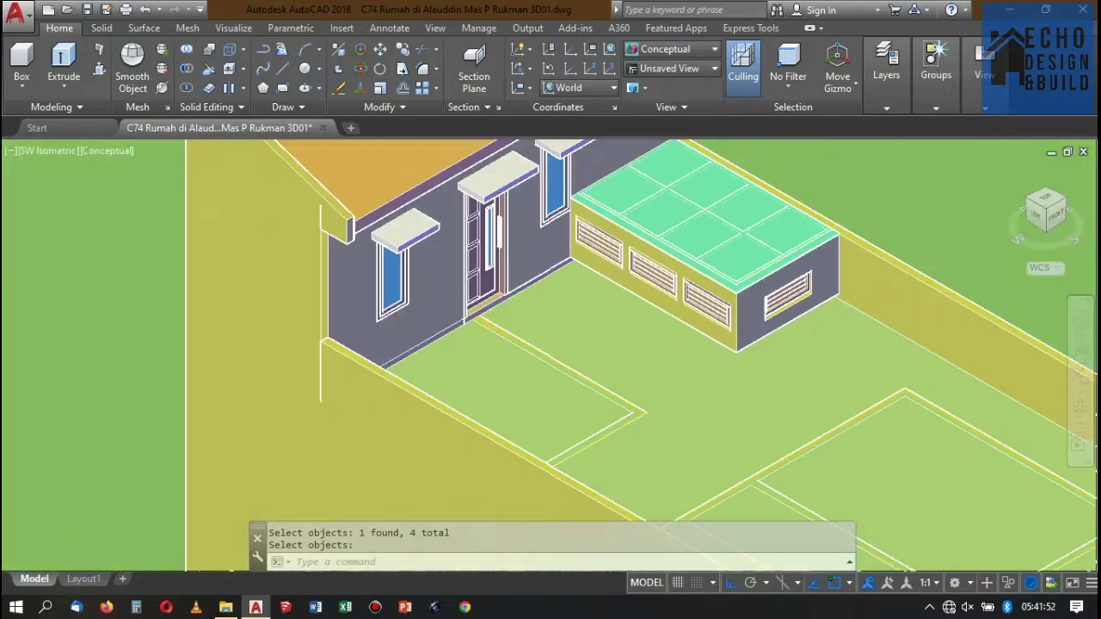
scroll(651, 254, "up", 2)
scroll(651, 249, "up", 1)
End the pending selection and switch to the front view of the house.
scroll(680, 254, "down", 3)
scroll(700, 258, "up", 1)
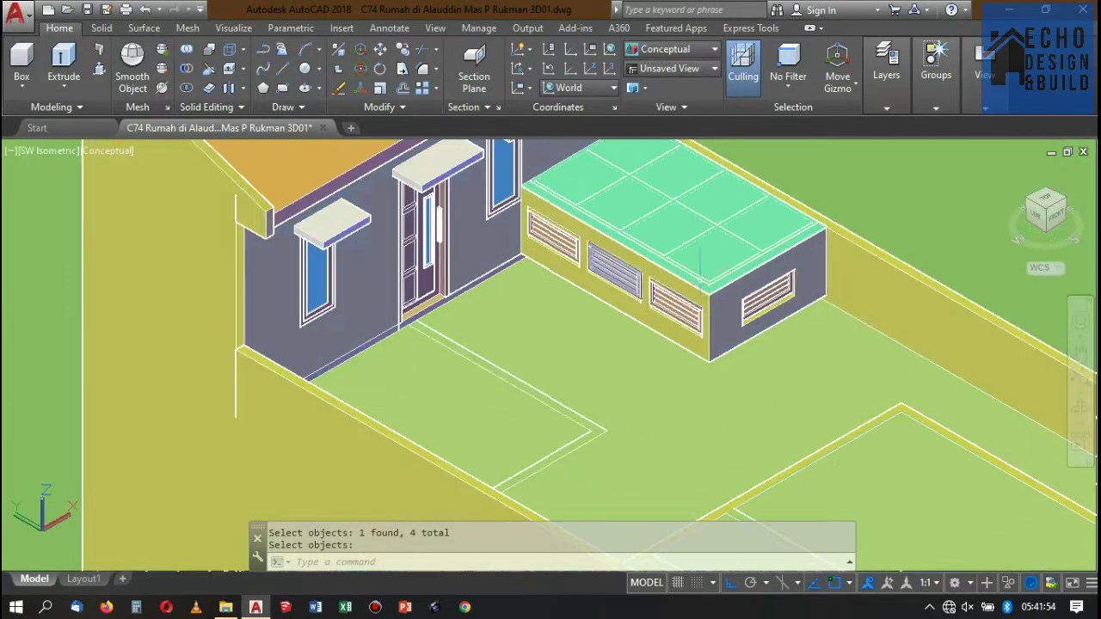
key("Return")
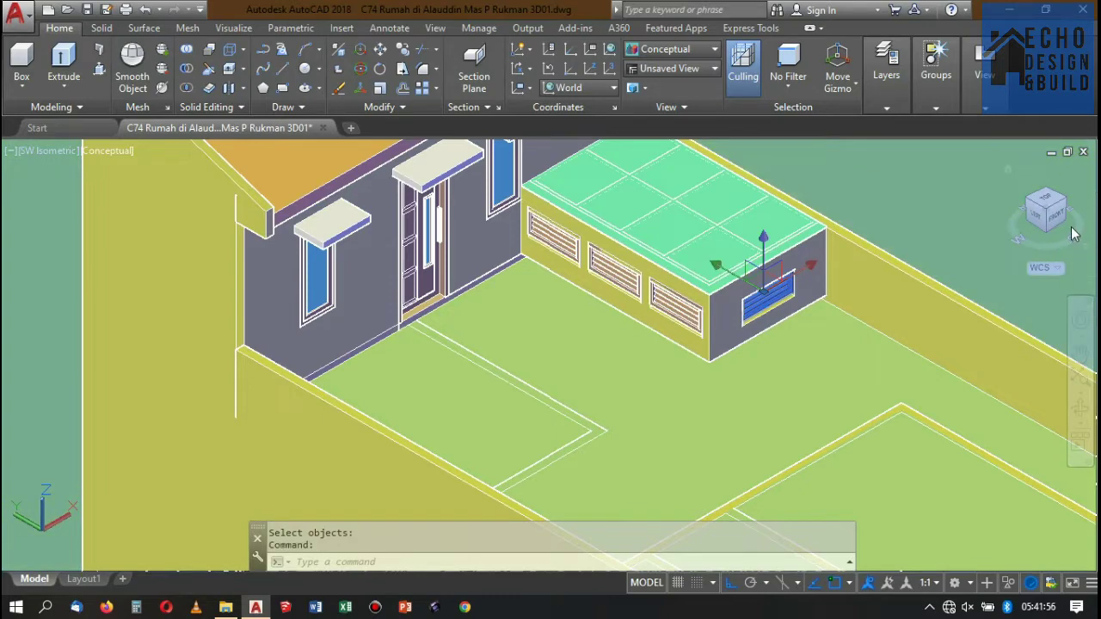
left_click(1060, 216)
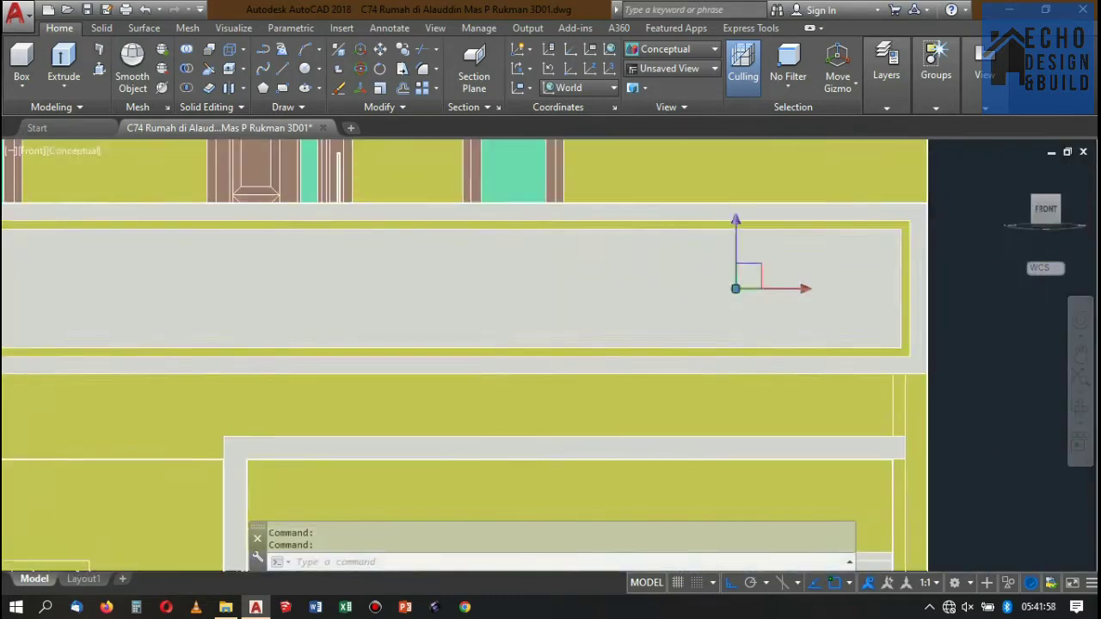
Set the visual style to 2D Wireframe and zoom in on the front elevation vents.
left_click(667, 49)
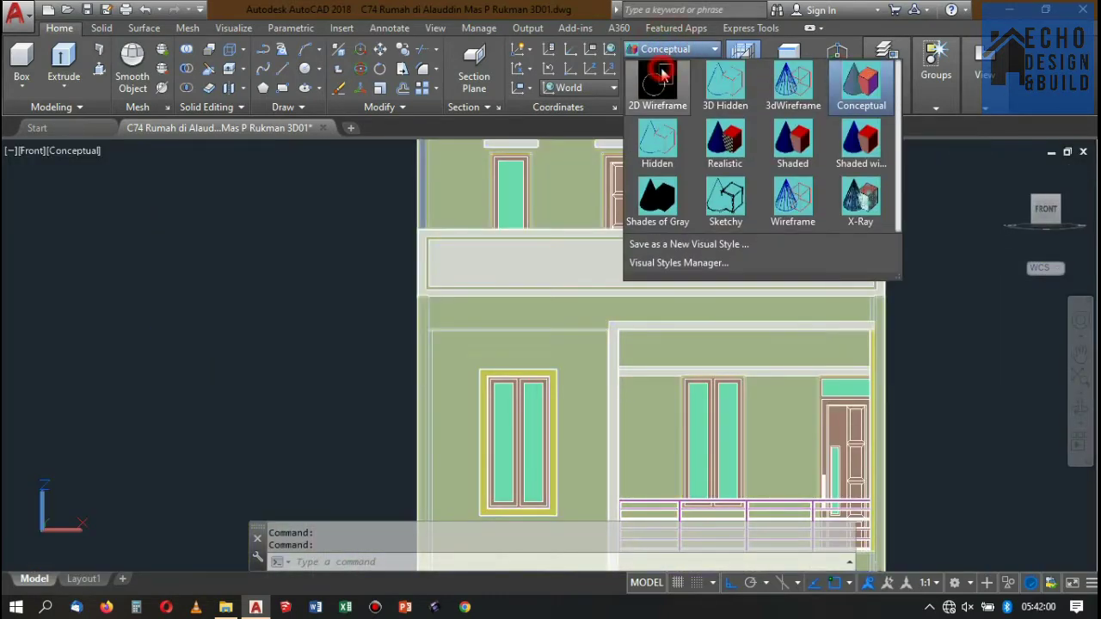
left_click(662, 75)
scroll(663, 230, "up", 2)
scroll(663, 230, "up", 3)
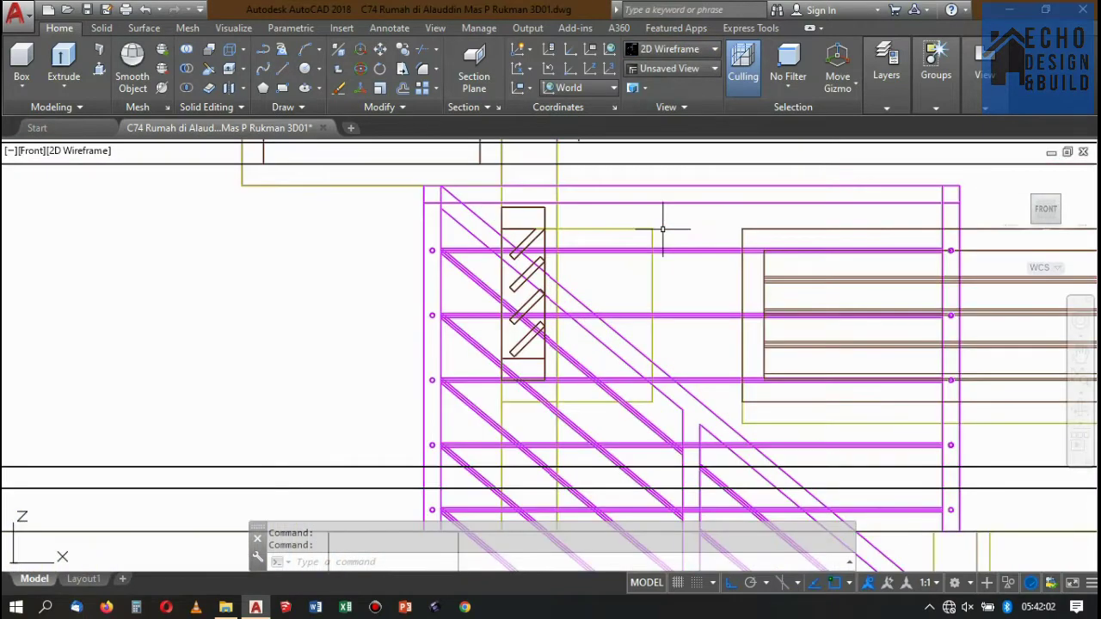
scroll(665, 231, "down", 2)
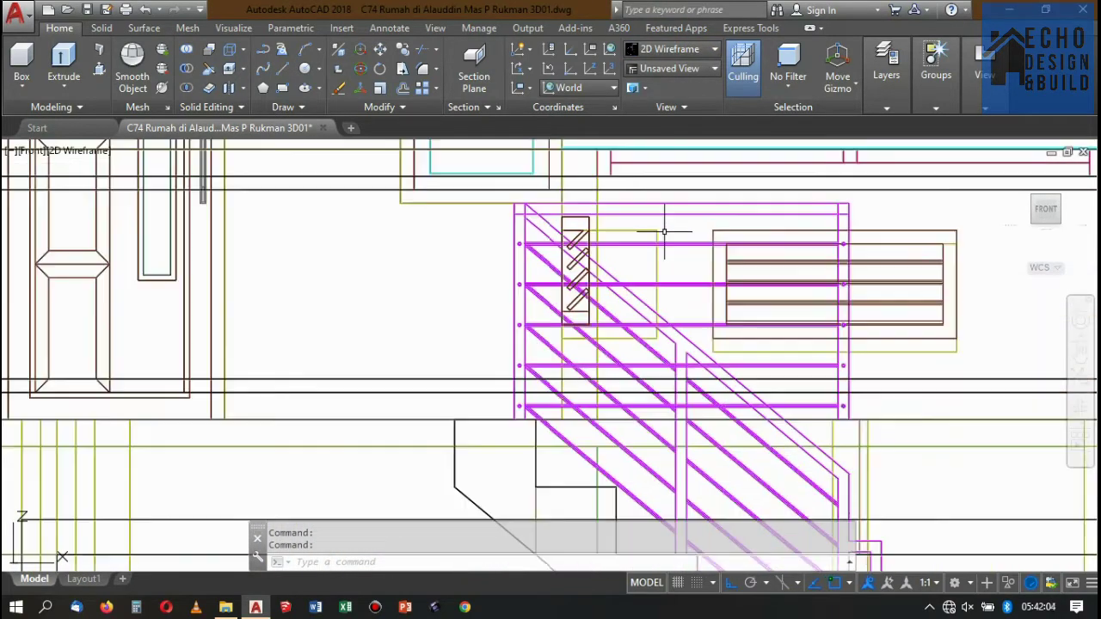
scroll(664, 231, "down", 1)
scroll(775, 219, "up", 1)
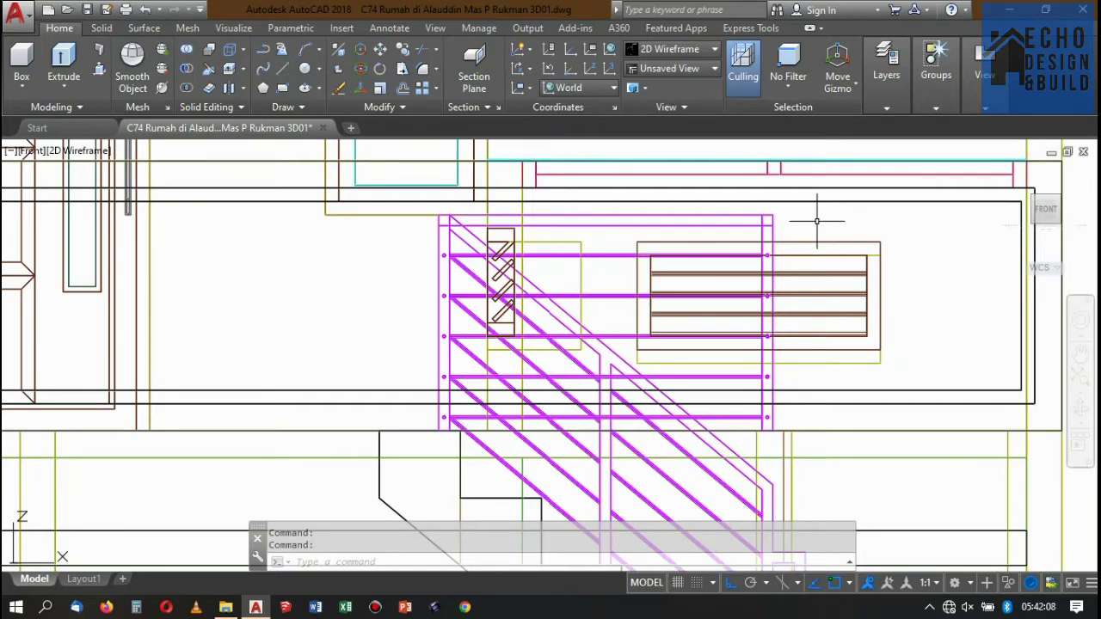
scroll(817, 221, "down", 1)
scroll(811, 221, "down", 3)
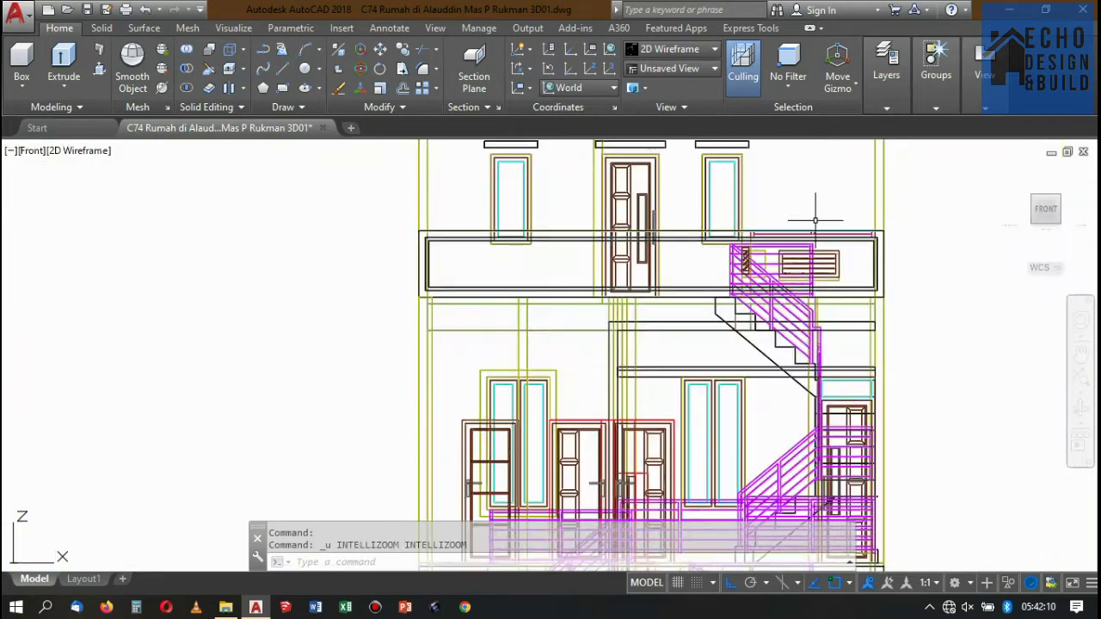
scroll(812, 221, "up", 2)
scroll(578, 262, "up", 3)
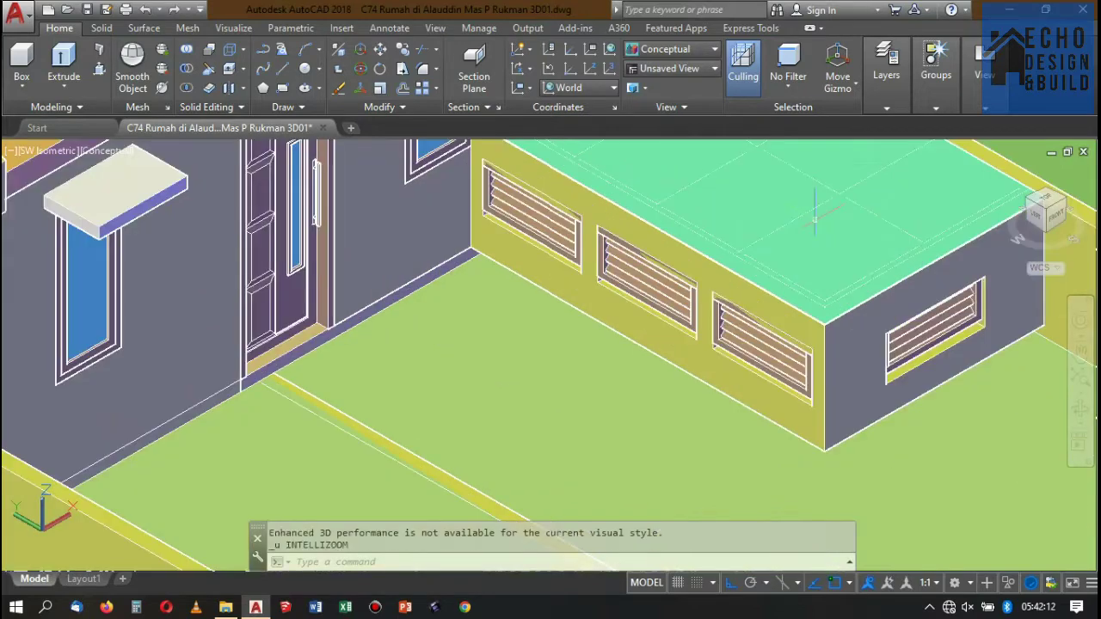
Undo the vent subtraction and select the third vent box.
key("ctrl+z")
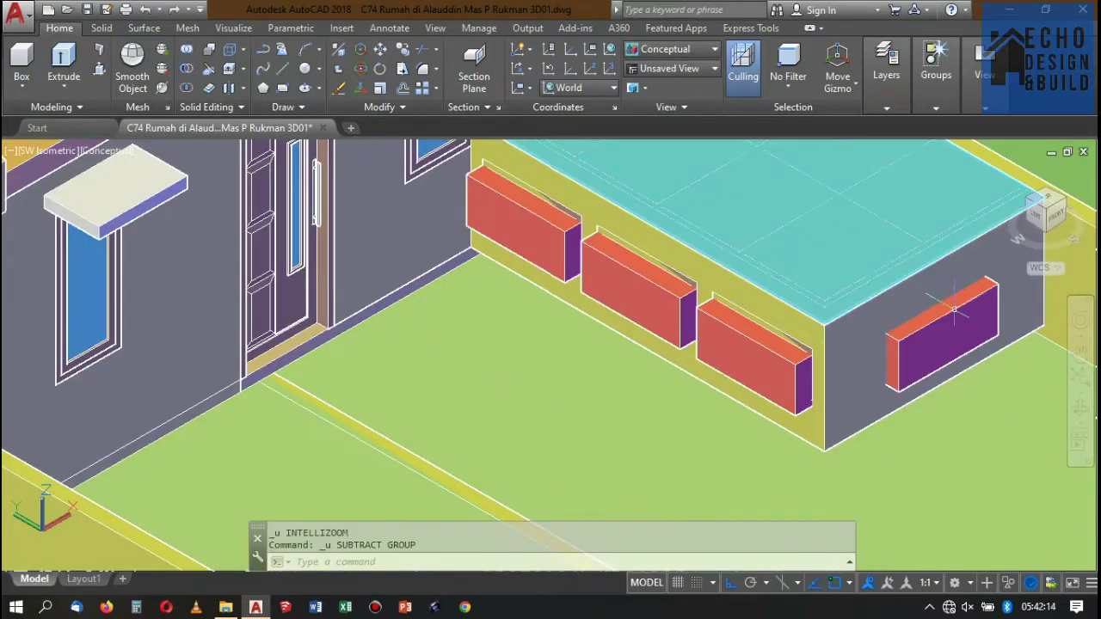
scroll(953, 308, "up", 2)
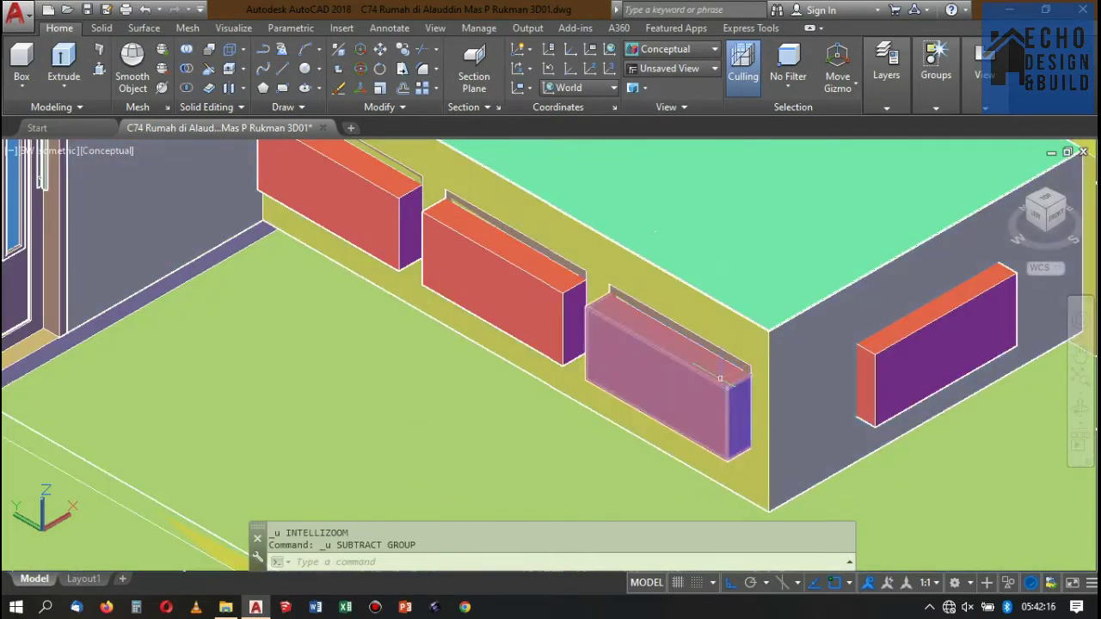
left_click(720, 379)
scroll(684, 345, "up", 2)
scroll(714, 365, "up", 1)
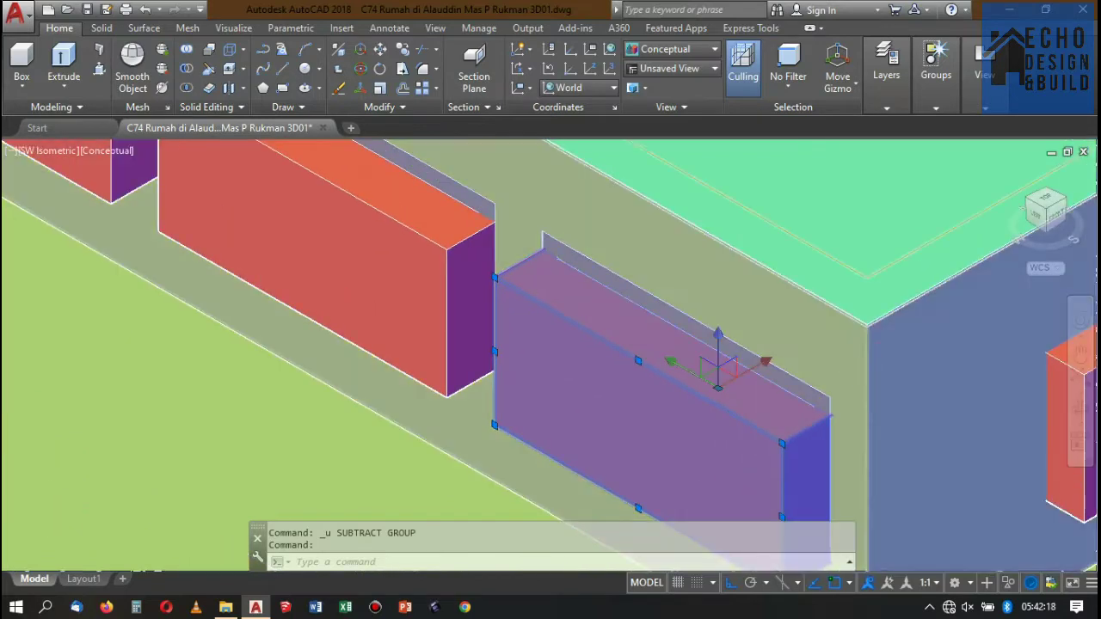
scroll(748, 378, "up", 2)
scroll(808, 413, "up", 2)
scroll(774, 344, "down", 2)
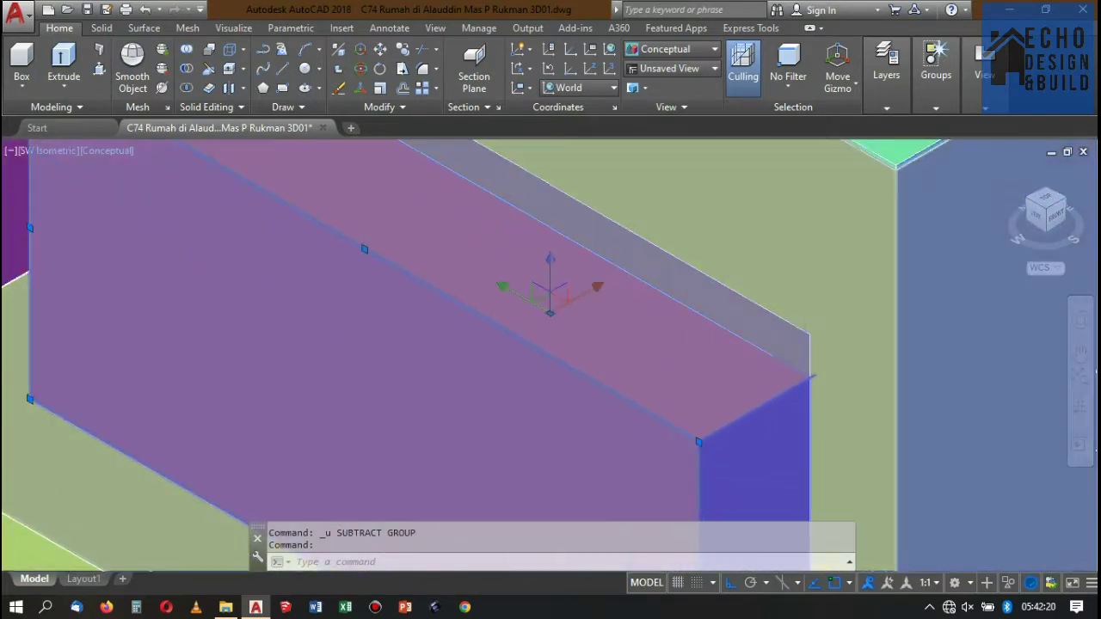
scroll(706, 319, "down", 3)
scroll(654, 301, "up", 1)
Add the middle and left vent boxes to the selection, then clear it.
left_click(643, 296)
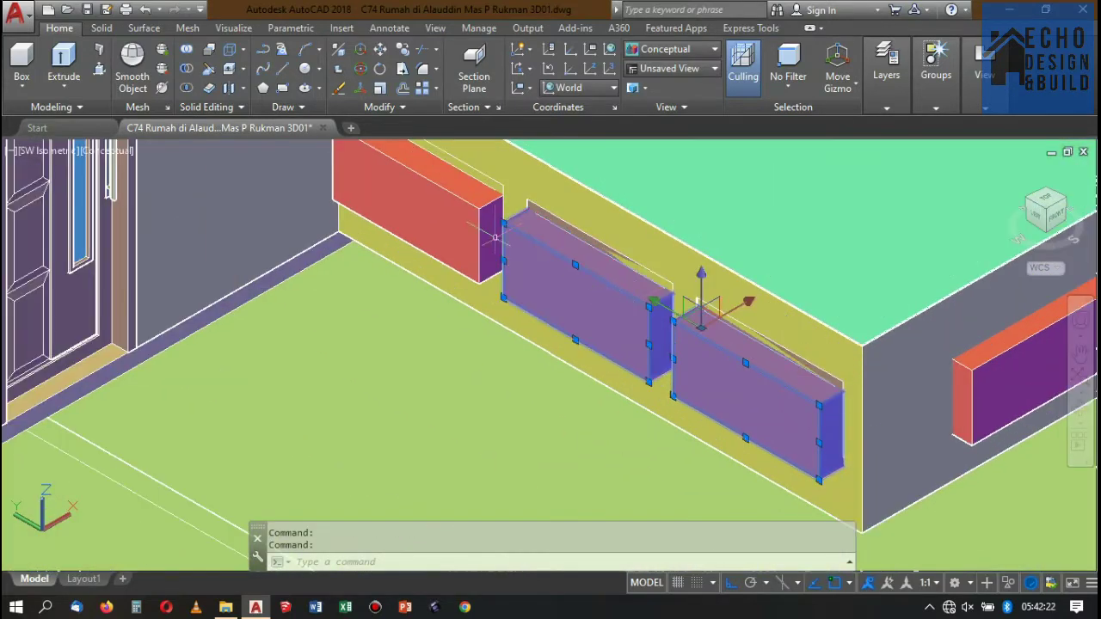
left_click(473, 215)
scroll(641, 278, "down", 3)
scroll(641, 278, "up", 3)
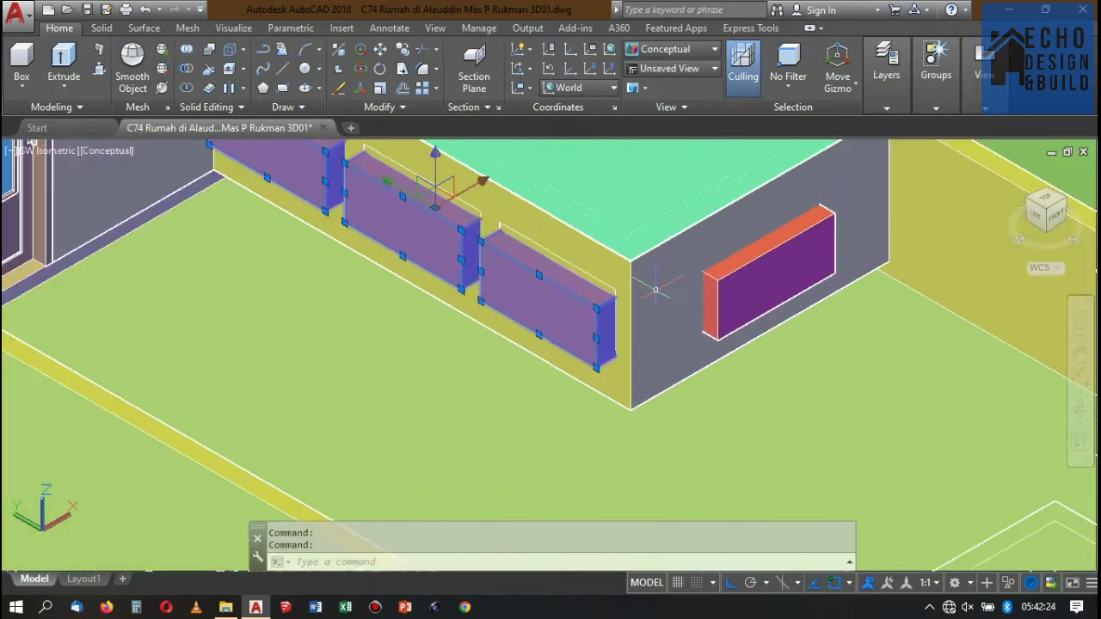
key("Escape")
scroll(619, 276, "up", 3)
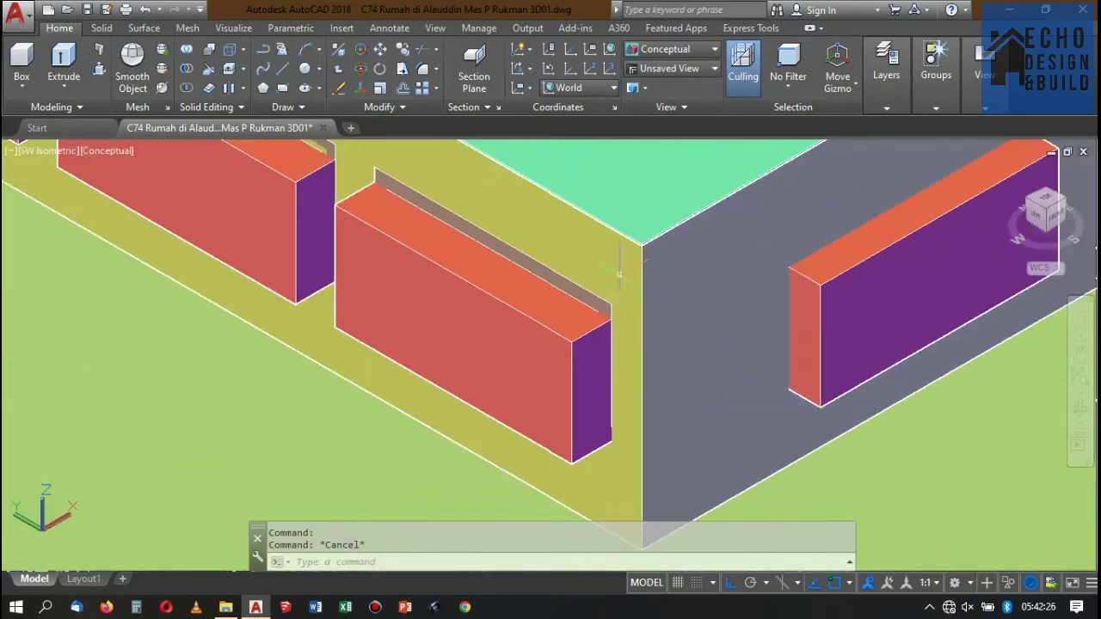
type("uc")
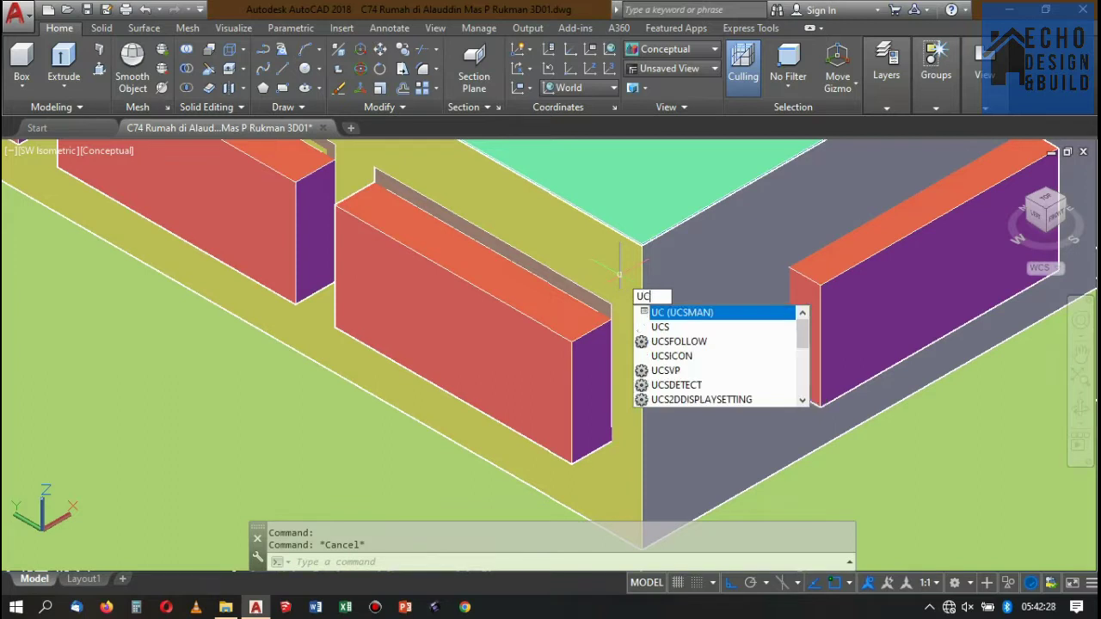
type("s")
key("Return")
type("f")
key("Return")
left_click(616, 270)
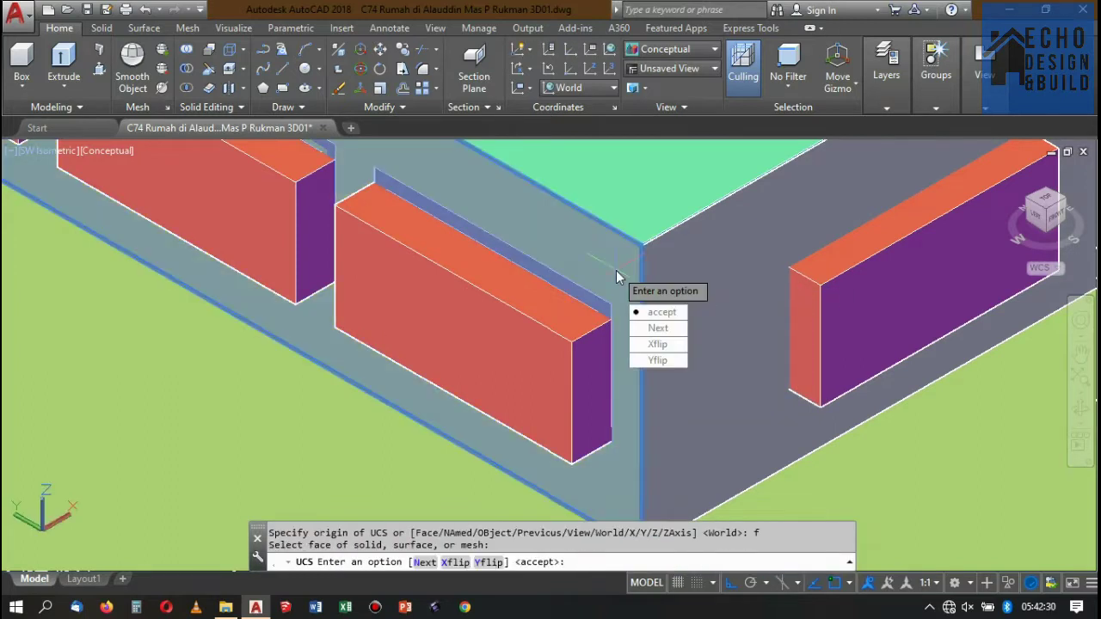
key("Return")
type("dim")
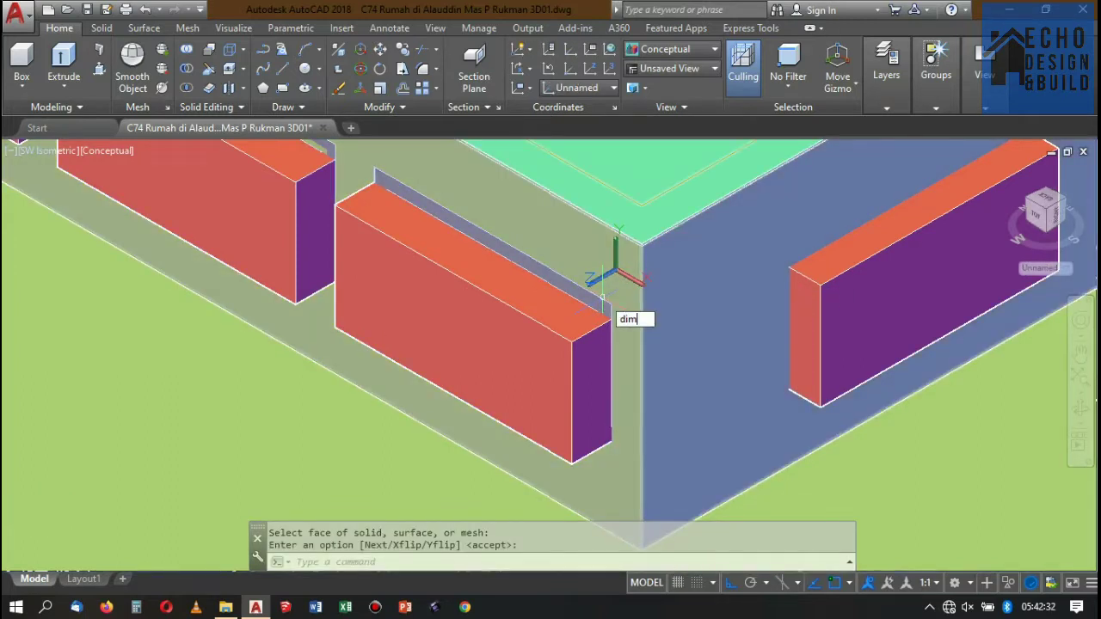
type("n")
key("Return")
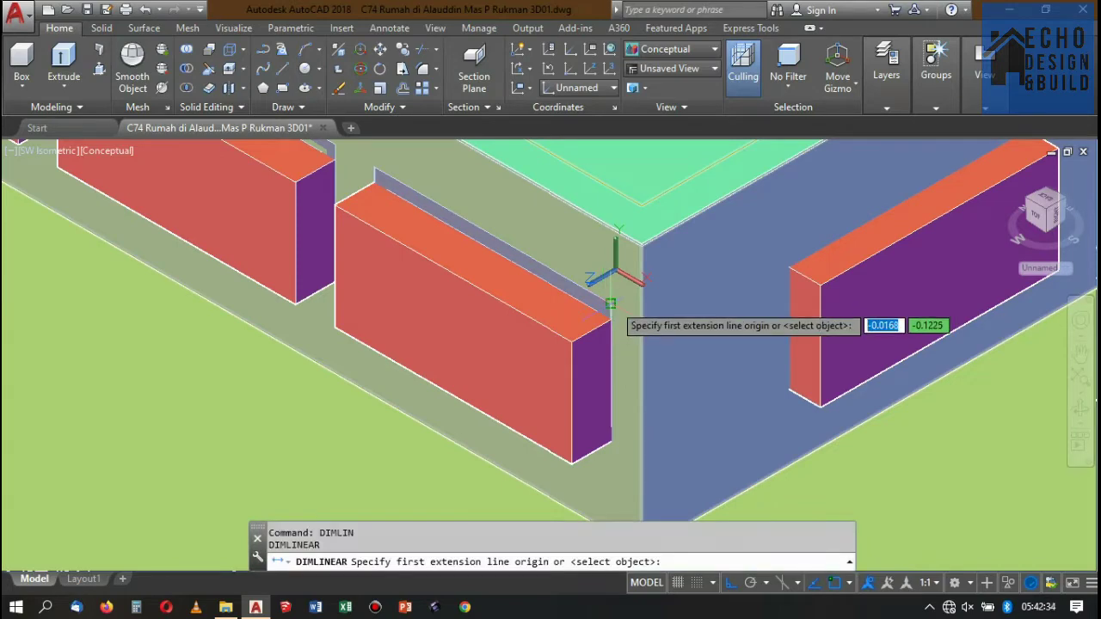
left_click(609, 303)
scroll(643, 244, "up", 3)
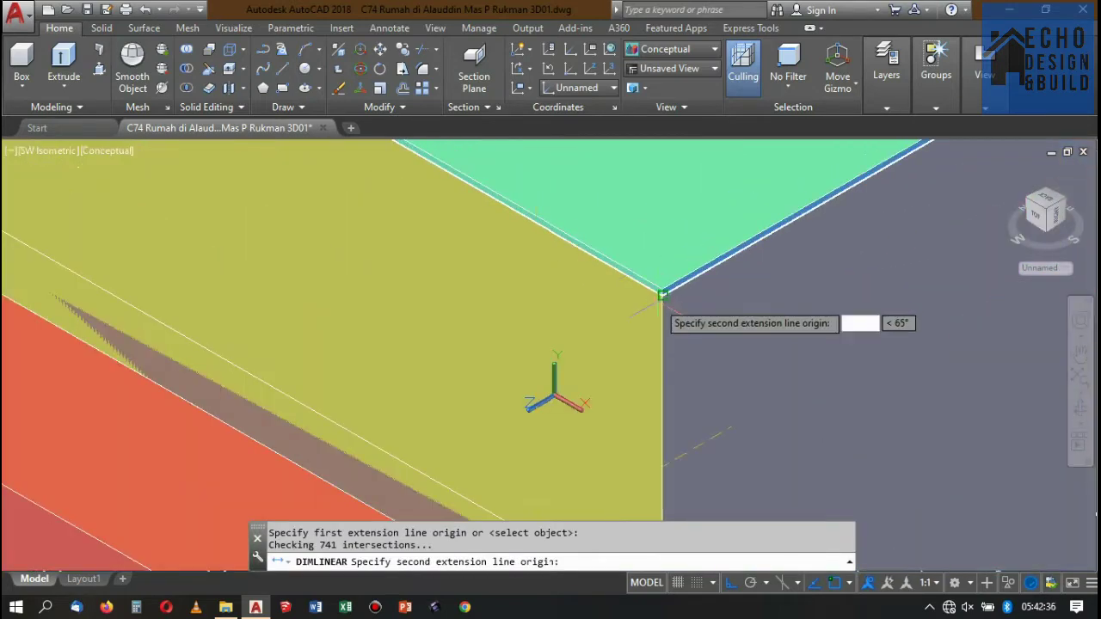
left_click(664, 289)
scroll(625, 280, "down", 2)
scroll(695, 315, "down", 2)
scroll(702, 339, "up", 3)
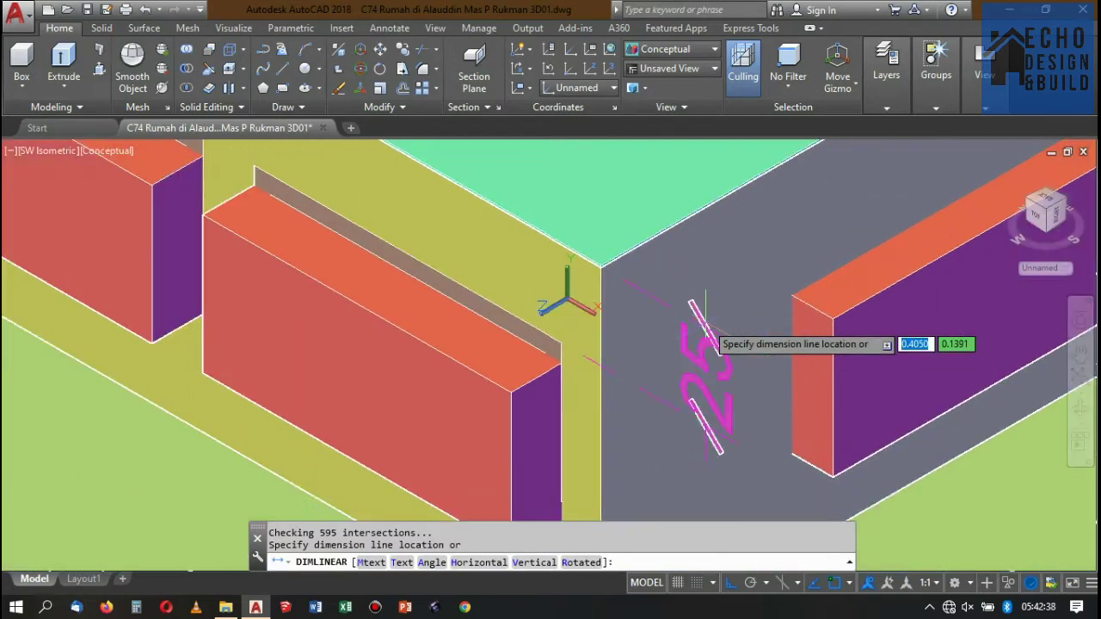
scroll(697, 344, "down", 3)
scroll(704, 343, "down", 1)
key("Escape")
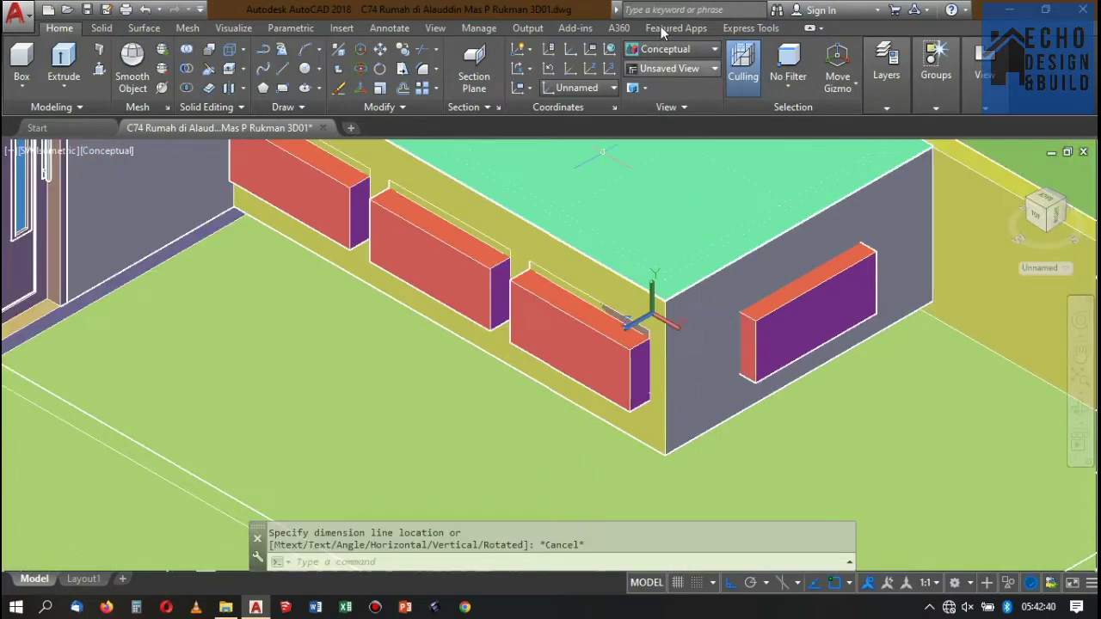
Switch the visual style from Conceptual to 2D Wireframe.
left_click(680, 49)
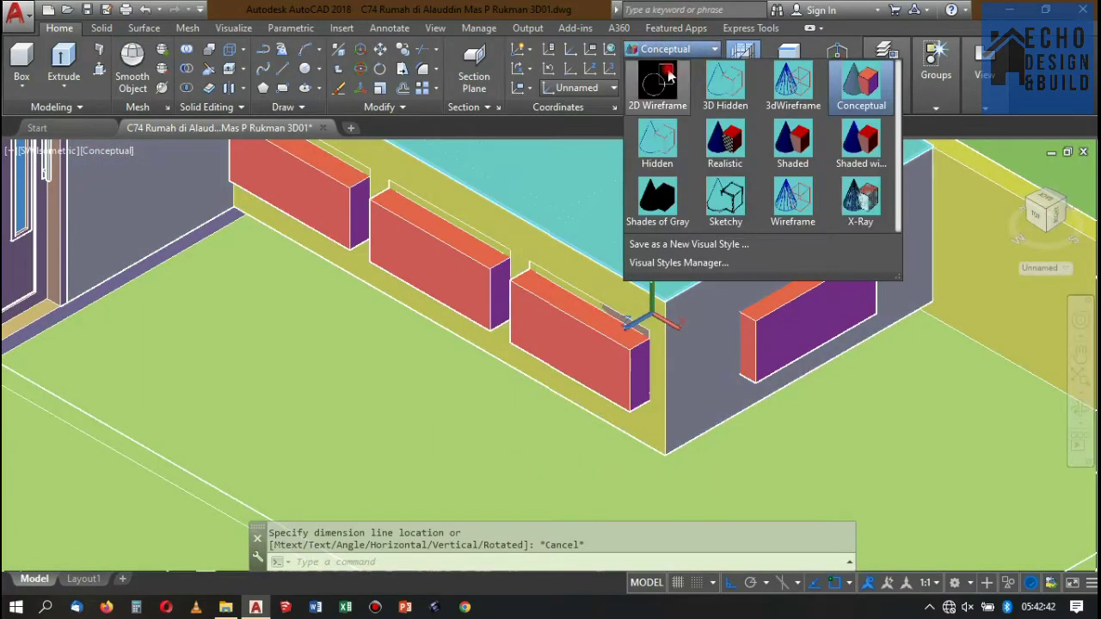
left_click(669, 77)
scroll(602, 289, "up", 2)
scroll(610, 283, "up", 2)
Select the central, middle and left rooftop louvre blocks and view them from the Top.
left_click(619, 279)
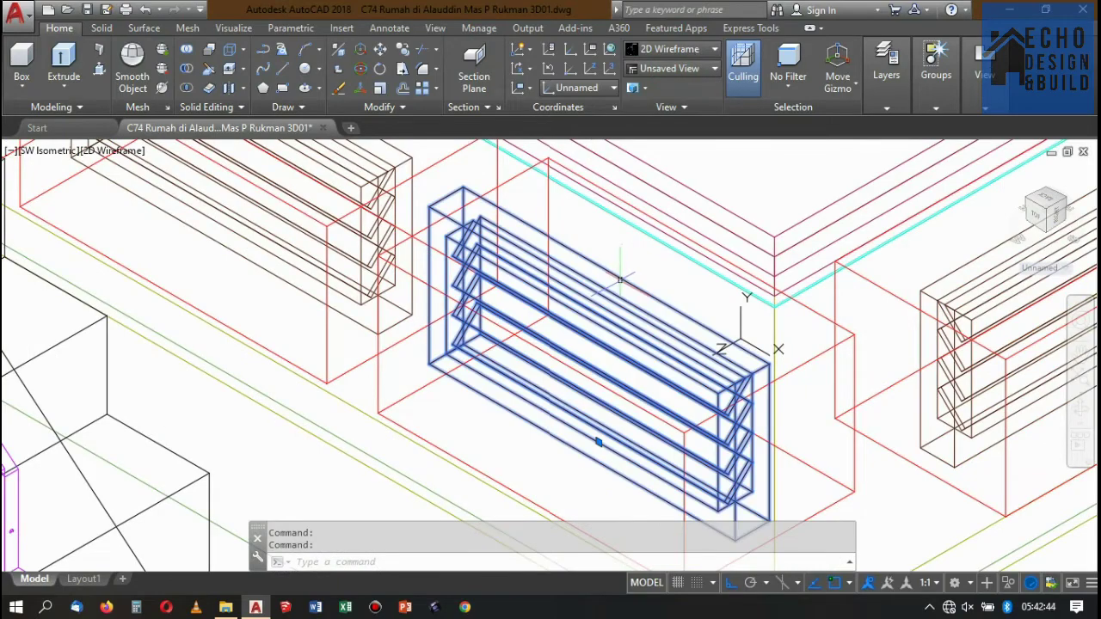
scroll(620, 280, "down", 5)
scroll(618, 256, "up", 4)
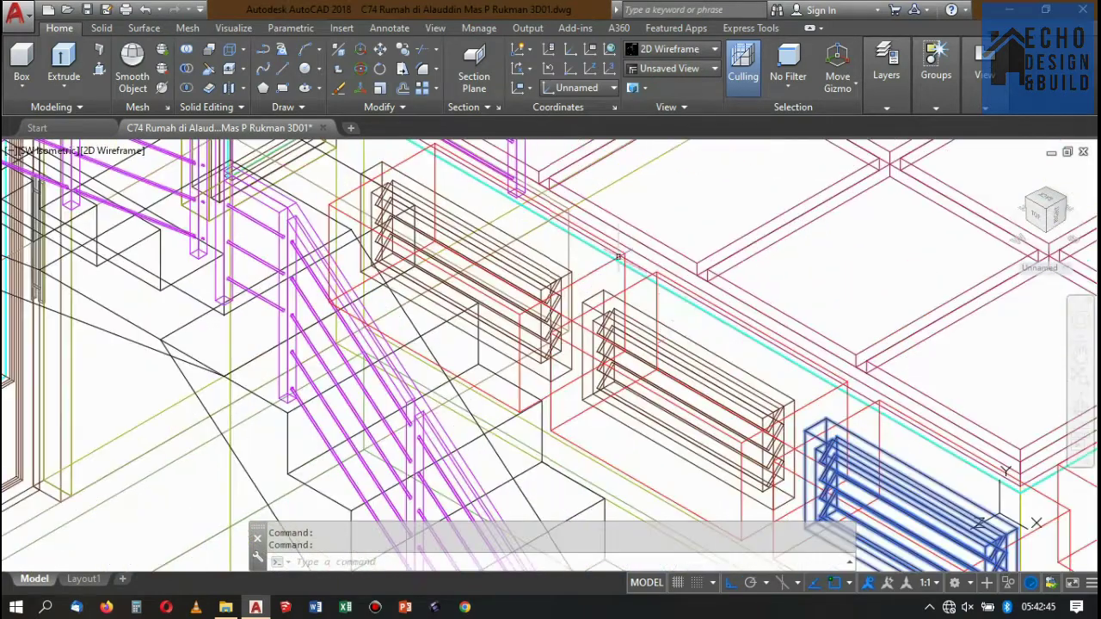
left_click(698, 346)
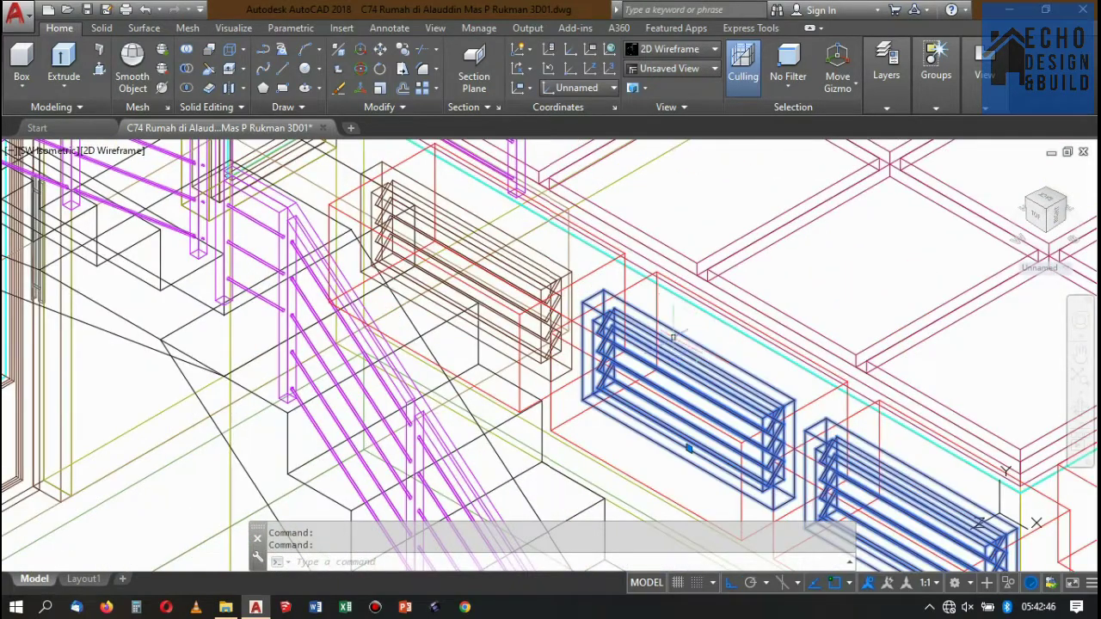
left_click(537, 242)
scroll(613, 240, "down", 3)
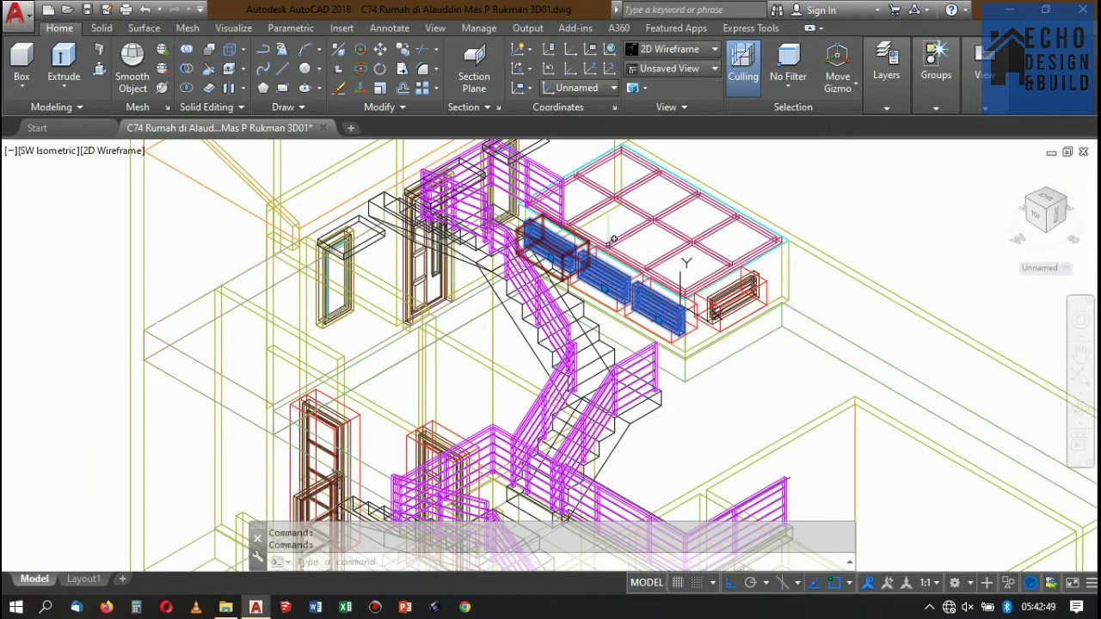
left_click(1049, 202)
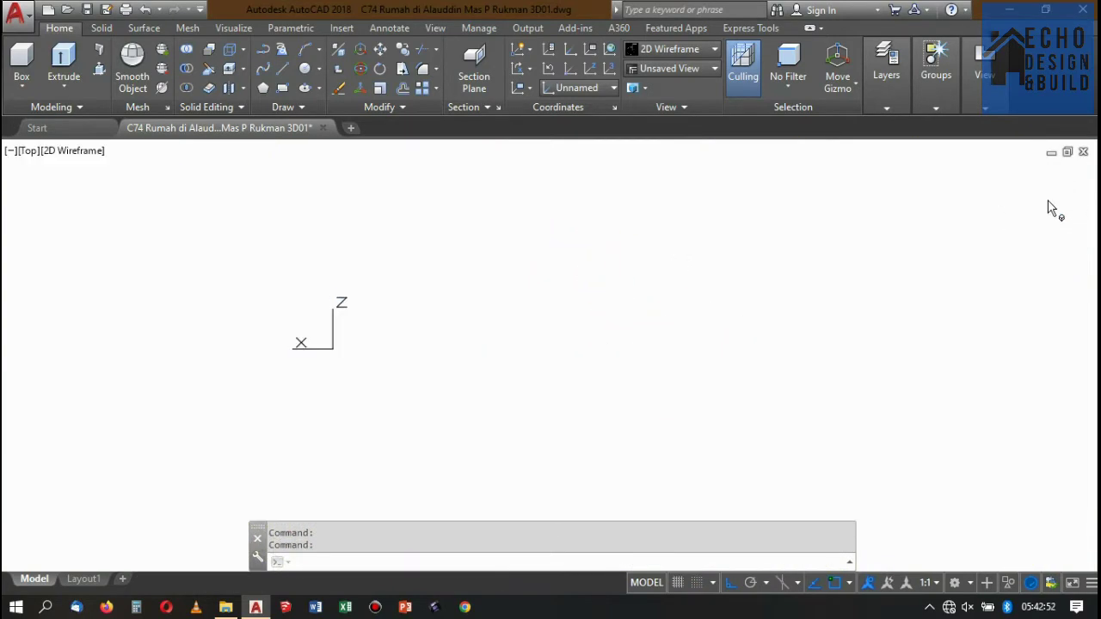
Clear the louvre selection and window-select the red opening box beside the window.
scroll(785, 280, "up", 4)
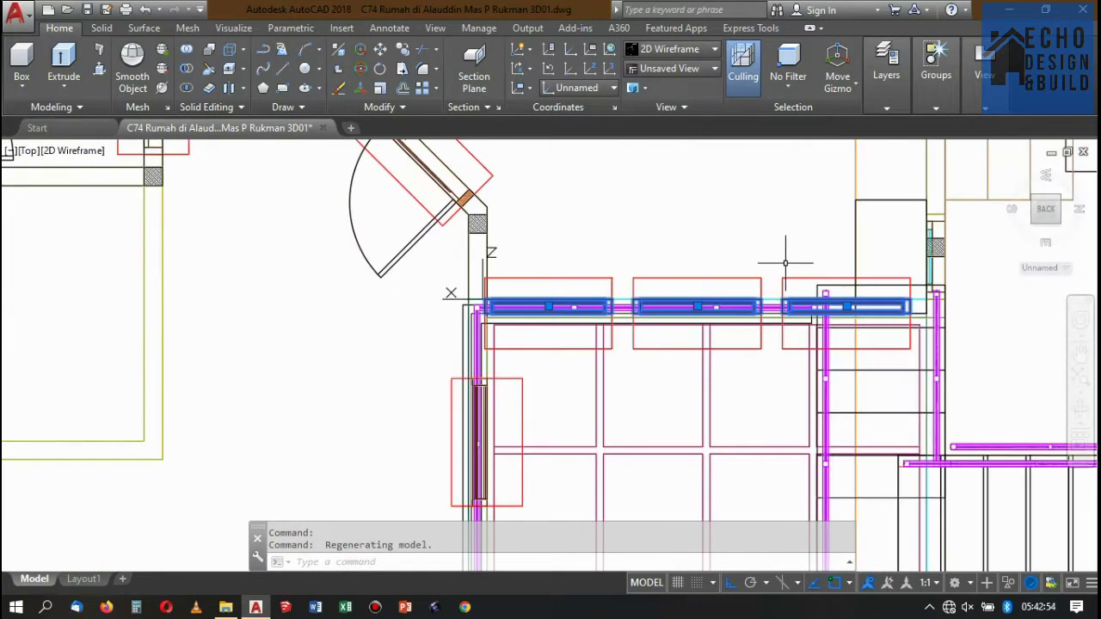
key("Escape")
scroll(823, 288, "up", 4)
scroll(823, 288, "down", 2)
scroll(822, 280, "down", 4)
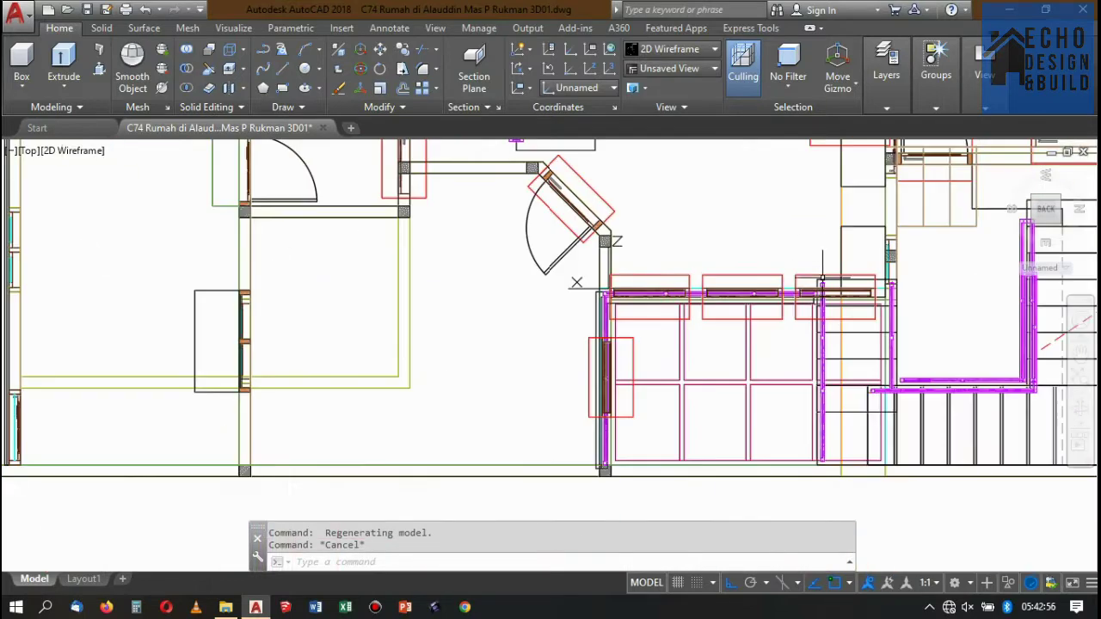
scroll(647, 263, "up", 2)
scroll(646, 263, "down", 4)
scroll(654, 276, "up", 6)
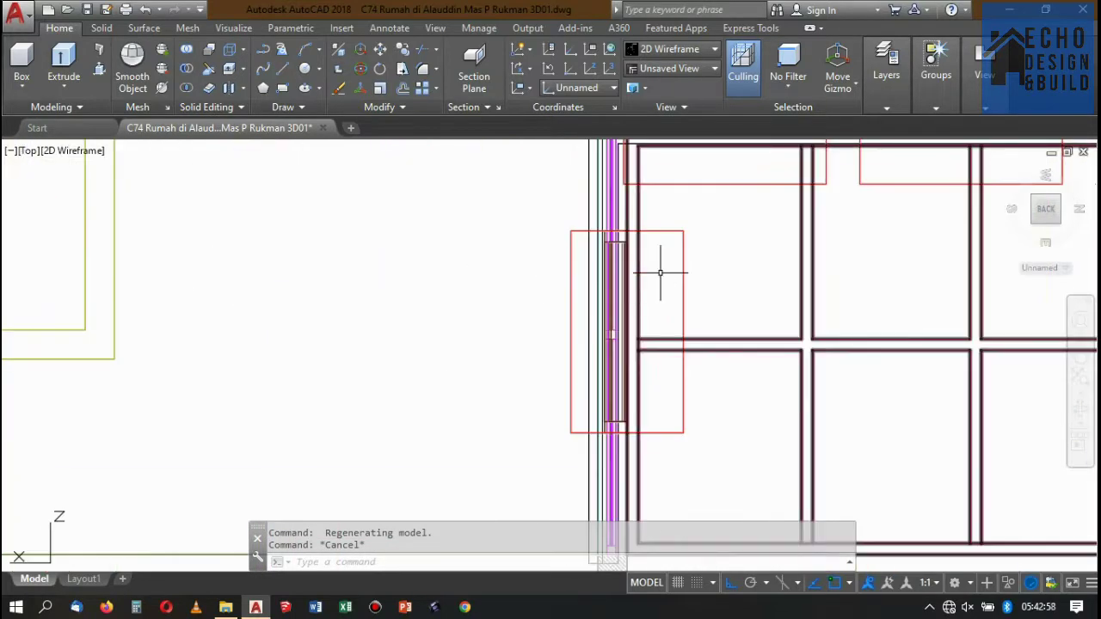
left_click(695, 248)
left_click(685, 251)
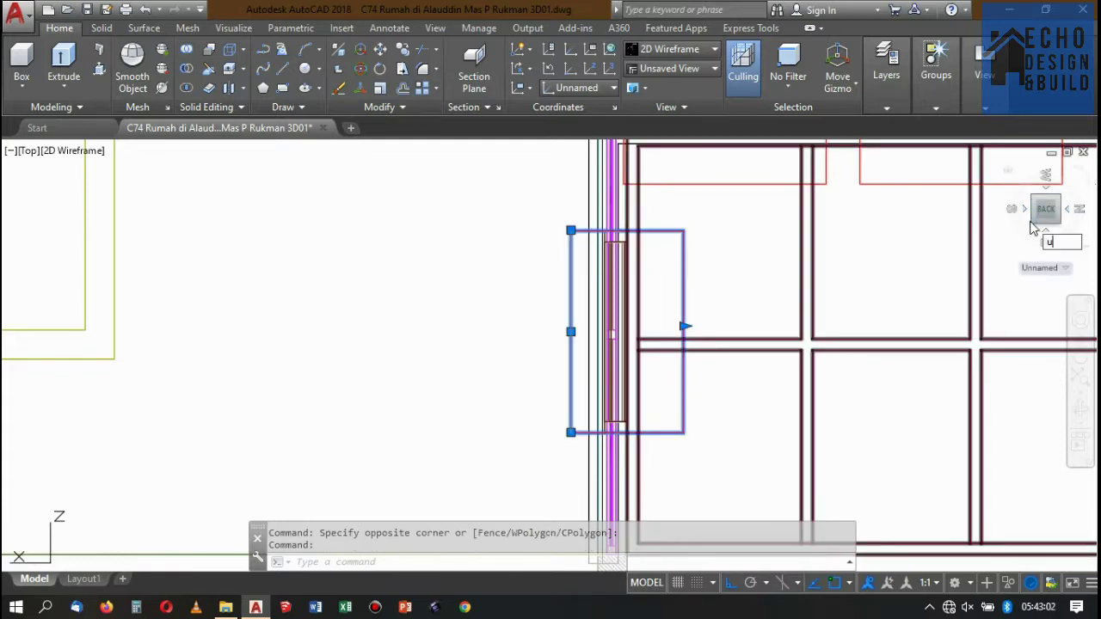
Reset the UCS to World.
type("cs")
key("Return")
type("w")
key("Return")
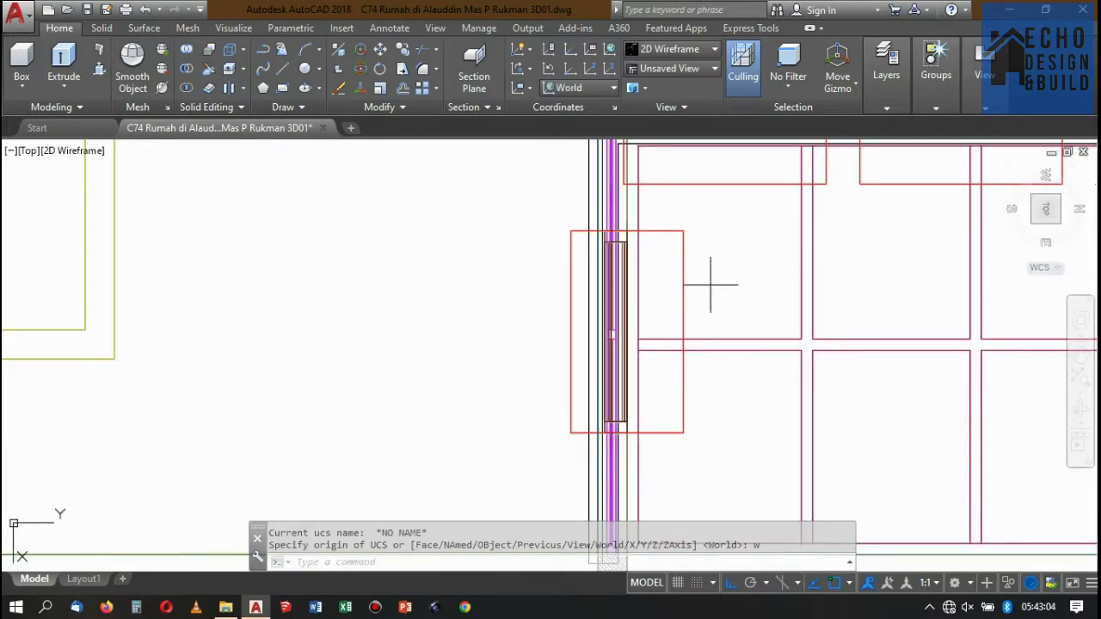
Reselect the red opening box and zoom in on it in the Front view.
left_click(711, 284)
left_click(680, 289)
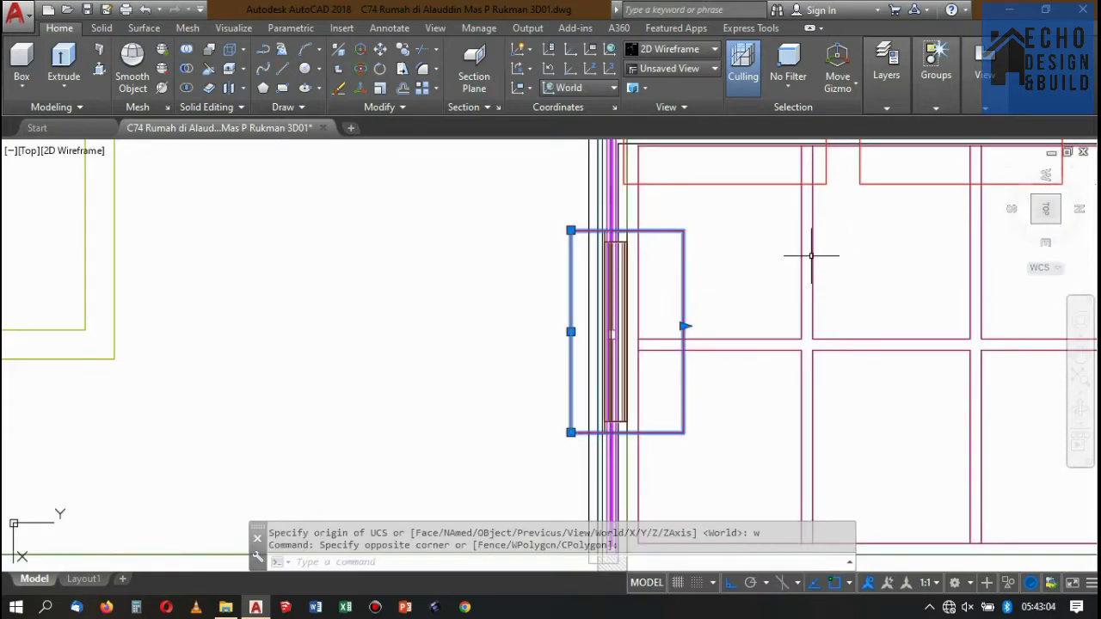
left_click(1016, 213)
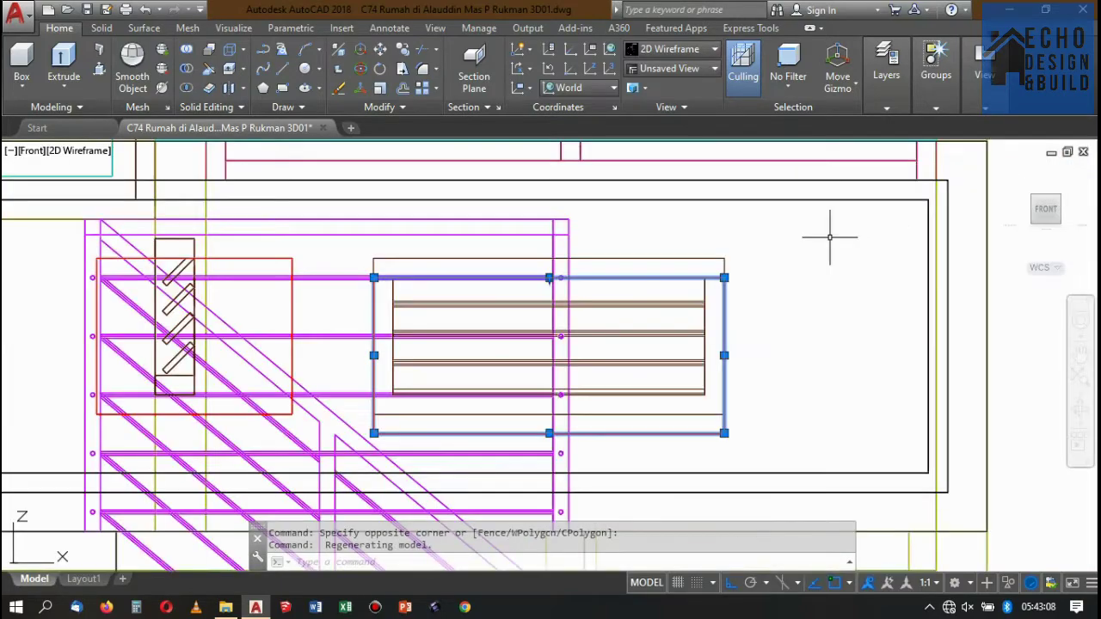
scroll(807, 274, "up", 2)
scroll(811, 275, "up", 2)
scroll(804, 258, "up", 3)
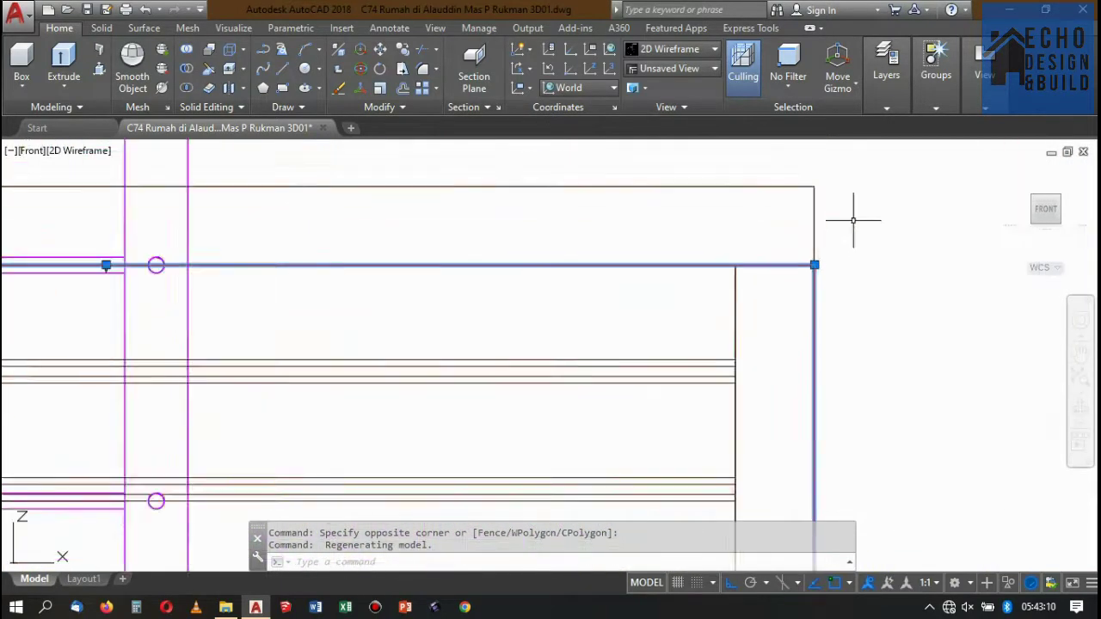
scroll(853, 221, "down", 3)
scroll(886, 225, "down", 2)
scroll(737, 227, "up", 2)
scroll(663, 206, "up", 2)
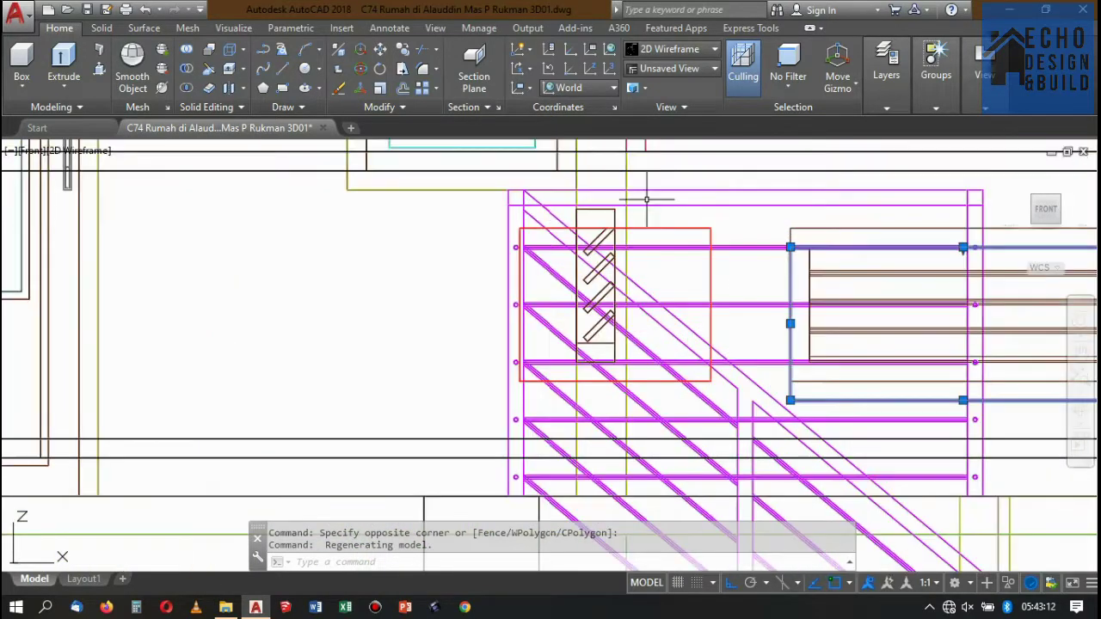
scroll(679, 208, "down", 4)
scroll(680, 208, "up", 2)
scroll(675, 210, "up", 1)
scroll(672, 214, "down", 2)
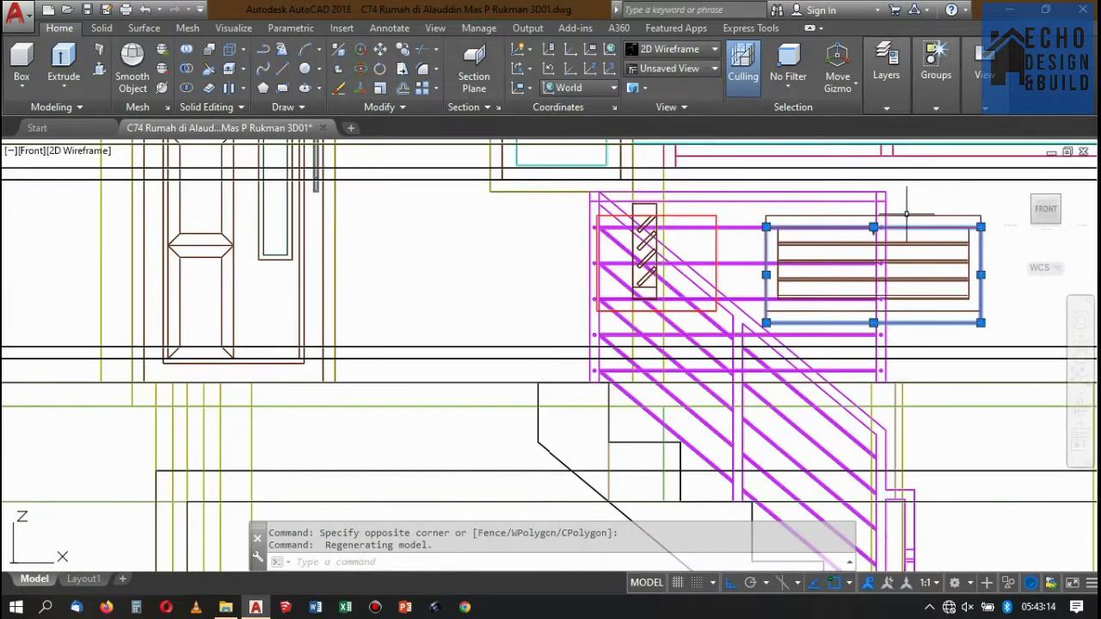
scroll(672, 215, "up", 2)
scroll(658, 209, "up", 2)
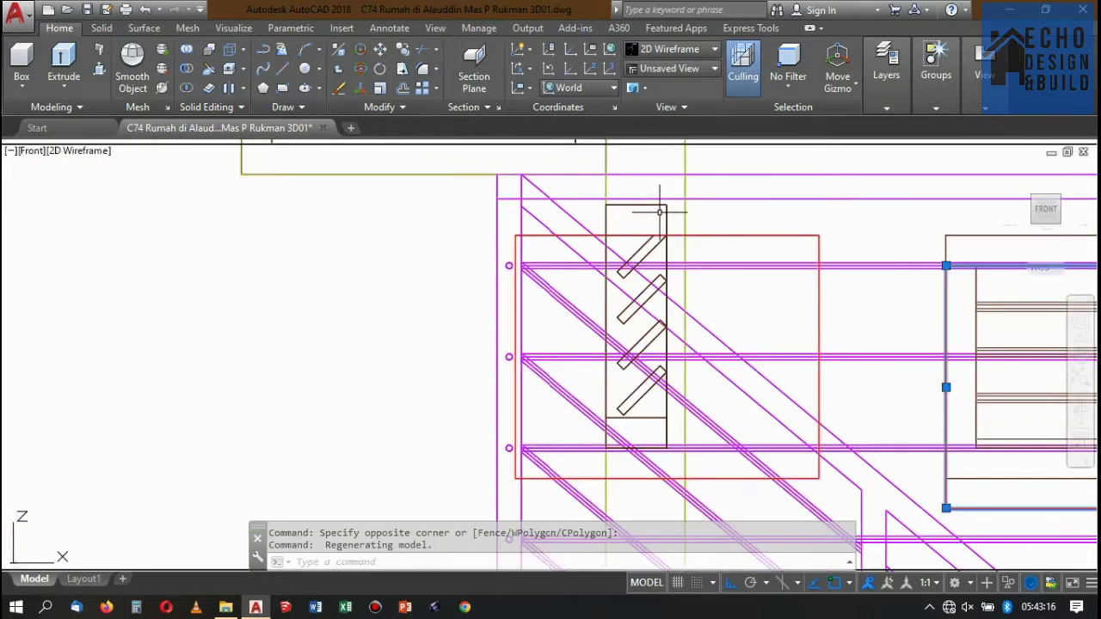
Clear the selection and align the UCS to the picked solid face.
scroll(669, 206, "down", 4)
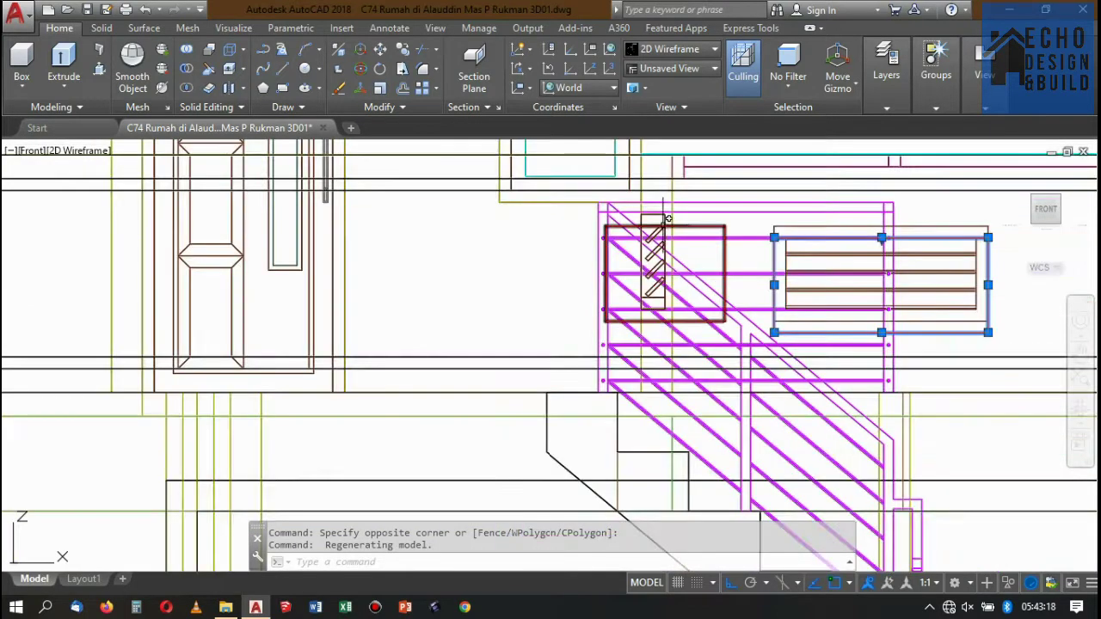
scroll(669, 197, "up", 2)
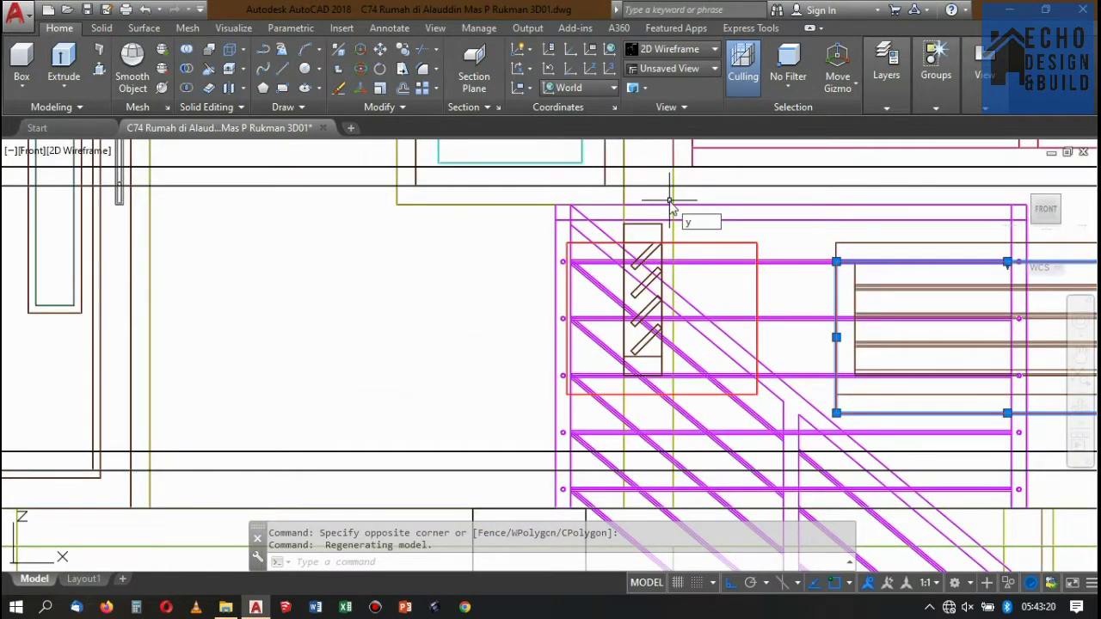
key("Escape")
type("cs")
key("Return")
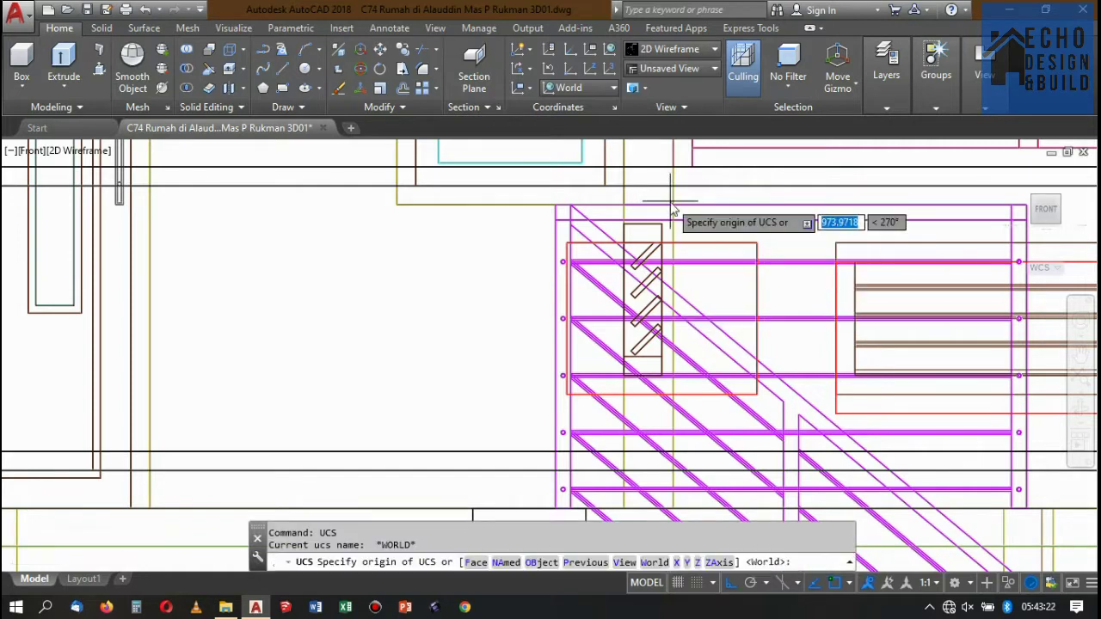
type("f")
key("Return")
left_click(800, 233)
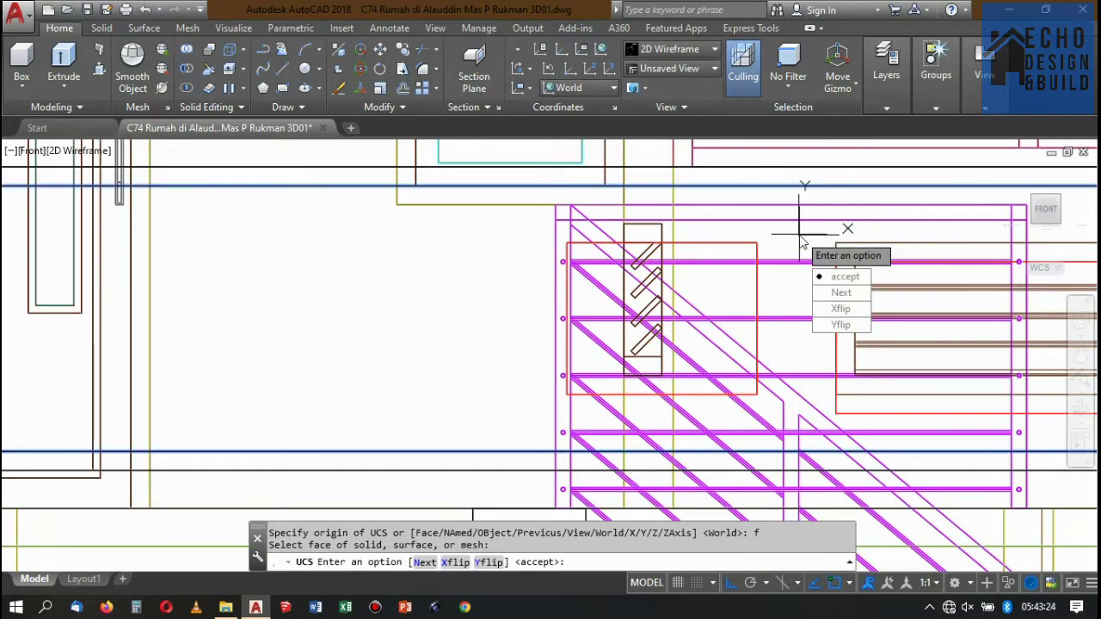
key("Return")
type("dimlin")
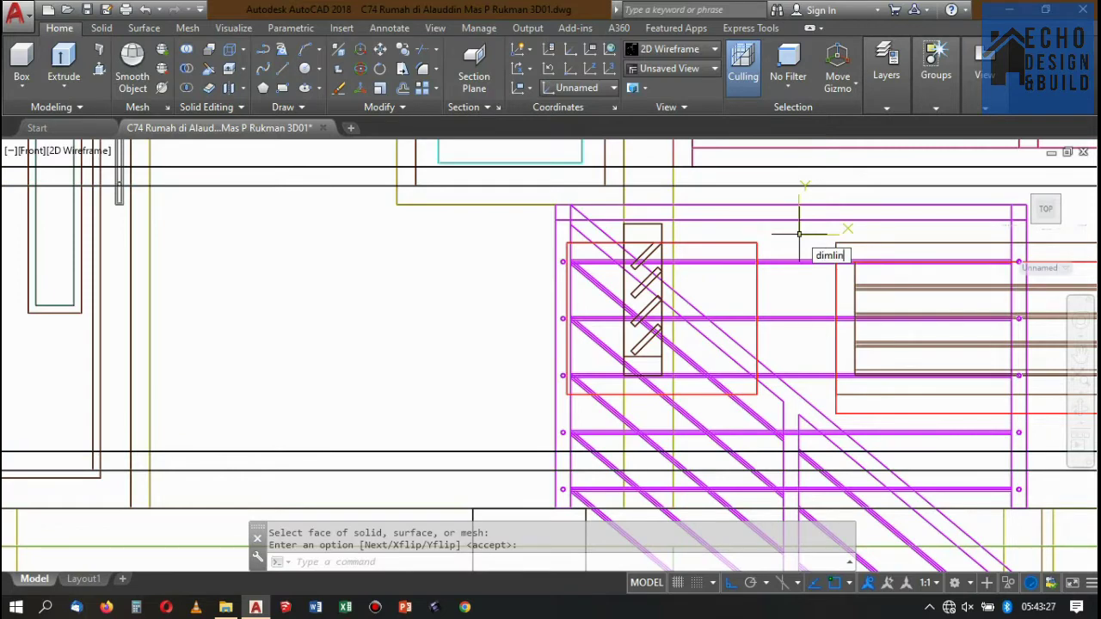
Begin a linear dimension at the red box corner, then cancel it.
key("Return")
scroll(799, 233, "down", 4)
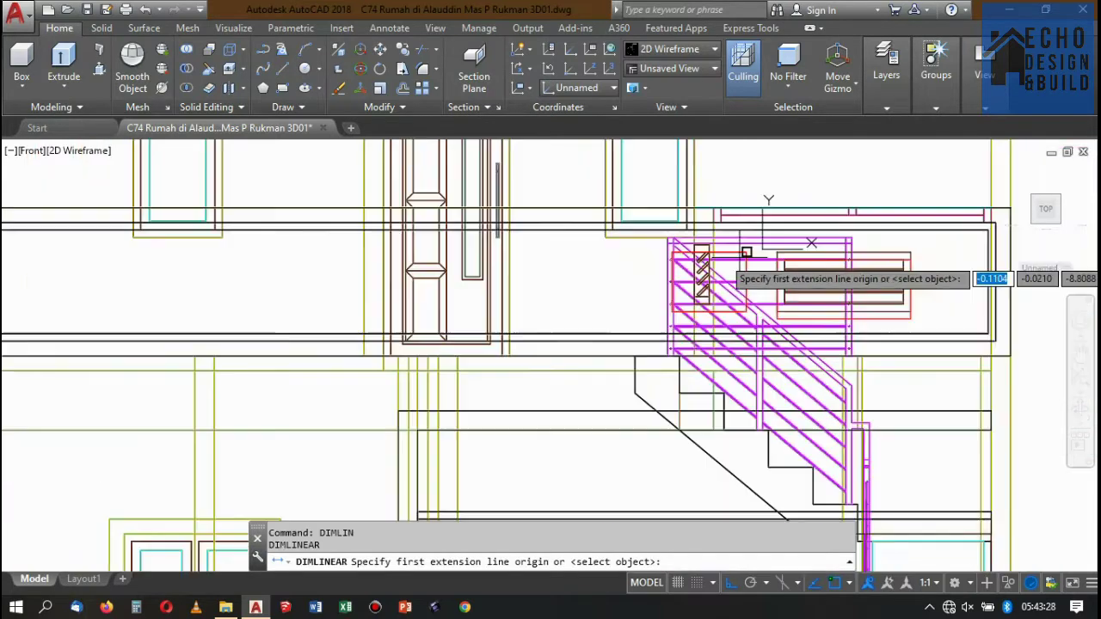
scroll(826, 275, "up", 1)
scroll(848, 286, "up", 3)
scroll(849, 285, "down", 2)
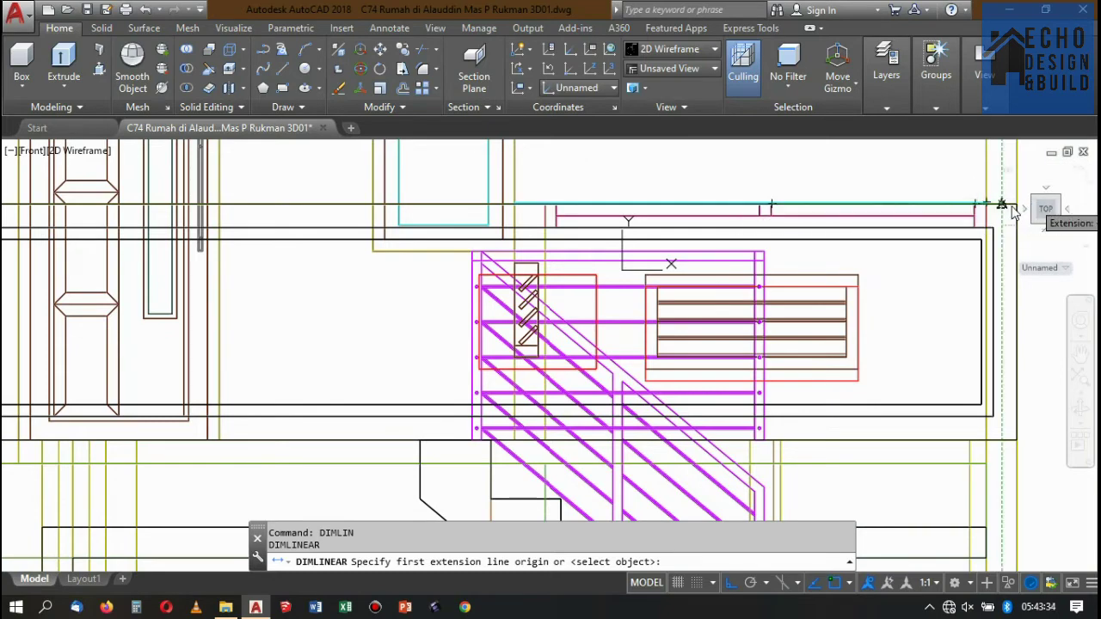
left_click(859, 380)
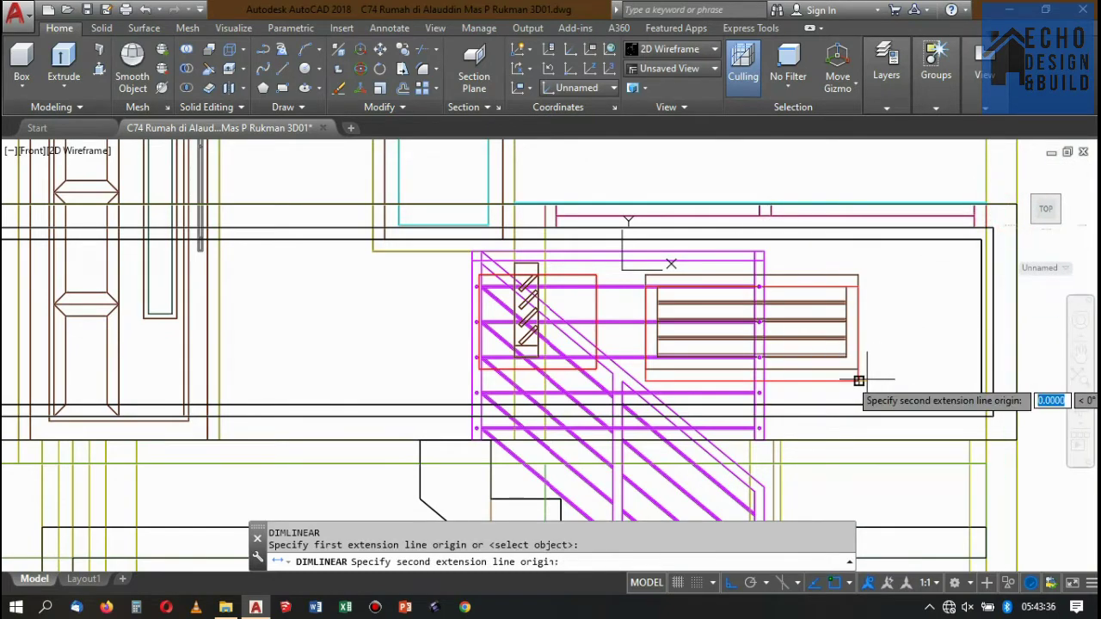
scroll(859, 380, "down", 5)
scroll(848, 344, "up", 2)
scroll(873, 325, "up", 2)
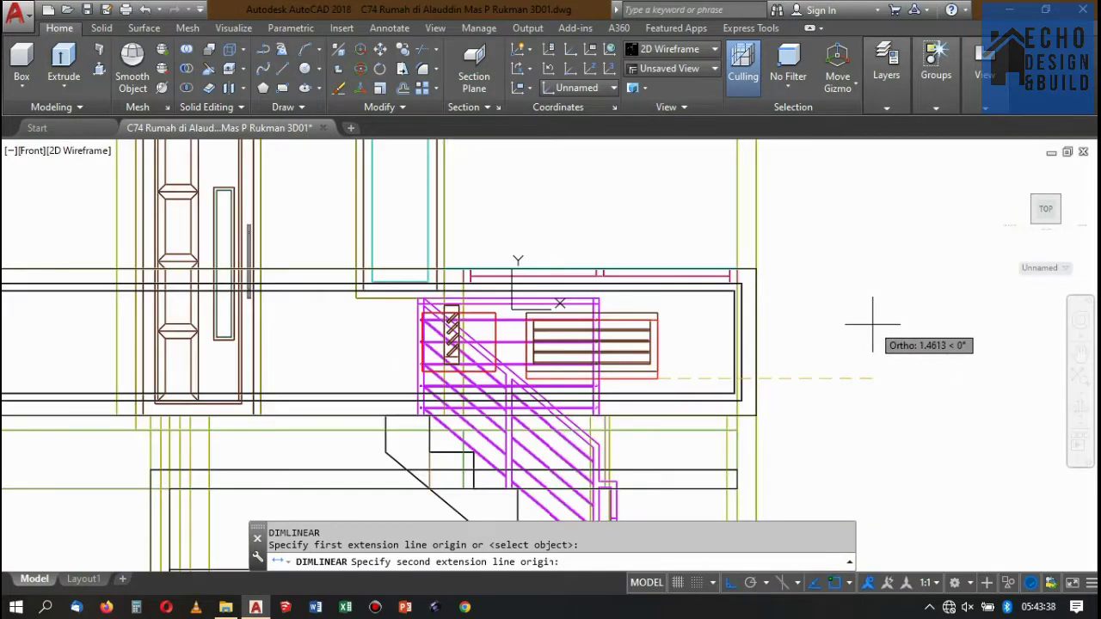
key("Escape")
scroll(669, 302, "up", 2)
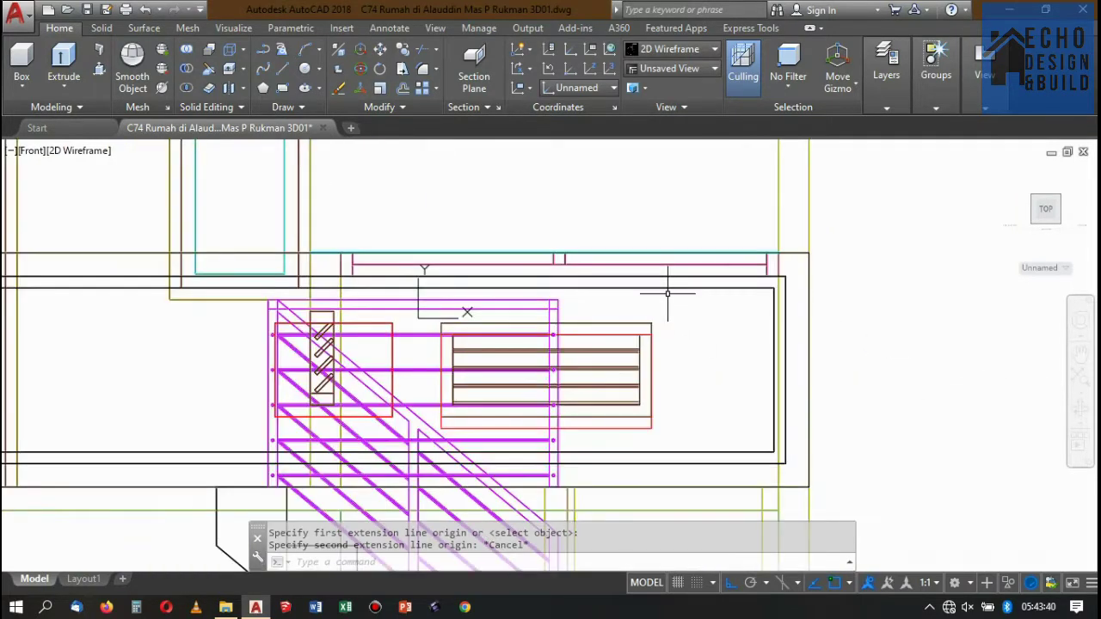
Add a vertical 70 DIMLINEAR dimension from the wall's top-right corner to the vent box bottom.
type("diml")
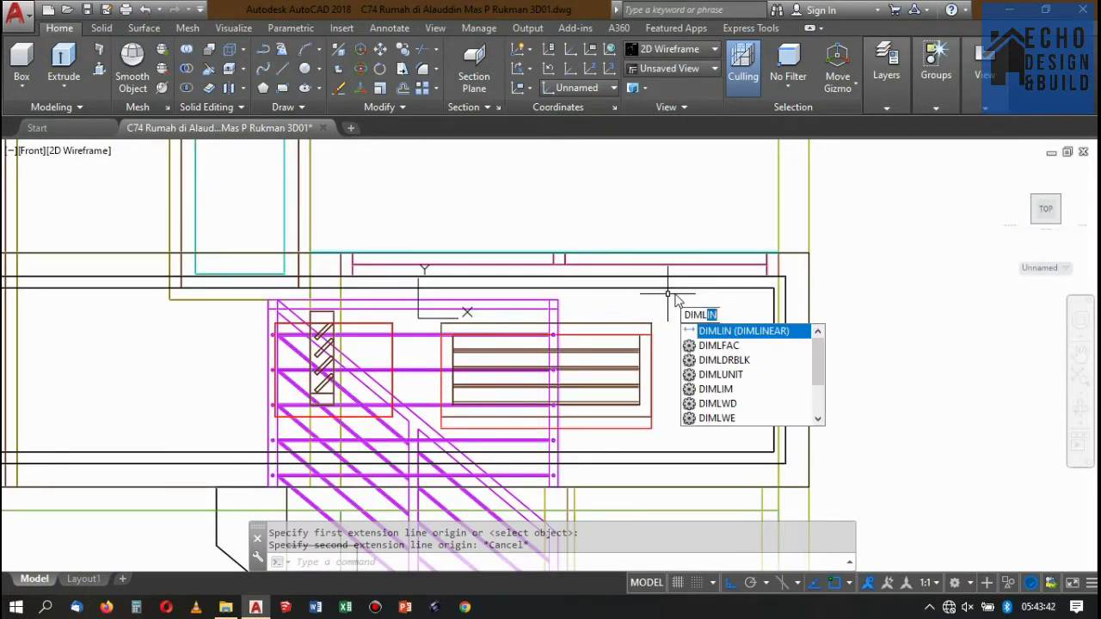
type("in")
key("Return")
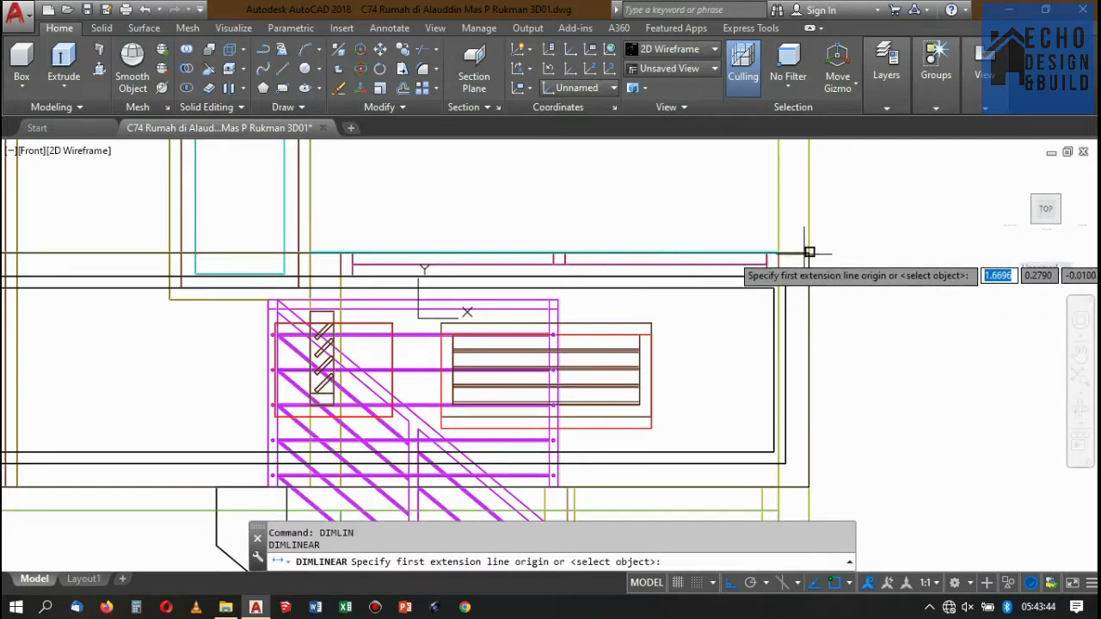
left_click(807, 251)
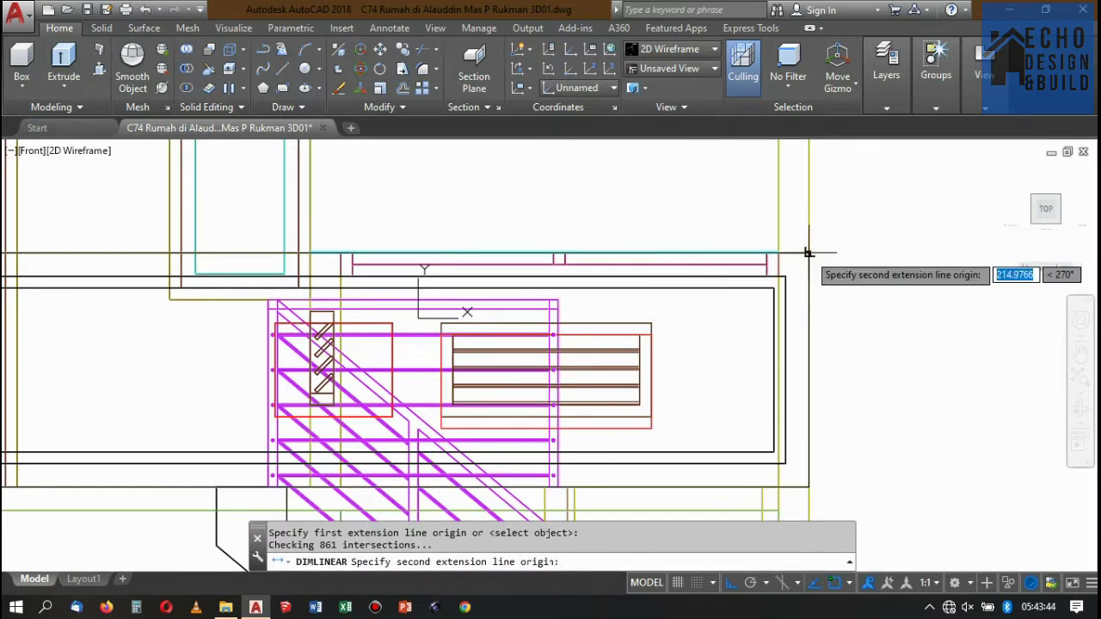
left_click(651, 422)
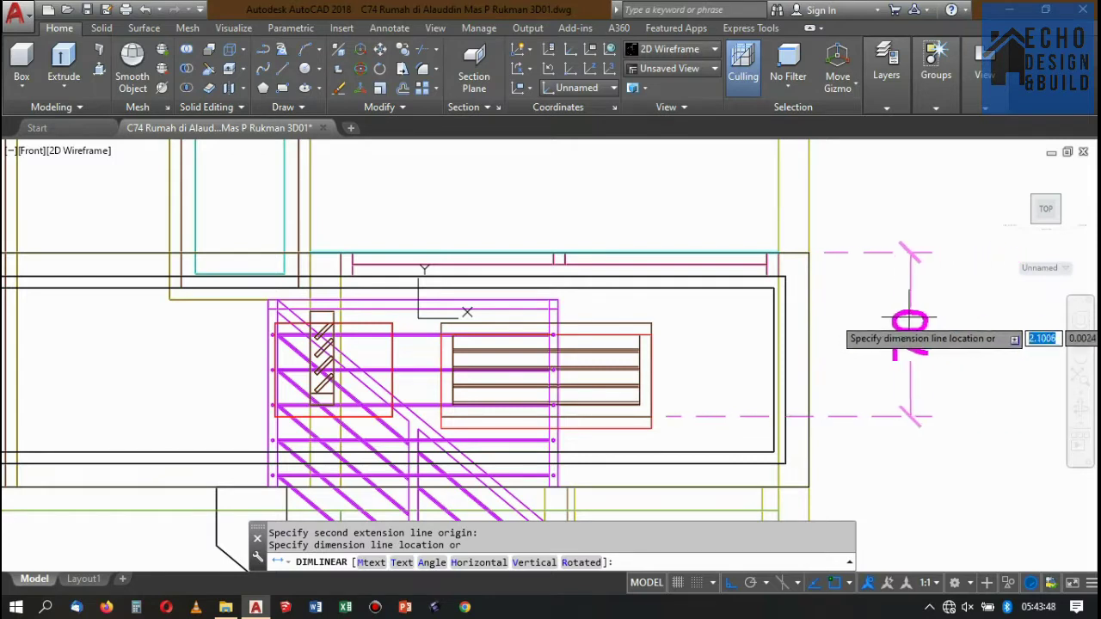
left_click(887, 302)
Select the 70 dimension and cancel its grip stretch without changing it.
left_click(758, 408)
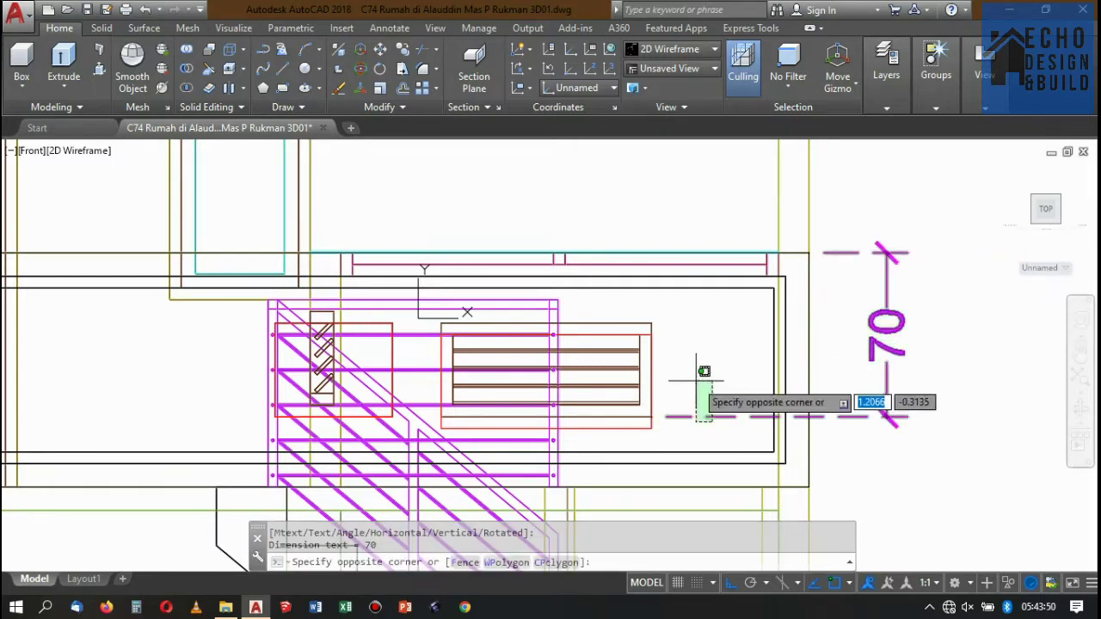
left_click(654, 410)
left_click(651, 416)
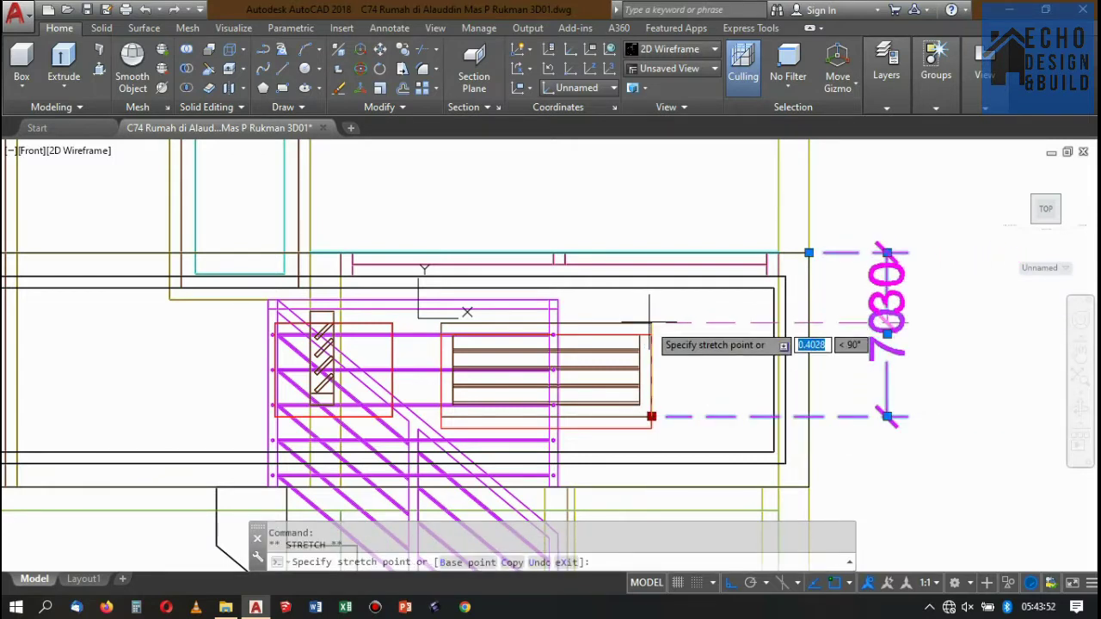
scroll(781, 306, "down", 1)
scroll(781, 306, "down", 1)
scroll(688, 284, "up", 3)
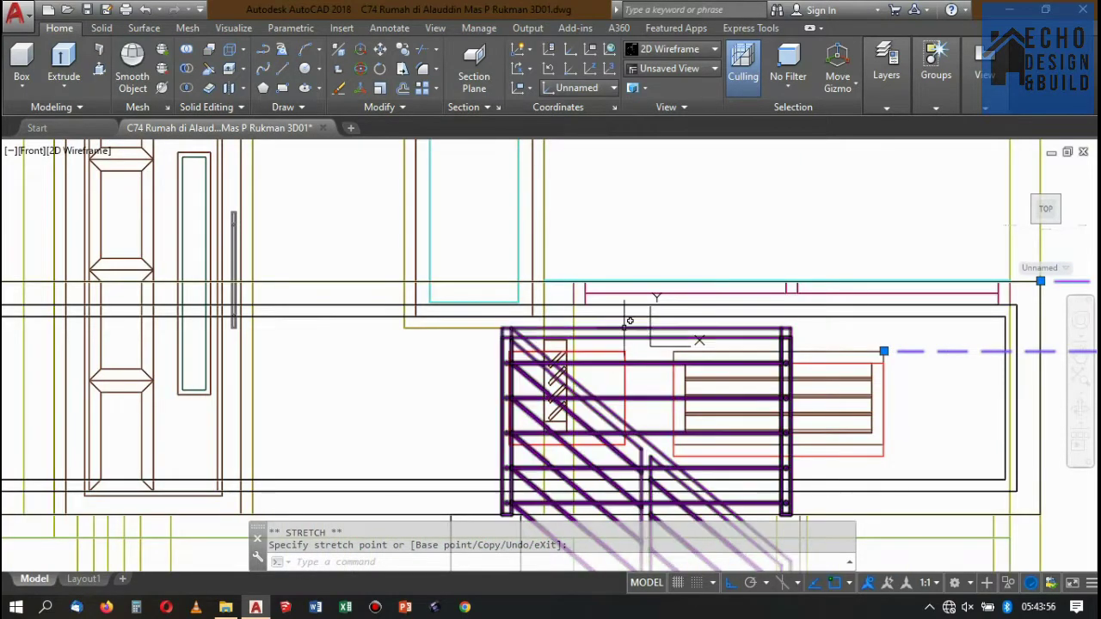
key("Escape")
scroll(581, 344, "up", 2)
scroll(538, 346, "up", 3)
left_click(536, 344)
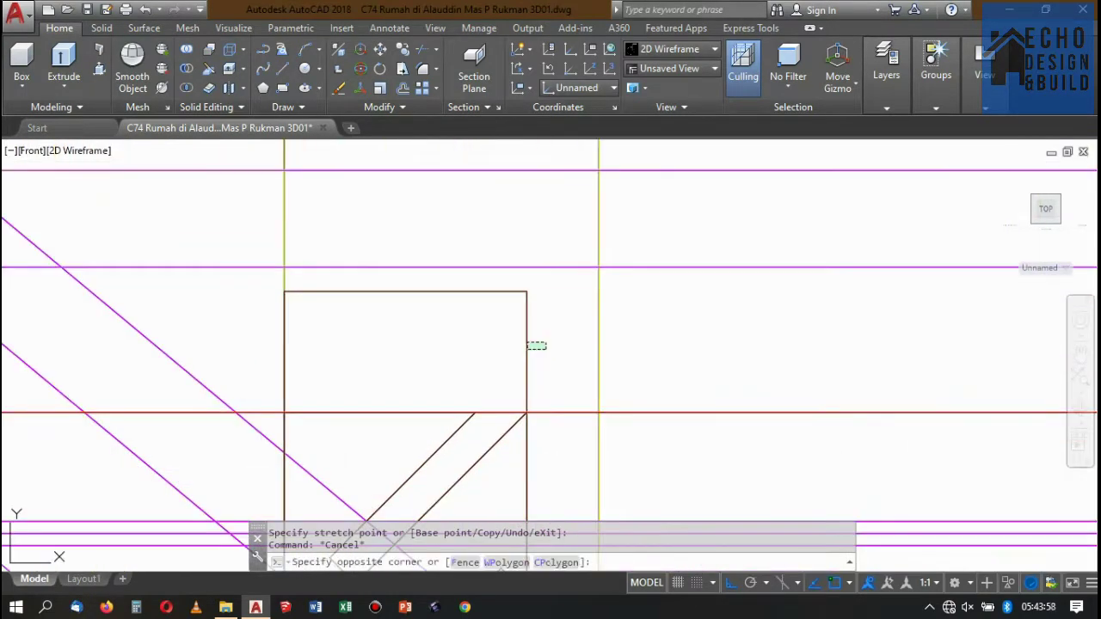
scroll(653, 318, "down", 2)
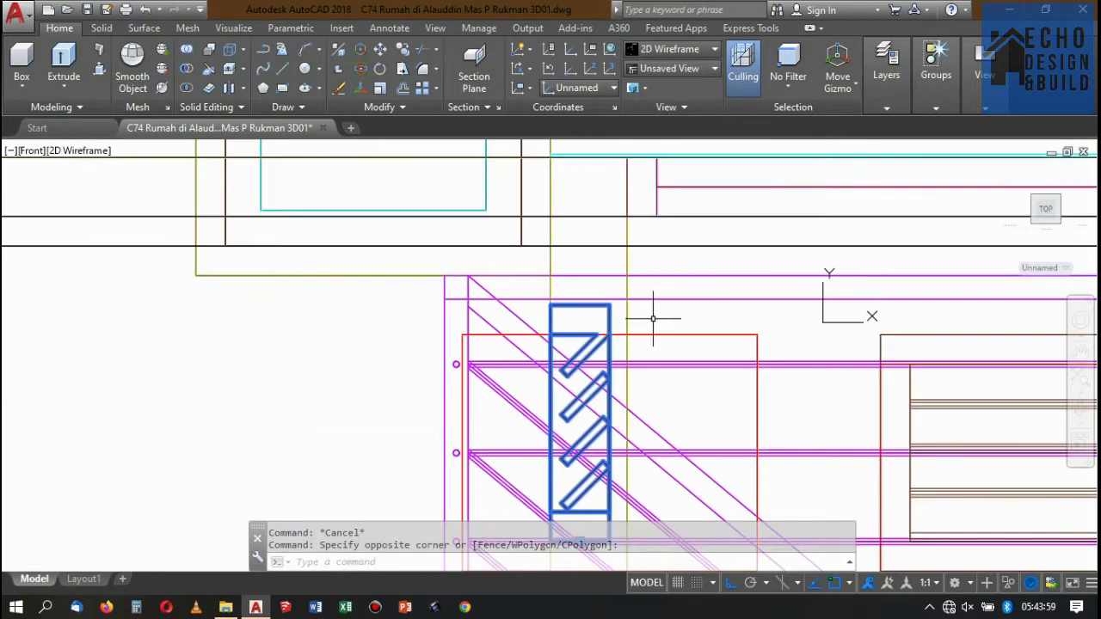
Move the diagonal-louvre vent pieces 0.05 down.
left_click(751, 312)
type("m")
key("Return")
scroll(778, 305, "up", 4)
left_click(780, 302)
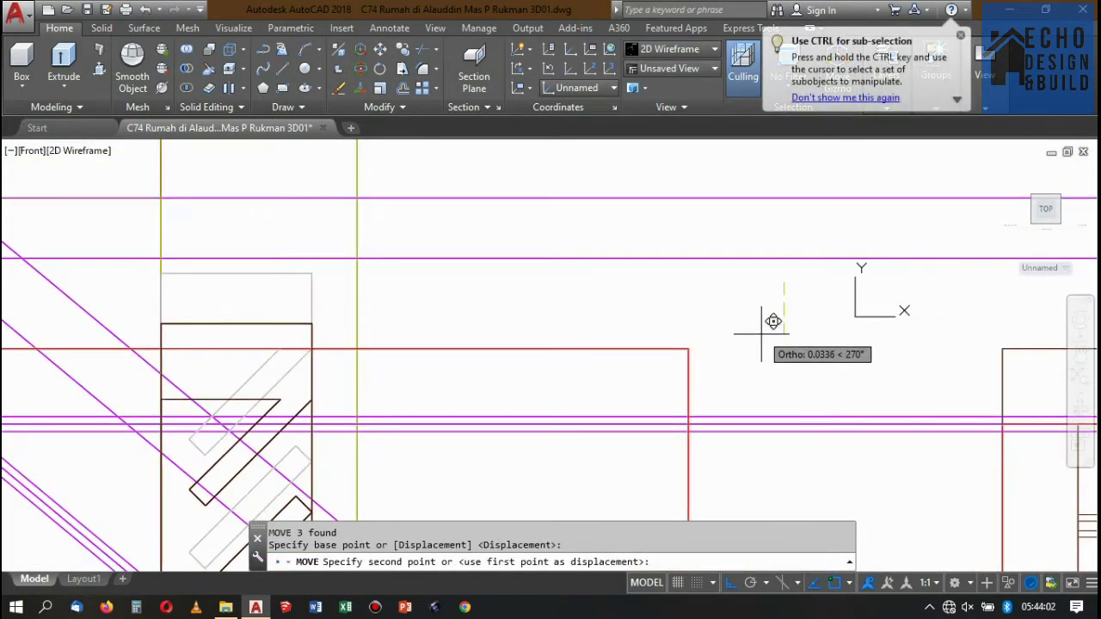
type("0.05")
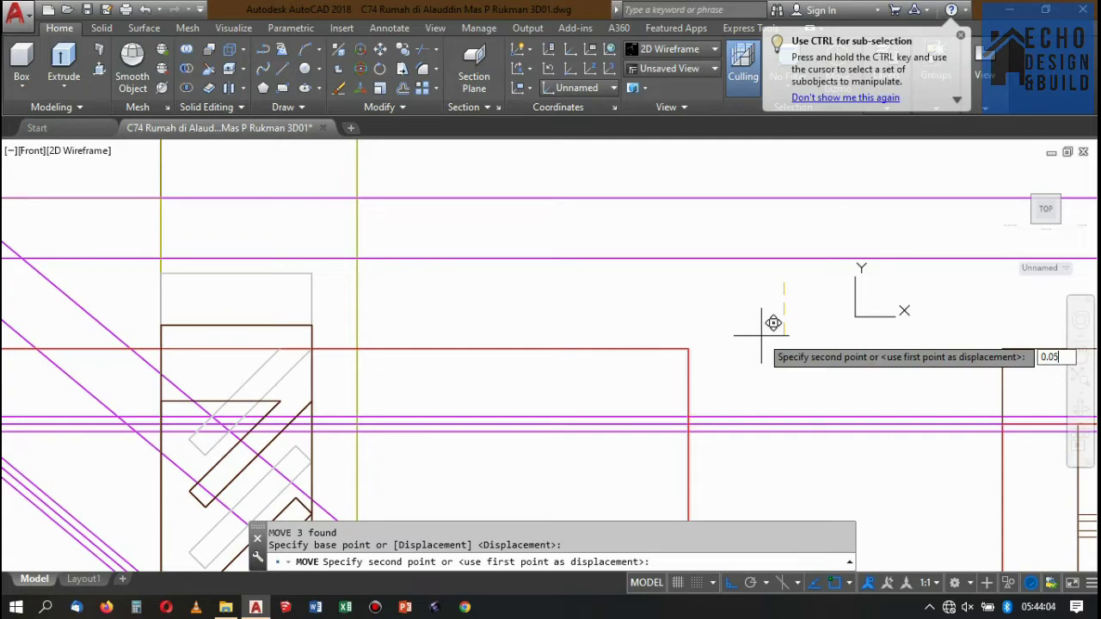
key("Return")
scroll(762, 332, "down", 3)
scroll(774, 327, "down", 2)
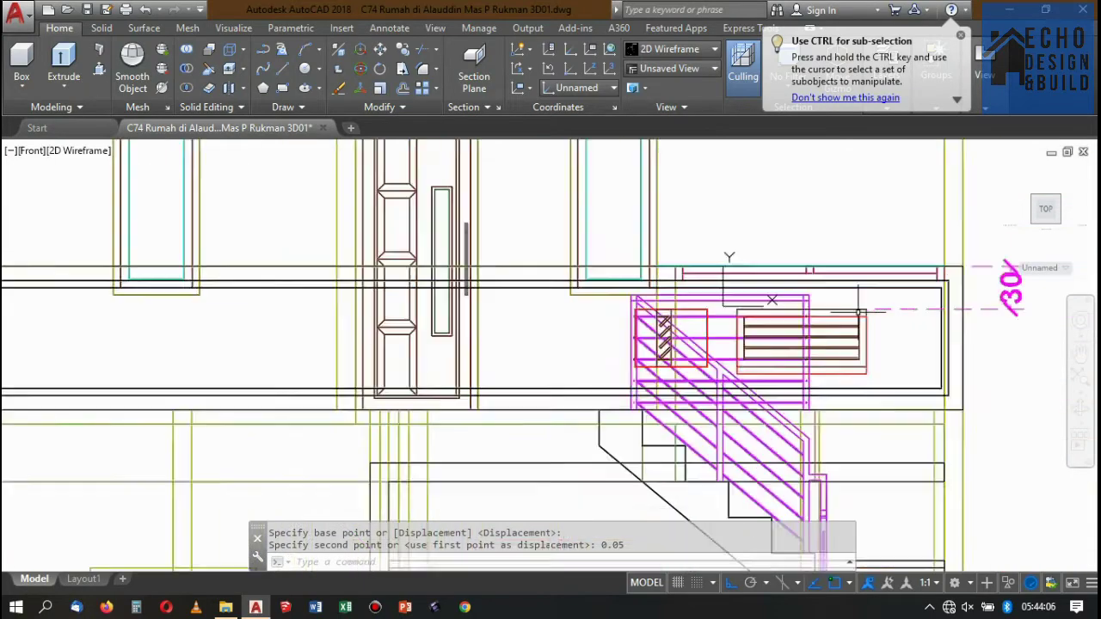
scroll(815, 306, "up", 2)
scroll(816, 306, "down", 2)
scroll(750, 376, "up", 2)
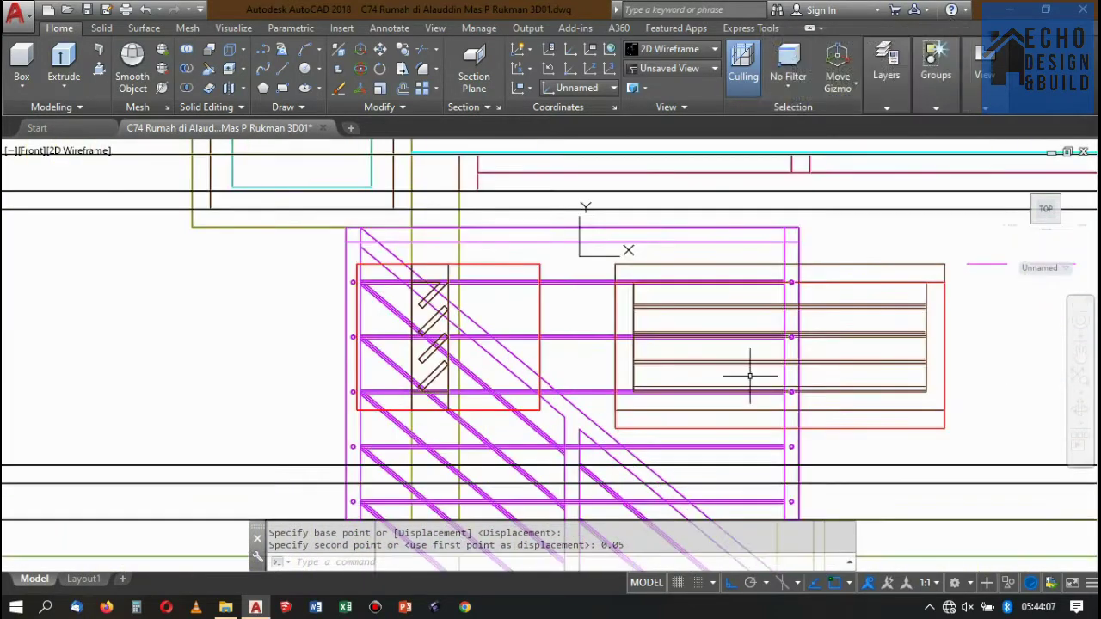
Move the horizontal-louvre vent's outer frame 0.05 up, then reselect it.
left_click(930, 421)
left_click(911, 439)
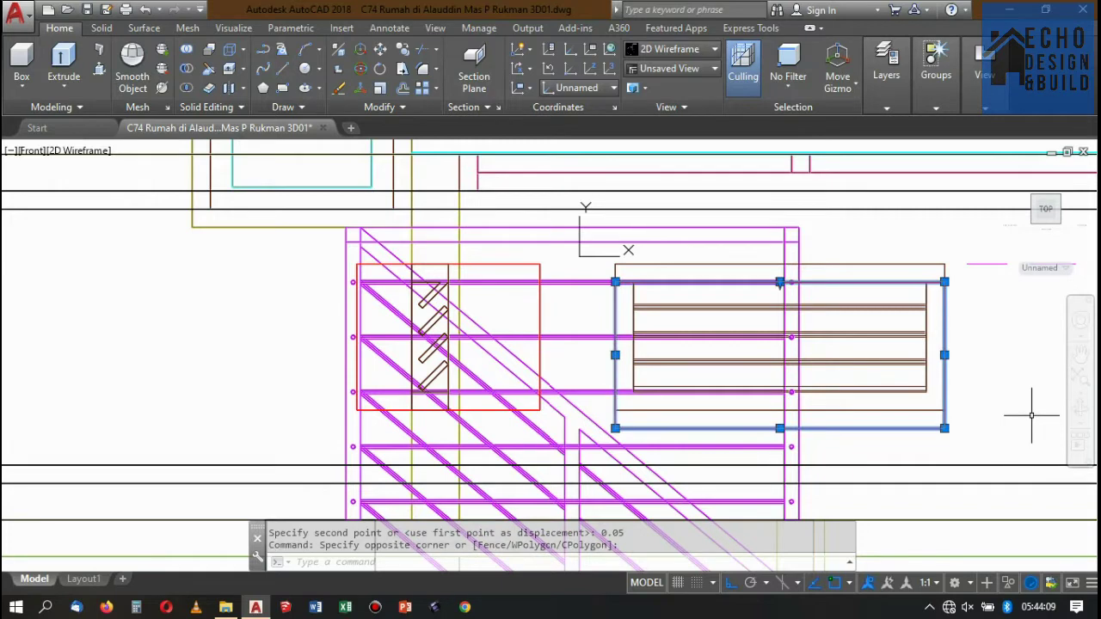
key("Return")
left_click(985, 394)
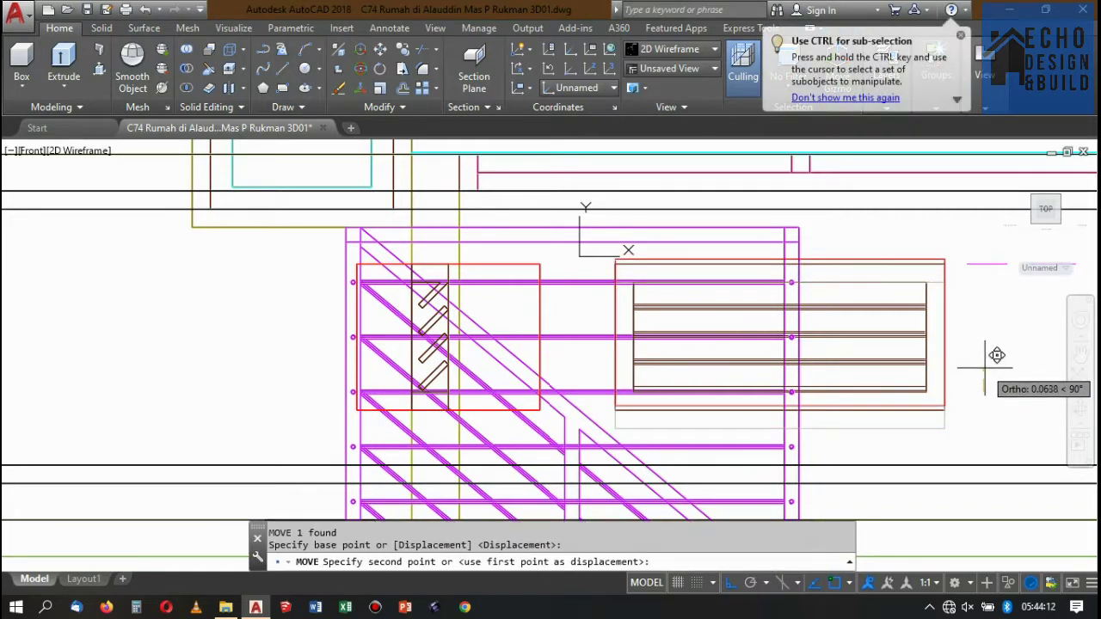
type("0.05")
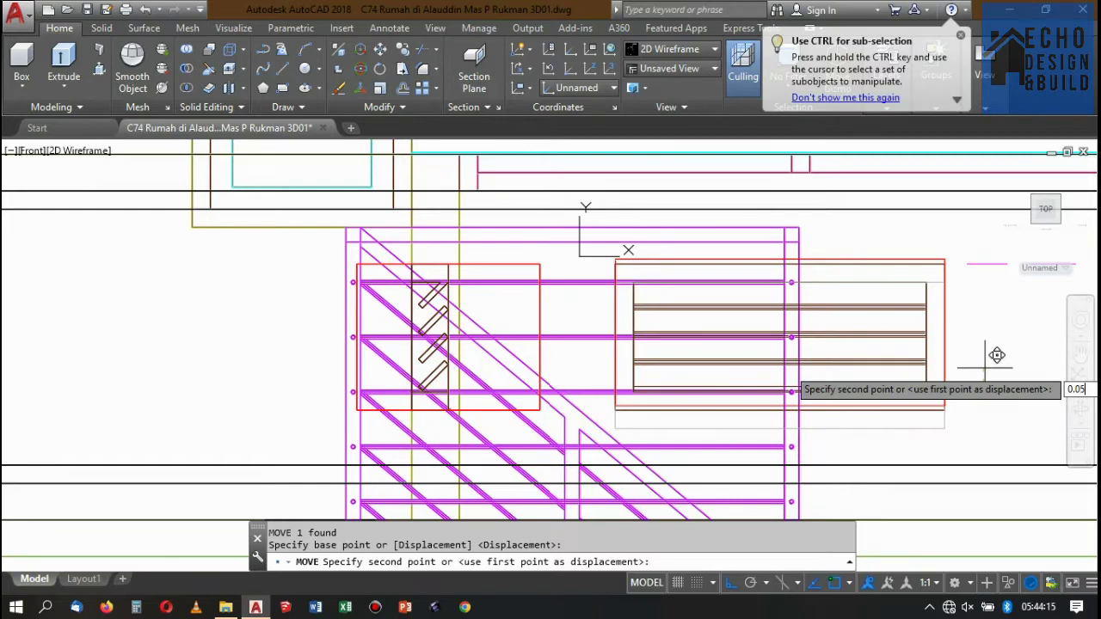
key("Return")
left_click(971, 315)
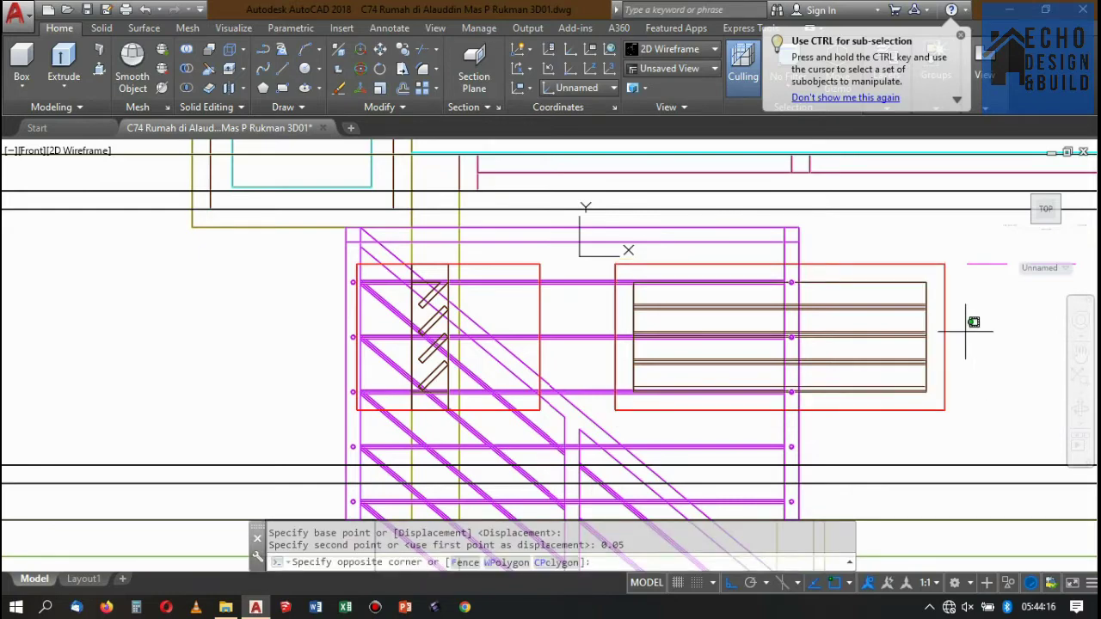
left_click(938, 340)
Look at the model from the left side and zoom to fit.
left_click(1021, 212)
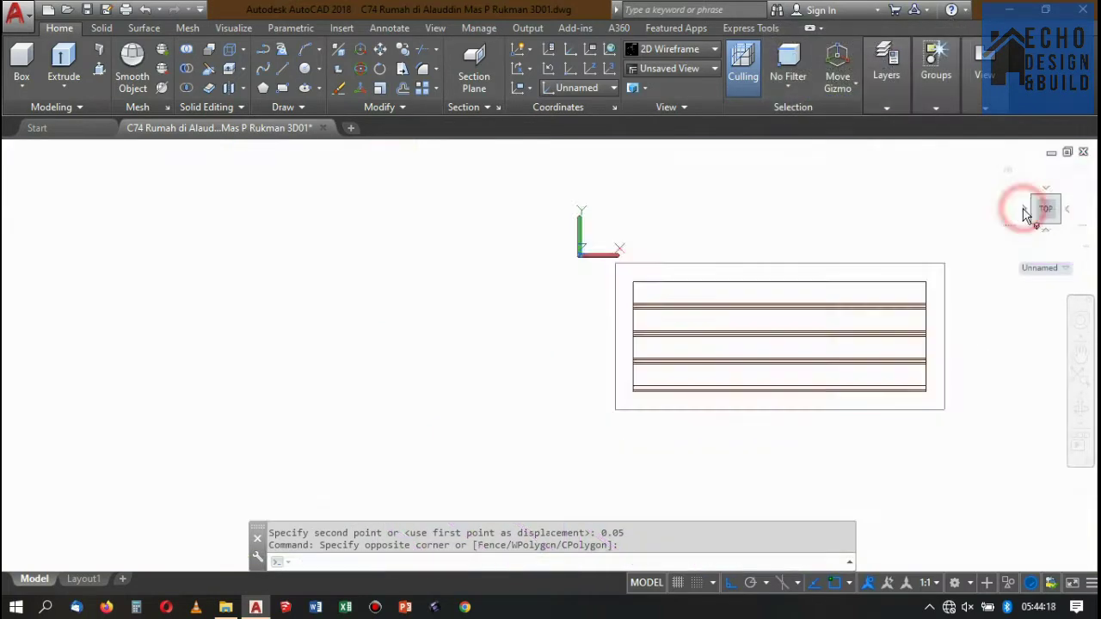
scroll(737, 275, "up", 3)
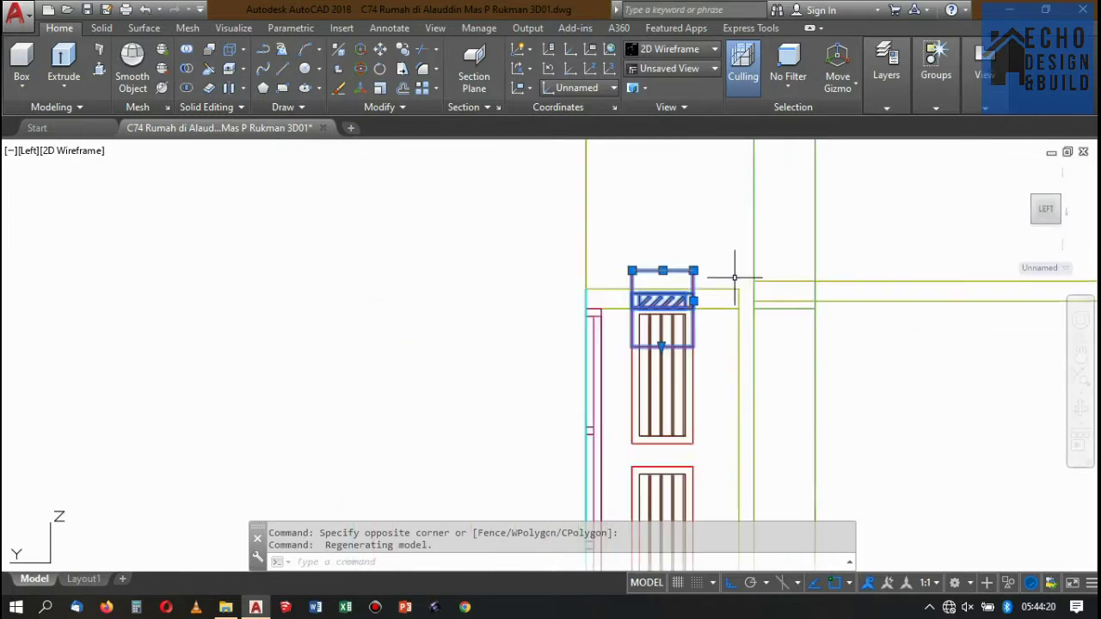
scroll(737, 275, "down", 3)
scroll(735, 206, "up", 3)
scroll(736, 206, "up", 4)
scroll(730, 173, "down", 4)
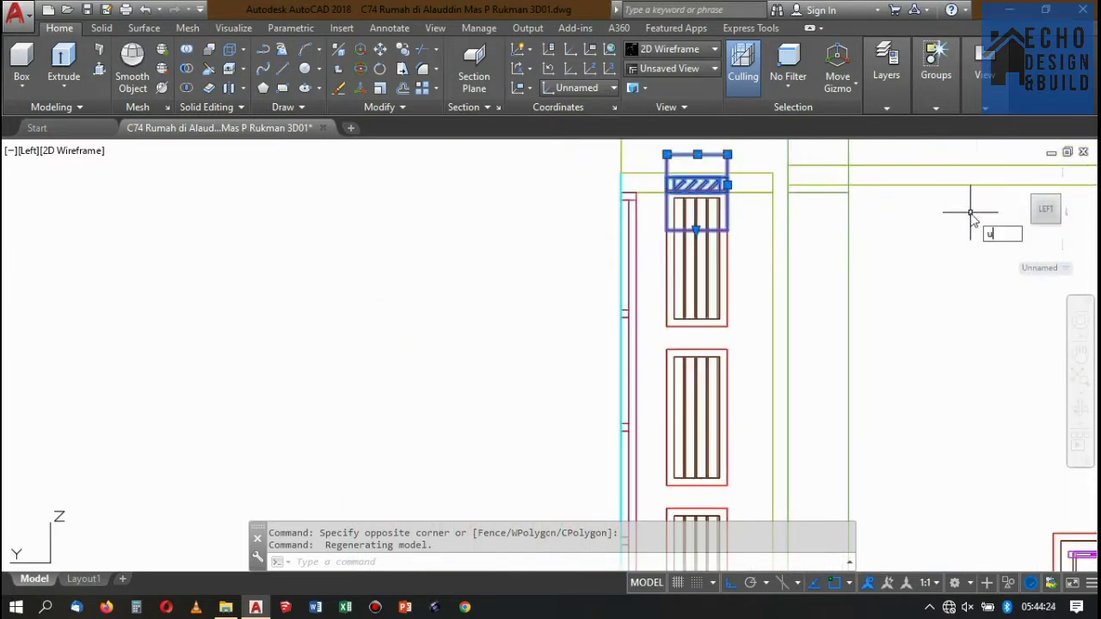
Reset the UCS to World.
type("cs")
key("Return")
type("w")
key("Return")
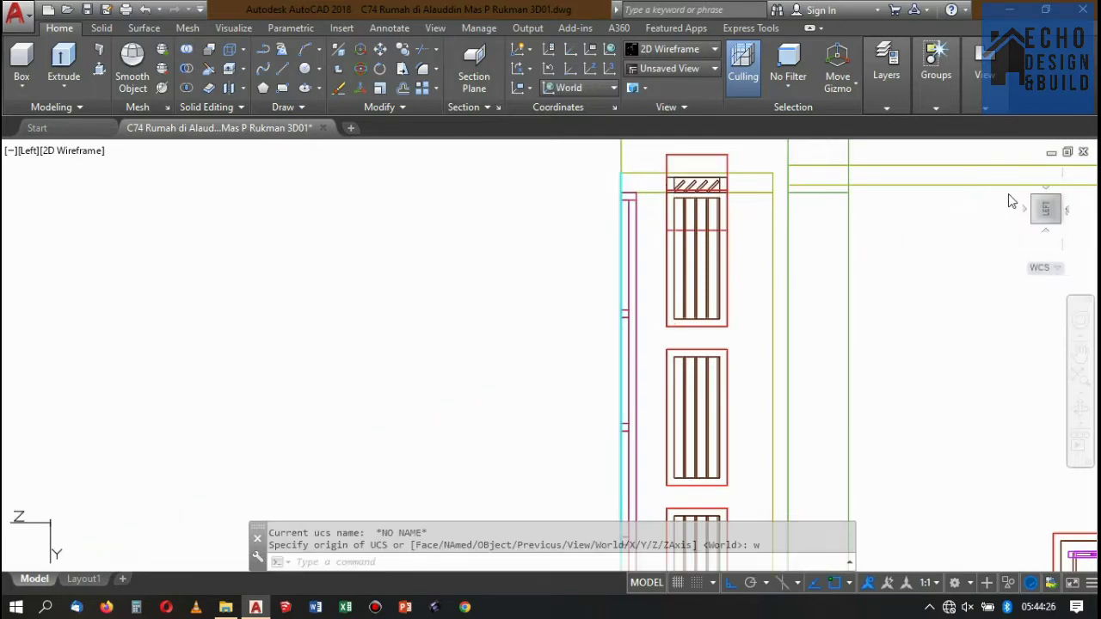
Switch to the Top view and zoom around the floor plan.
left_click(1023, 212)
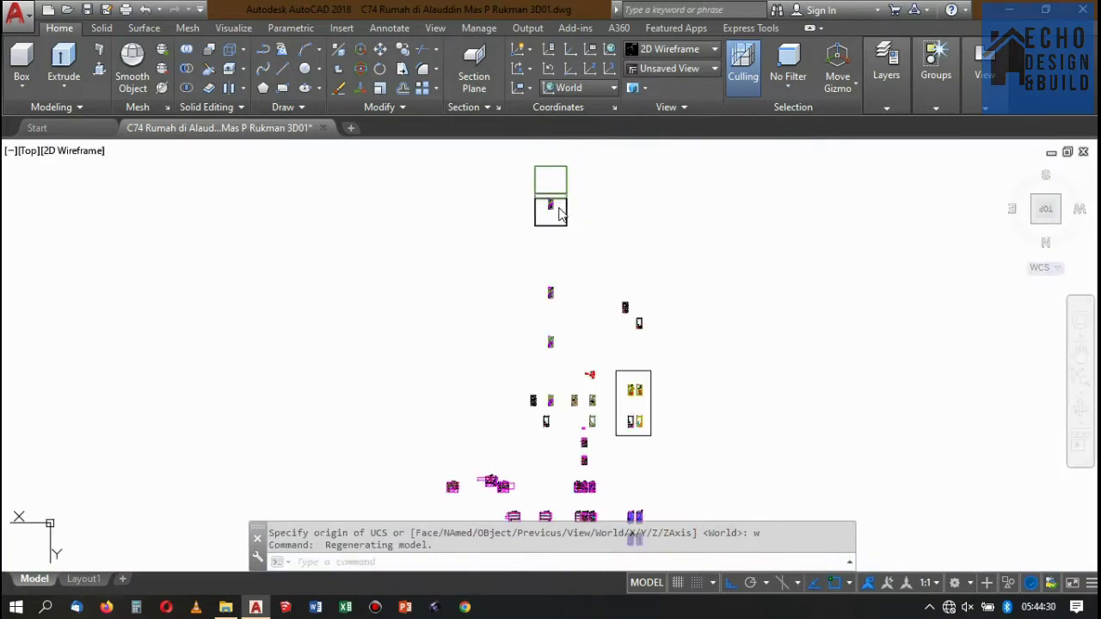
scroll(564, 215, "up", 3)
scroll(563, 220, "up", 3)
scroll(563, 222, "up", 5)
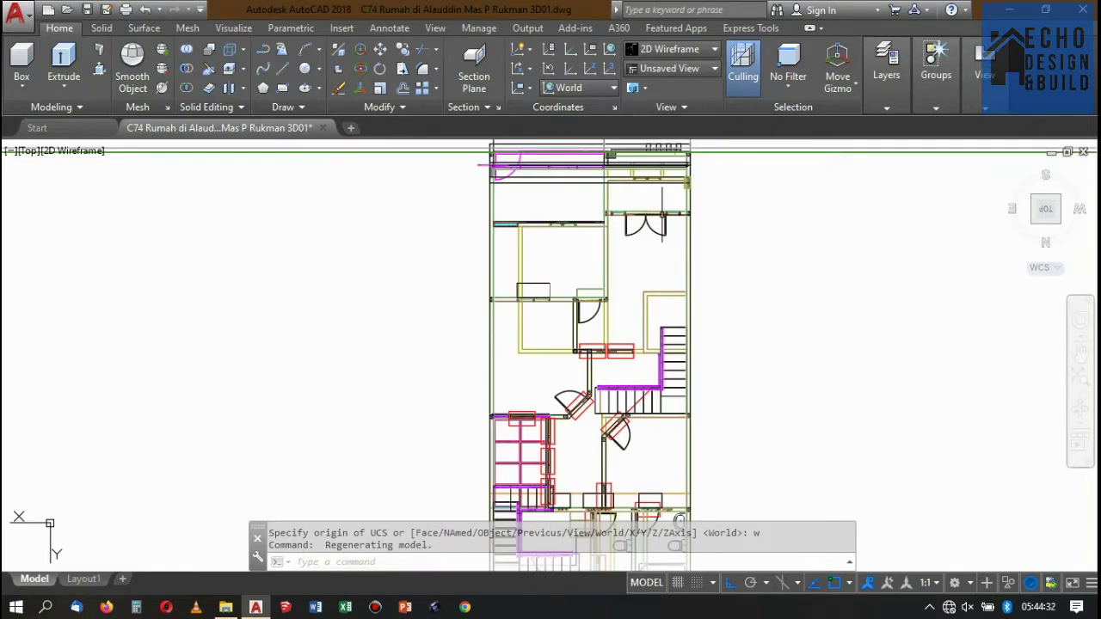
scroll(595, 290, "down", 3)
scroll(595, 290, "up", 5)
scroll(595, 290, "up", 5)
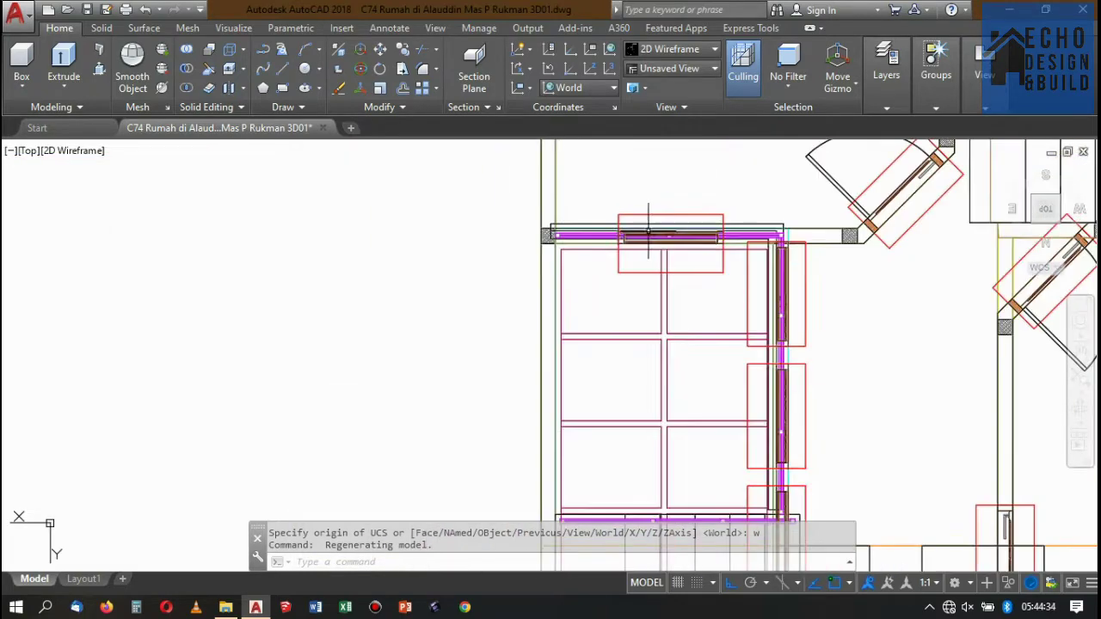
scroll(705, 219, "down", 5)
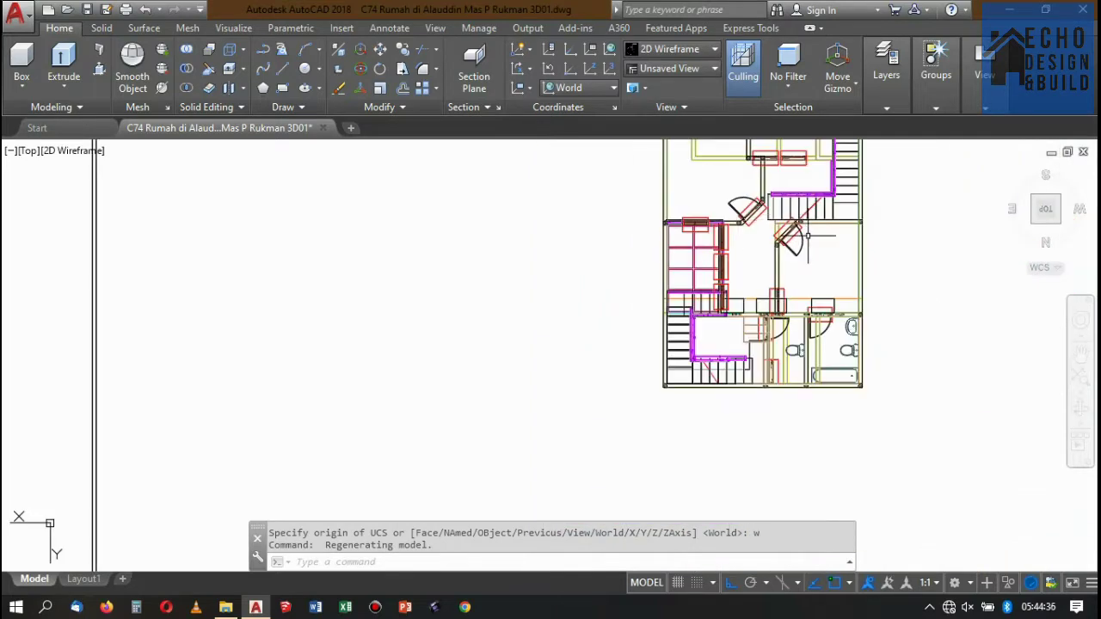
scroll(800, 237, "up", 4)
scroll(792, 275, "down", 2)
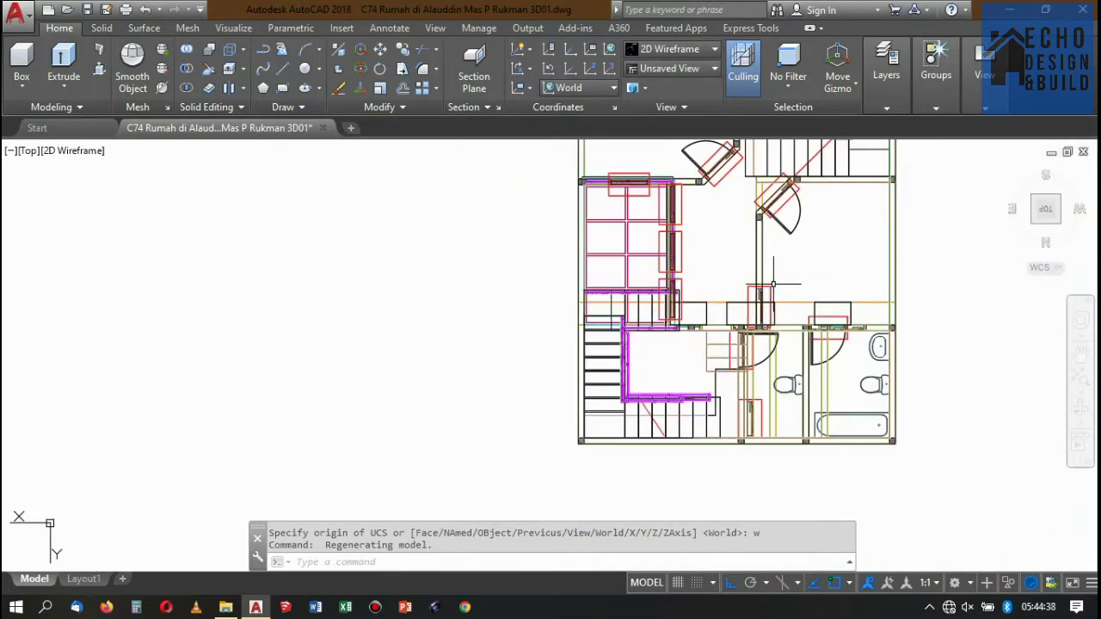
scroll(773, 284, "down", 3)
scroll(772, 275, "down", 1)
scroll(773, 266, "up", 3)
scroll(773, 255, "down", 3)
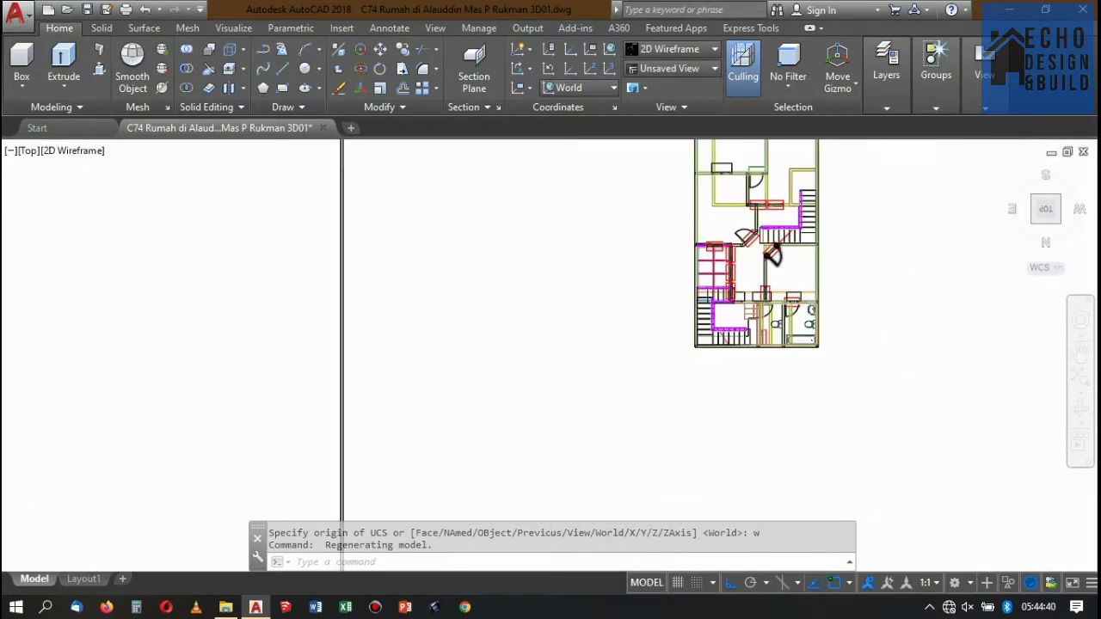
scroll(774, 254, "down", 3)
scroll(774, 248, "up", 2)
scroll(748, 250, "up", 3)
scroll(714, 271, "up", 2)
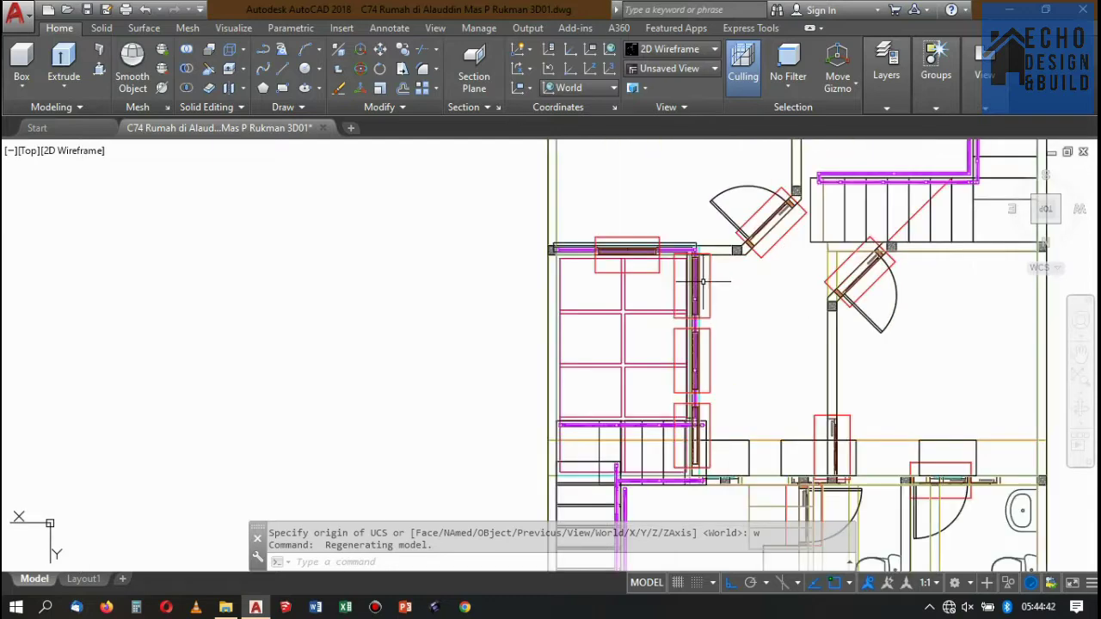
Select the plan's left wall line and change to the SE Isometric 3D view.
scroll(703, 281, "down", 2)
scroll(801, 258, "up", 3)
scroll(843, 244, "down", 3)
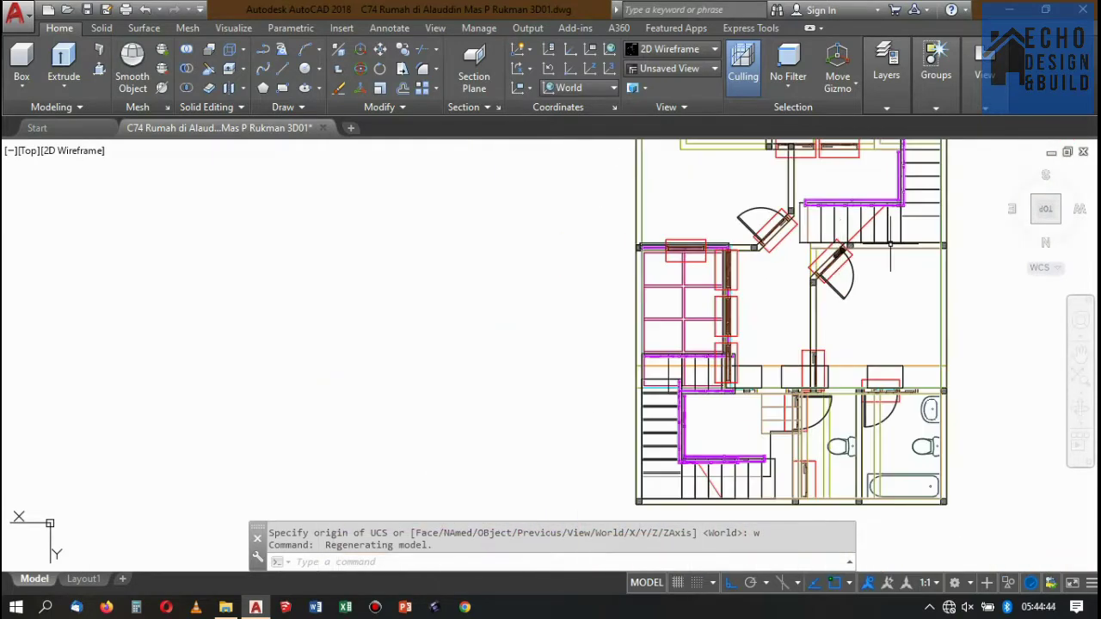
scroll(847, 253, "up", 2)
scroll(714, 258, "down", 2)
scroll(693, 245, "up", 3)
scroll(680, 241, "down", 2)
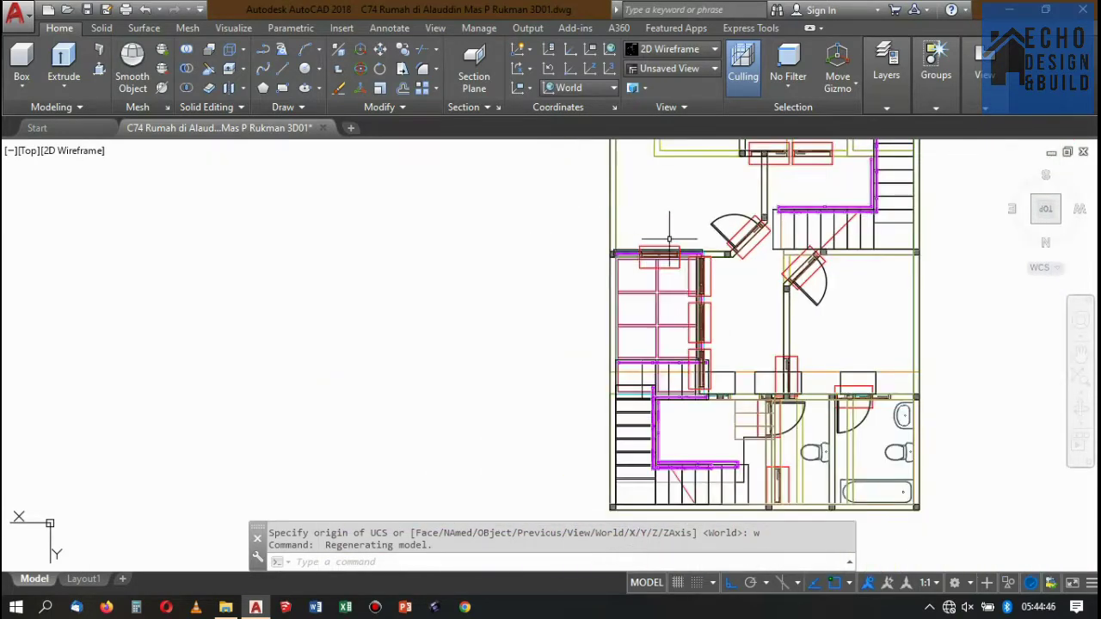
left_click(611, 263)
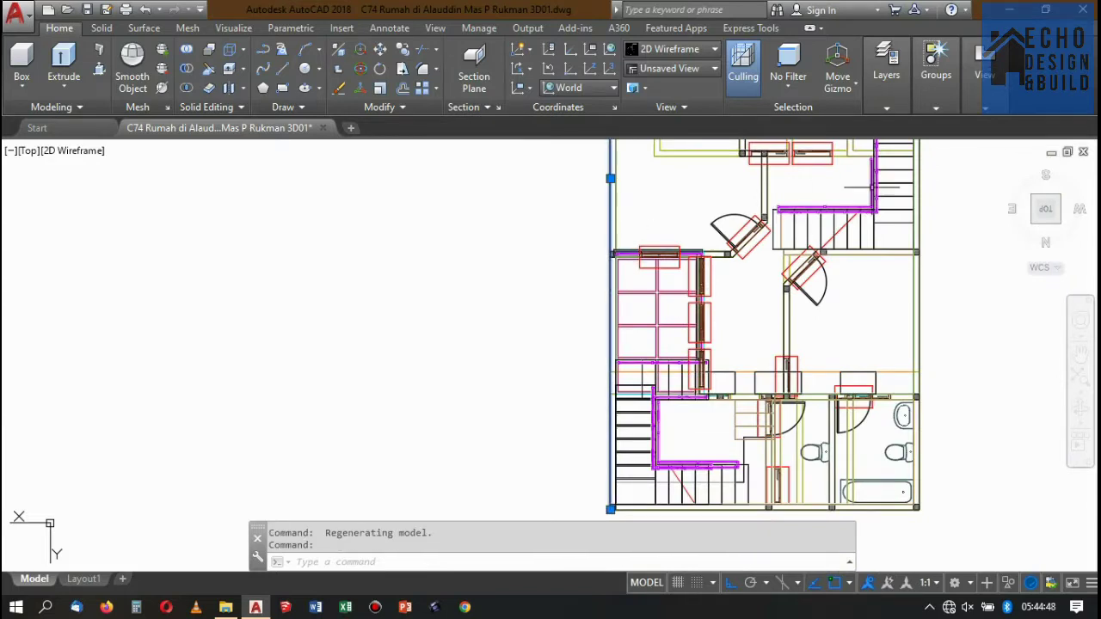
left_click(1032, 195)
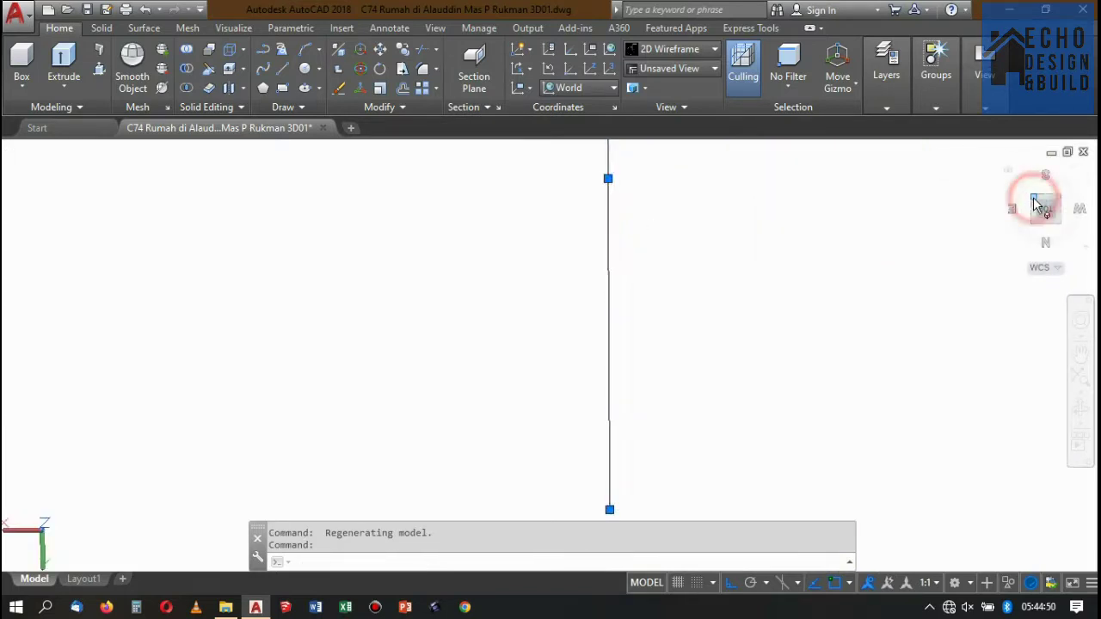
Select the rooftop wall as the solid to subtract from.
scroll(637, 198, "down", 5)
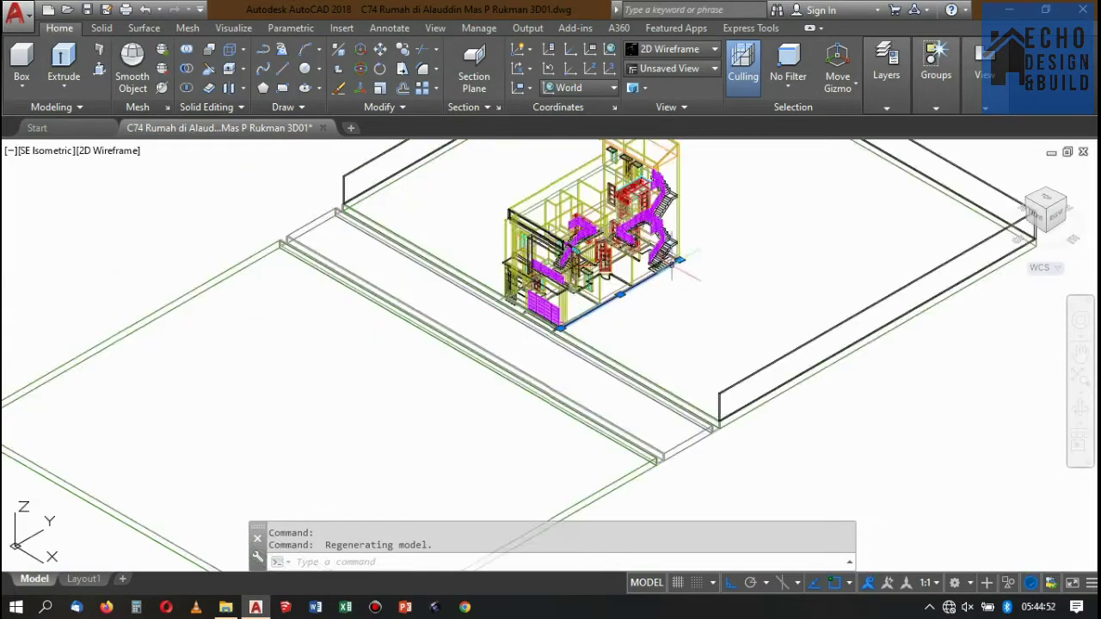
scroll(637, 198, "down", 2)
scroll(717, 315, "up", 8)
scroll(718, 316, "up", 3)
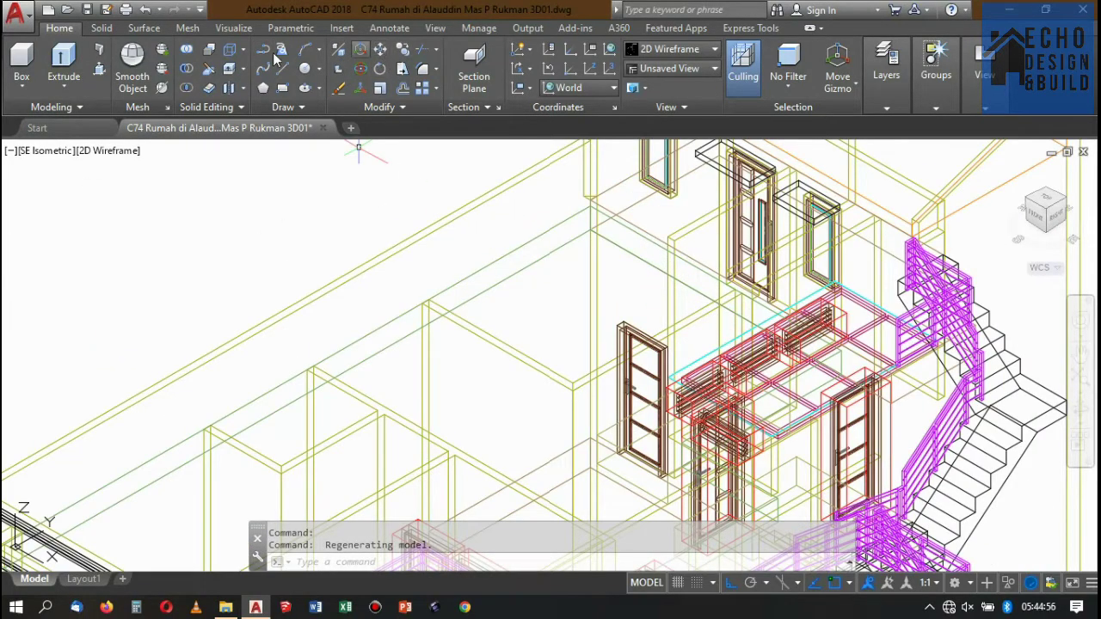
scroll(688, 379, "up", 5)
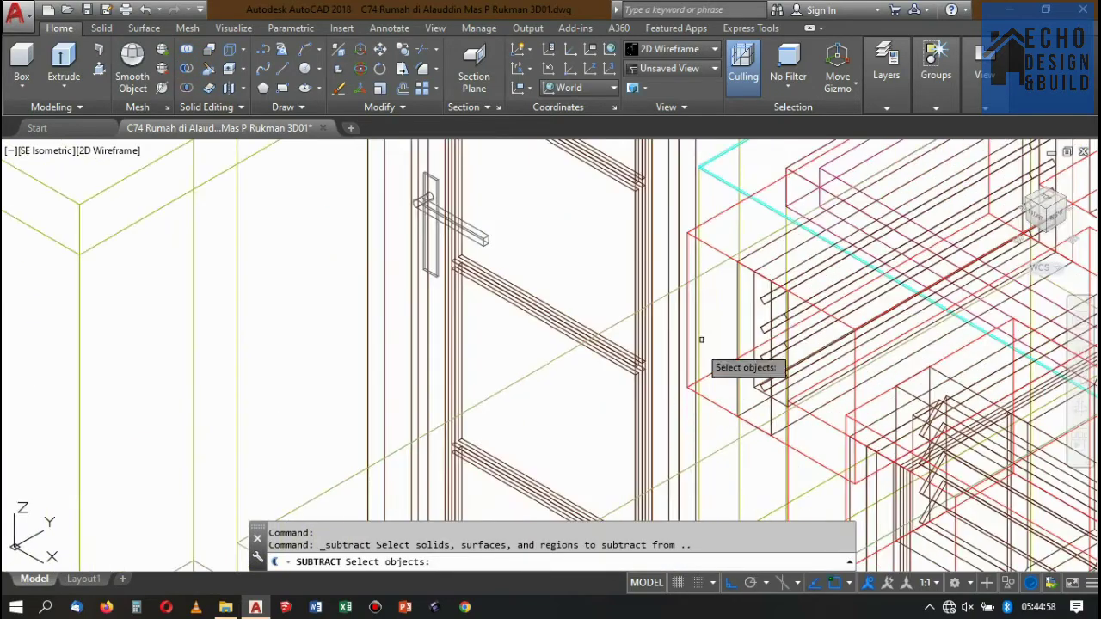
scroll(698, 249, "up", 3)
left_click(671, 182)
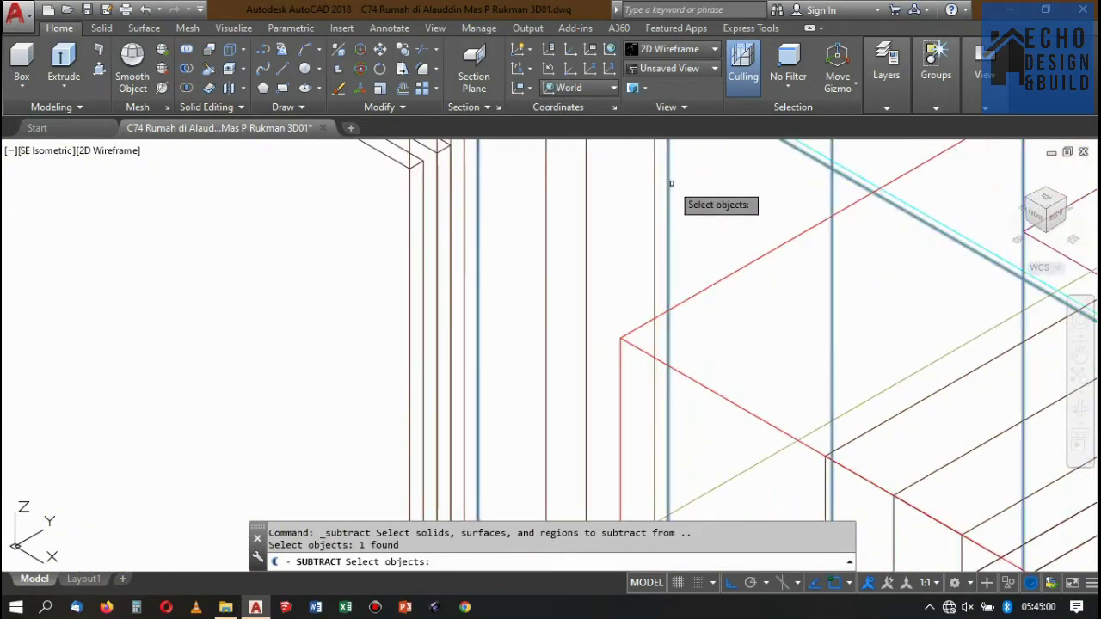
scroll(731, 219, "down", 3)
scroll(800, 275, "down", 2)
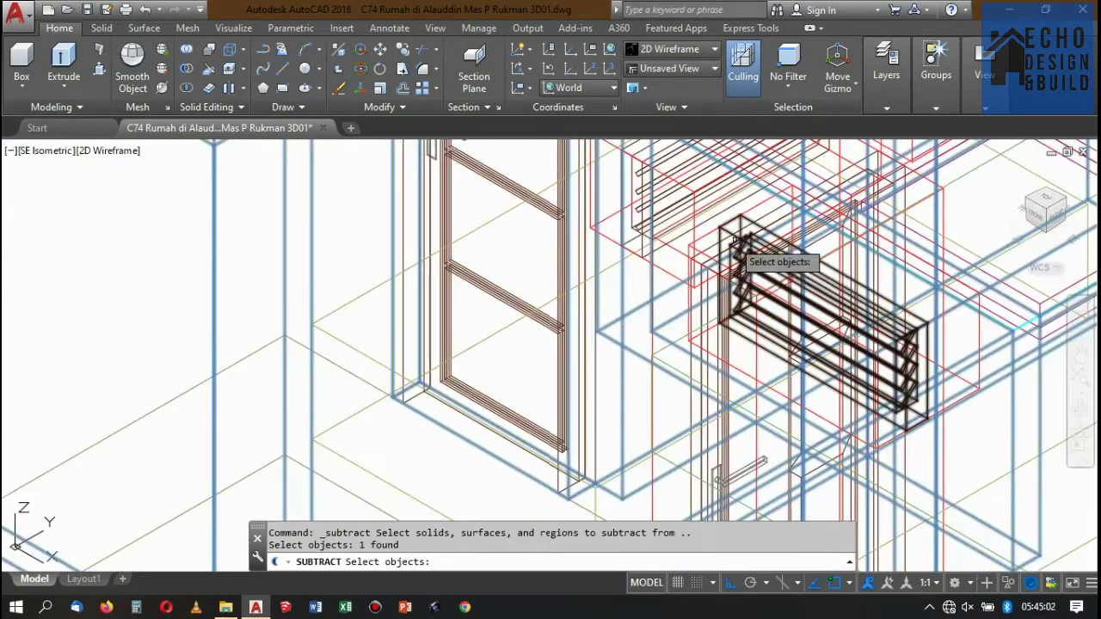
scroll(733, 247, "up", 2)
scroll(765, 184, "up", 1)
key("Return")
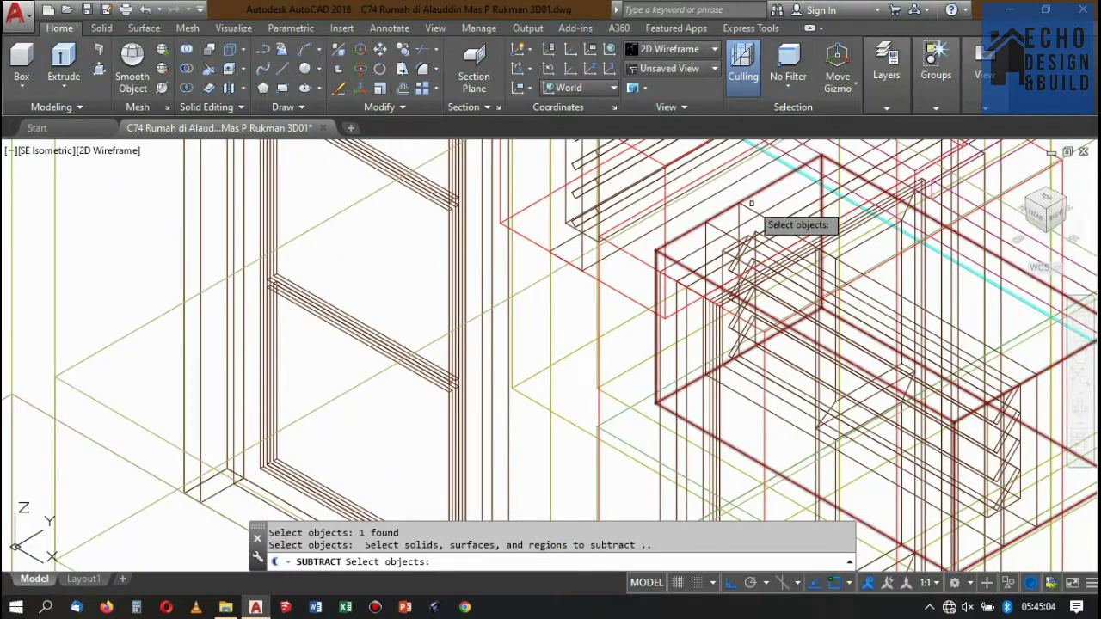
Pick the four louvered vent boxes to cut out of the wall.
left_click(764, 184)
scroll(756, 242, "down", 3)
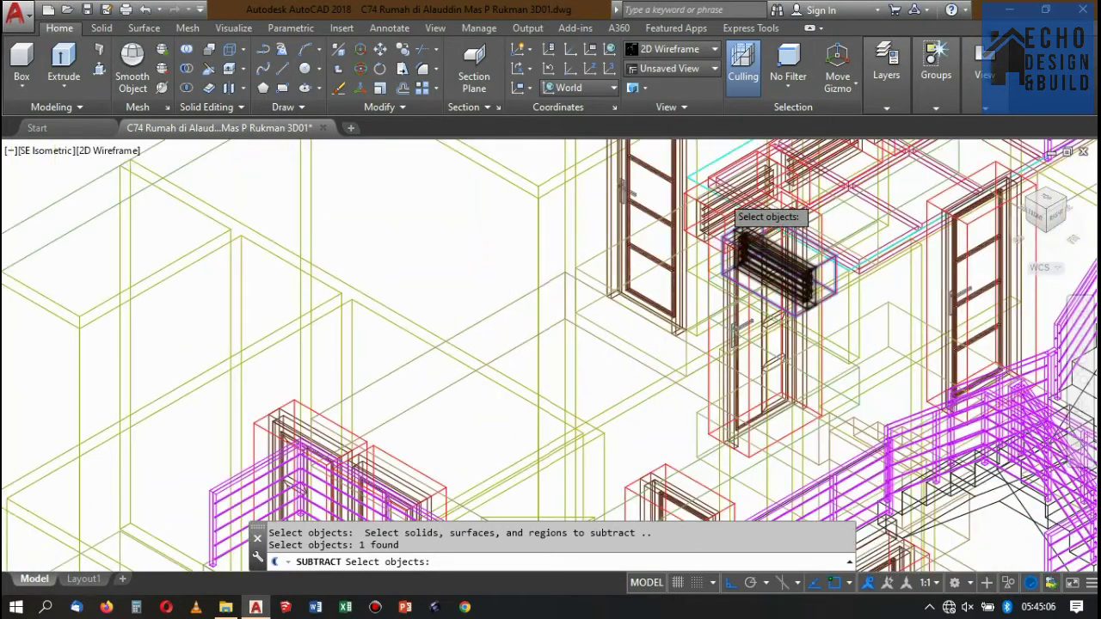
scroll(731, 204, "up", 2)
left_click(659, 184)
scroll(680, 224, "down", 2)
scroll(747, 211, "up", 2)
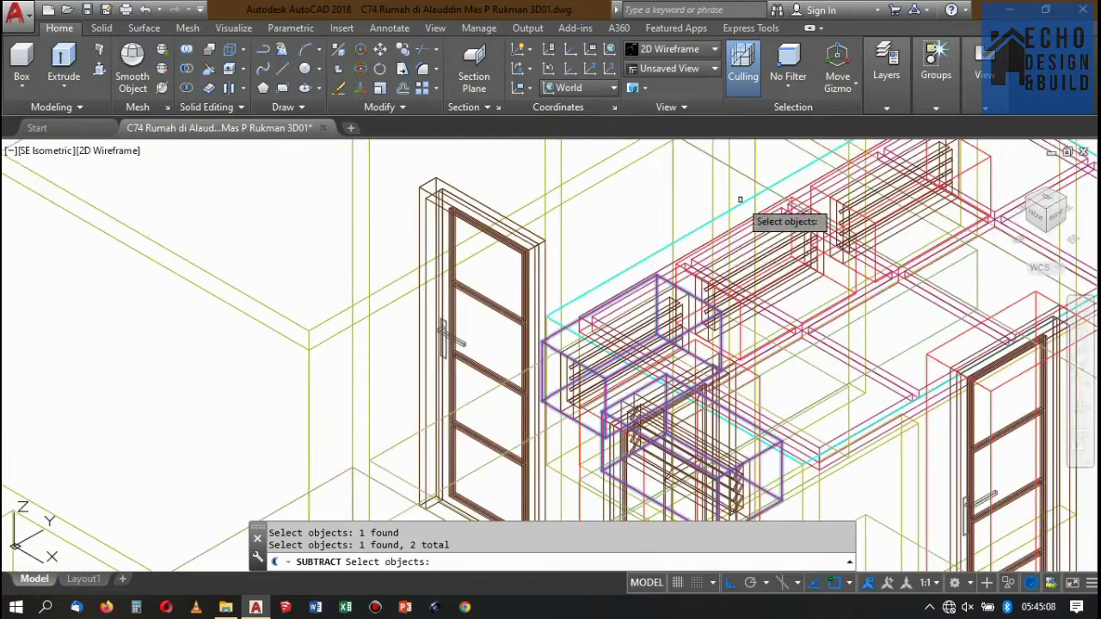
scroll(705, 262, "up", 2)
scroll(636, 287, "up", 2)
left_click(635, 288)
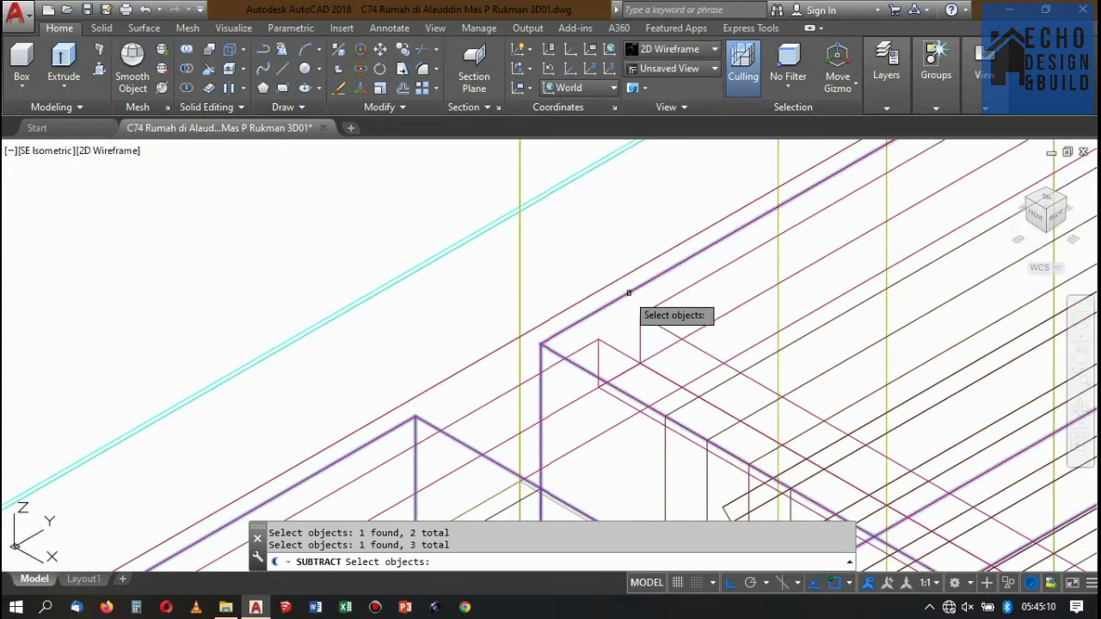
scroll(774, 250, "down", 3)
scroll(717, 224, "up", 2)
scroll(649, 237, "up", 2)
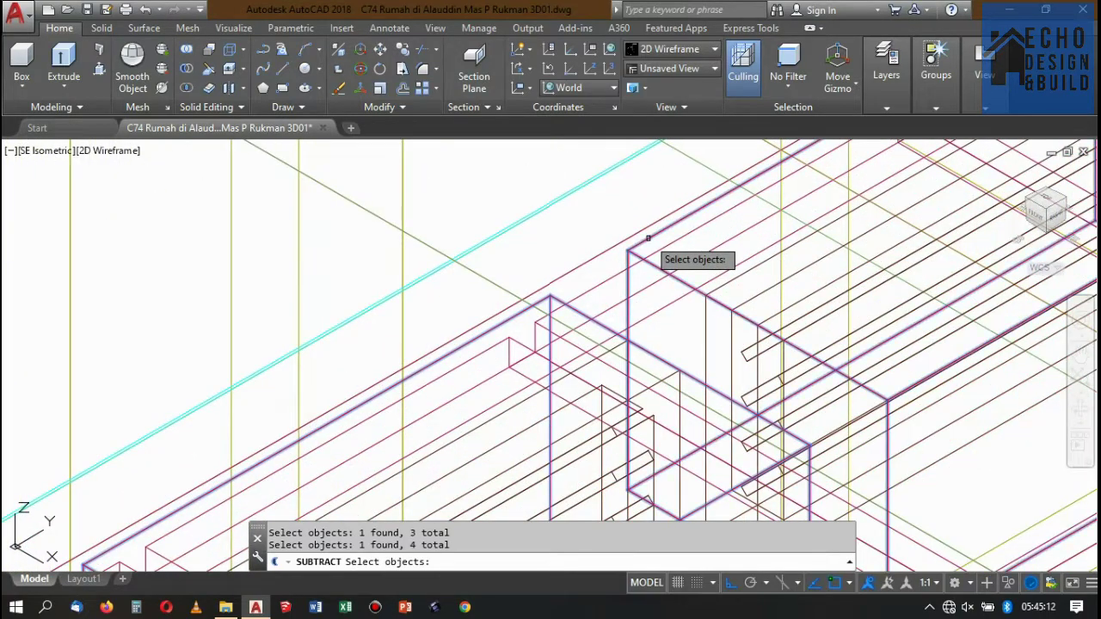
left_click(648, 237)
scroll(646, 234, "down", 3)
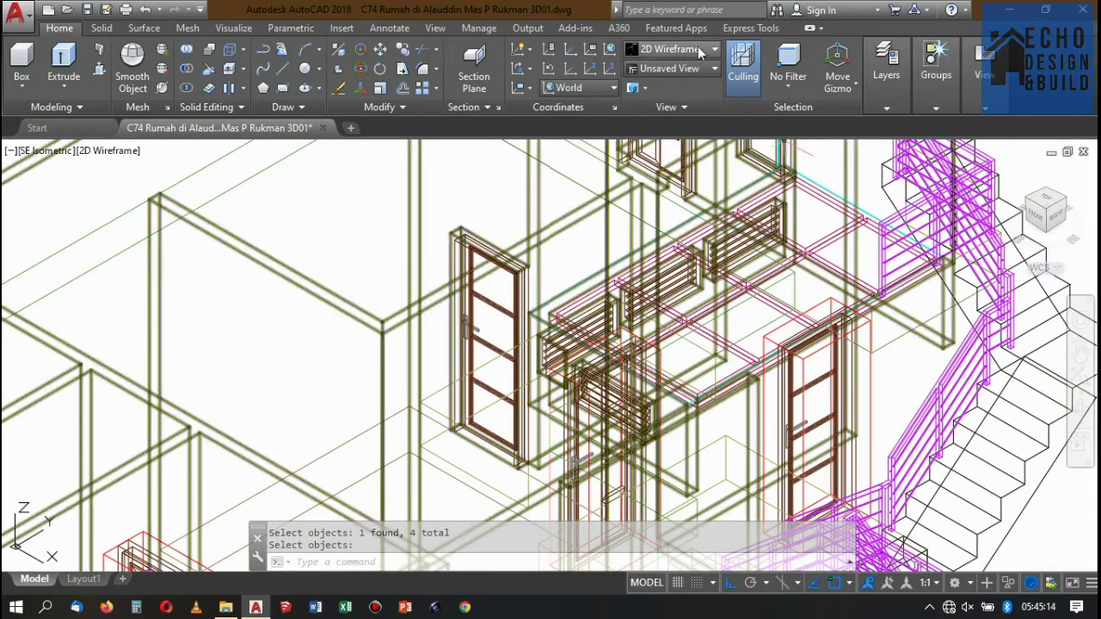
left_click(671, 49)
Show the house in Conceptual shading from the southwest isometric view.
left_click(851, 86)
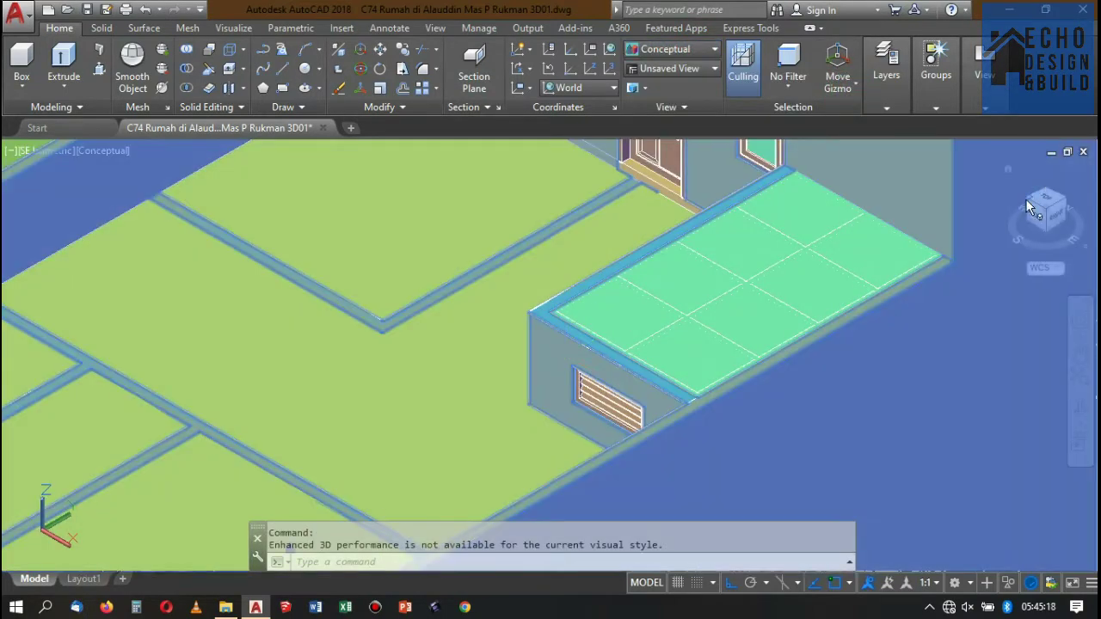
left_click(1026, 201)
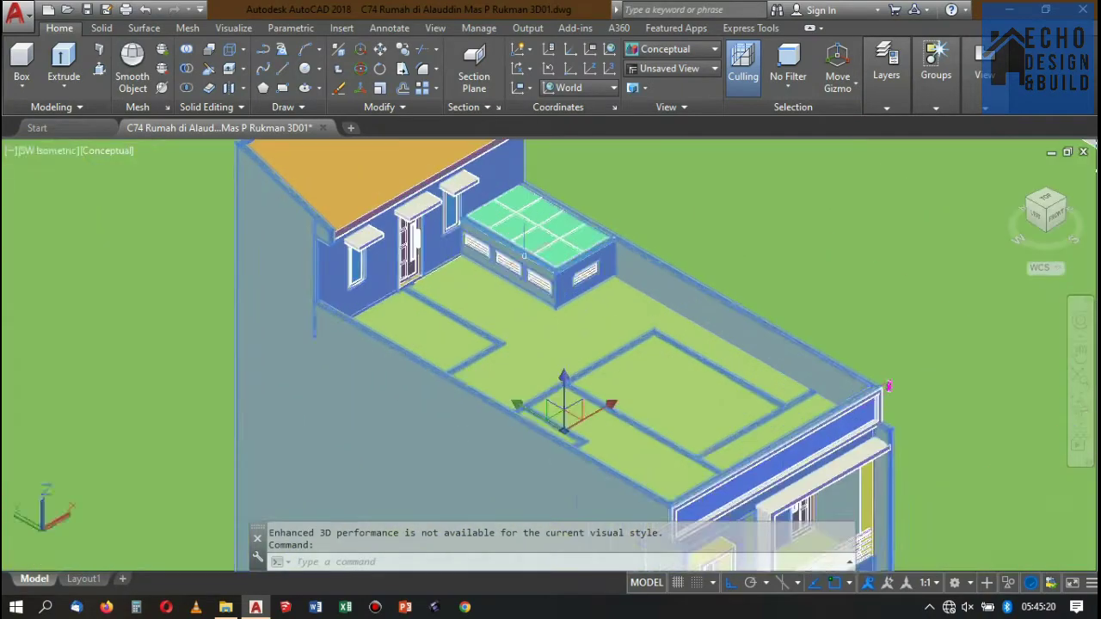
scroll(524, 255, "up", 5)
key("Escape")
Zoom in and out around the rooftop to inspect the cut louvered vents.
scroll(550, 256, "down", 3)
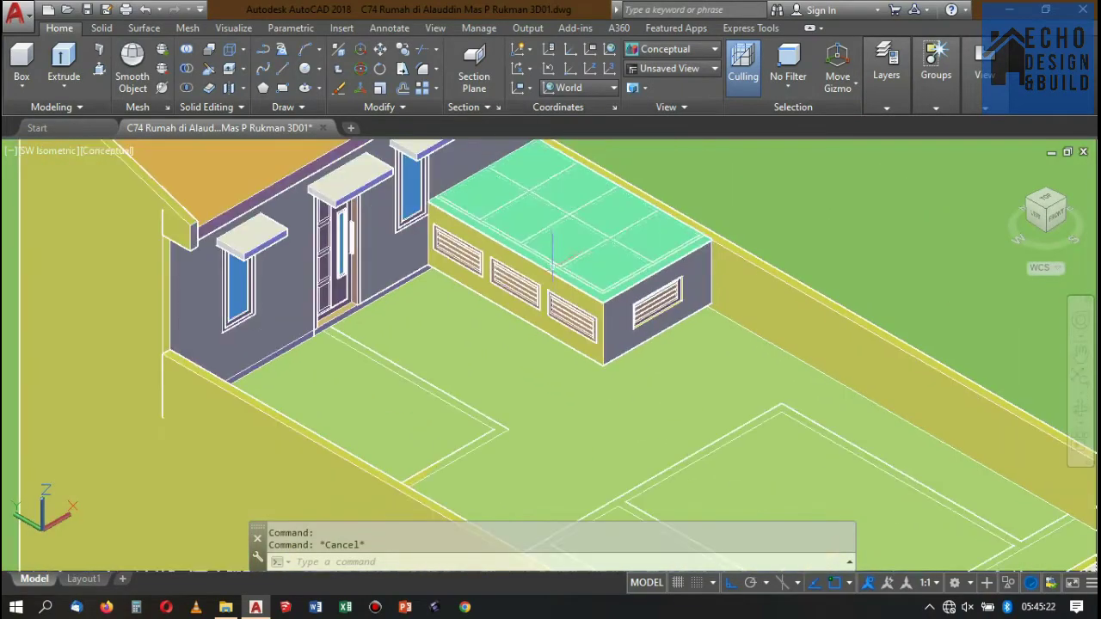
scroll(551, 258, "up", 3)
scroll(551, 255, "down", 3)
scroll(848, 232, "up", 3)
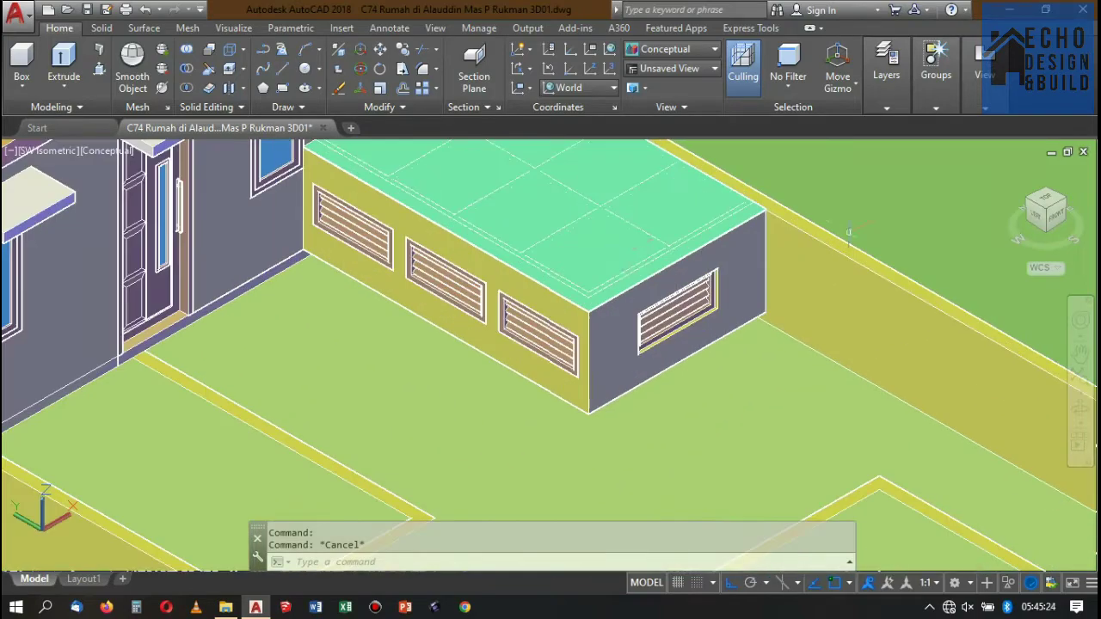
scroll(760, 366, "down", 1)
scroll(761, 365, "down", 3)
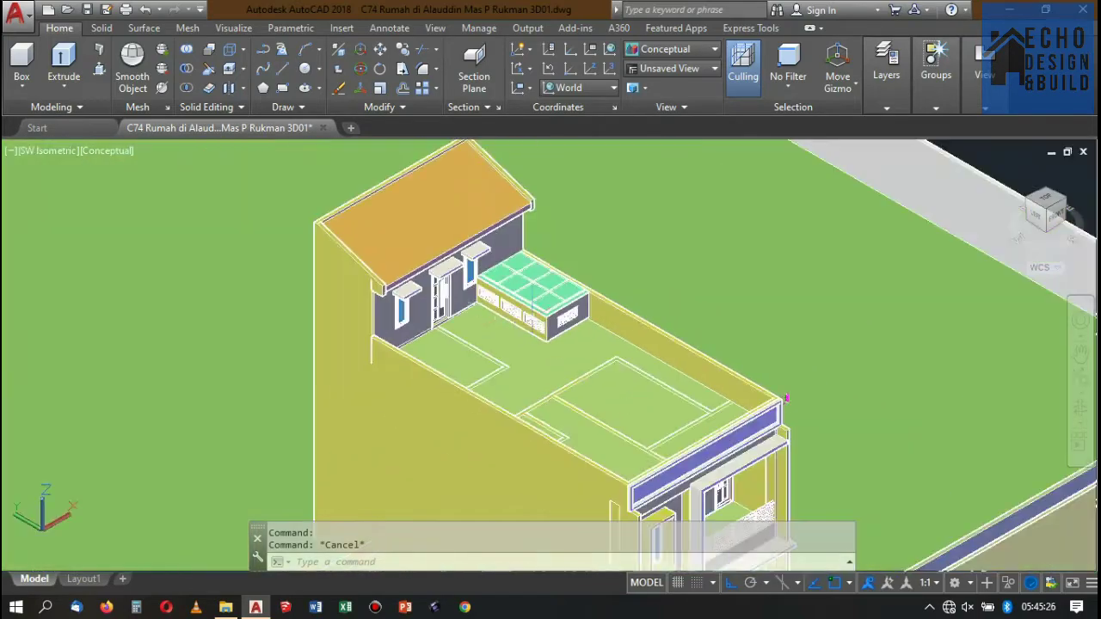
scroll(761, 366, "up", 1)
scroll(558, 239, "up", 2)
scroll(559, 239, "up", 2)
scroll(559, 239, "up", 1)
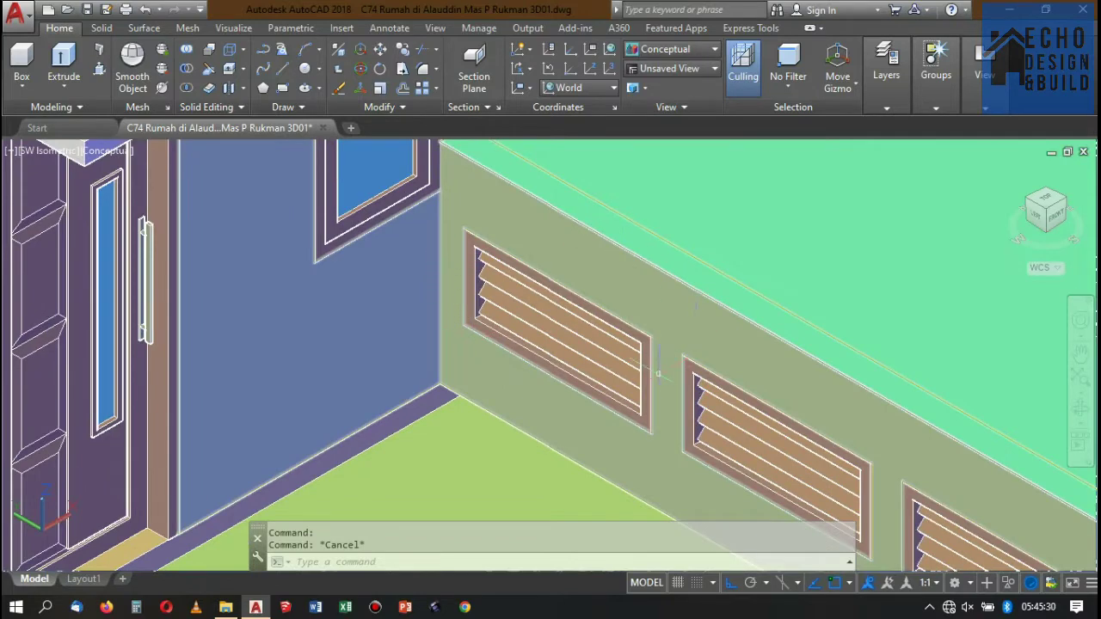
scroll(657, 372, "down", 2)
scroll(654, 349, "up", 1)
scroll(652, 325, "up", 1)
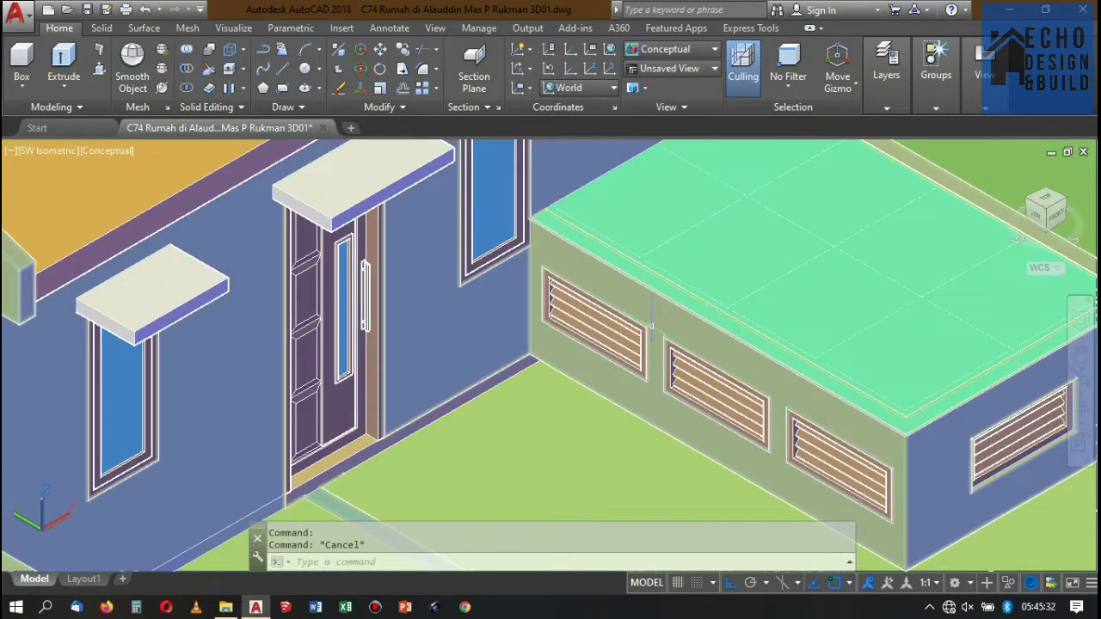
scroll(652, 324, "down", 2)
scroll(627, 301, "up", 1)
scroll(611, 377, "down", 1)
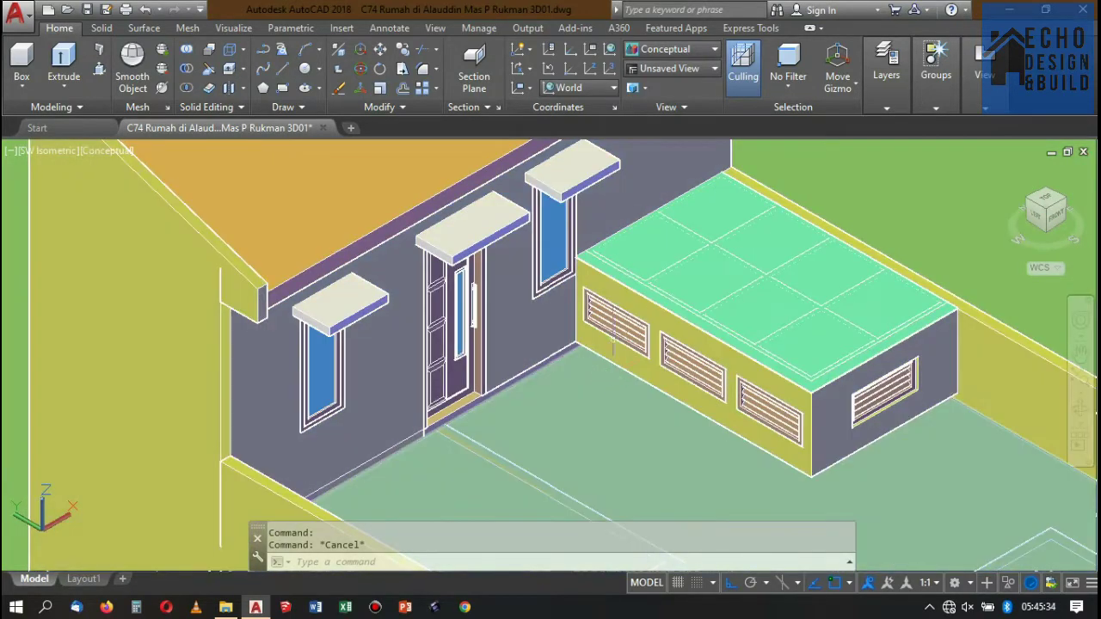
scroll(628, 357, "down", 2)
scroll(653, 327, "down", 2)
scroll(677, 301, "up", 1)
scroll(677, 301, "up", 2)
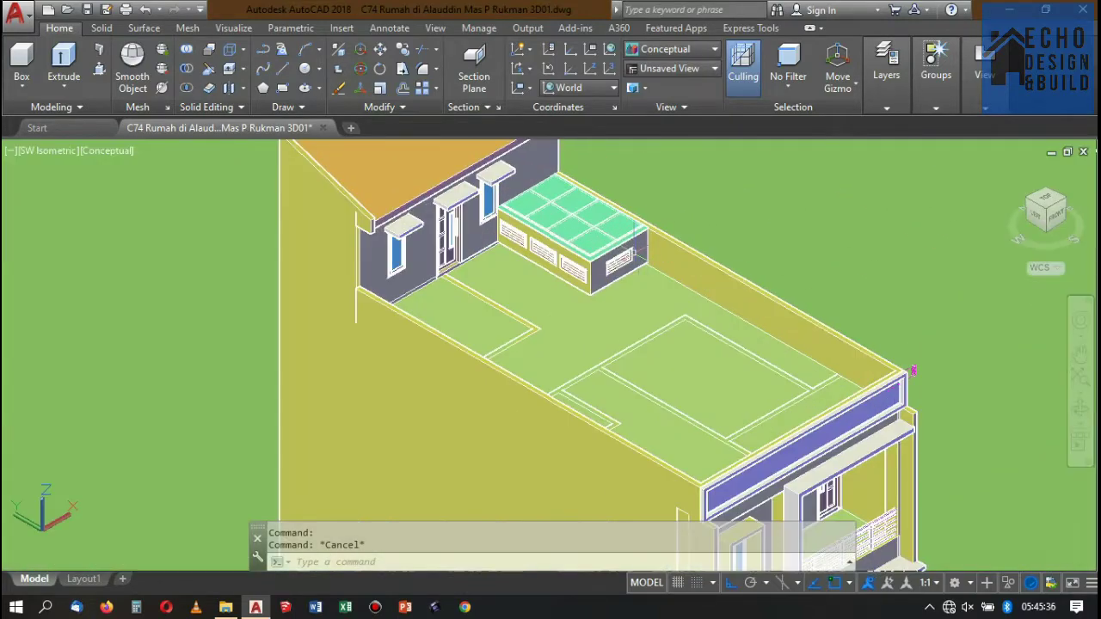
scroll(663, 301, "down", 3)
scroll(649, 301, "up", 3)
scroll(636, 301, "up", 1)
scroll(636, 301, "up", 1)
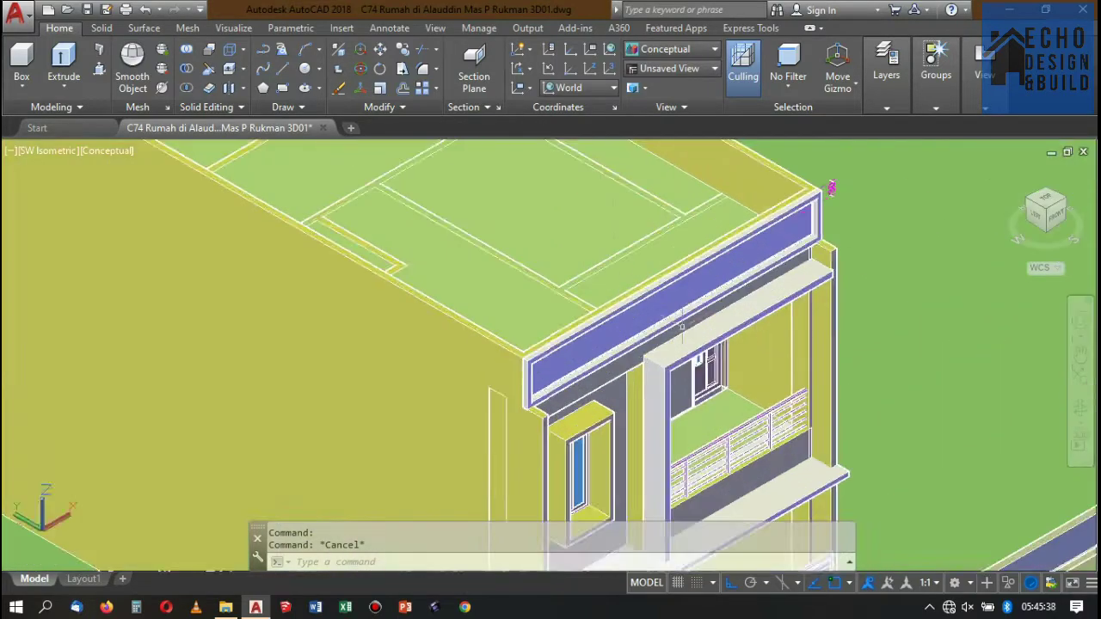
scroll(602, 296, "down", 3)
scroll(559, 293, "down", 1)
scroll(507, 283, "up", 3)
scroll(506, 284, "down", 3)
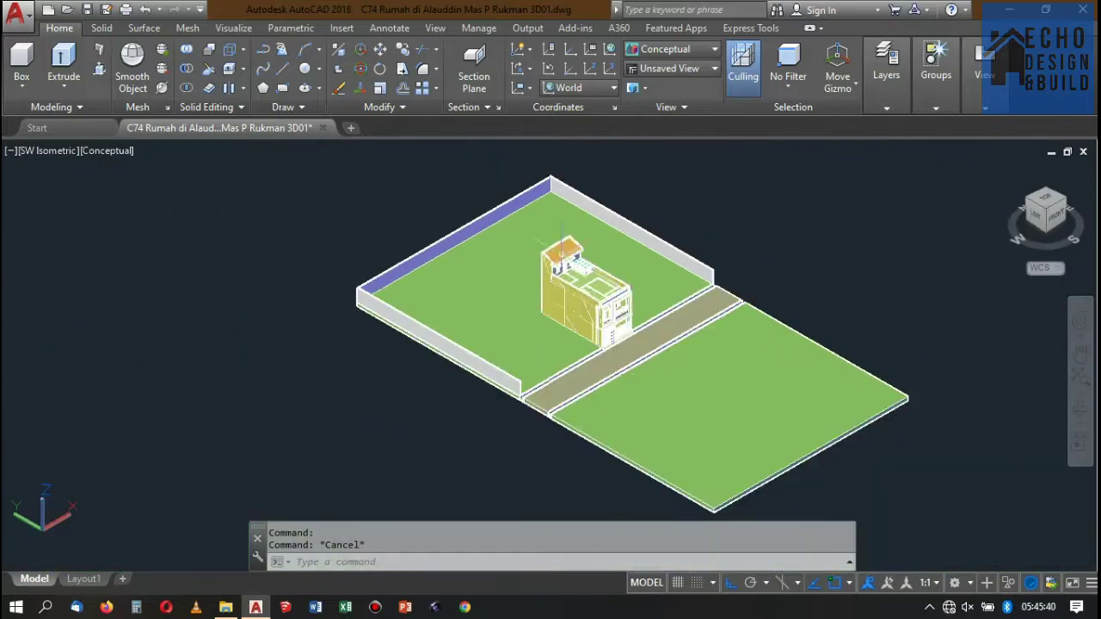
scroll(516, 282, "down", 1)
scroll(533, 280, "down", 1)
scroll(551, 275, "up", 1)
scroll(581, 267, "up", 3)
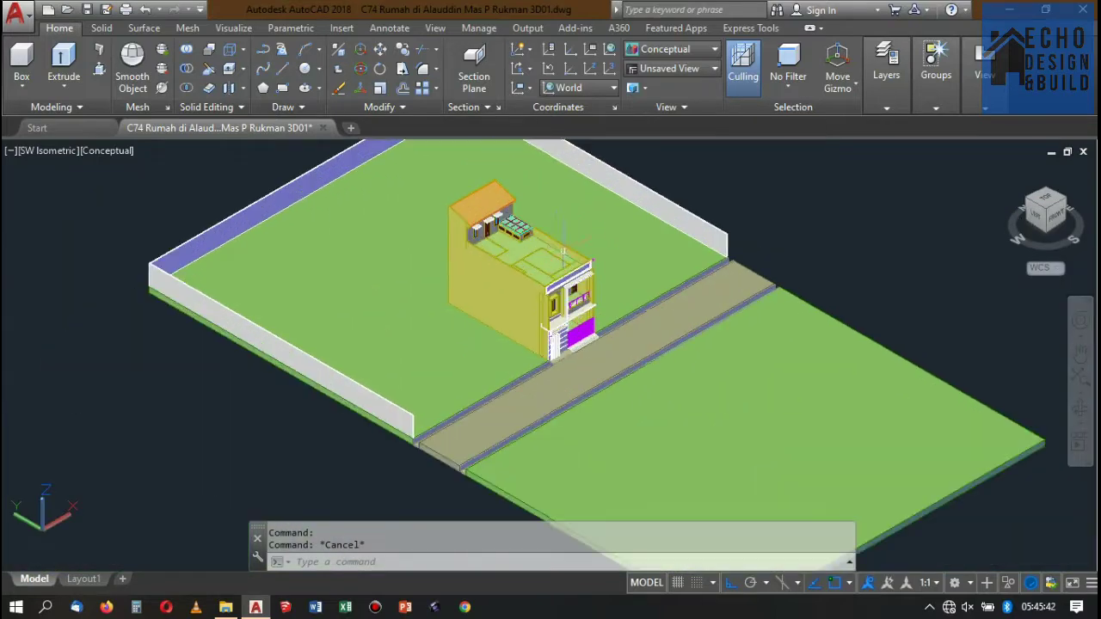
scroll(580, 267, "up", 3)
left_click(646, 55)
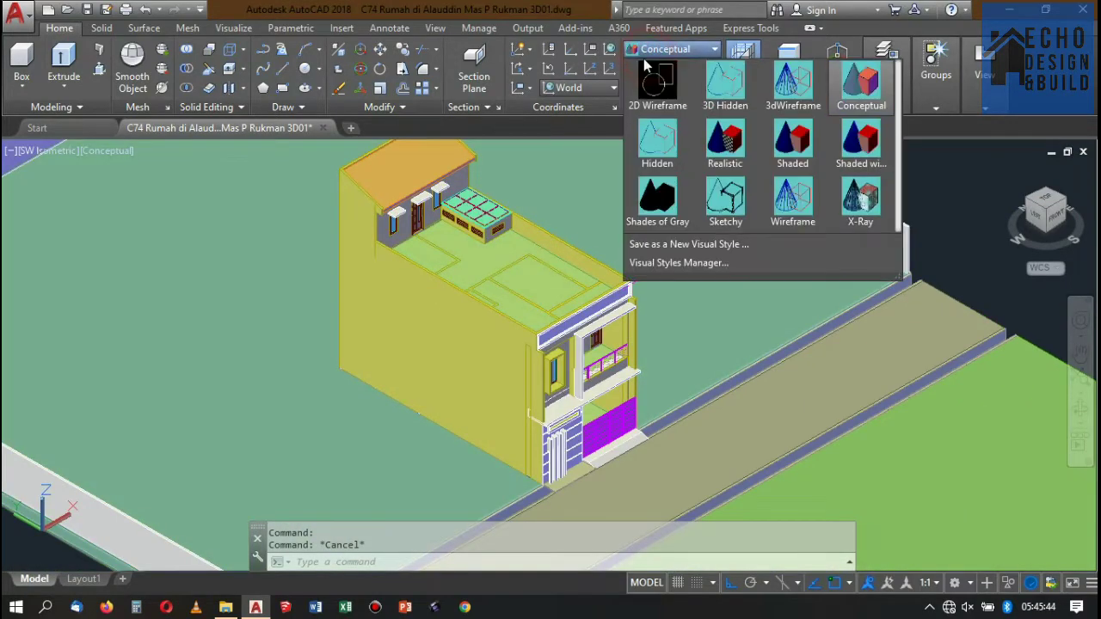
left_click(653, 97)
scroll(474, 313, "up", 2)
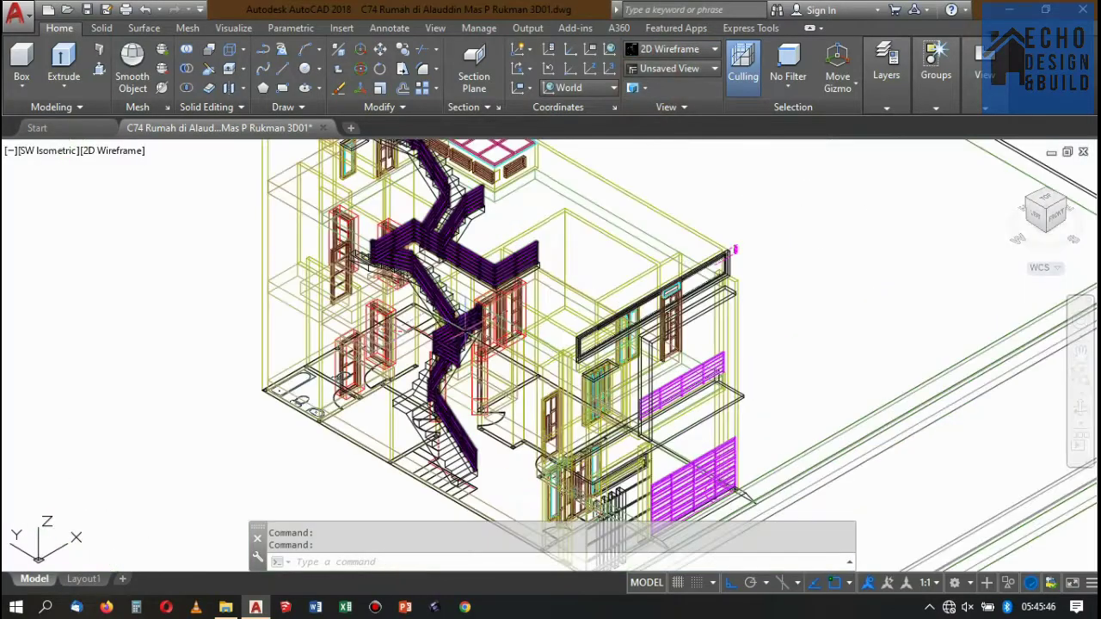
scroll(379, 297, "up", 1)
scroll(378, 297, "up", 2)
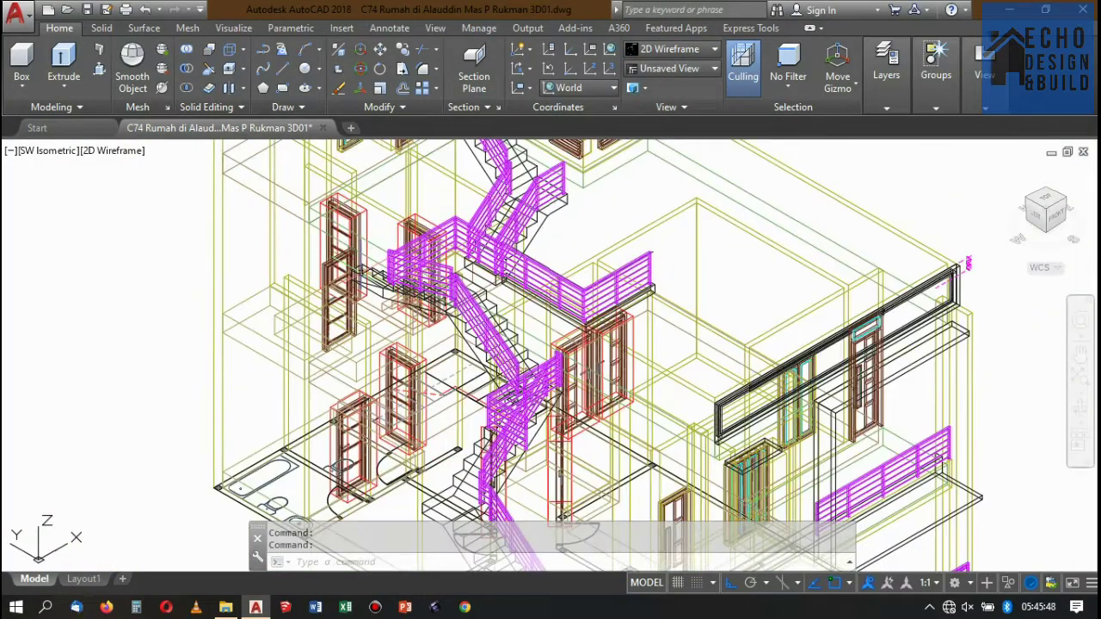
scroll(361, 258, "up", 2)
scroll(395, 250, "down", 1)
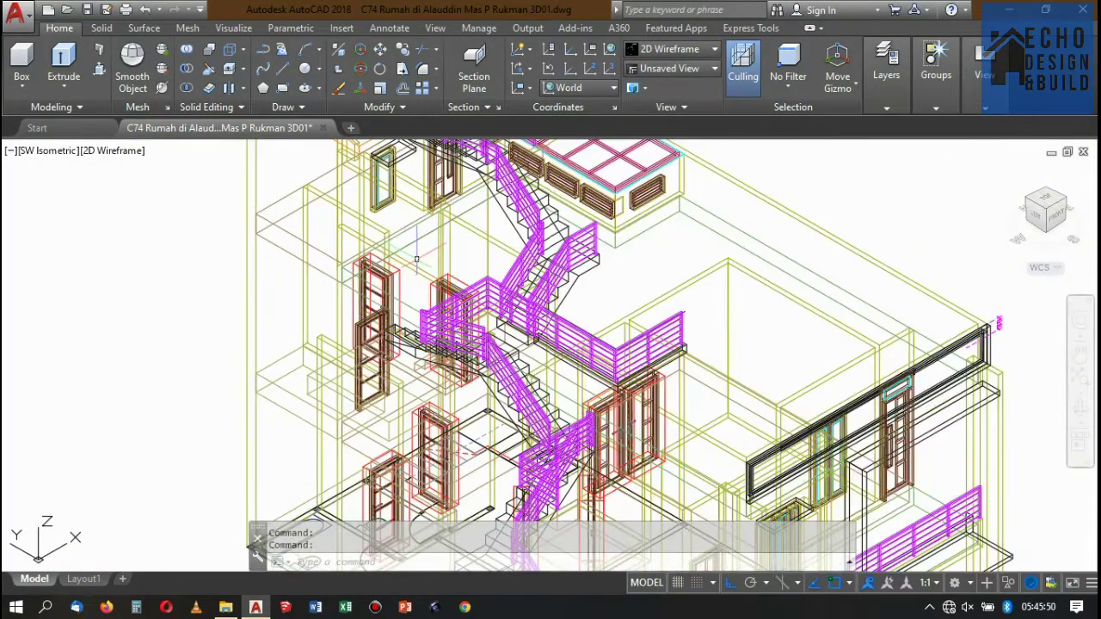
scroll(416, 258, "down", 5)
scroll(416, 258, "up", 4)
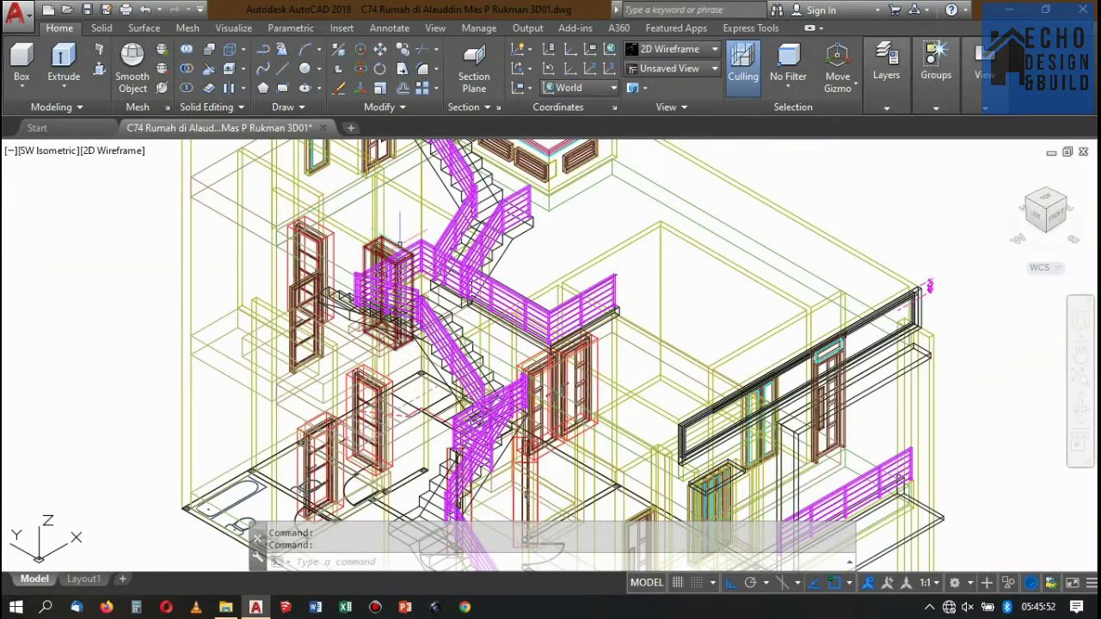
scroll(399, 241, "down", 4)
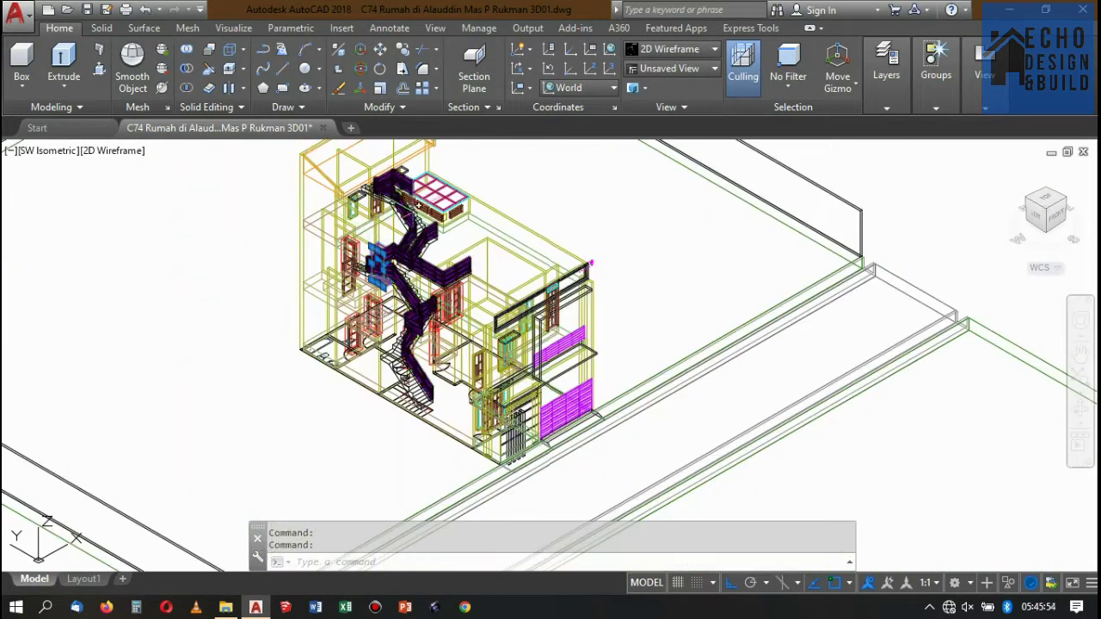
scroll(467, 295, "down", 6)
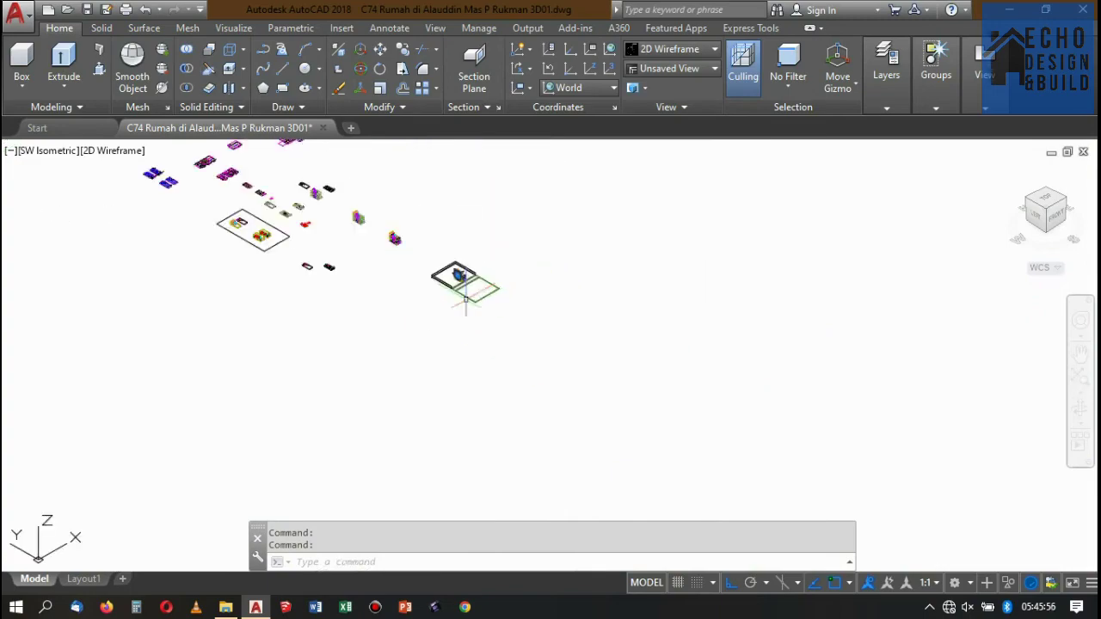
scroll(385, 246, "up", 4)
scroll(391, 228, "up", 4)
scroll(391, 228, "down", 6)
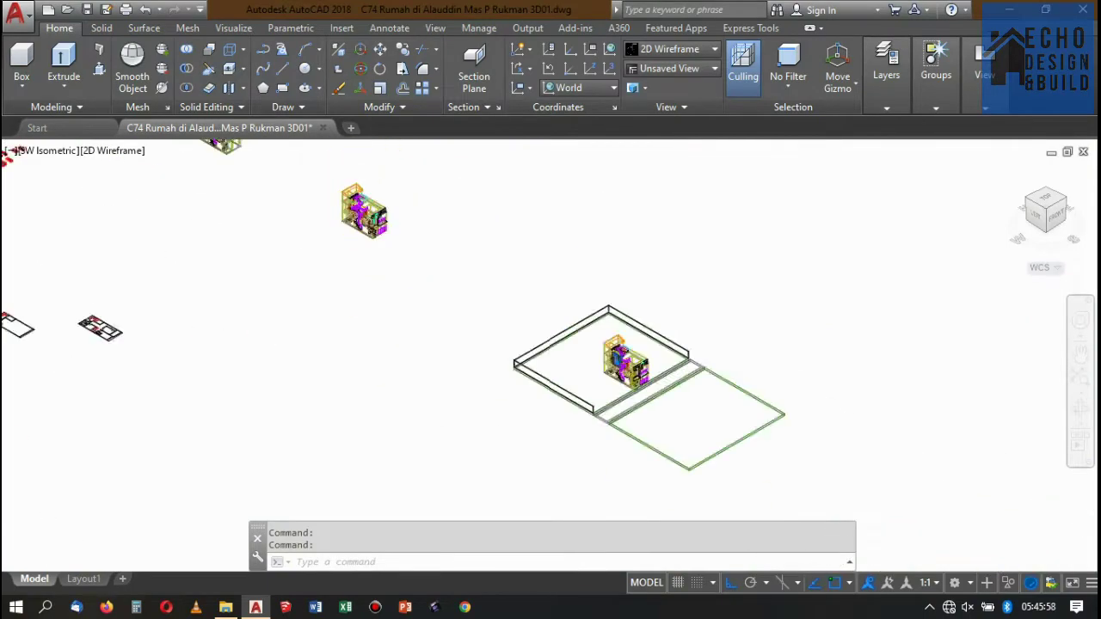
scroll(516, 318, "up", 6)
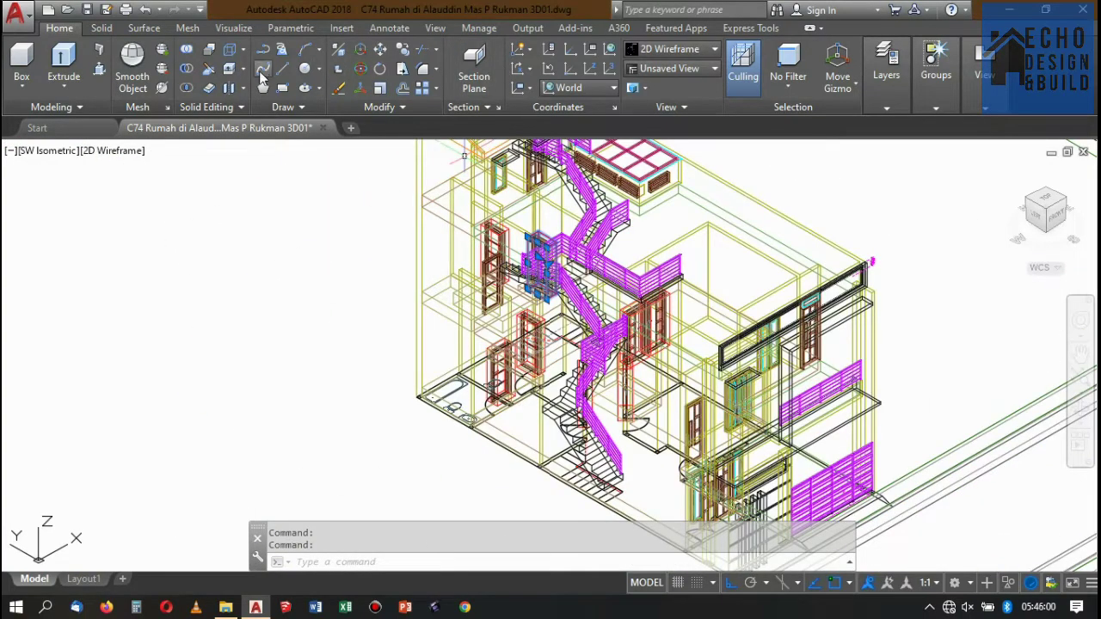
Start a subtraction on the solid, then undo the last subtraction instead.
left_click(189, 69)
left_click(411, 243)
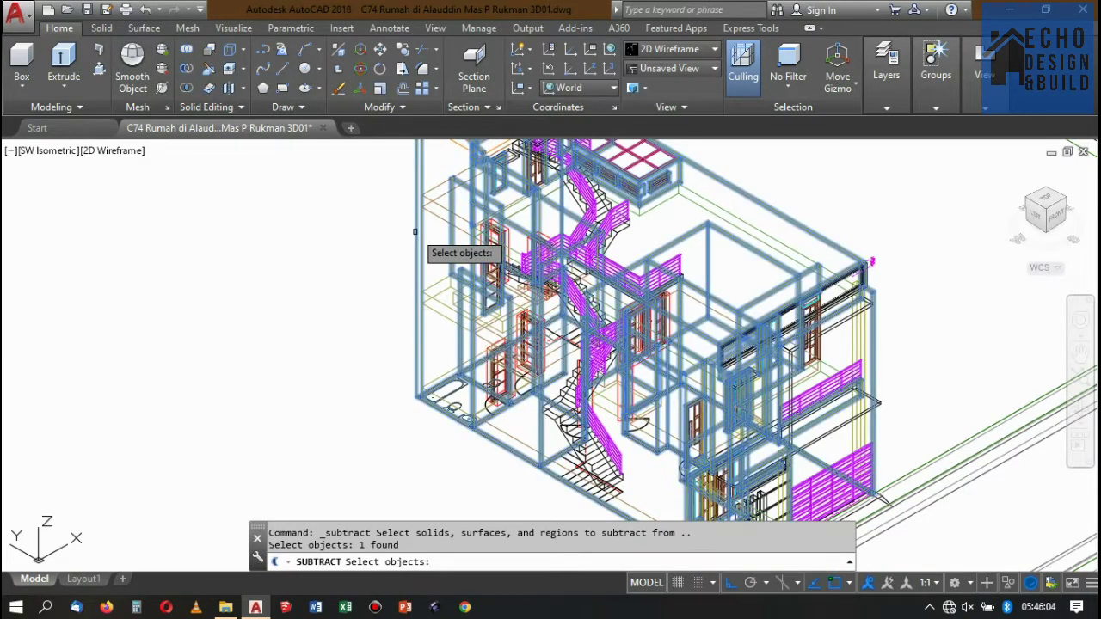
scroll(525, 219, "up", 3)
scroll(555, 254, "up", 4)
key("Return")
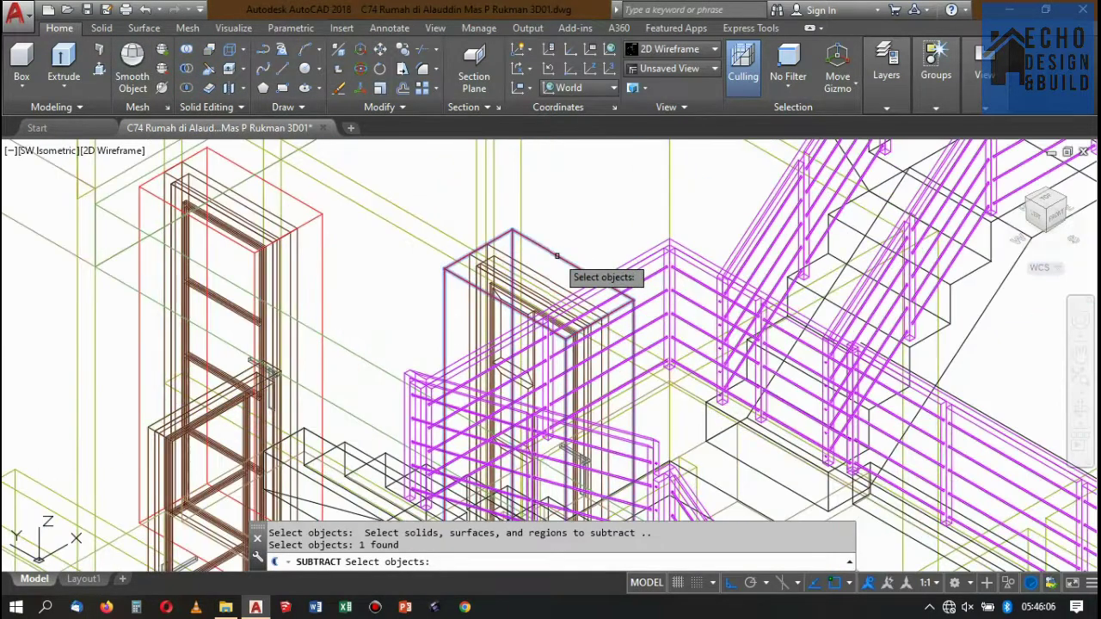
scroll(558, 256, "down", 3)
scroll(491, 251, "up", 2)
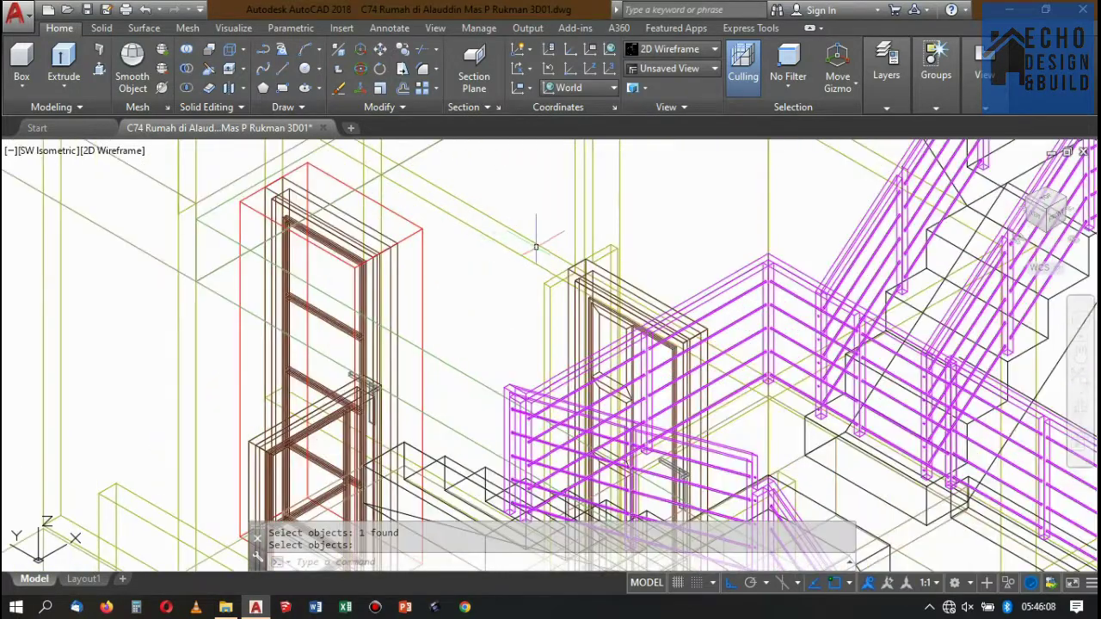
scroll(603, 270, "up", 3)
scroll(628, 241, "down", 1)
scroll(628, 241, "down", 1)
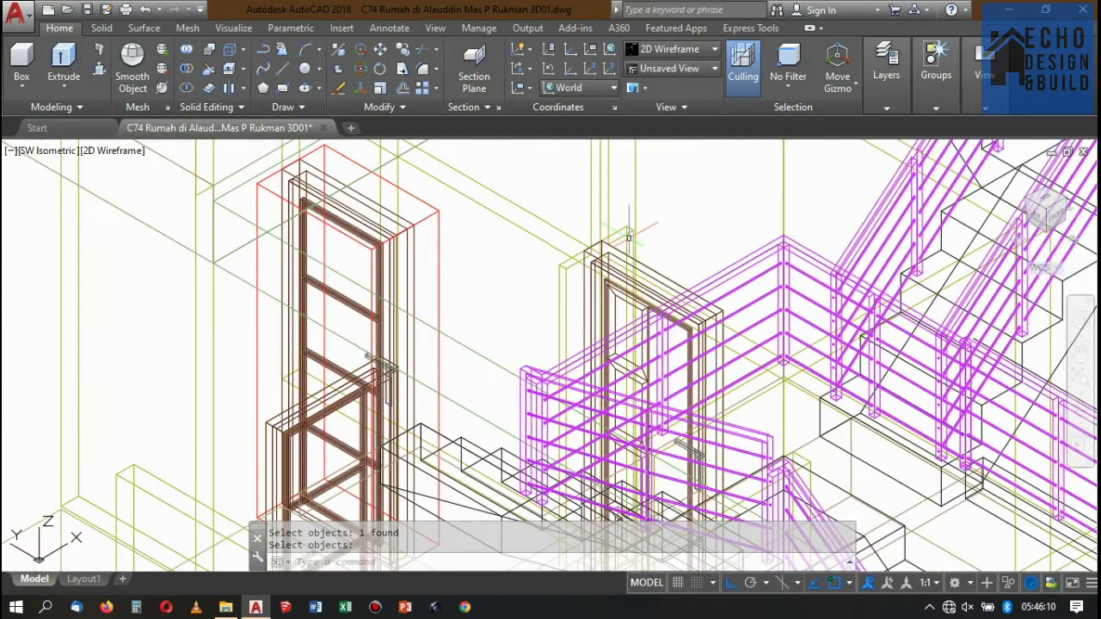
scroll(628, 239, "down", 1)
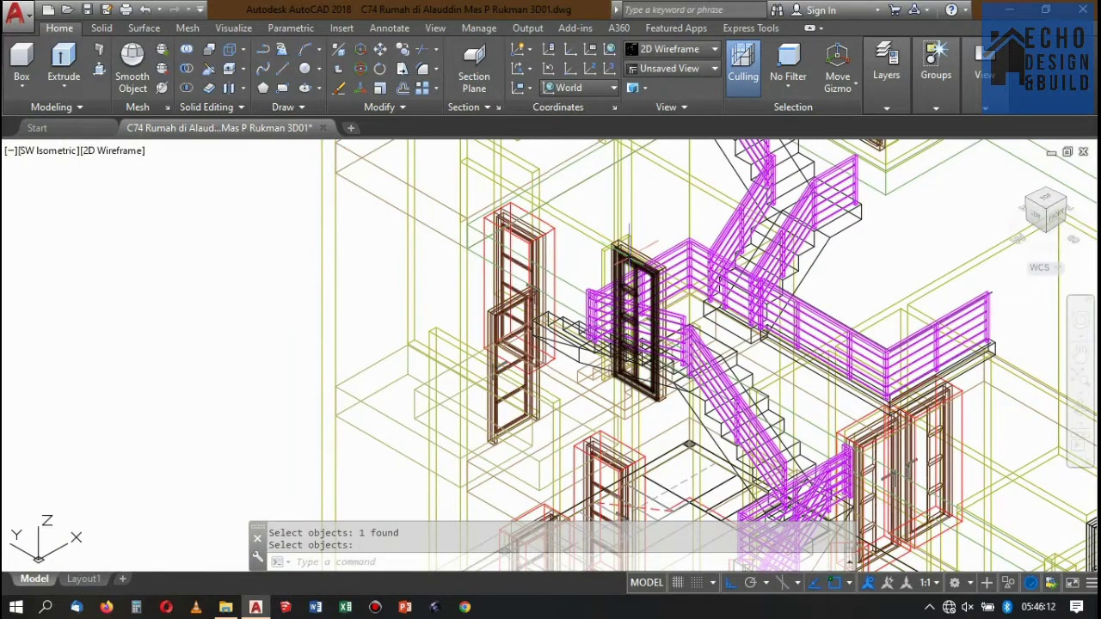
key("ctrl+z")
key("ctrl+z")
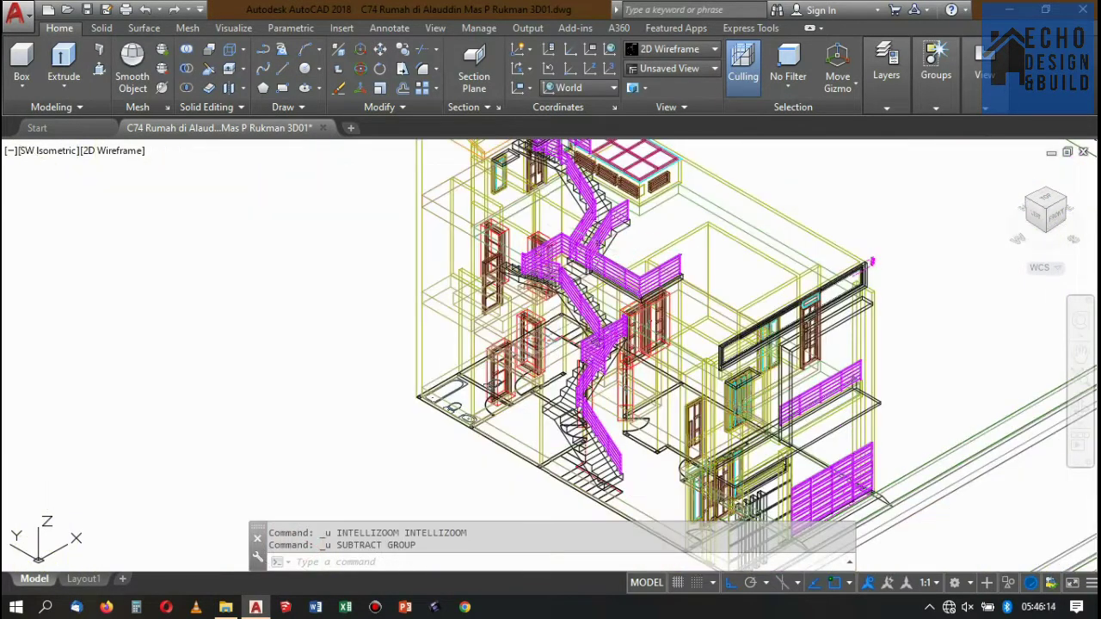
Select the door opening box beside the stairs and switch to Top view.
scroll(529, 245, "up", 3)
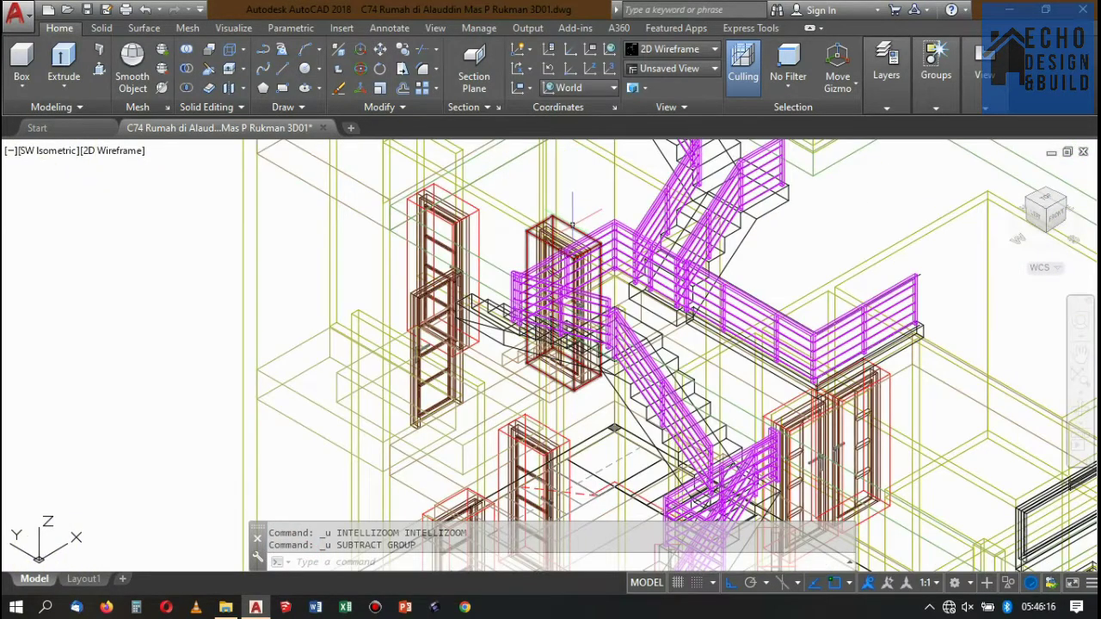
left_click(575, 221)
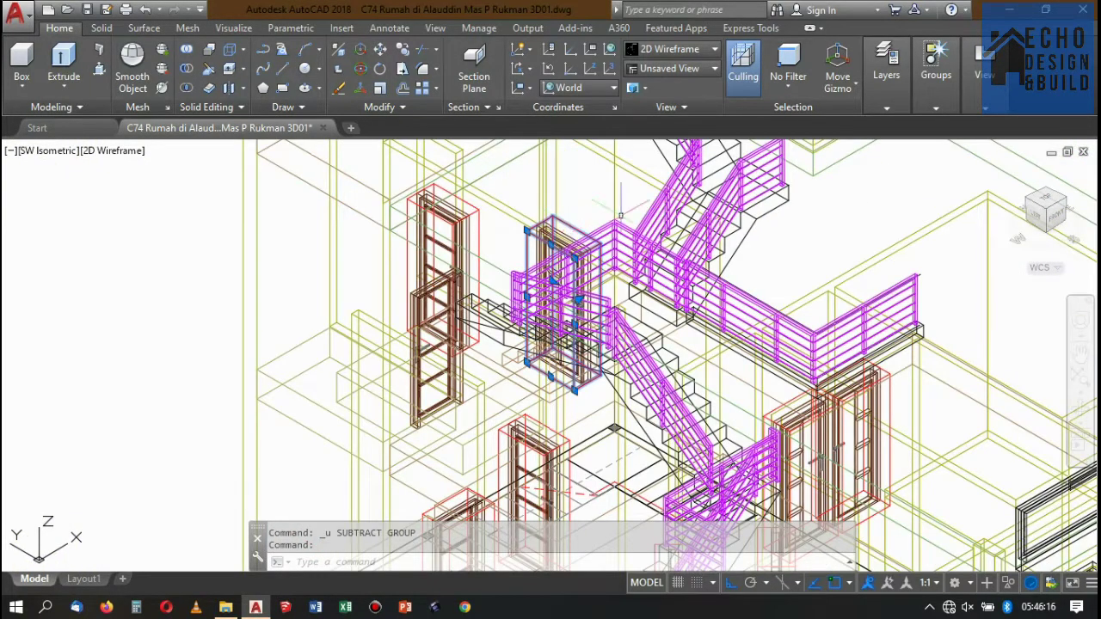
left_click(1042, 196)
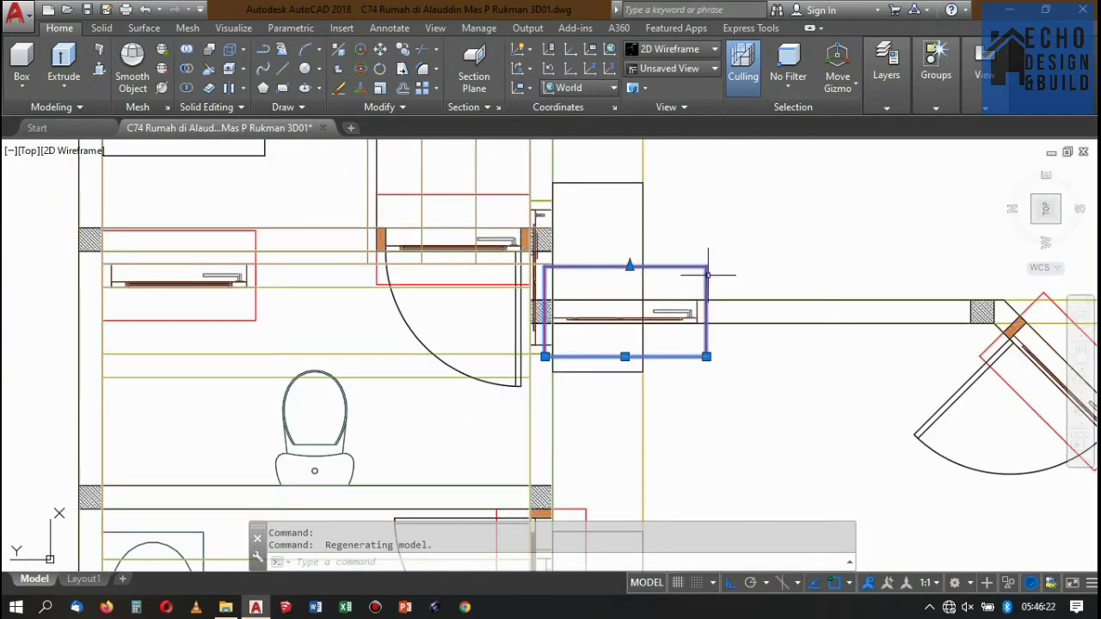
Window-select the door and its opening box in the plan.
scroll(542, 308, "up", 2)
scroll(542, 301, "up", 4)
scroll(563, 284, "down", 6)
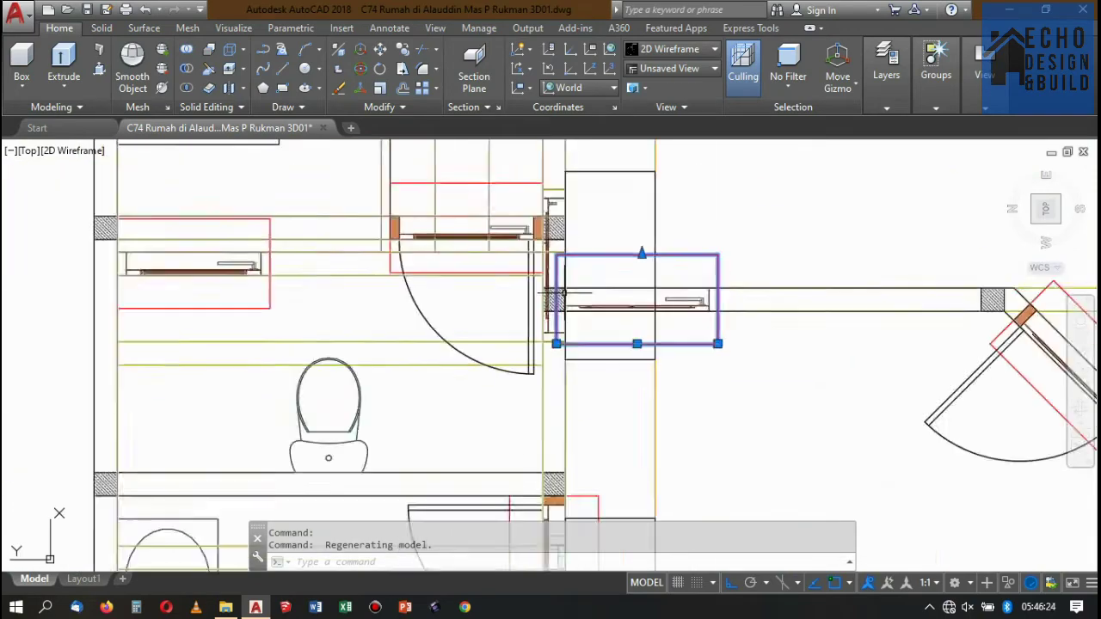
scroll(575, 290, "down", 2)
scroll(575, 290, "down", 4)
scroll(743, 290, "up", 6)
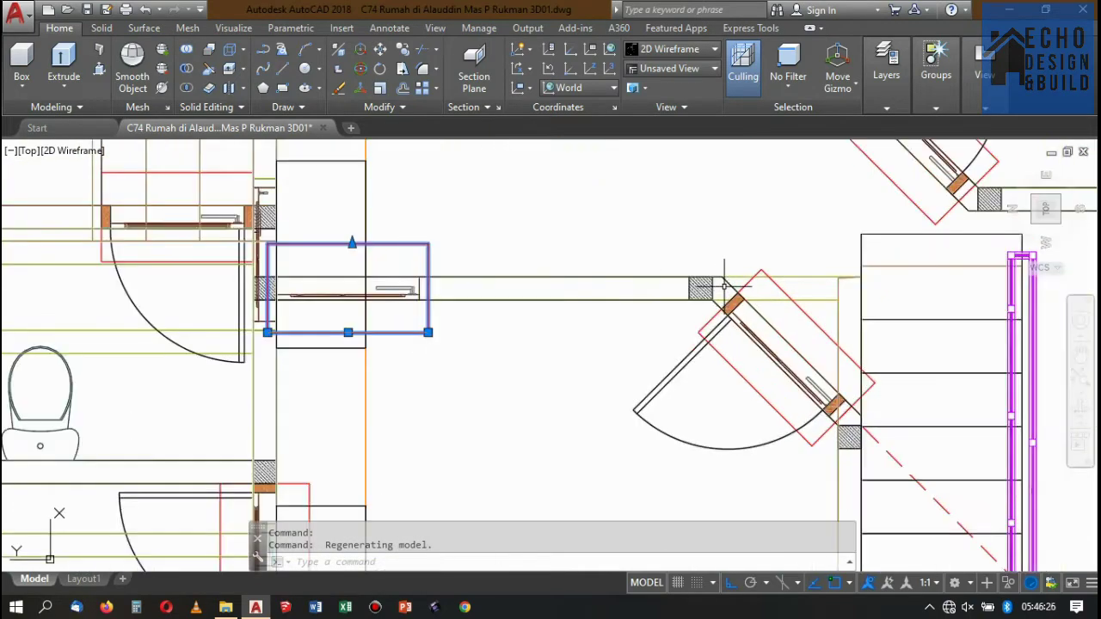
scroll(614, 275, "down", 5)
scroll(634, 295, "up", 5)
scroll(644, 300, "up", 2)
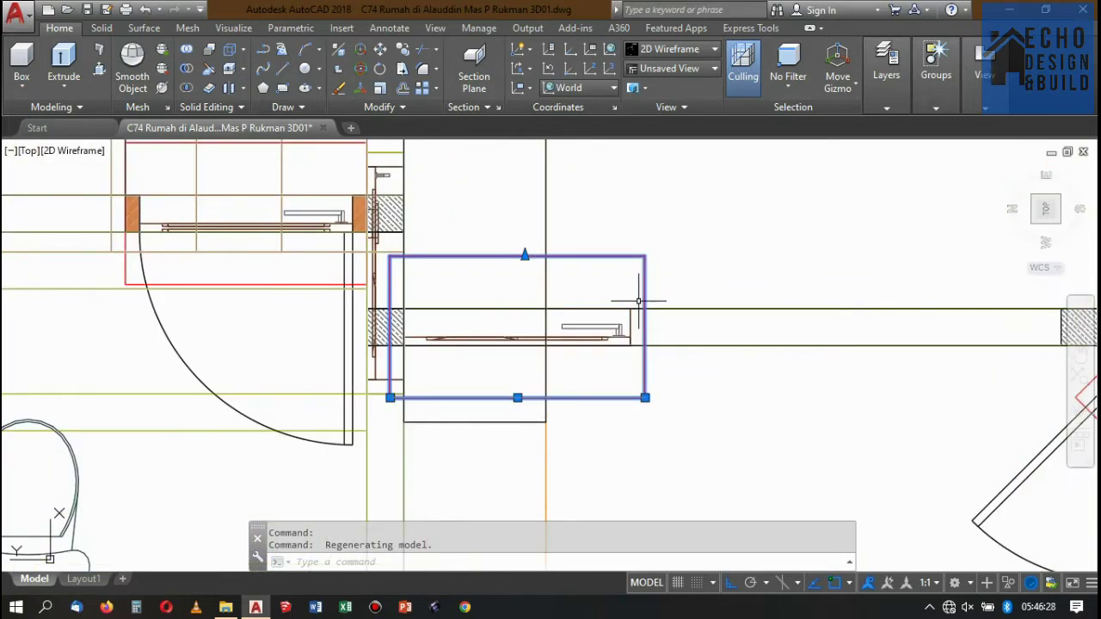
scroll(661, 293, "down", 2)
scroll(661, 293, "down", 2)
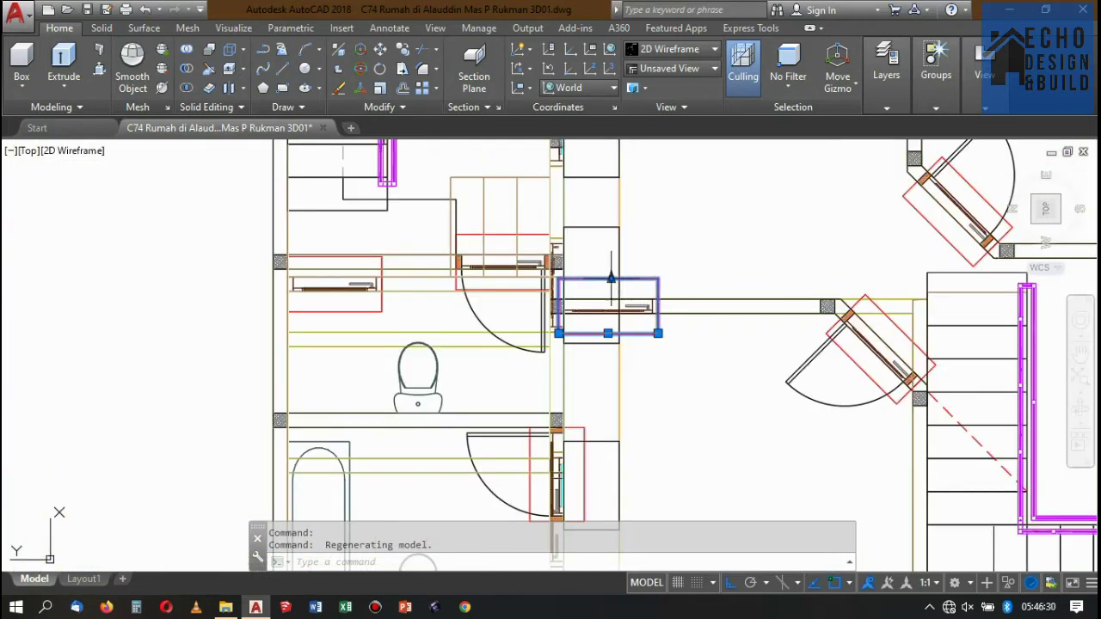
scroll(593, 294, "up", 4)
scroll(525, 313, "up", 2)
scroll(555, 301, "down", 4)
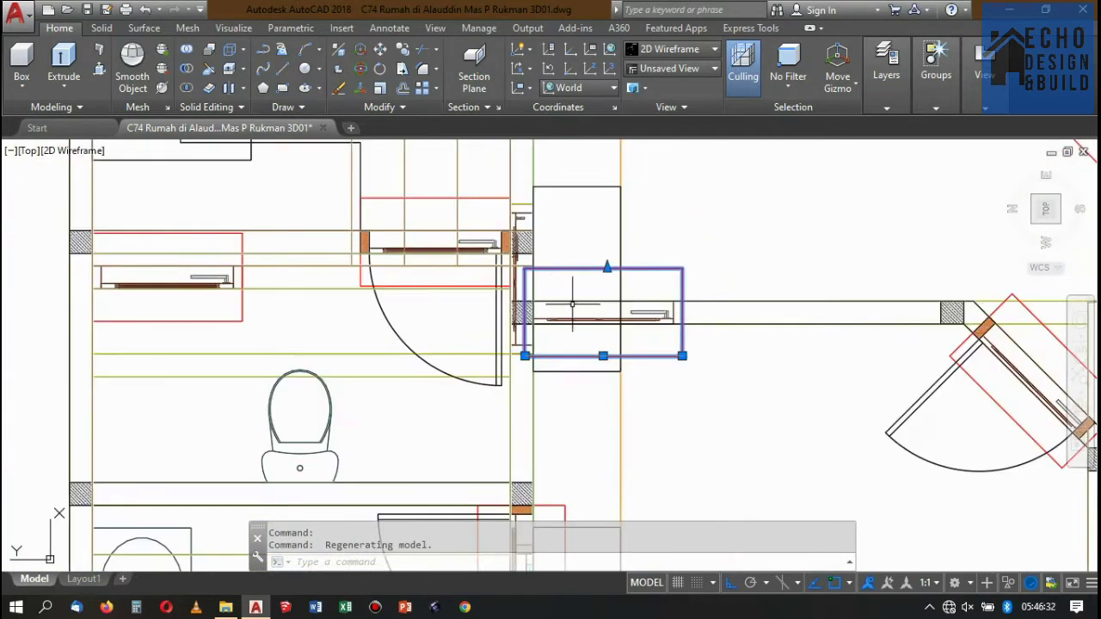
scroll(641, 290, "up", 4)
scroll(690, 290, "down", 2)
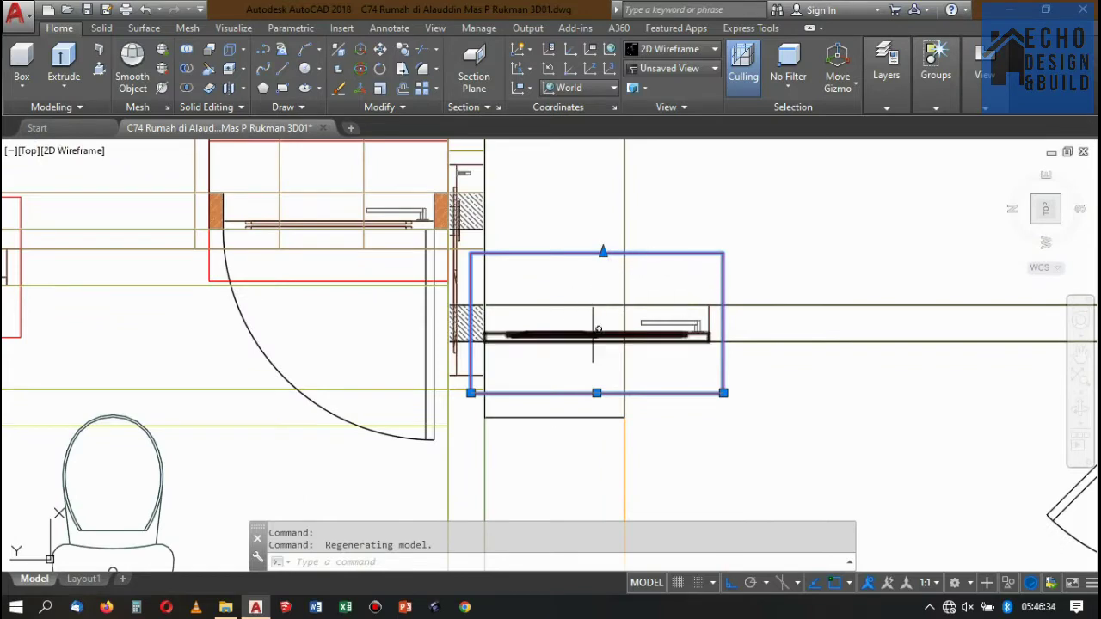
scroll(479, 269, "up", 3)
scroll(456, 216, "up", 1)
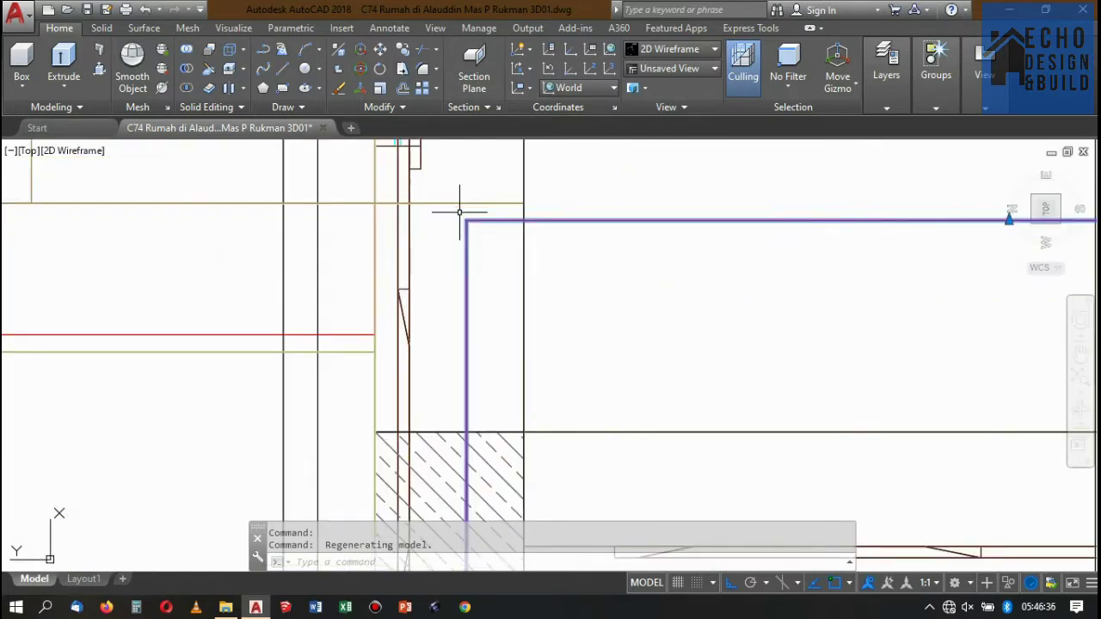
left_click(462, 208)
scroll(521, 247, "down", 4)
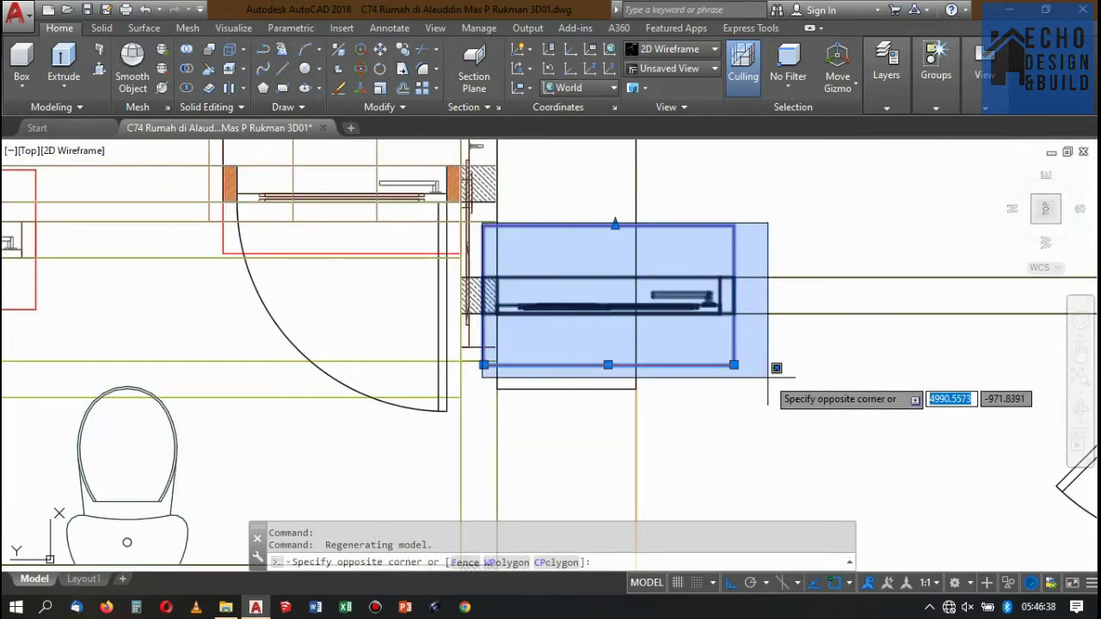
left_click(768, 368)
scroll(667, 215, "up", 2)
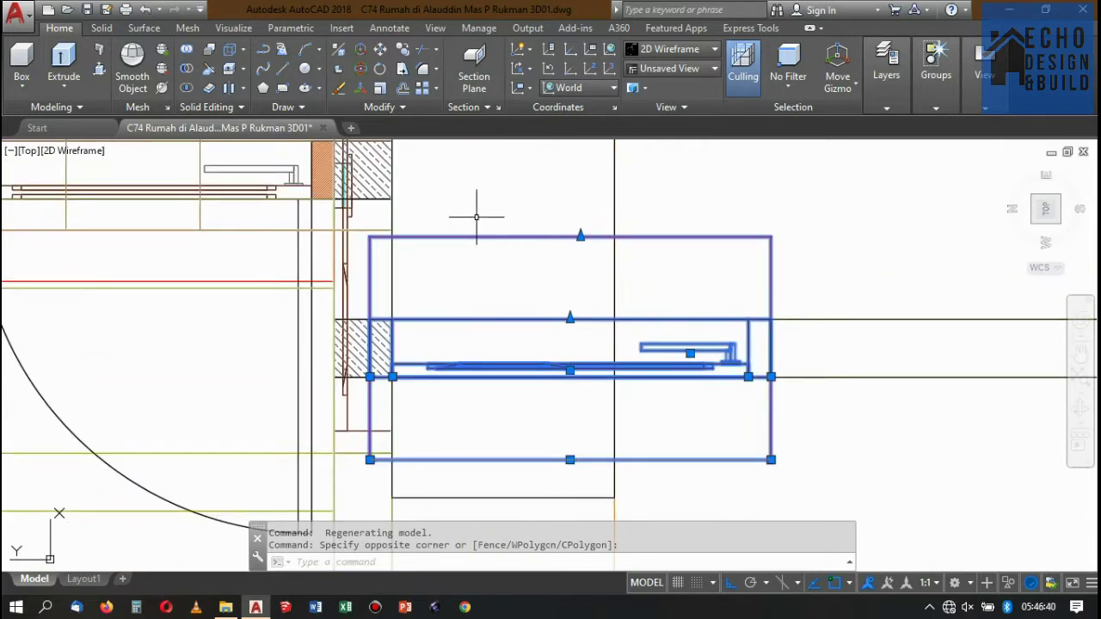
Move the selection with M from a picked base point, entering the displacement distance.
type("m")
key("Return")
left_click(506, 180)
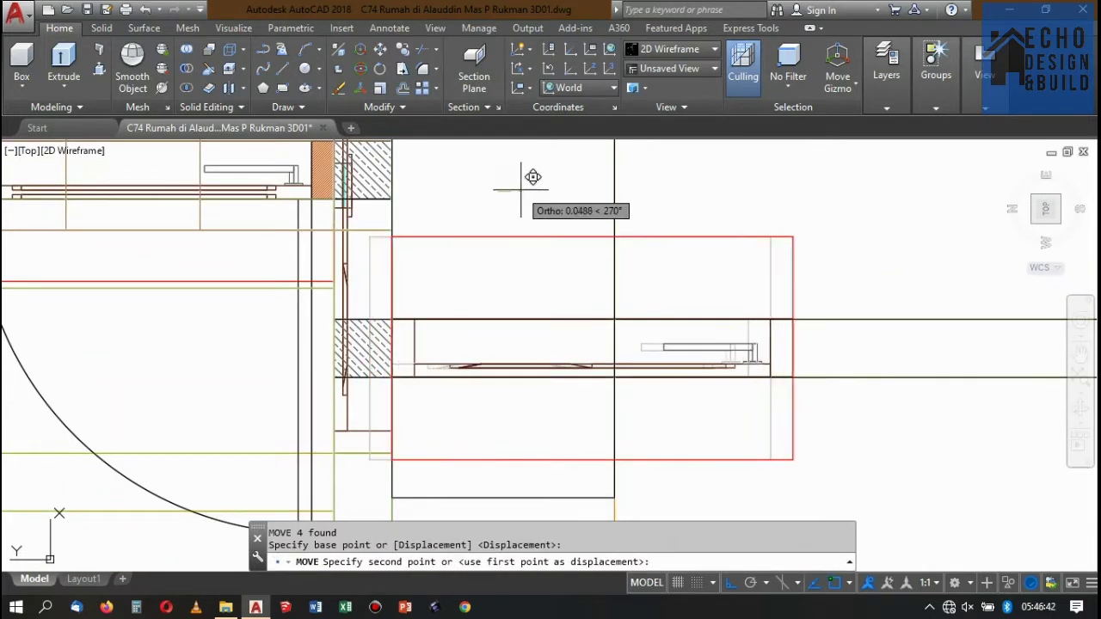
type("0.05")
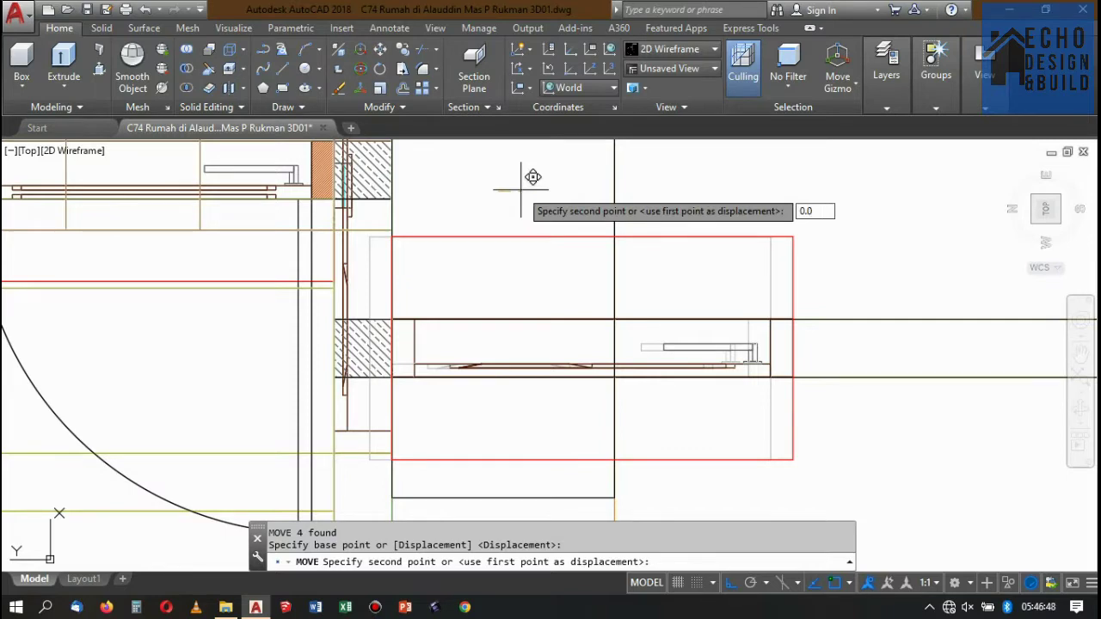
type("5")
Complete the 0.05 move of the four objects, review the plan, and select the wall solid.
key("Return")
scroll(516, 190, "down", 5)
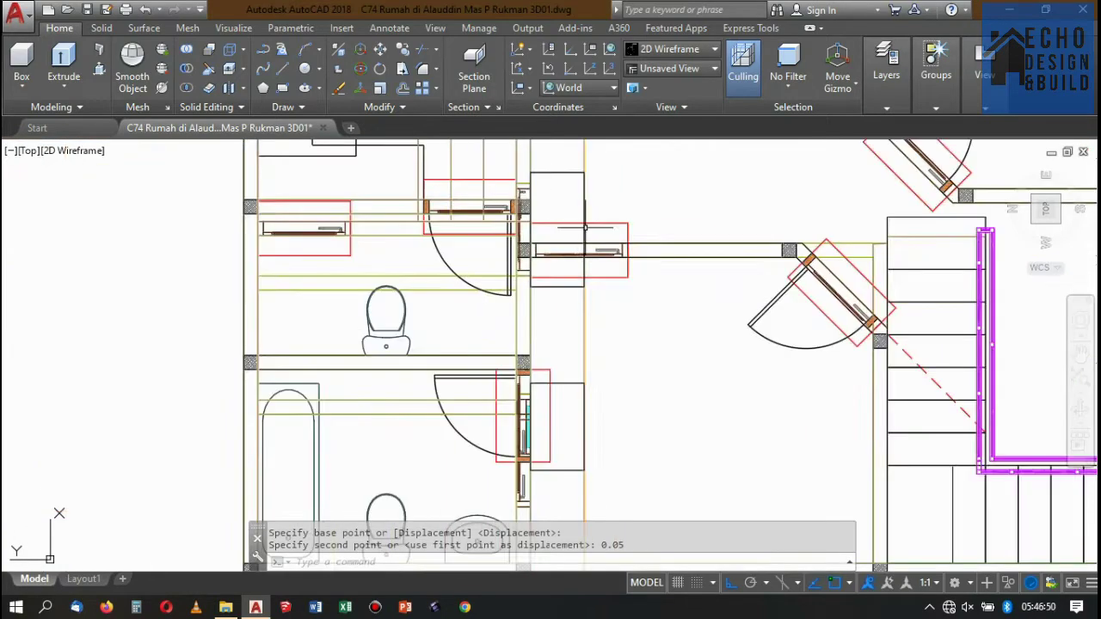
scroll(594, 258, "up", 2)
scroll(559, 284, "up", 3)
scroll(559, 292, "down", 3)
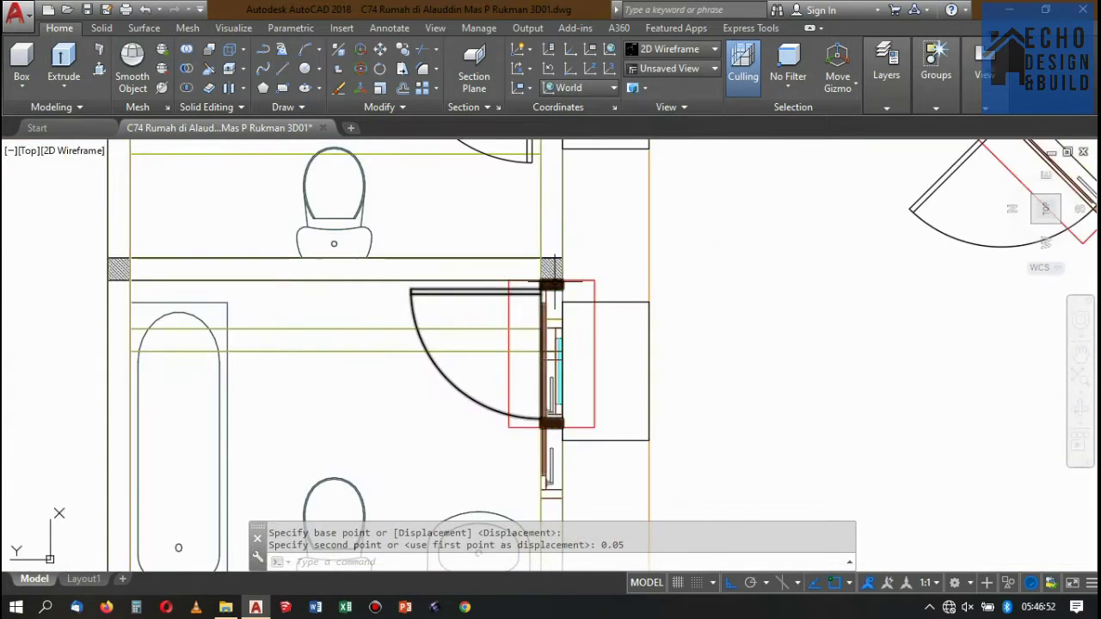
scroll(564, 299, "down", 1)
scroll(564, 297, "down", 2)
scroll(550, 258, "up", 3)
scroll(539, 243, "up", 2)
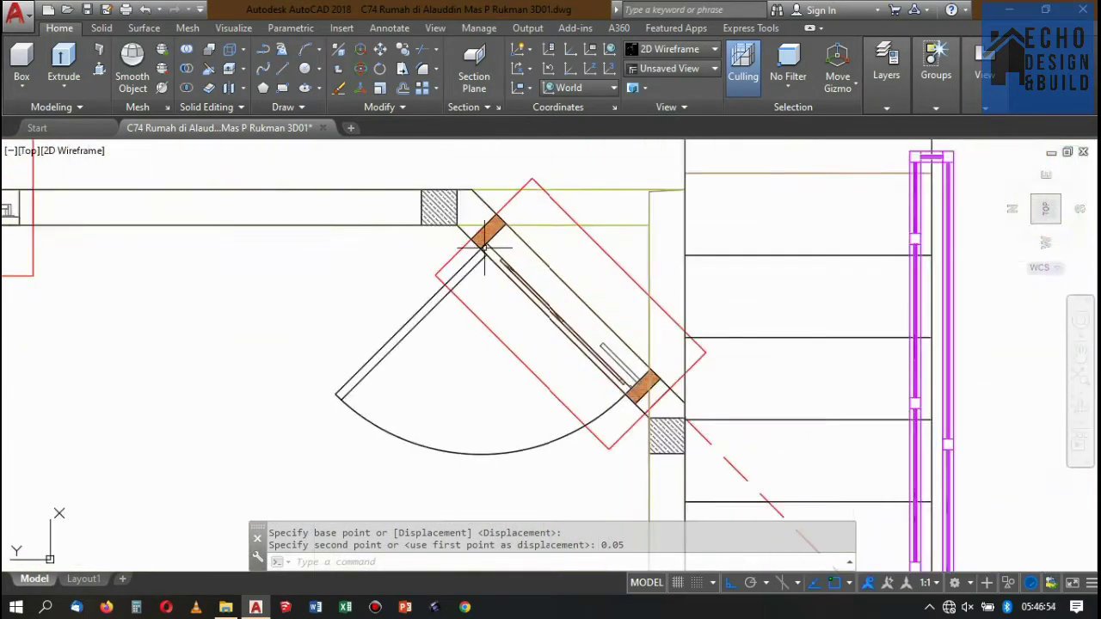
scroll(538, 244, "down", 4)
scroll(428, 321, "up", 3)
scroll(404, 309, "down", 3)
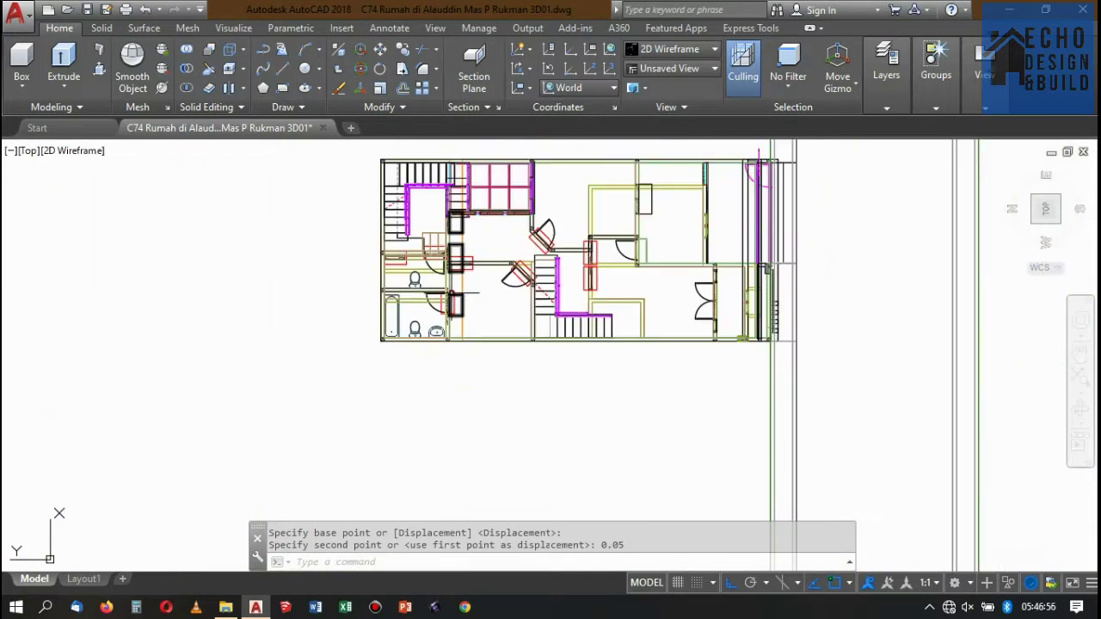
scroll(372, 268, "up", 2)
scroll(413, 279, "up", 3)
scroll(450, 290, "down", 4)
scroll(482, 297, "up", 1)
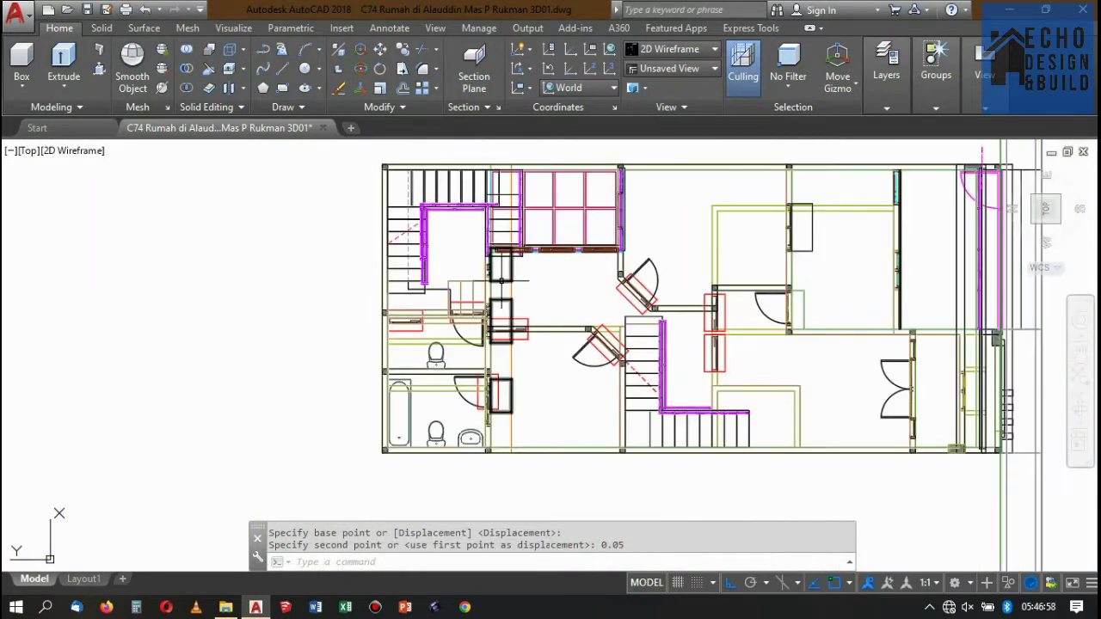
scroll(520, 307, "up", 2)
scroll(528, 304, "down", 4)
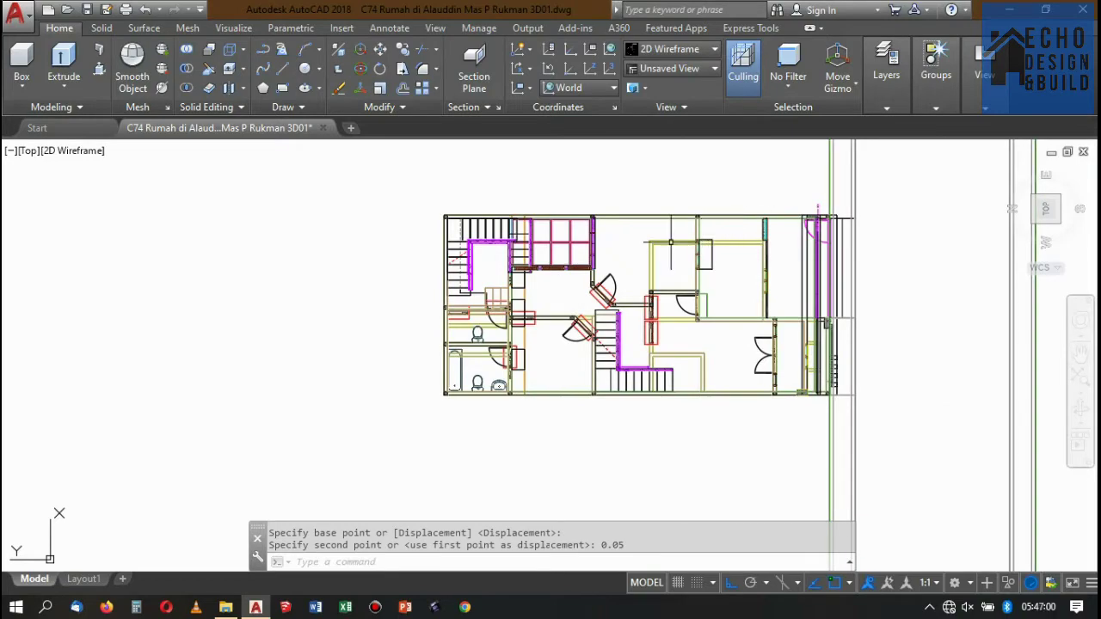
left_click(658, 242)
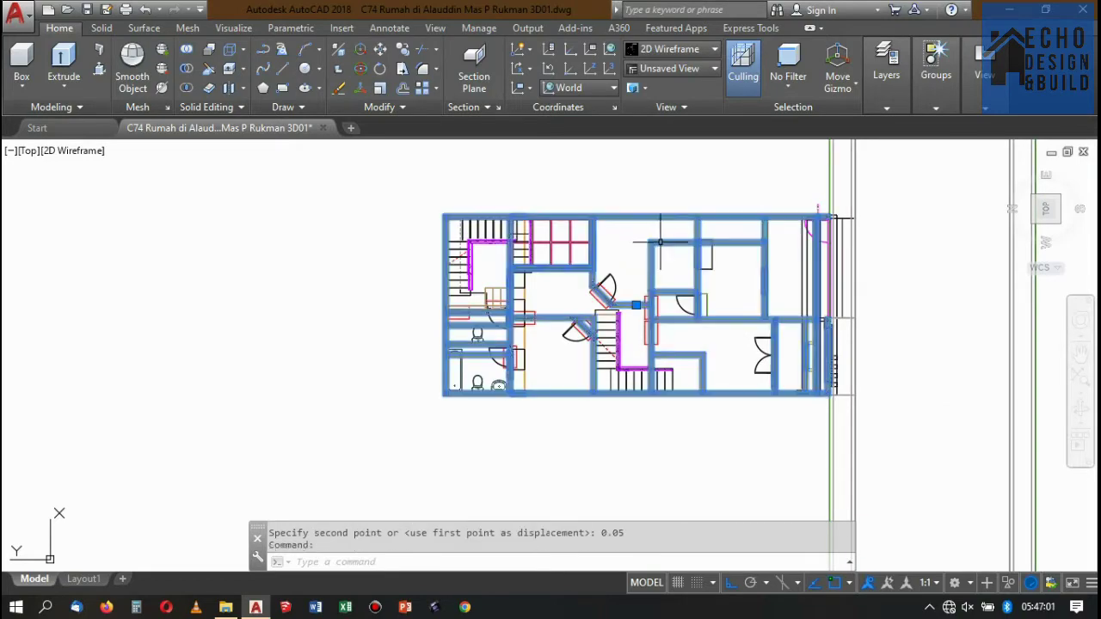
Switch to the southwest isometric view and subtract the first door box from the walls.
left_click(1060, 223)
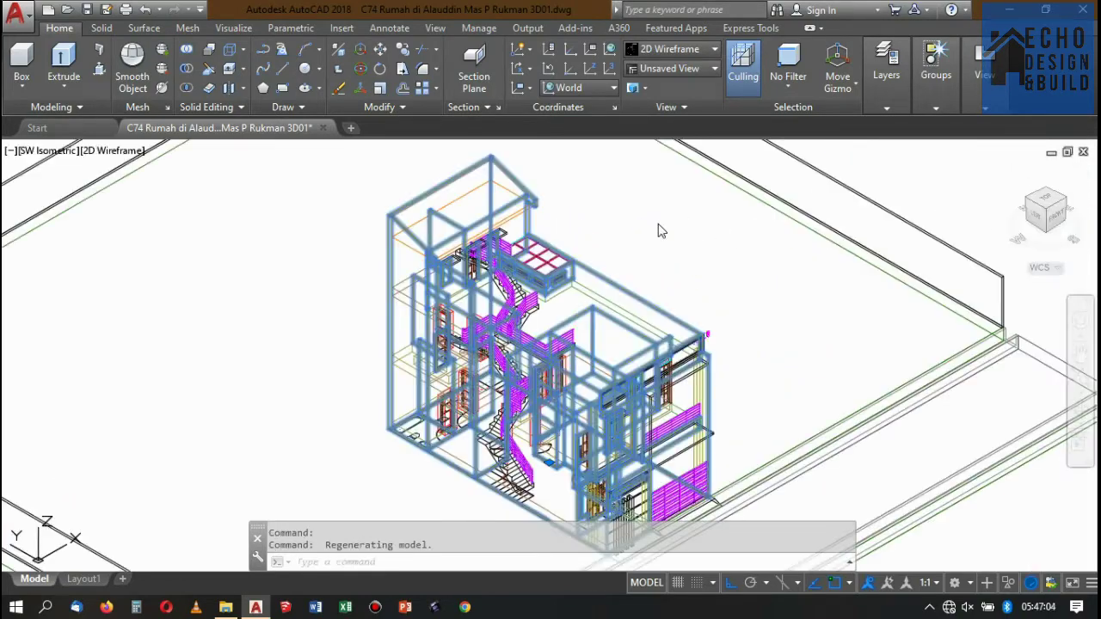
scroll(625, 264, "up", 4)
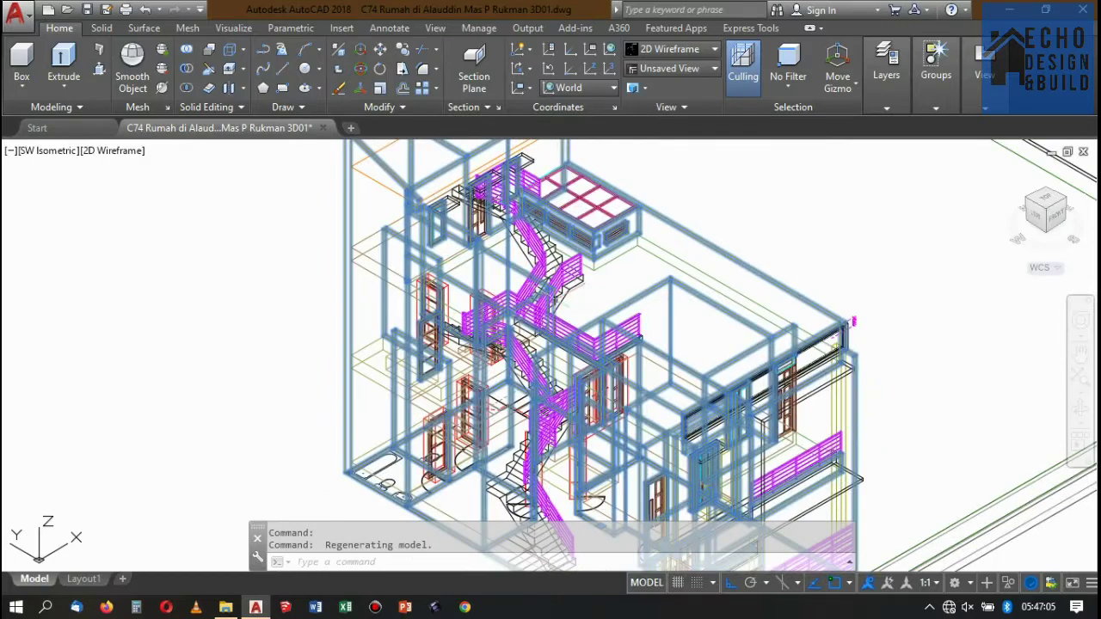
left_click(187, 69)
scroll(292, 284, "up", 2)
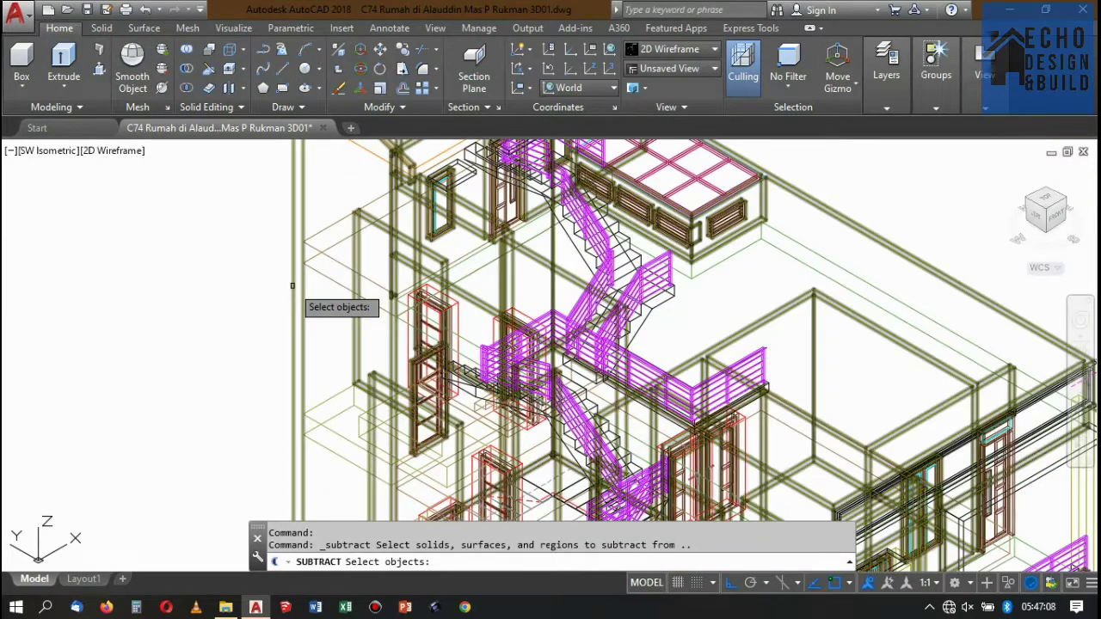
left_click(292, 285)
scroll(405, 301, "up", 2)
key("Return")
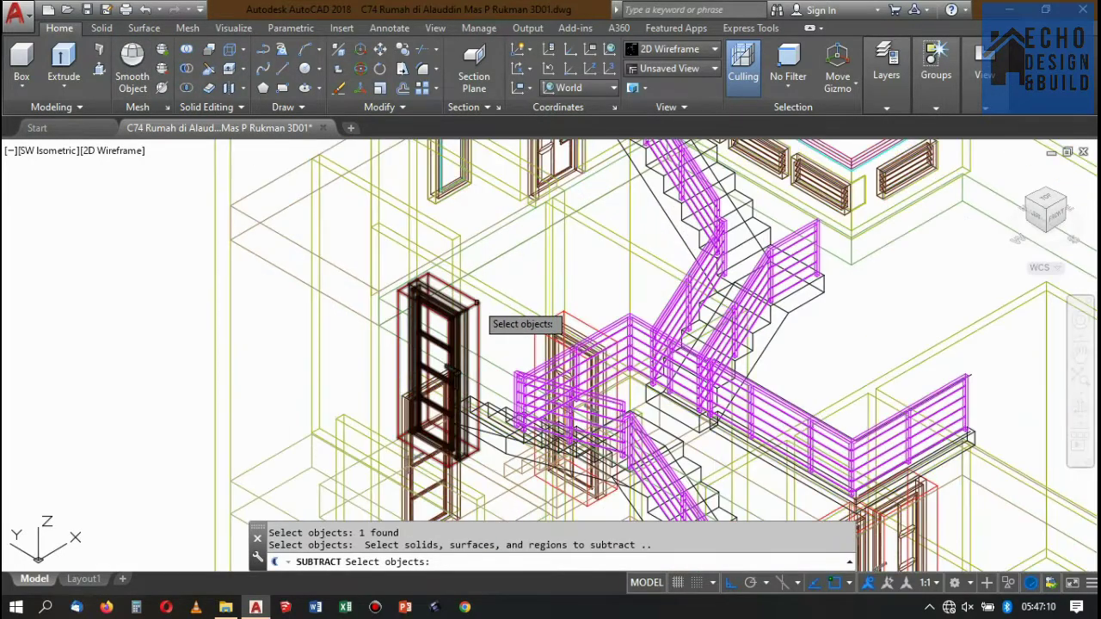
left_click(591, 272)
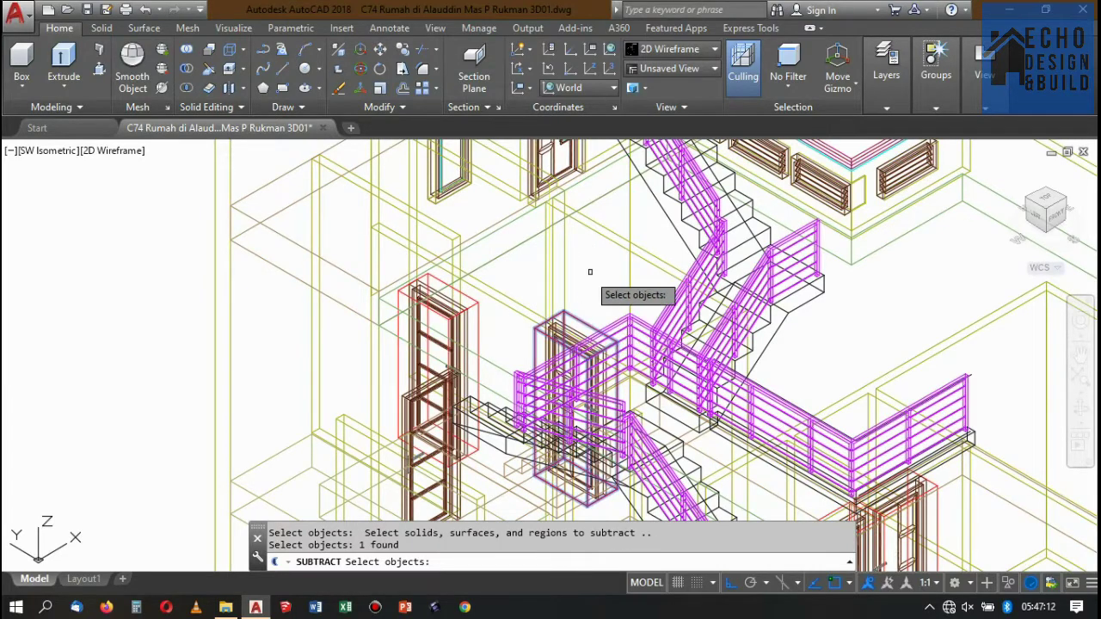
scroll(594, 272, "down", 5)
key("Return")
Subtract the second door box from the walls to cut another door opening.
scroll(594, 272, "up", 5)
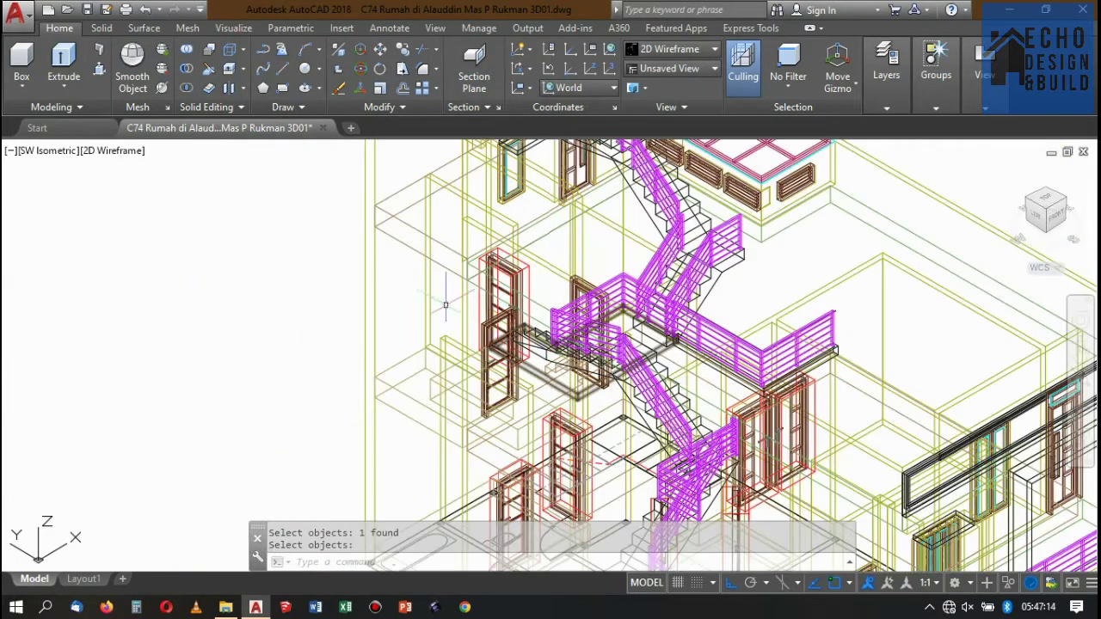
key("Return")
left_click(575, 267)
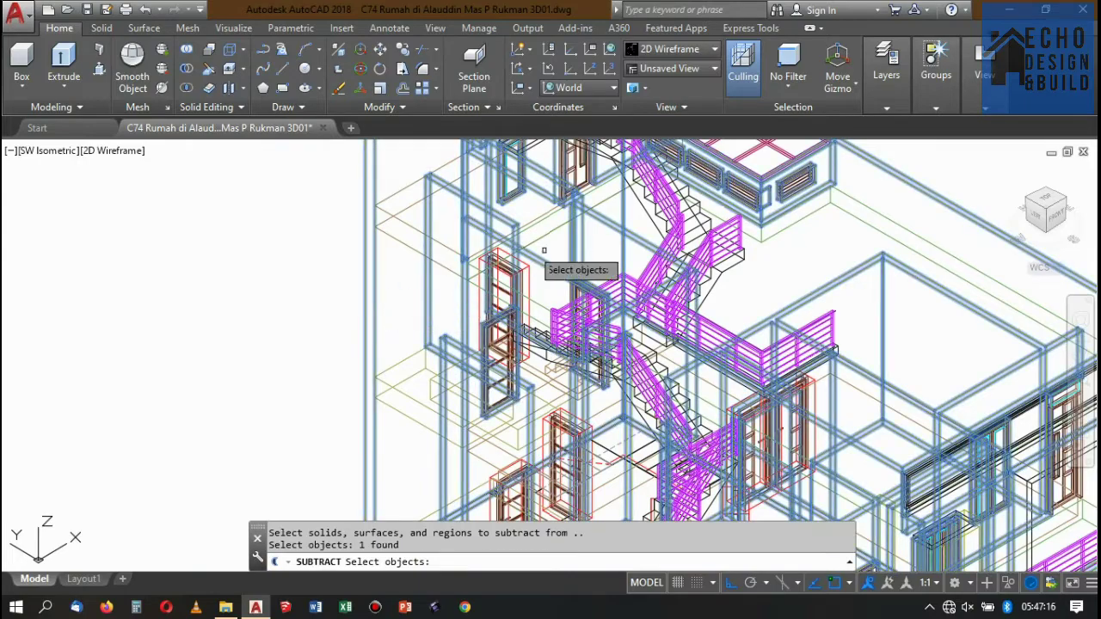
scroll(582, 351, "down", 4)
scroll(582, 351, "up", 5)
scroll(602, 284, "up", 3)
key("Return")
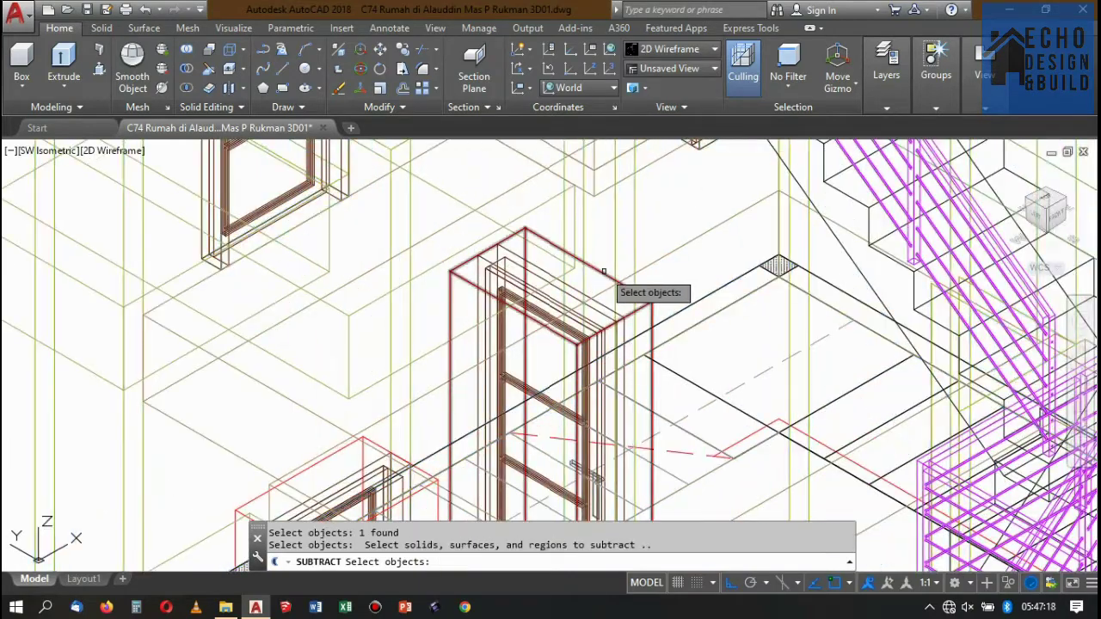
left_click(603, 272)
scroll(603, 272, "down", 3)
key("Return")
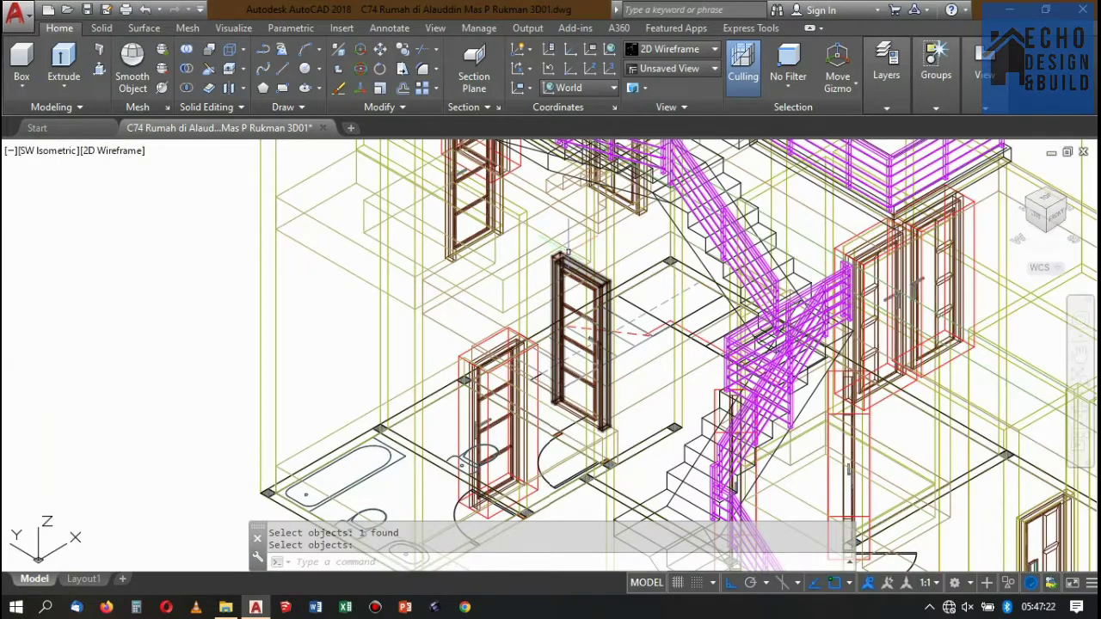
key("Return")
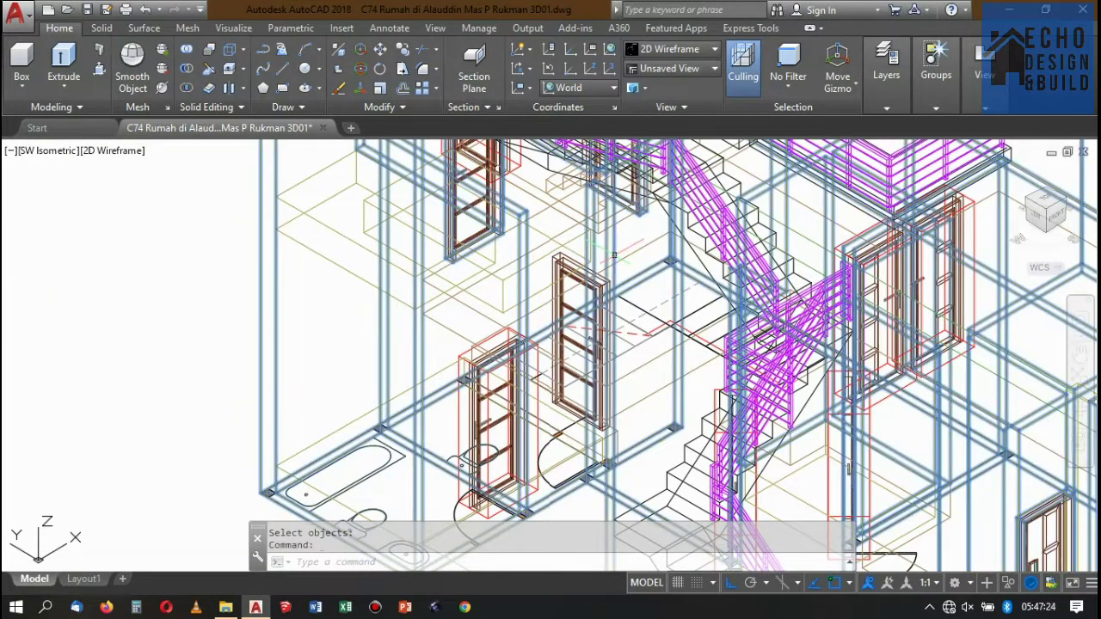
Zoom around the model to inspect both door openings, then clear the selection.
scroll(598, 256, "up", 2)
scroll(622, 239, "up", 2)
scroll(622, 238, "down", 2)
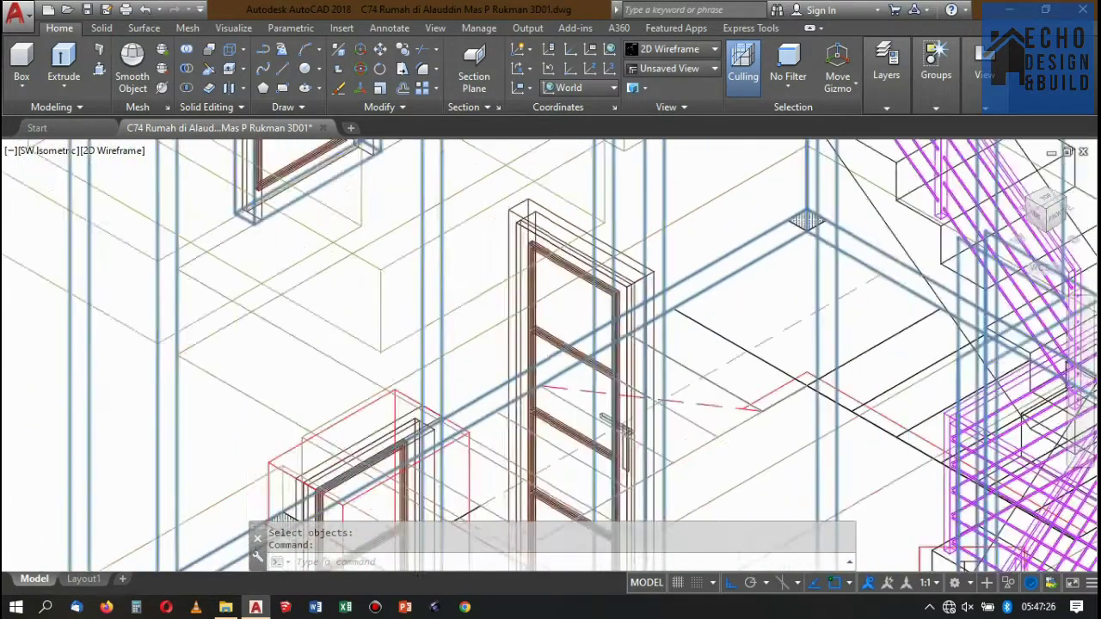
scroll(635, 258, "down", 3)
scroll(636, 258, "up", 2)
scroll(635, 258, "up", 2)
scroll(645, 254, "down", 4)
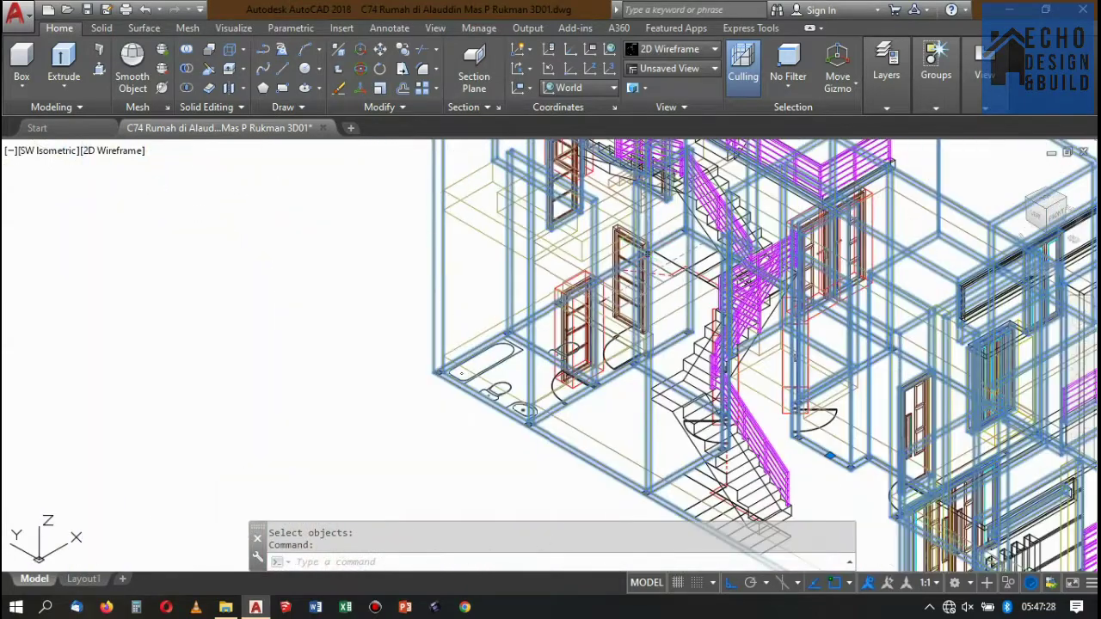
scroll(653, 249, "up", 1)
scroll(653, 249, "up", 3)
scroll(602, 258, "down", 2)
scroll(556, 268, "up", 2)
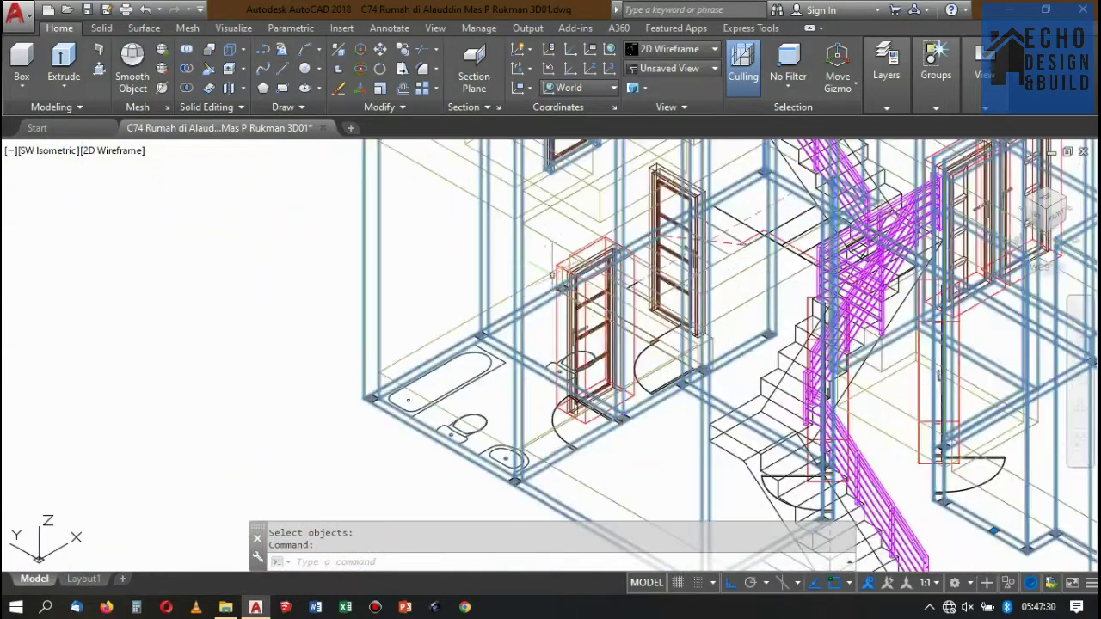
scroll(558, 268, "down", 3)
scroll(542, 258, "down", 3)
scroll(482, 292, "up", 4)
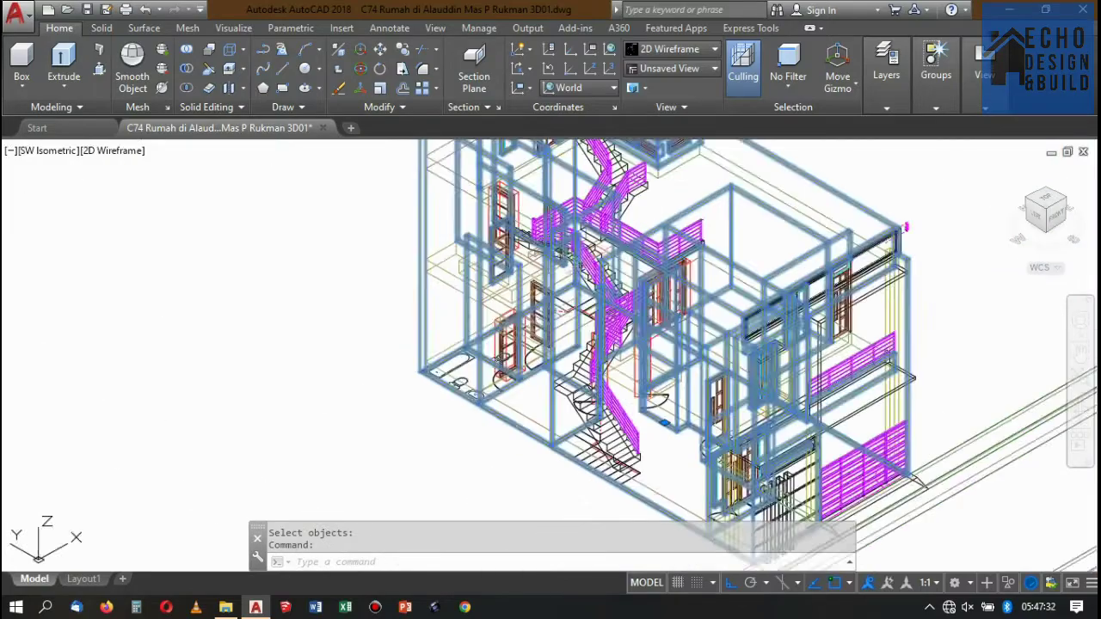
scroll(450, 324, "up", 2)
scroll(438, 301, "down", 1)
scroll(422, 275, "down", 1)
scroll(404, 245, "up", 1)
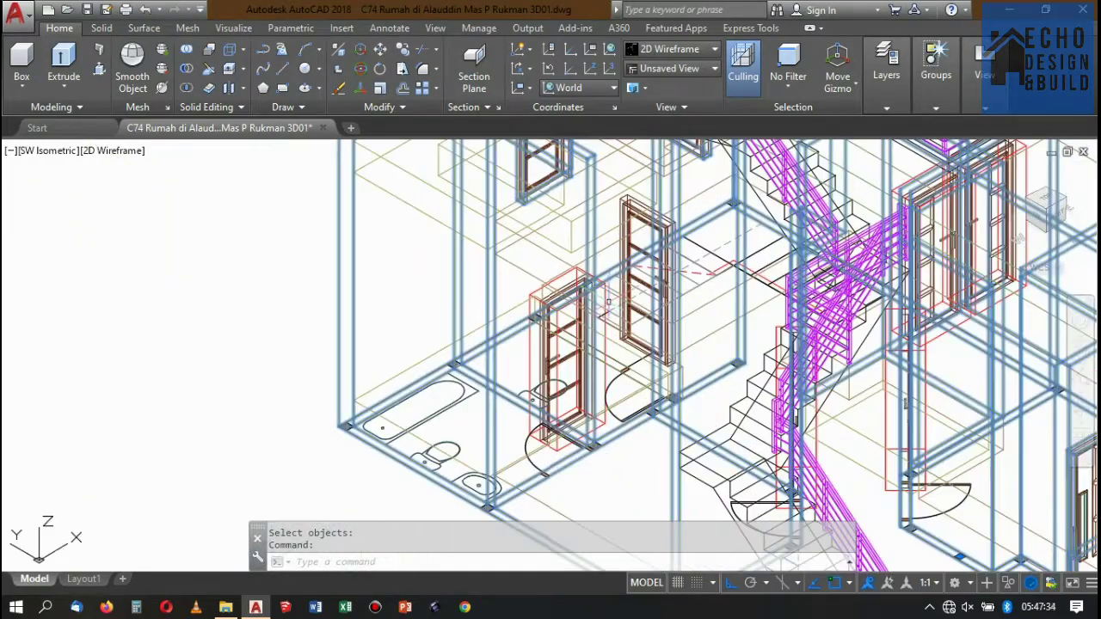
scroll(388, 214, "down", 1)
scroll(635, 206, "up", 2)
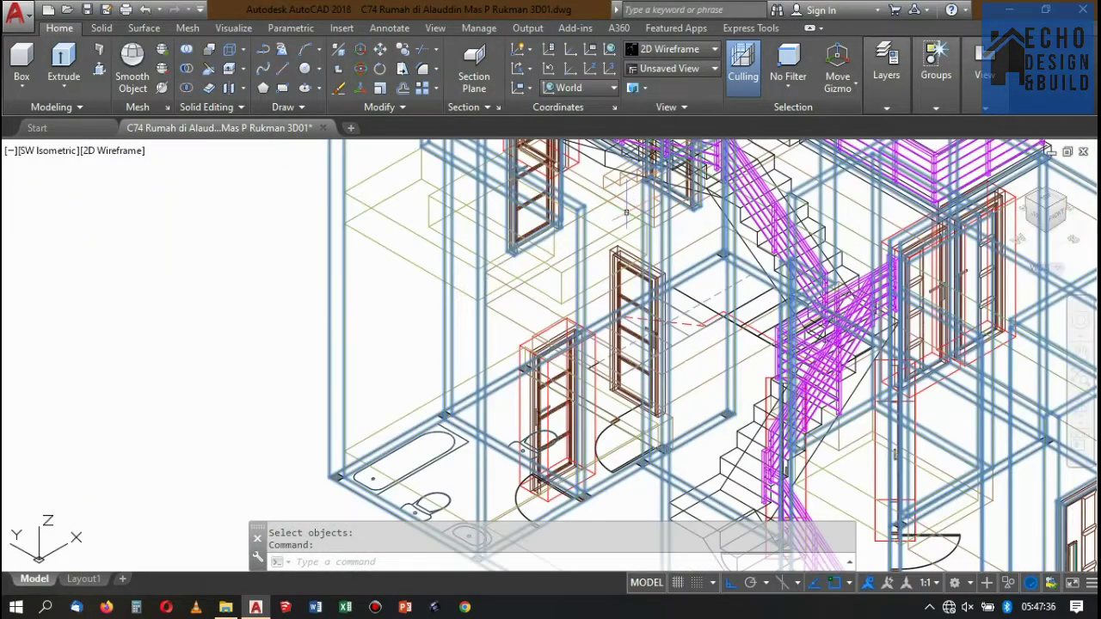
key("Escape")
Ungroup the first house group picked in the model.
left_click(947, 92)
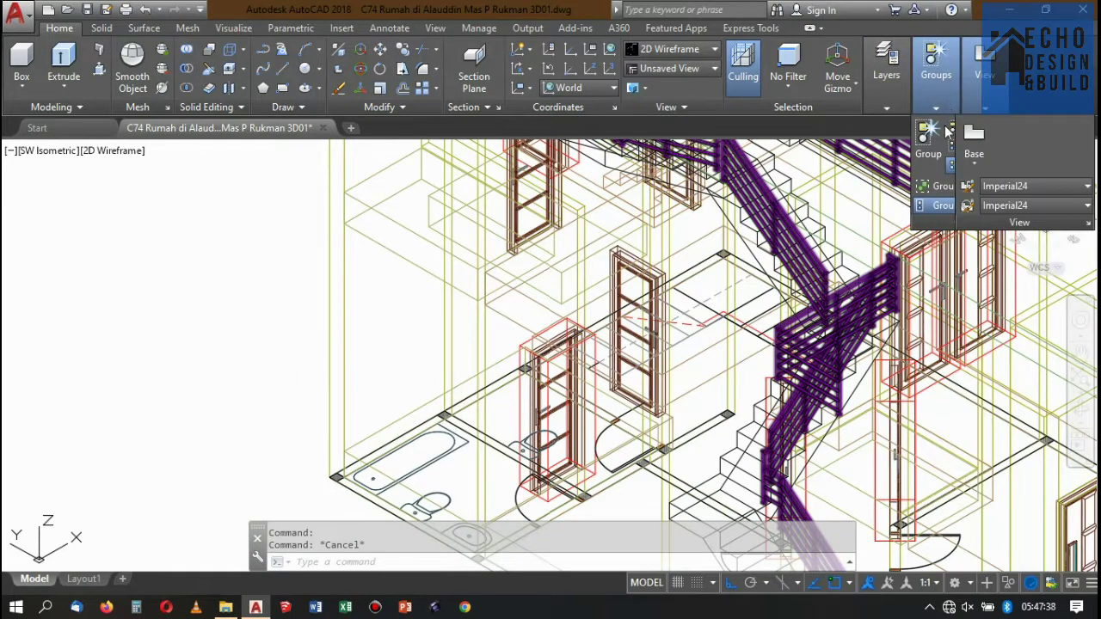
left_click(953, 131)
scroll(860, 207, "up", 2)
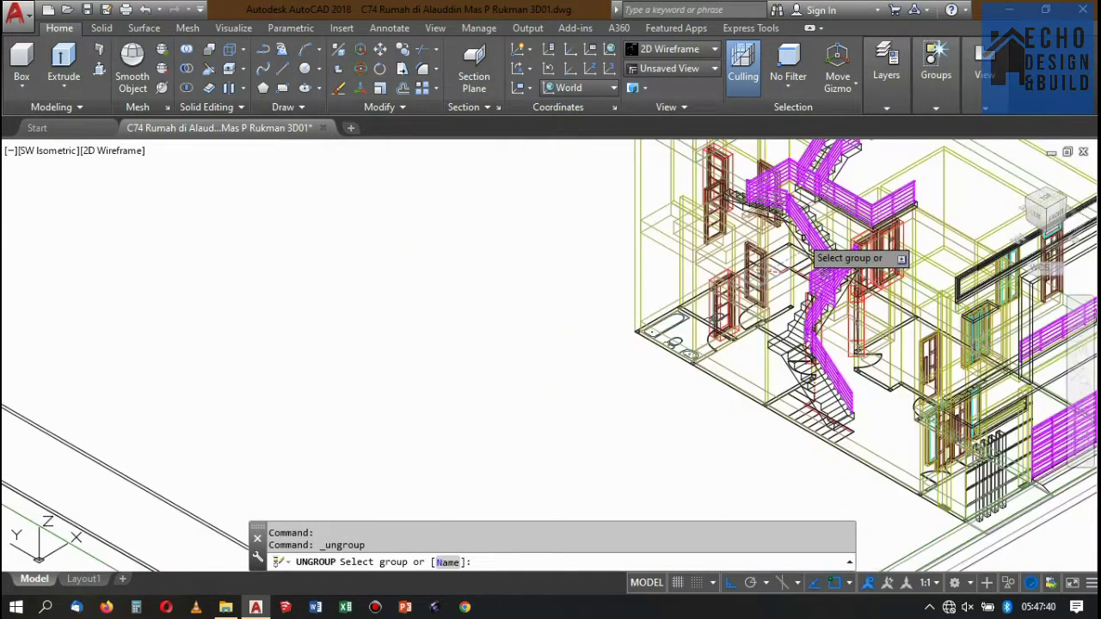
scroll(804, 241, "up", 2)
scroll(757, 220, "up", 2)
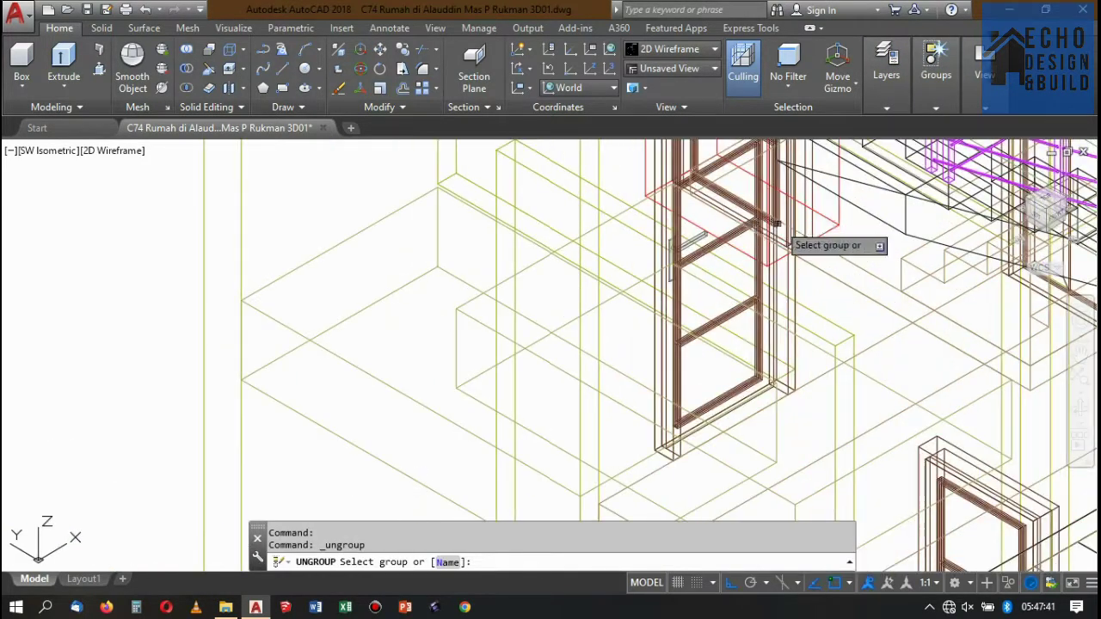
left_click(838, 222)
scroll(839, 222, "down", 2)
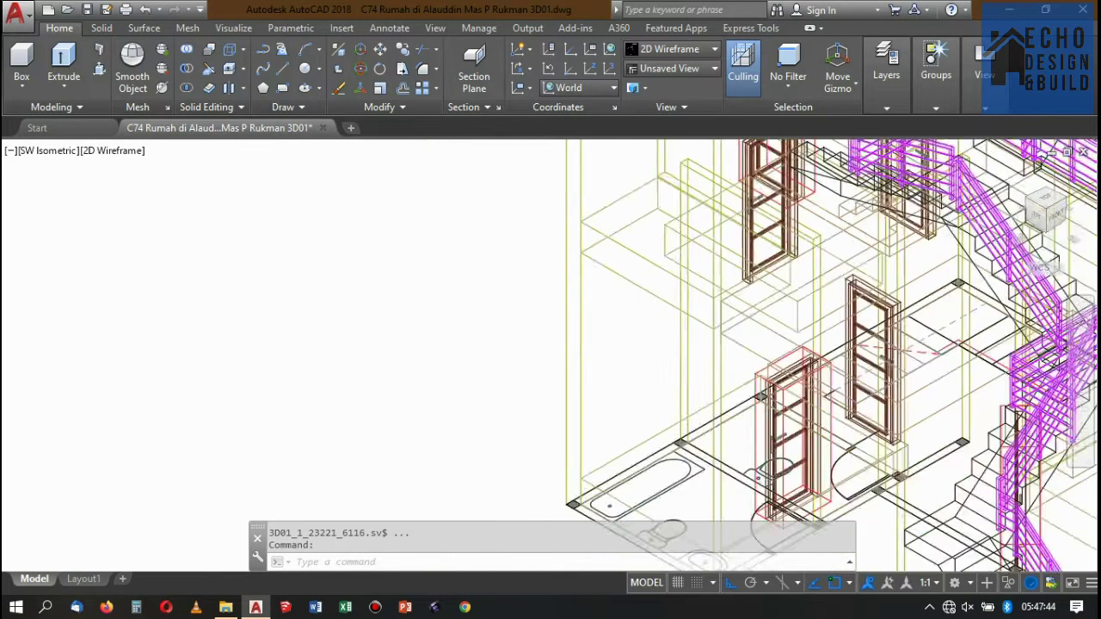
scroll(843, 198, "down", 3)
Ungroup the remaining house components and zoom out to see the house on its slab.
left_click(940, 73)
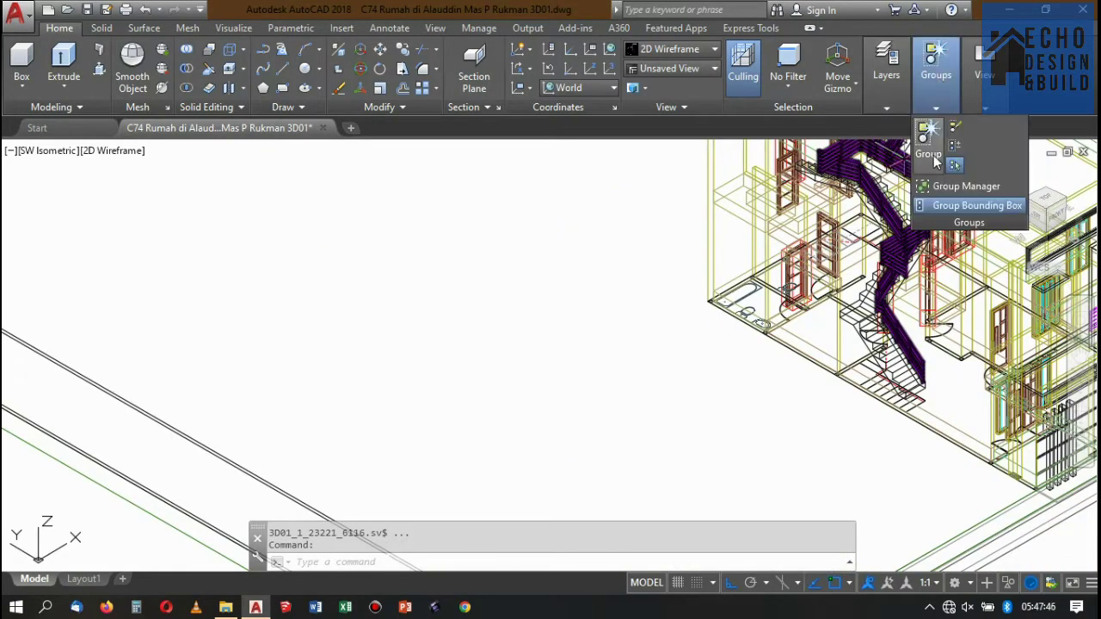
left_click(929, 142)
scroll(800, 292, "up", 3)
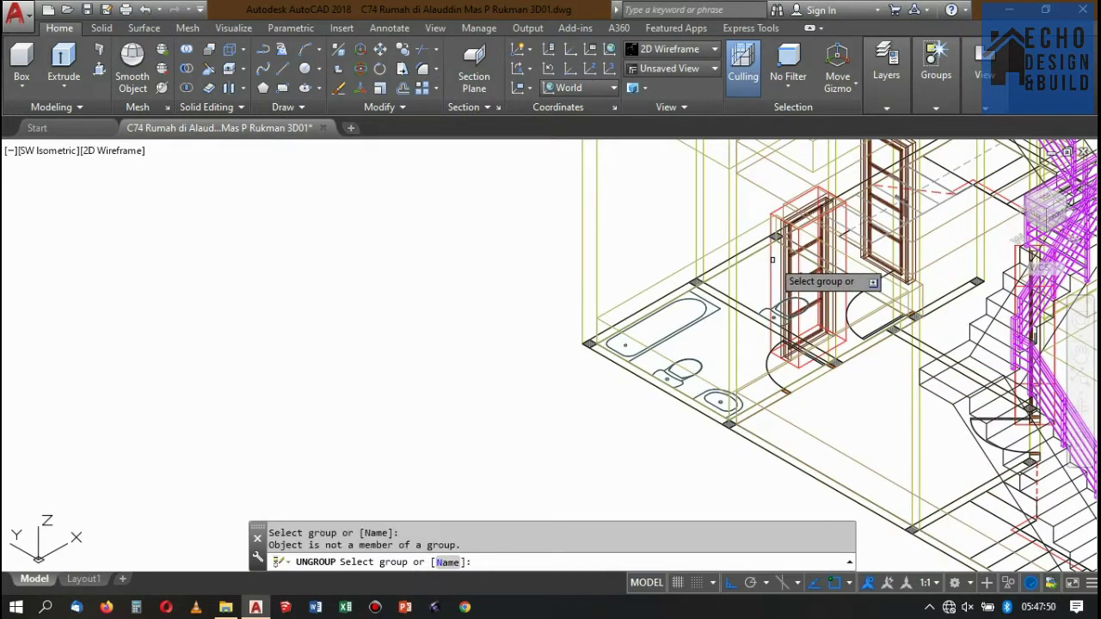
key("Return")
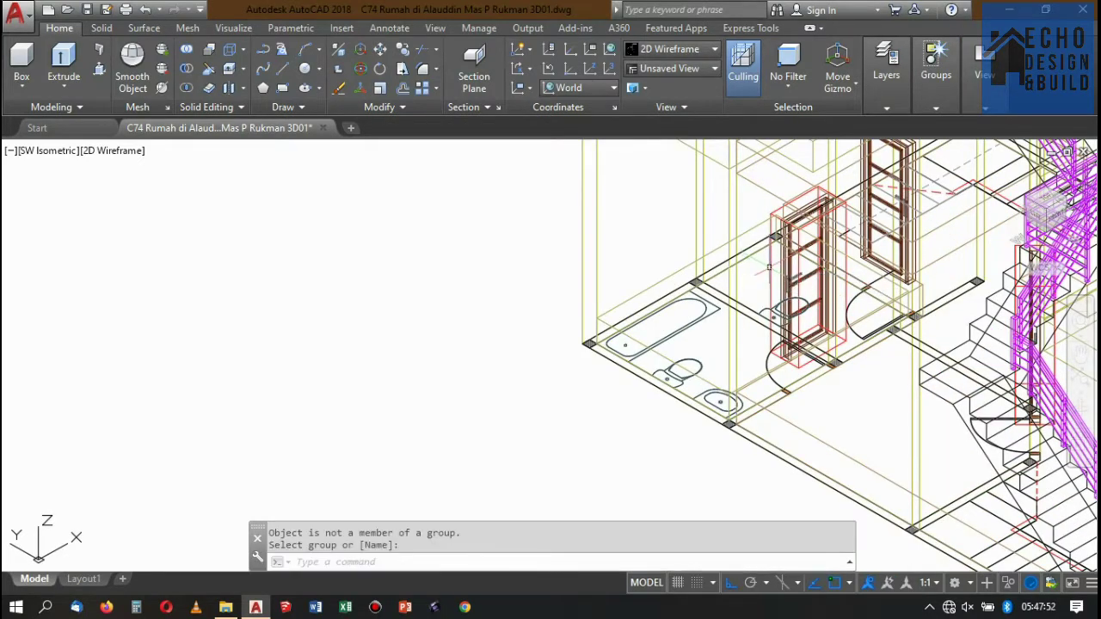
left_click(770, 265)
scroll(796, 245, "down", 6)
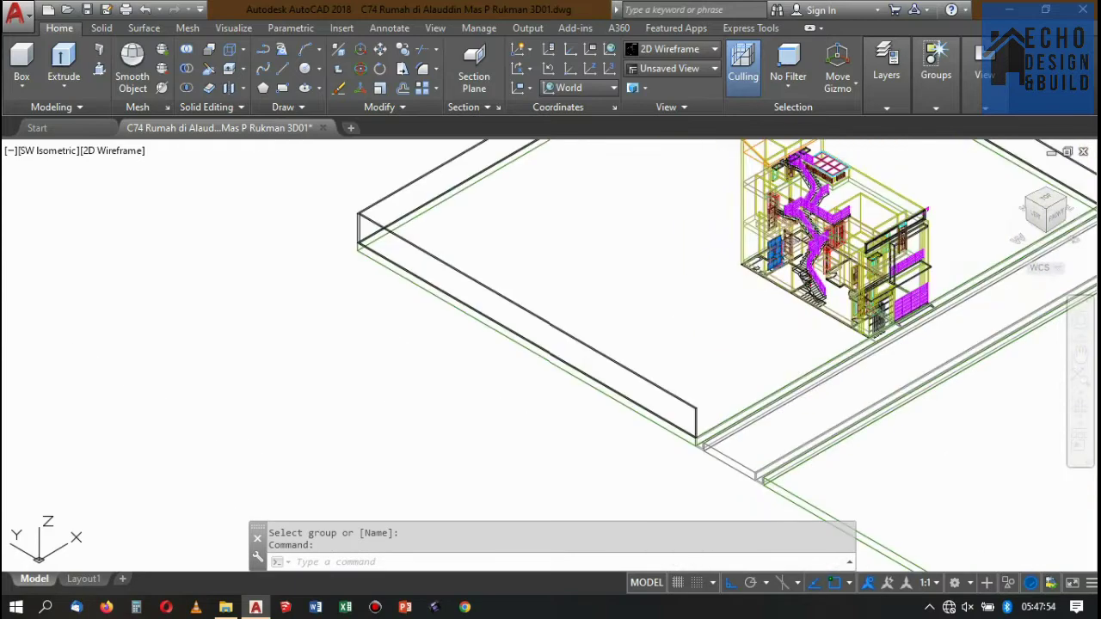
scroll(845, 230, "up", 4)
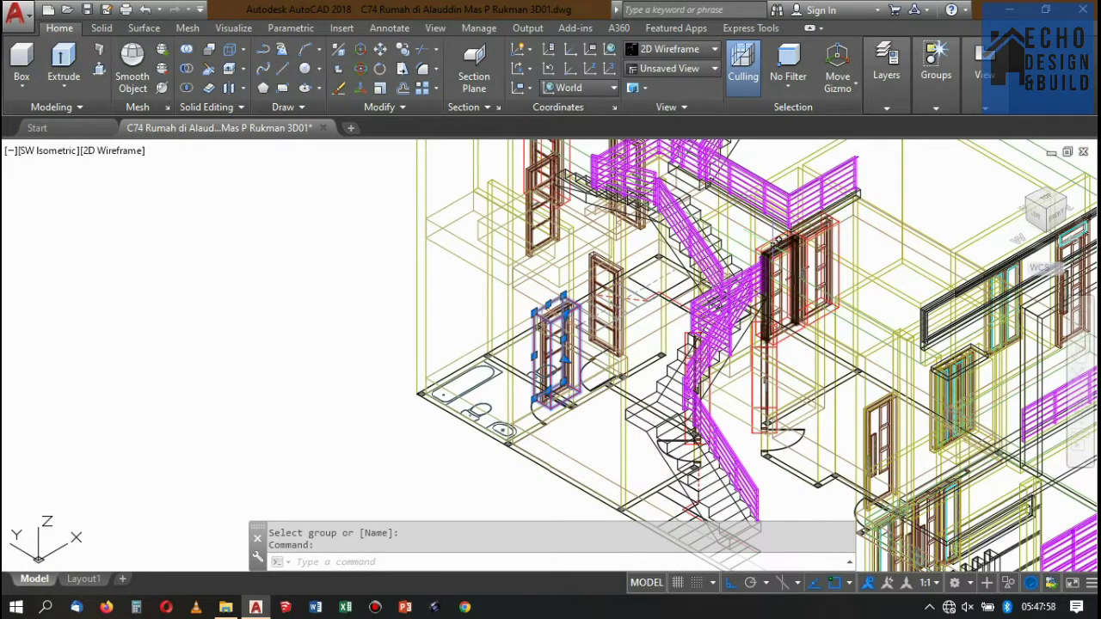
scroll(778, 376, "down", 5)
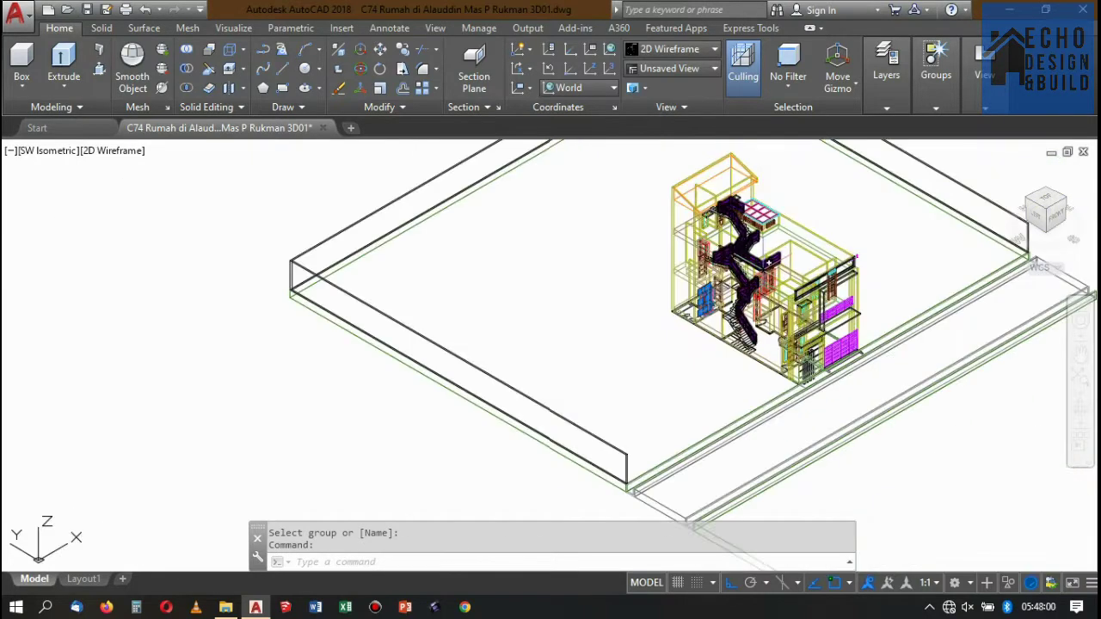
Turn off the 'railing tangga' and 'tangga' layers.
left_click(827, 242)
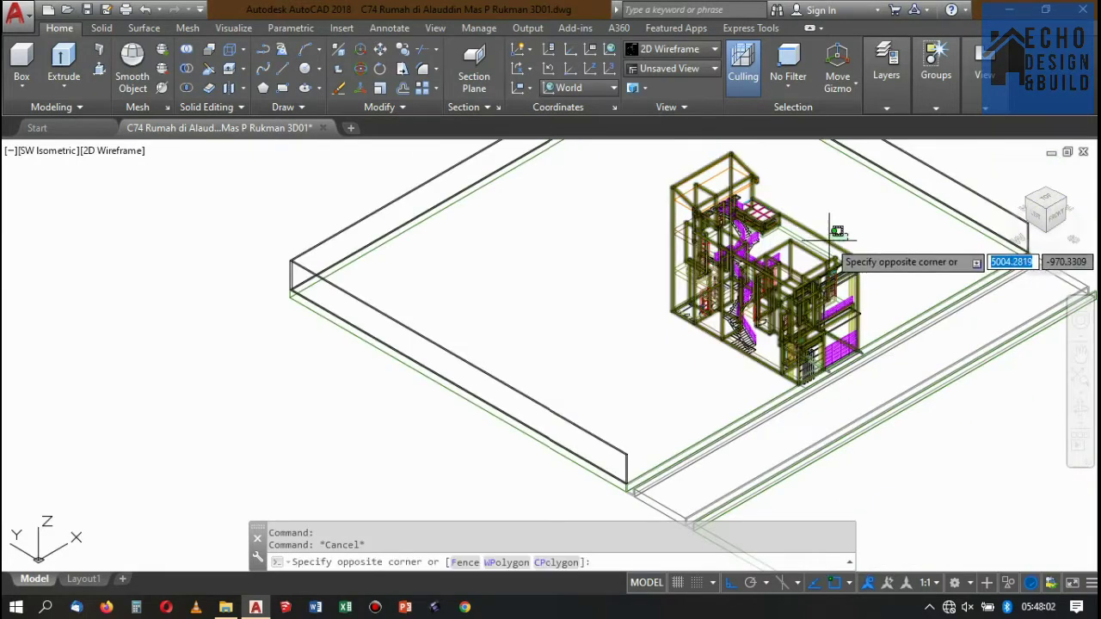
key("Escape")
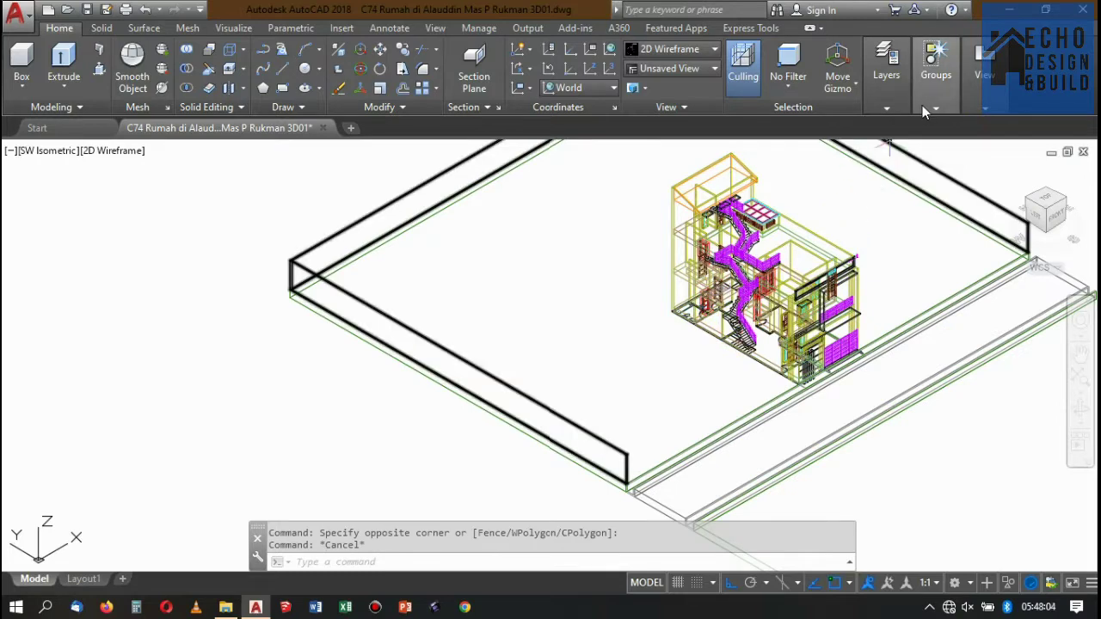
left_click(929, 108)
left_click(887, 108)
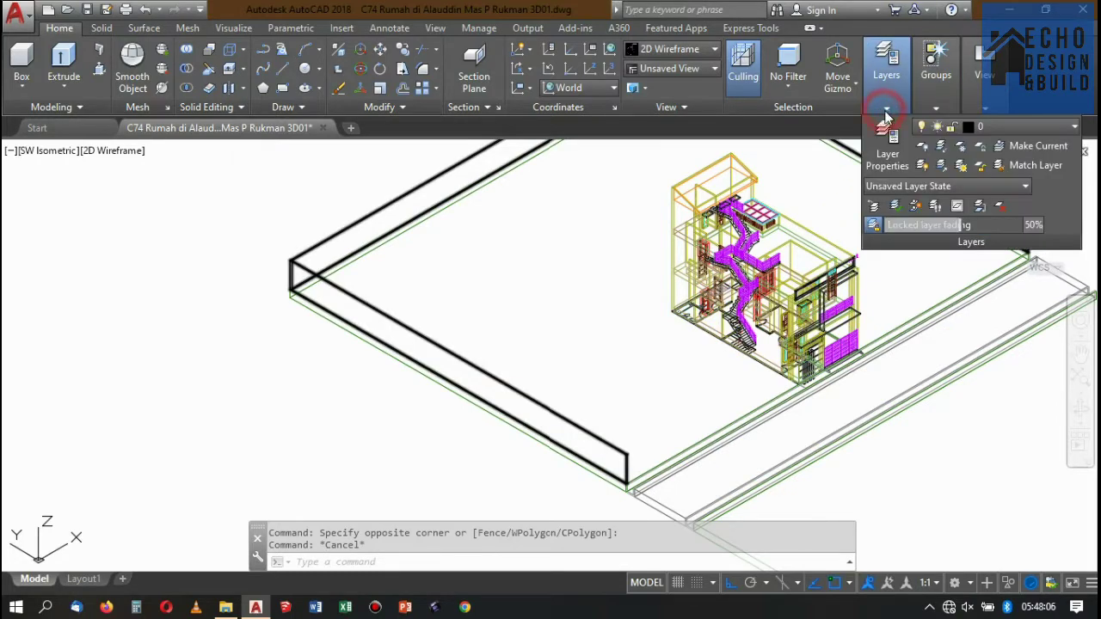
left_click(1004, 129)
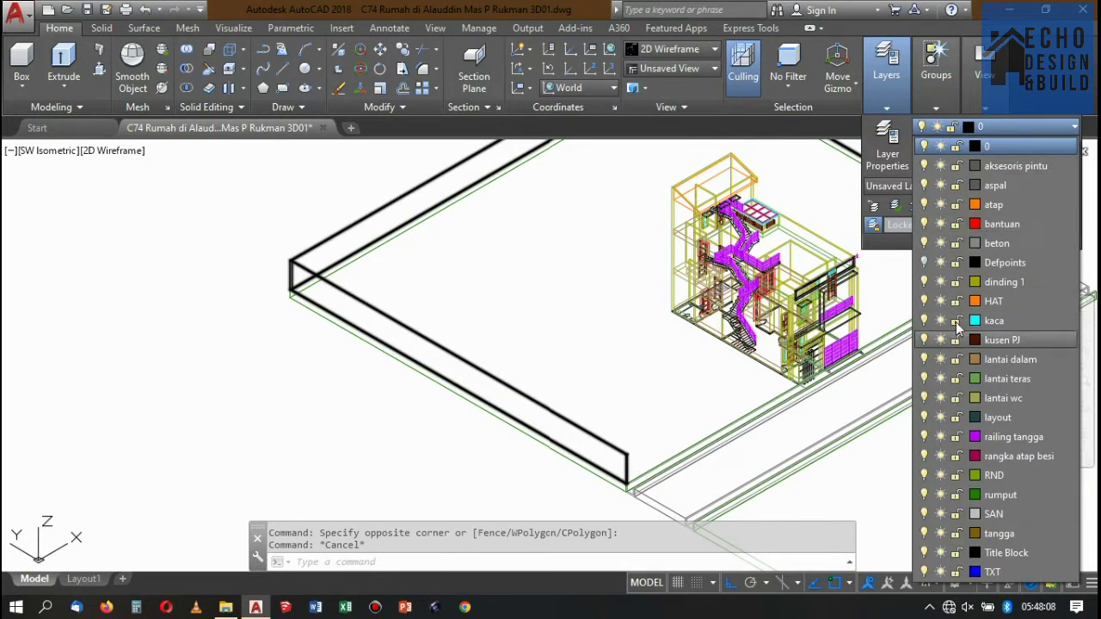
left_click(925, 437)
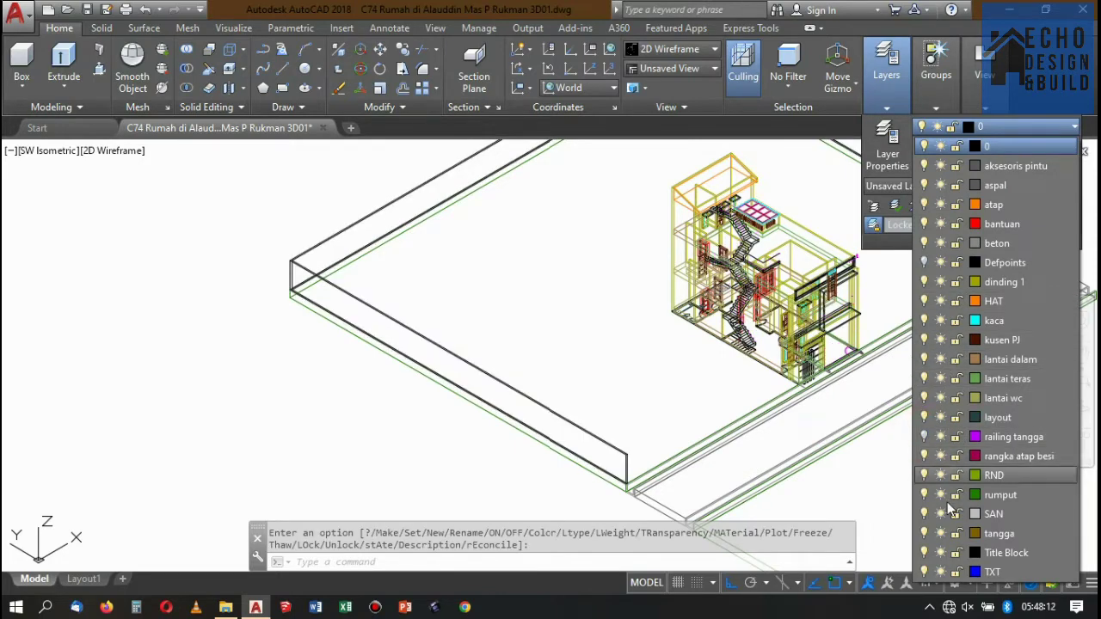
left_click(923, 528)
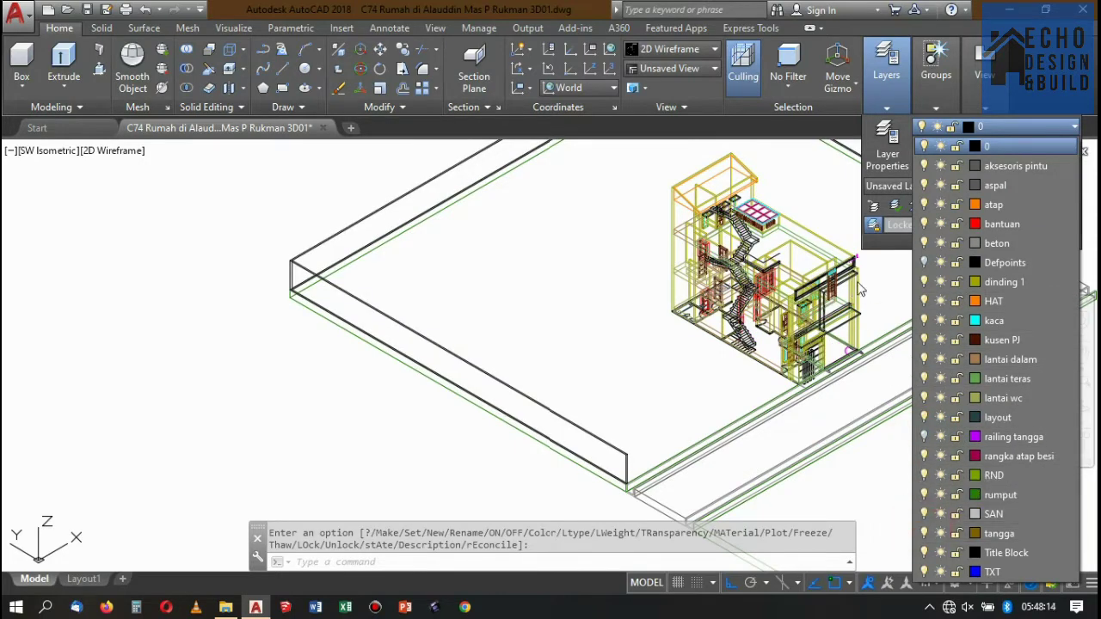
left_click(611, 285)
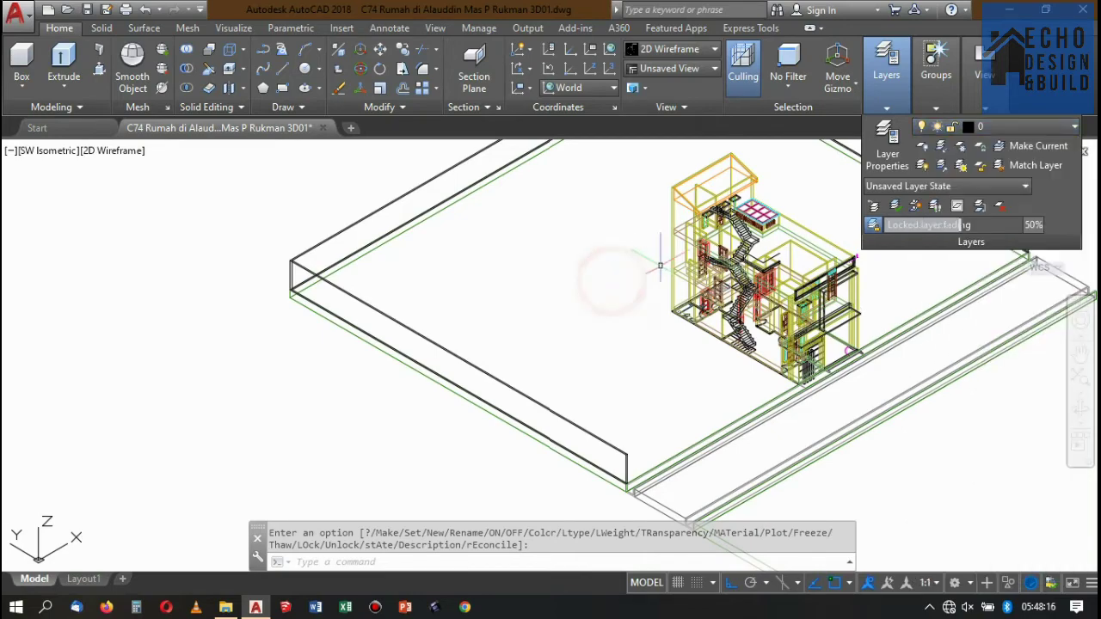
scroll(701, 308, "up", 5)
scroll(804, 358, "up", 2)
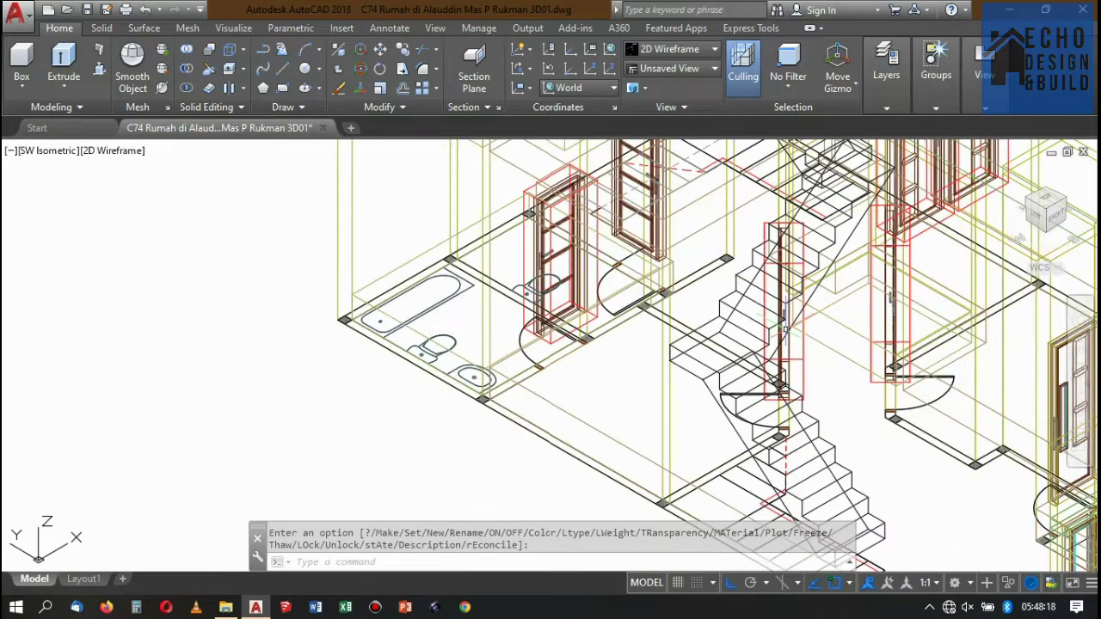
key("Return")
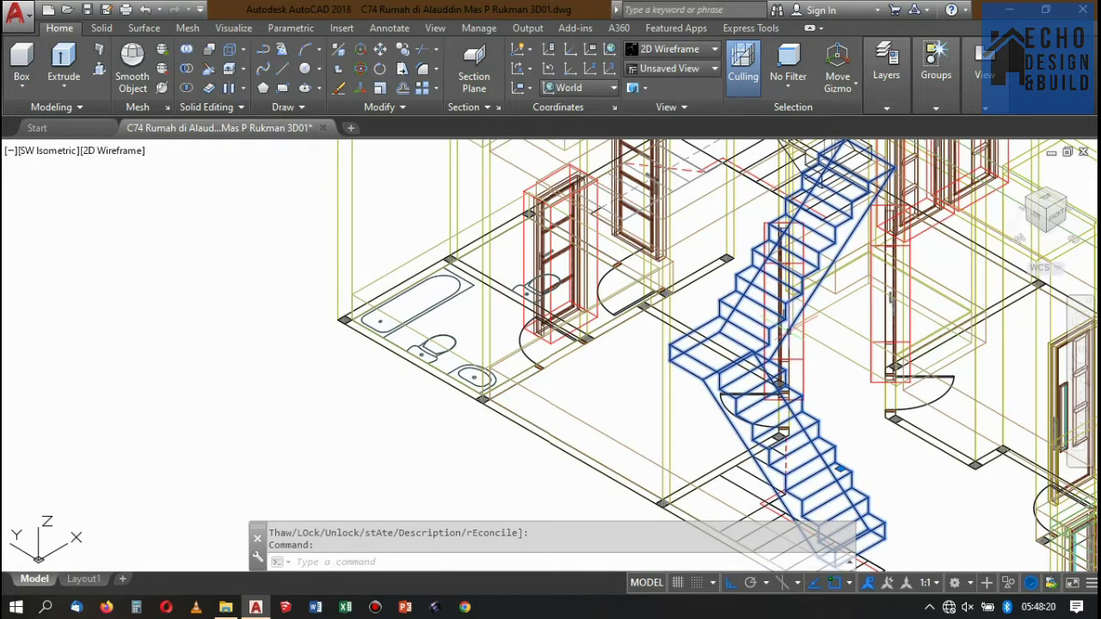
Move the three staircase flights onto the hidden 'tangga' layer so they disappear.
scroll(791, 301, "down", 5)
scroll(792, 301, "down", 3)
scroll(792, 301, "up", 2)
scroll(792, 301, "down", 5)
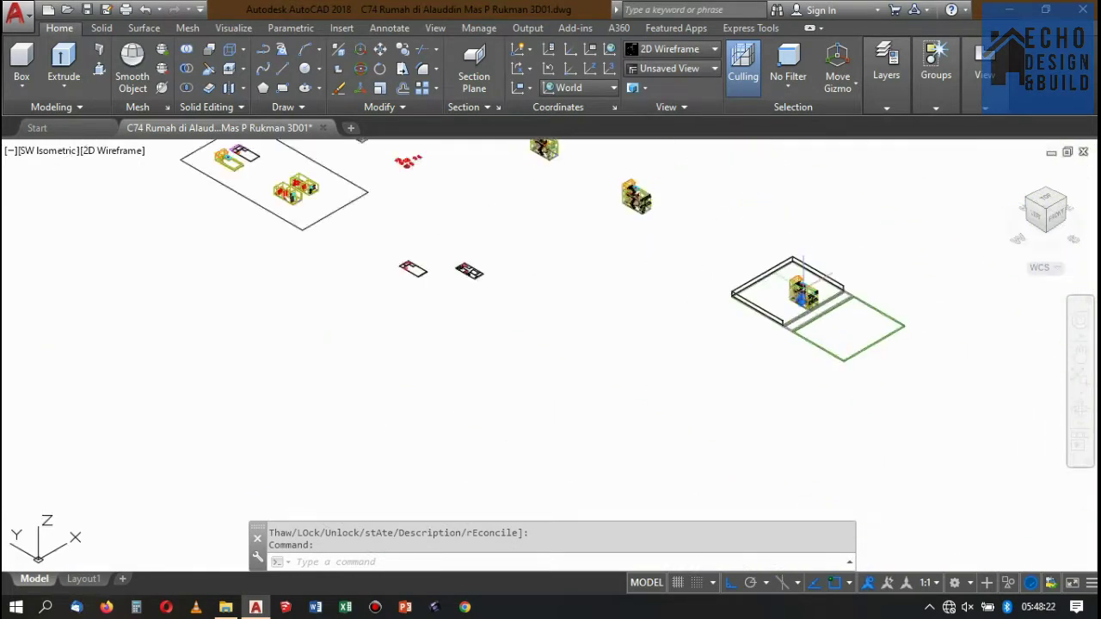
scroll(802, 284, "up", 6)
key("Escape")
scroll(800, 271, "up", 5)
scroll(774, 236, "up", 3)
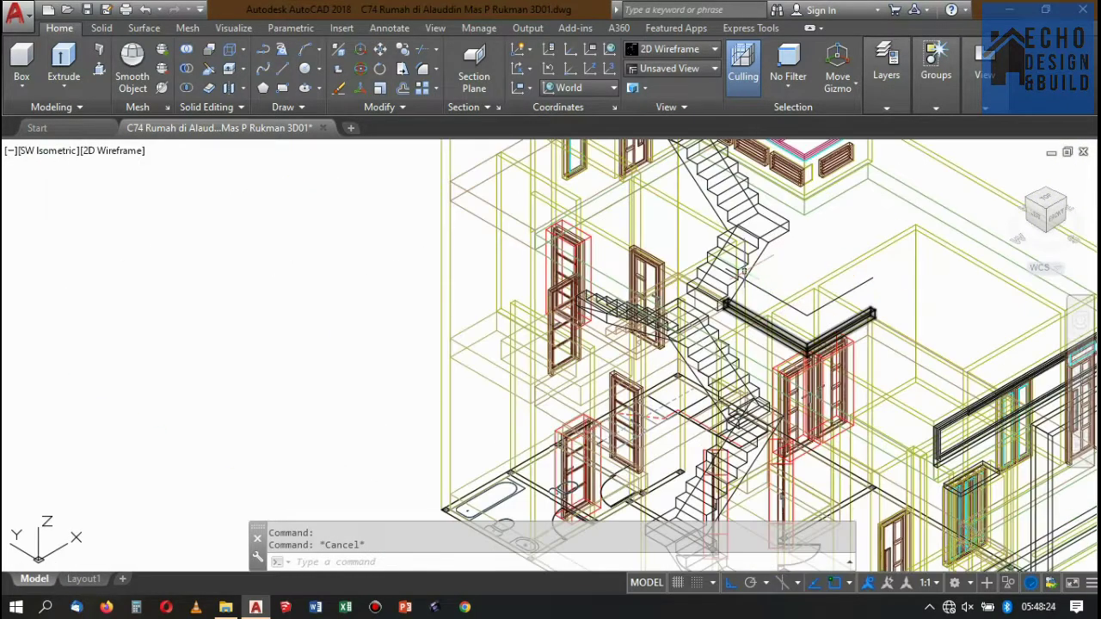
left_click(768, 232)
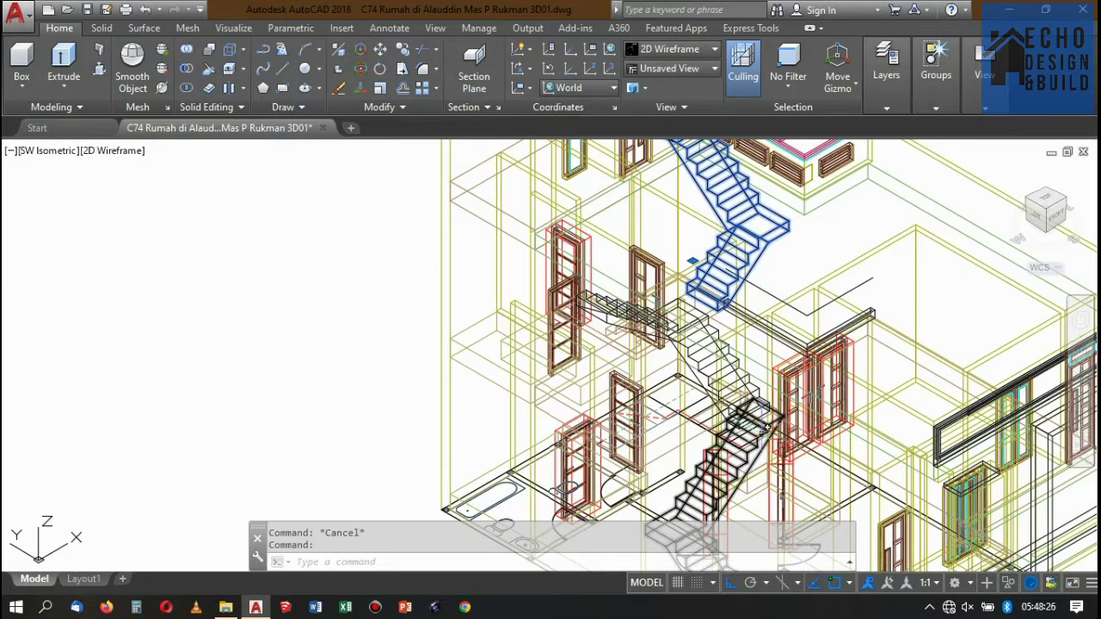
left_click(763, 443)
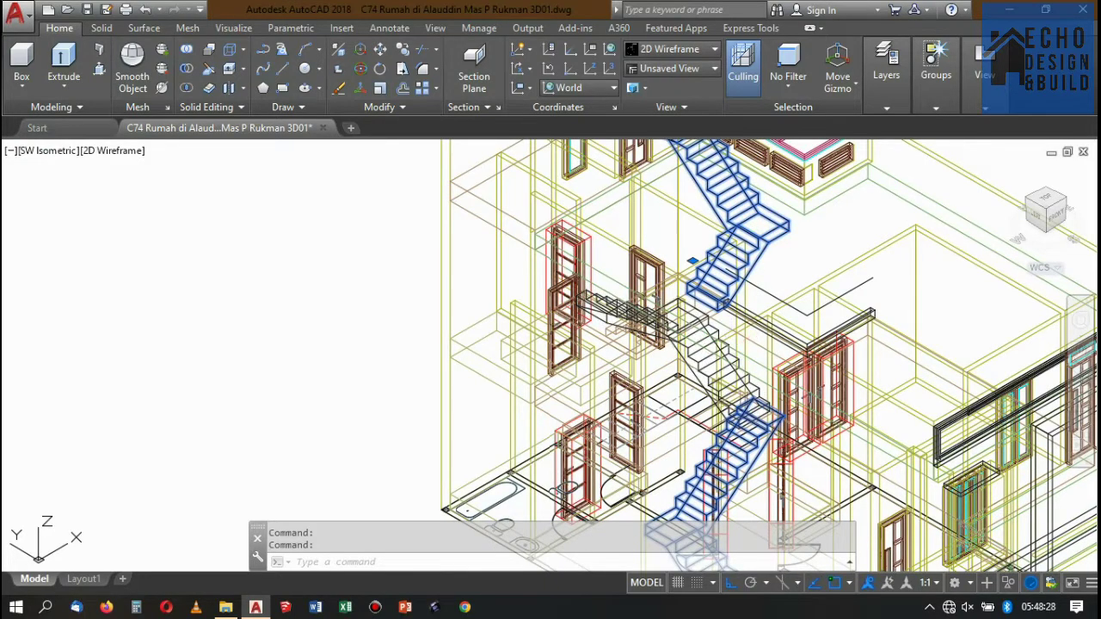
left_click(721, 297)
scroll(721, 297, "down", 8)
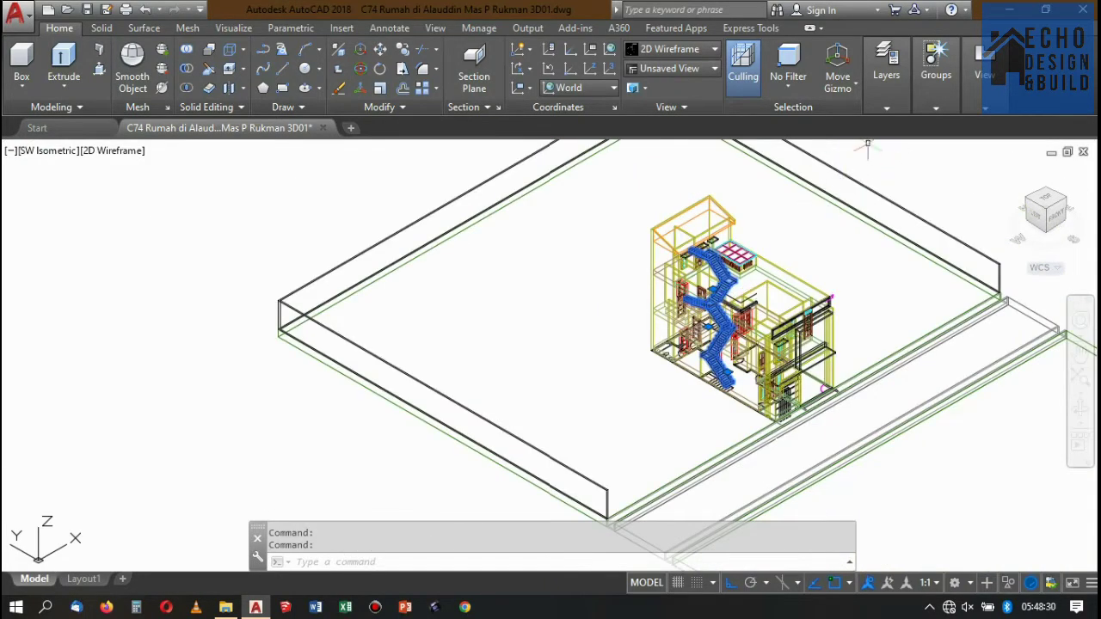
left_click(936, 64)
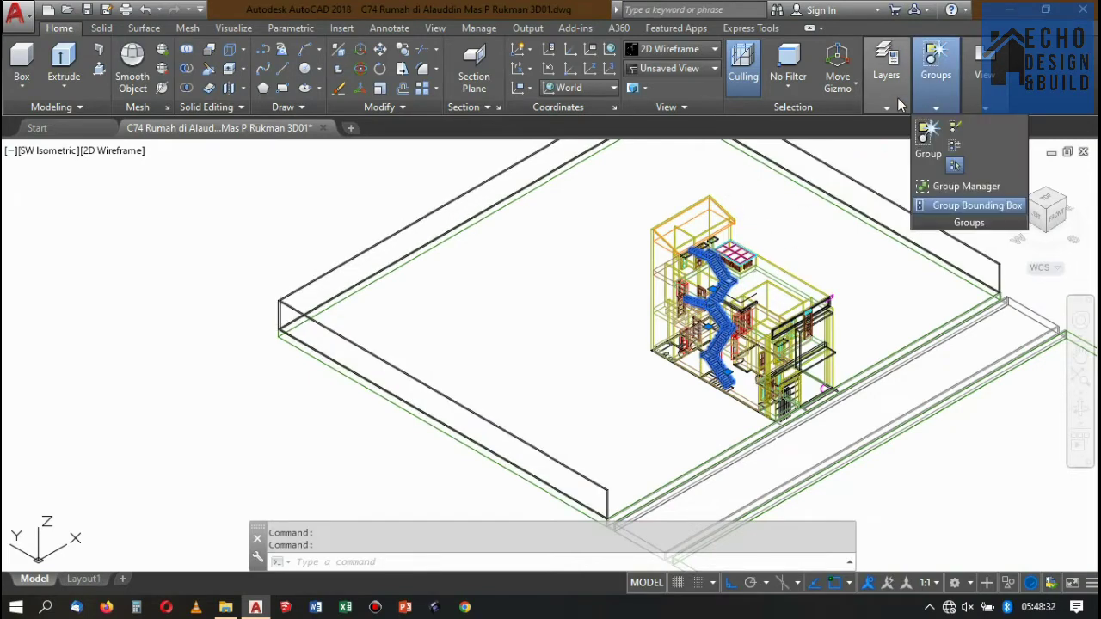
left_click(895, 104)
left_click(989, 129)
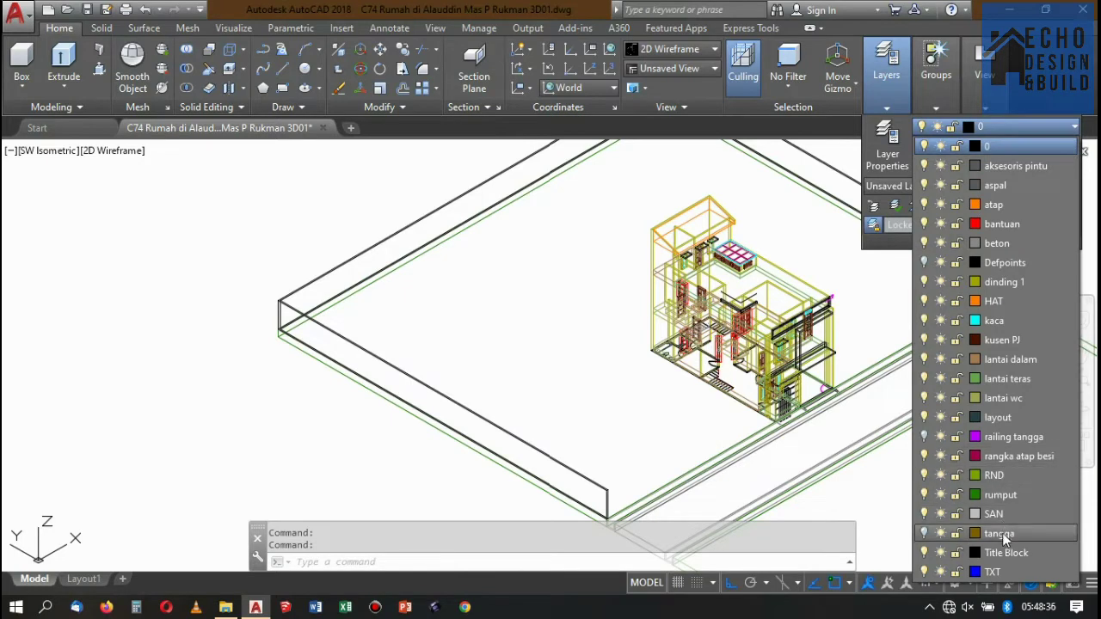
left_click(1000, 534)
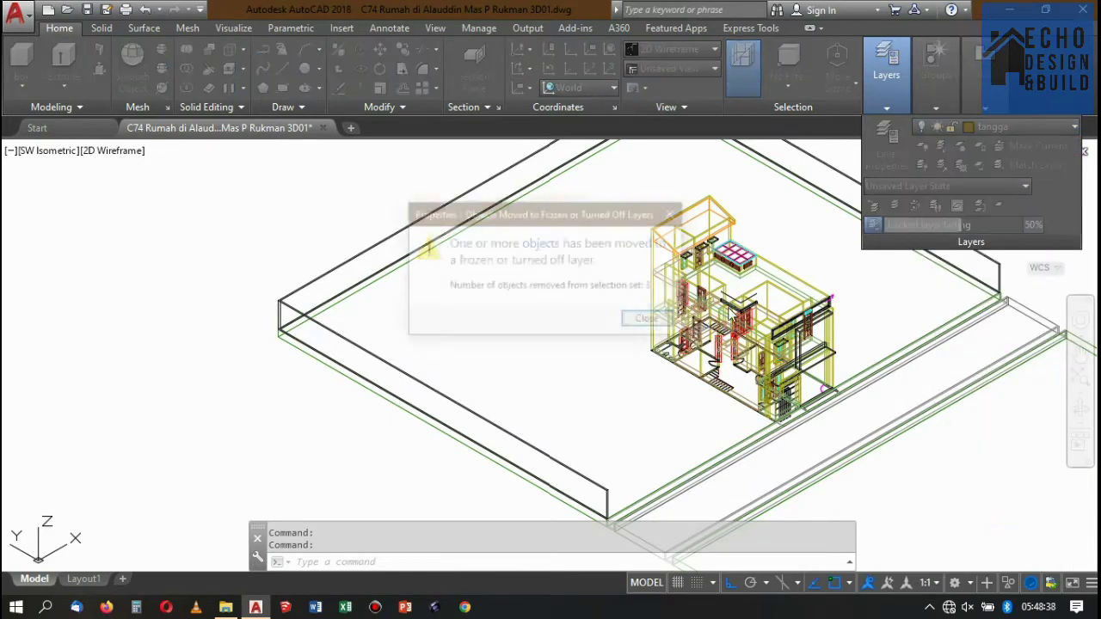
left_click(650, 320)
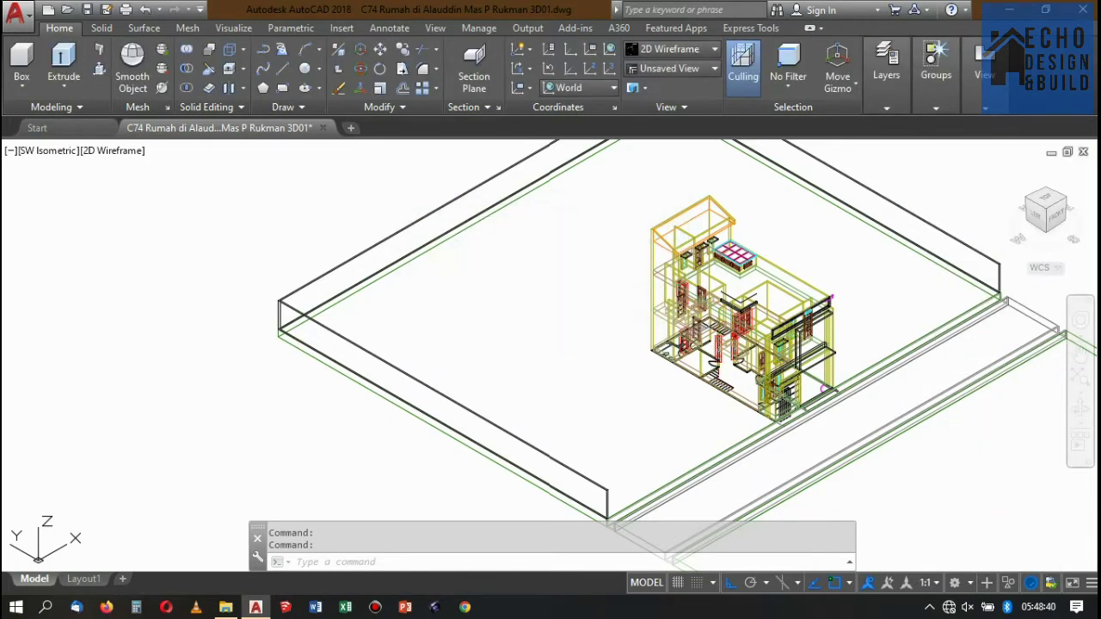
scroll(673, 289, "up", 5)
scroll(704, 238, "down", 2)
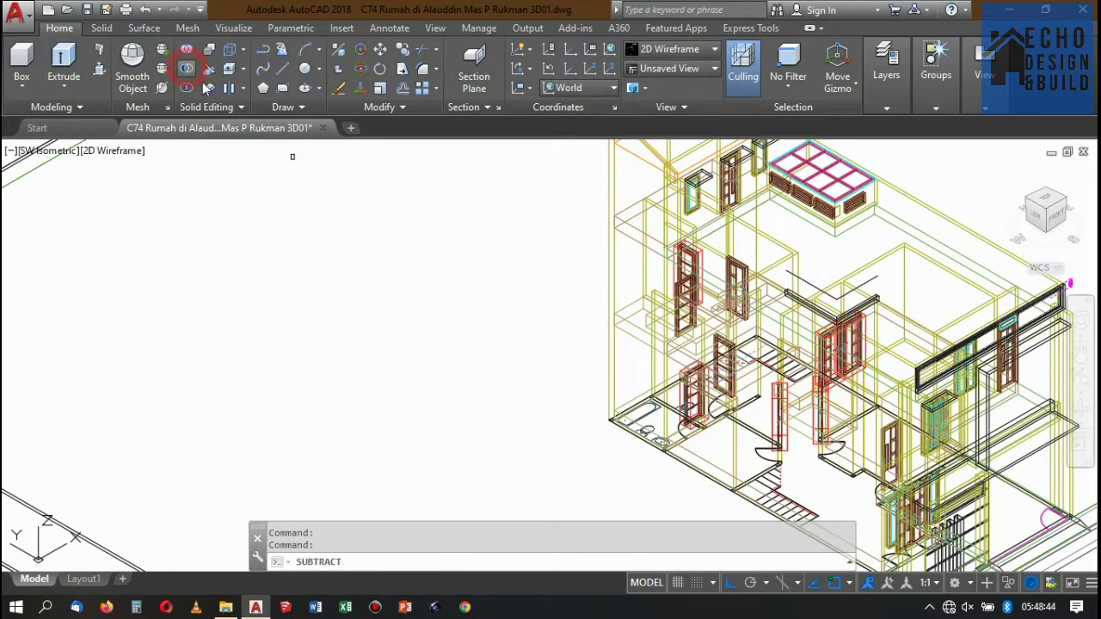
Subtract the double door's opening box from the house wall solid.
left_click(615, 275)
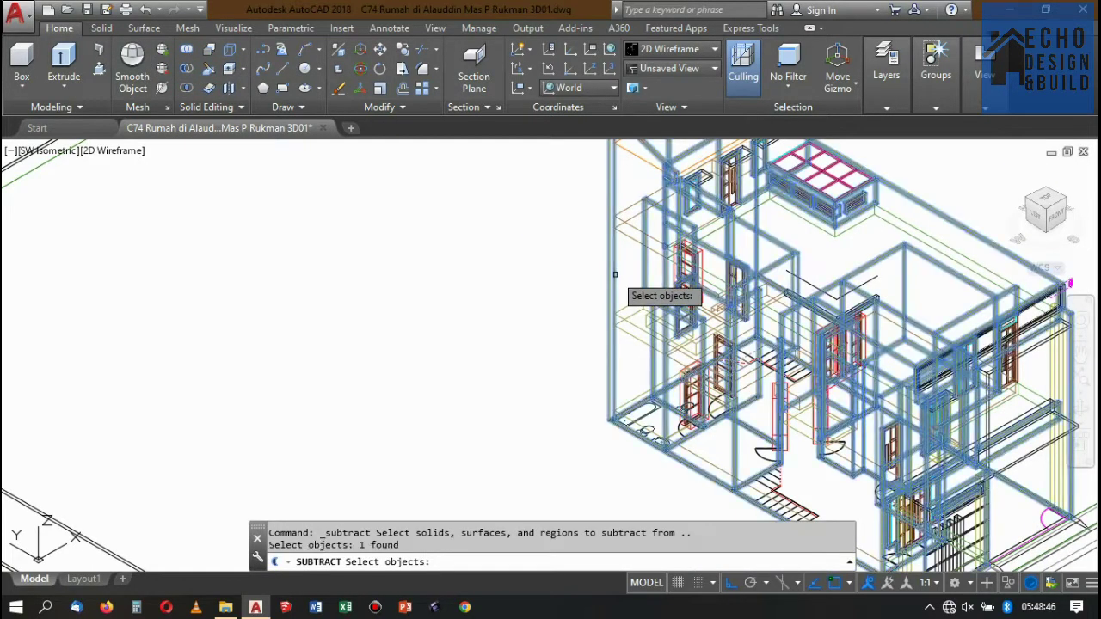
scroll(797, 299, "up", 1)
scroll(767, 318, "down", 3)
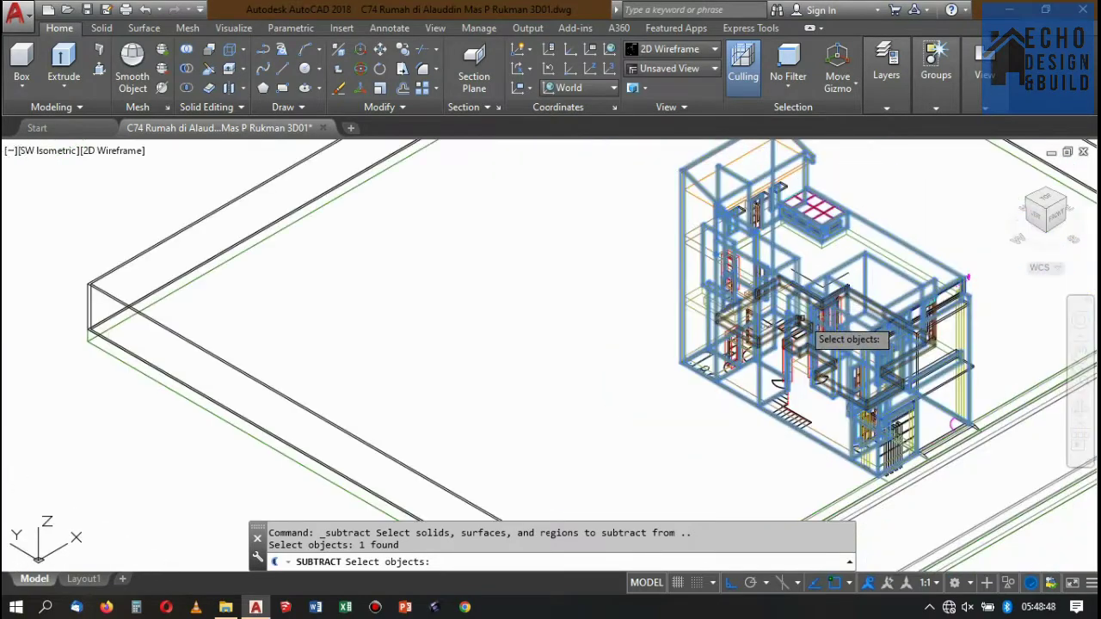
scroll(774, 323, "up", 3)
scroll(761, 326, "down", 1)
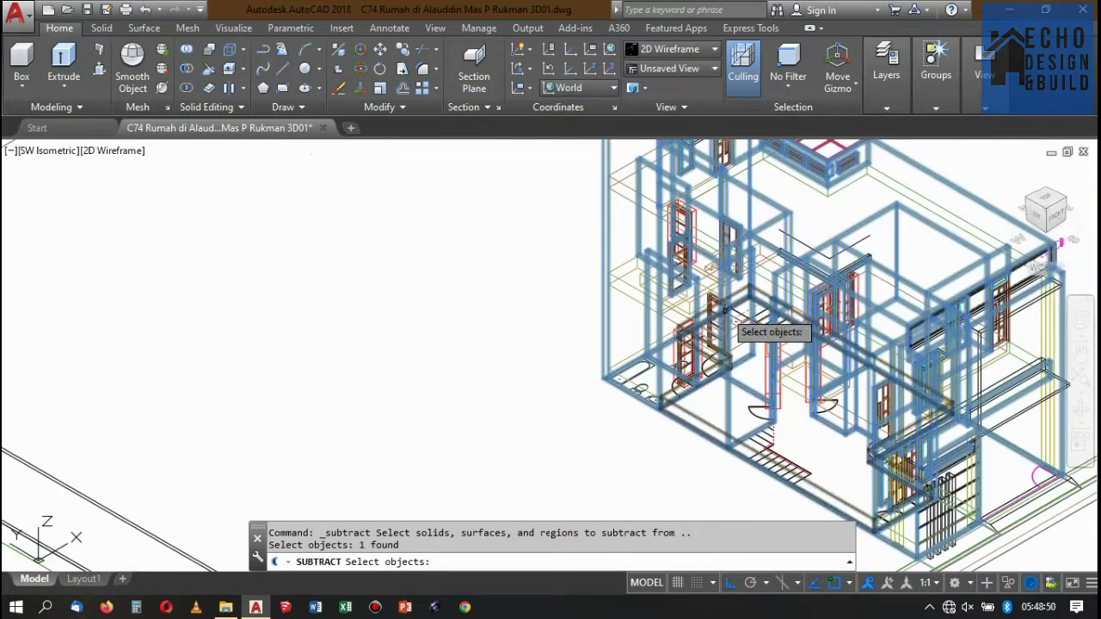
scroll(723, 311, "up", 2)
key("Return")
scroll(645, 338, "up", 2)
scroll(653, 332, "down", 1)
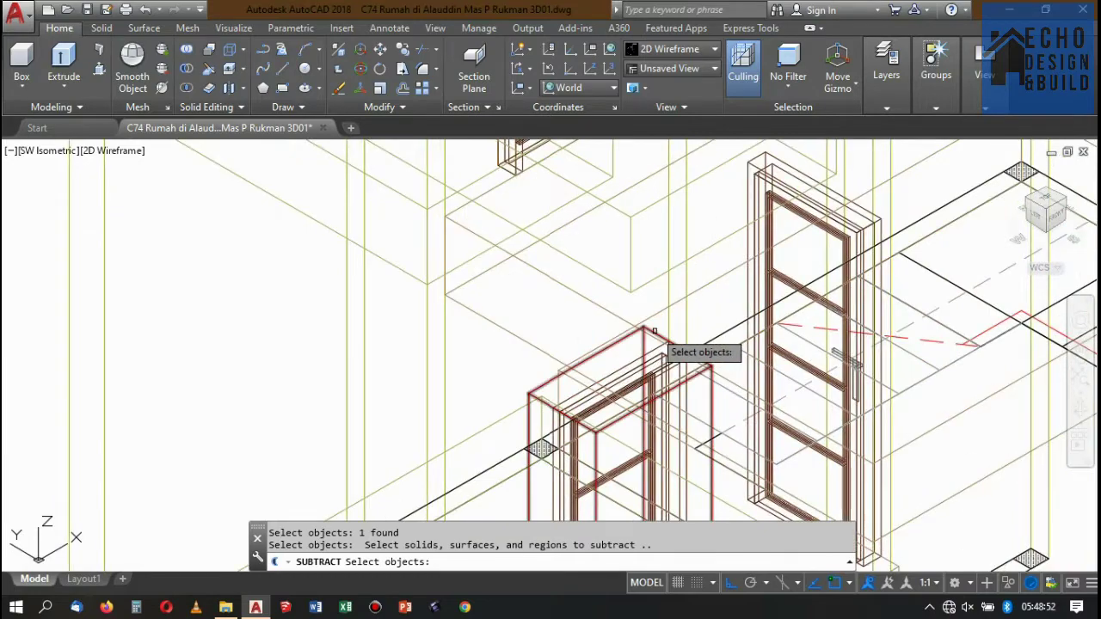
left_click(653, 331)
key("Return")
Cut another door opening by subtracting its door frame box from the walls.
scroll(658, 334, "down", 3)
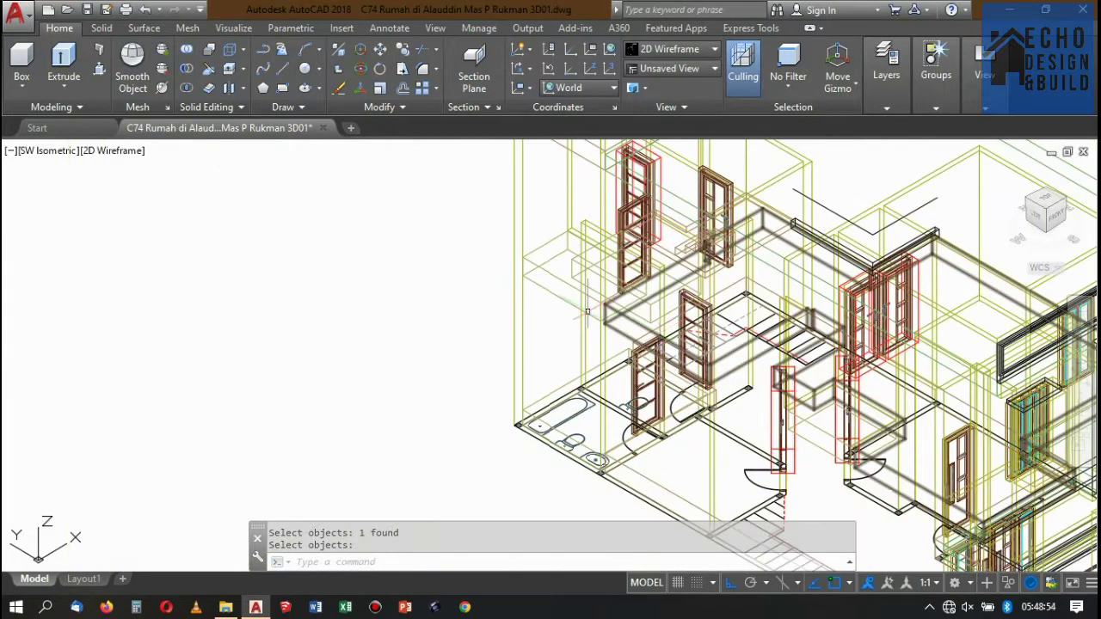
key("Return")
scroll(508, 301, "up", 2)
left_click(527, 294)
scroll(651, 342, "down", 3)
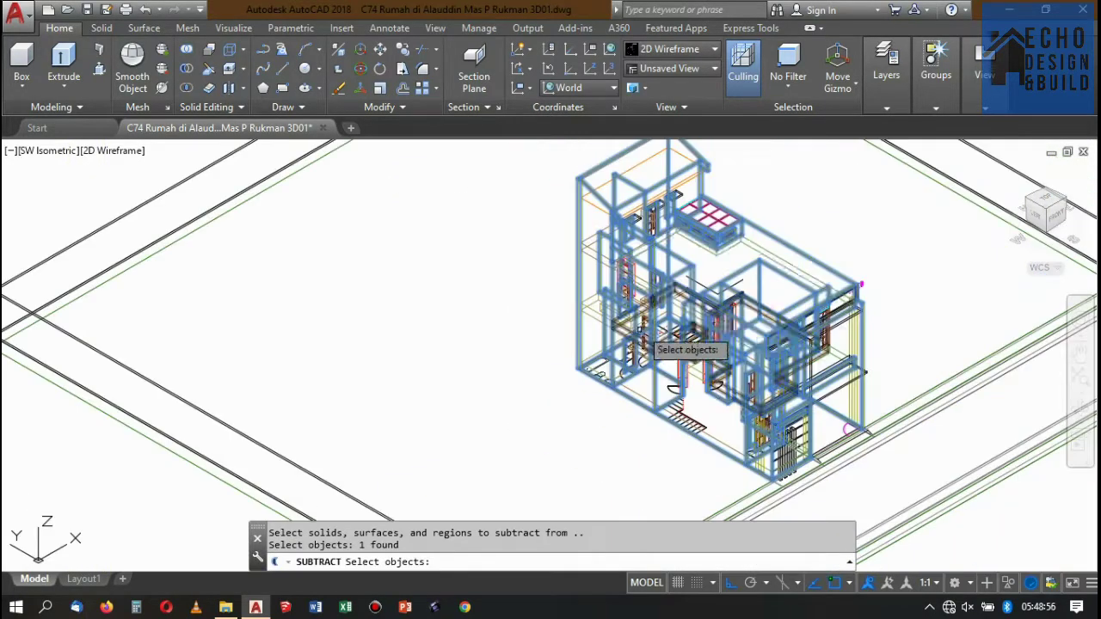
scroll(651, 342, "up", 2)
scroll(774, 313, "up", 2)
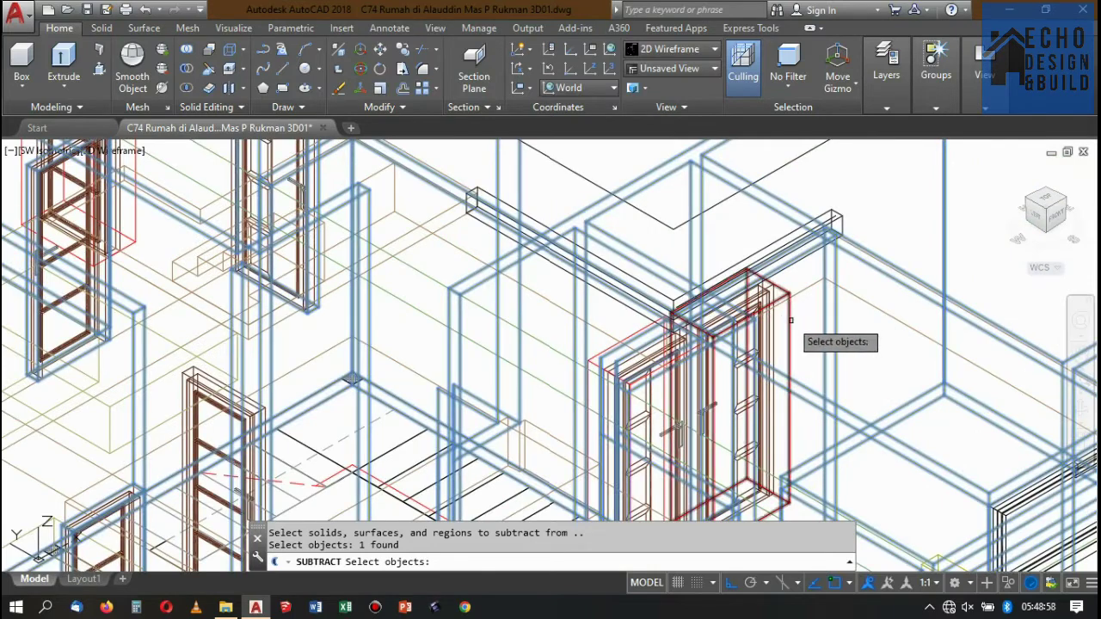
key("Return")
left_click(790, 324)
key("Return")
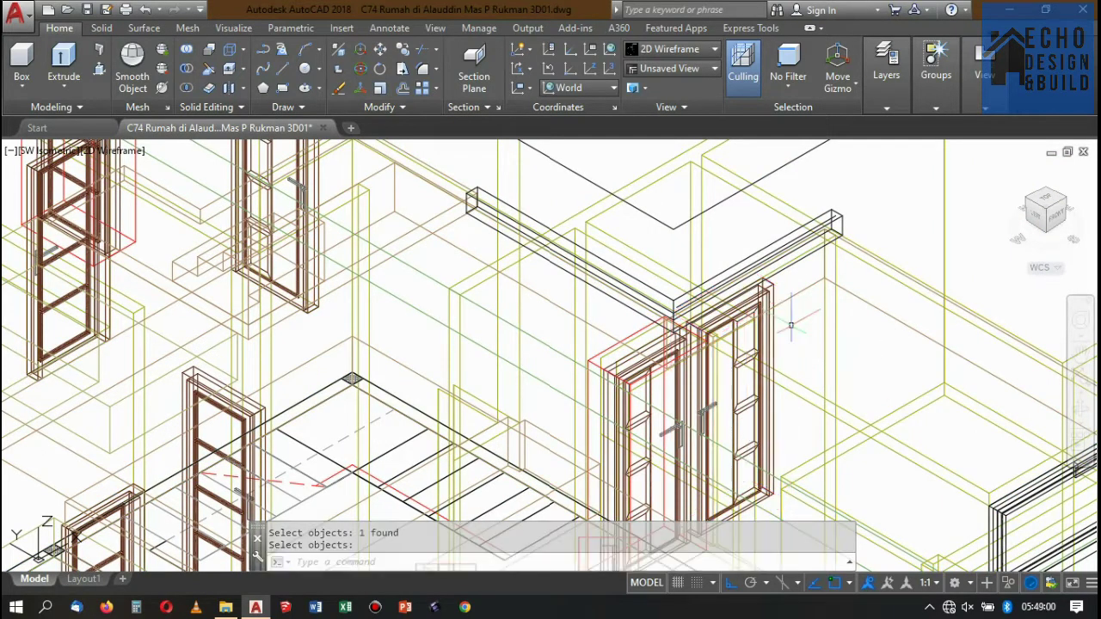
Subtract the neighbouring door's frame box from its wall solid, then cancel the leftover selection.
key("Return")
left_click(838, 325)
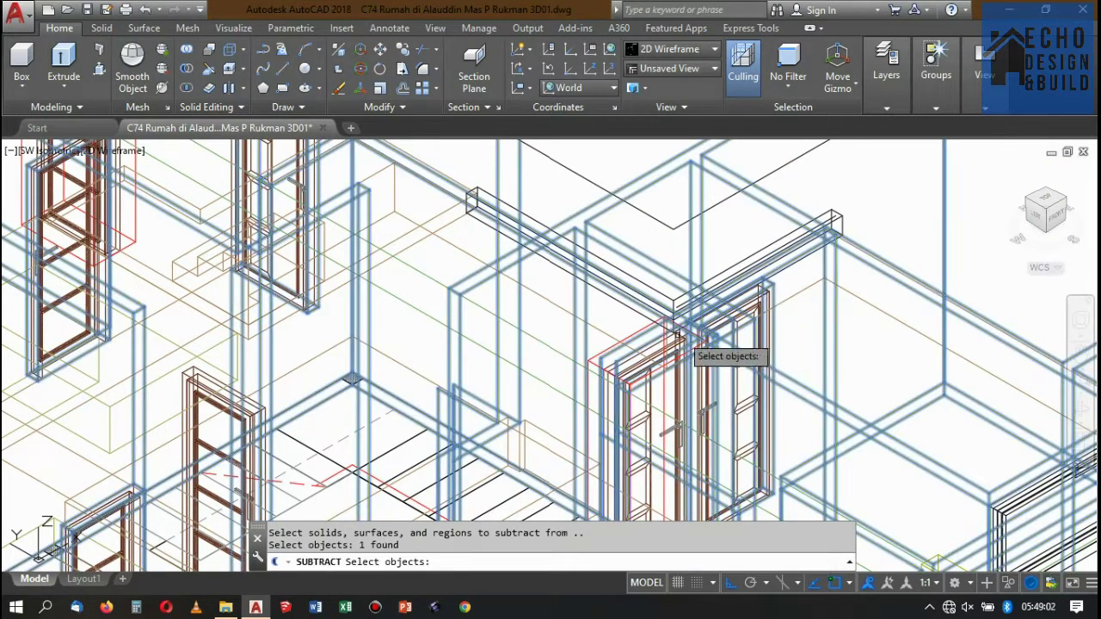
scroll(654, 344, "up", 2)
key("Return")
scroll(607, 344, "up", 1)
left_click(608, 341)
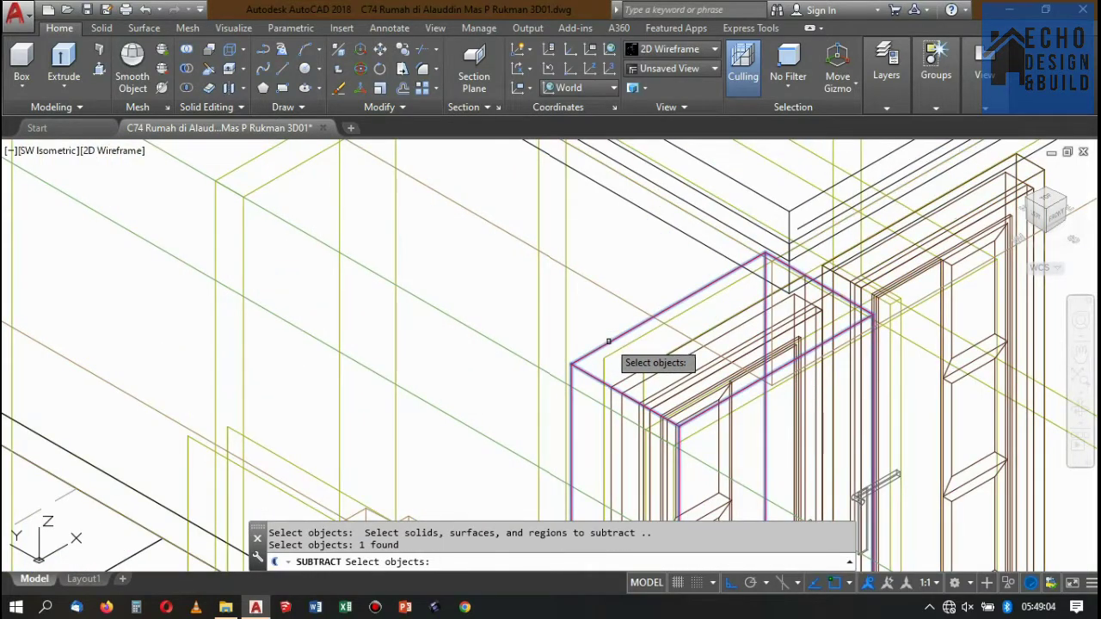
key("Return")
scroll(866, 279, "down", 3)
scroll(866, 280, "up", 1)
scroll(866, 279, "up", 1)
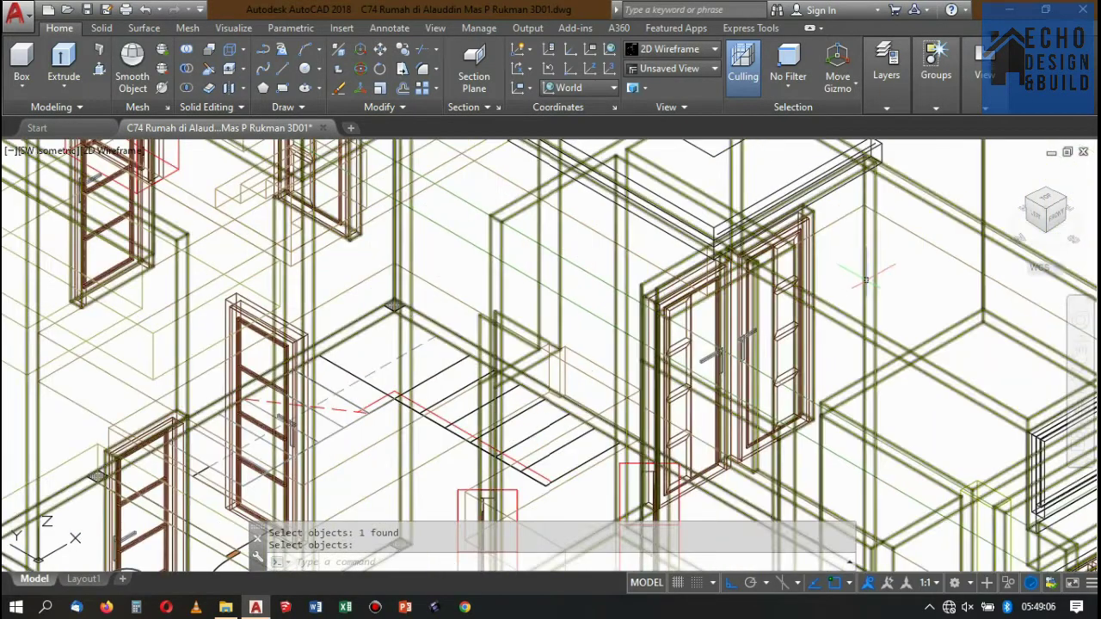
key("Return")
scroll(800, 239, "up", 3)
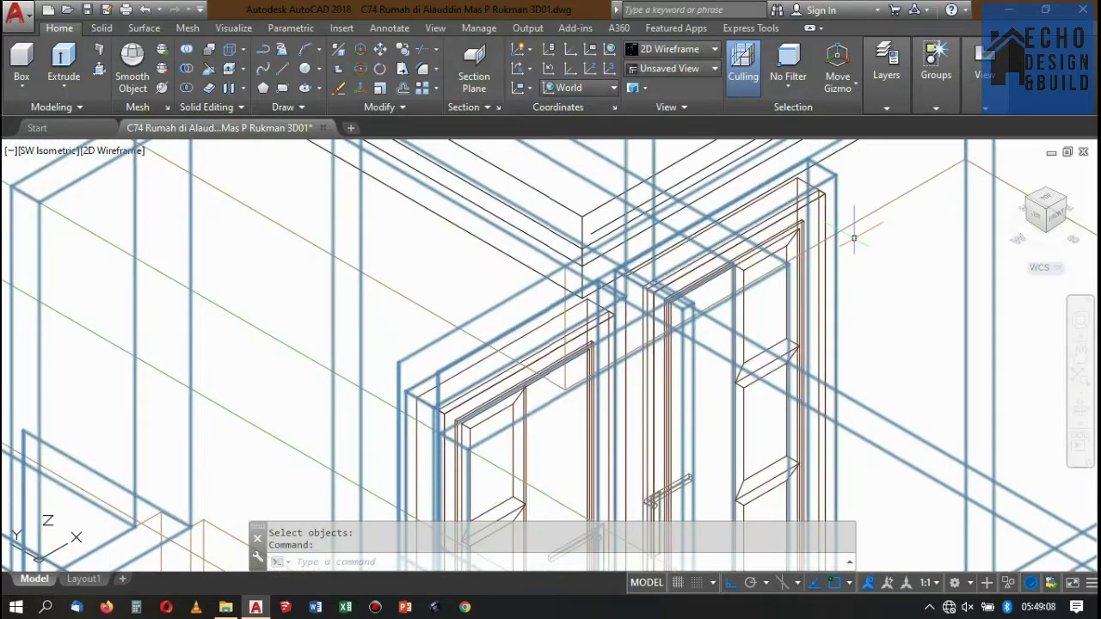
scroll(840, 228, "down", 3)
scroll(713, 232, "down", 2)
scroll(712, 232, "up", 3)
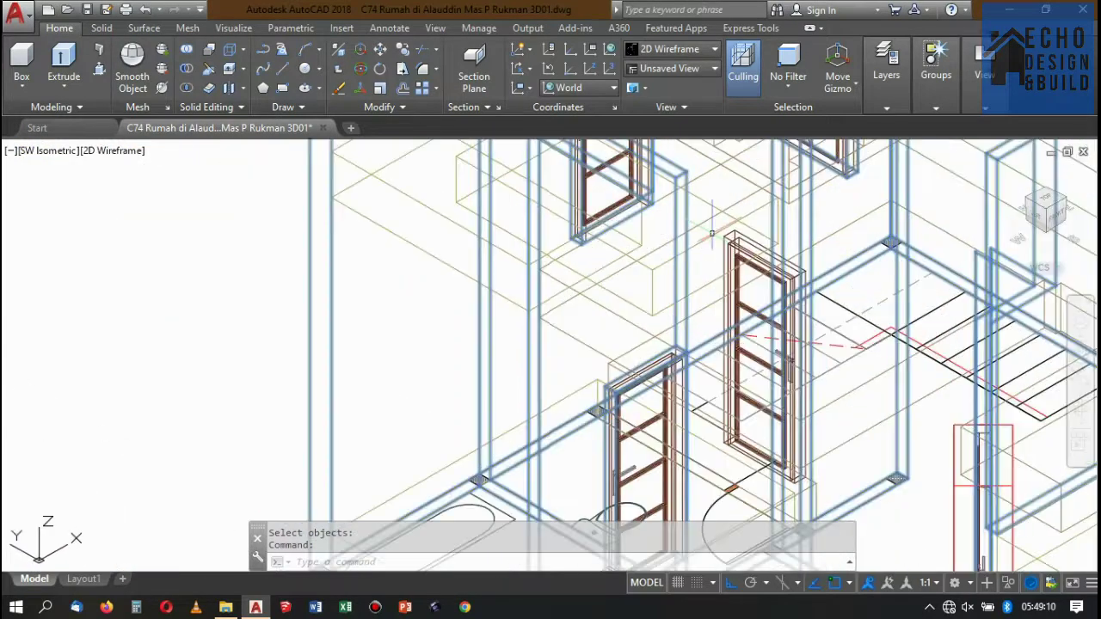
scroll(729, 234, "down", 3)
scroll(735, 224, "up", 3)
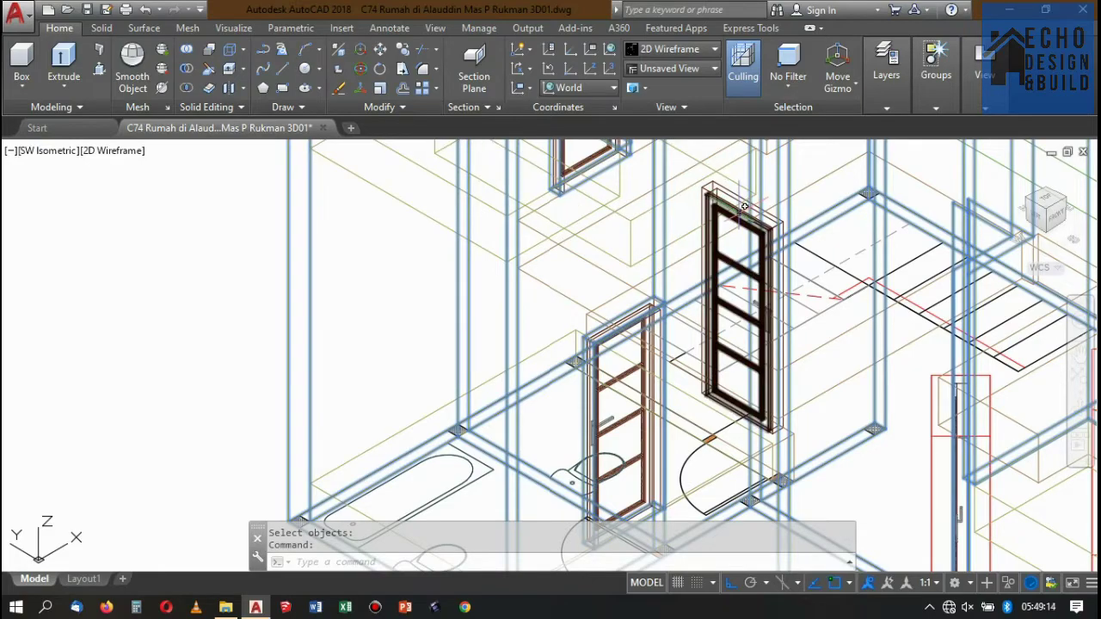
scroll(744, 206, "down", 3)
scroll(740, 215, "down", 2)
scroll(920, 227, "up", 4)
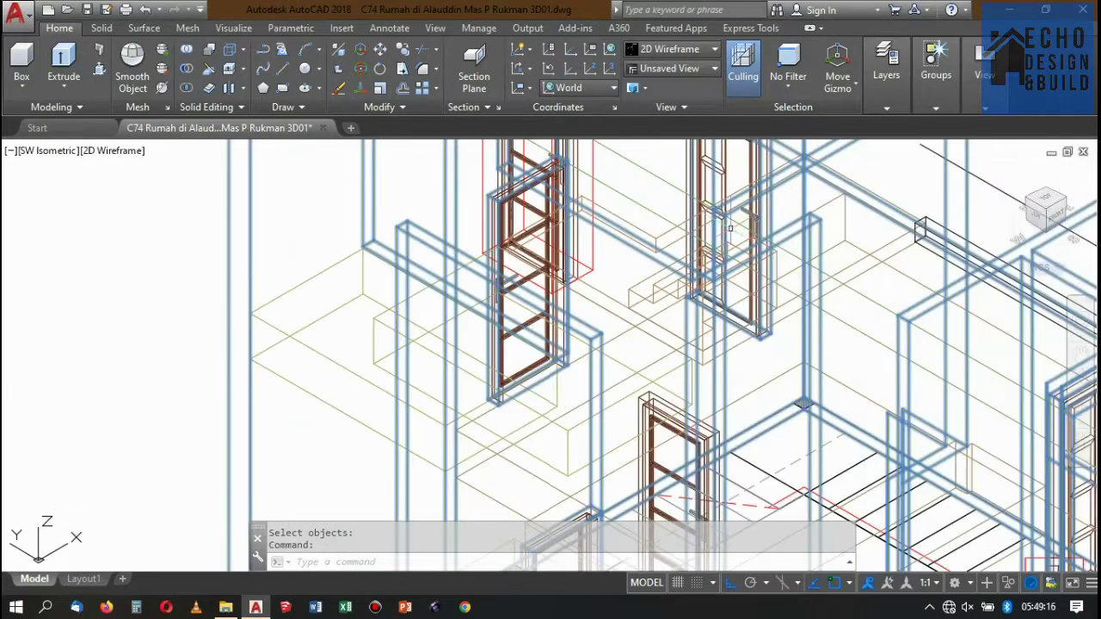
scroll(710, 272, "down", 3)
scroll(710, 272, "up", 4)
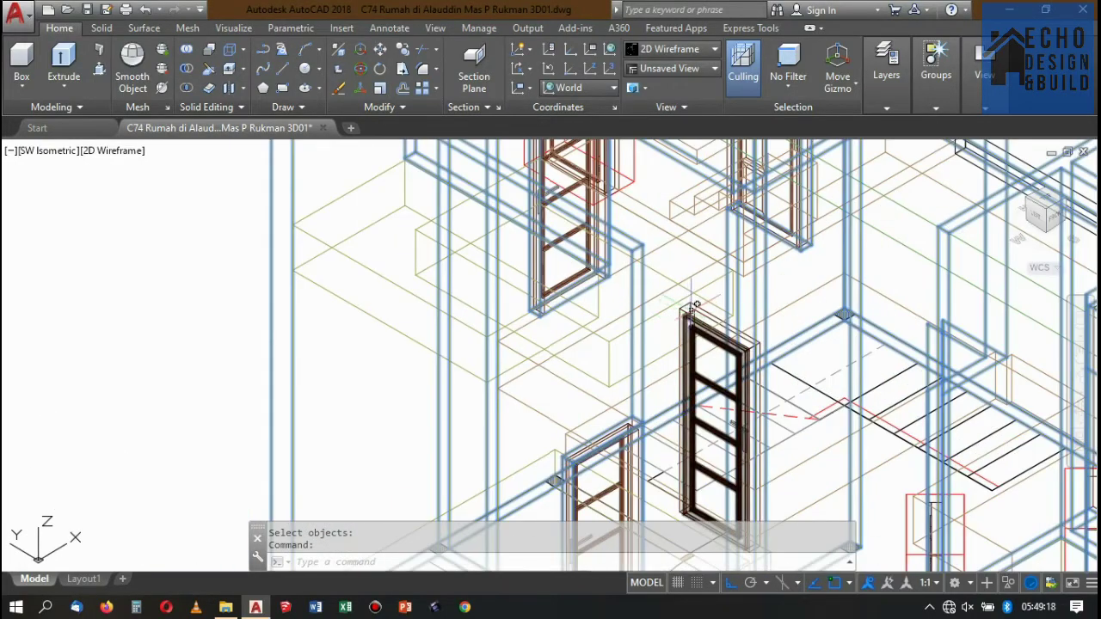
scroll(695, 305, "down", 8)
scroll(723, 304, "up", 4)
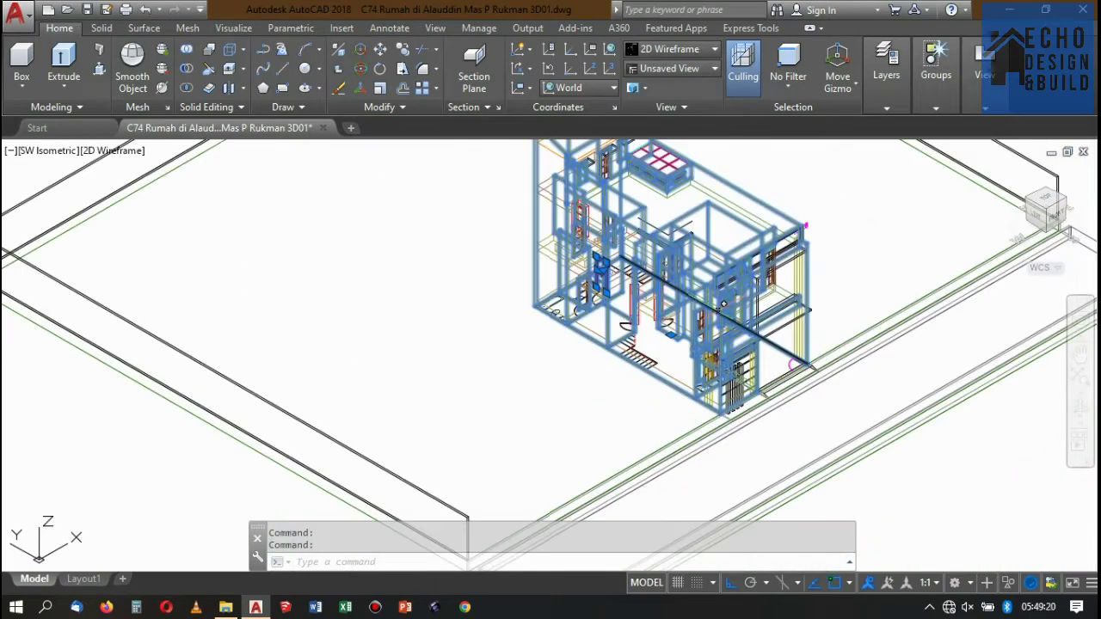
scroll(722, 304, "up", 5)
scroll(697, 304, "down", 3)
scroll(673, 303, "up", 3)
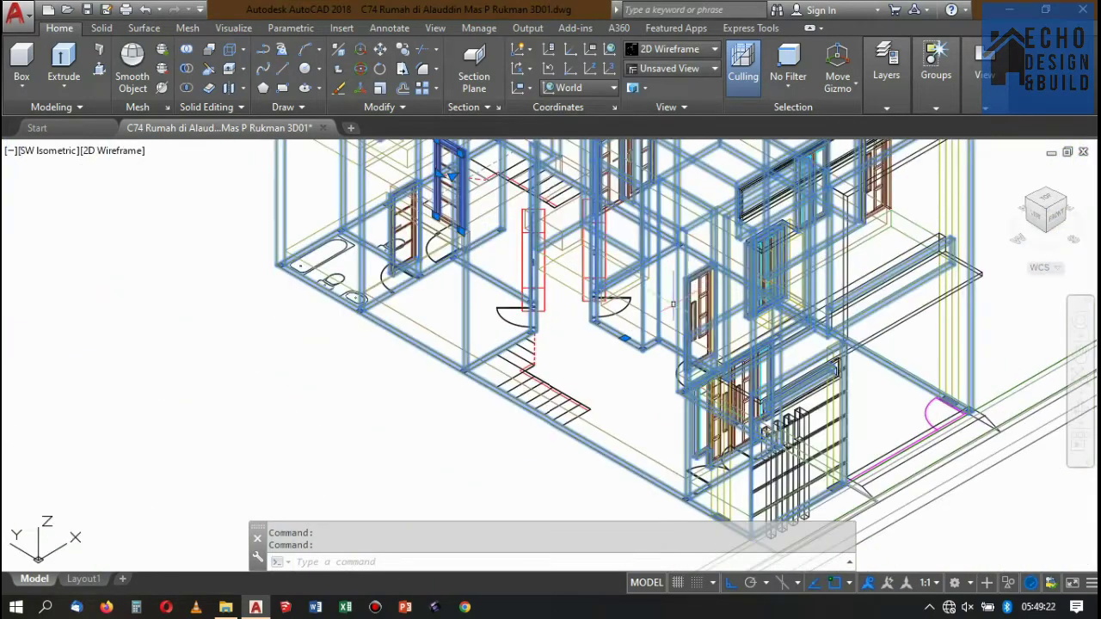
scroll(673, 302, "down", 3)
key("Escape")
scroll(663, 275, "up", 5)
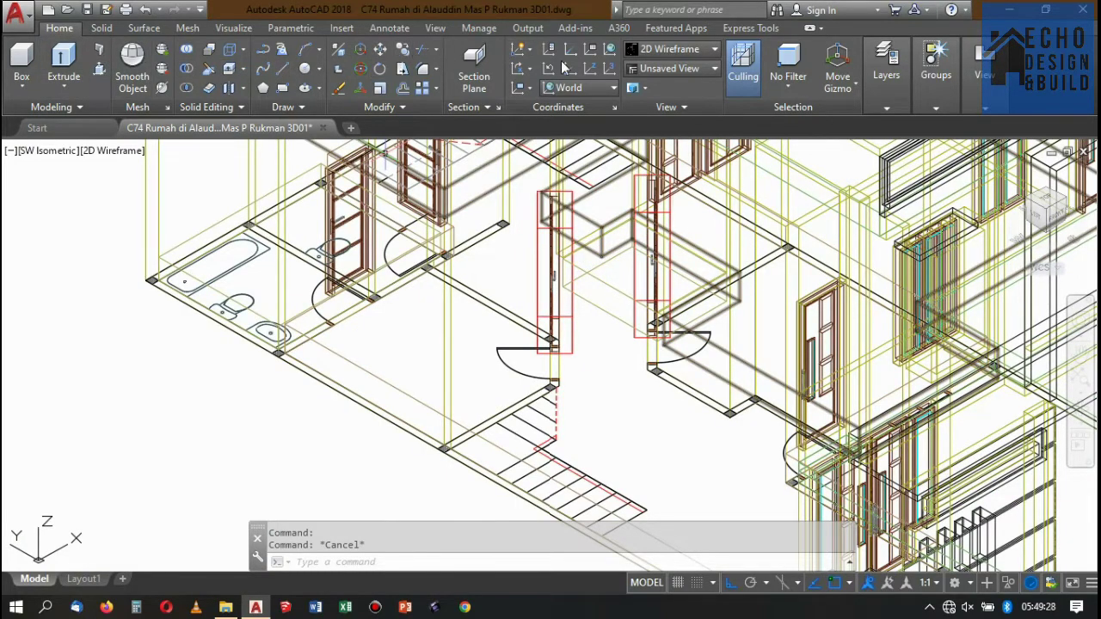
Subtract the two hallway door boxes near the bathroom from the wall solid.
left_click(193, 74)
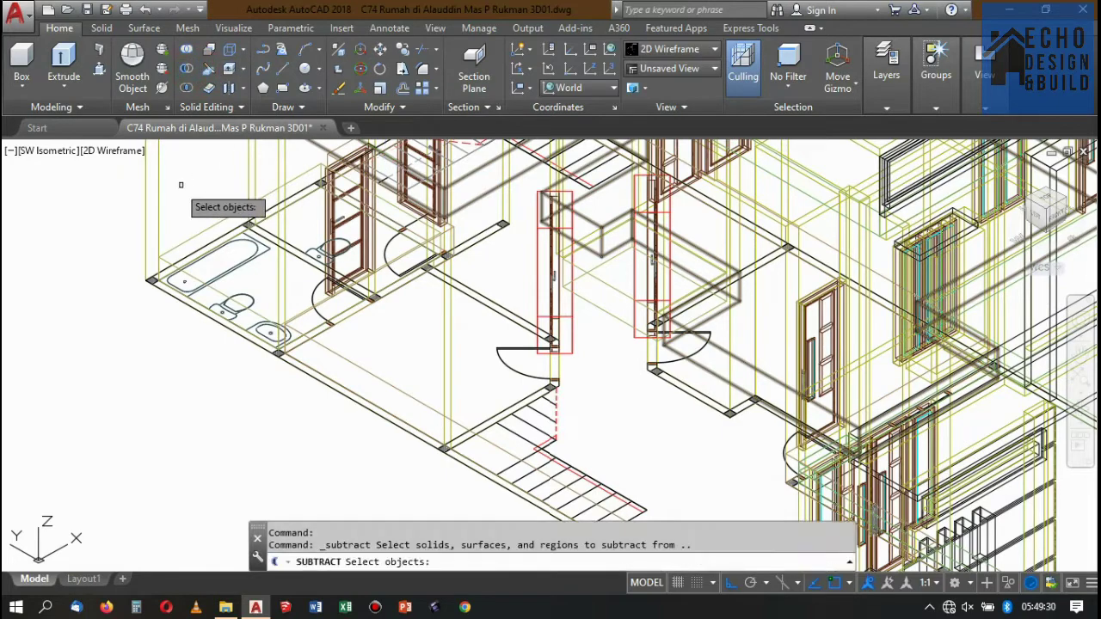
left_click(159, 186)
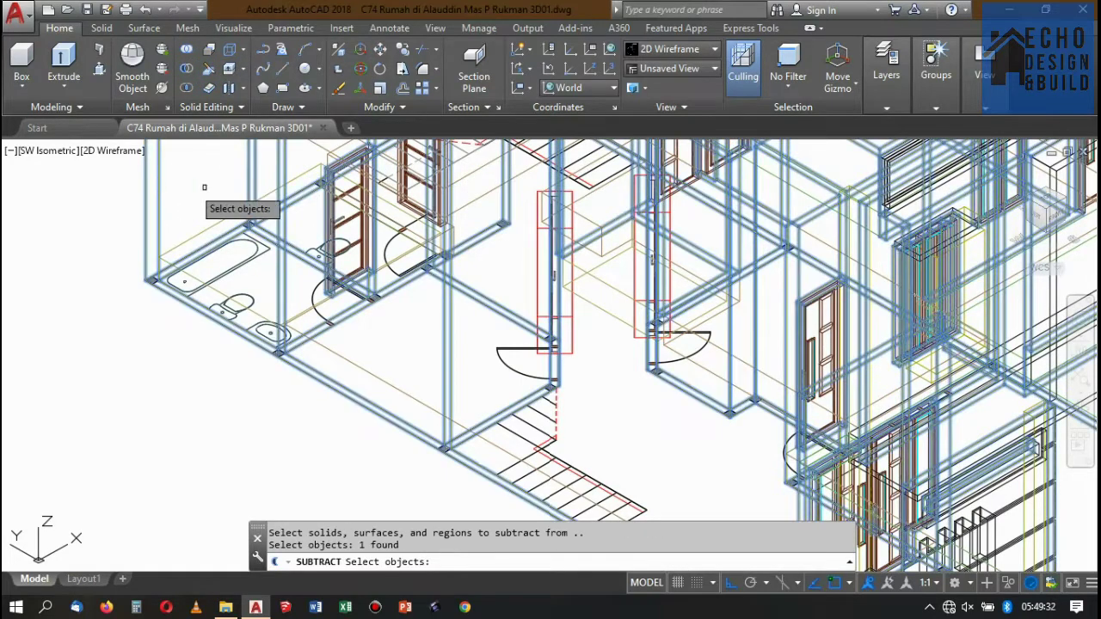
scroll(507, 219, "up", 2)
key("Return")
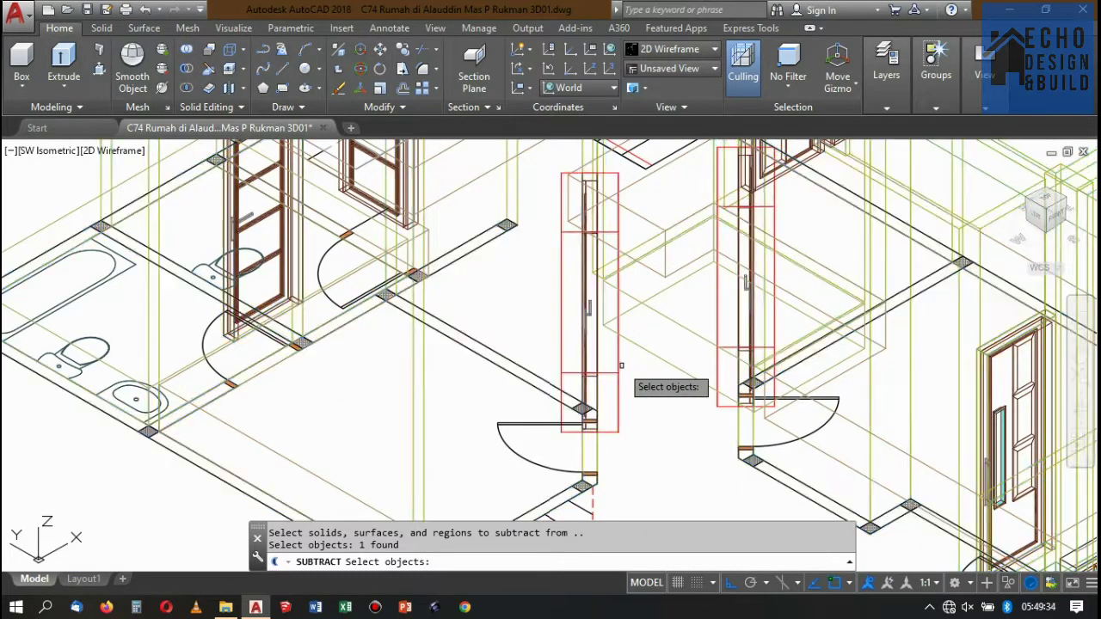
left_click(774, 269)
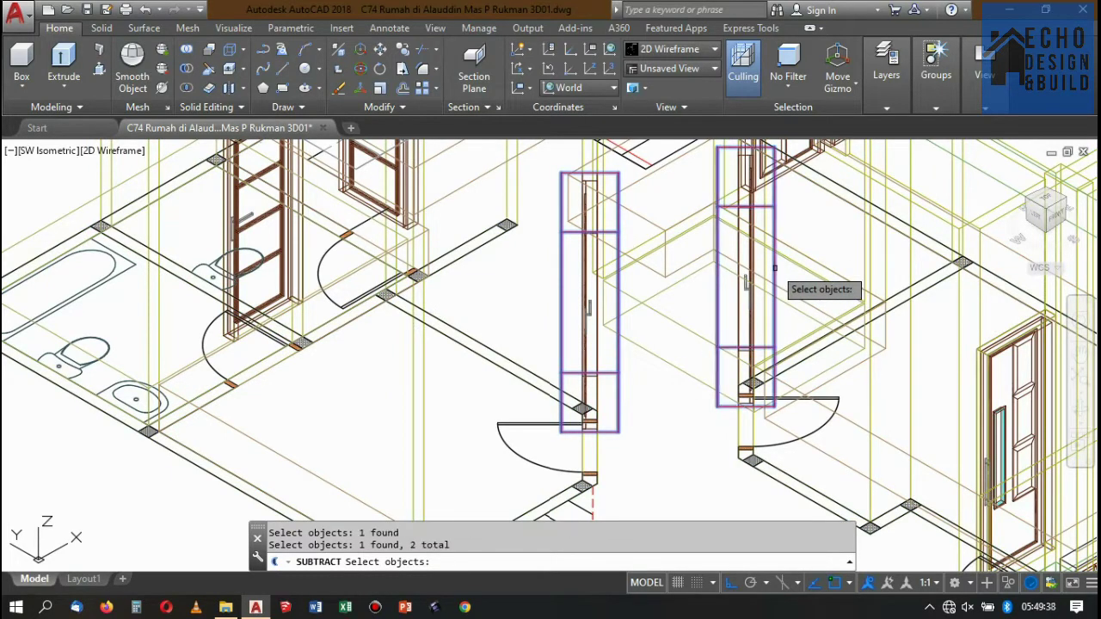
scroll(774, 268, "down", 5)
scroll(640, 222, "up", 2)
scroll(640, 221, "up", 3)
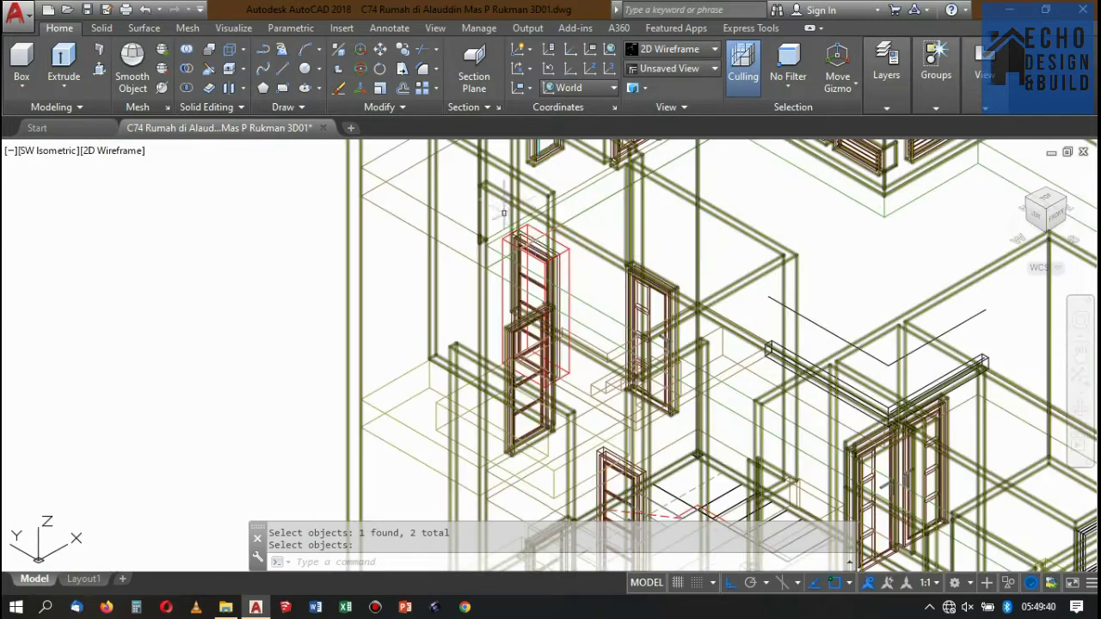
scroll(579, 228, "up", 2)
key("Return")
key("Return")
Cut the next door's opening by subtracting its outer door frame from the wall.
left_click(600, 247)
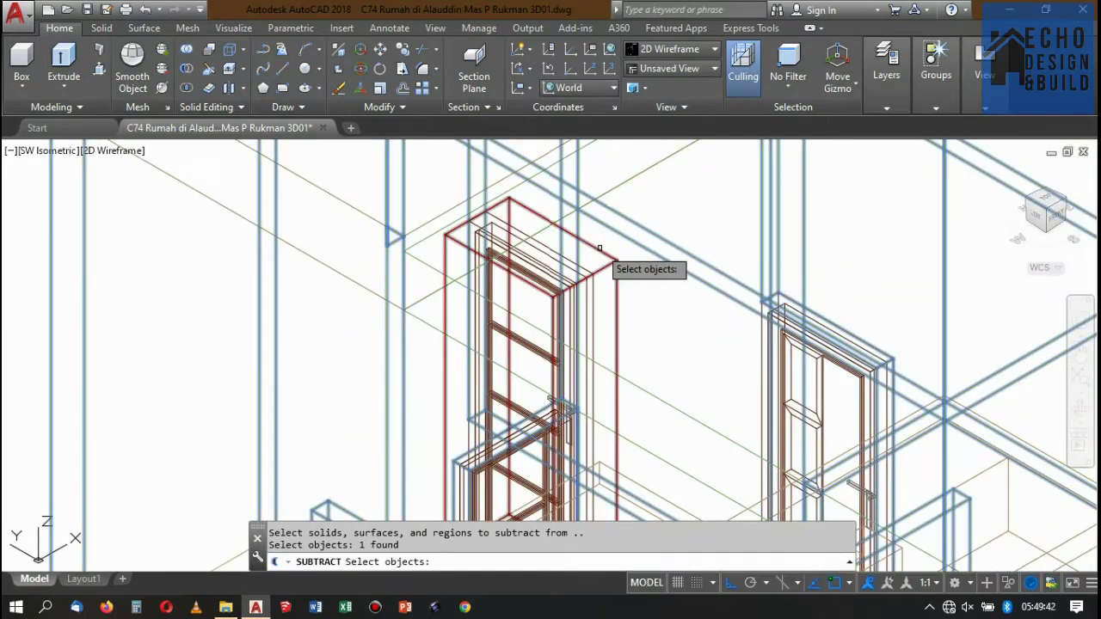
key("Return")
left_click(600, 248)
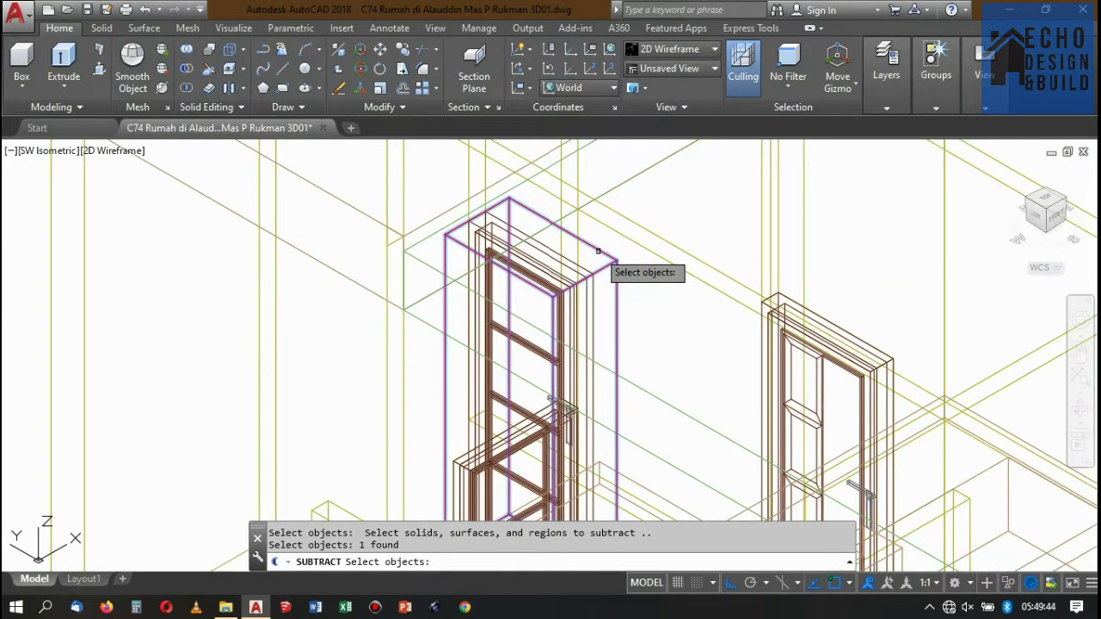
key("Return")
scroll(599, 246, "down", 4)
scroll(609, 223, "up", 4)
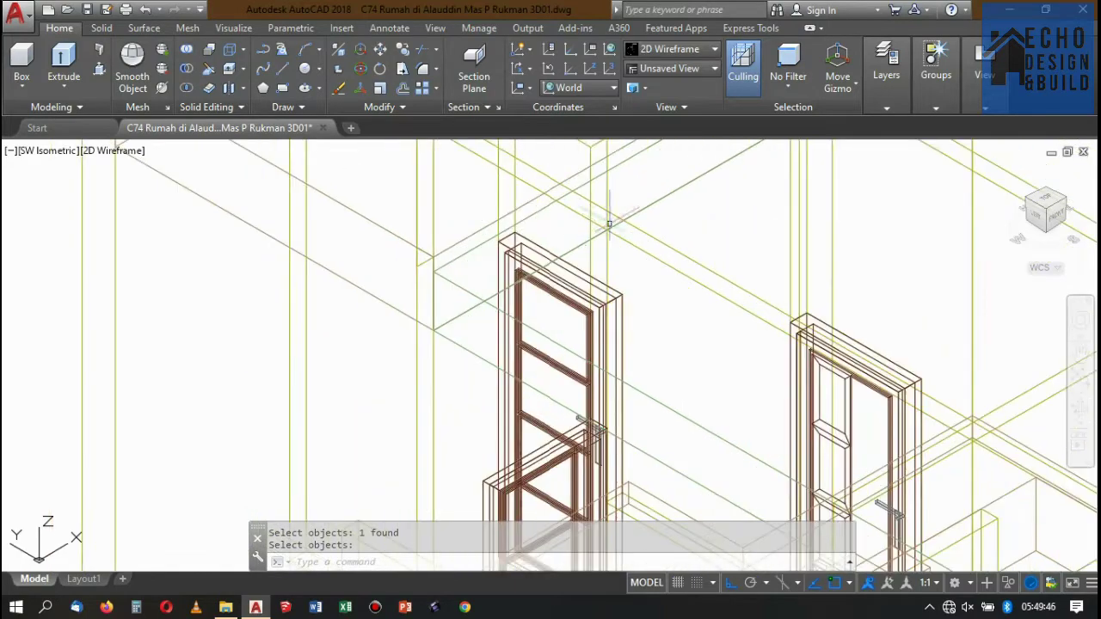
key("Return")
scroll(541, 236, "down", 2)
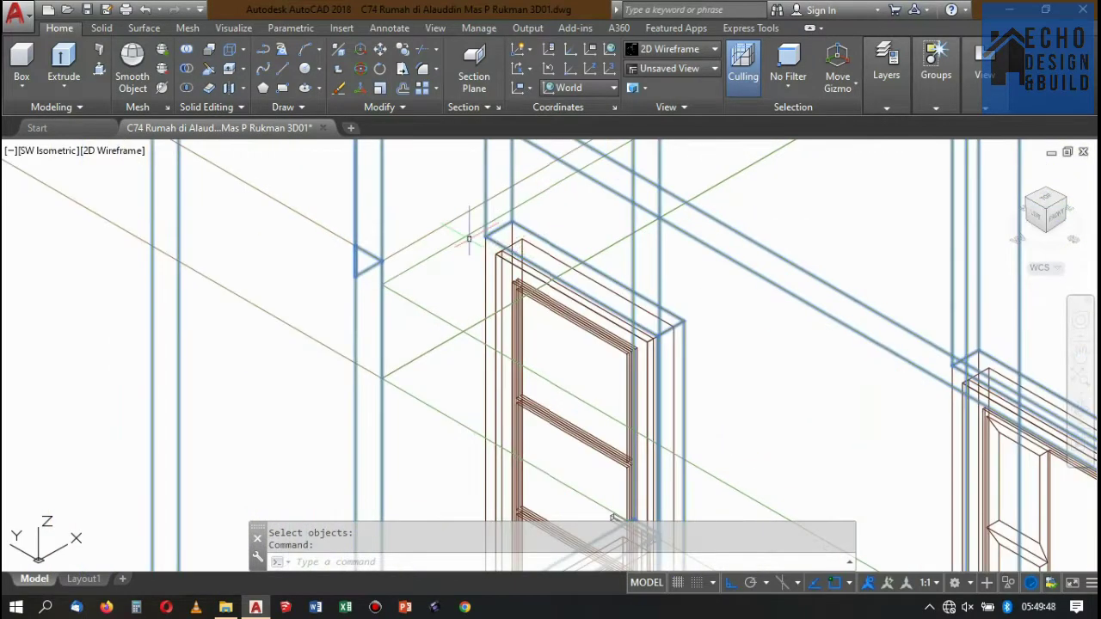
scroll(560, 250, "down", 2)
scroll(588, 272, "down", 1)
scroll(538, 352, "up", 2)
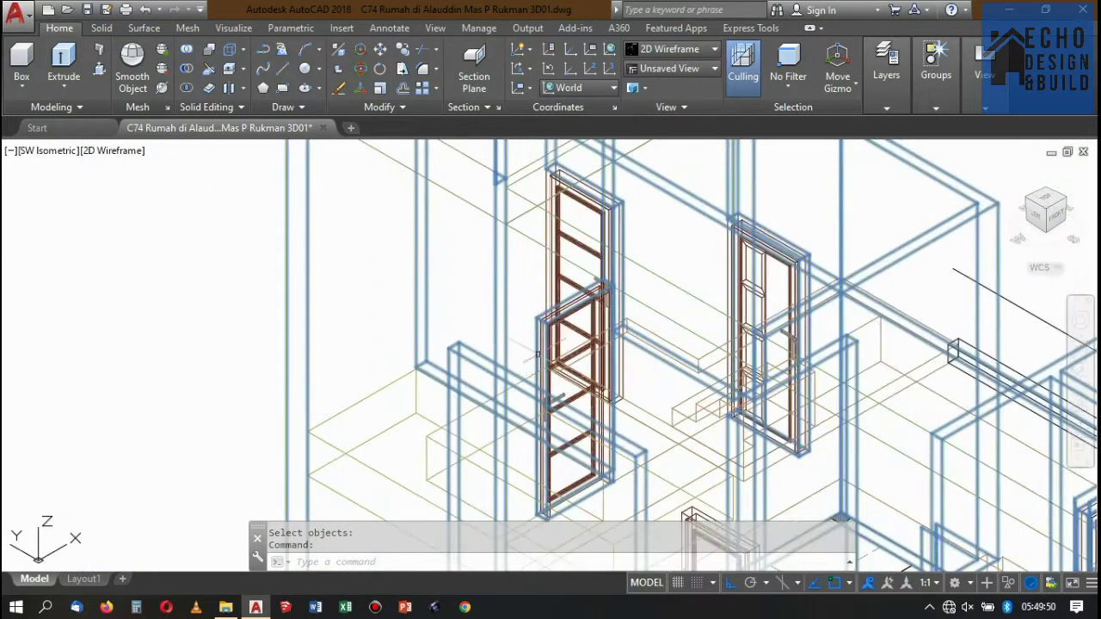
scroll(572, 160, "up", 2)
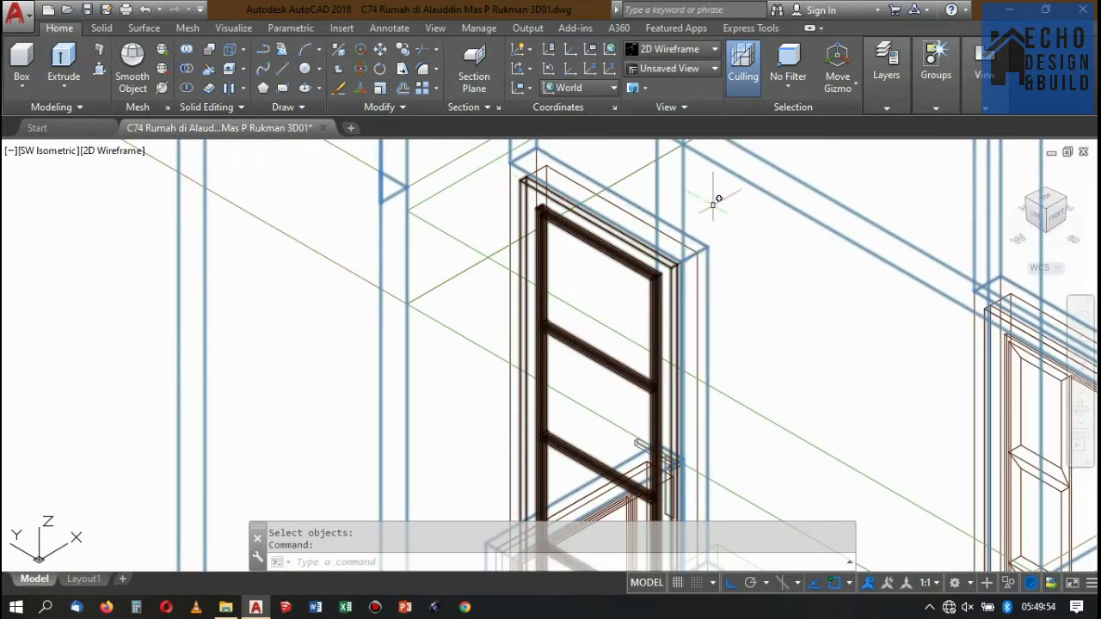
scroll(713, 204, "down", 2)
scroll(732, 232, "down", 5)
scroll(748, 260, "up", 2)
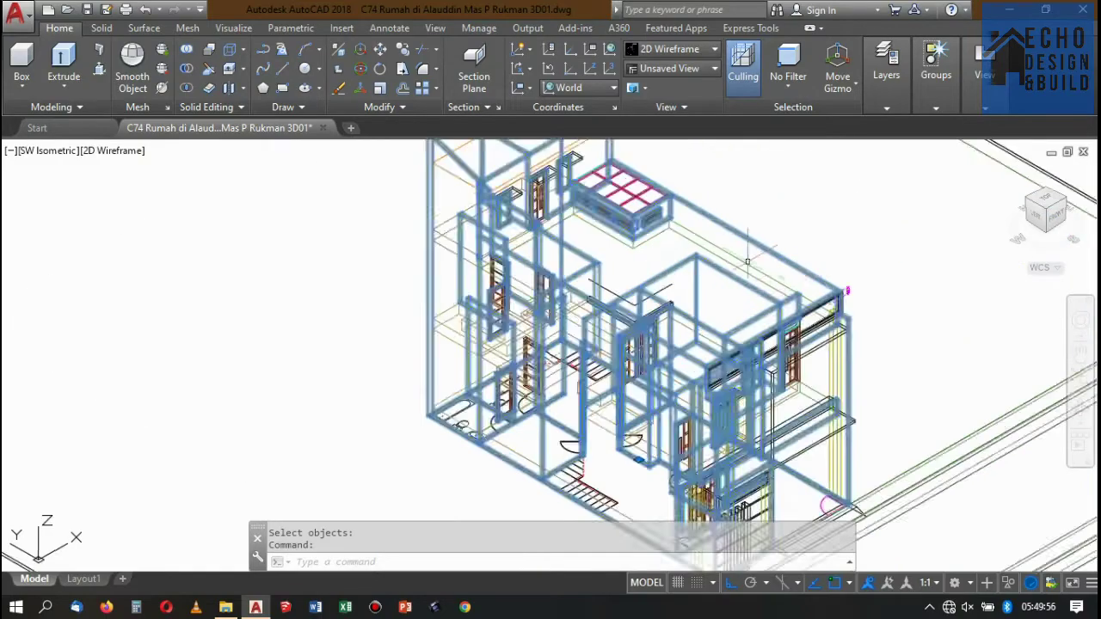
scroll(747, 260, "up", 1)
scroll(679, 223, "down", 3)
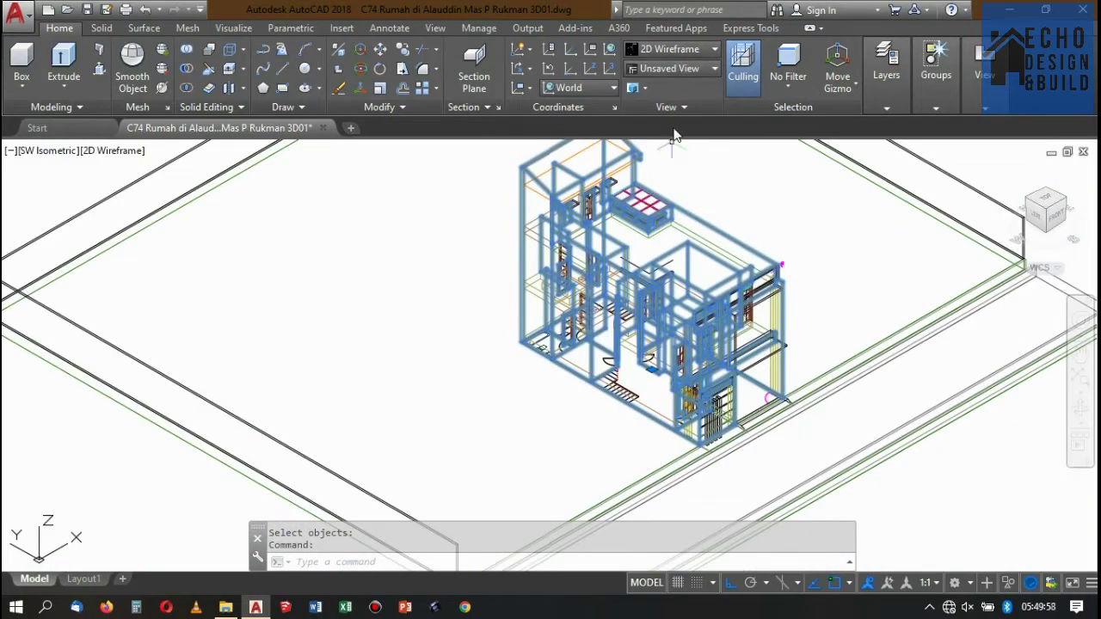
scroll(632, 299, "up", 1)
scroll(633, 299, "up", 2)
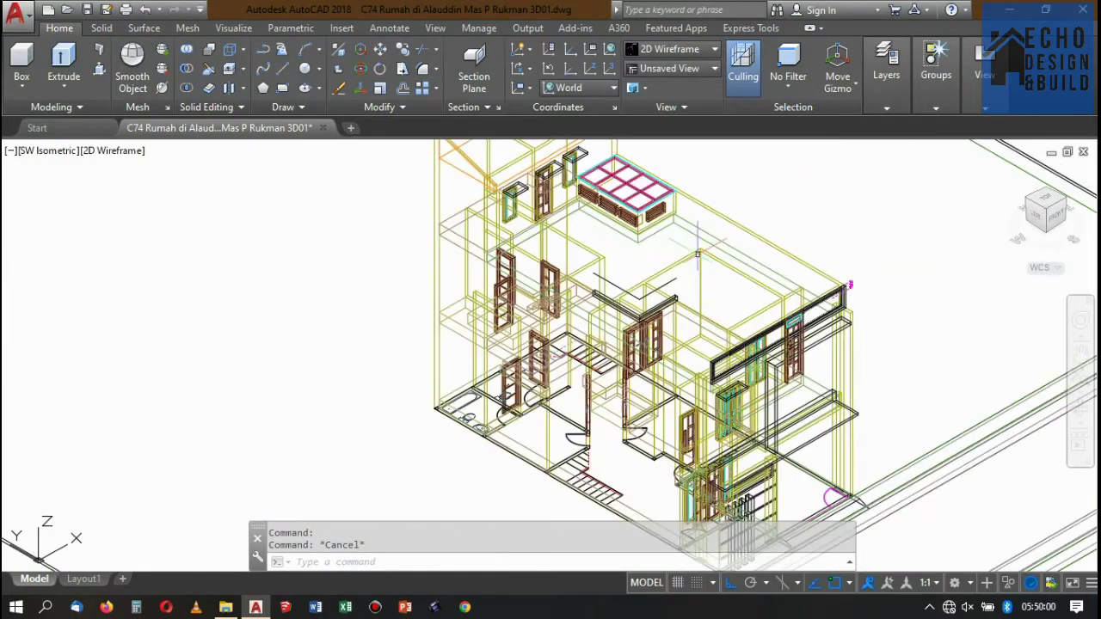
scroll(632, 299, "up", 2)
scroll(632, 300, "up", 2)
left_click(677, 299)
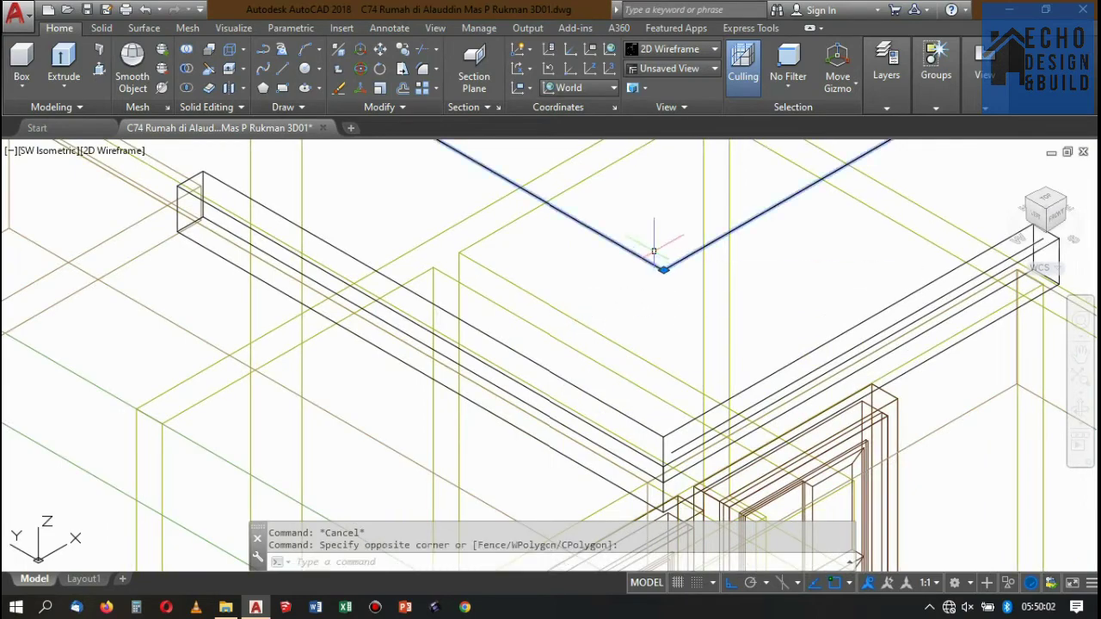
scroll(637, 275, "down", 1)
scroll(651, 278, "down", 3)
left_click(652, 283)
key("Delete")
scroll(652, 282, "down", 3)
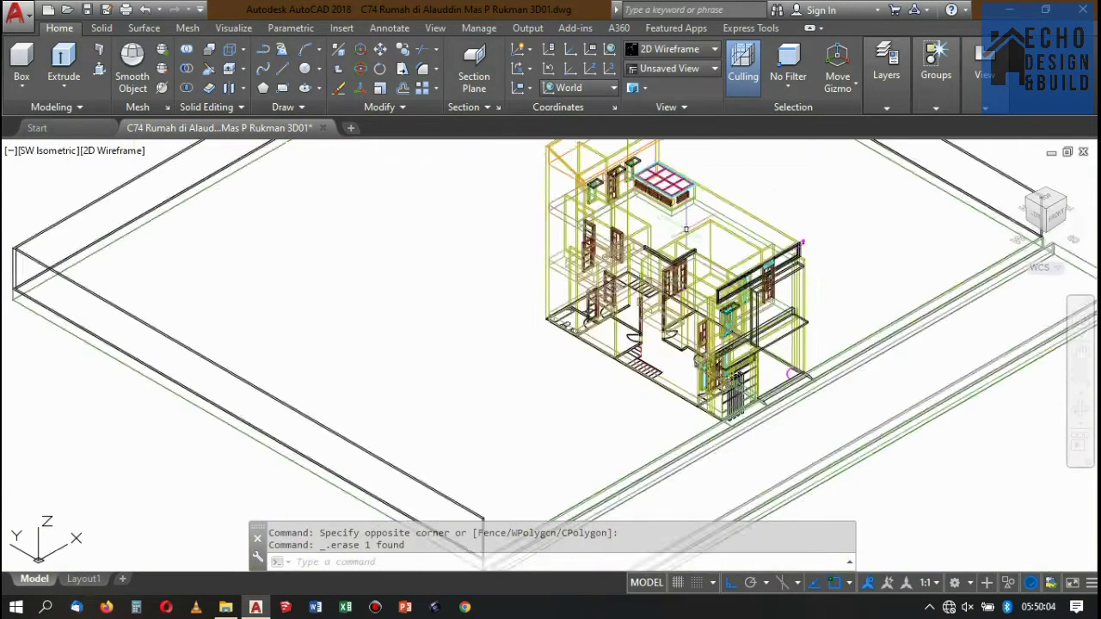
scroll(714, 258, "down", 2)
scroll(714, 284, "down", 1)
scroll(672, 355, "up", 2)
scroll(672, 356, "up", 3)
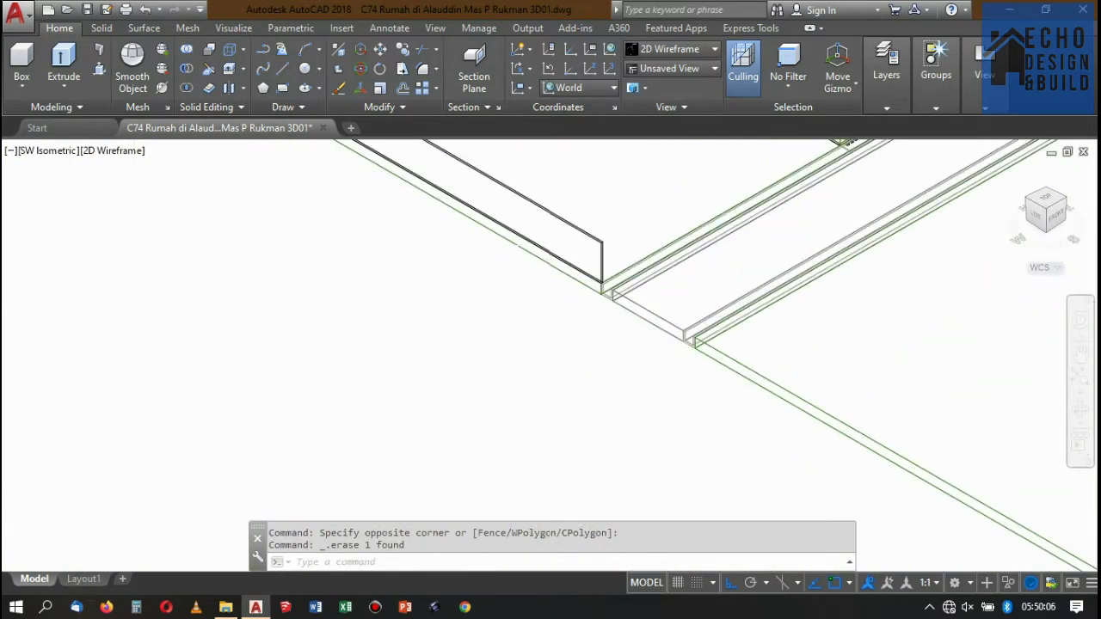
scroll(667, 344, "down", 2)
scroll(653, 318, "up", 2)
scroll(663, 331, "down", 3)
scroll(664, 331, "up", 3)
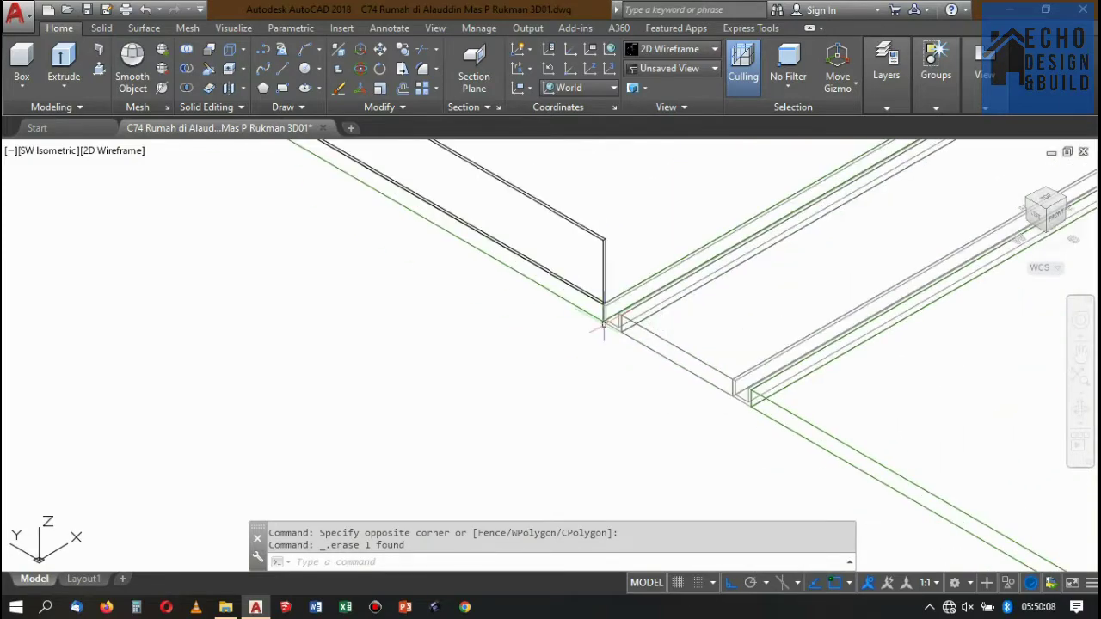
scroll(720, 324, "down", 1)
scroll(631, 287, "up", 1)
scroll(759, 284, "down", 3)
scroll(821, 259, "up", 2)
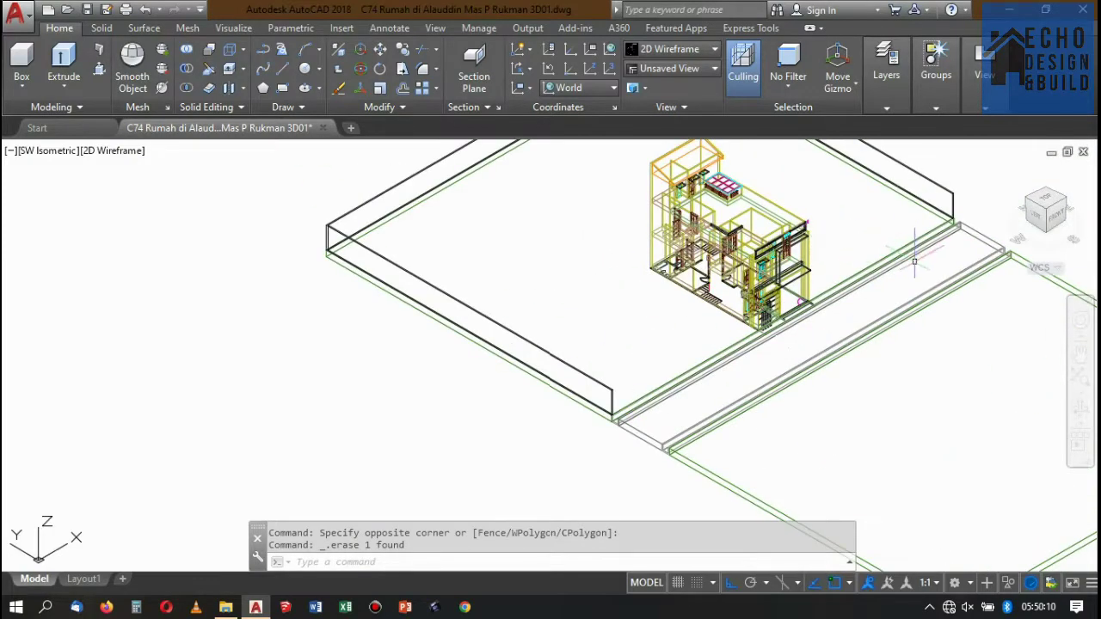
scroll(954, 249, "up", 2)
scroll(860, 295, "down", 3)
scroll(581, 417, "up", 3)
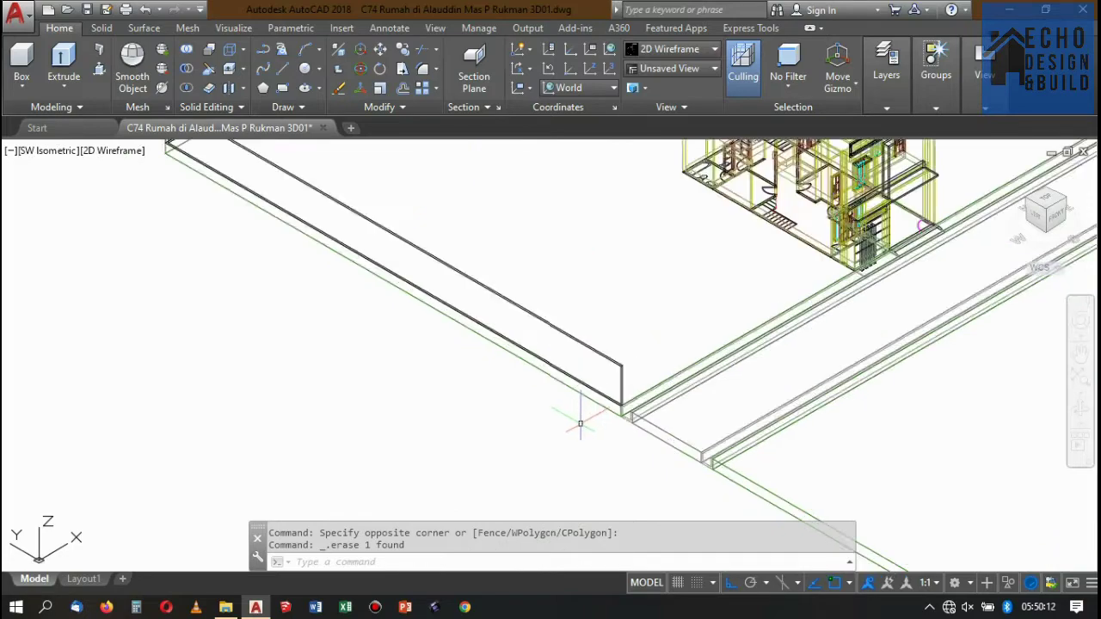
scroll(591, 394, "down", 4)
scroll(591, 394, "up", 2)
scroll(582, 307, "up", 1)
scroll(550, 292, "up", 2)
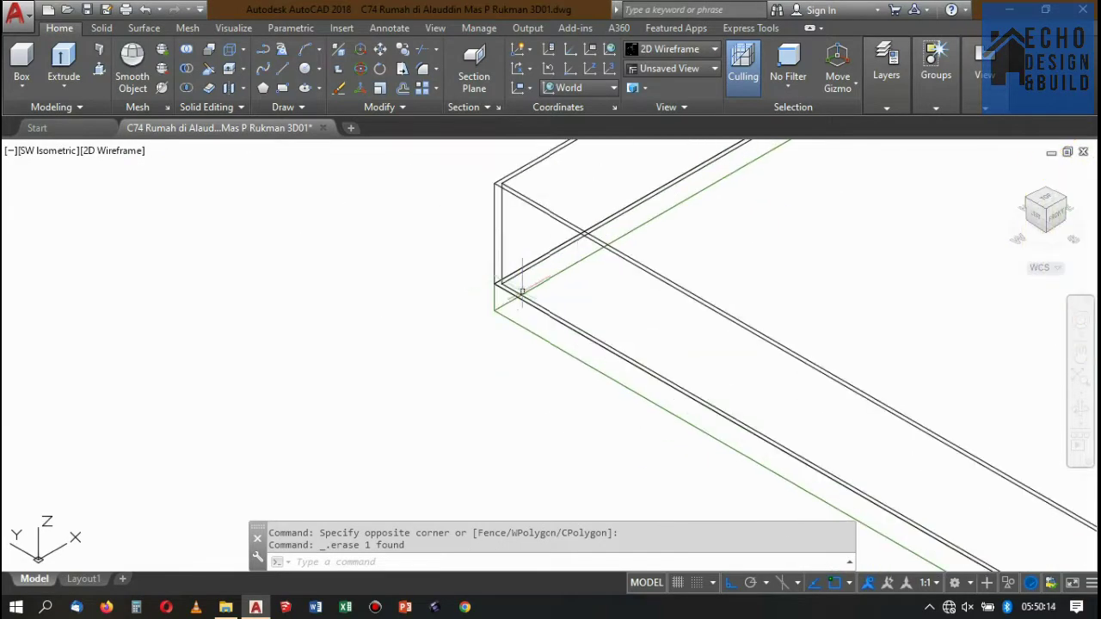
scroll(576, 284, "down", 1)
scroll(576, 284, "up", 2)
scroll(594, 280, "down", 2)
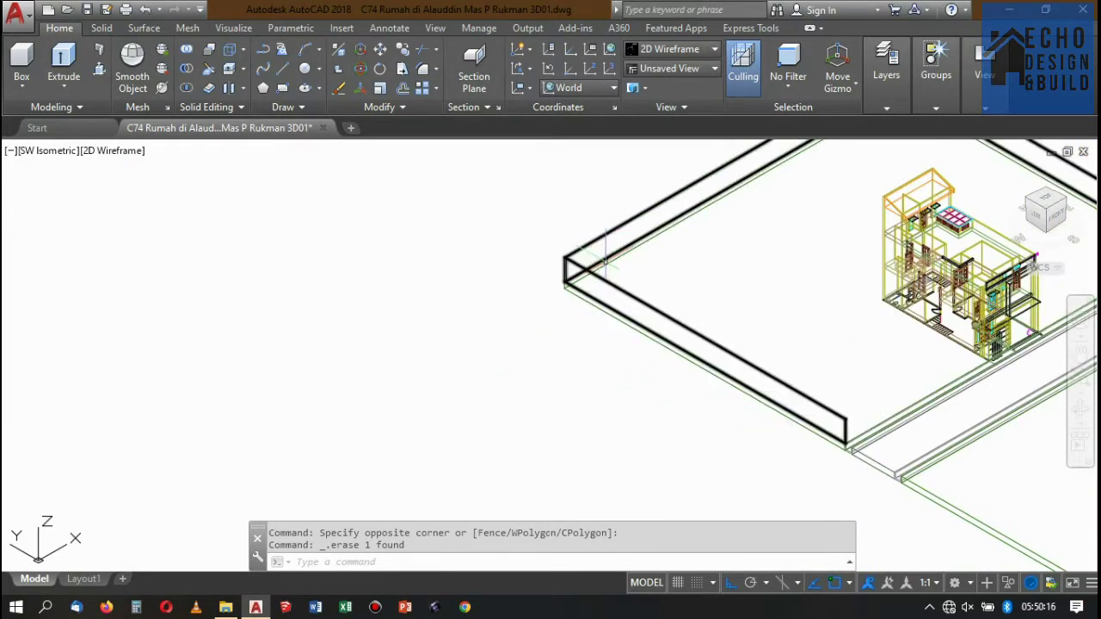
scroll(605, 290, "down", 5)
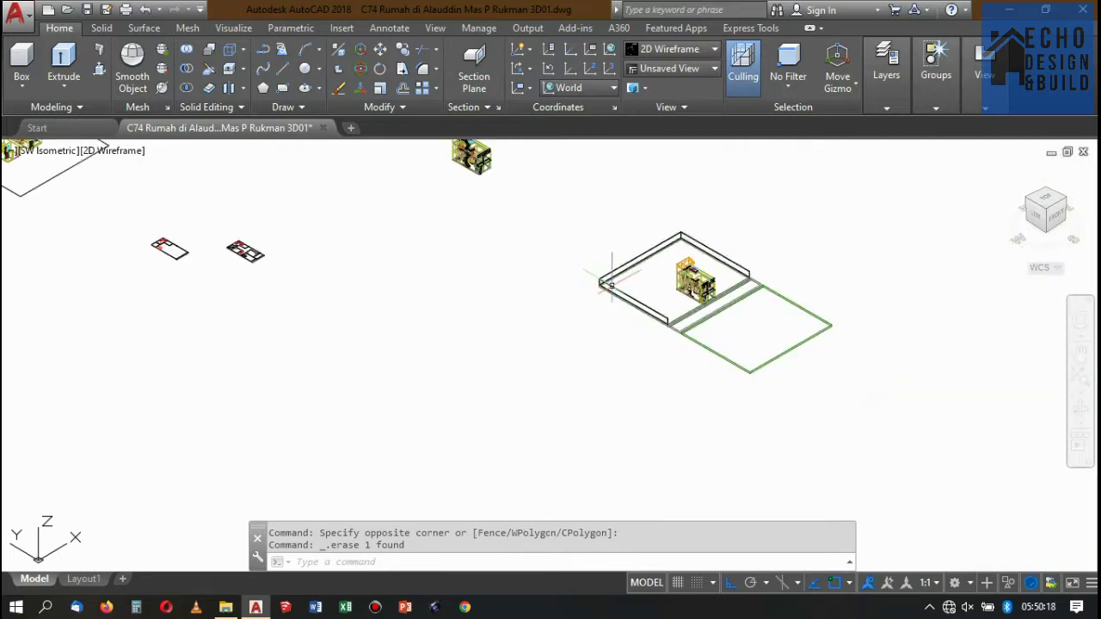
scroll(679, 279, "up", 3)
scroll(712, 254, "up", 2)
key("Escape")
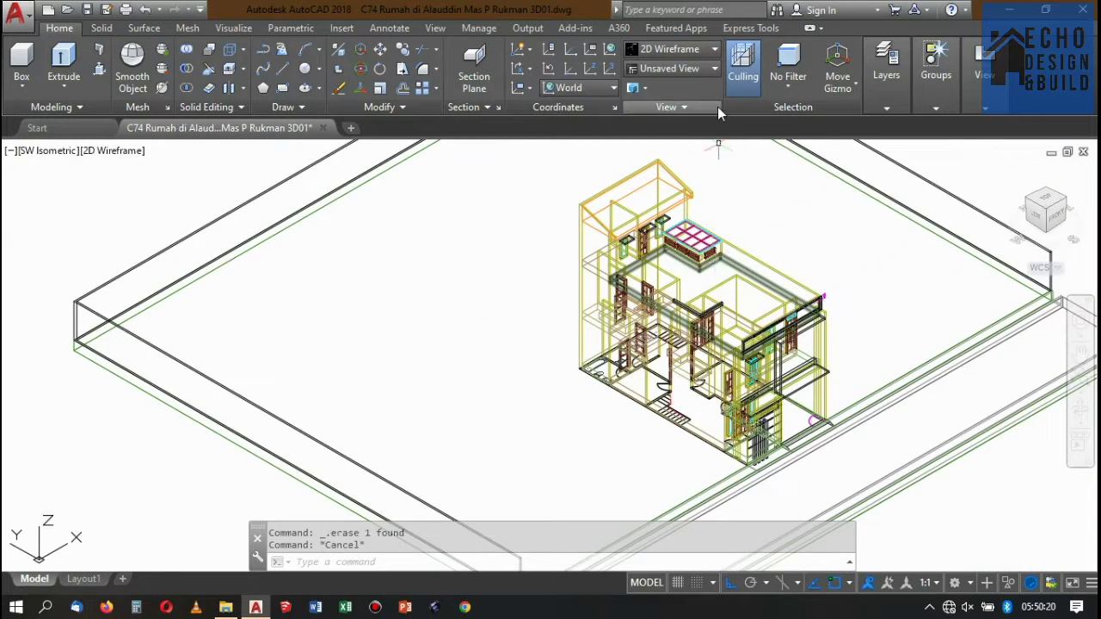
Apply the Conceptual visual style and zoom out to see the shaded house and green site.
left_click(694, 50)
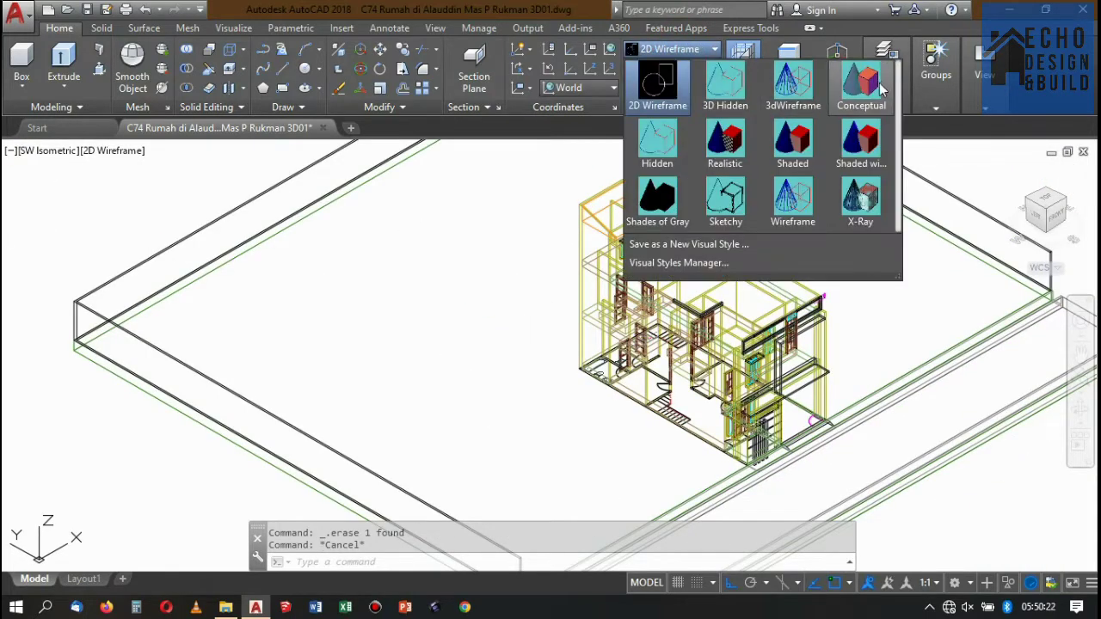
left_click(861, 86)
scroll(722, 276, "up", 3)
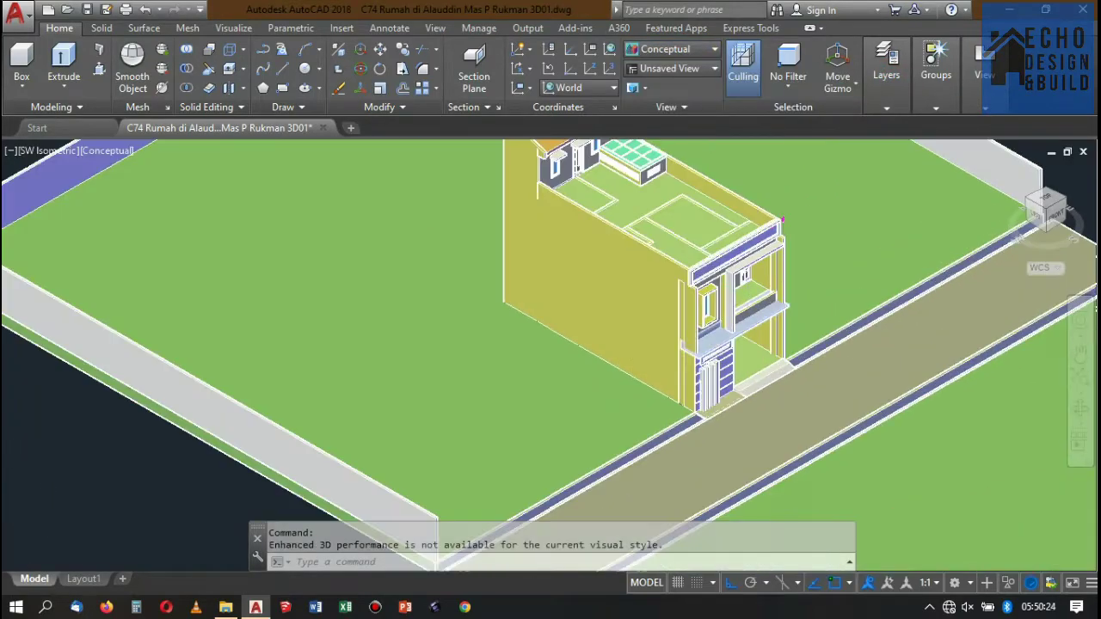
scroll(722, 275, "up", 2)
scroll(723, 284, "down", 6)
scroll(722, 283, "up", 1)
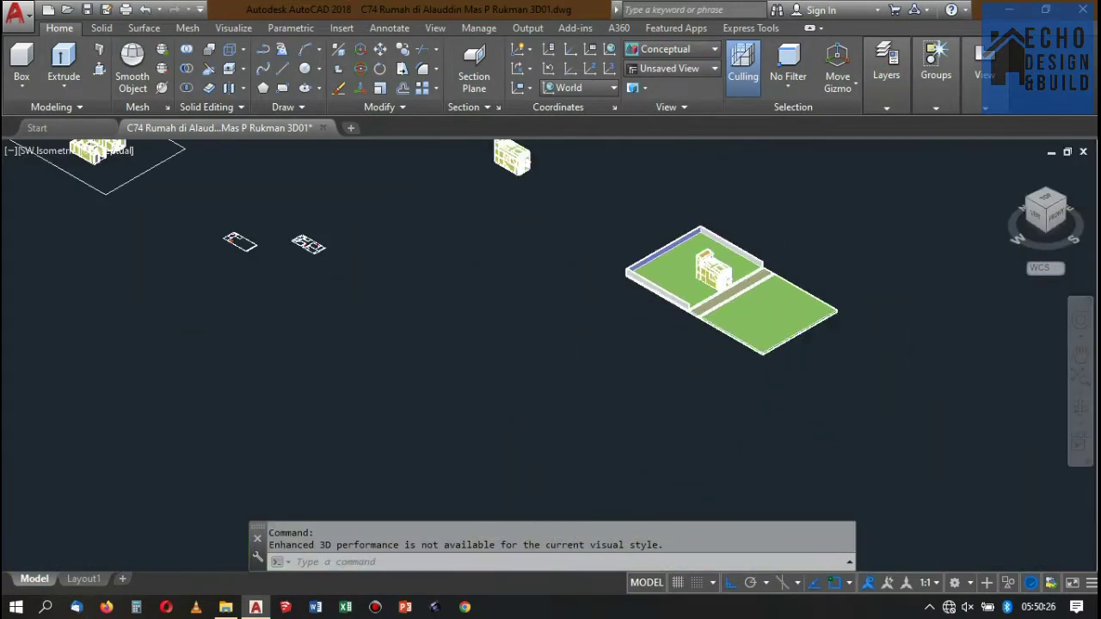
scroll(725, 278, "down", 2)
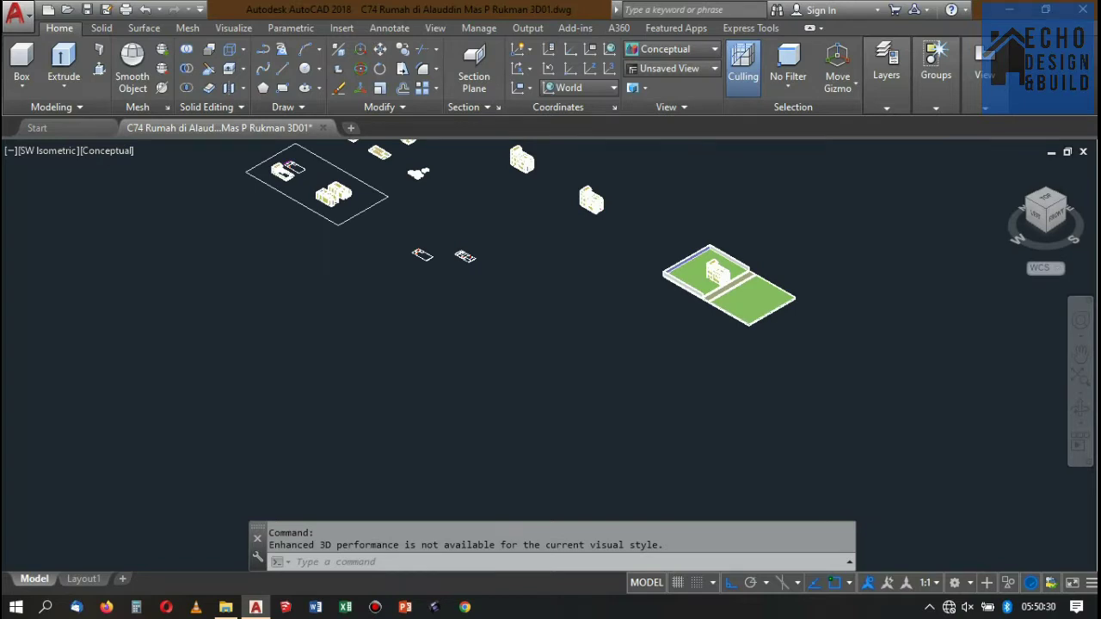
scroll(727, 284, "down", 2)
Toggle the Defpoints layer and turn on the railing tangga and tangga layers.
left_click(887, 107)
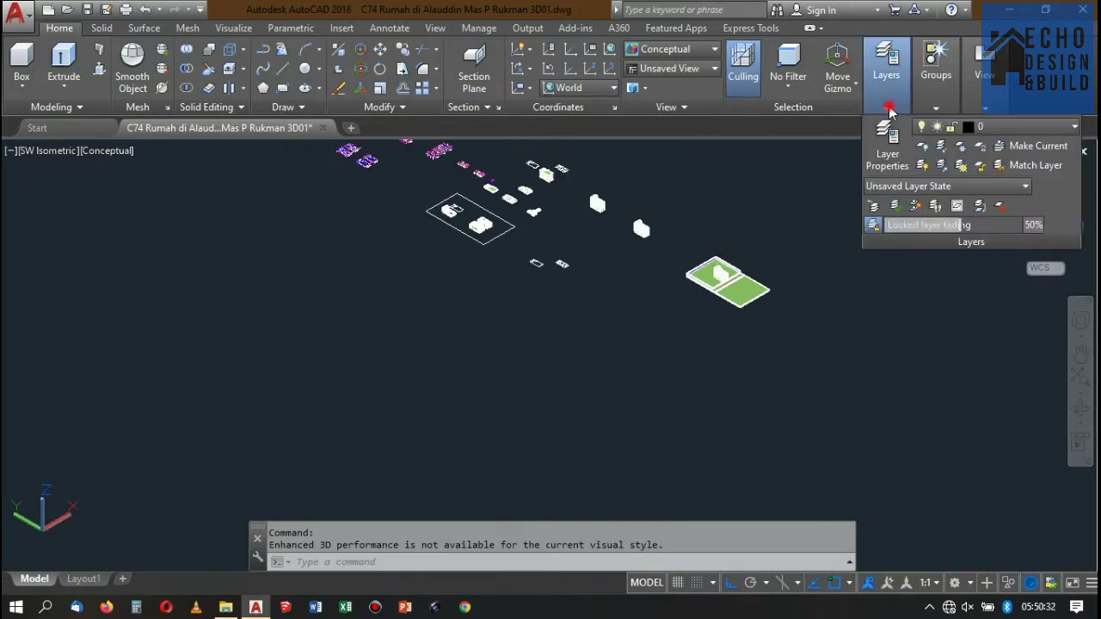
left_click(936, 107)
left_click(1075, 127)
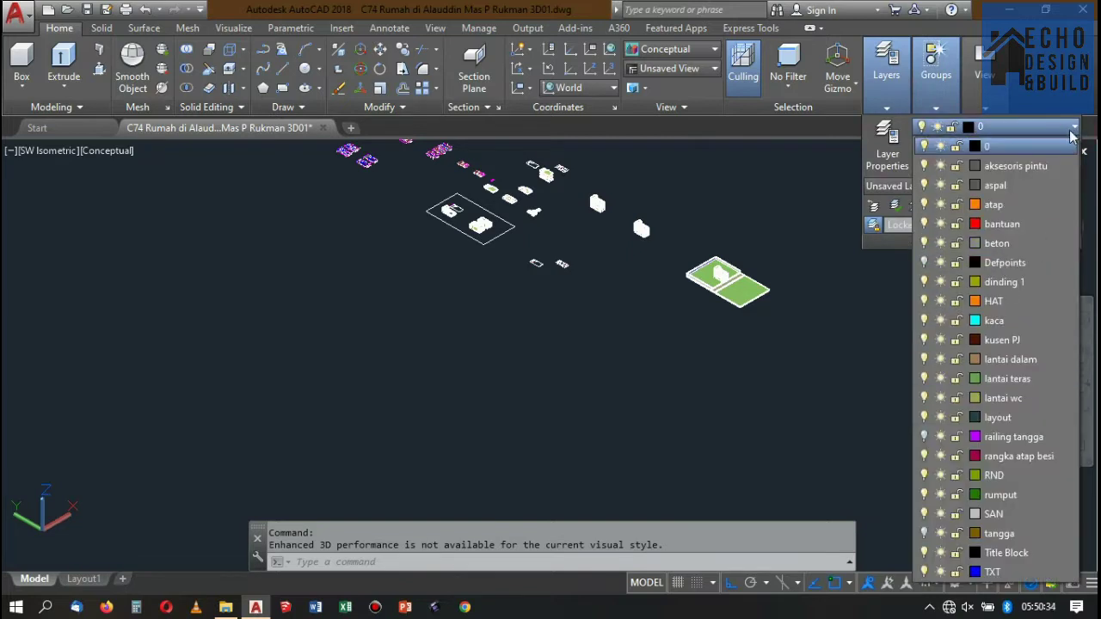
left_click(925, 262)
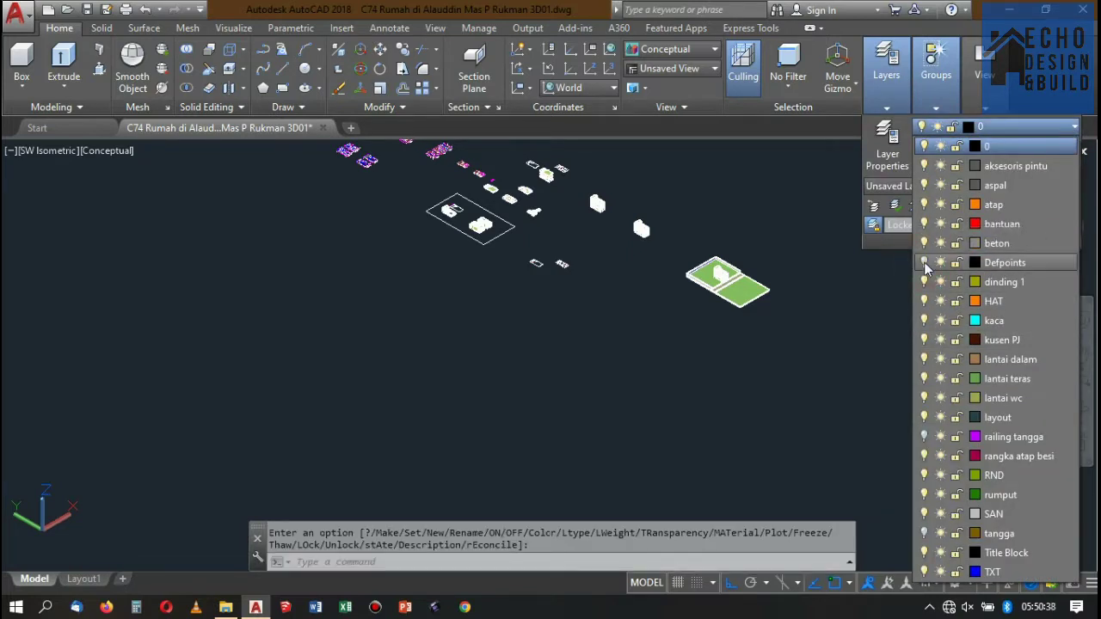
left_click(925, 437)
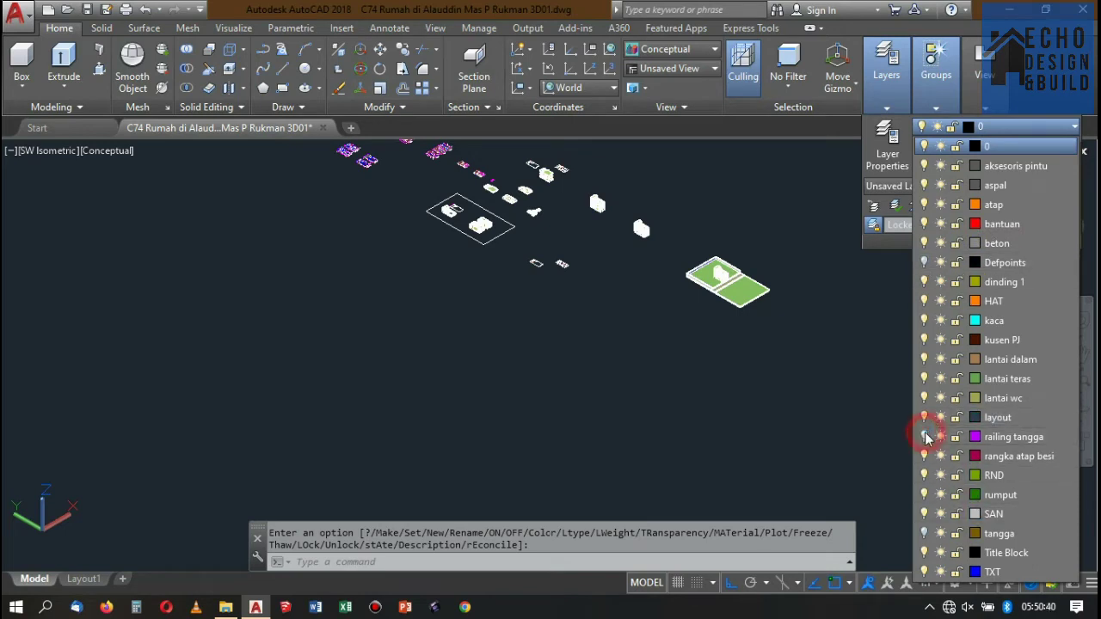
left_click(924, 533)
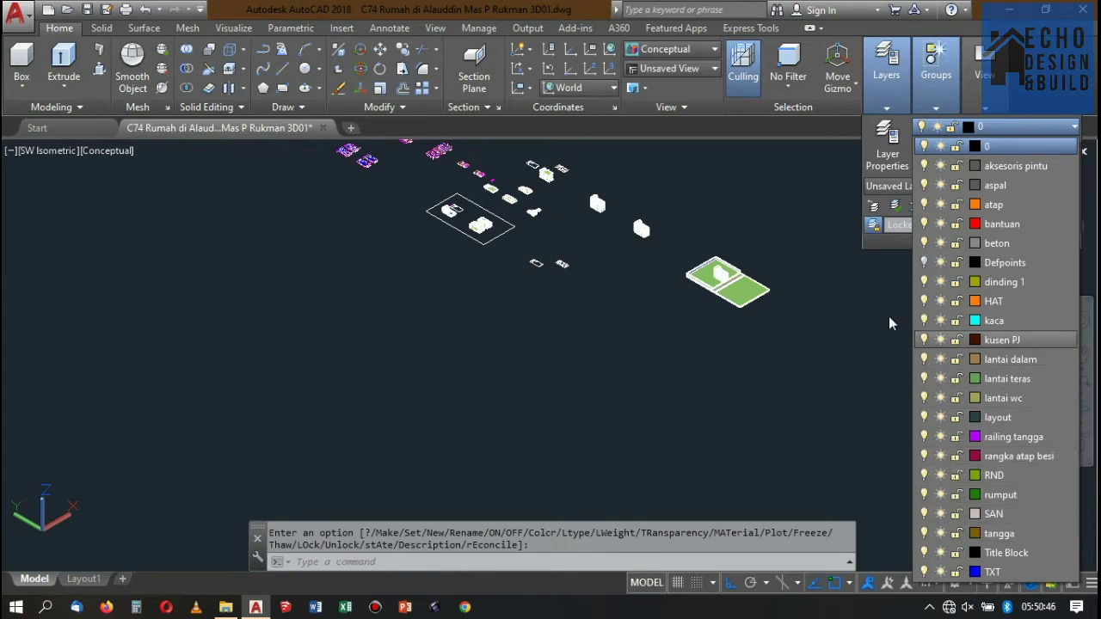
left_click(863, 332)
Switch the visual style back to 2D Wireframe.
scroll(717, 273, "up", 2)
scroll(717, 273, "up", 4)
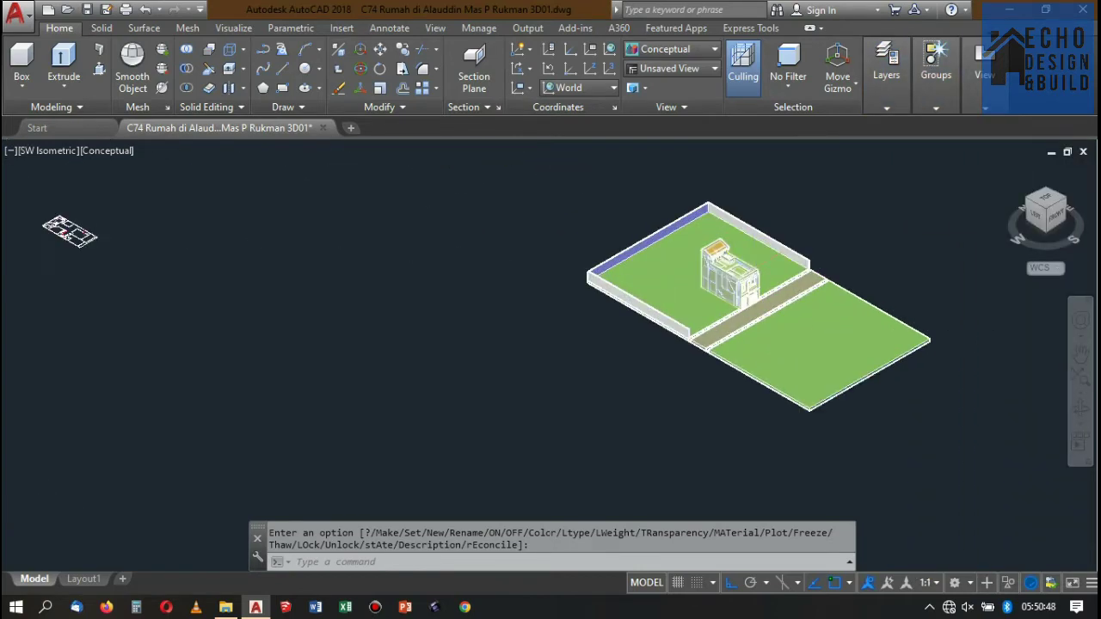
scroll(772, 250, "up", 5)
scroll(783, 224, "up", 3)
scroll(800, 189, "up", 3)
scroll(809, 160, "down", 2)
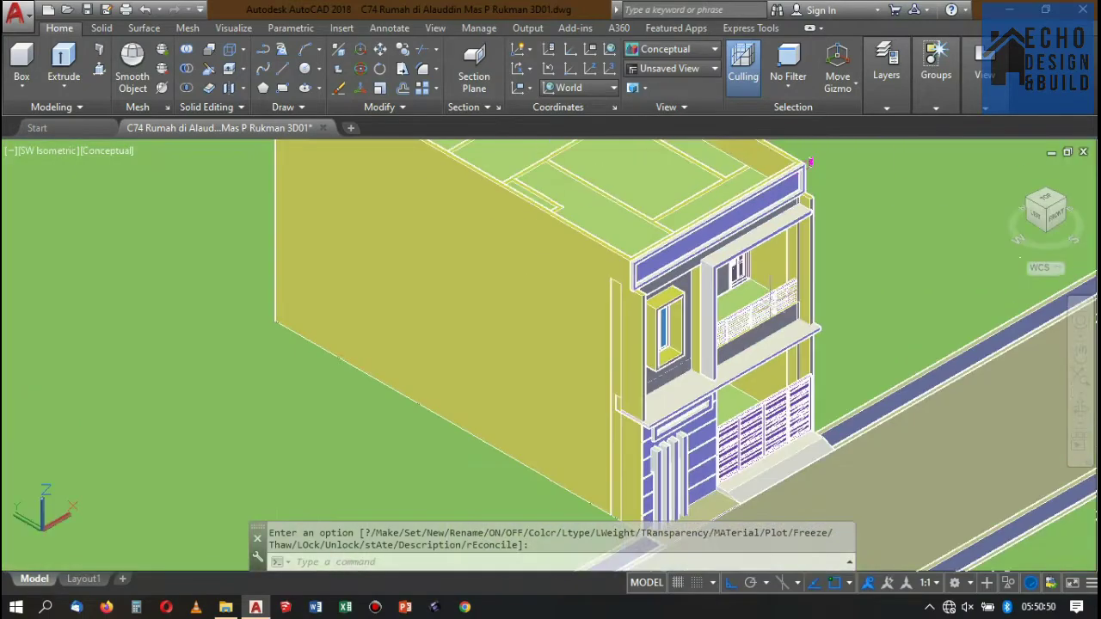
scroll(813, 256, "down", 4)
scroll(733, 222, "up", 2)
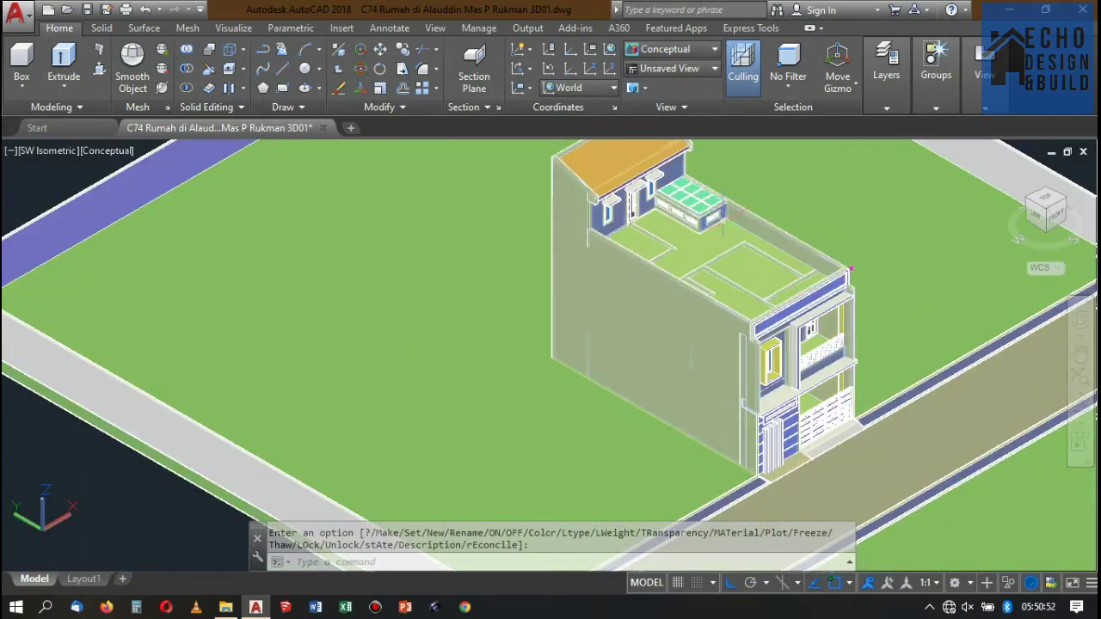
left_click(673, 50)
left_click(654, 117)
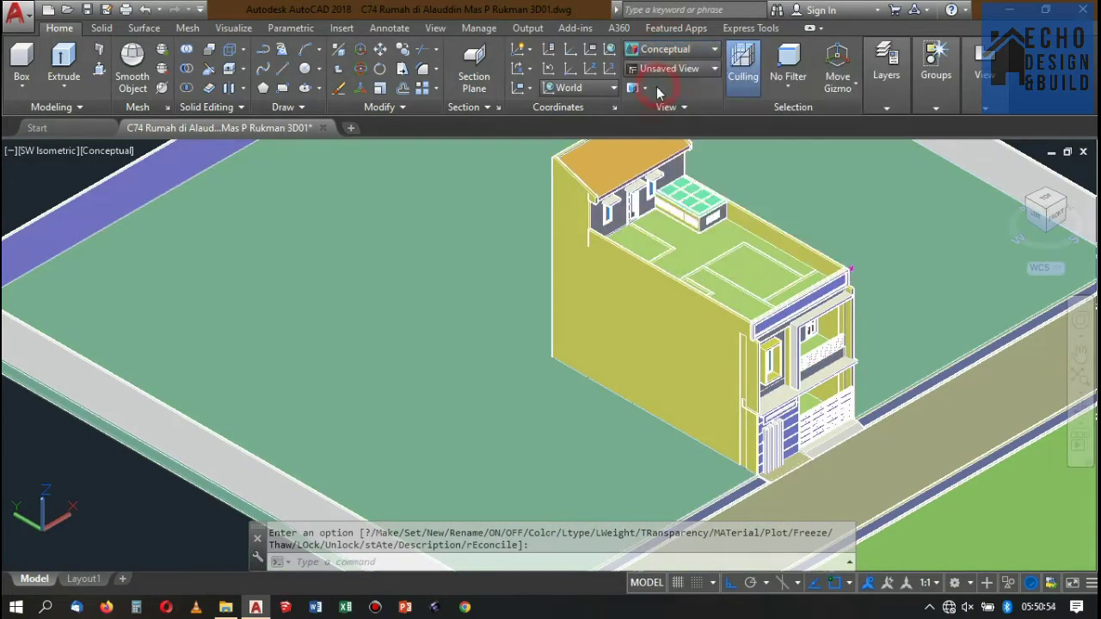
Zoom around the 2D wireframe model to review the house and its stairs on the walled site.
scroll(675, 250, "down", 5)
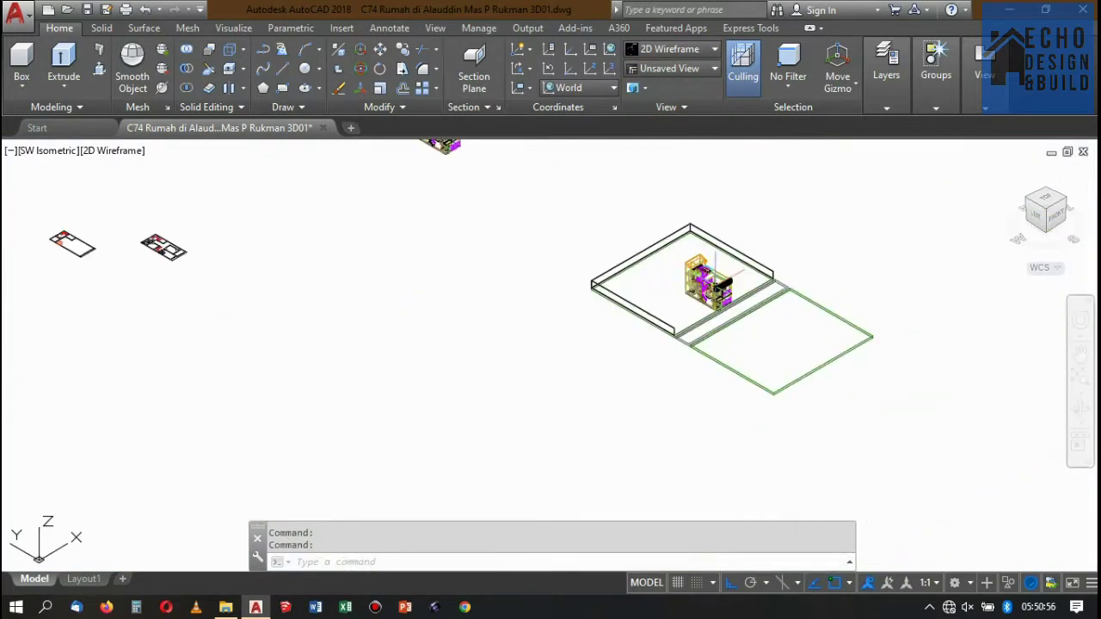
scroll(673, 251, "up", 2)
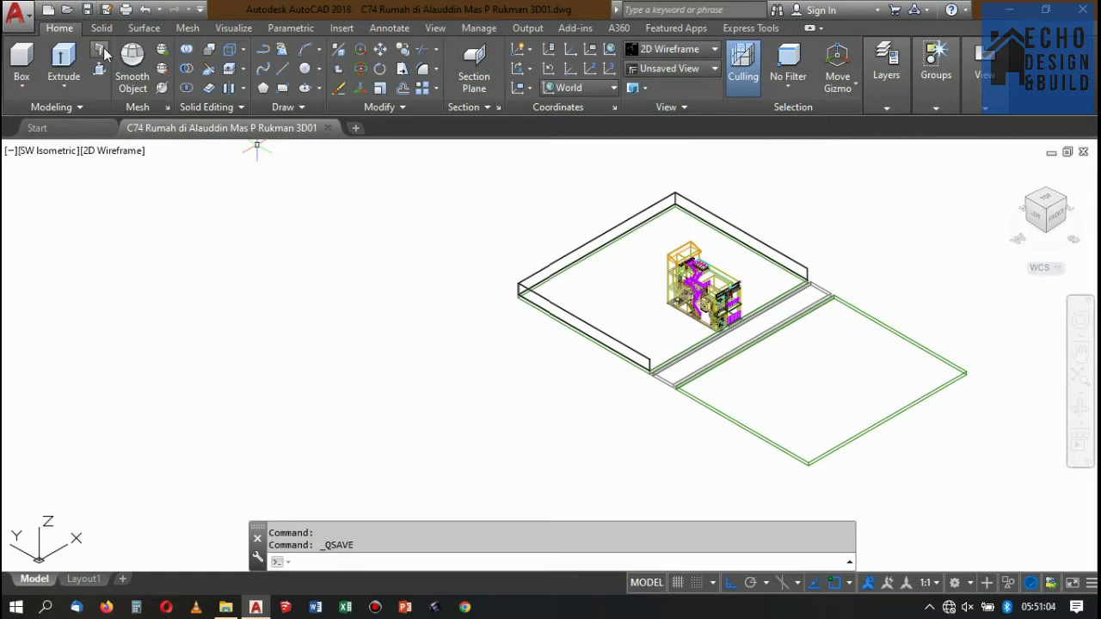
scroll(691, 236, "down", 5)
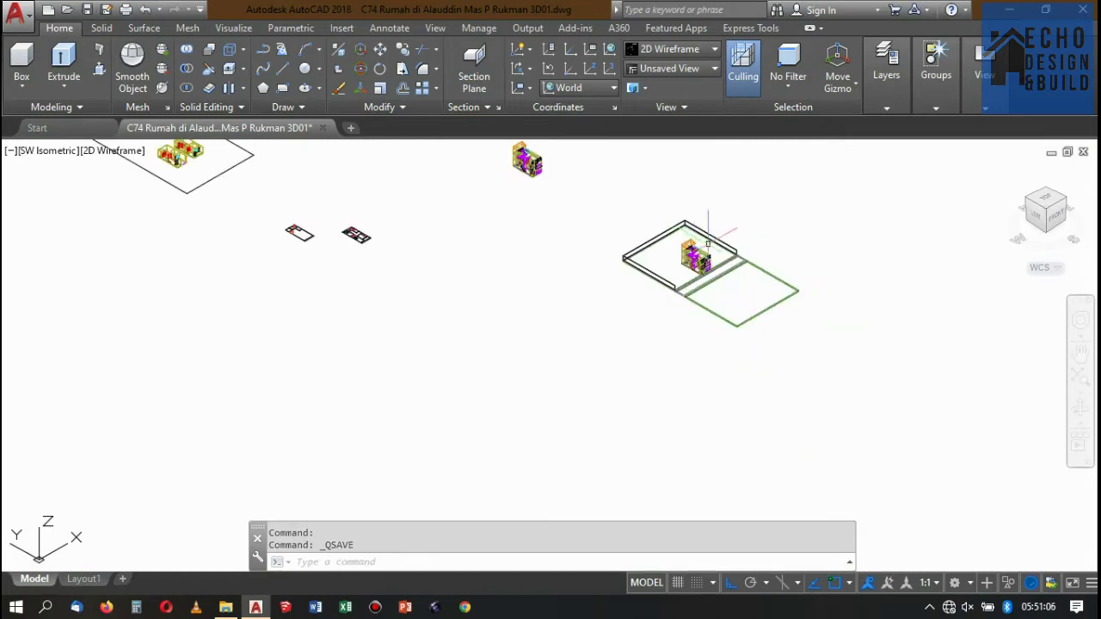
scroll(679, 249, "up", 5)
scroll(667, 262, "up", 5)
scroll(657, 276, "down", 5)
scroll(656, 277, "down", 1)
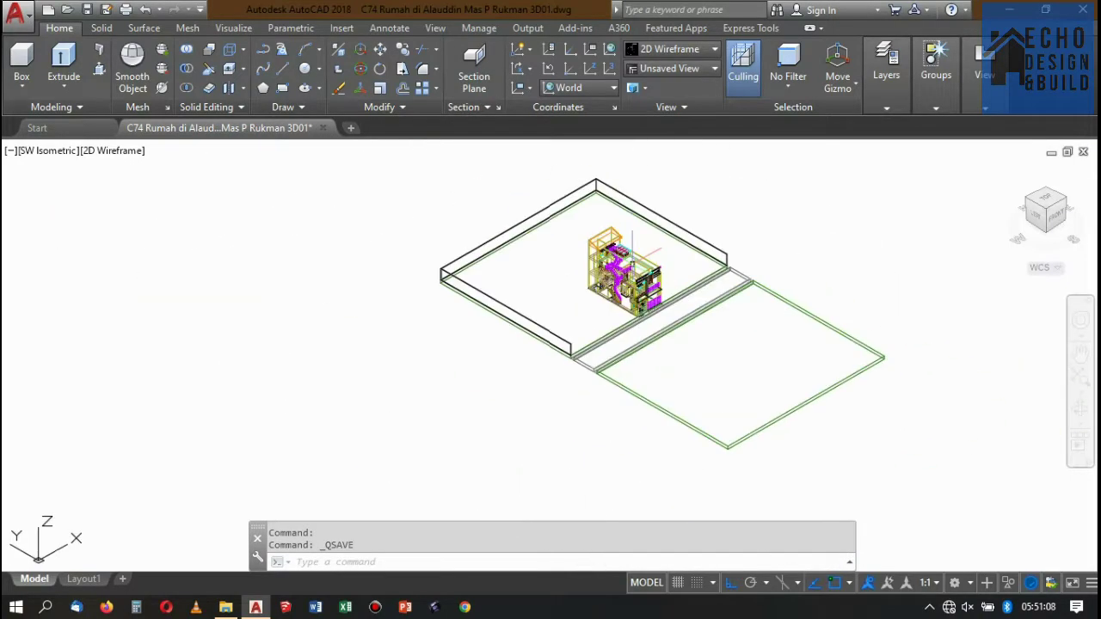
scroll(680, 263, "up", 3)
scroll(692, 251, "down", 5)
scroll(654, 254, "up", 5)
scroll(636, 250, "up", 2)
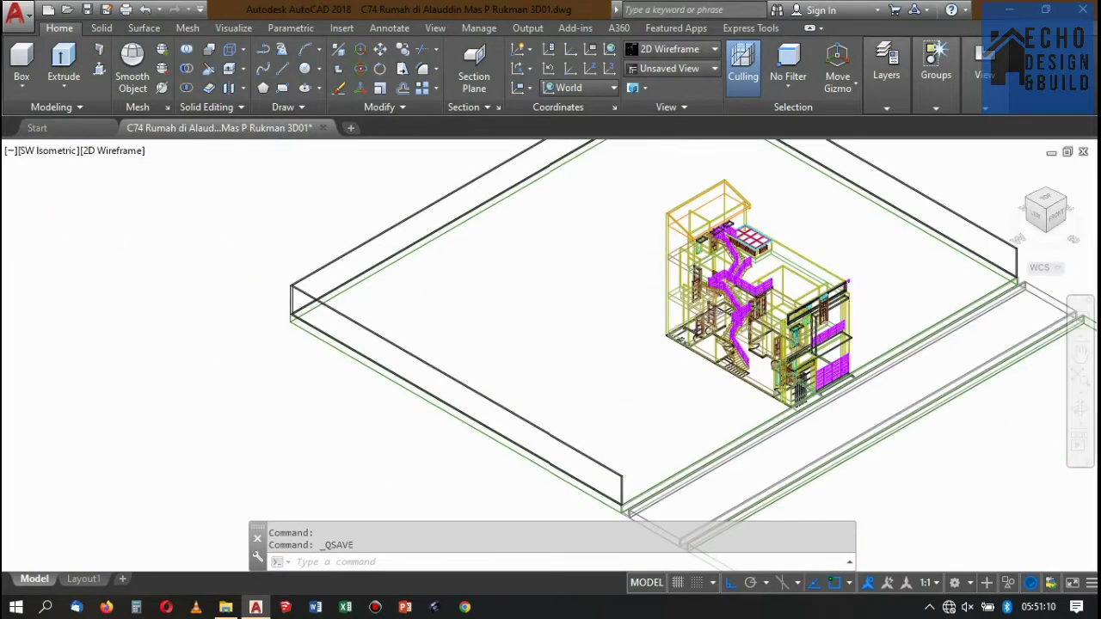
scroll(748, 237, "down", 4)
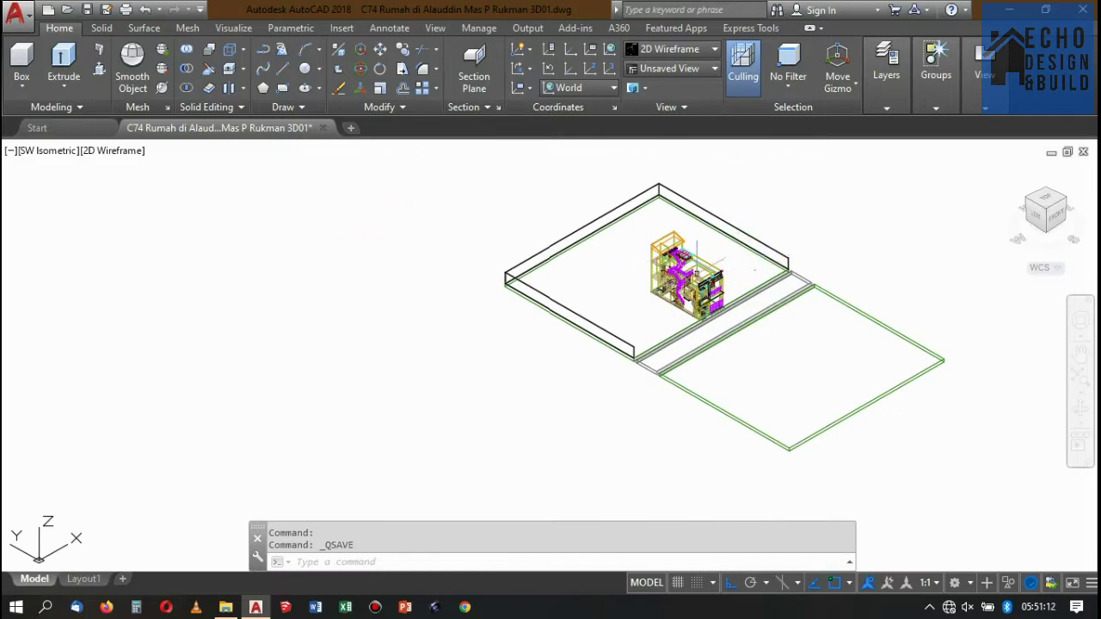
scroll(718, 267, "up", 3)
scroll(718, 267, "down", 1)
scroll(719, 266, "up", 3)
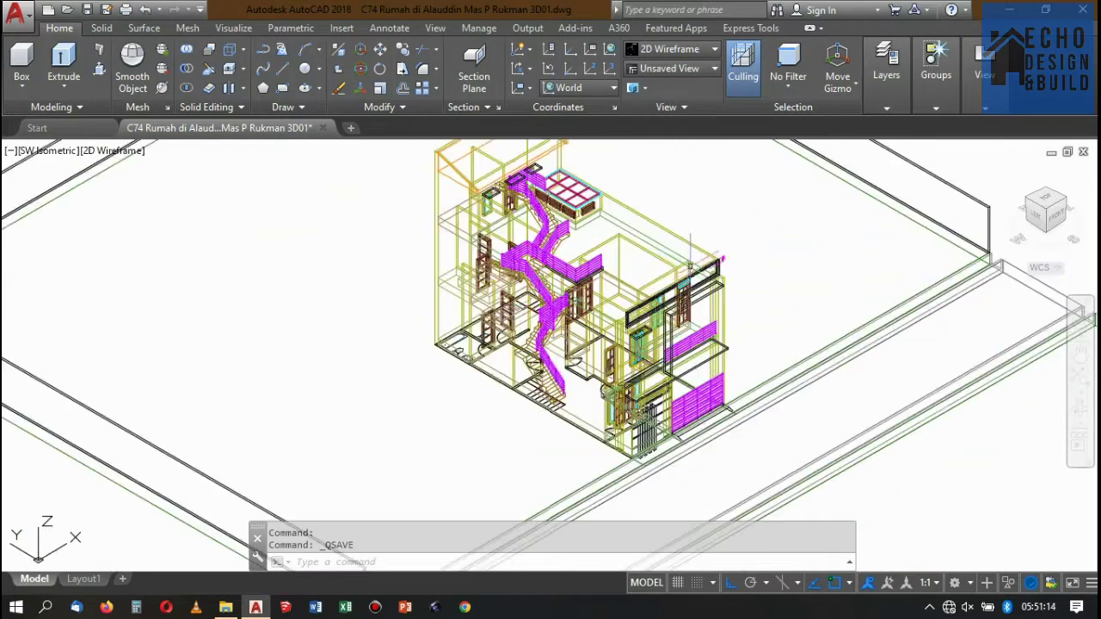
scroll(817, 305, "down", 4)
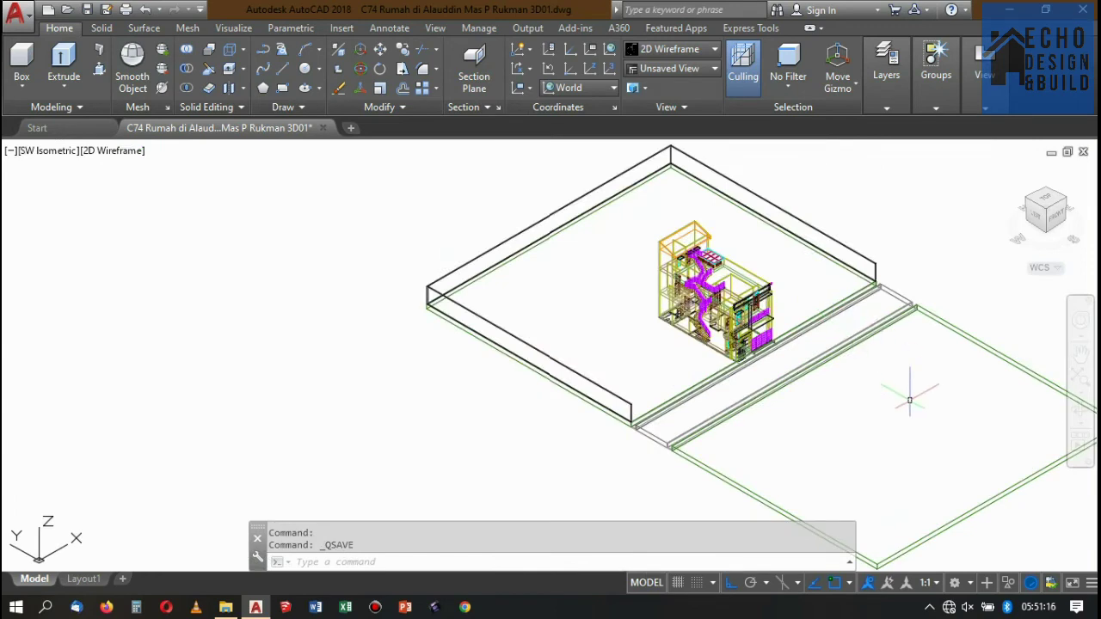